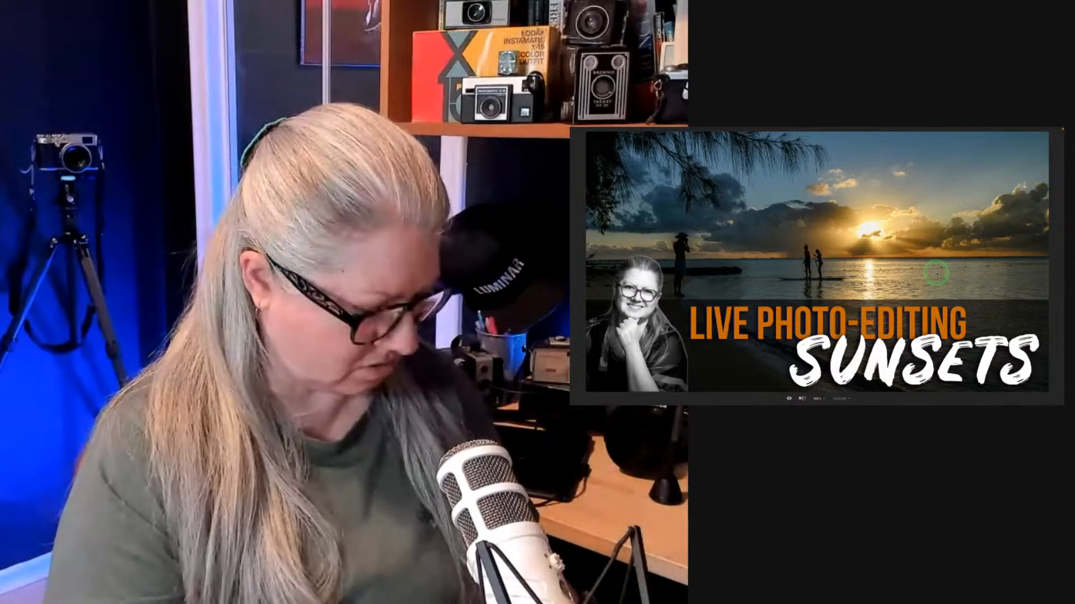
- In Luminar Neo, show the Sunset or sunrise folder as thumbnails, then switch to Lightroom Classic
key(space)
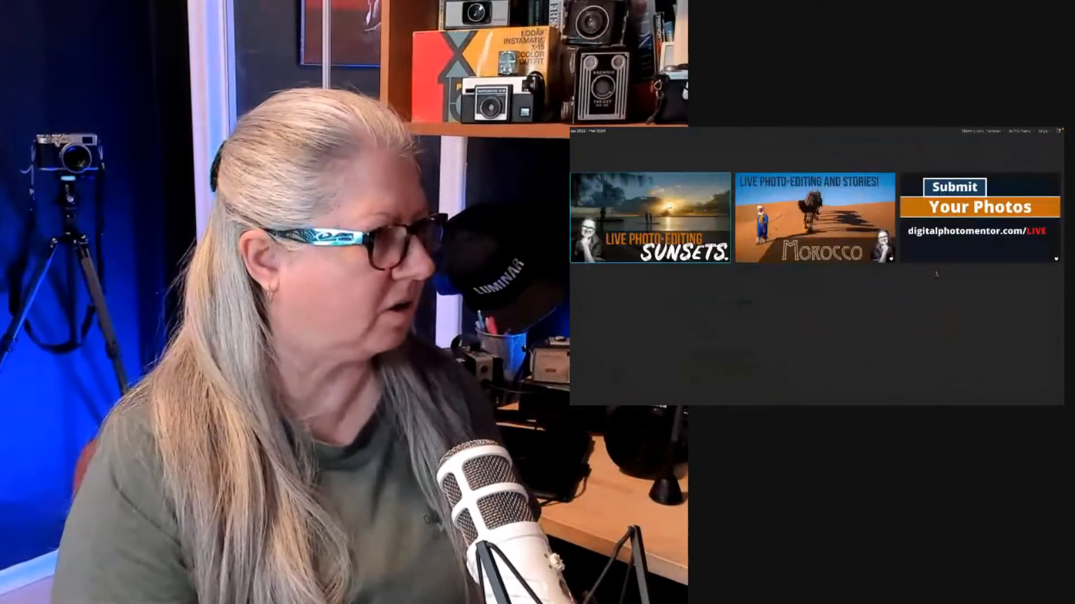
key(f)
scroll(609, 272, down, 5)
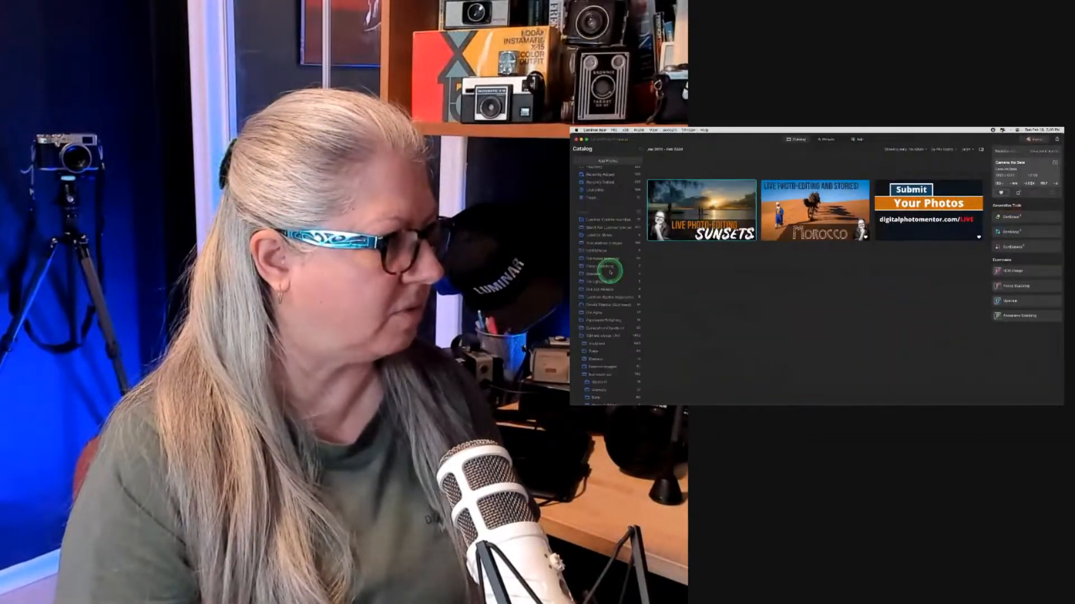
scroll(610, 272, down, 5)
scroll(610, 272, down, 5)
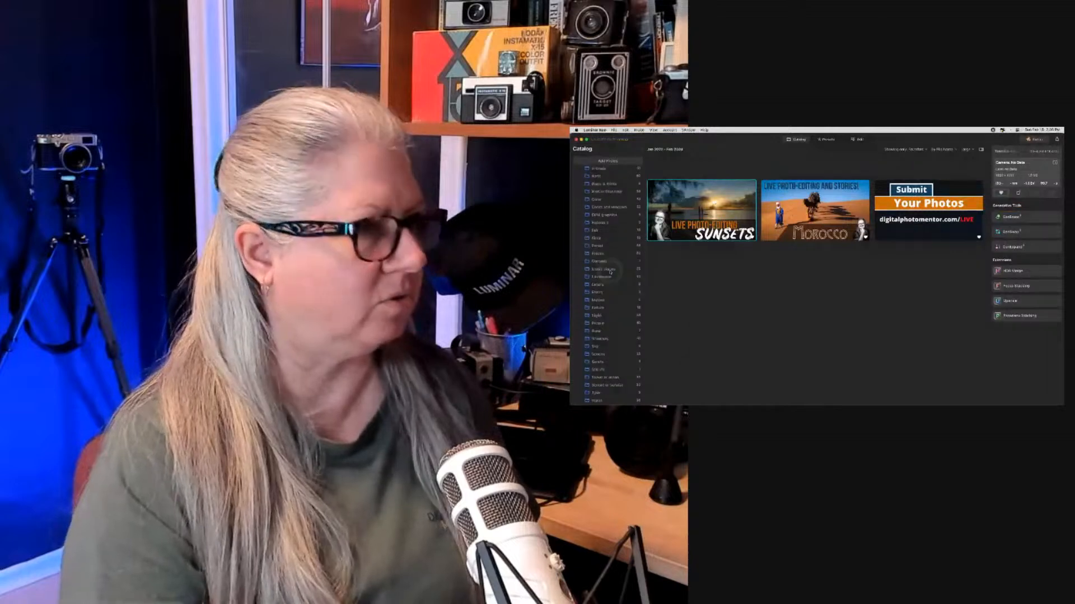
click(604, 324)
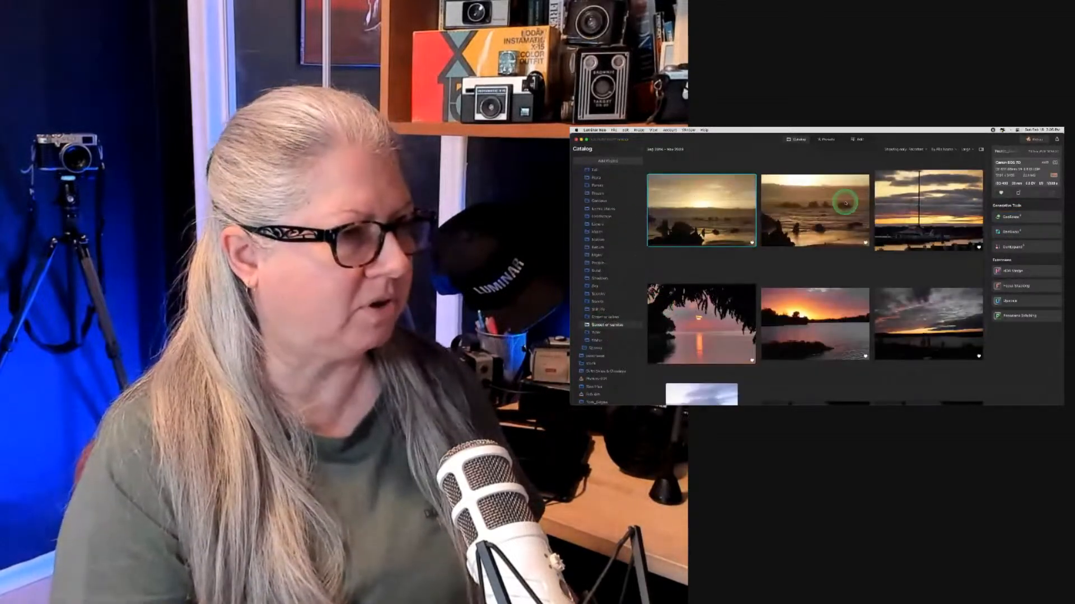
key(super+Tab)
key(super+Tab)
key(super+Tab)
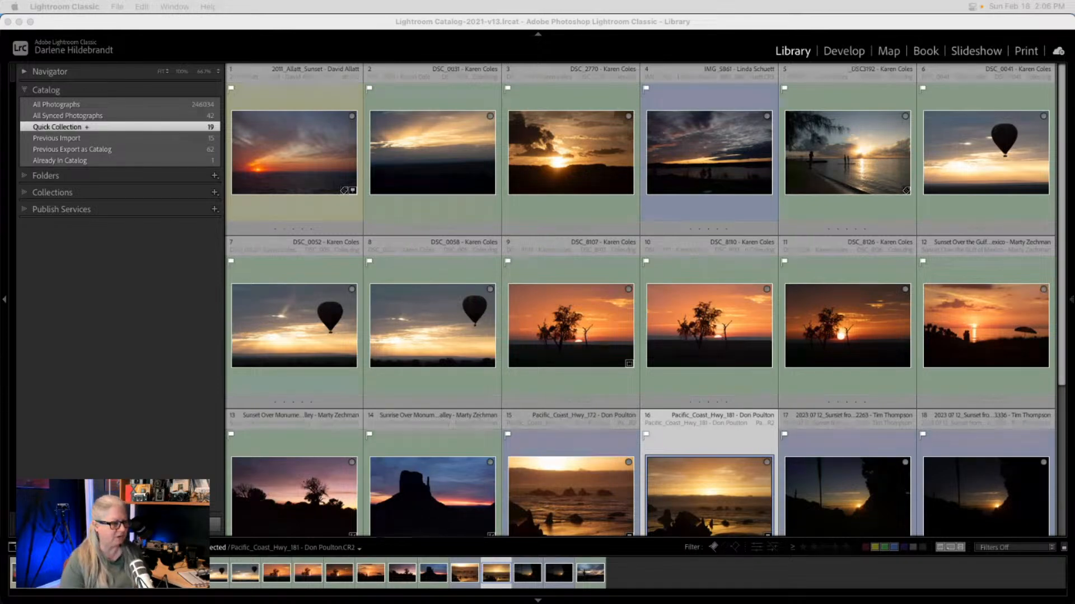
- Go from the Pacific_Coast_Hwy_172 photo in the Quick Collection to its Sunset or sunrise folder
scroll(865, 413, down, 3)
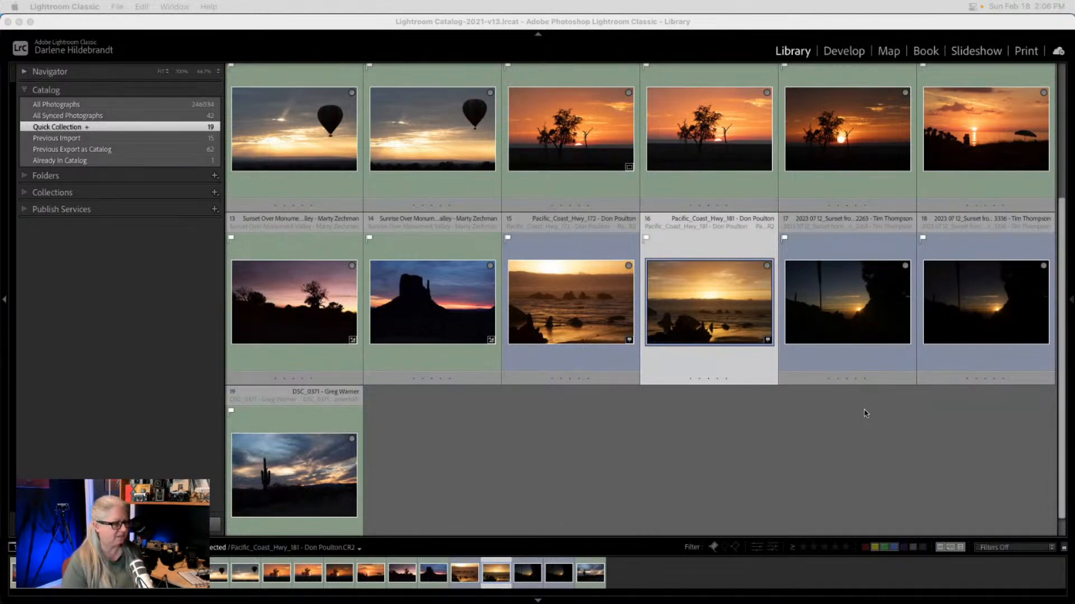
click(724, 549)
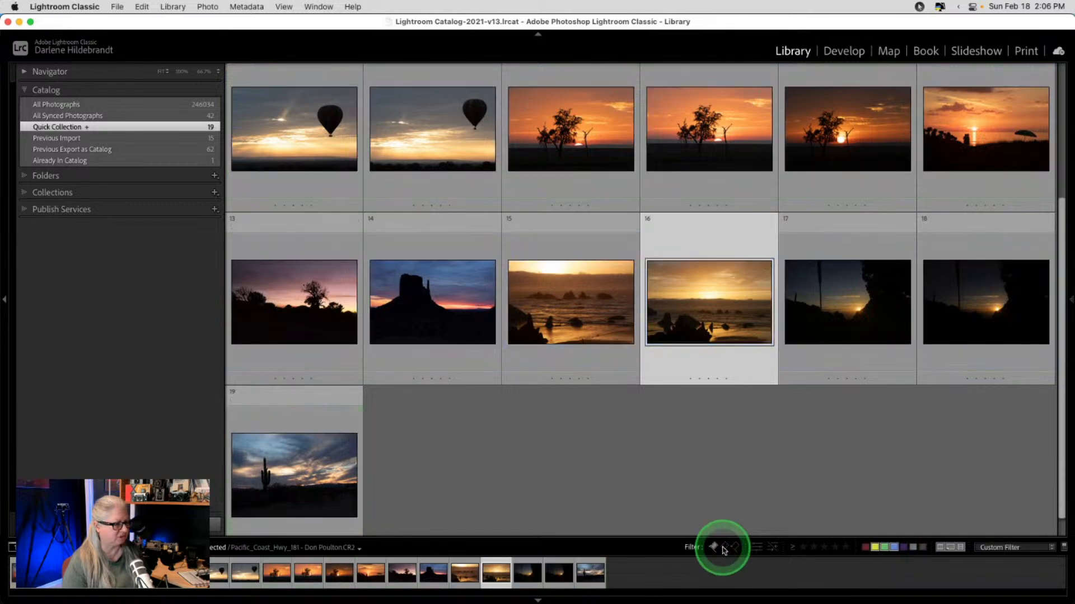
click(723, 548)
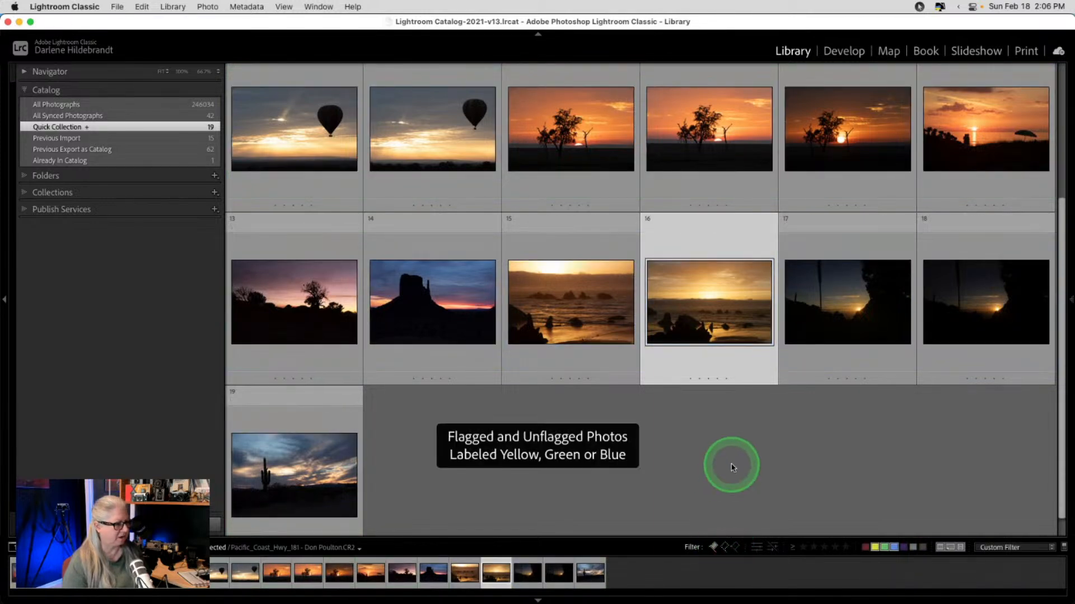
scroll(733, 468, up, 5)
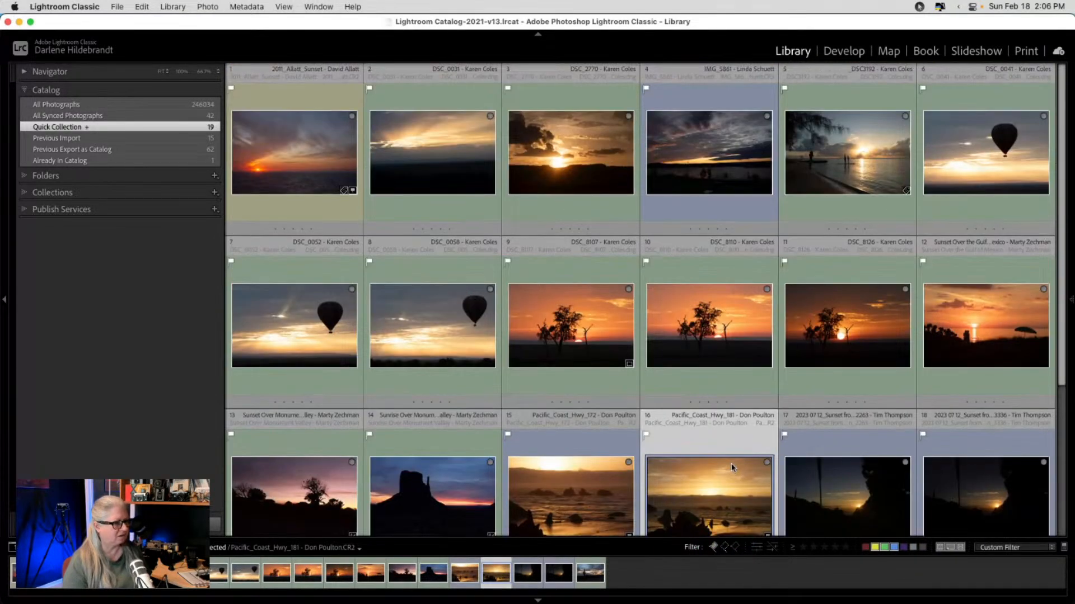
scroll(733, 468, down, 4)
right_click(593, 263)
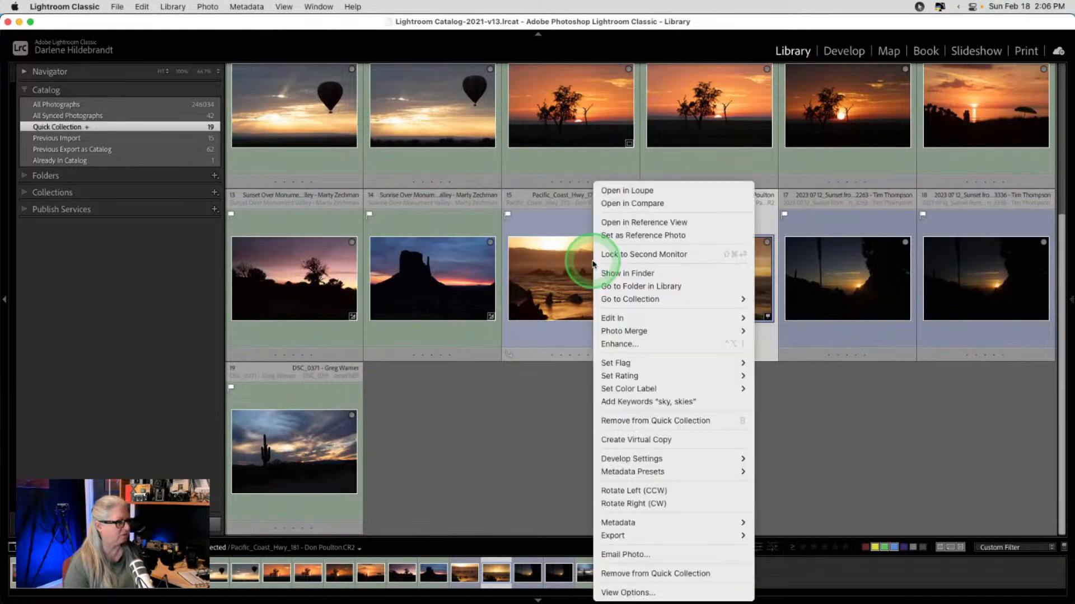
click(622, 286)
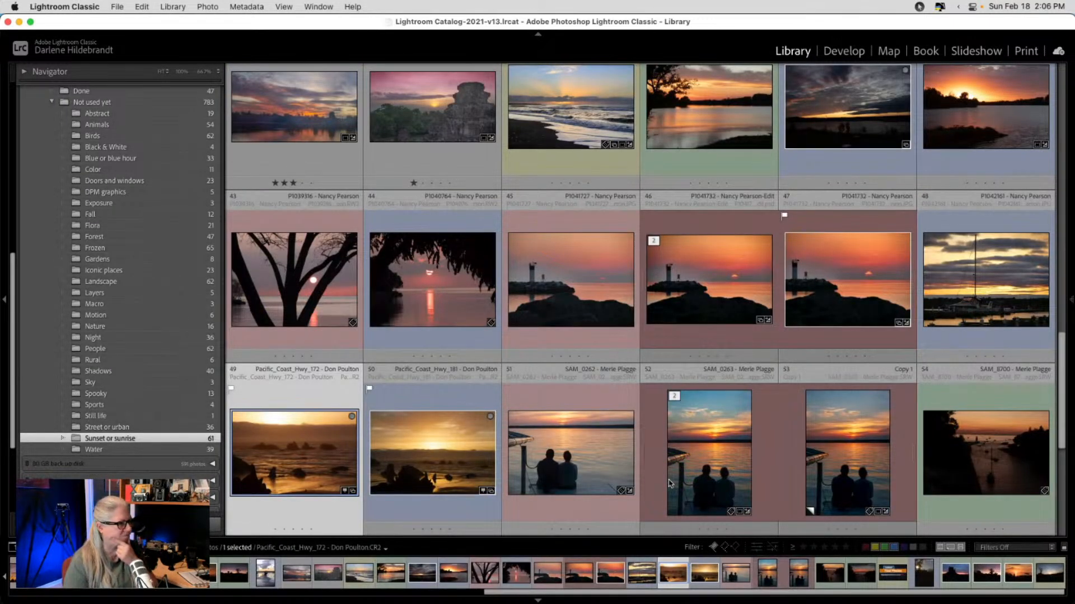
- Browse the Sunset or sunrise grid and view _DSC3182 full size, then return to Grid
scroll(670, 482, down, 5)
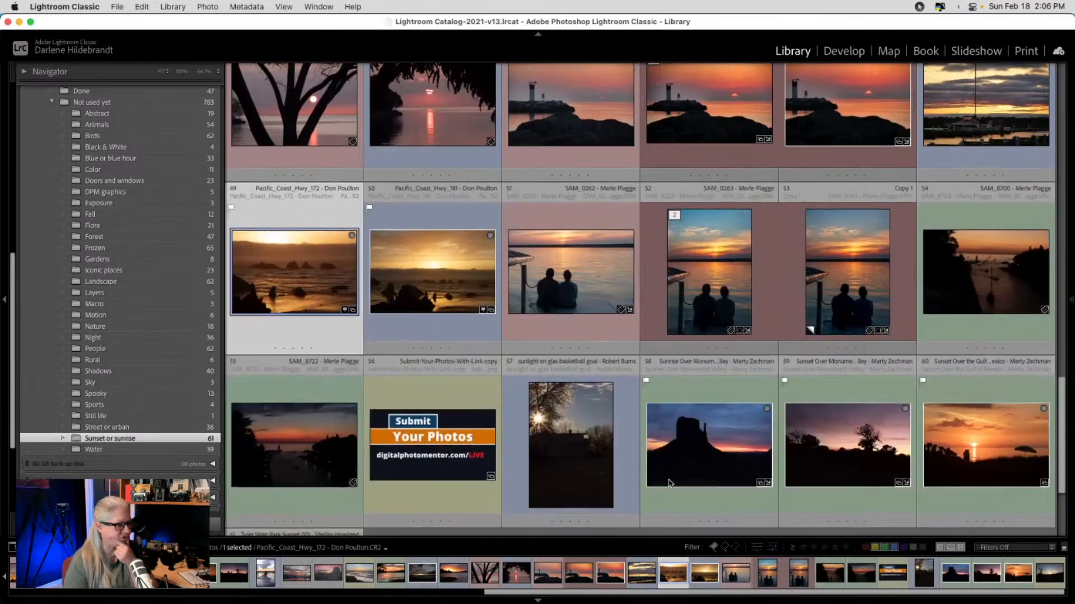
scroll(670, 482, up, 4)
scroll(669, 483, up, 4)
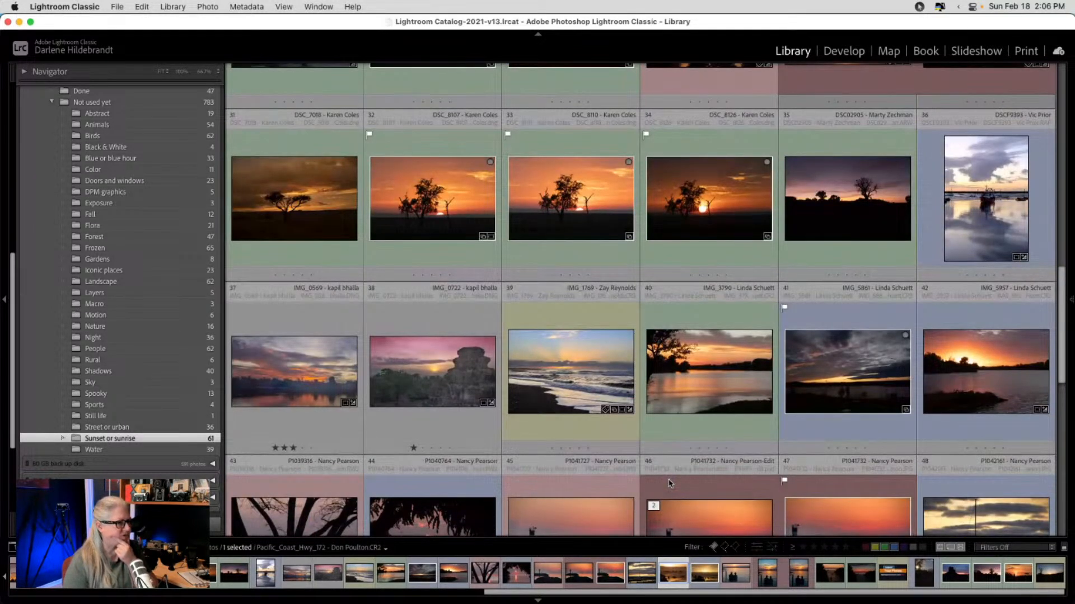
scroll(670, 483, up, 4)
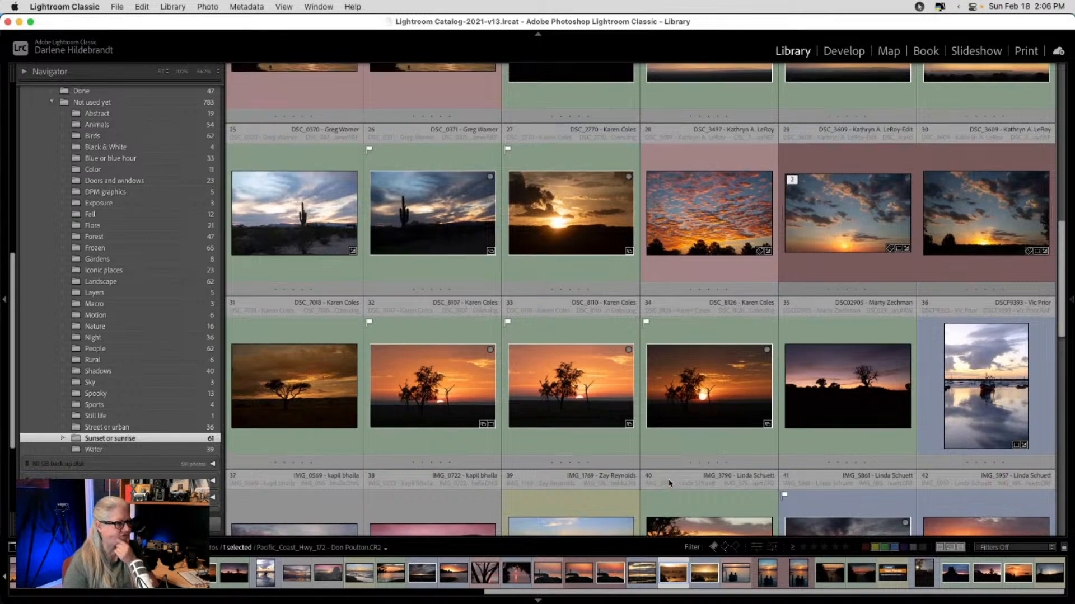
scroll(669, 483, up, 4)
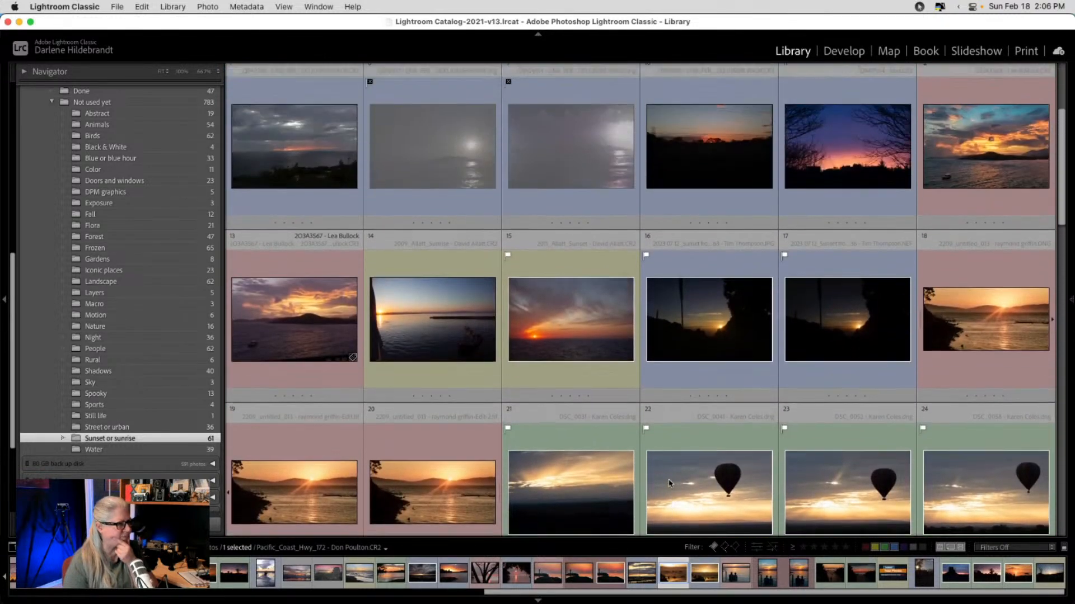
scroll(668, 479, up, 2)
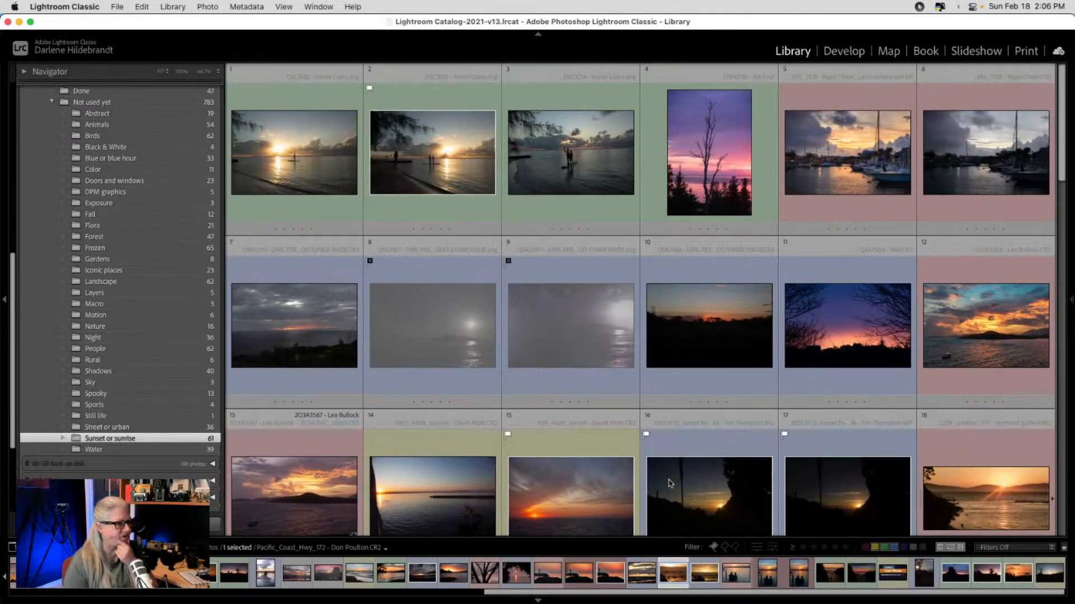
scroll(669, 482, down, 2)
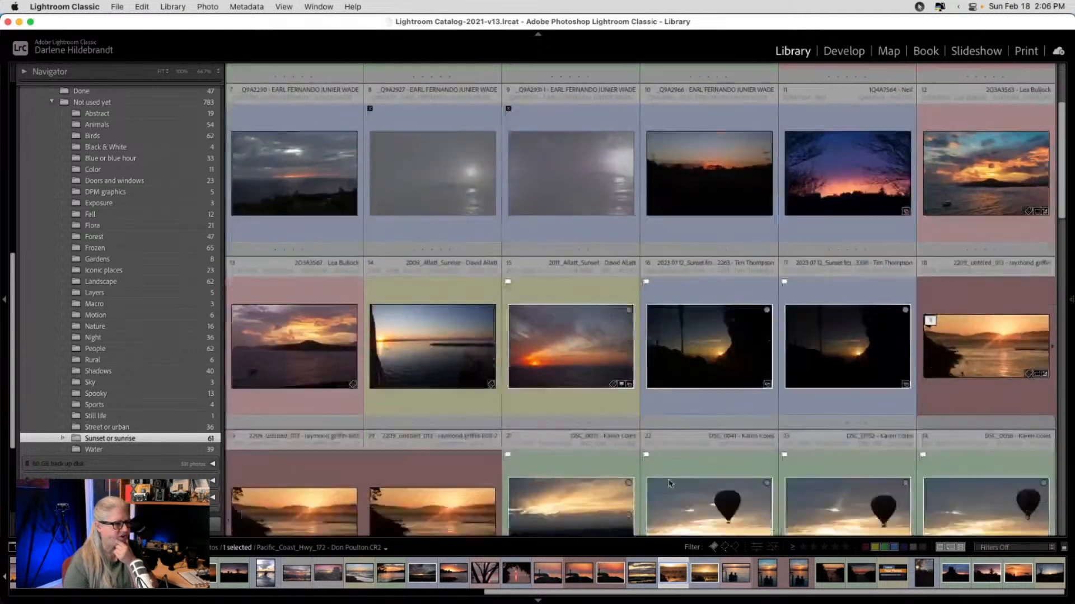
scroll(669, 483, up, 2)
scroll(670, 483, down, 3)
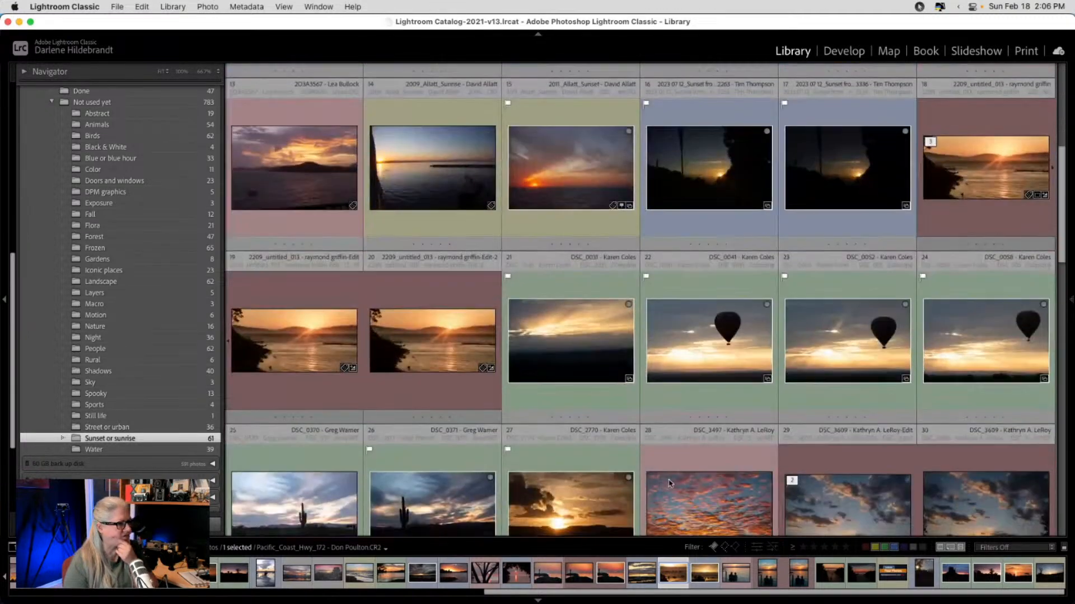
scroll(669, 482, up, 4)
double_click(295, 155)
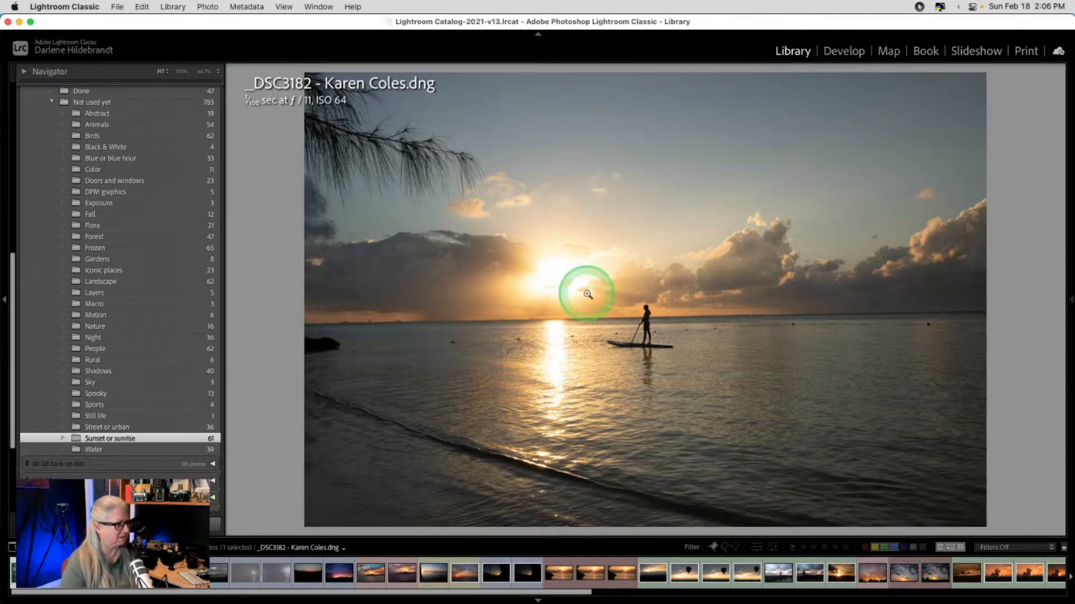
double_click(696, 314)
- Expand the Catalog list in the left panel
scroll(698, 318, down, 5)
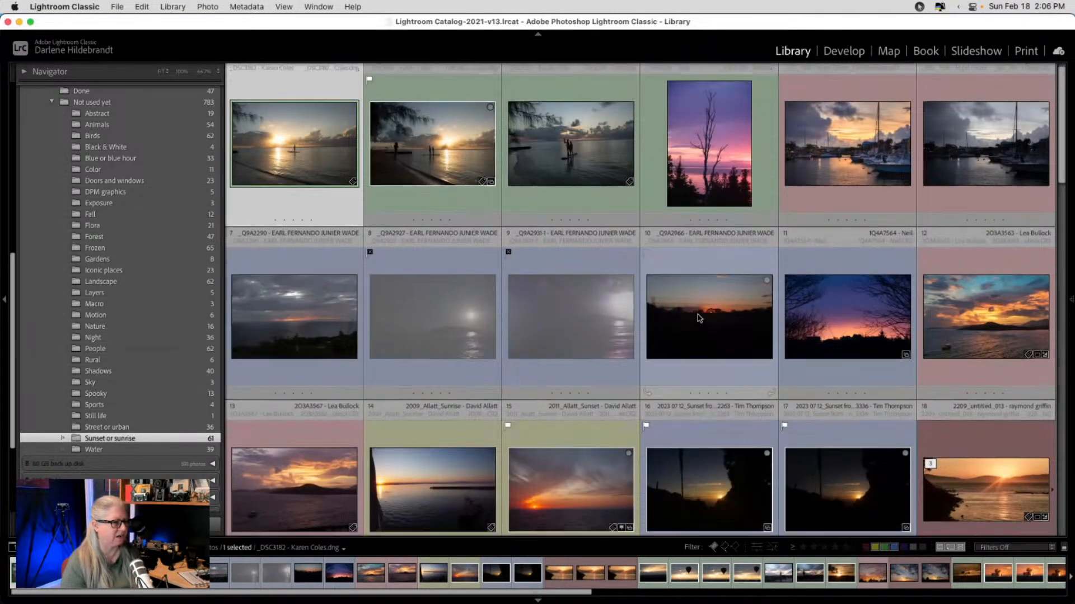
scroll(697, 318, down, 1)
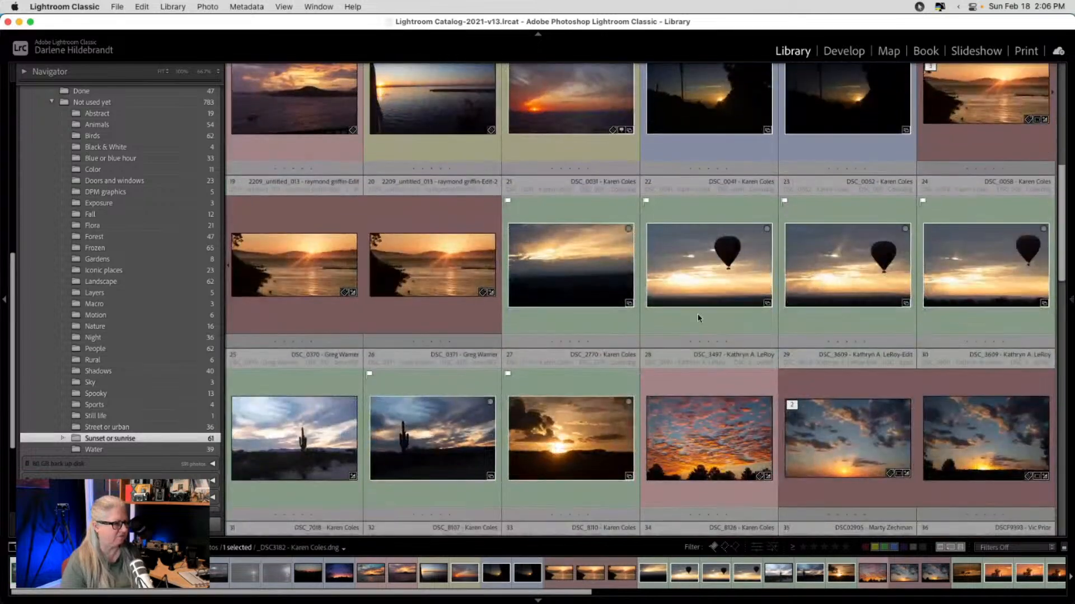
scroll(697, 317, down, 1)
scroll(698, 318, down, 1)
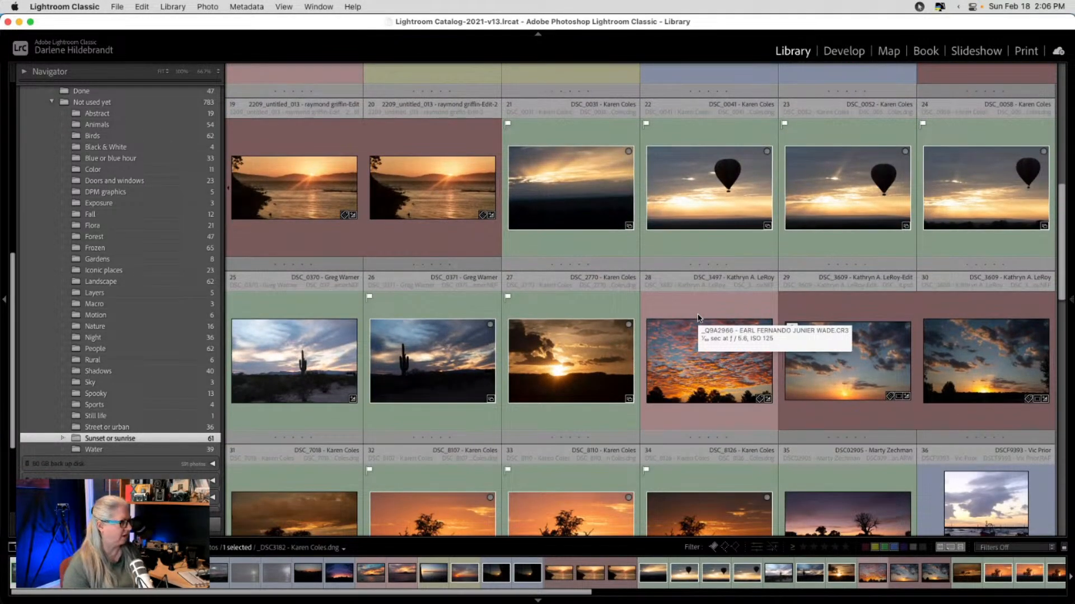
scroll(134, 250, up, 10)
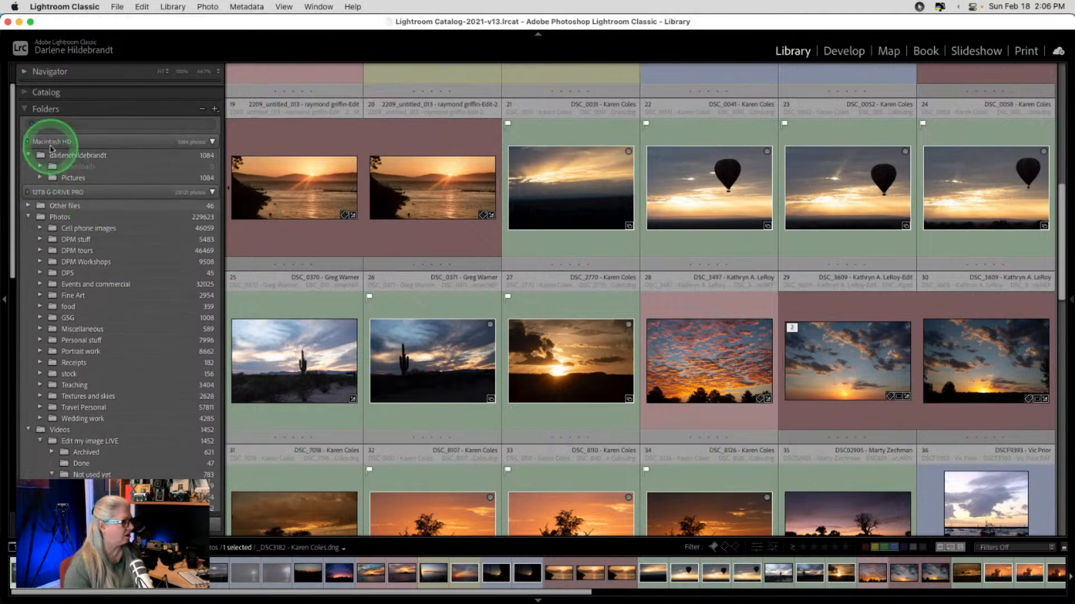
click(42, 93)
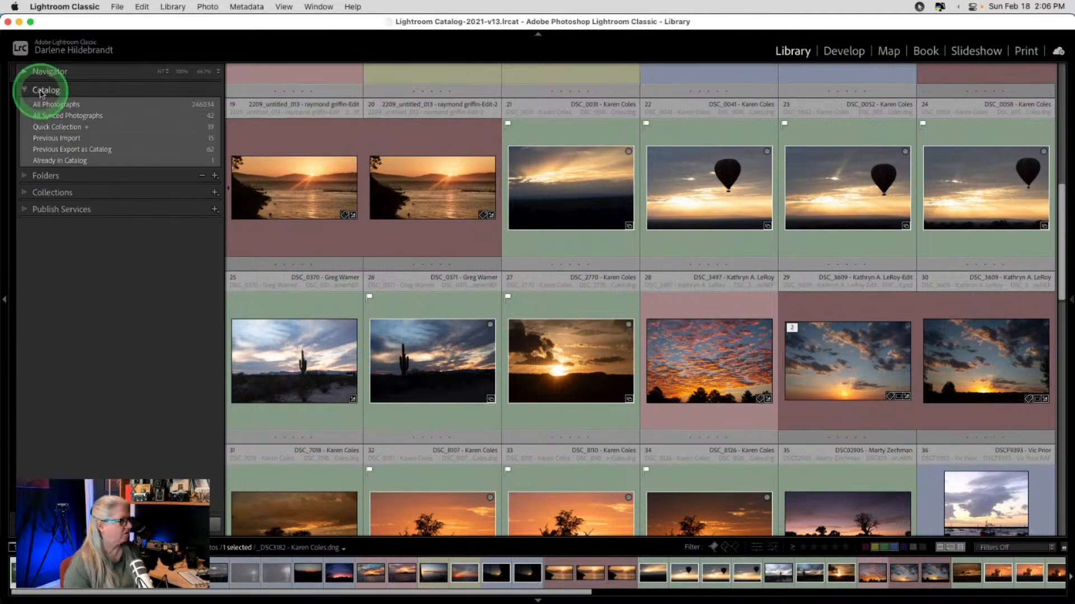
- Select Quick Collection in the Catalog panel to show its 19 sunset photos
click(56, 127)
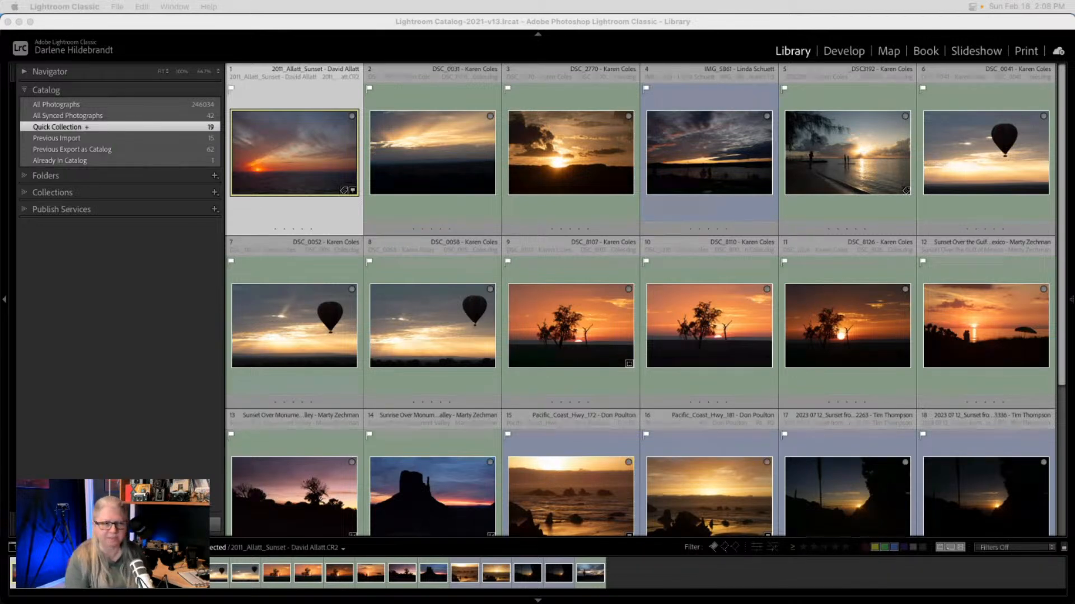
- View the Quick Collection photos full size one by one, stepping back to DSC_8107
double_click(871, 220)
key(Right)
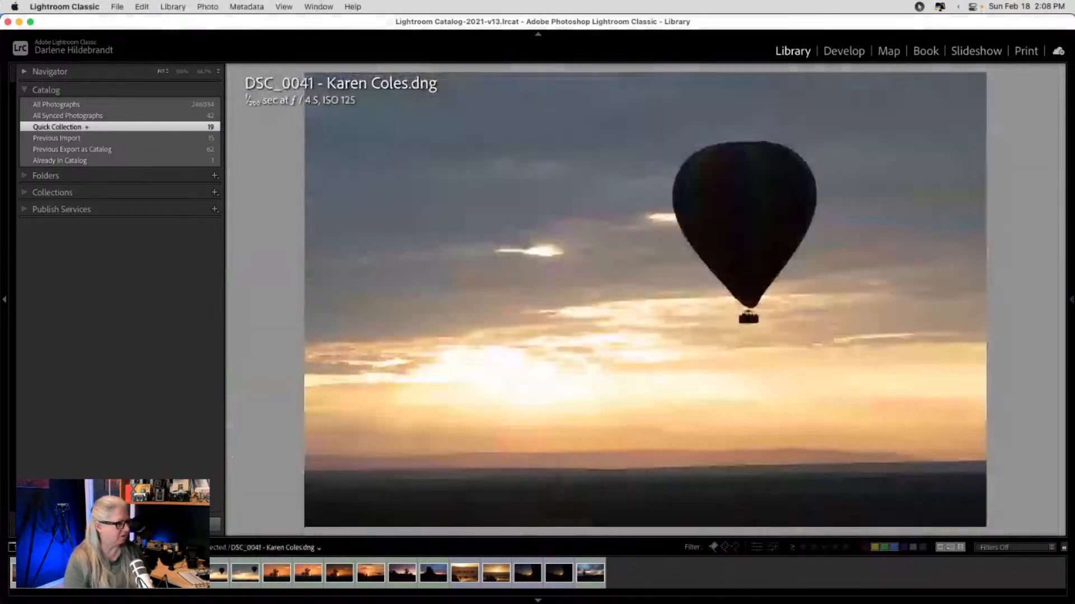
key(Right)
key(Right)
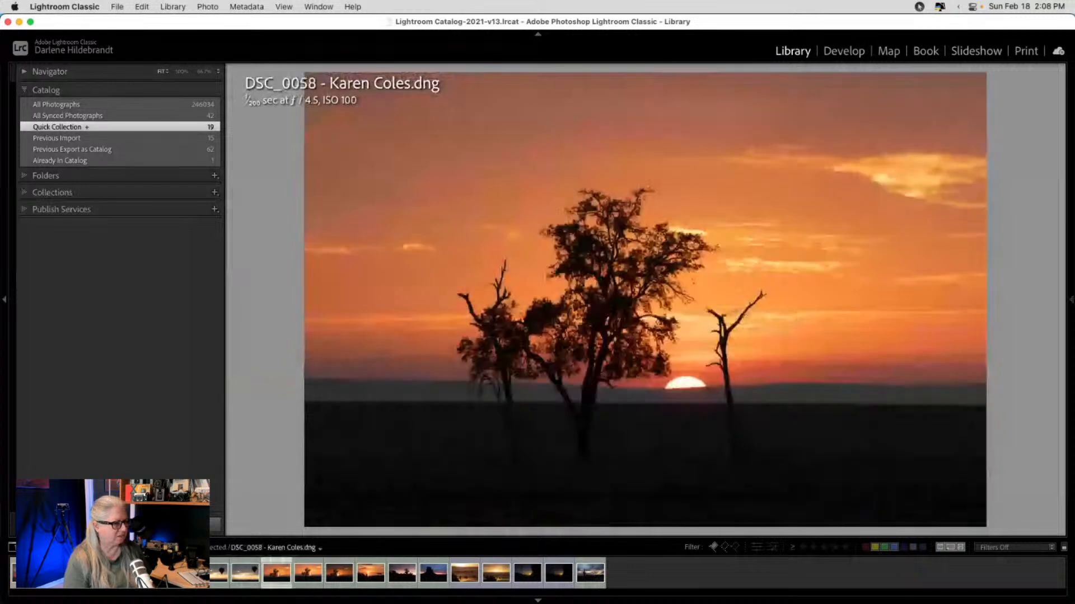
key(Right)
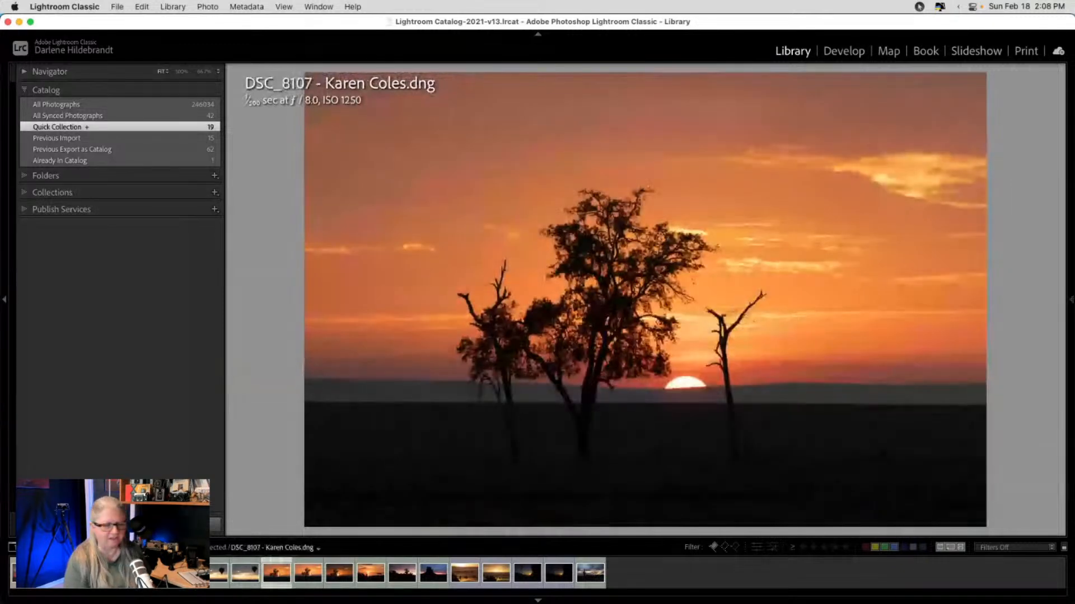
key(Right)
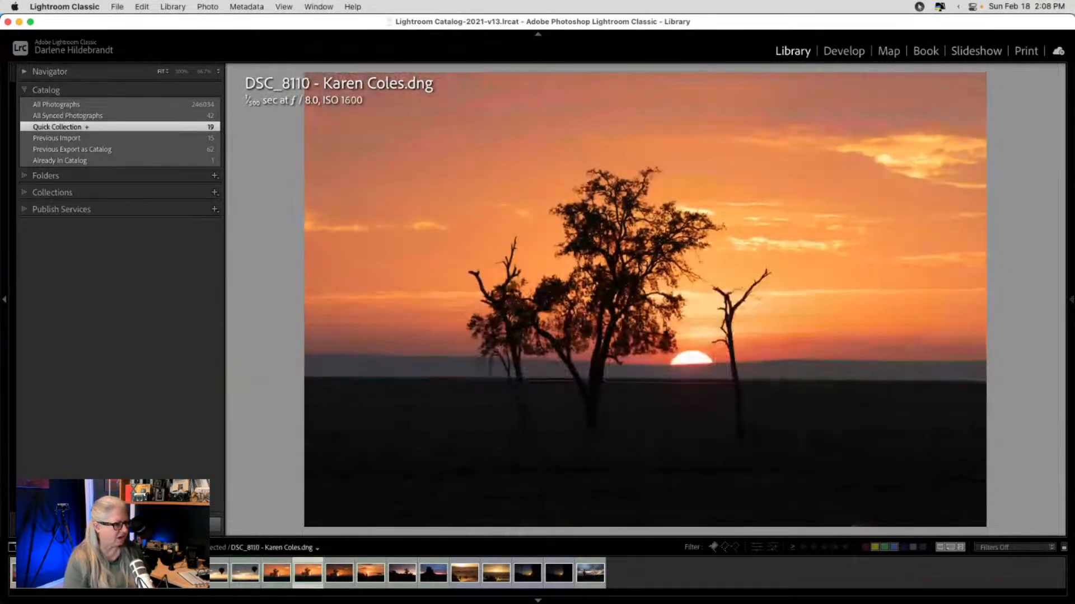
key(Right)
key(Right)
key(Left)
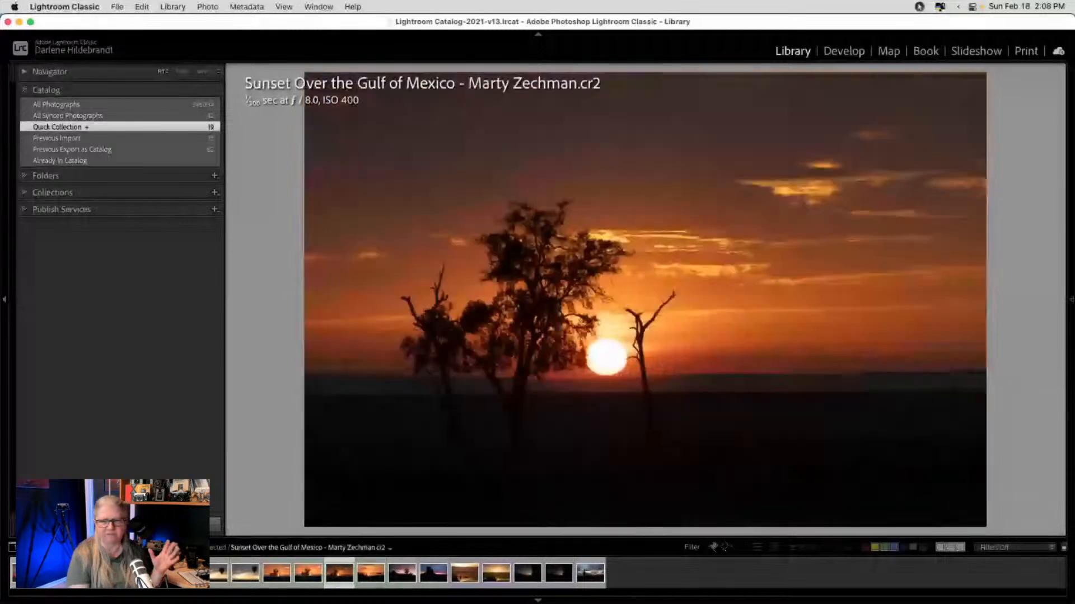
key(Left)
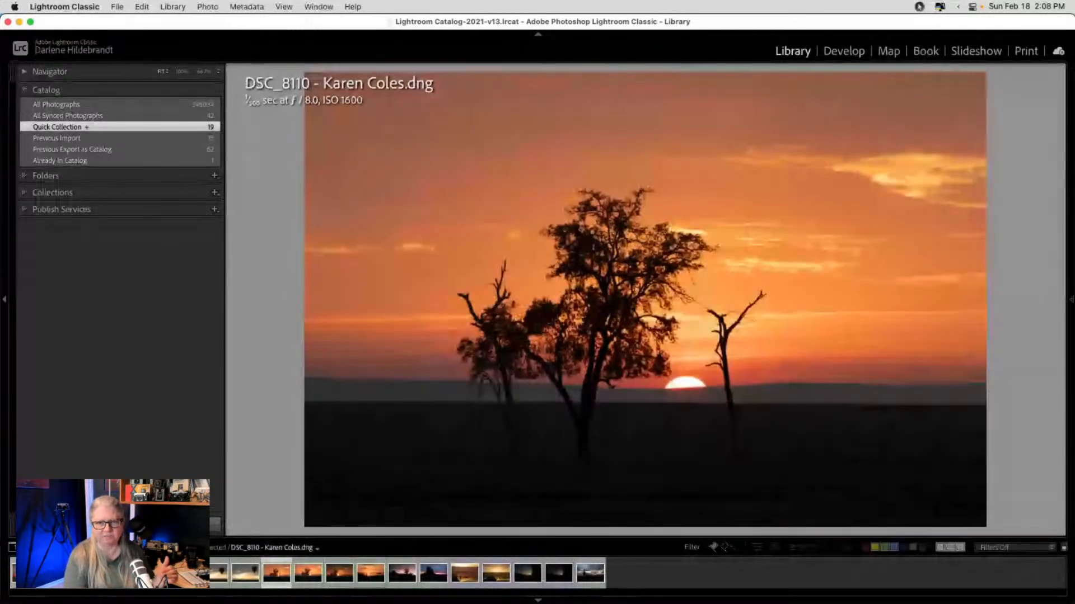
key(Left)
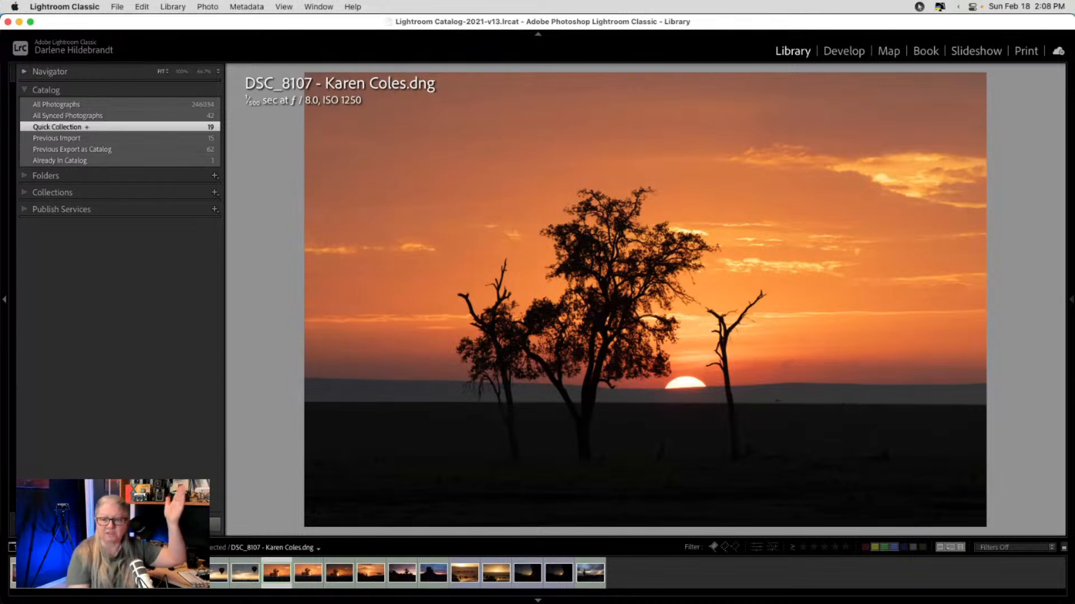
- Continue past the two Chisos sunsets to DSC_0371, then show the collection as a grid
key(Right)
key(Right)
key(Right)
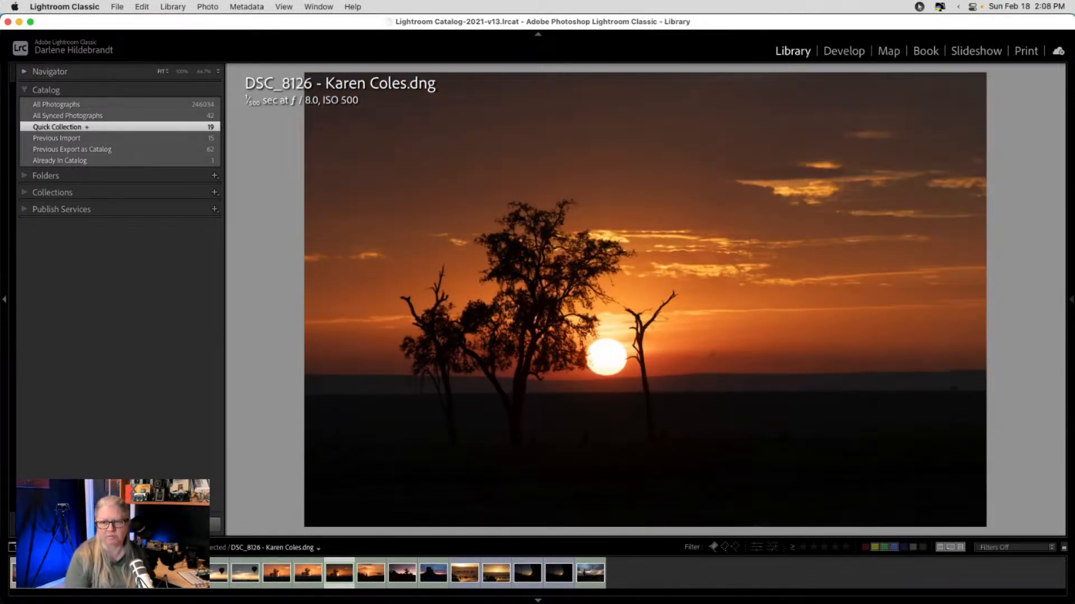
key(Right)
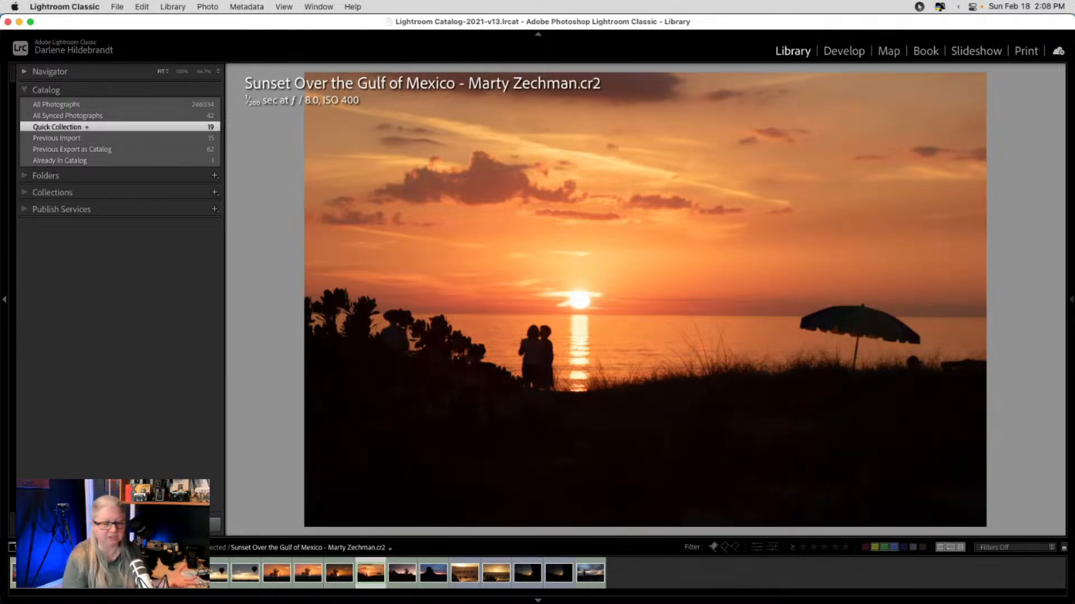
key(Right)
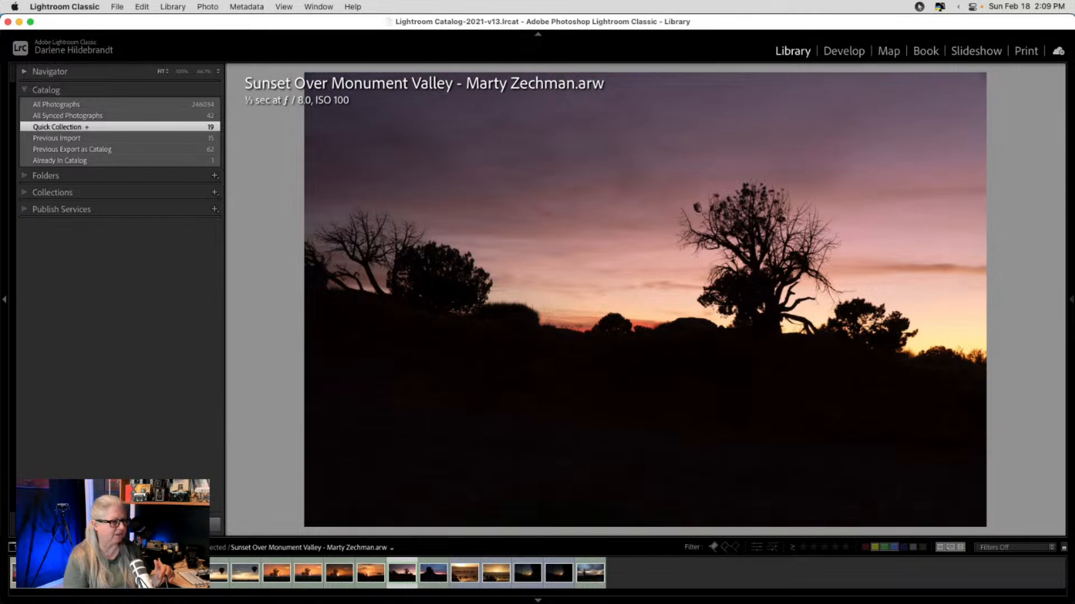
key(Right)
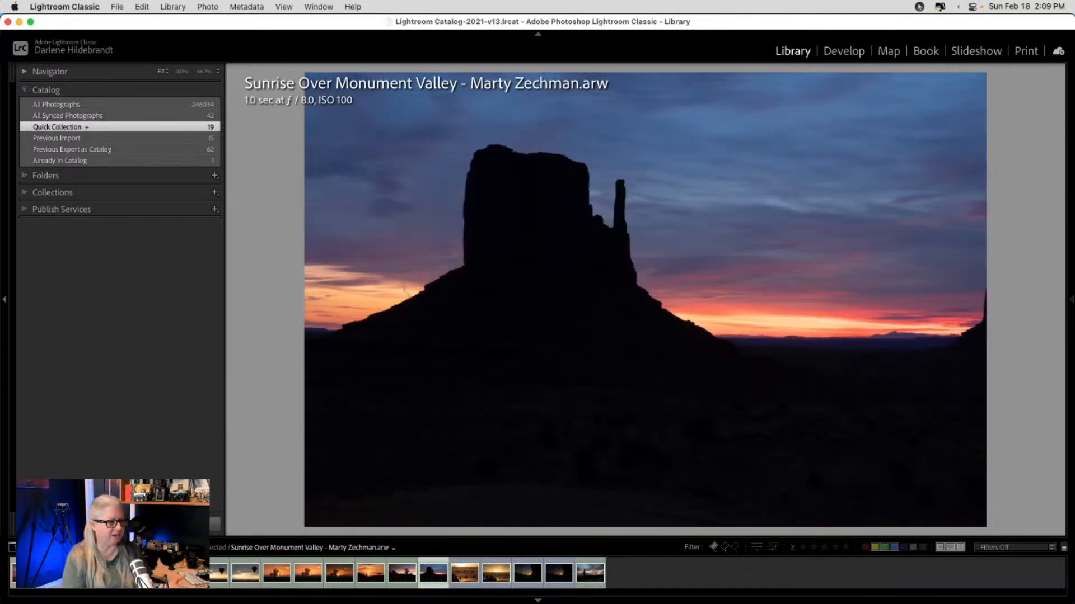
key(Right)
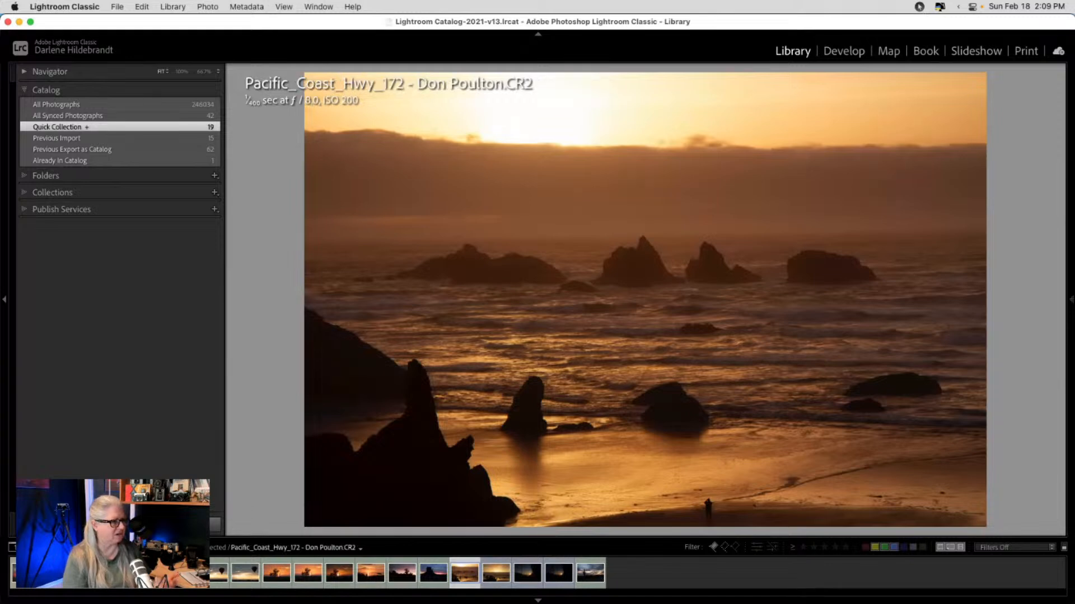
key(Right)
key(Right)
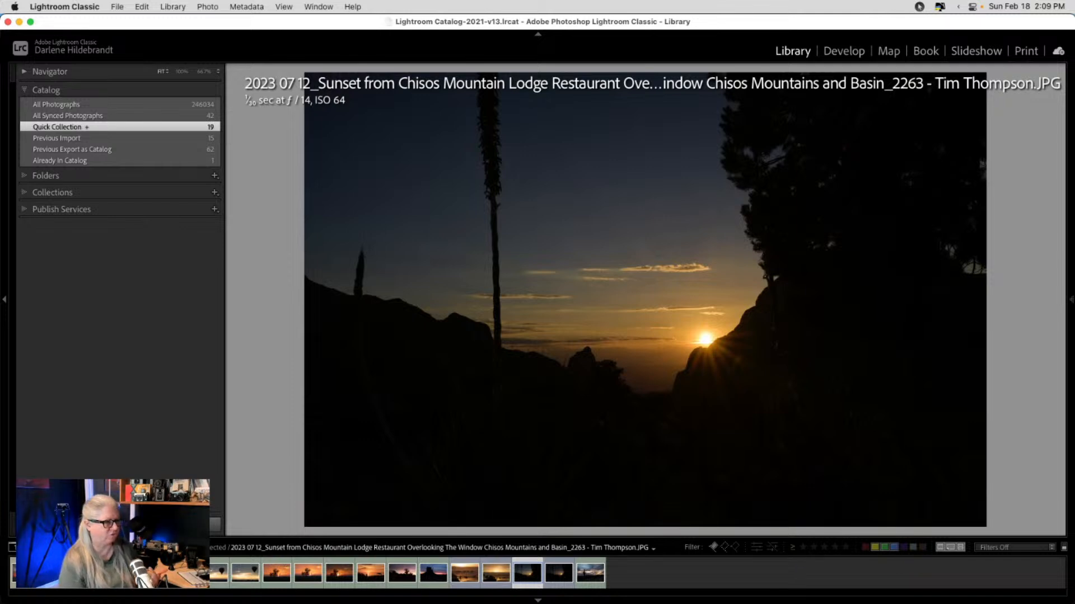
key(Right)
key(Left)
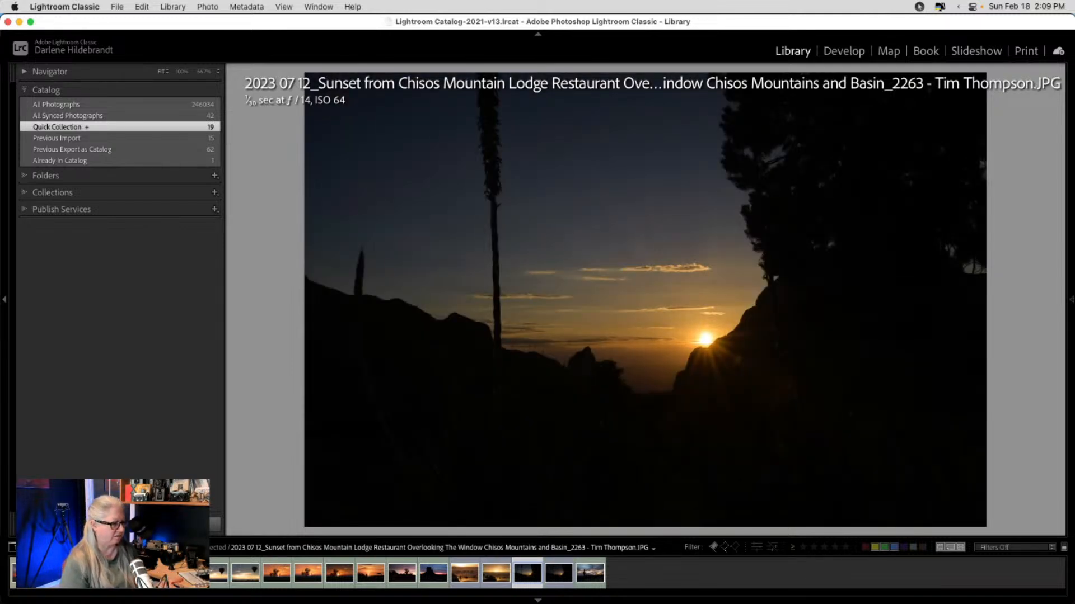
key(Right)
key(Right)
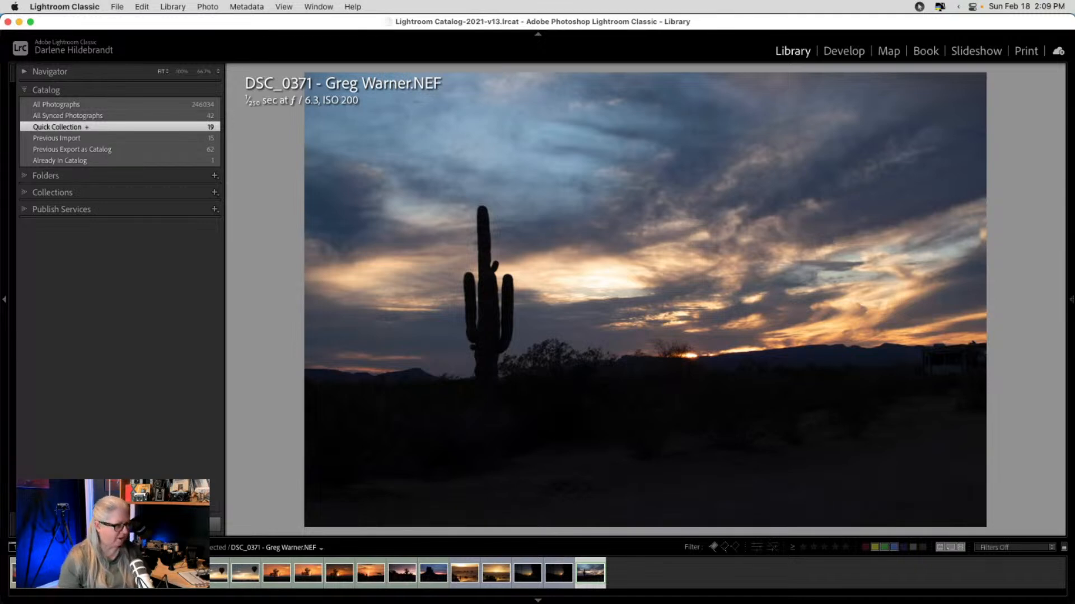
key(g)
scroll(724, 271, up, 6)
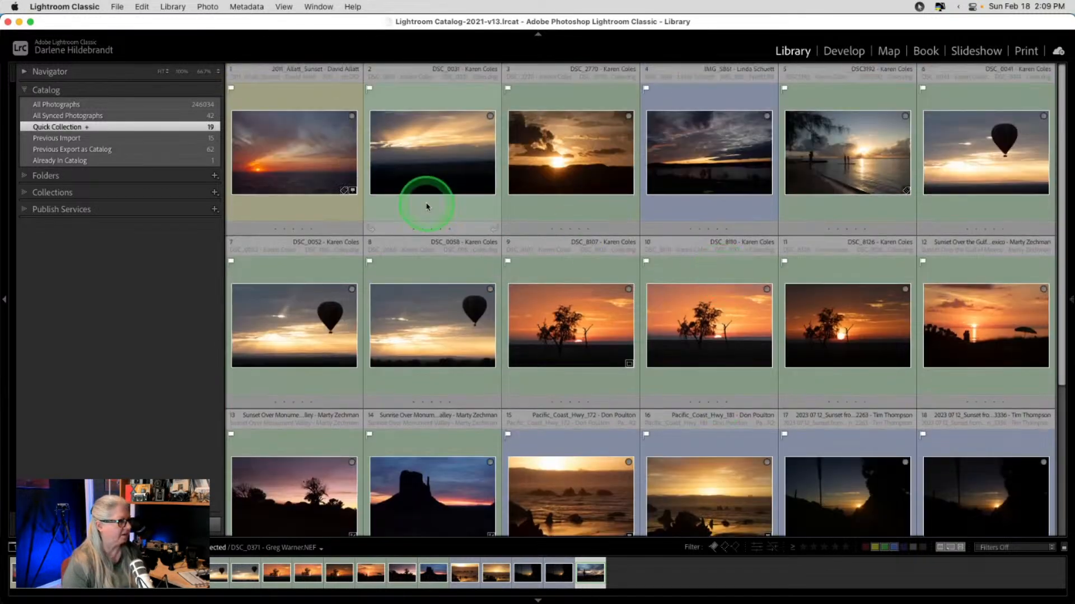
- Preview 2011_Allatt_Sunset, DSC_0031 and DSC_2770, then open 2011_Allatt_Sunset in Develop at 100% zoom
double_click(260, 169)
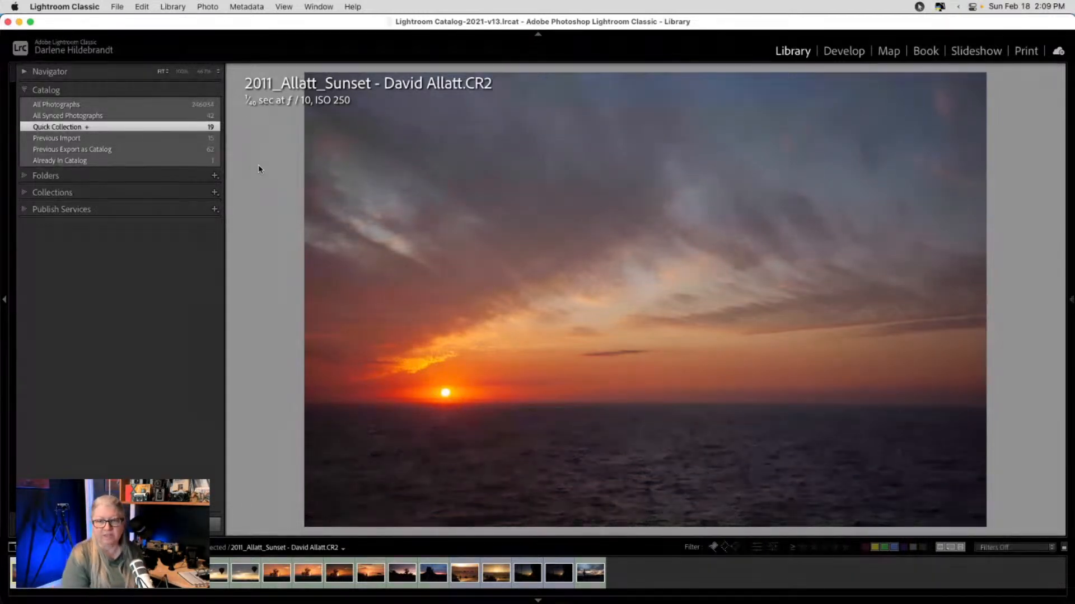
key(Right)
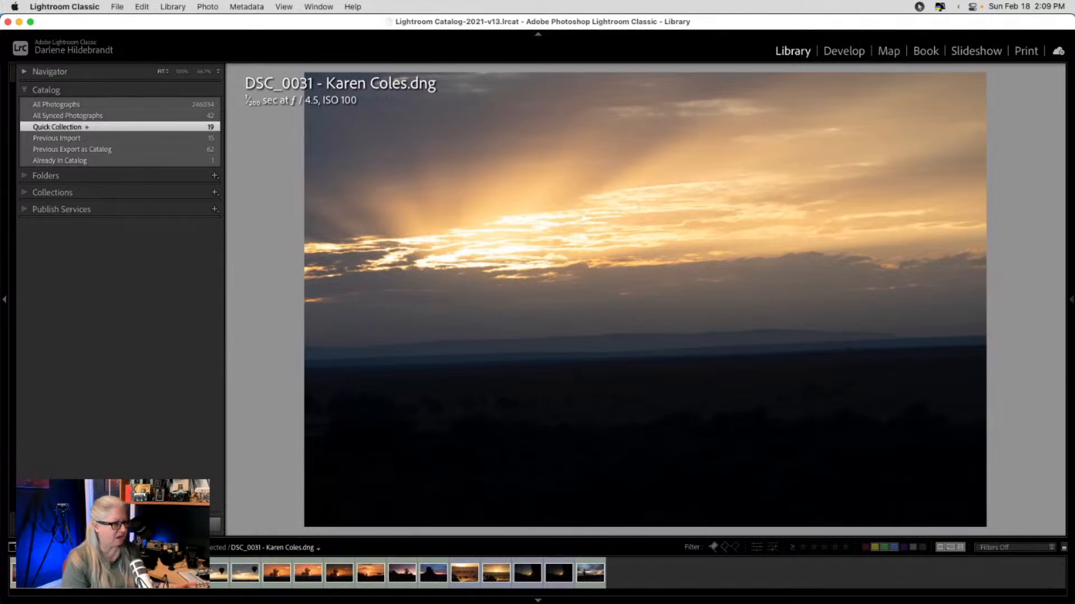
key(Right)
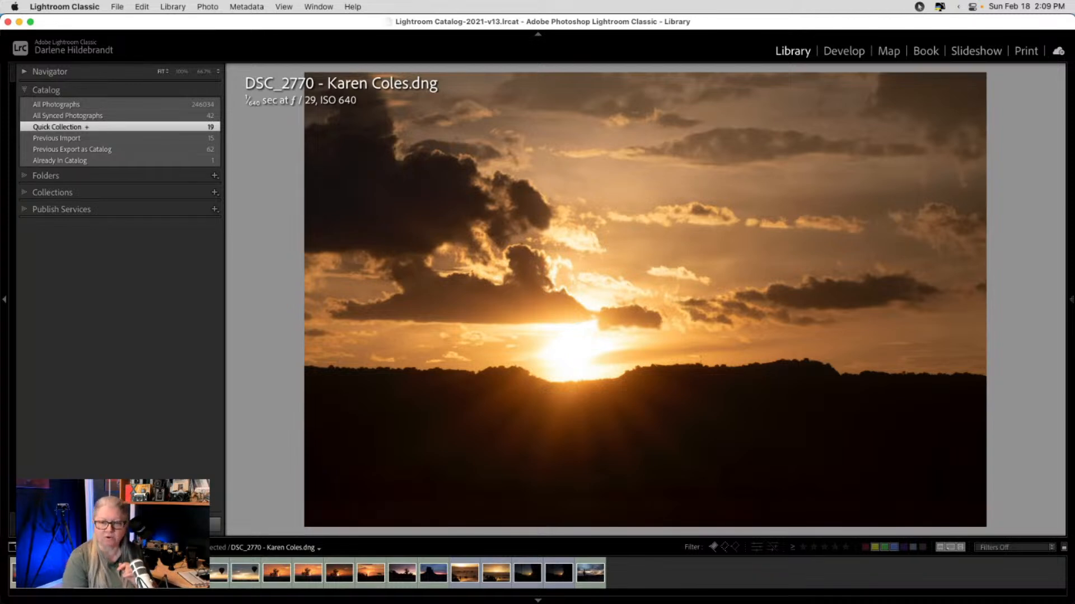
key(Right)
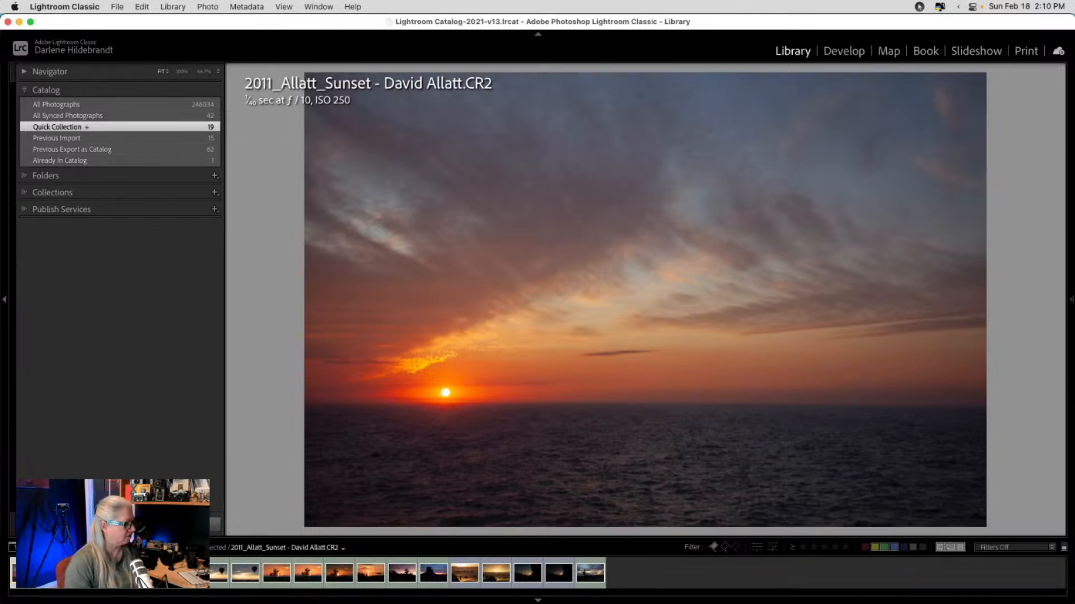
key(d)
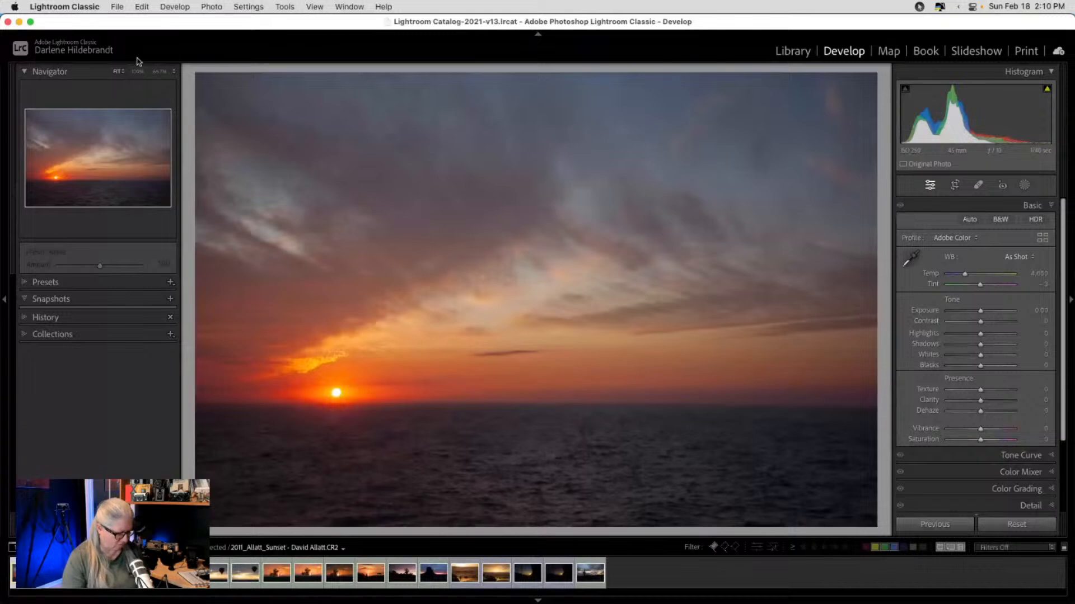
click(140, 72)
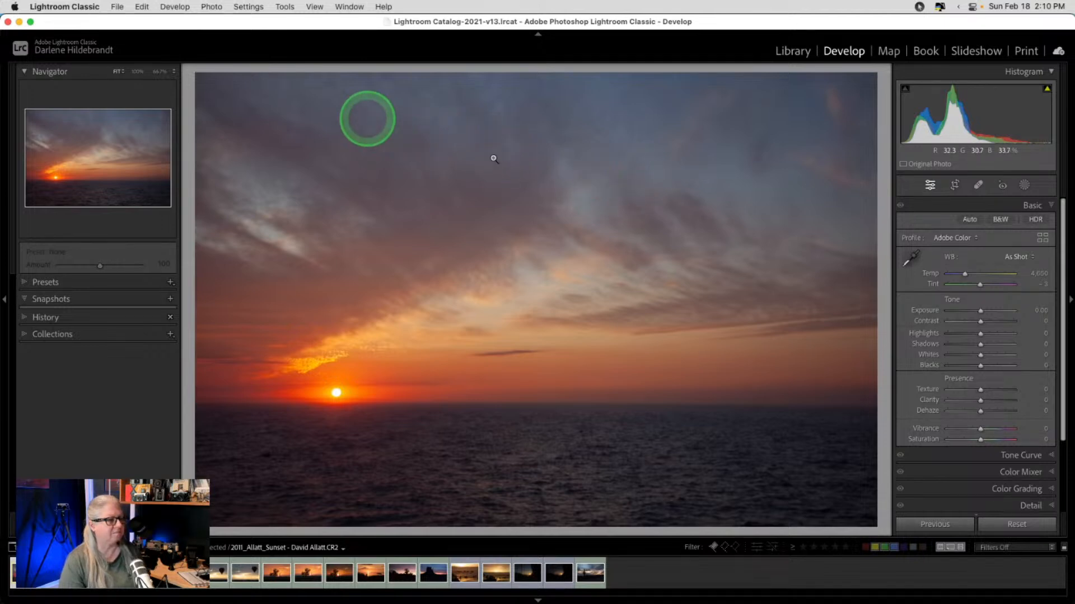
click(499, 241)
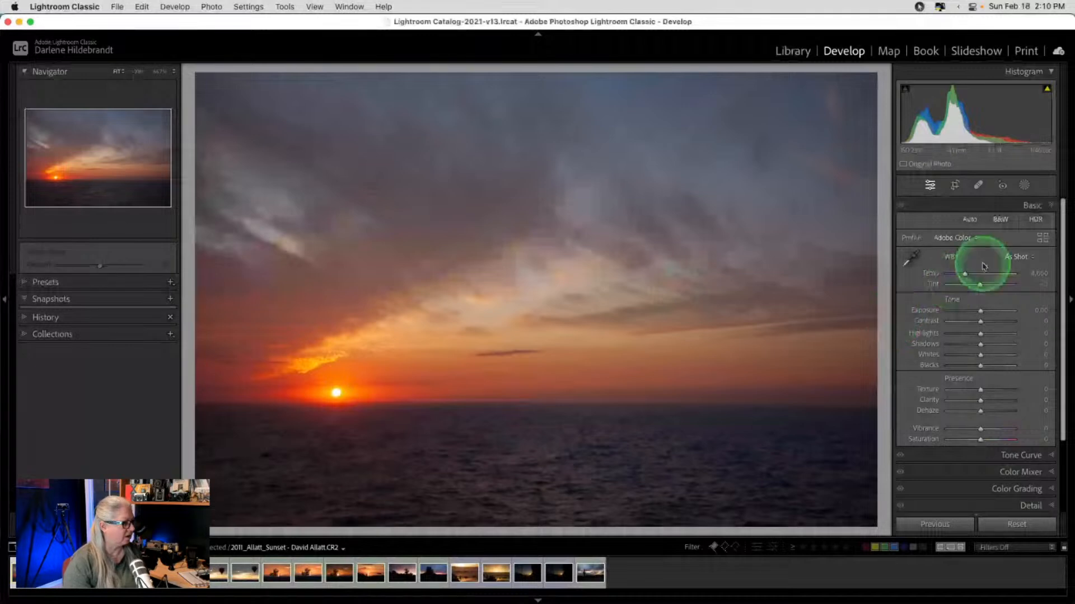
click(1042, 241)
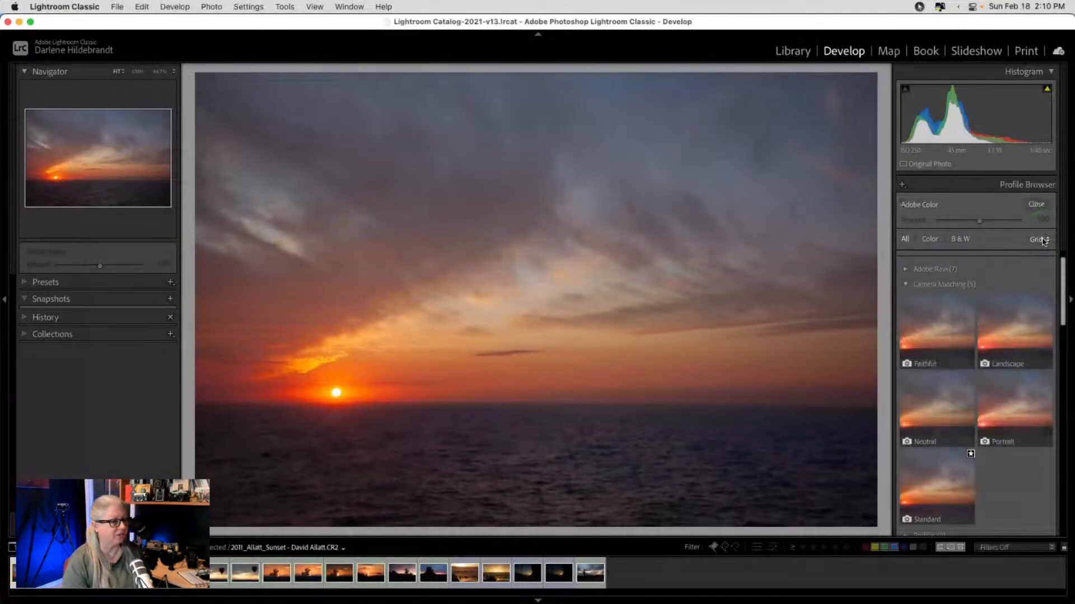
- Compare the Camera Landscape, Faithful, Neutral and Standard profiles, settling on Camera Standard
click(1000, 318)
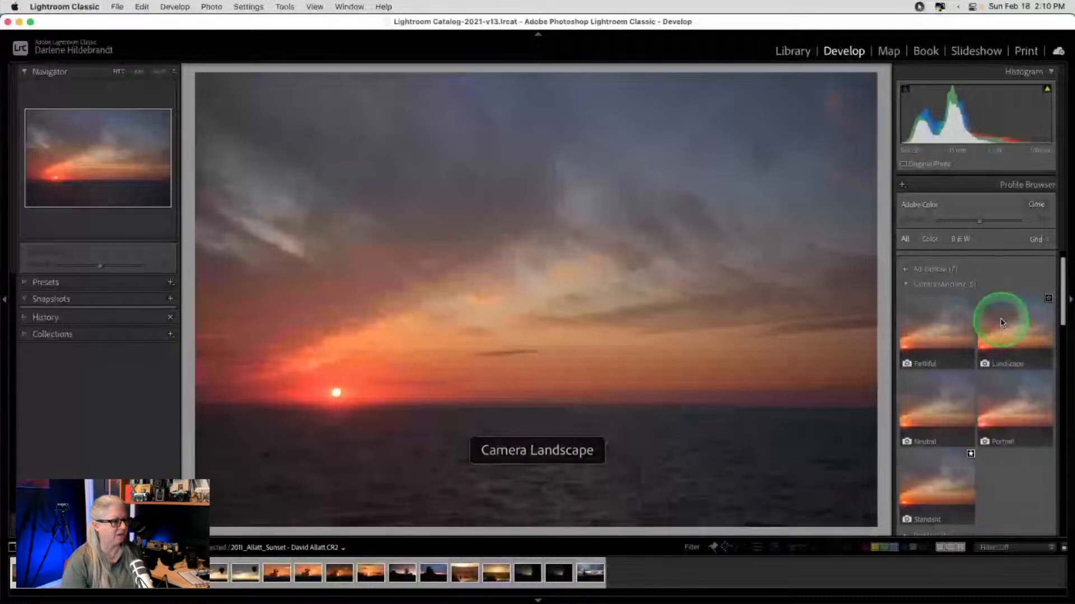
click(941, 319)
click(933, 412)
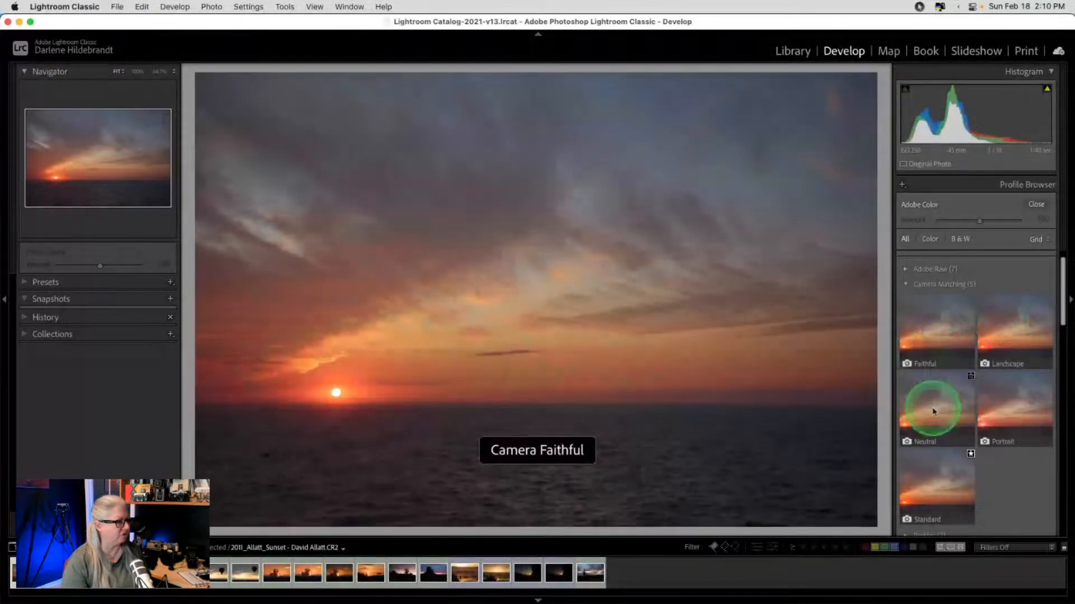
click(936, 492)
click(928, 425)
click(1020, 307)
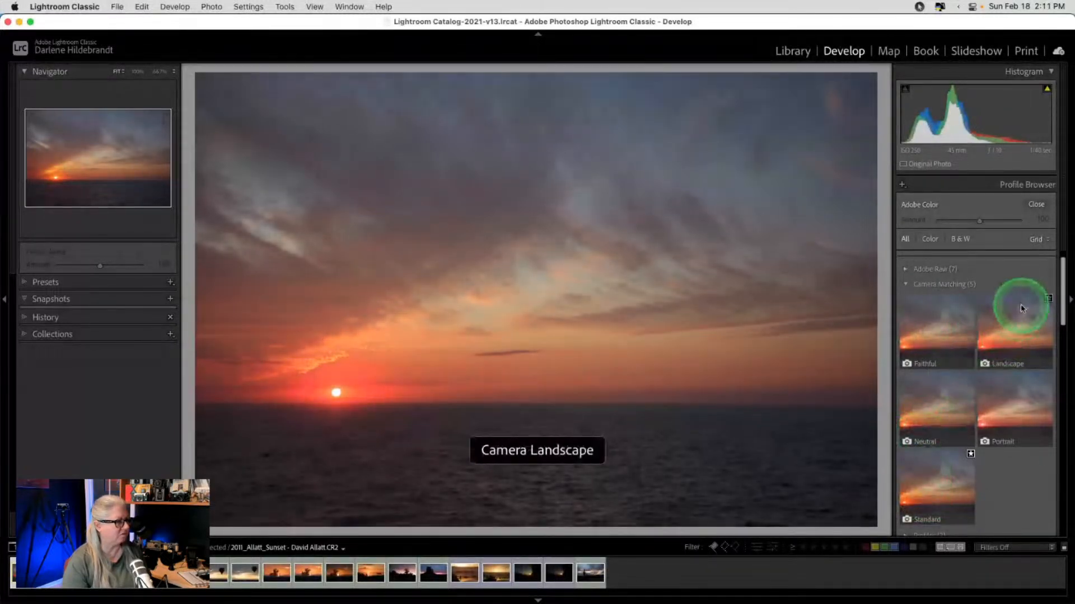
click(942, 331)
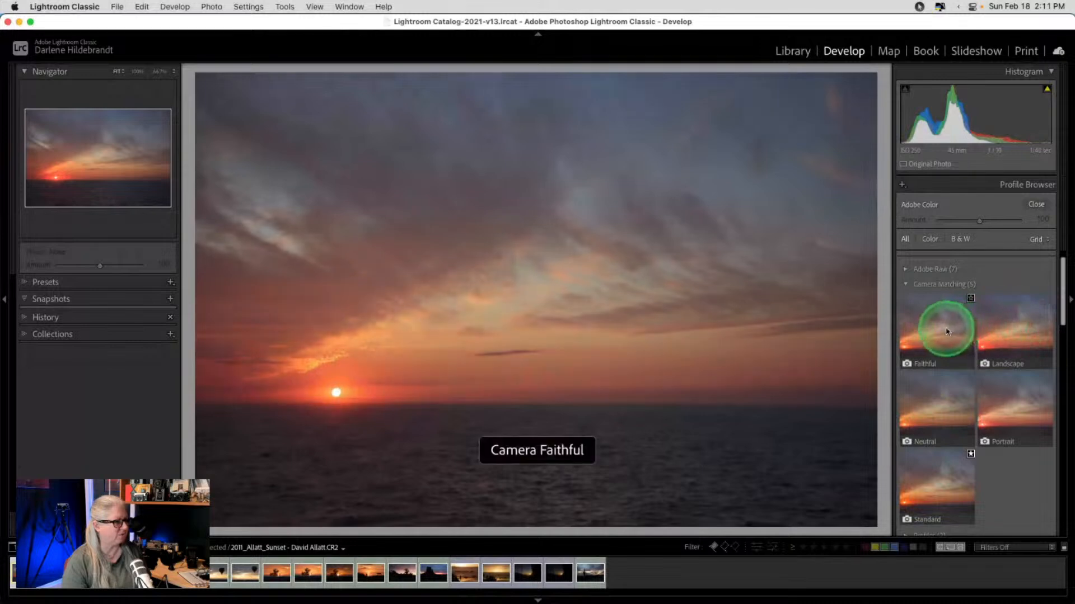
click(940, 423)
click(935, 494)
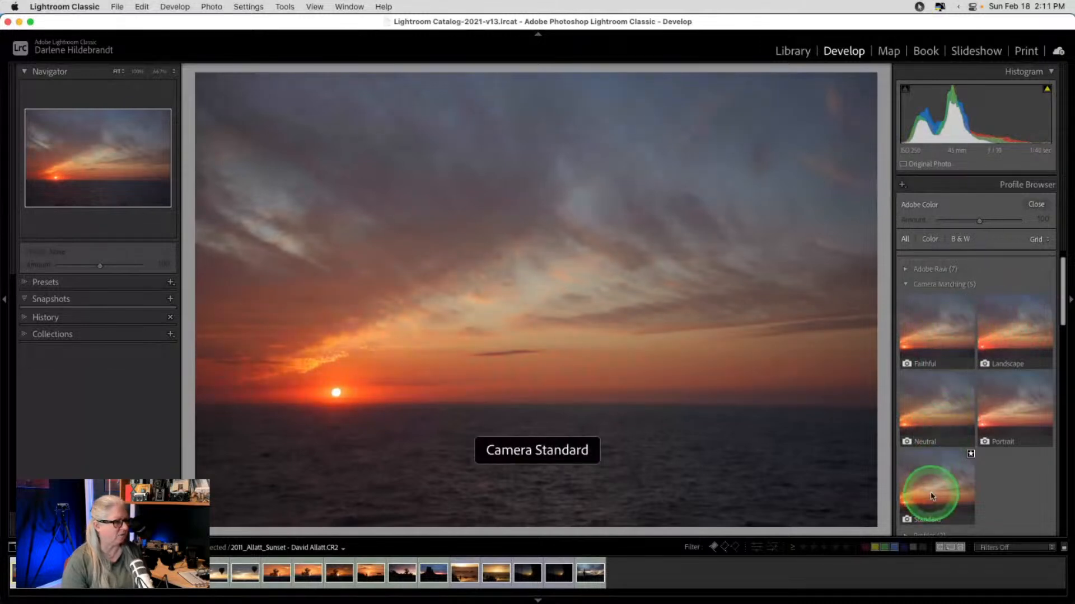
click(987, 328)
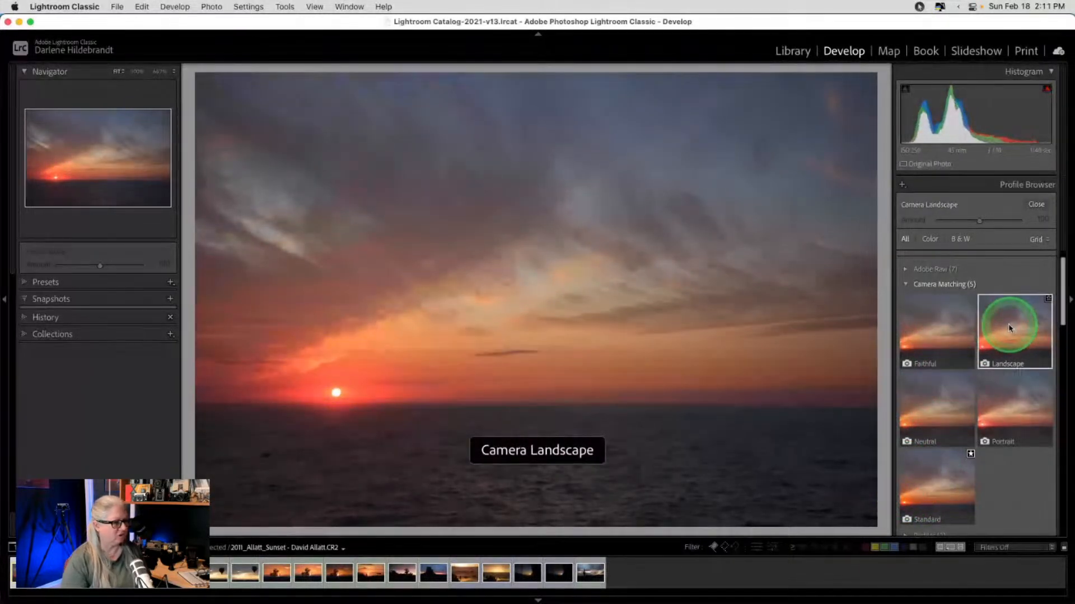
click(931, 469)
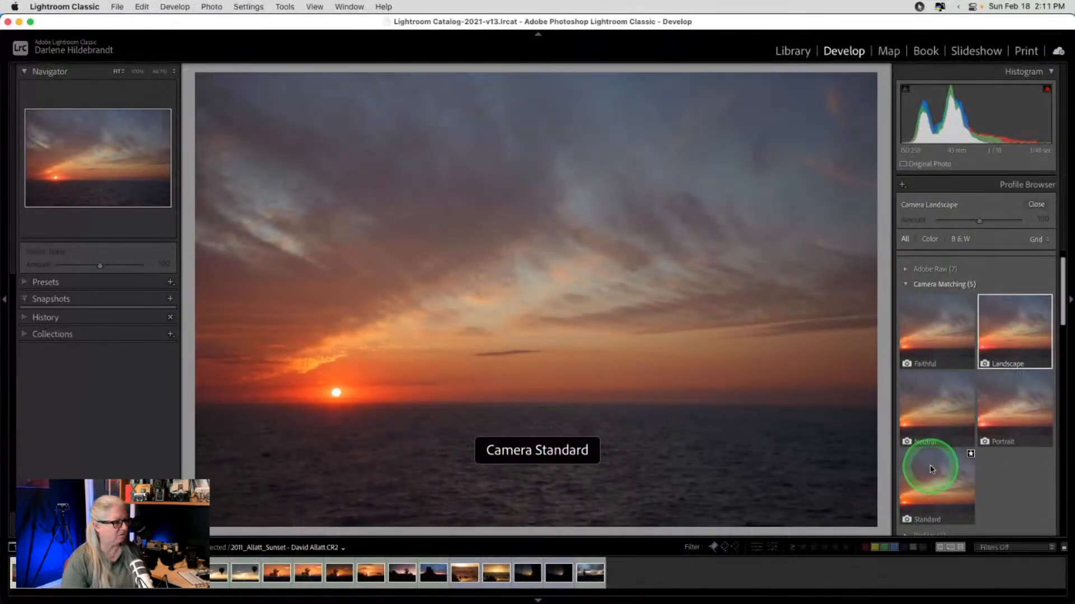
click(1036, 205)
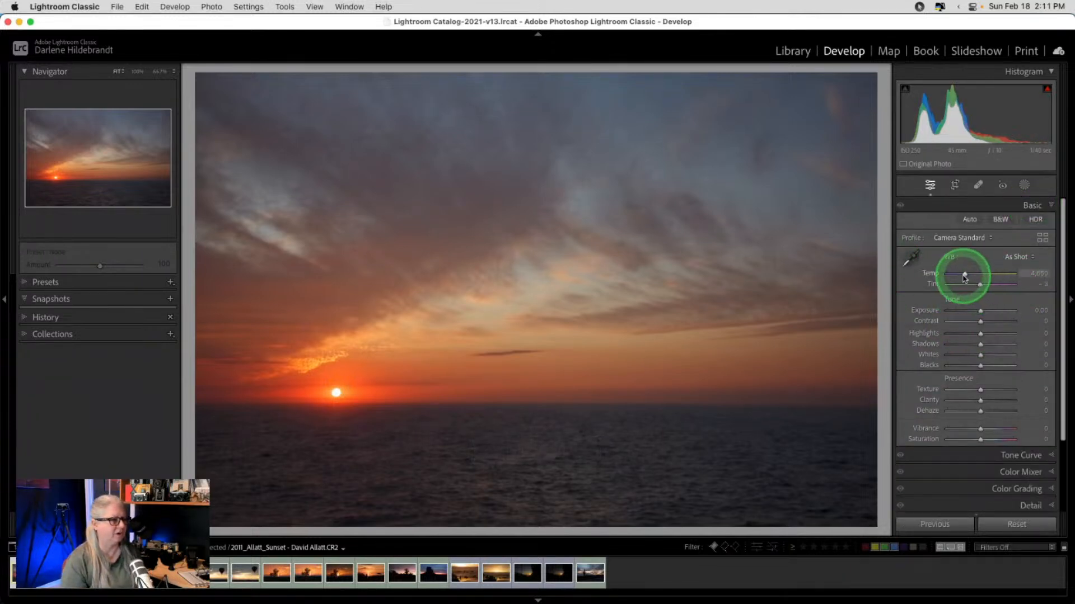
- Apply Auto white balance and compare the result against the original
click(1015, 257)
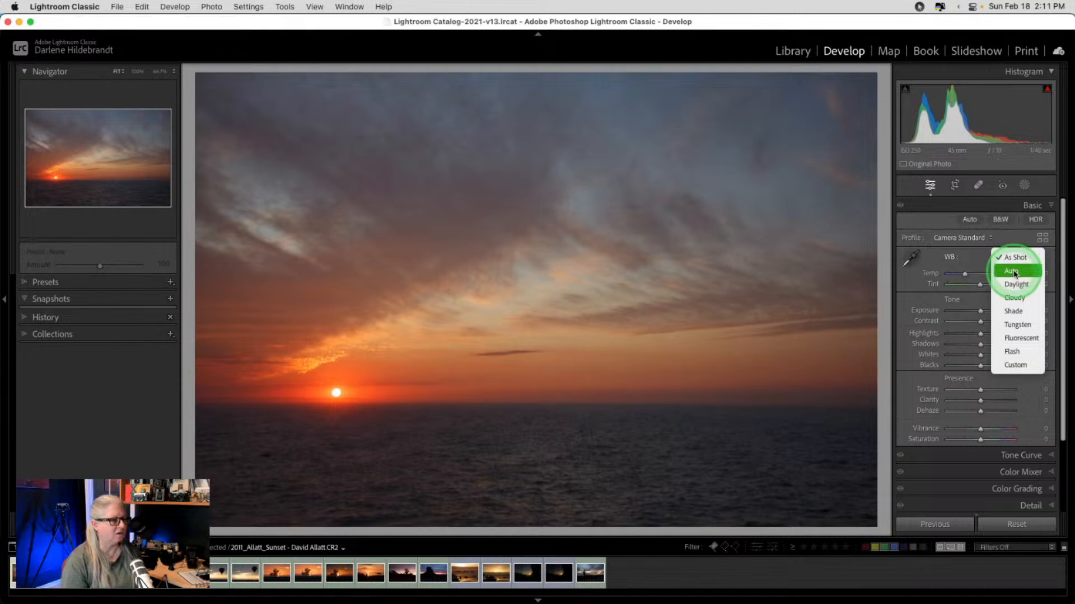
click(1015, 273)
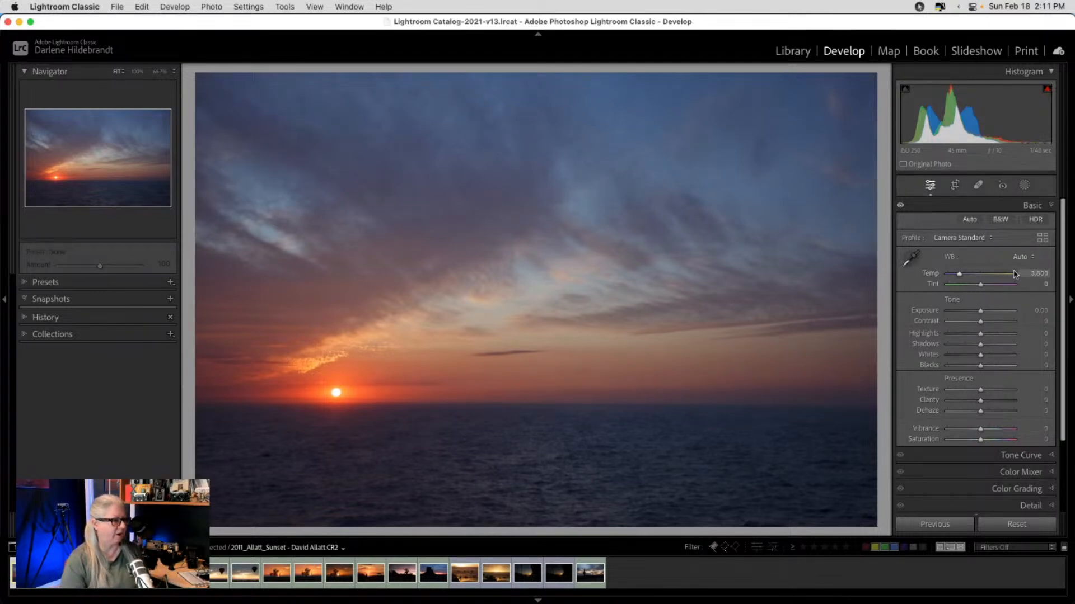
click(1001, 268)
key(backslash)
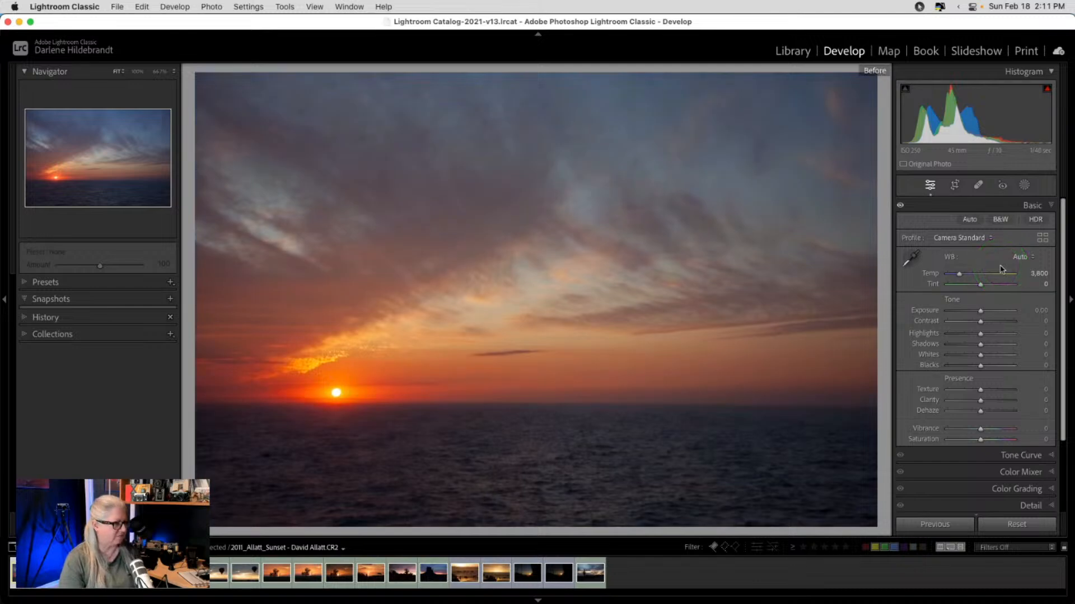
key(backslash)
key(backslash)
key(backslash)
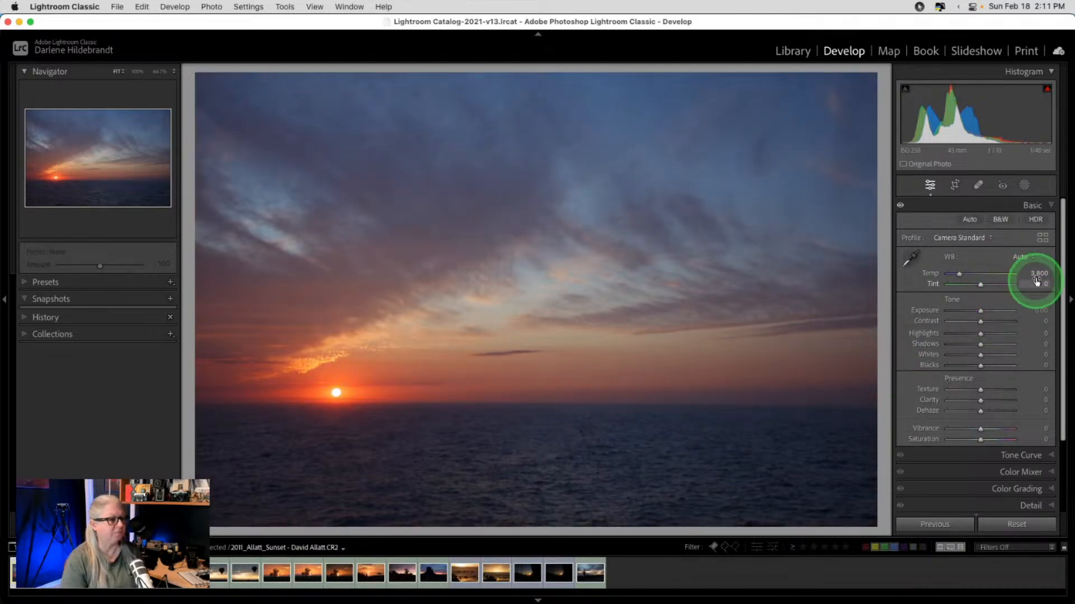
- Fine-tune white balance to Temp 4,112 and Tint -12, then view the before version
drag(1029, 270, 1032, 272)
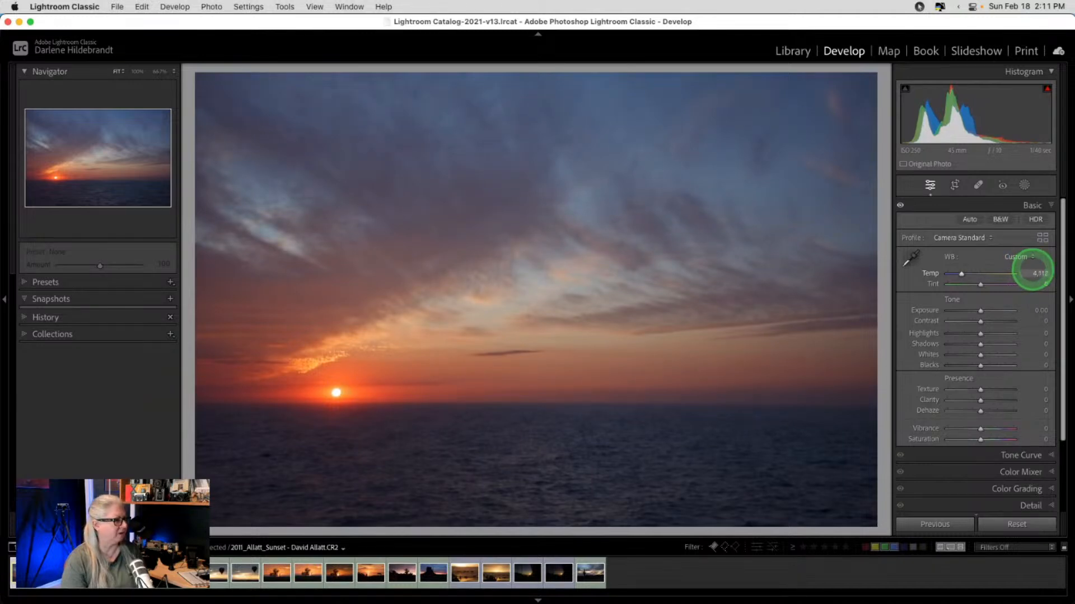
mouse_move(1032, 282)
mouse_down()
mouse_move(1020, 279)
mouse_move(1032, 283)
mouse_up()
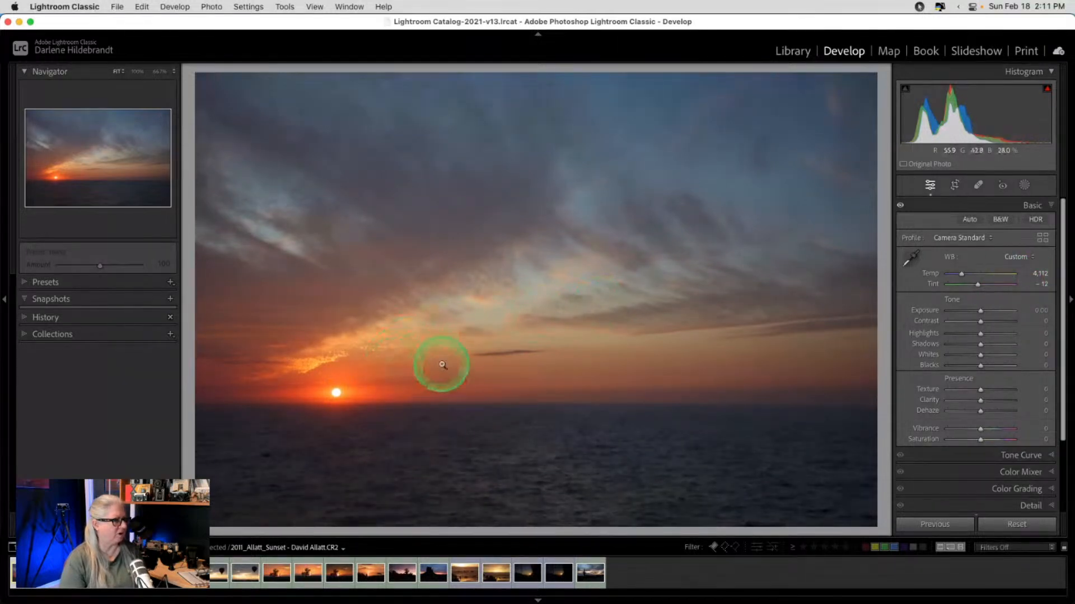
key(backslash)
key(backslash)
key(backslash)
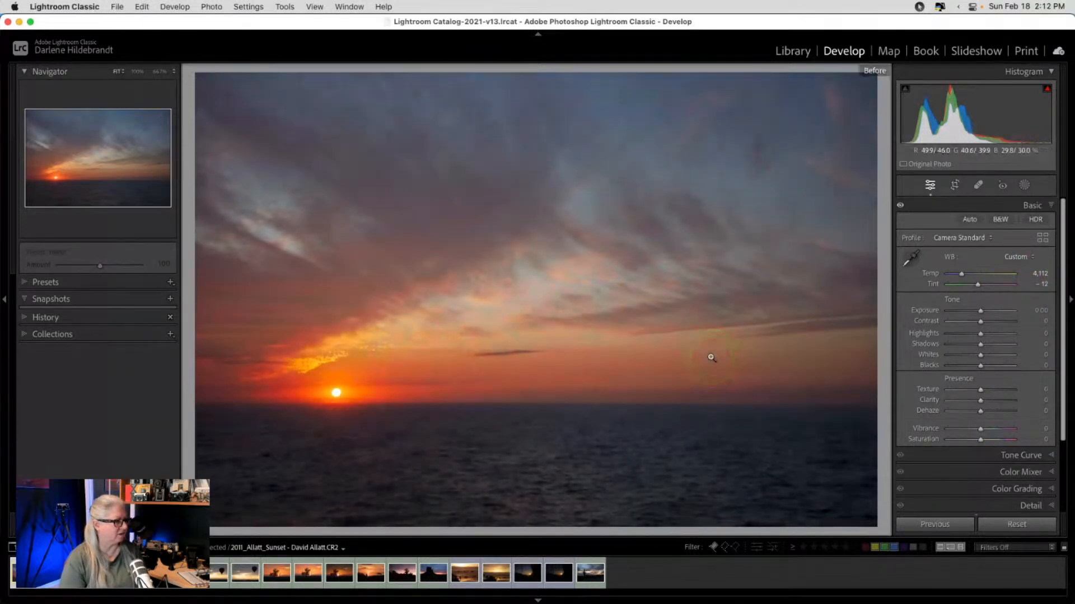
- Back in the edited view, auto-set Whites to -100 and Blacks to -31
key(backslash)
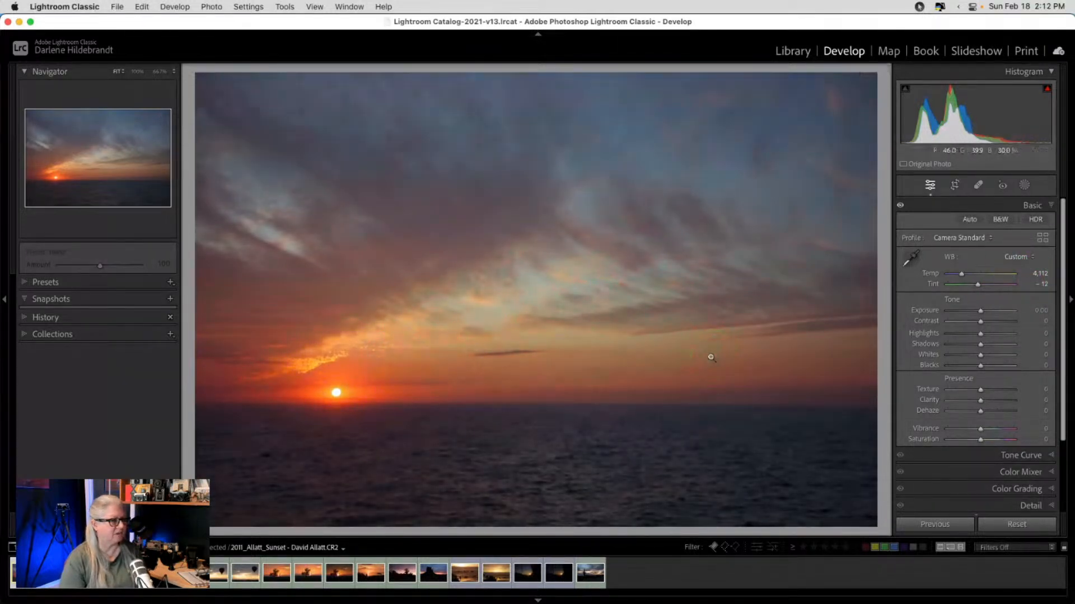
shift+double_click(925, 357)
shift+double_click(927, 367)
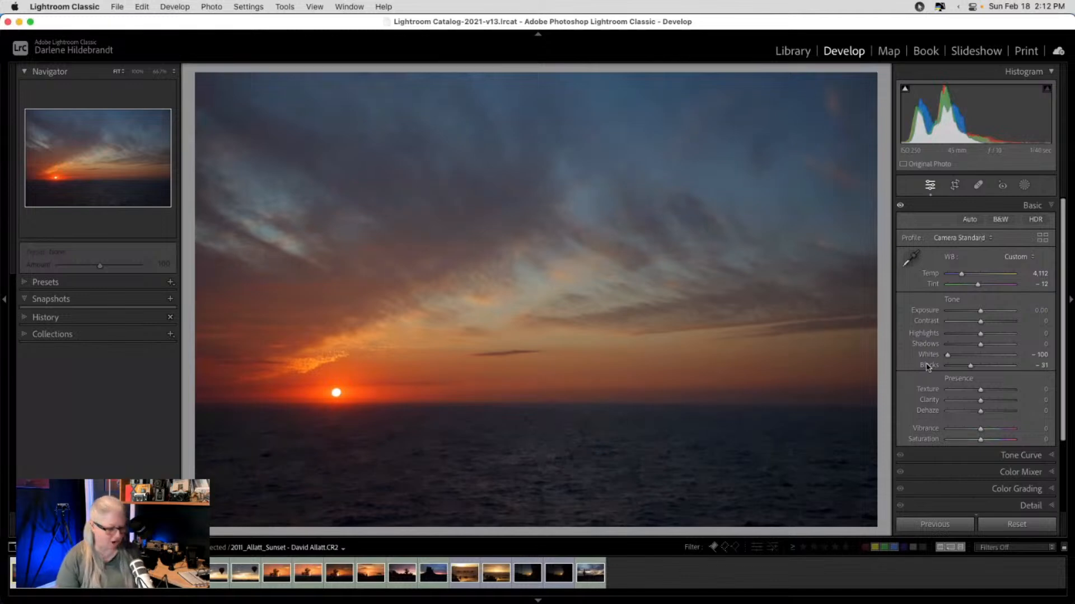
- Open the Allatt sunset in the Crop tool after briefly trying Compare and Loupe views
key(c)
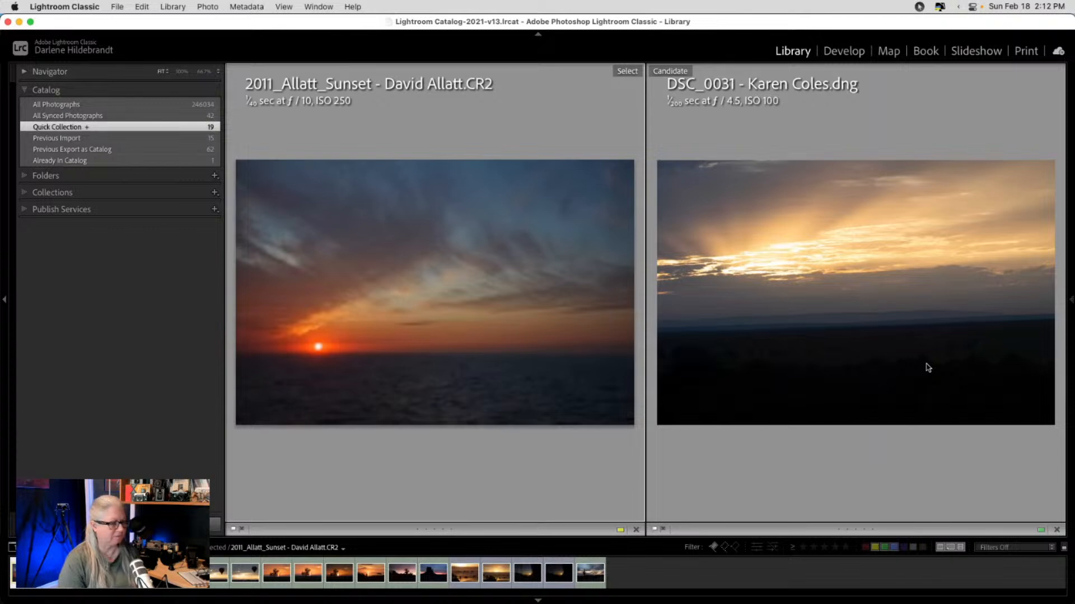
key(r)
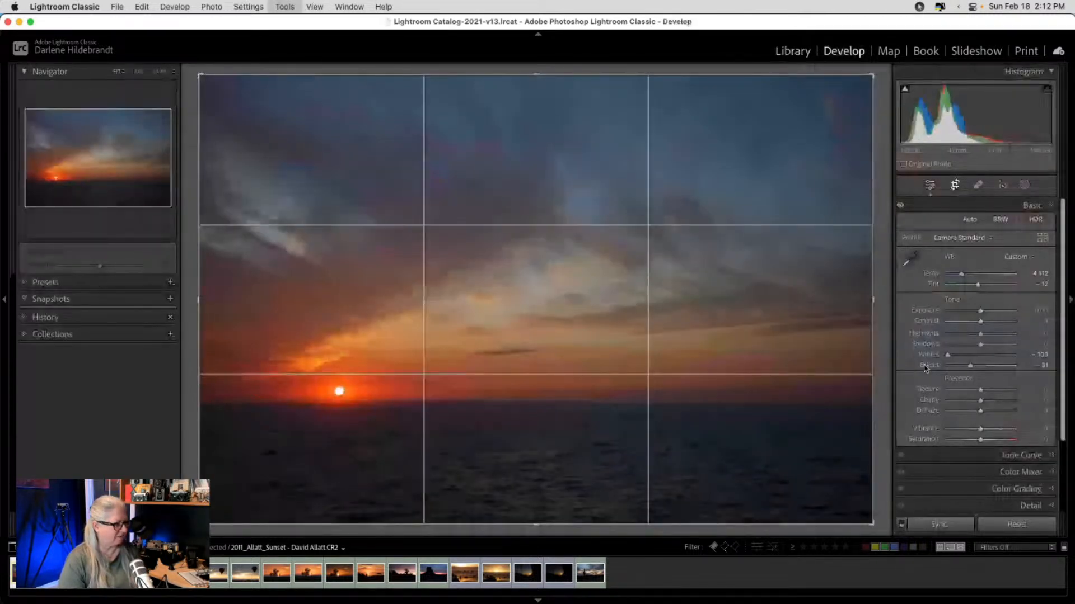
key(e)
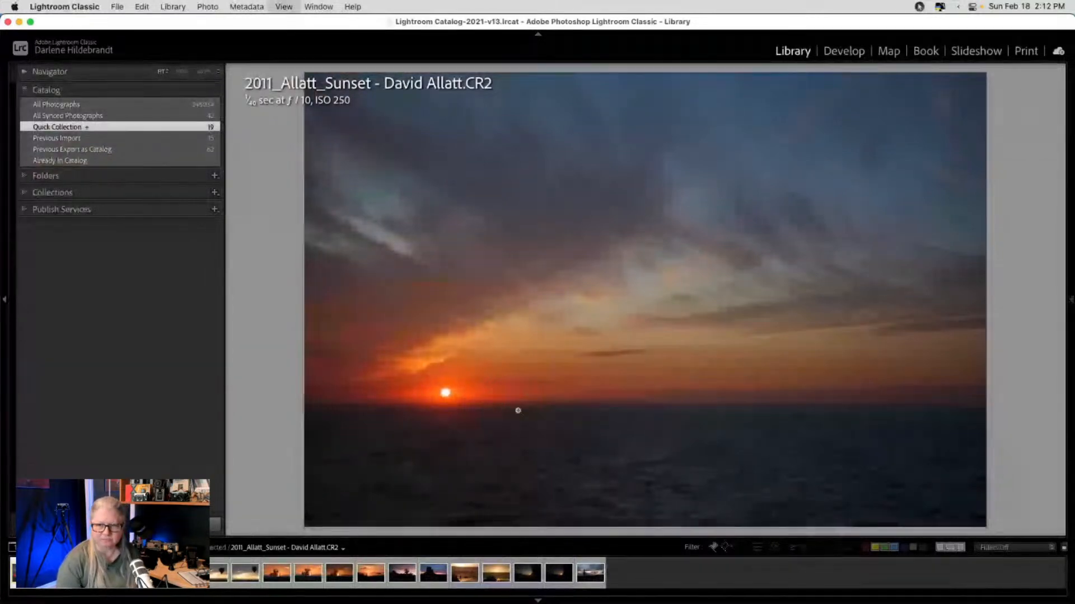
key(r)
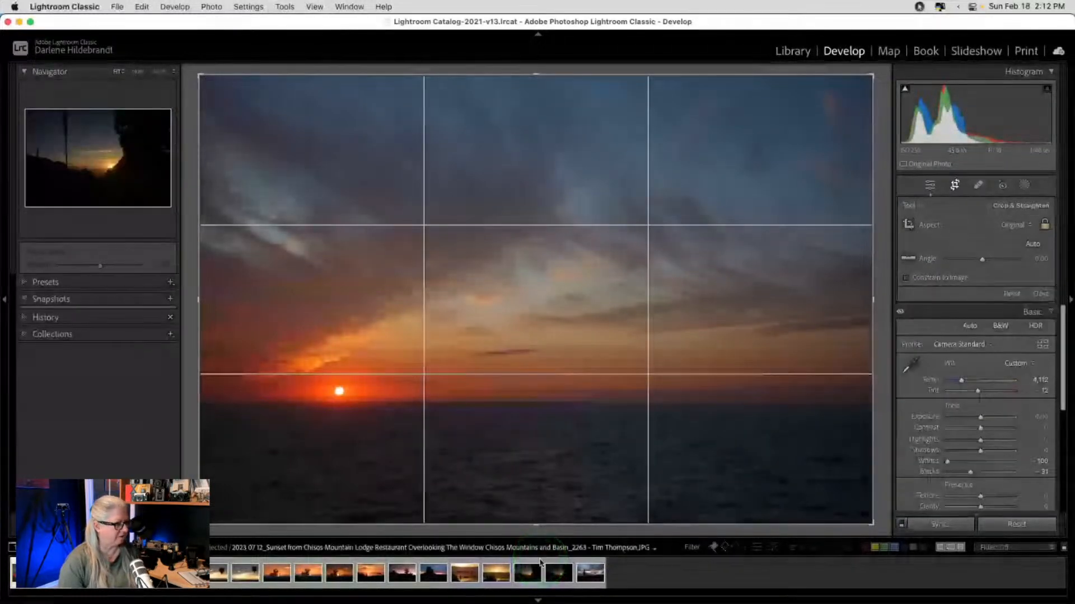
key(super+Tab)
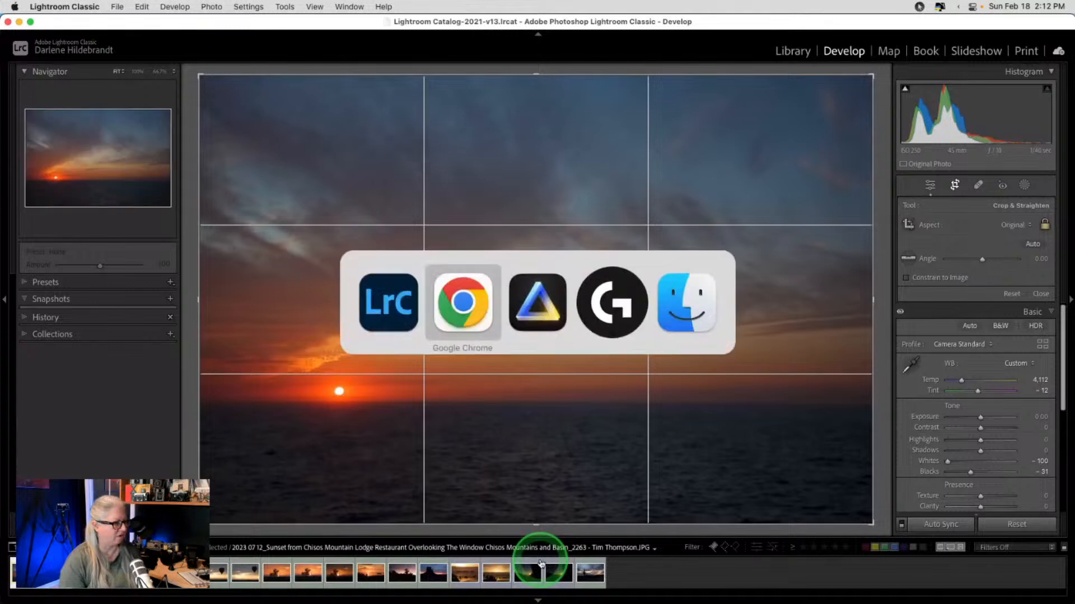
key(super+Tab)
key(super+Tab)
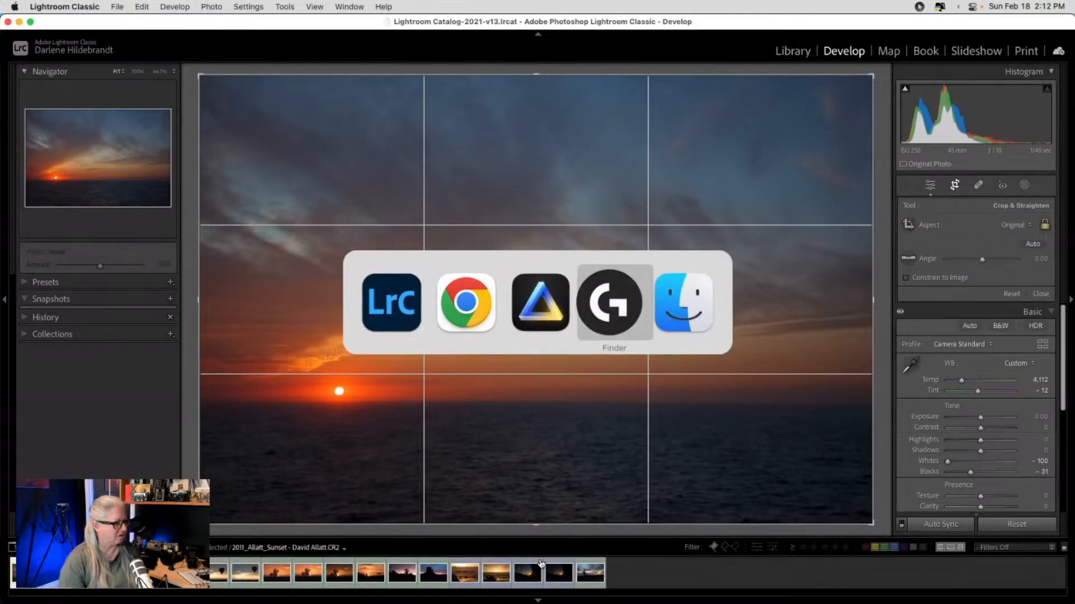
key(super+q)
key(super+Tab)
key(super+Tab)
key(super+Tab)
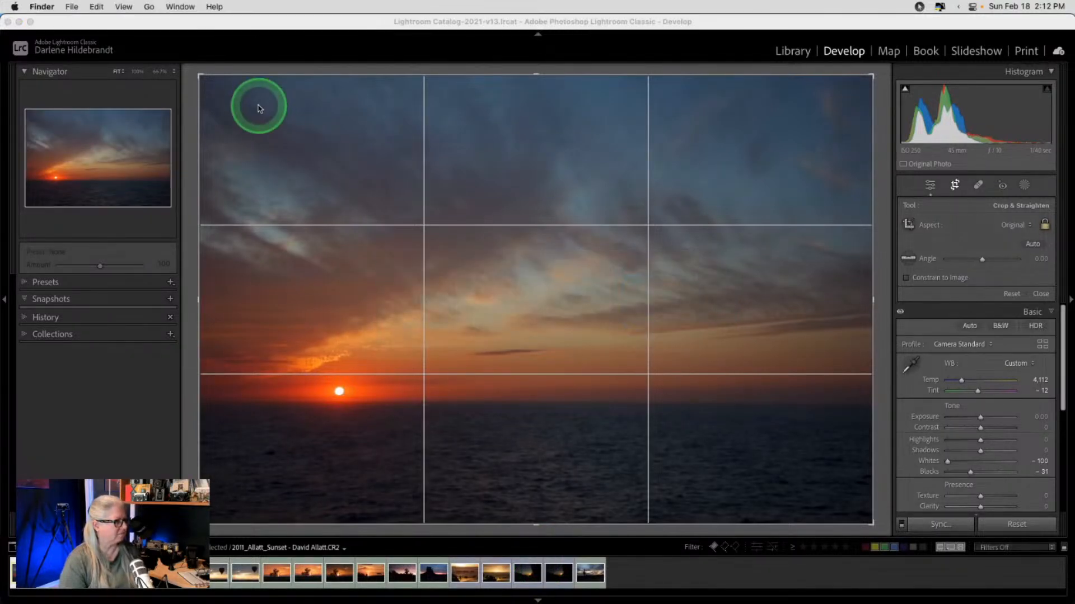
click(14, 6)
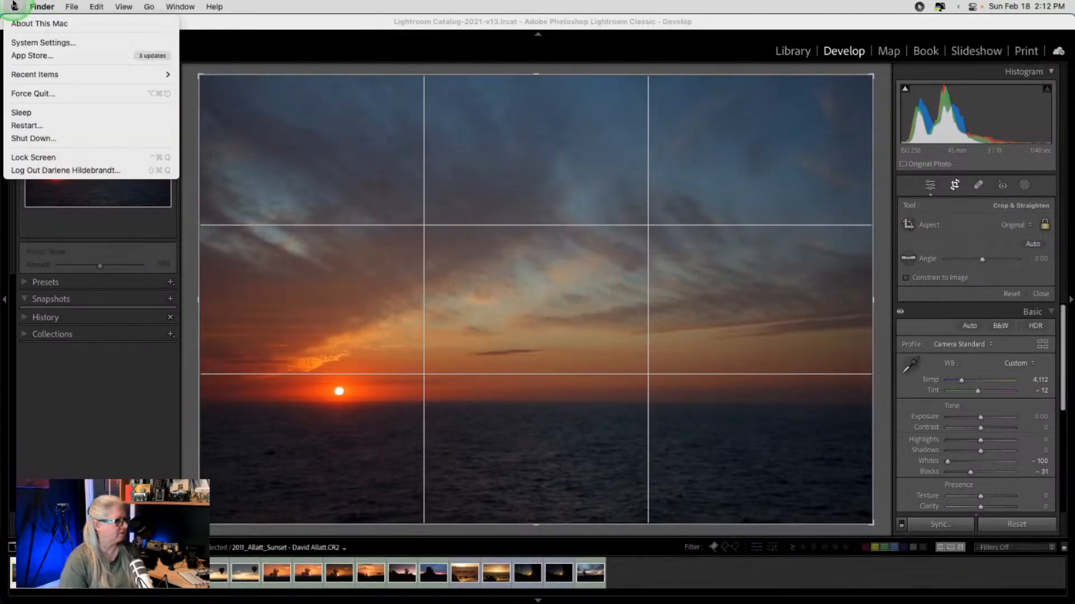
click(22, 42)
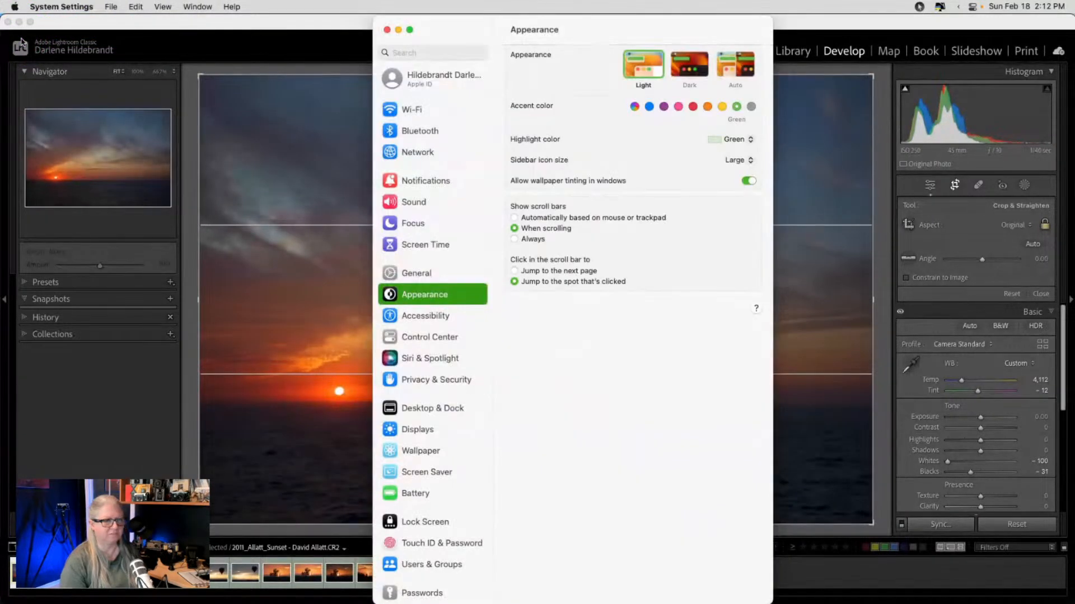
drag(444, 28, 614, 58)
key(super+q)
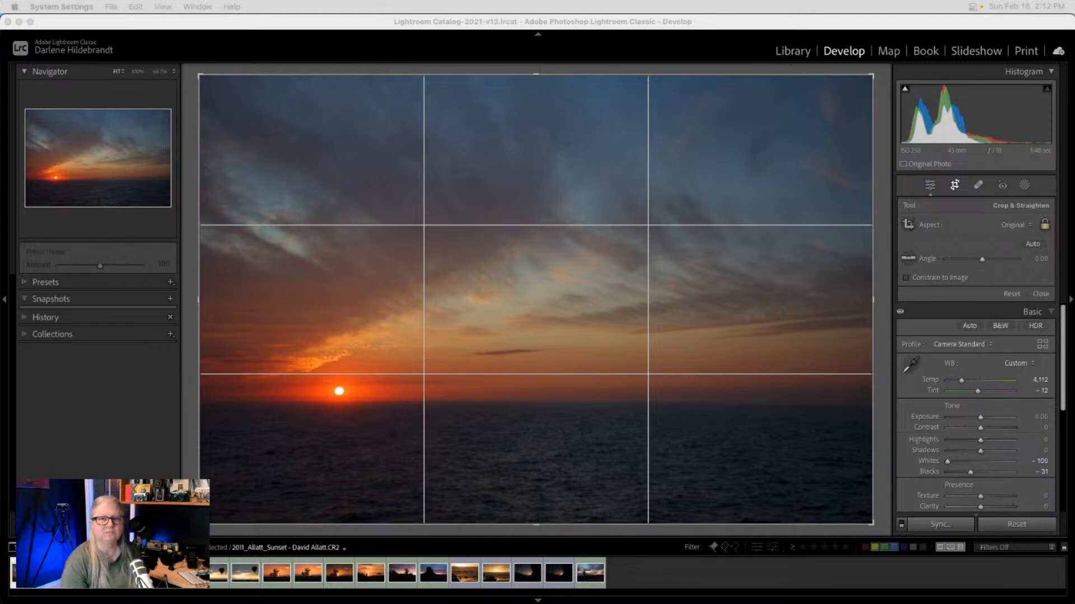
click(722, 67)
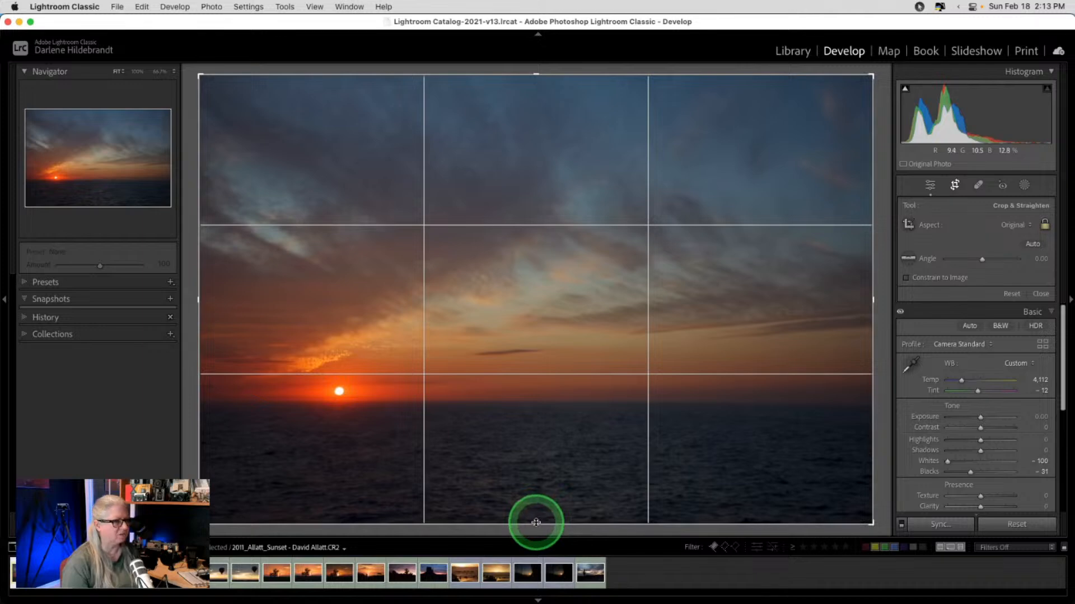
- Crop the sunset to a free-ratio wide strip cutting the dark sea, straightened to 0.29°
click(1039, 226)
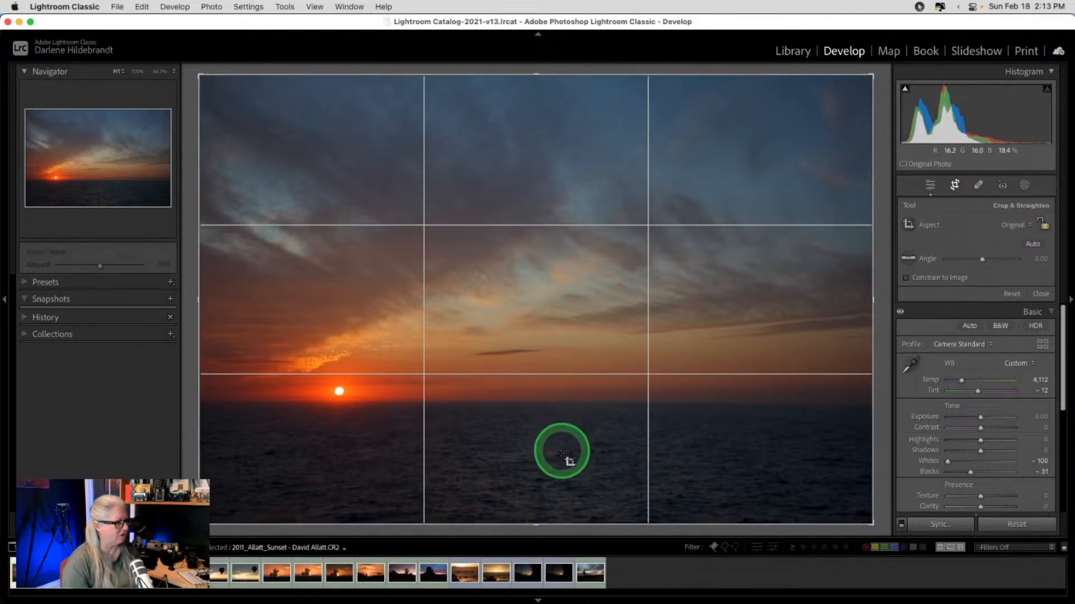
drag(536, 524, 535, 473)
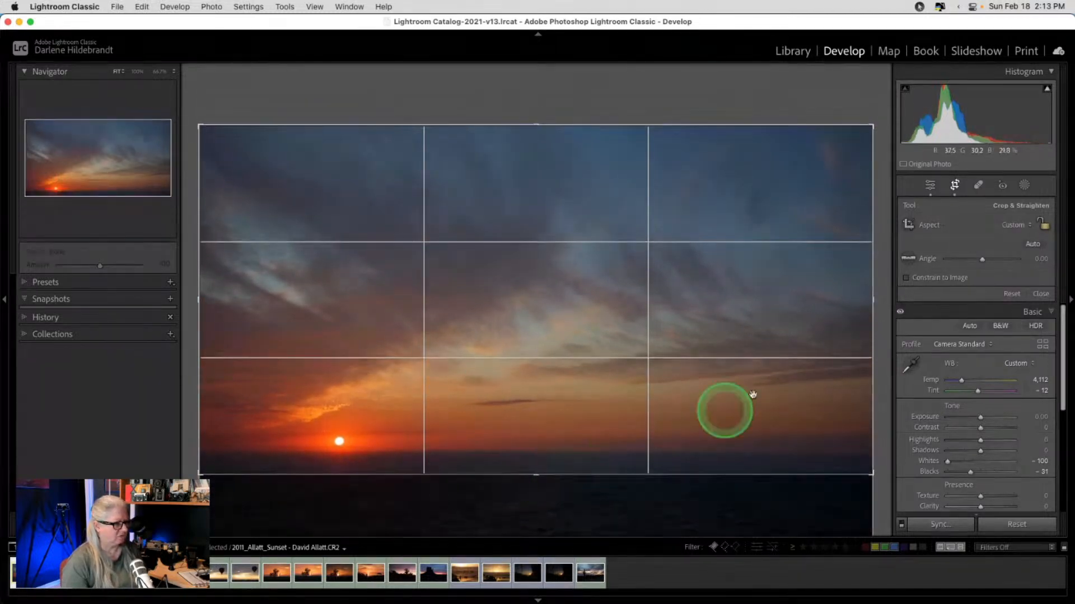
click(1032, 245)
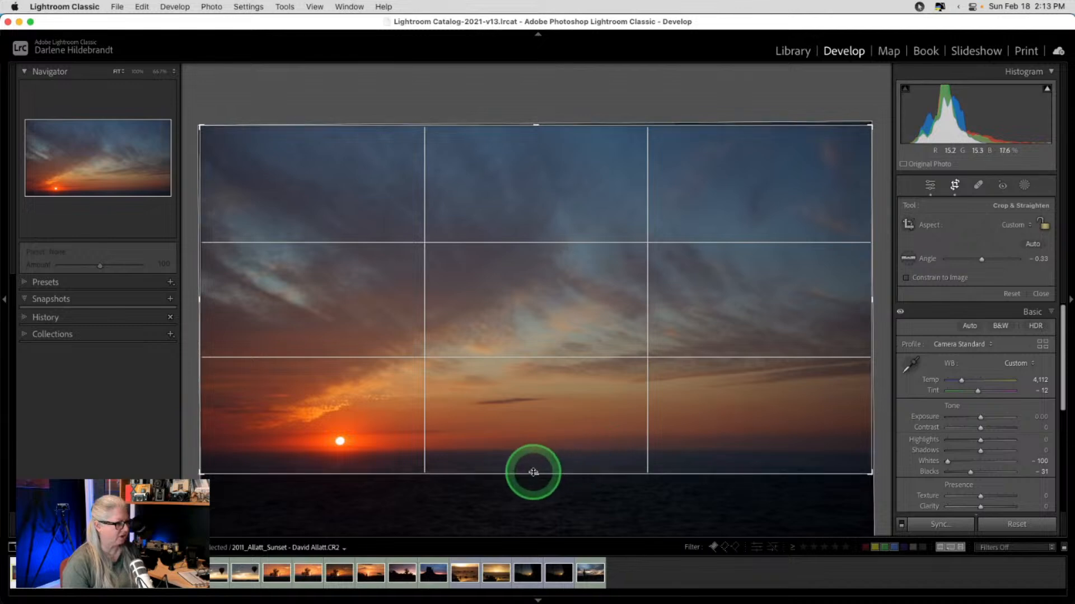
drag(533, 472, 536, 460)
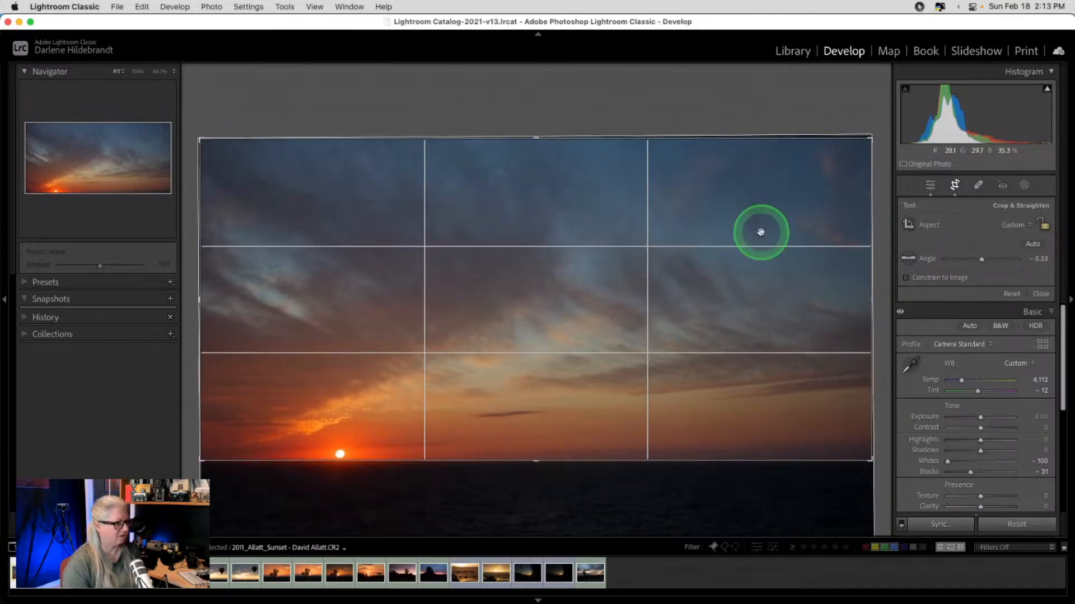
drag(864, 112, 865, 119)
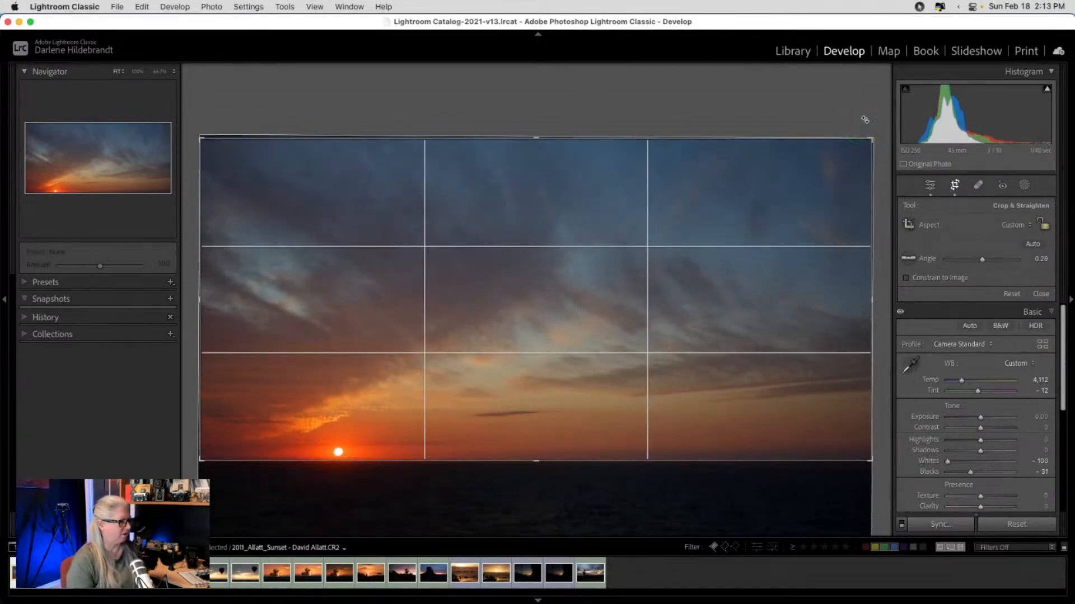
key(Return)
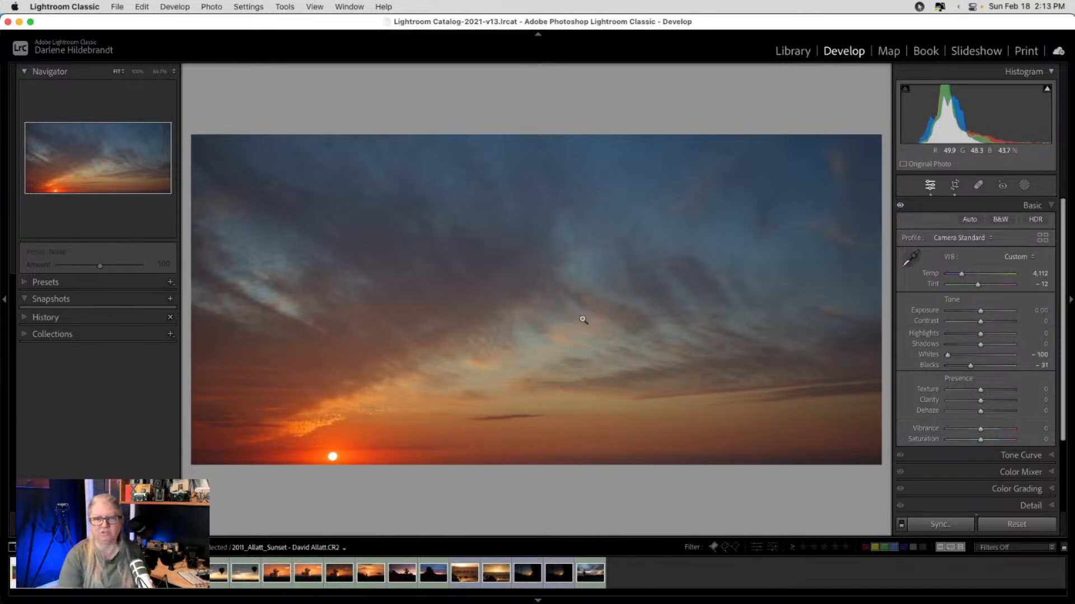
- Give the cropped sunset Clarity +19, Exposure +0.40 and Whites +34, up from -100
key(super+shift+e)
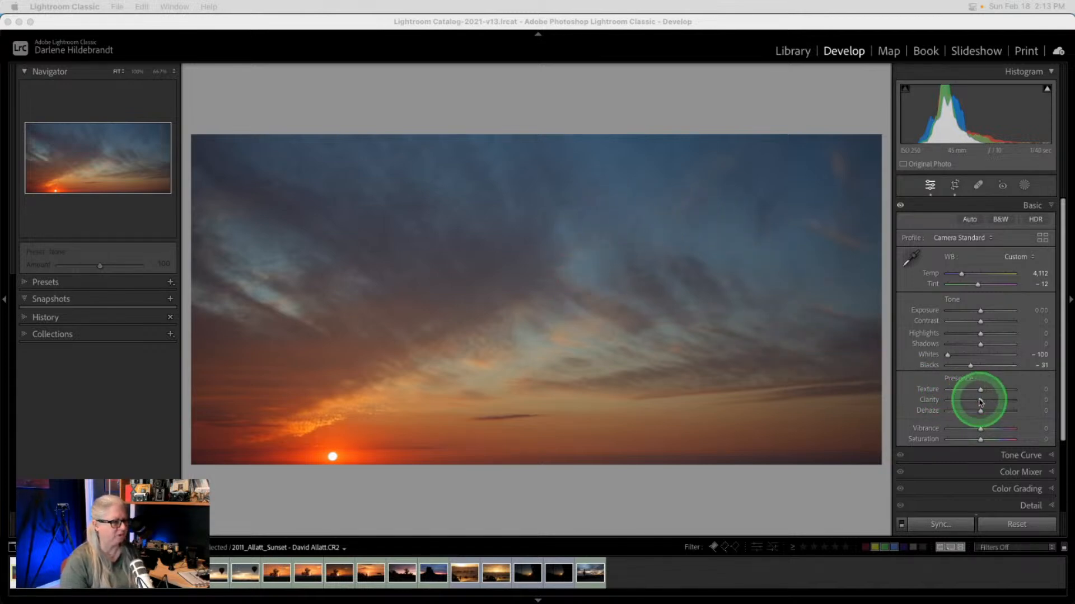
drag(979, 397, 988, 402)
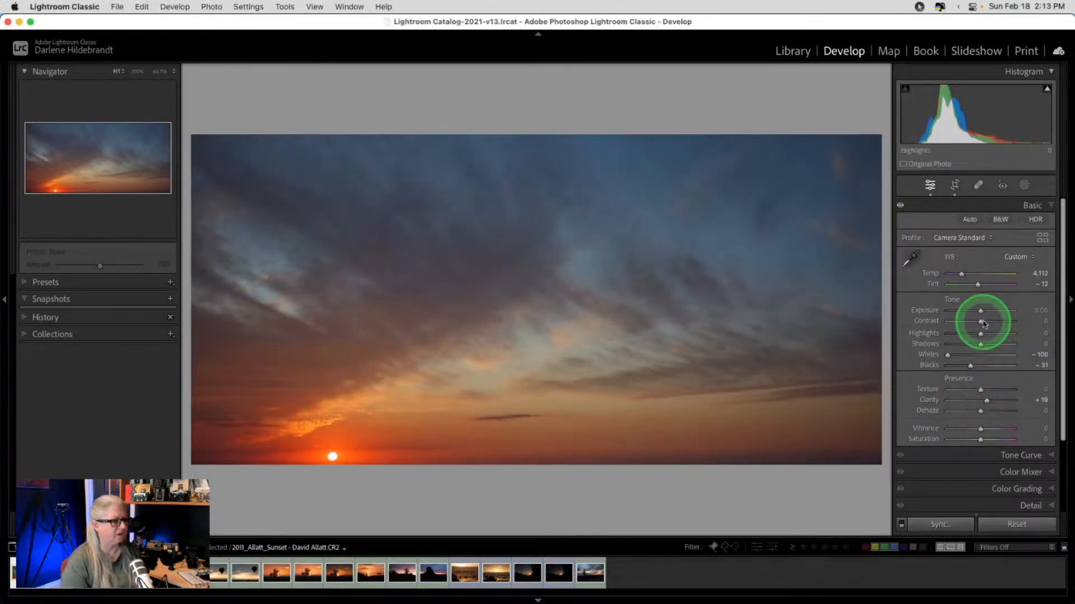
drag(979, 311, 984, 313)
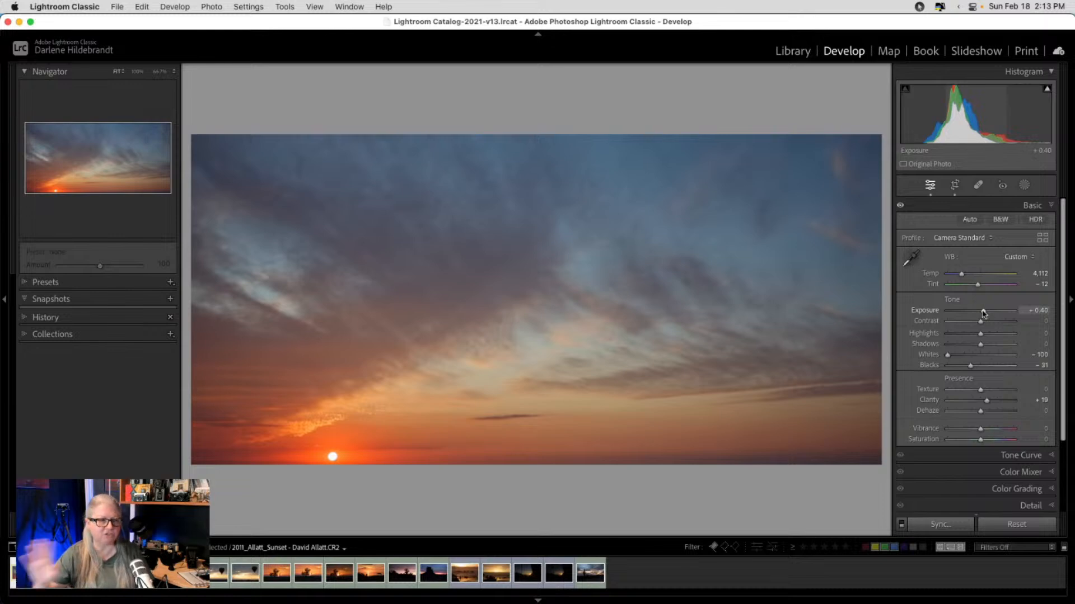
drag(983, 314, 985, 314)
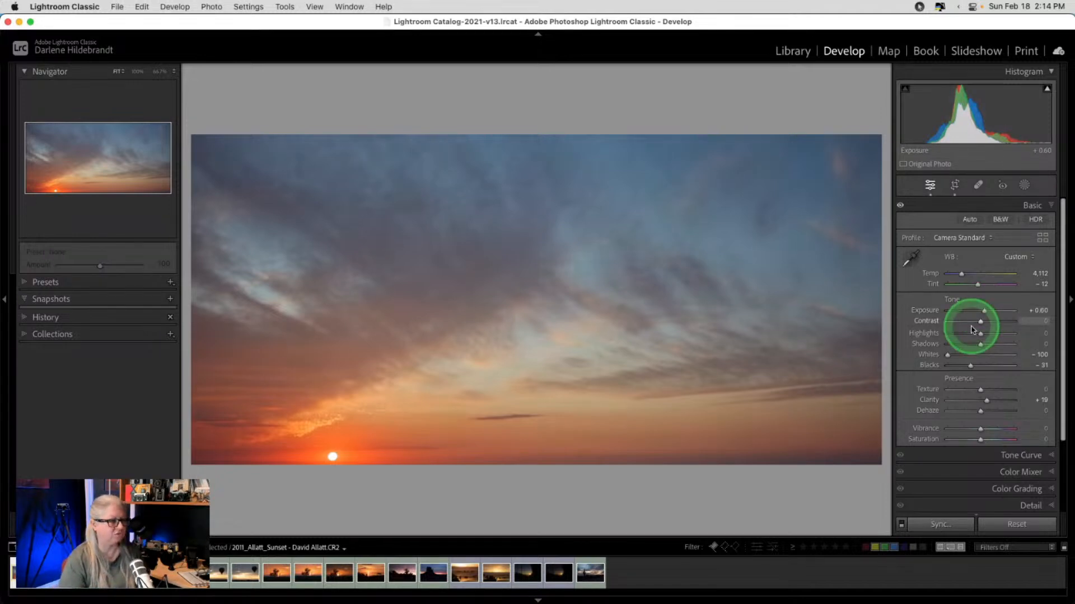
drag(933, 356, 990, 356)
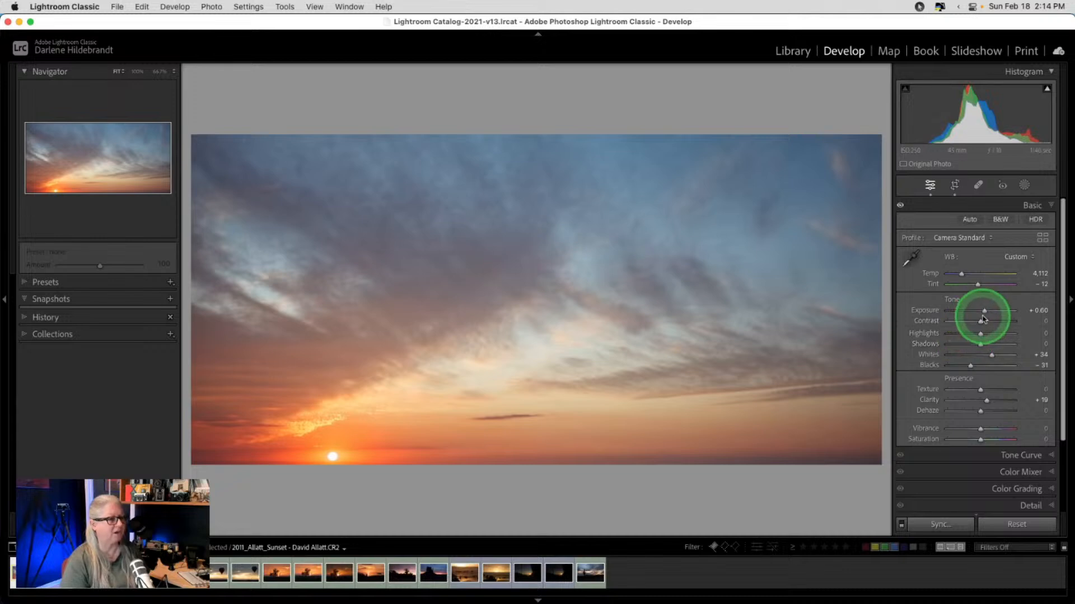
drag(981, 312, 984, 315)
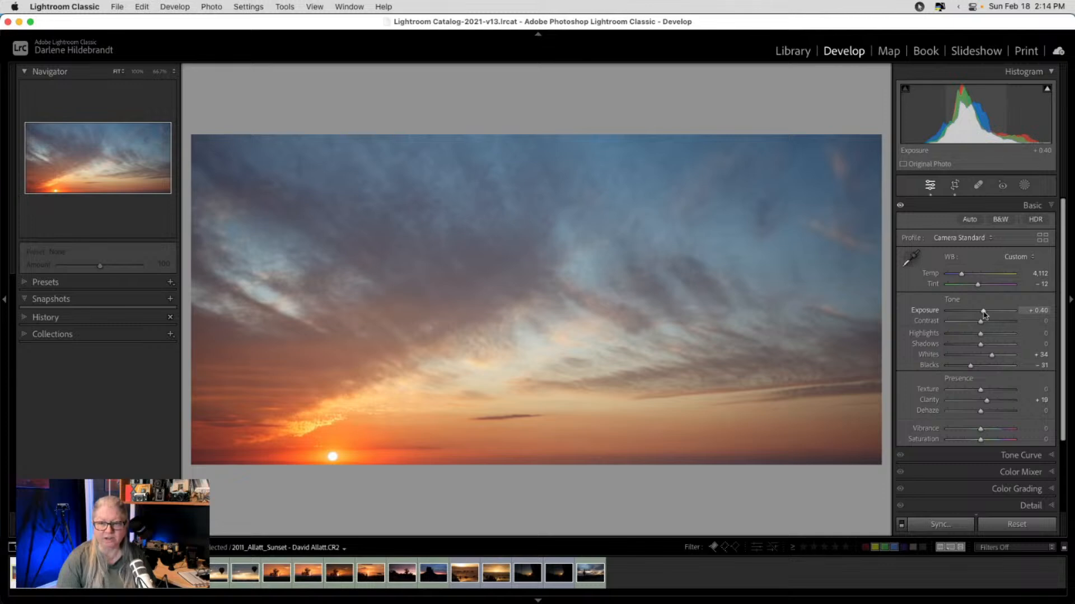
key(backslash)
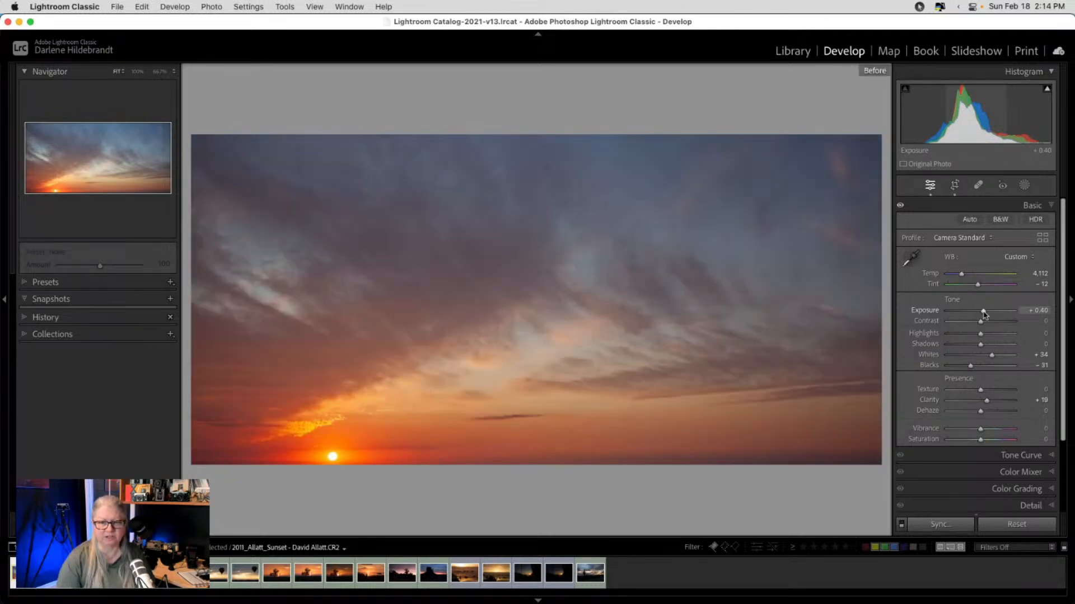
key(backslash)
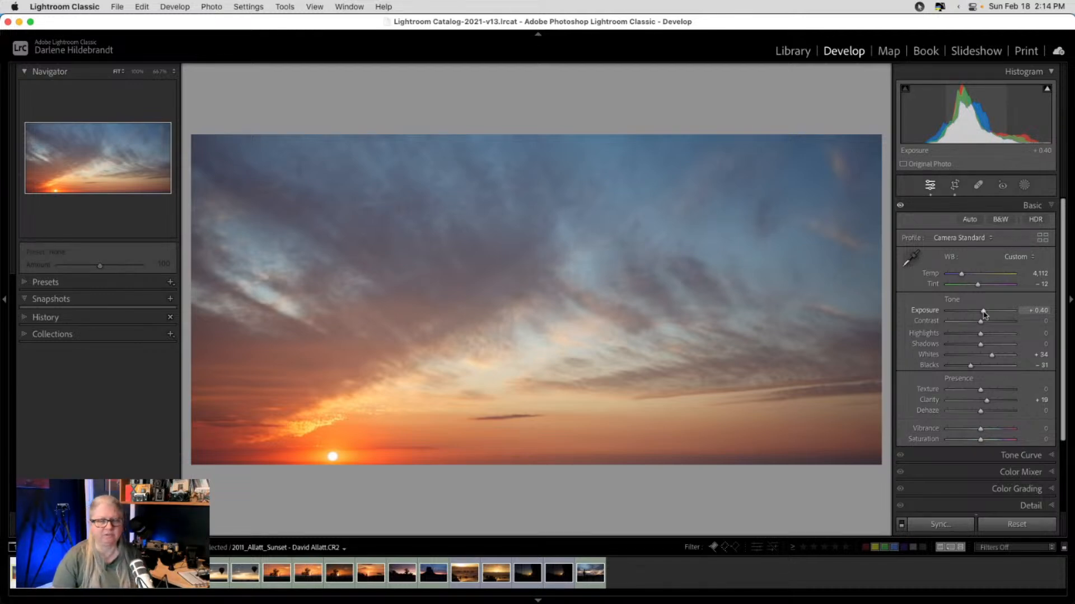
click(619, 209)
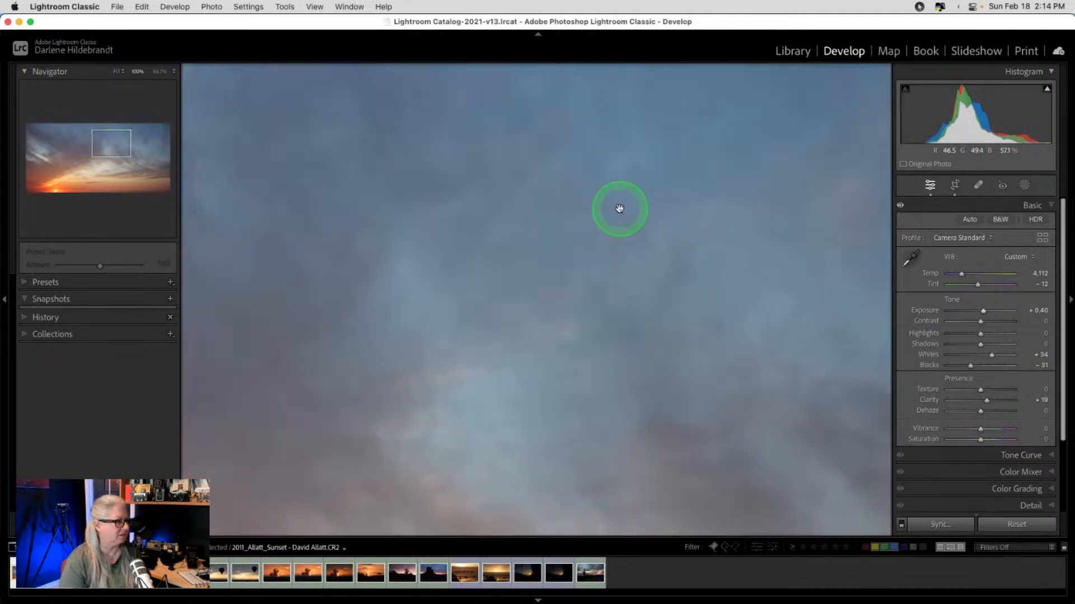
drag(703, 427, 516, 283)
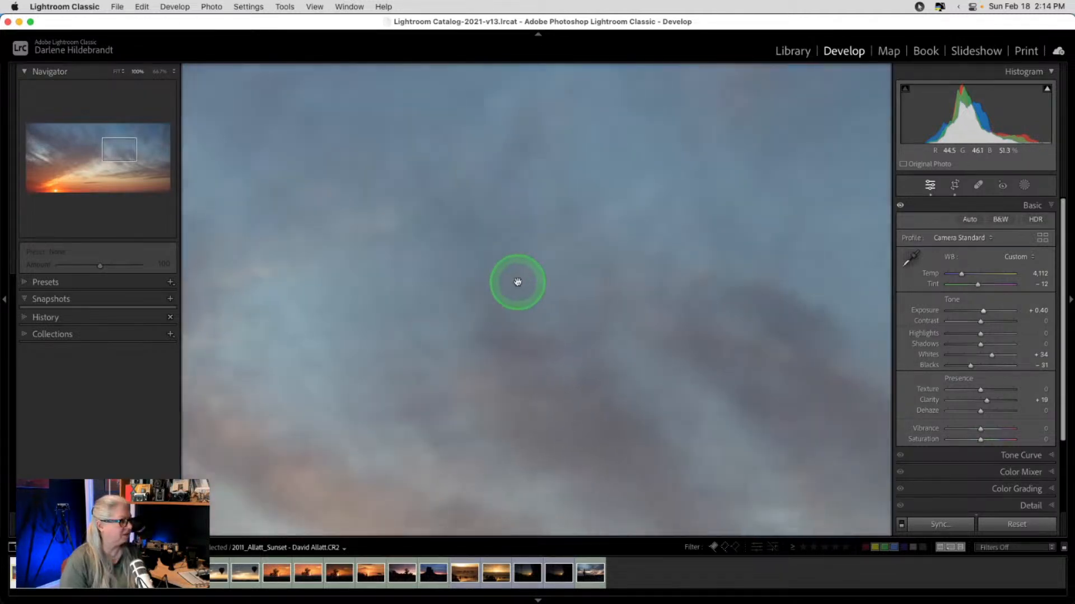
drag(722, 308, 542, 227)
key(super+equal)
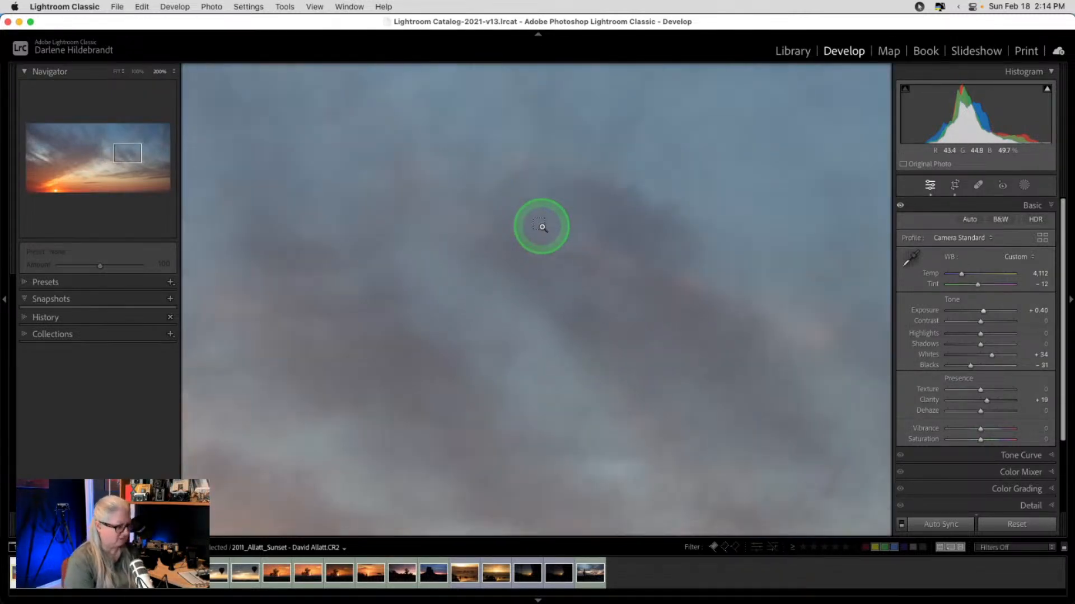
click(541, 226)
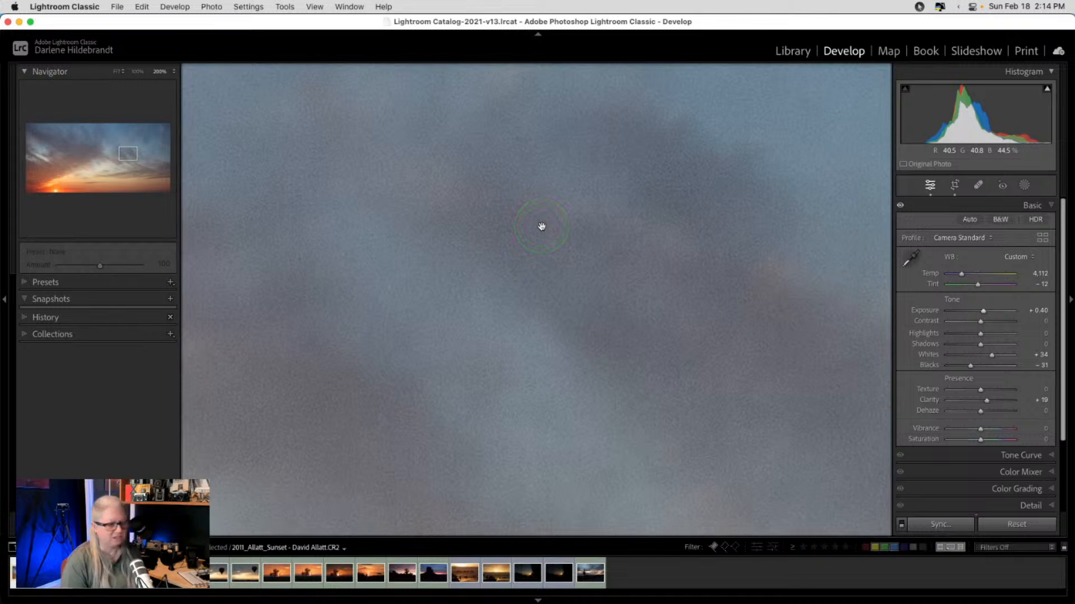
scroll(952, 389, down, 1)
scroll(953, 389, down, 5)
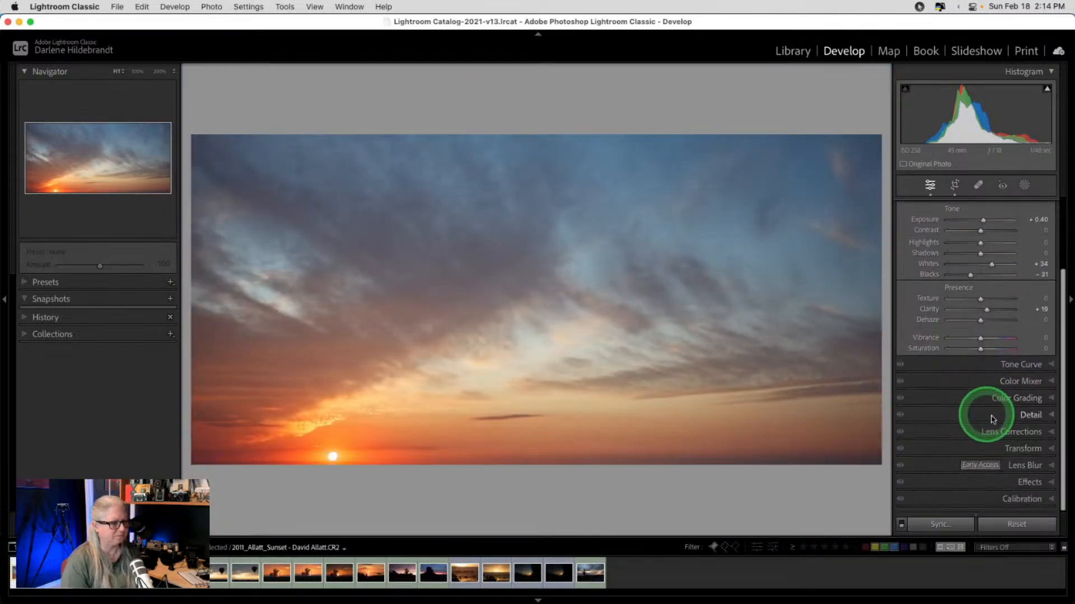
- Expand the Detail panel and start Denoise, then cancel the Batch Enhance for 2 images
click(1017, 419)
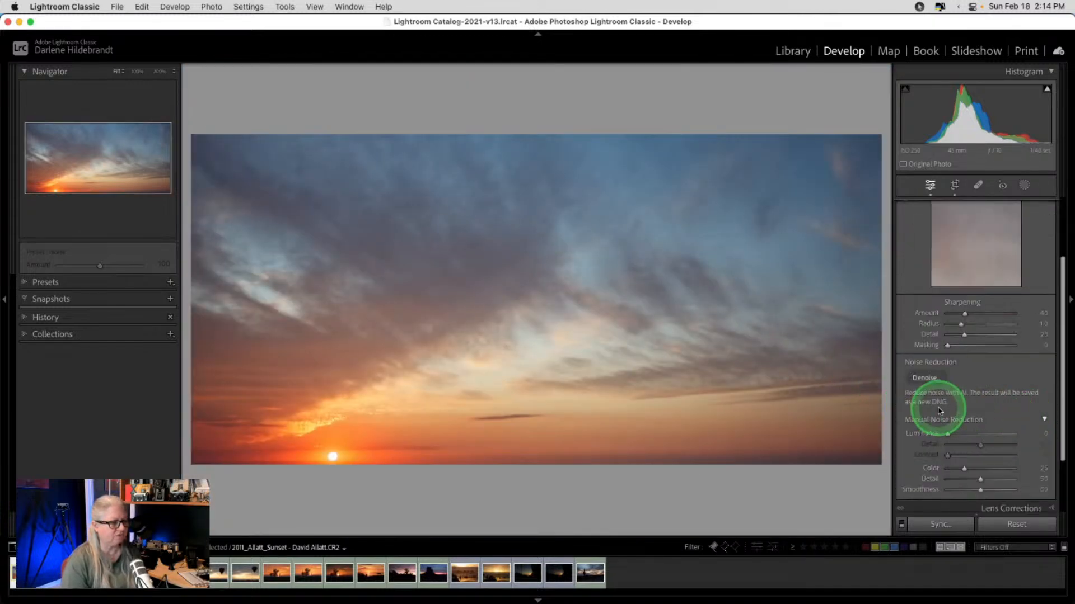
click(924, 378)
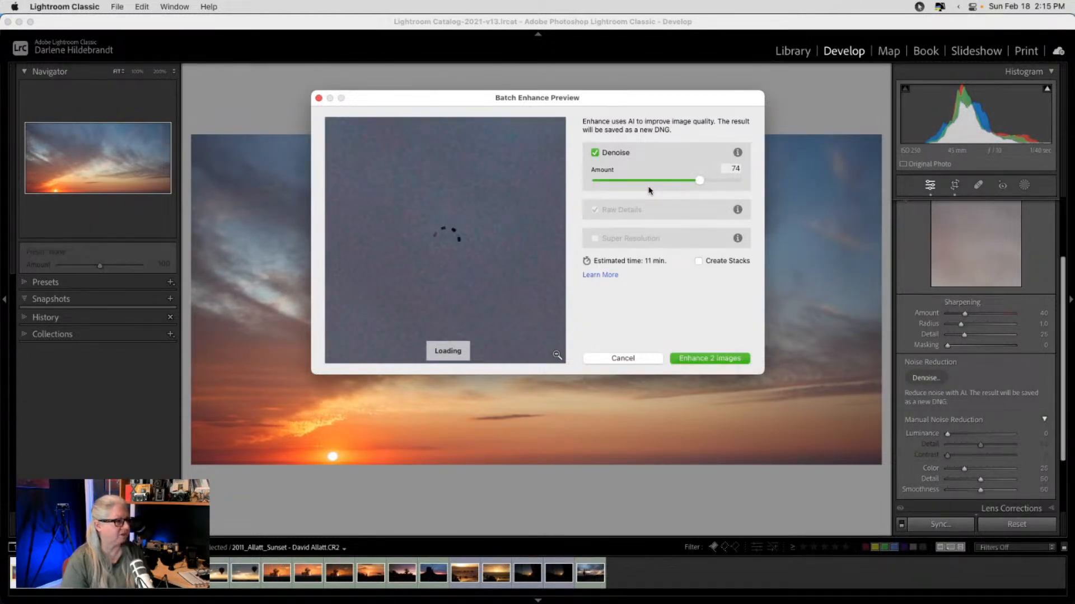
click(612, 359)
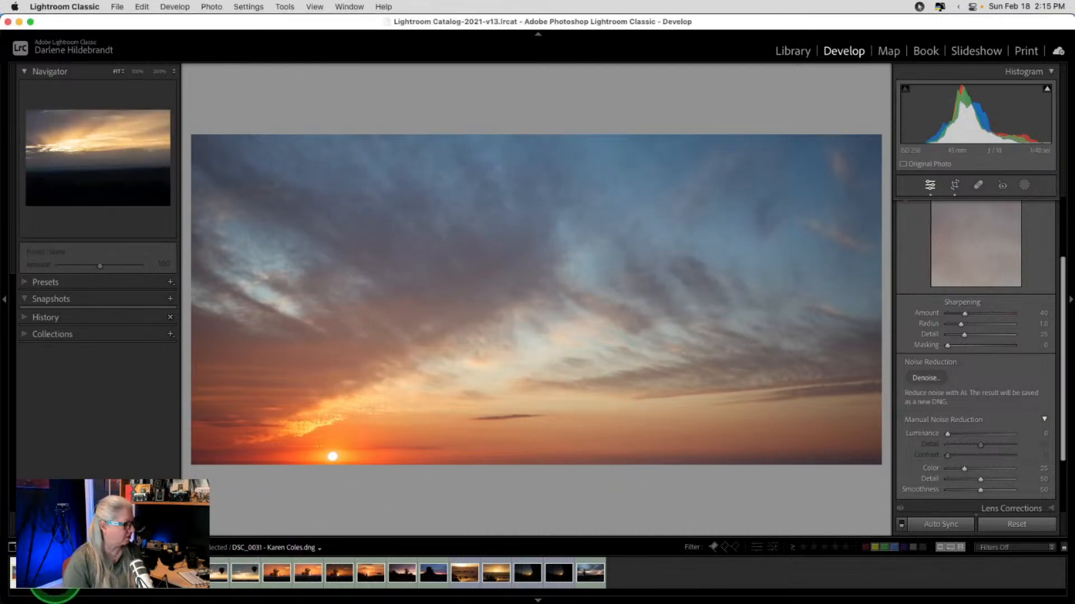
- Denoise only the sky sunset at Amount 59 into a new DNG and check its background progress
click(924, 379)
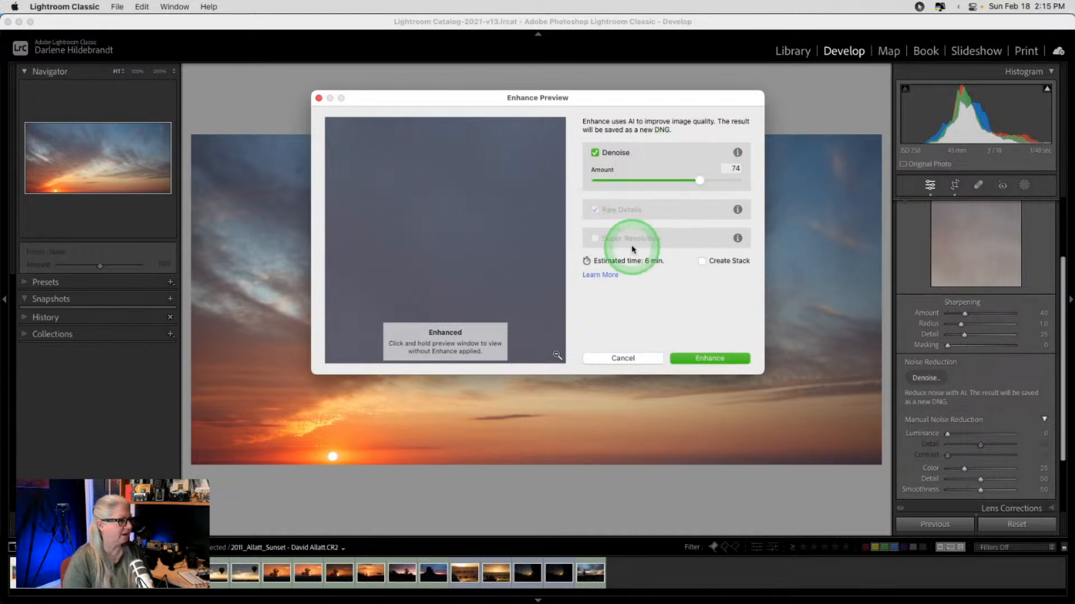
drag(699, 183, 666, 180)
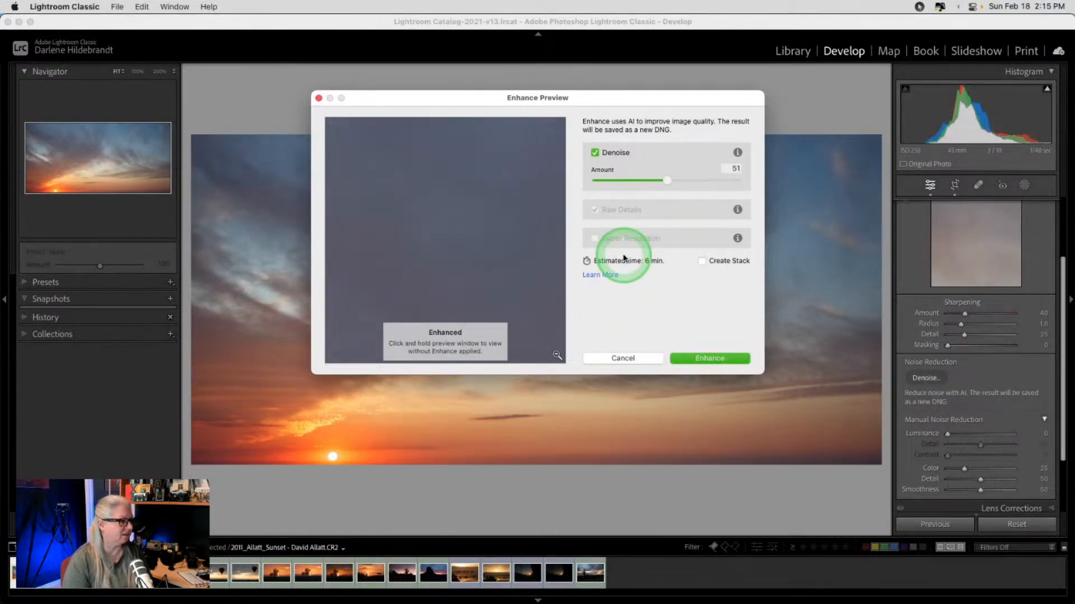
drag(669, 183, 678, 182)
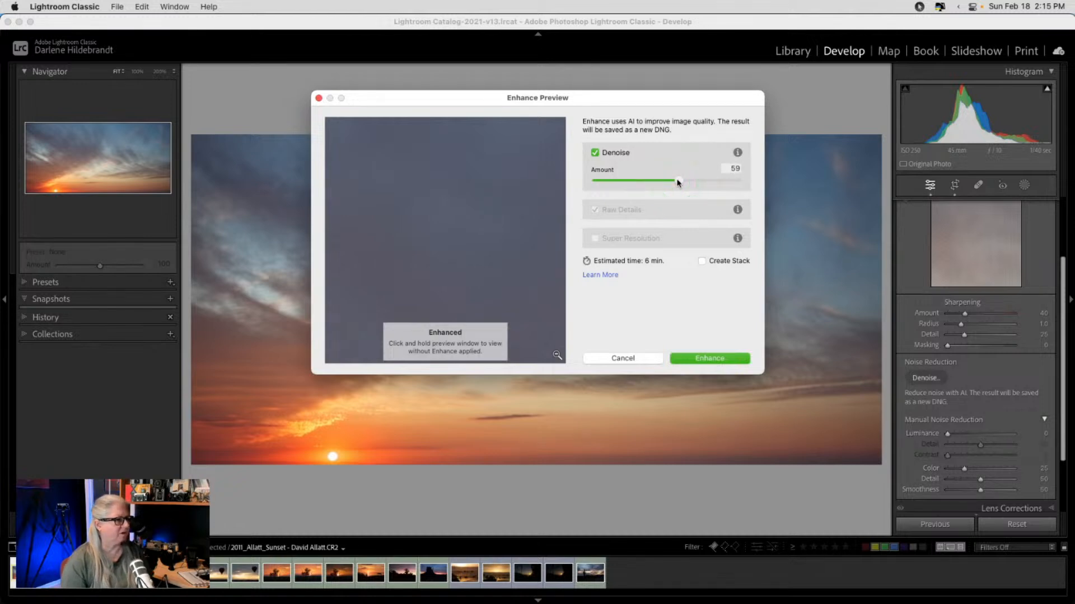
click(698, 360)
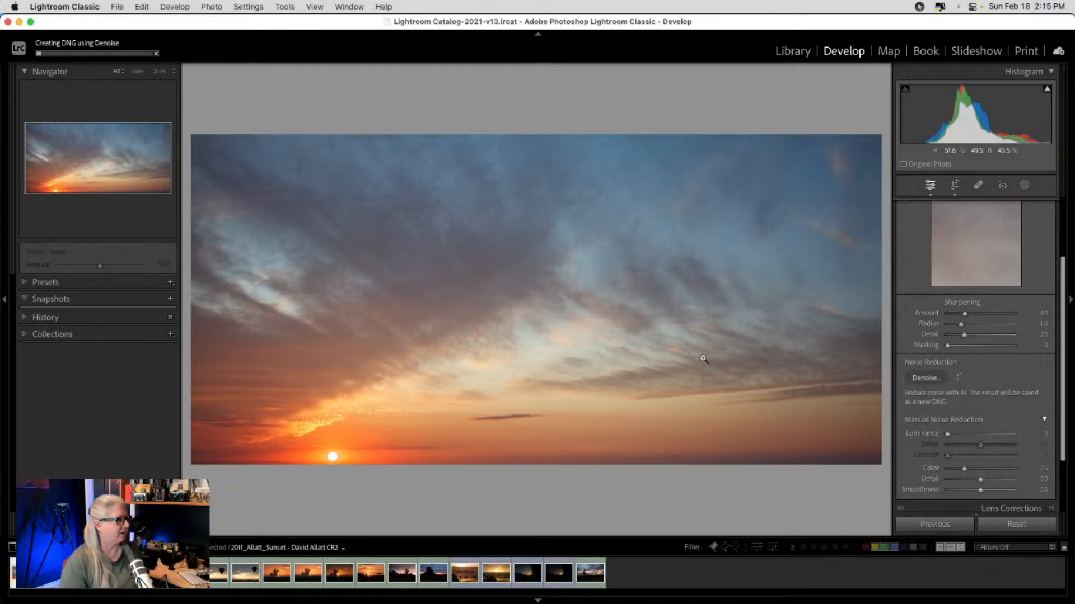
click(75, 55)
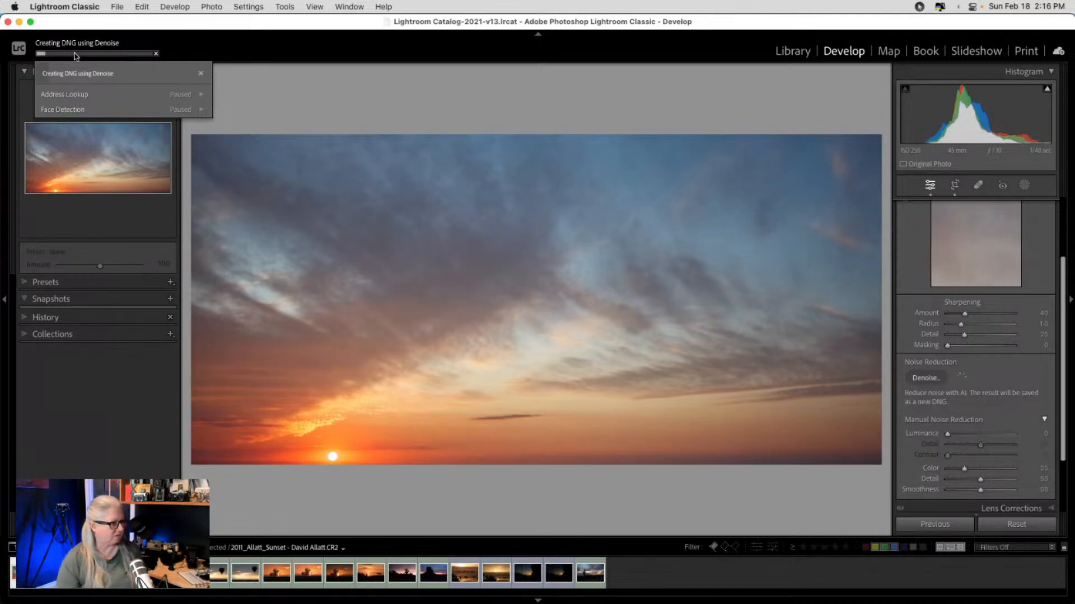
click(571, 124)
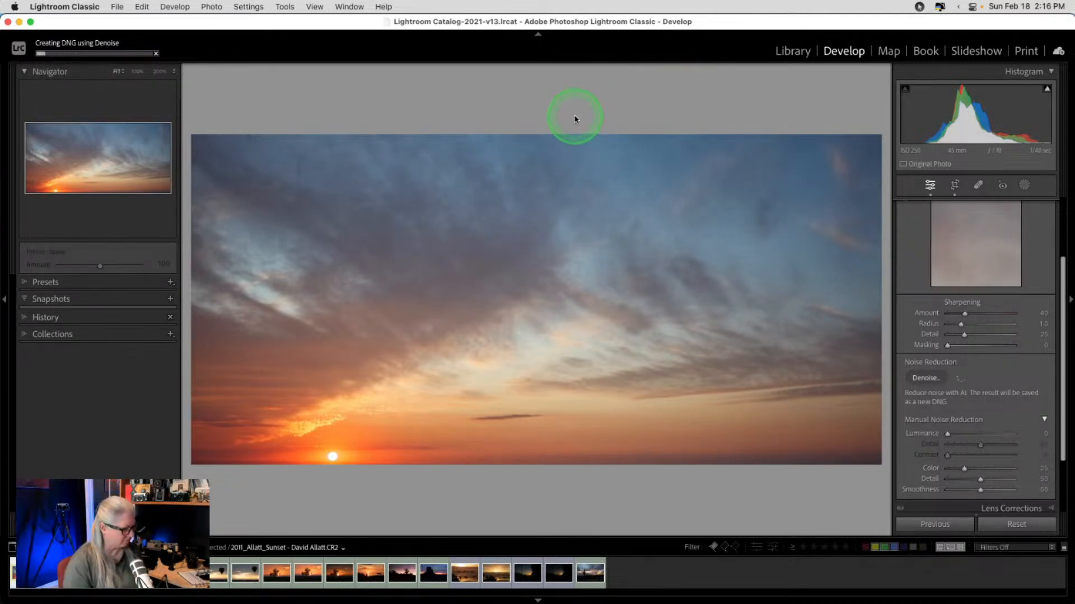
- Open DSC_0031 from the Library grid in Develop and show its History panel
key(g)
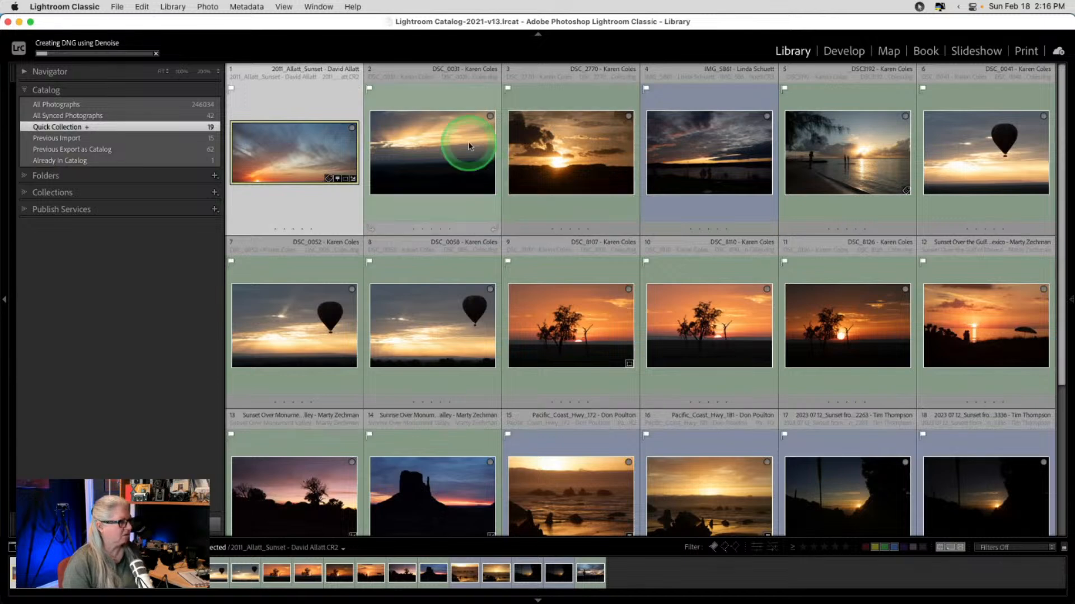
double_click(450, 160)
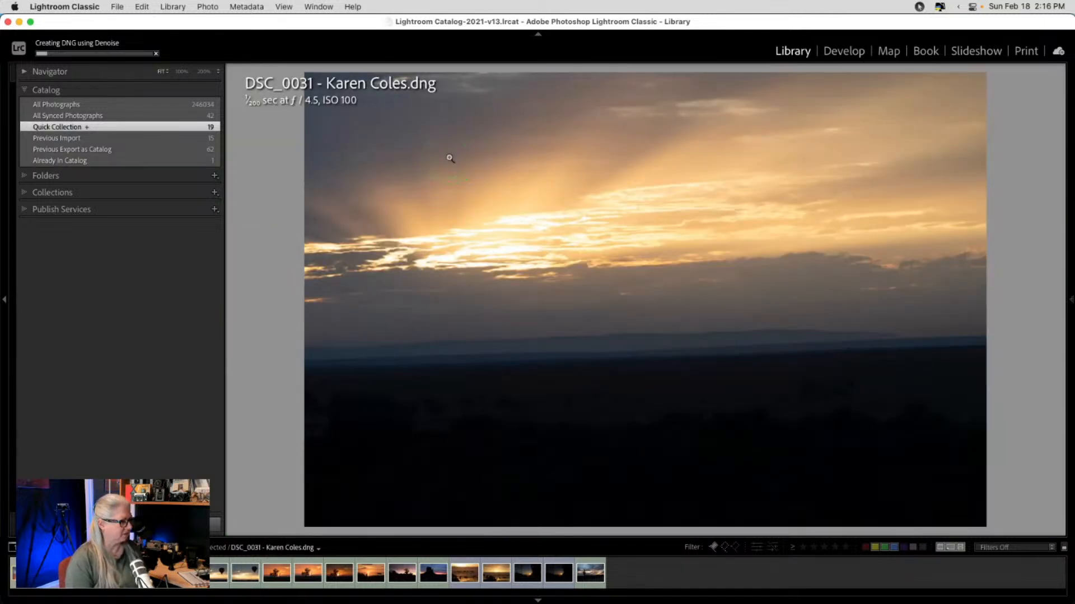
key(Right)
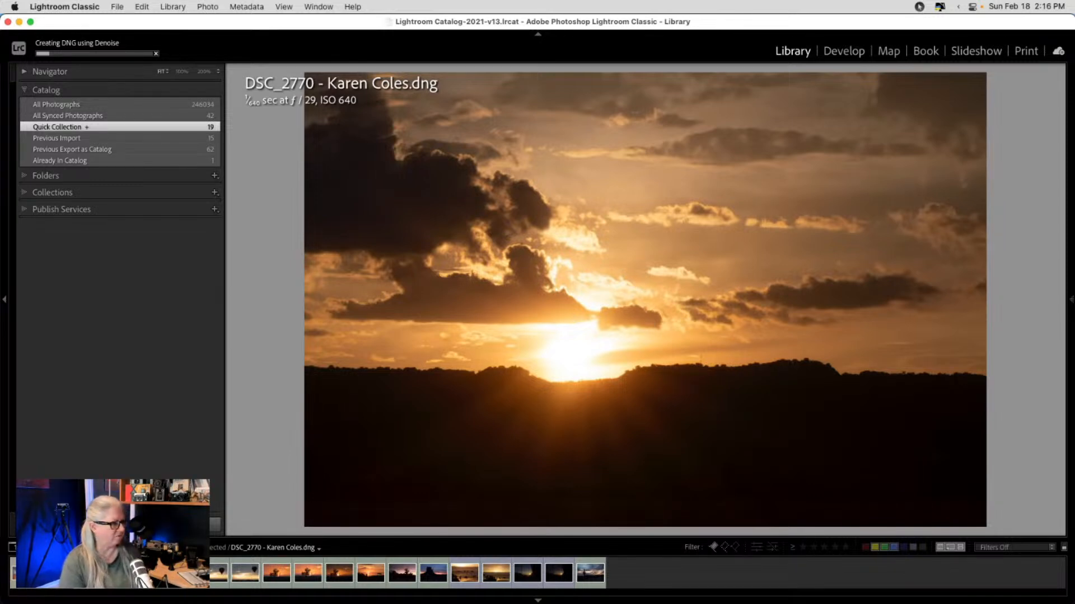
key(Left)
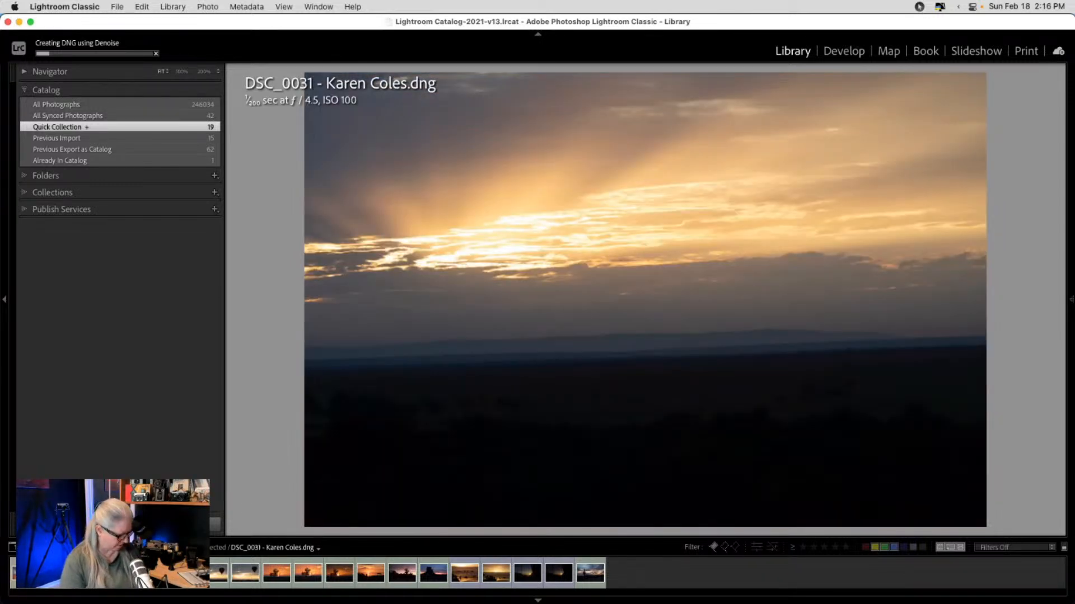
key(d)
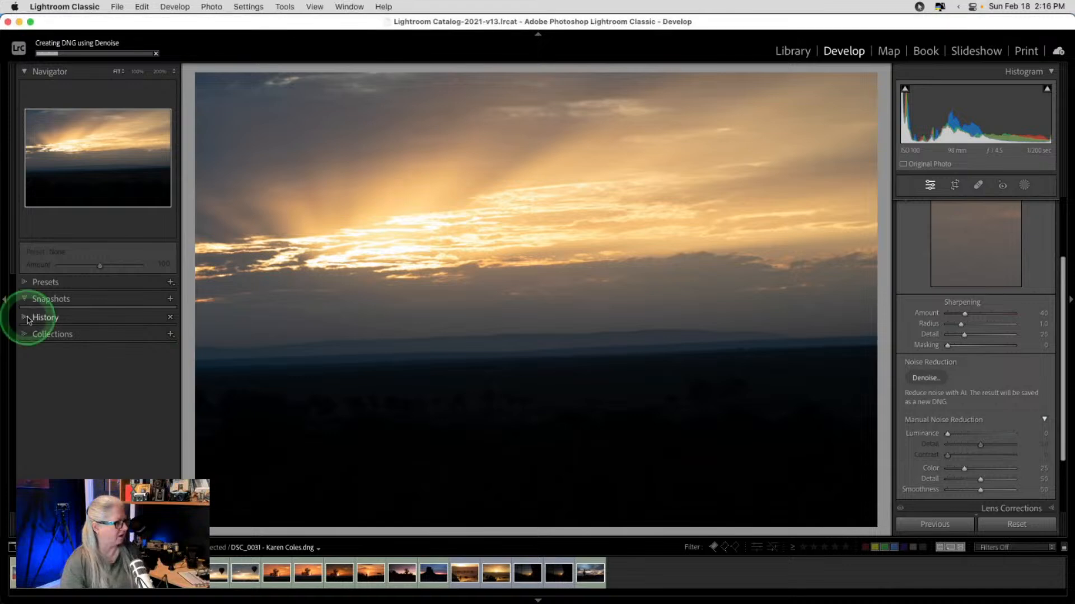
click(48, 318)
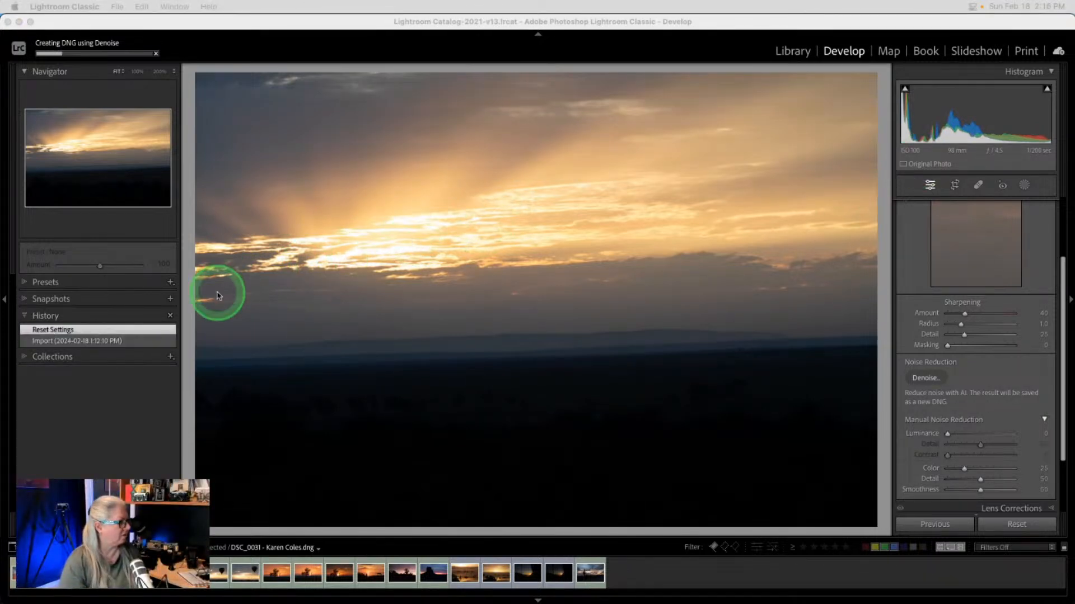
- Return DSC_0031 to its brighter Import state, dismissing the denoise error and comparing with Reset Settings
click(108, 341)
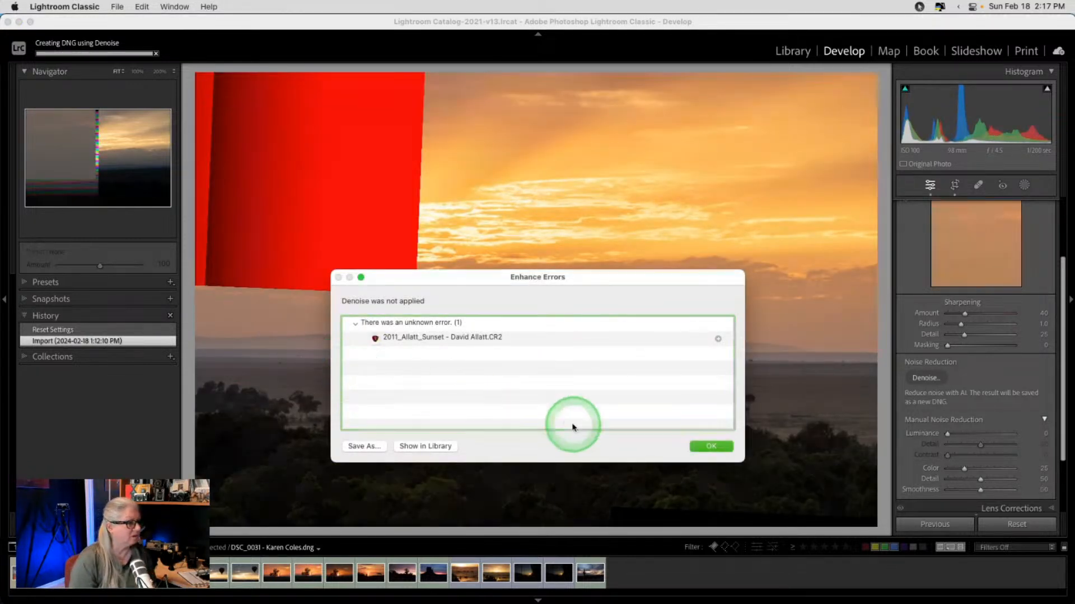
click(706, 447)
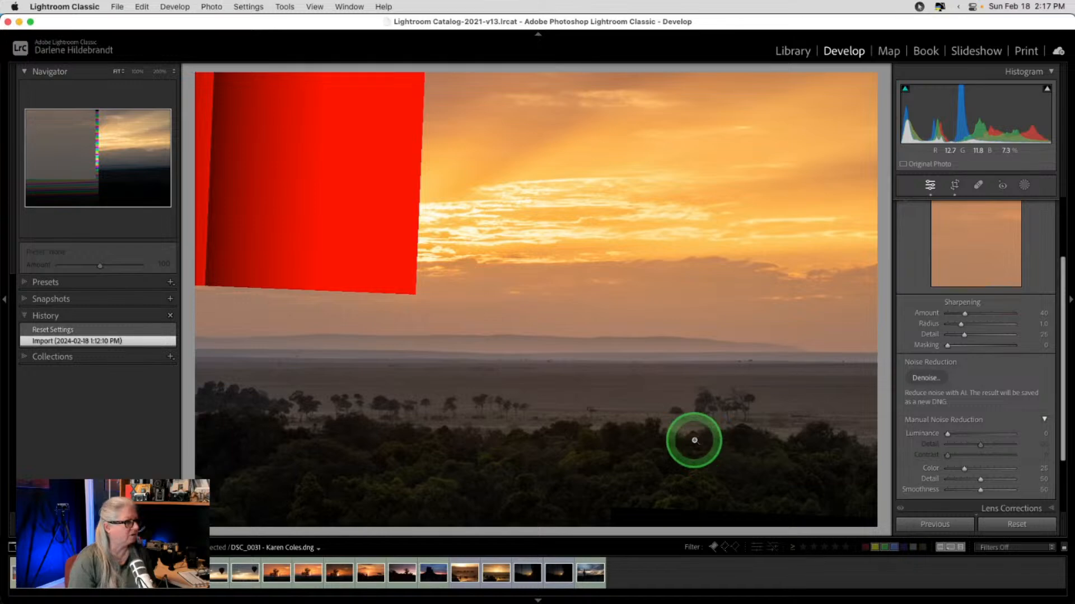
click(495, 307)
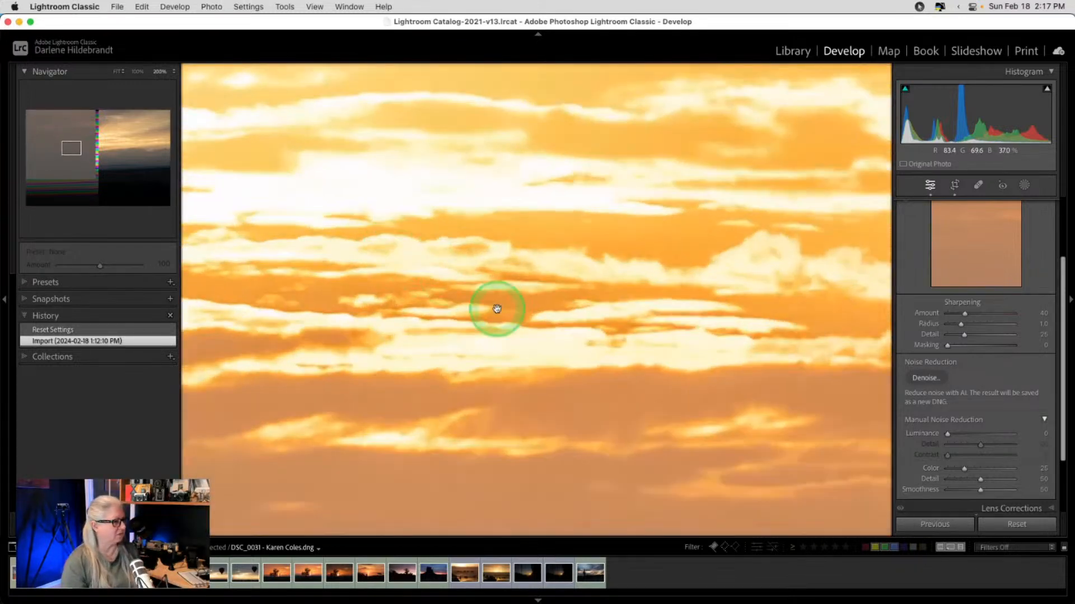
click(495, 308)
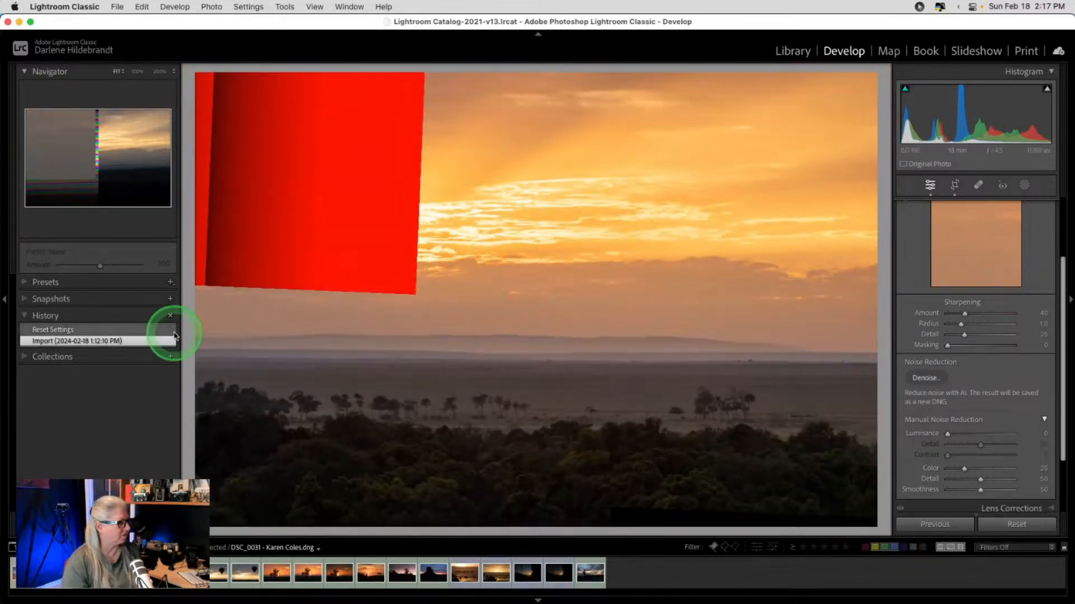
click(94, 329)
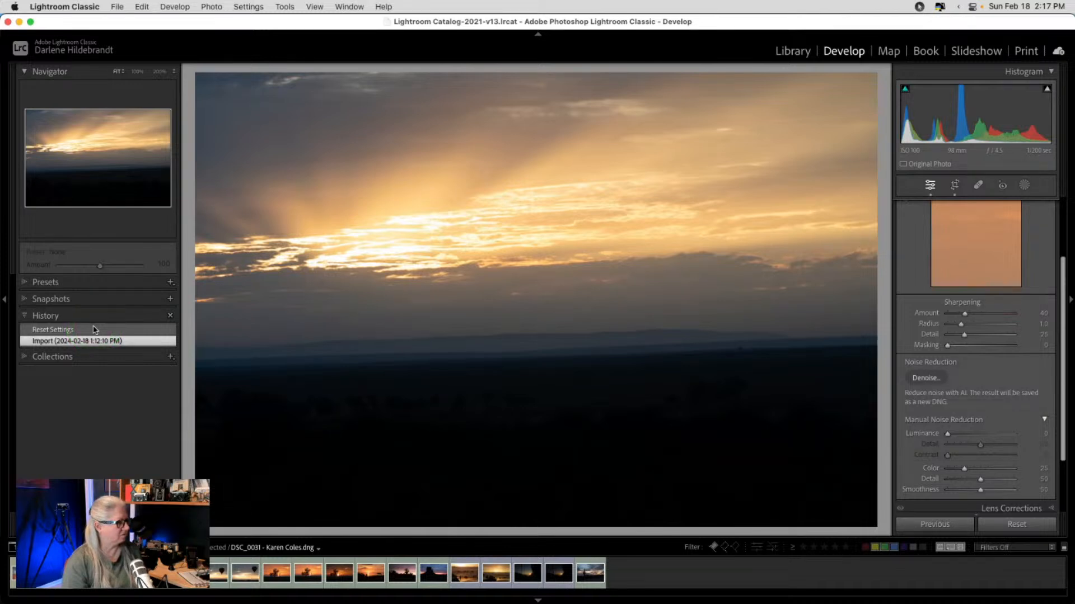
click(70, 331)
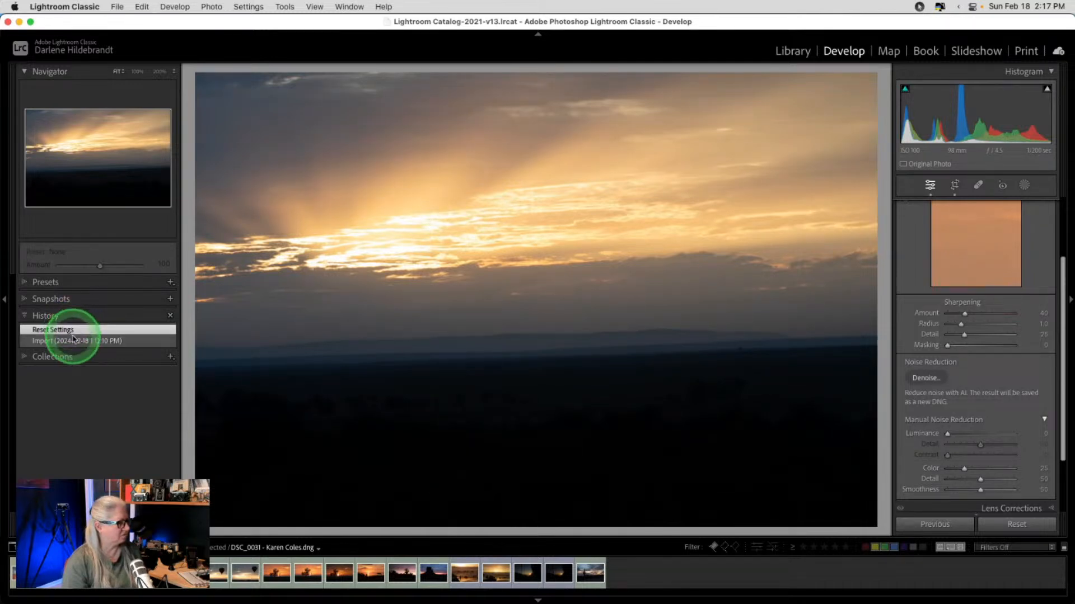
click(72, 341)
click(459, 354)
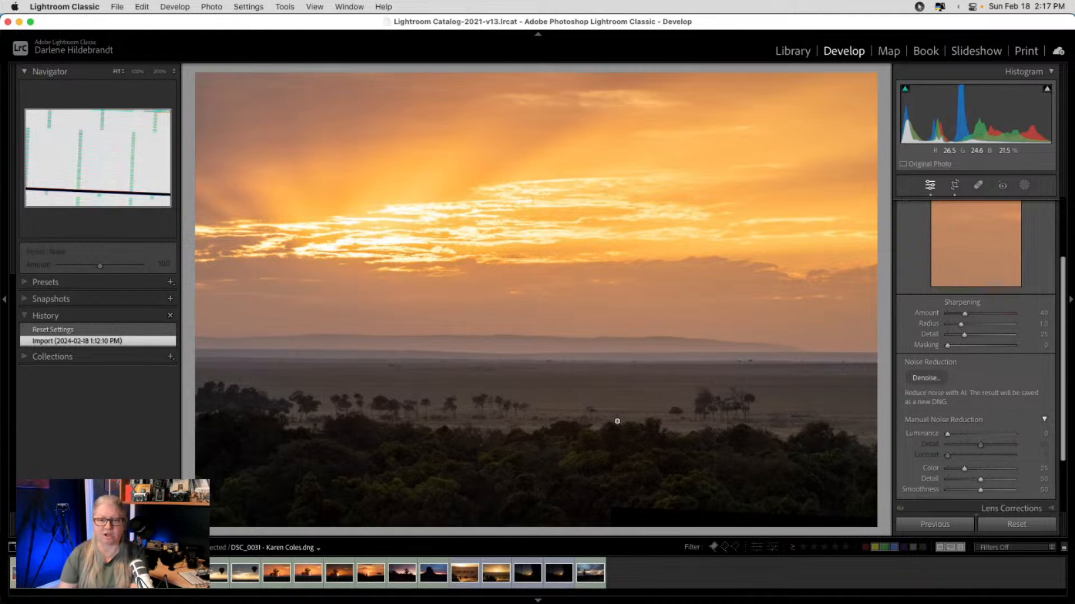
- Crop DSC_0031 to a wide strip of glowing sky above the treeline, widening both sides
key(r)
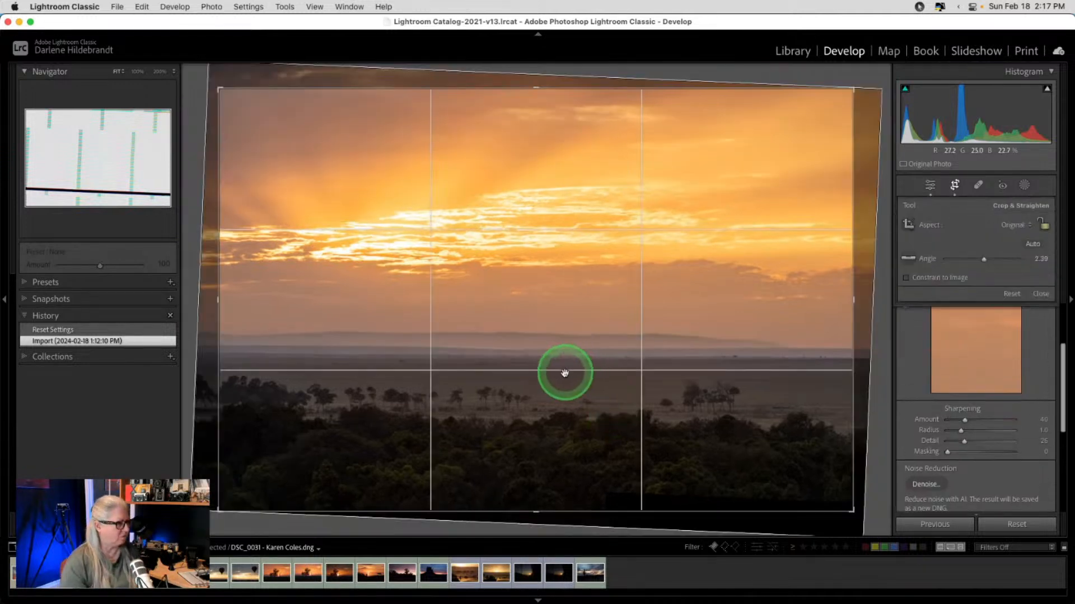
drag(538, 511, 548, 421)
drag(782, 308, 774, 308)
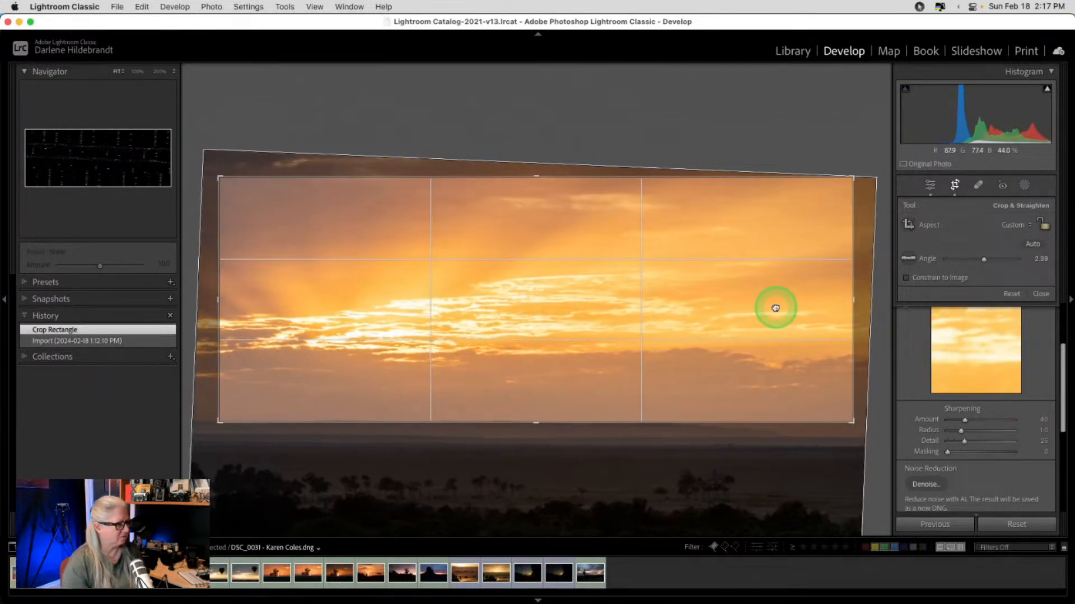
drag(856, 298, 872, 296)
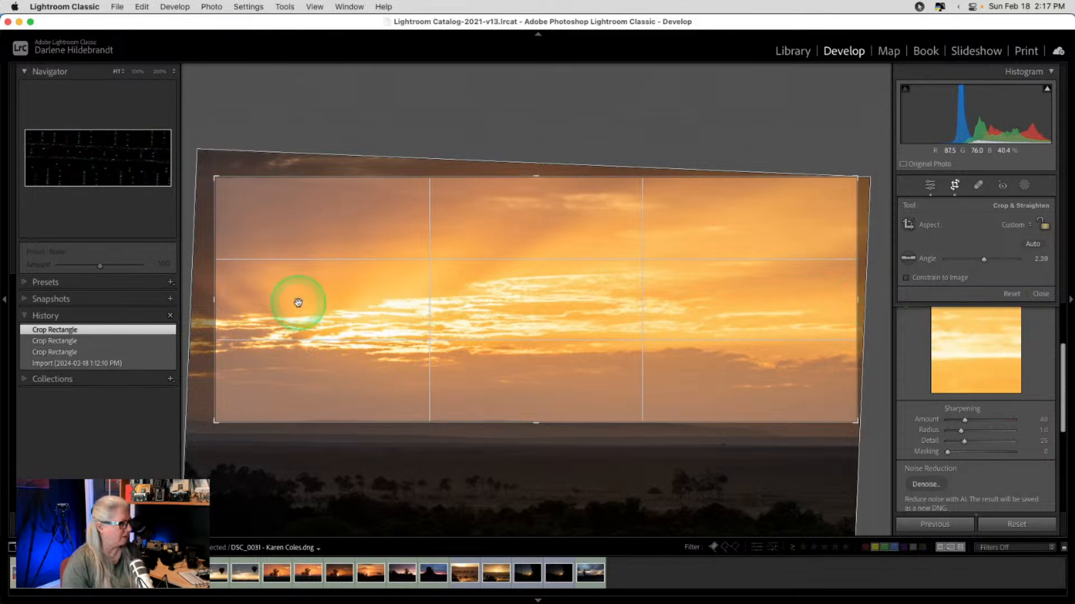
drag(211, 300, 193, 299)
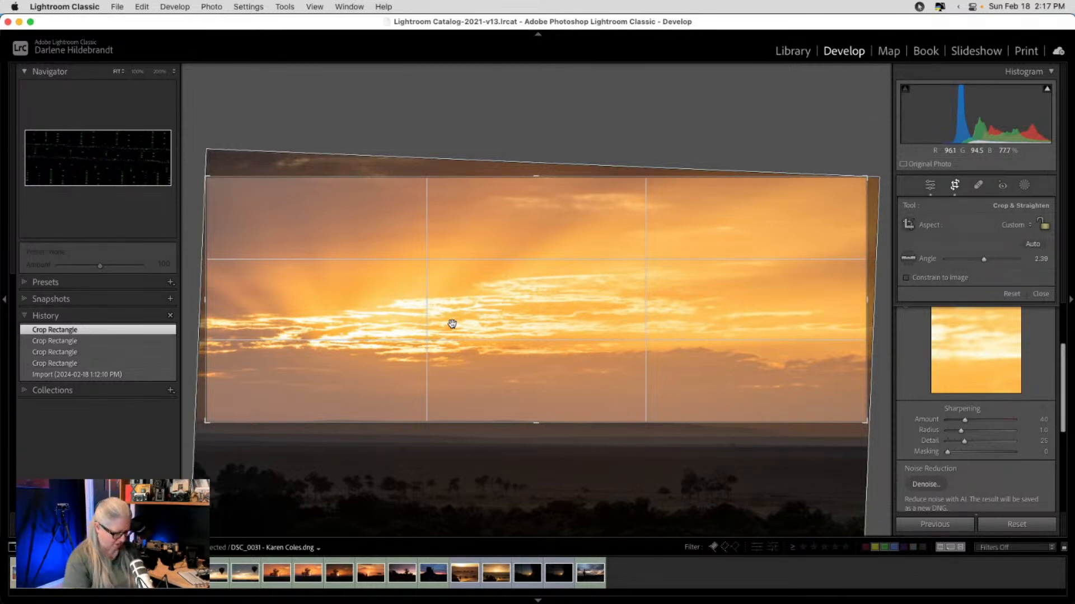
key(Return)
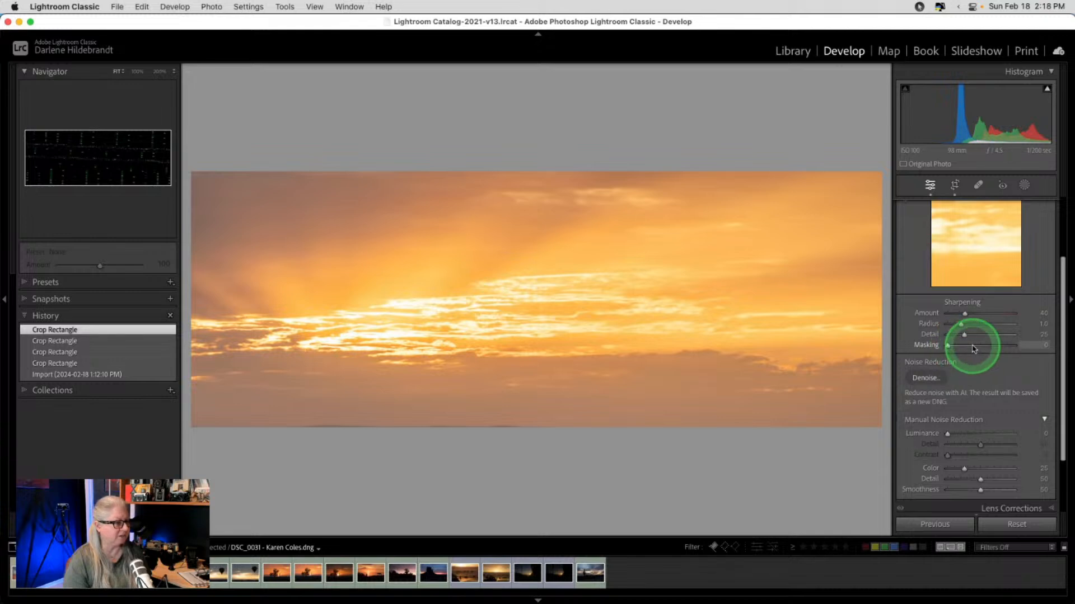
scroll(971, 344, up, 3)
click(1032, 208)
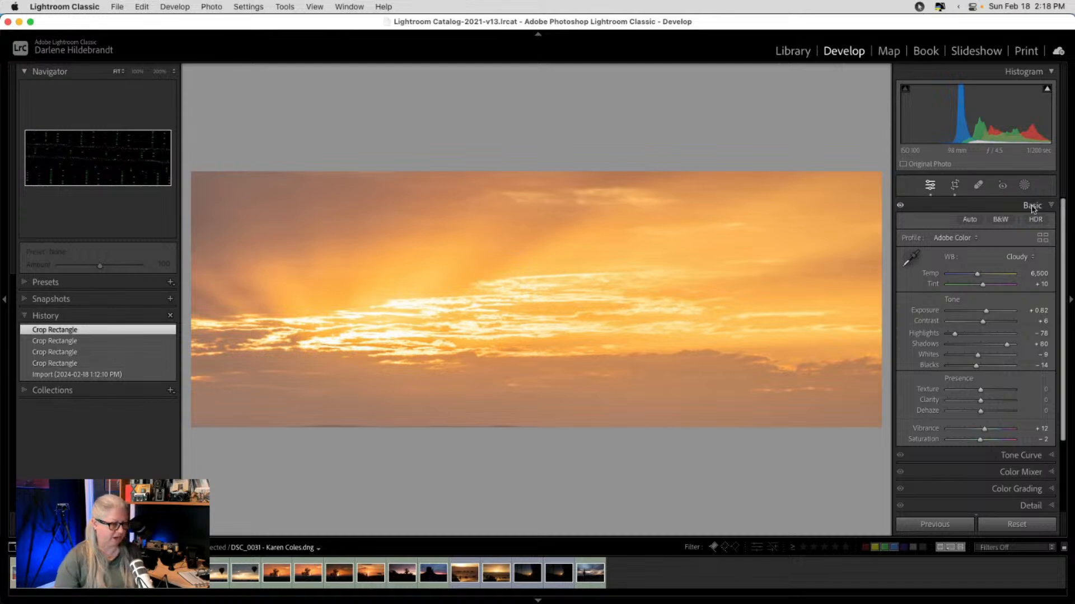
click(1033, 208)
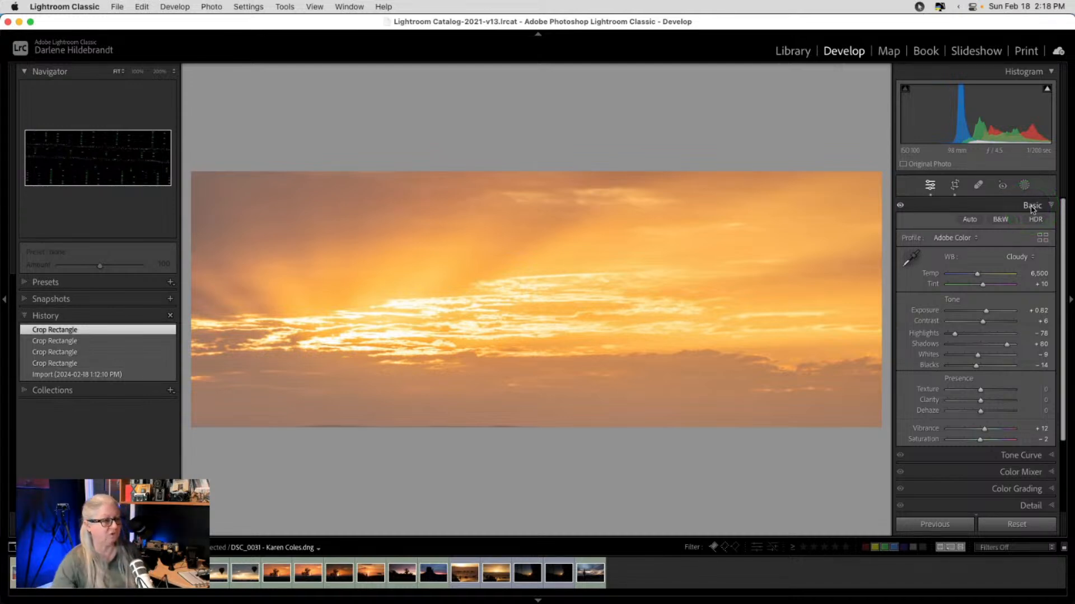
click(985, 311)
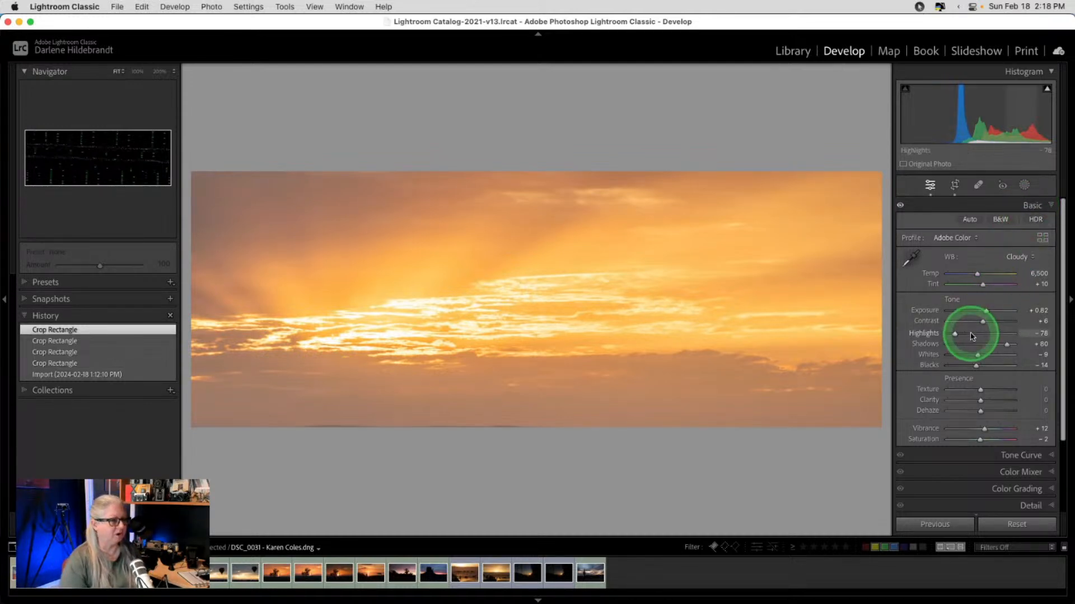
drag(985, 312, 985, 315)
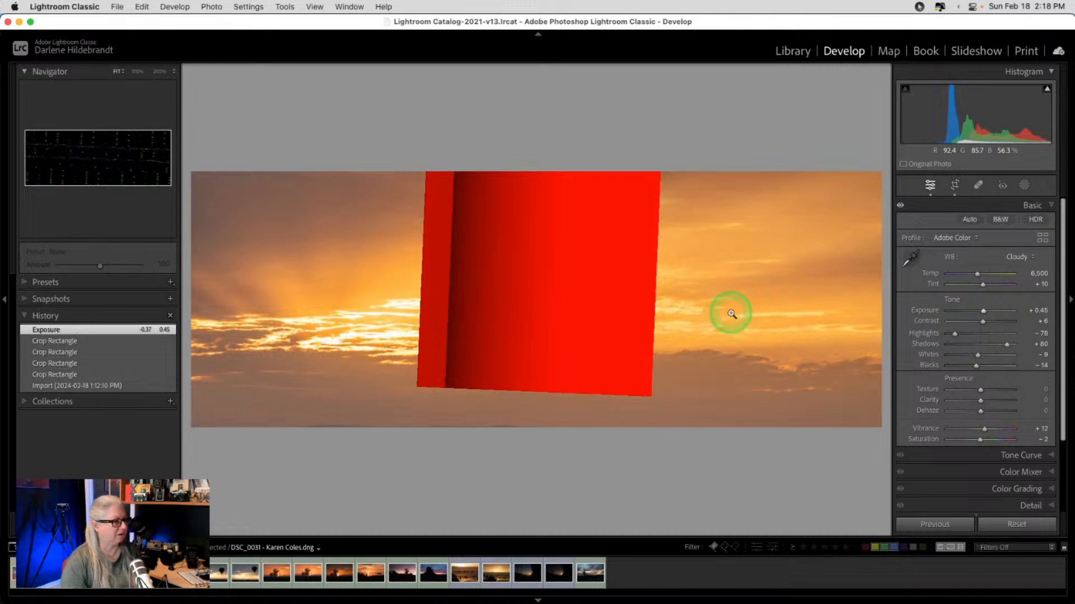
drag(731, 314, 731, 314)
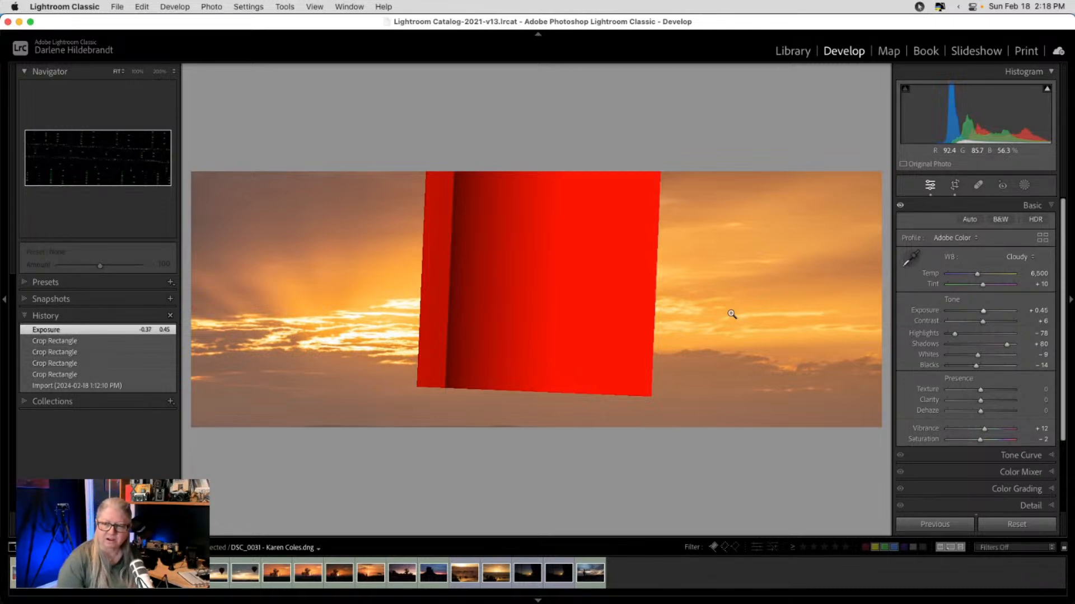
- Quit Lightroom Classic, confirming the quit and skipping the catalog backup this time
key(super+q)
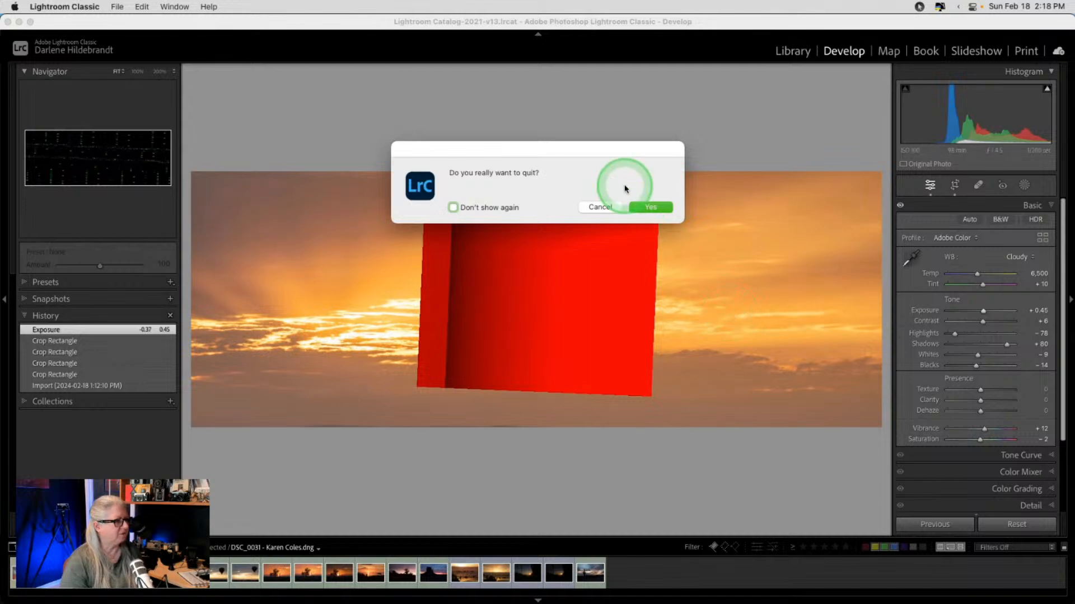
click(642, 207)
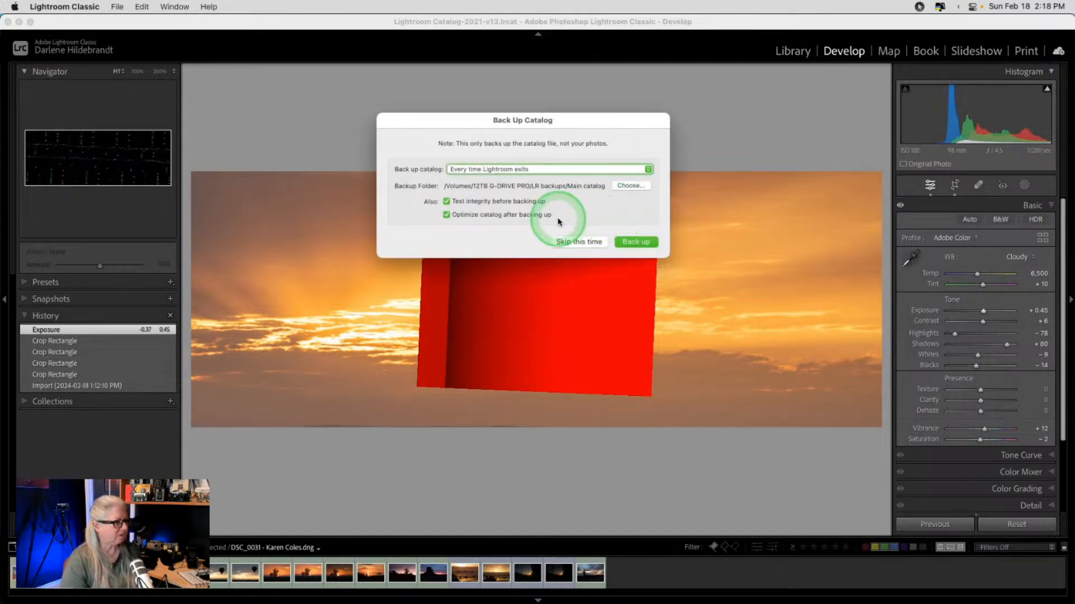
click(580, 242)
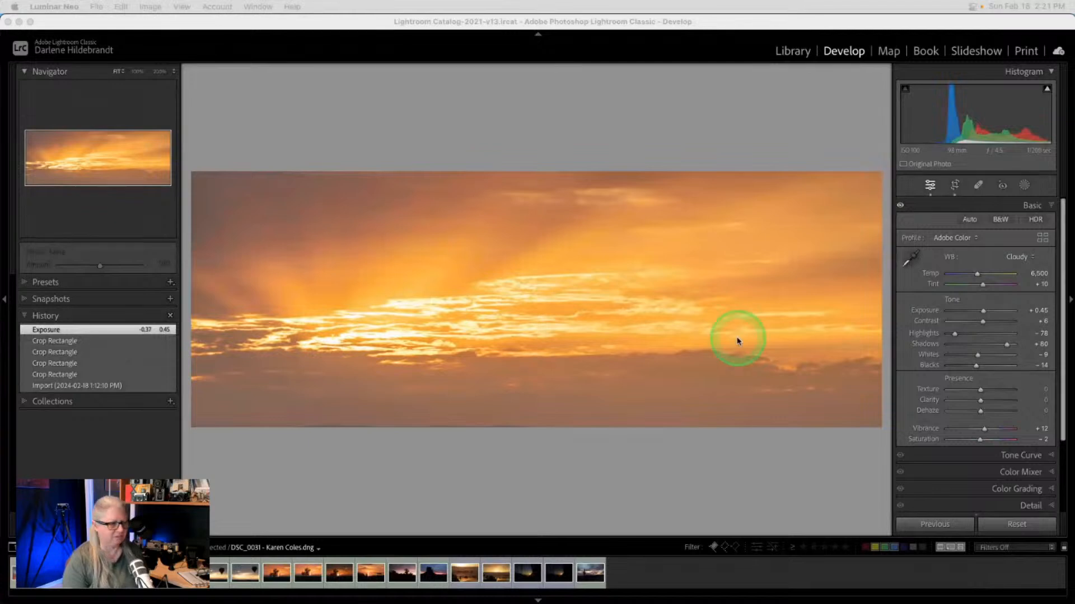
- Reset Highlights and Shadows, then set Highlights to −44 and Shadows to +37
click(744, 491)
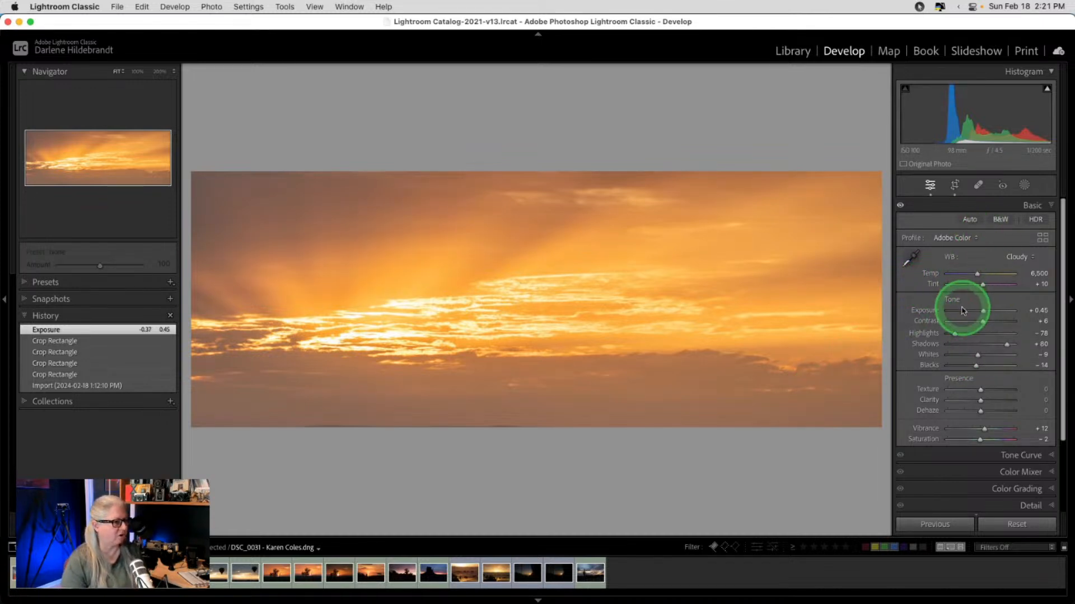
double_click(923, 334)
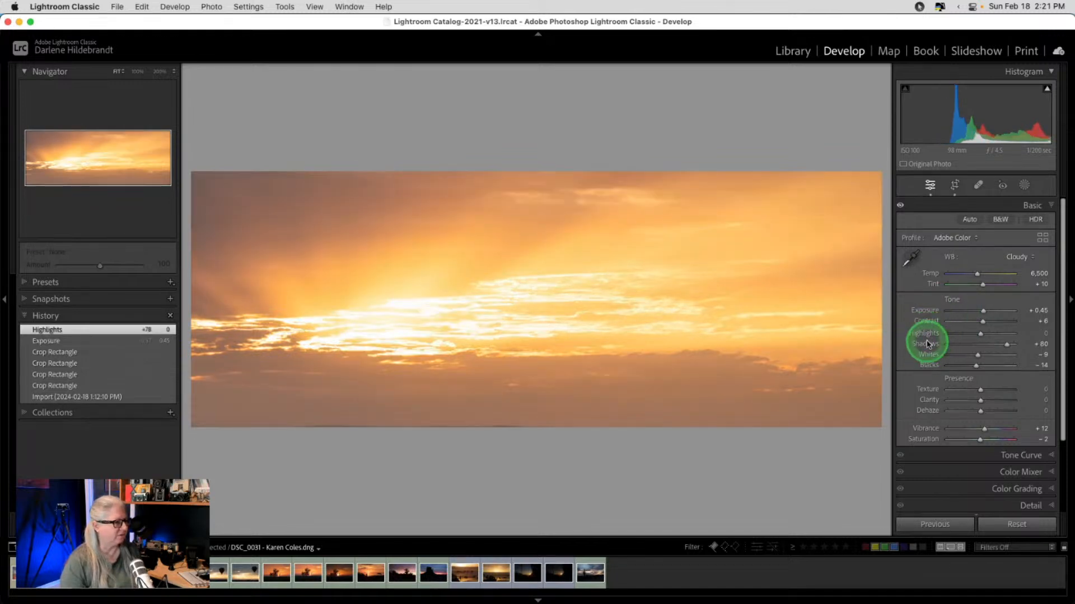
double_click(926, 344)
drag(983, 337, 966, 336)
drag(979, 344, 990, 344)
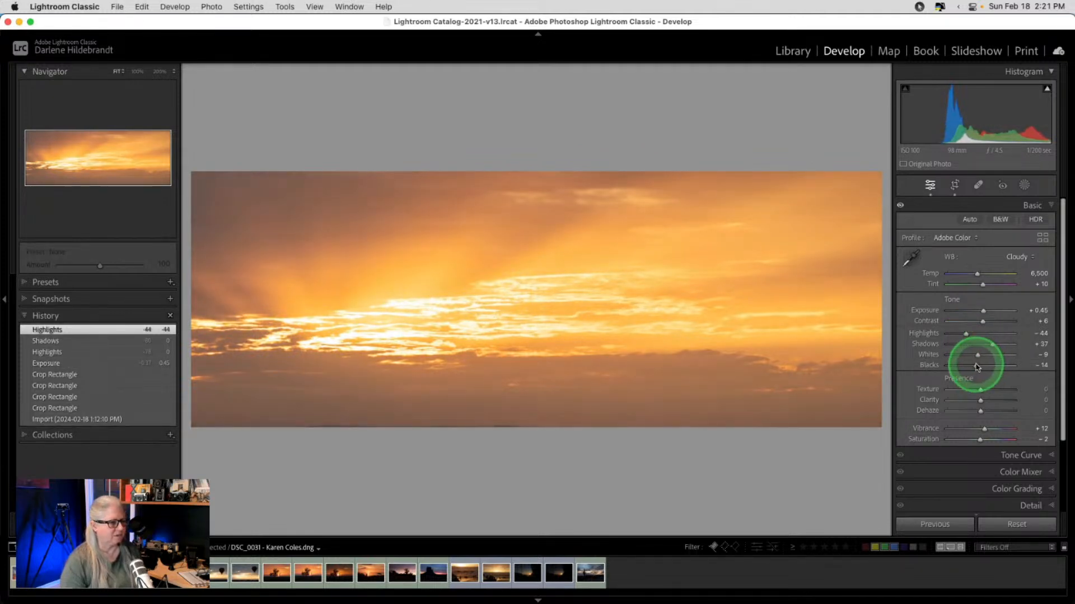
- Zero Vibrance and Saturation and deepen Blacks to −21
double_click(926, 429)
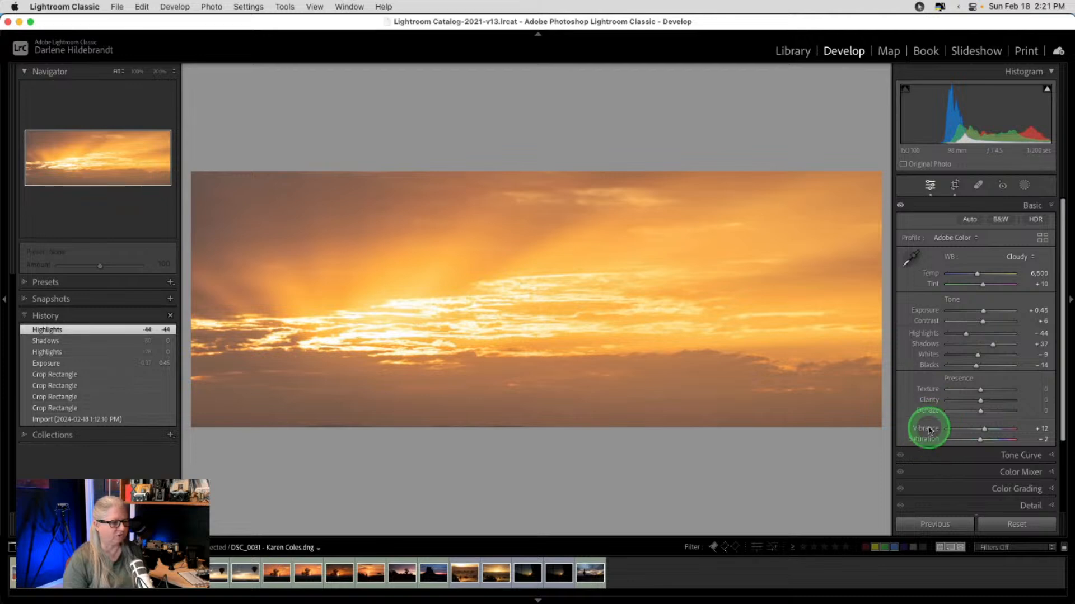
double_click(928, 440)
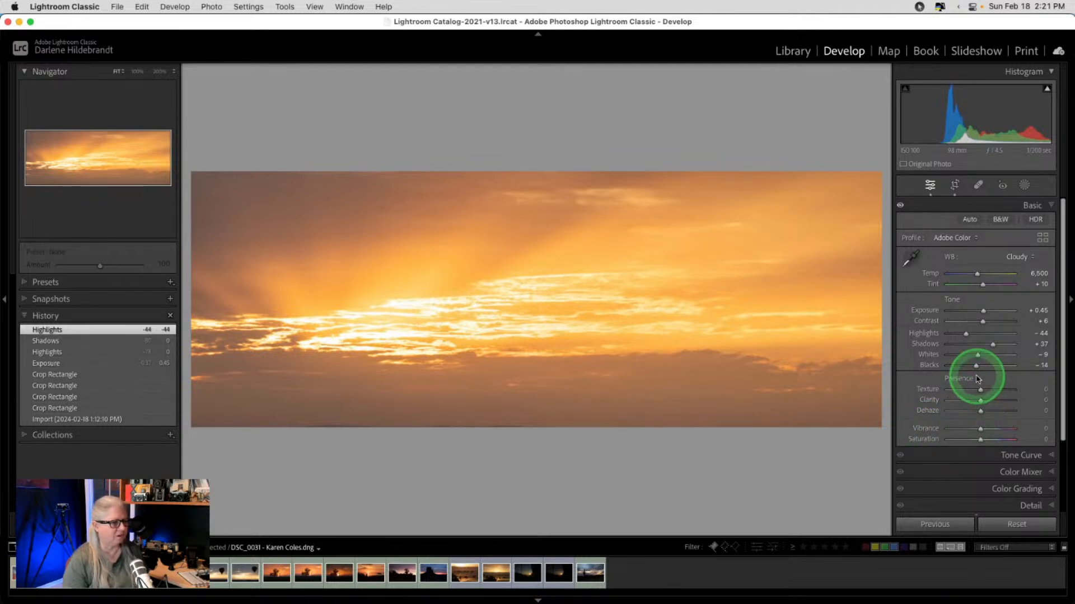
drag(976, 368, 974, 366)
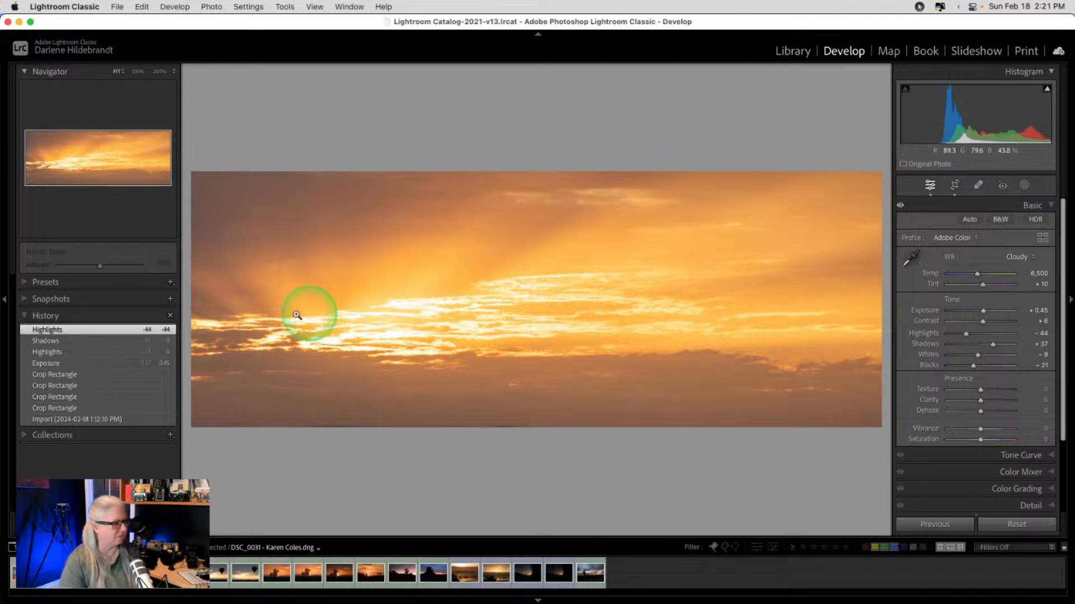
click(171, 301)
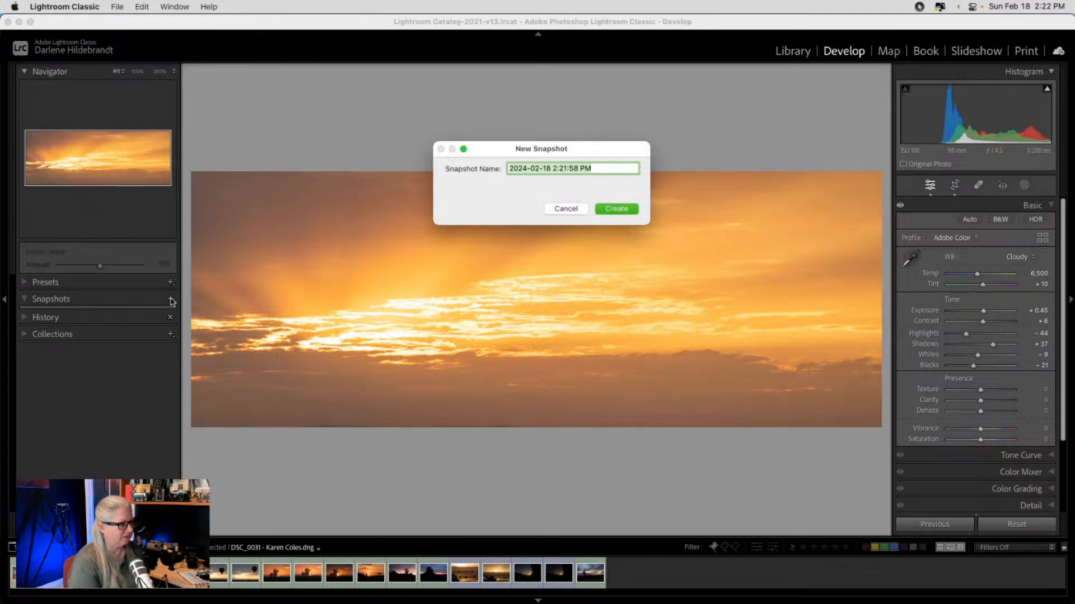
- Save the new snapshot as 'yellow orange' and collapse the Snapshots list
text(yellow o)
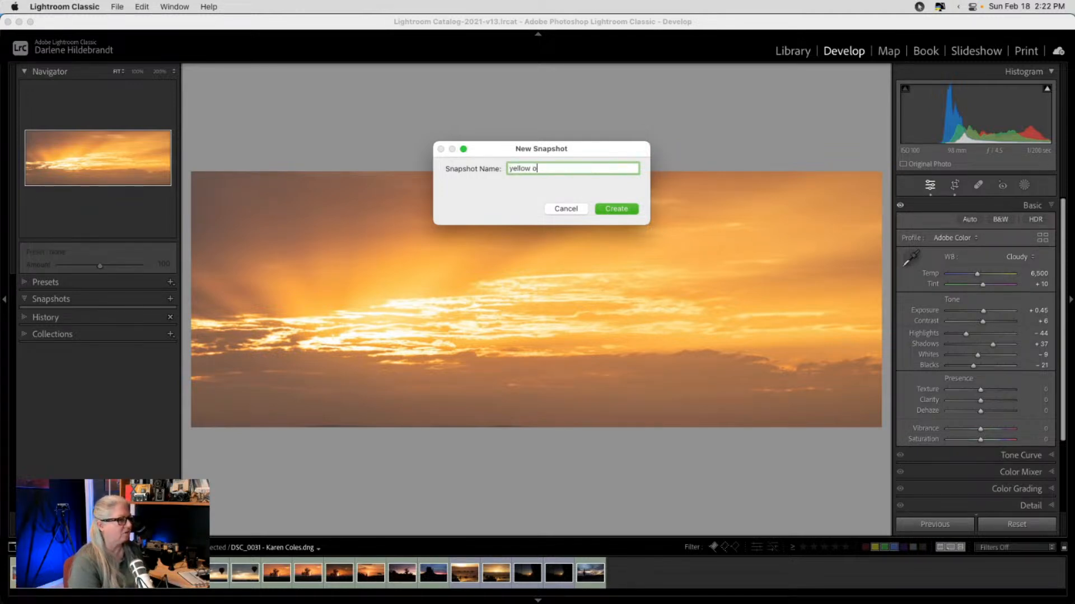
text(range)
key(Return)
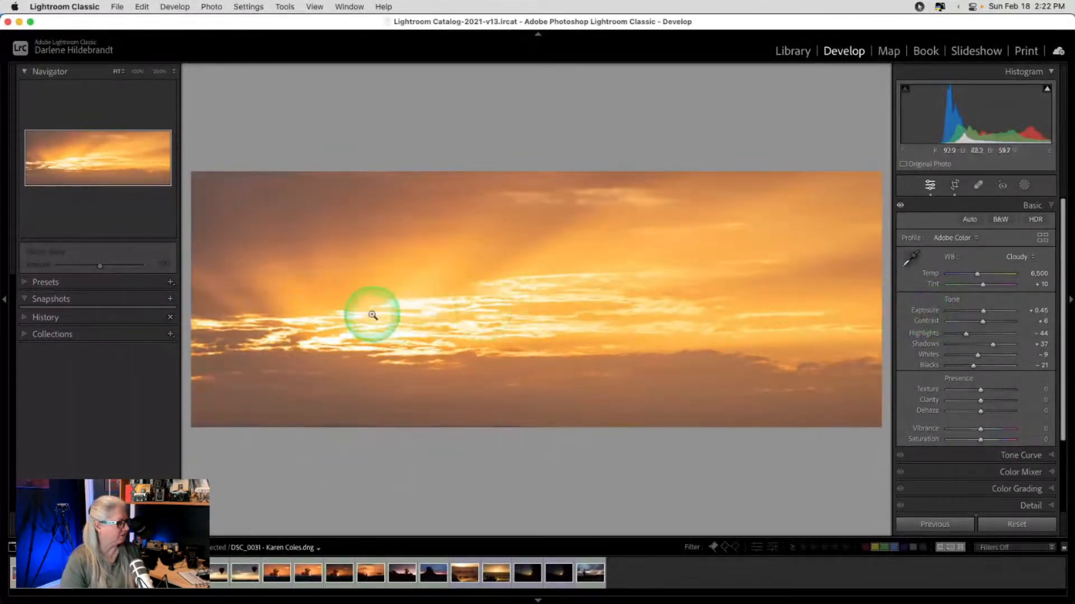
click(26, 301)
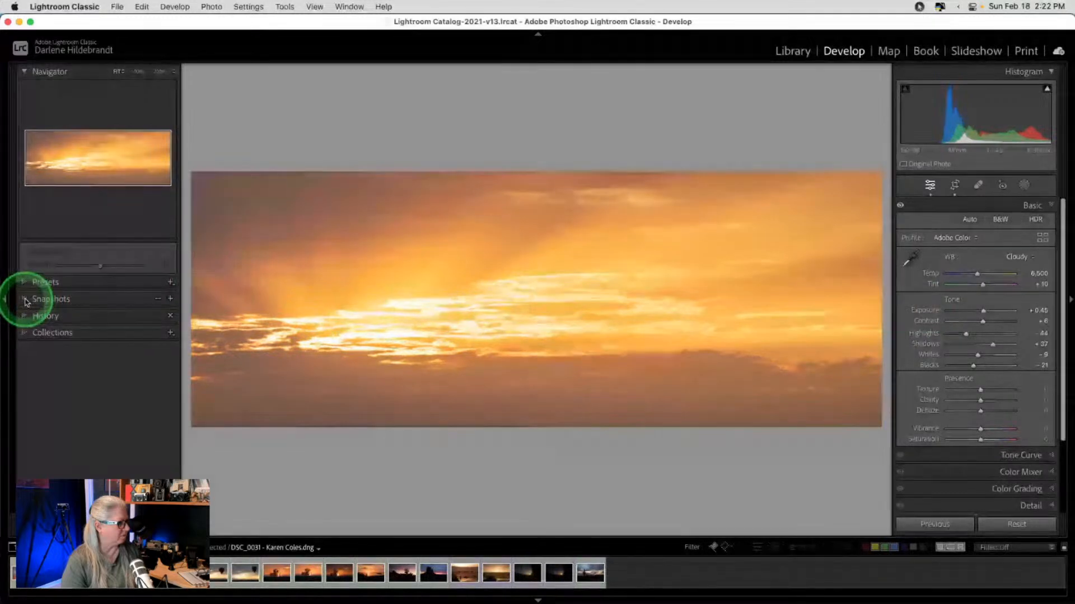
- Cool the white balance to Temp 3,484 and Tint +49, saved as snapshot 'blue pink'
click(25, 300)
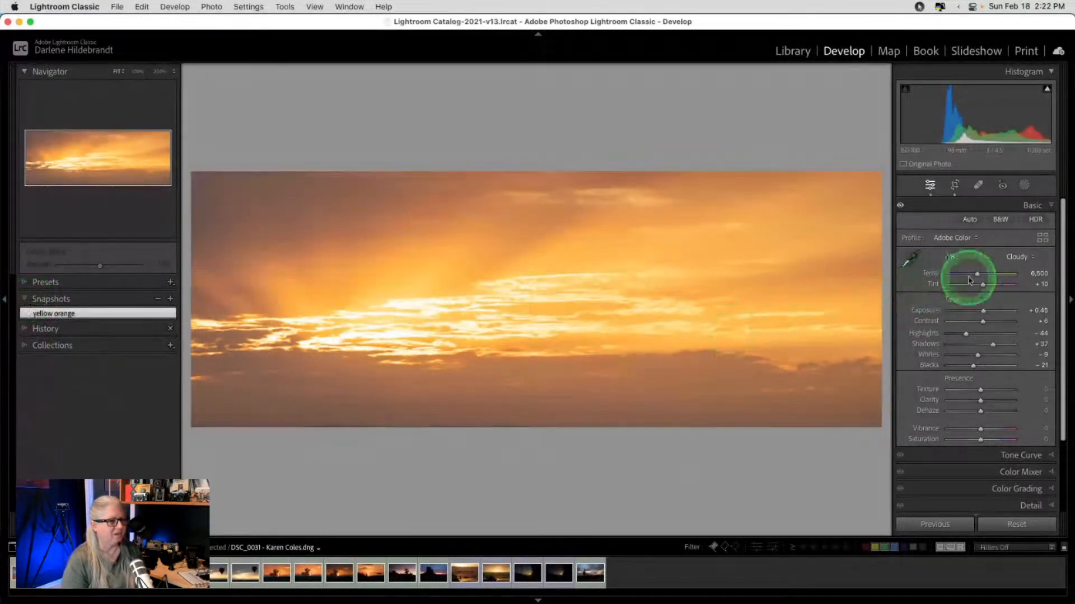
drag(970, 280, 957, 275)
mouse_move(982, 284)
mouse_down()
mouse_move(969, 287)
mouse_move(988, 287)
mouse_up()
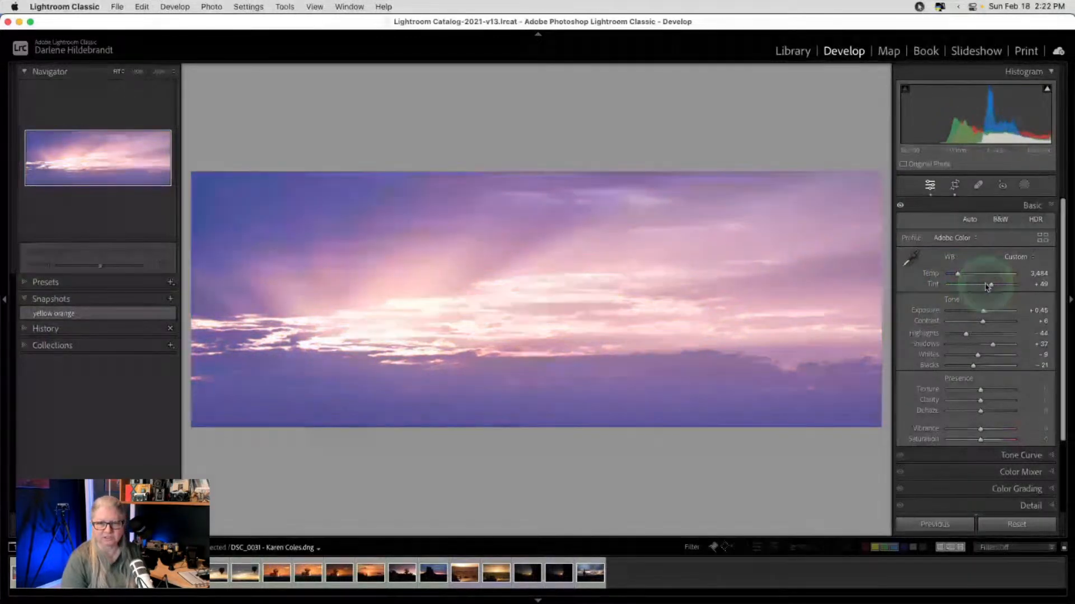
click(170, 299)
text(b)
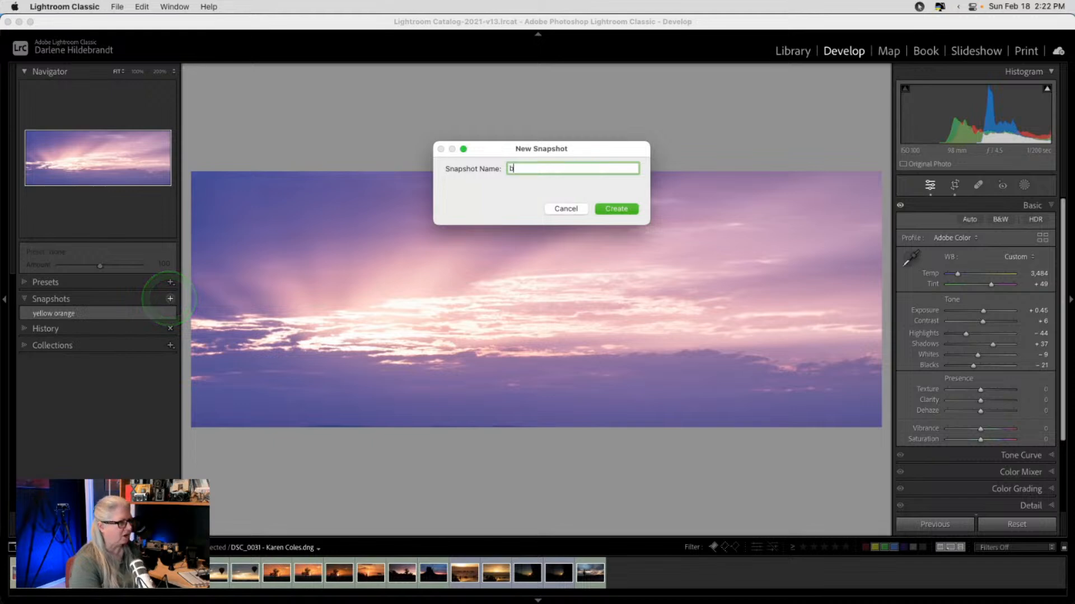
text(lue pink)
key(Return)
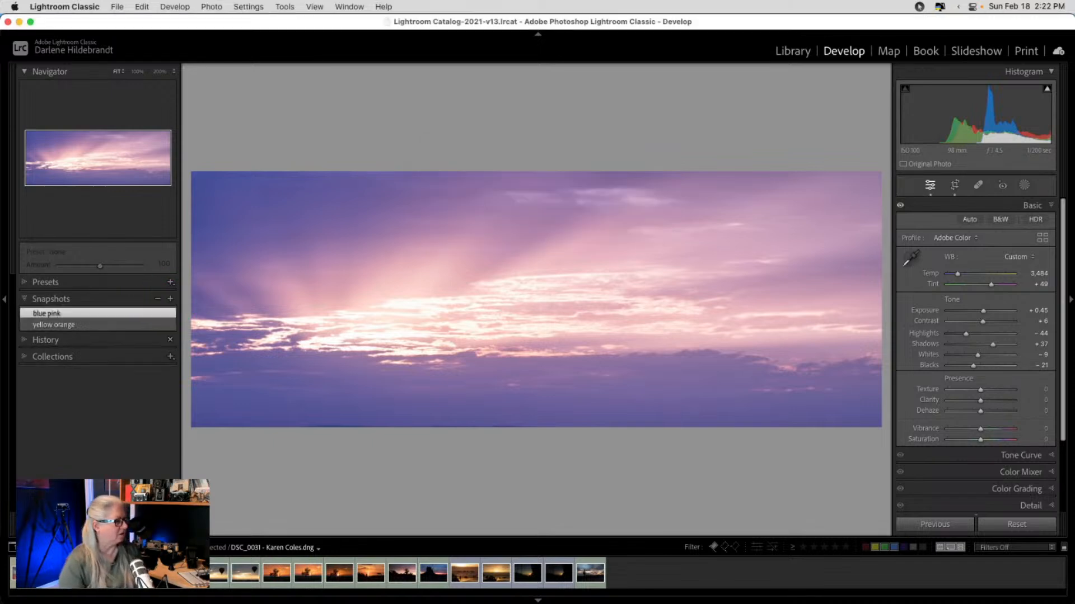
- Compare the yellow orange and blue pink snapshots, keep blue pink, then return to the Library grid
click(113, 324)
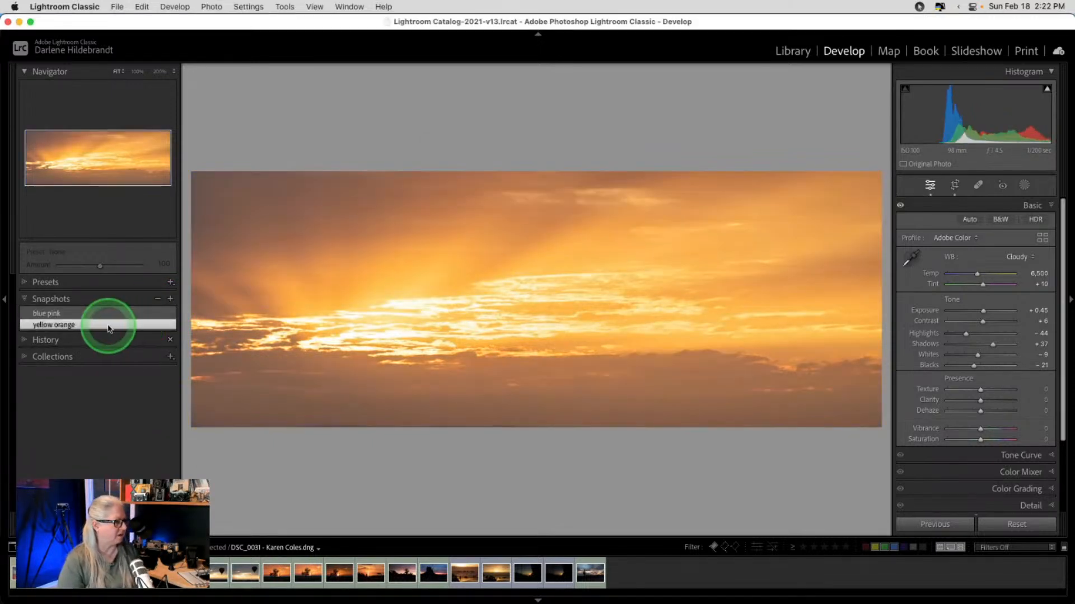
click(79, 316)
click(76, 326)
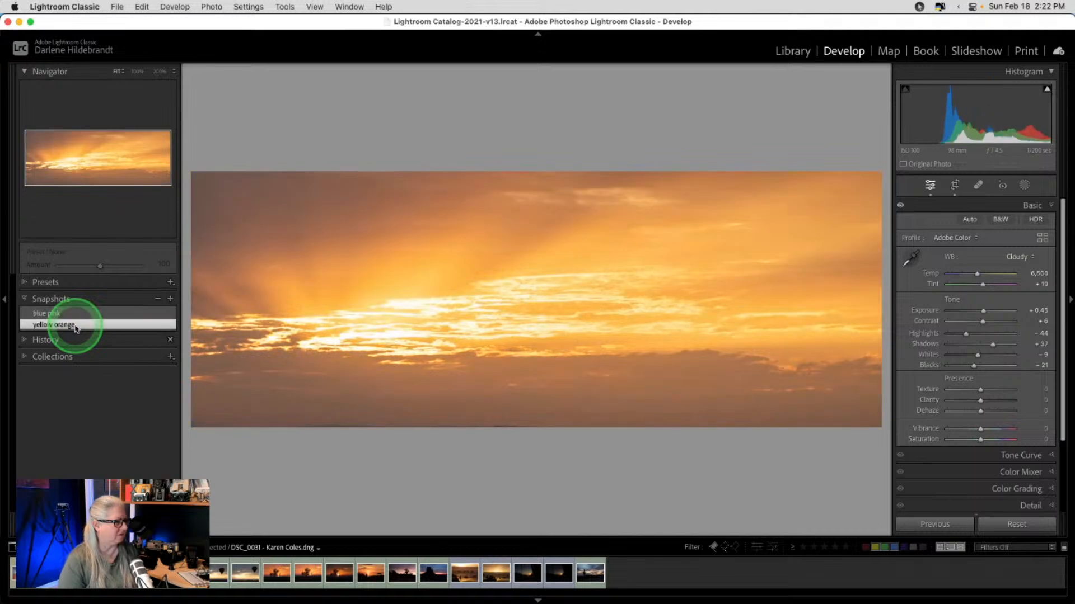
click(67, 315)
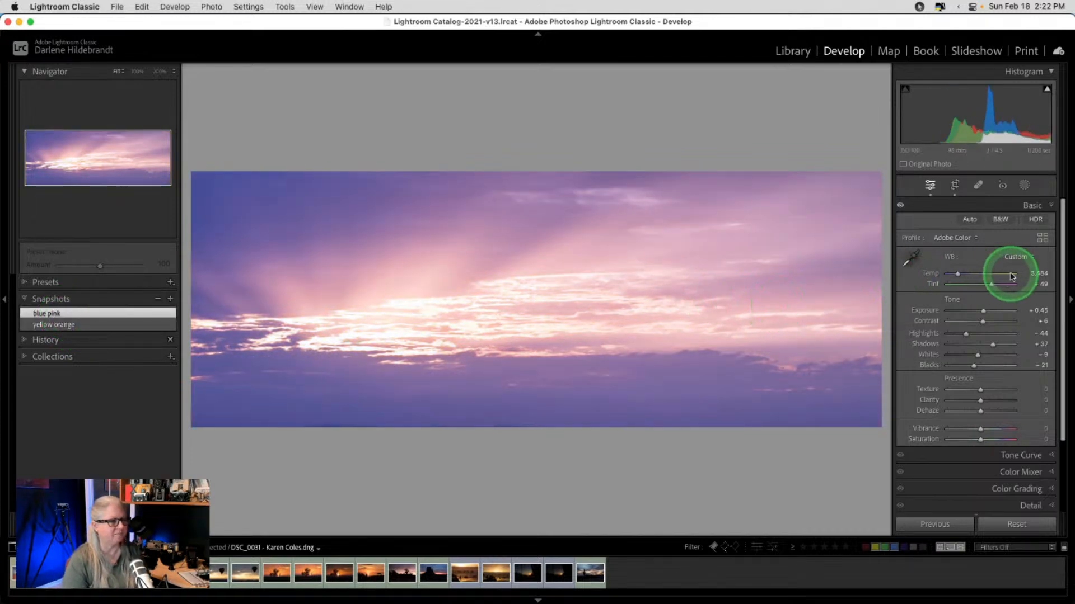
scroll(986, 386, down, 3)
scroll(986, 385, down, 1)
click(984, 382)
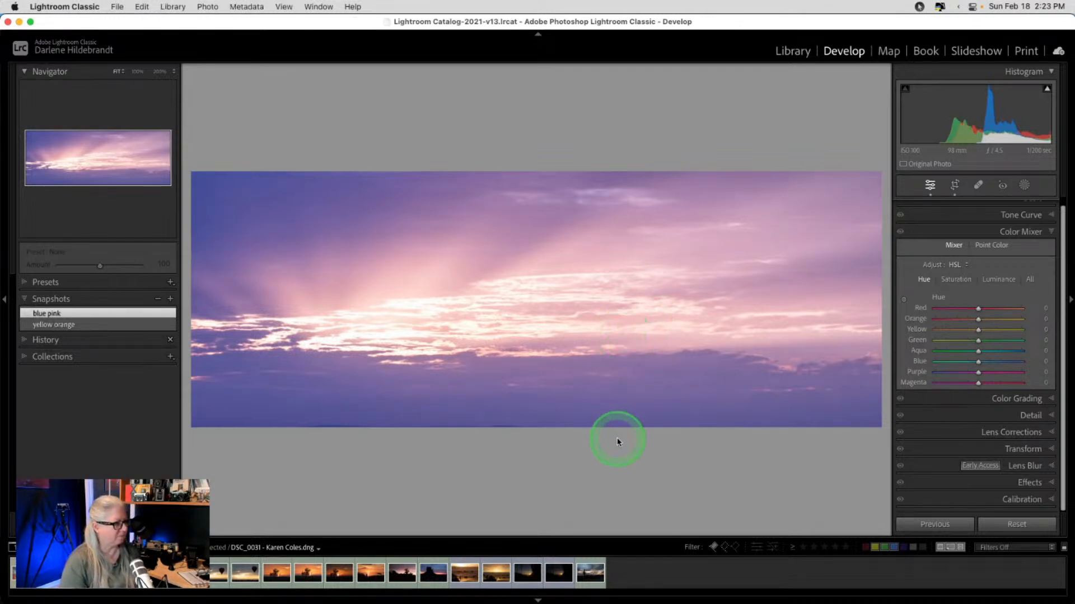
key(g)
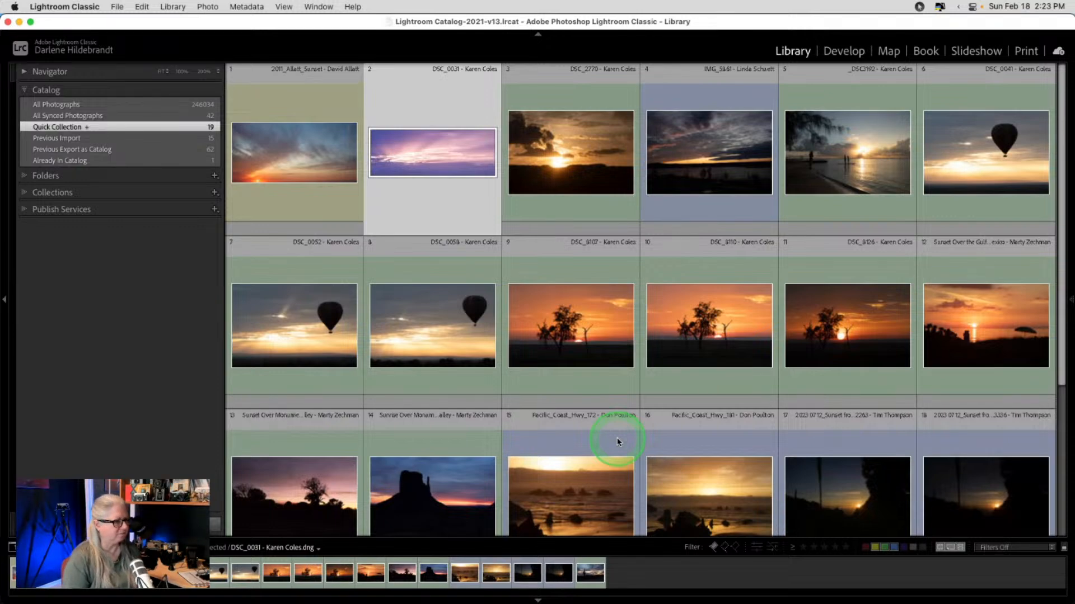
- View the DSC_2770 sunset full-size in Loupe view
click(617, 438)
scroll(554, 139, up, 1)
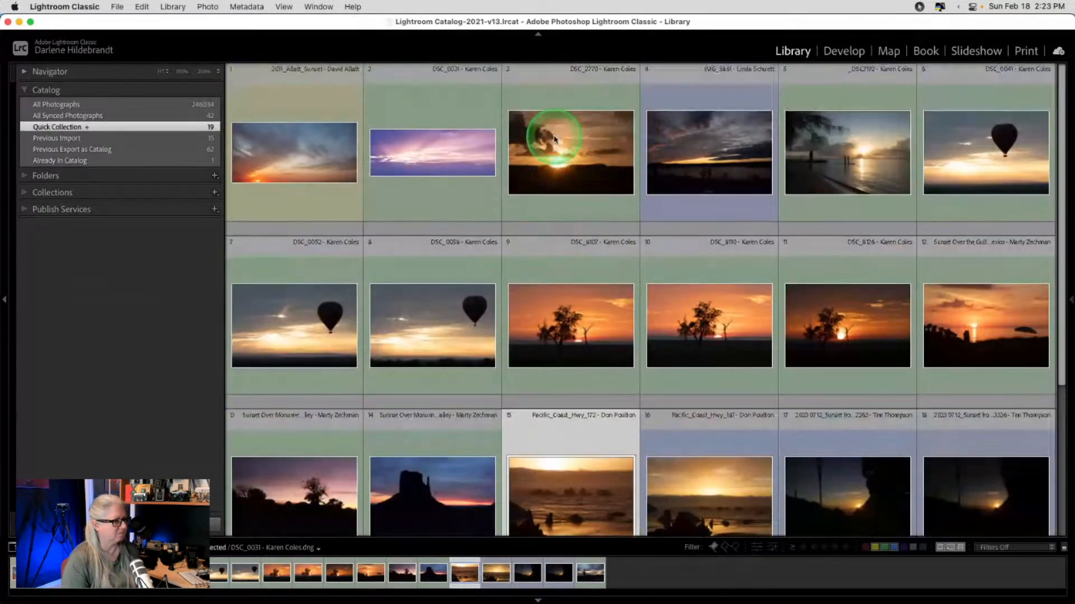
double_click(555, 141)
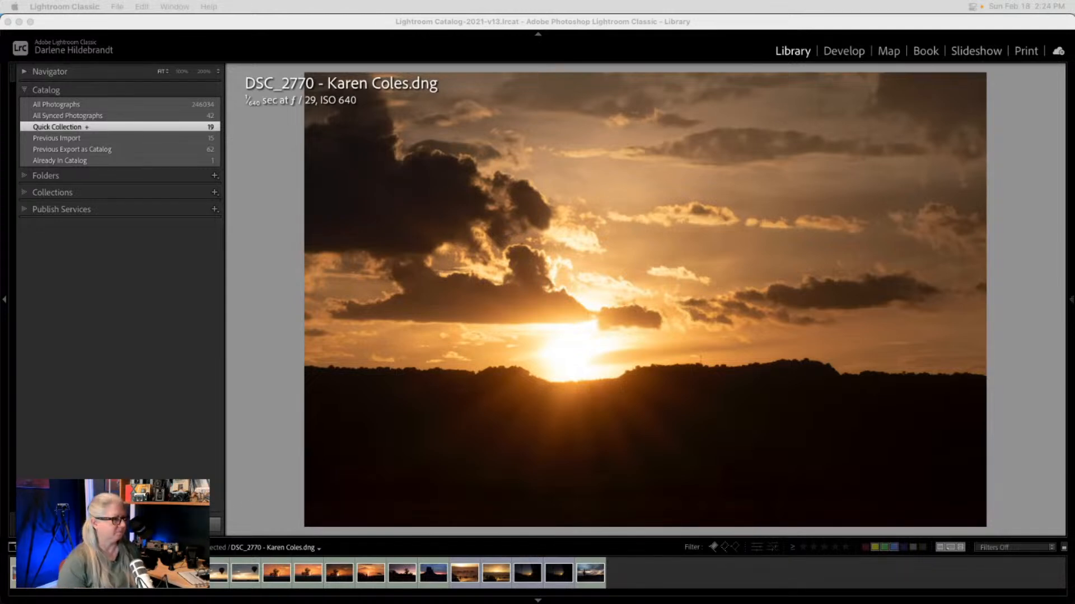
- Return to the Grid and move photo 12 next to photo 3
click(997, 336)
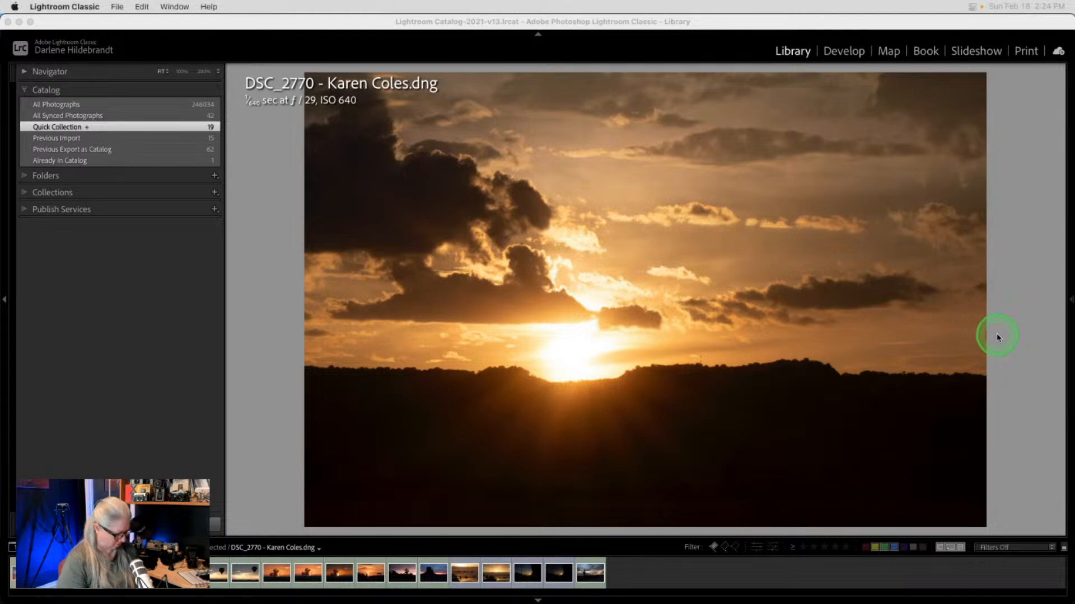
key(g)
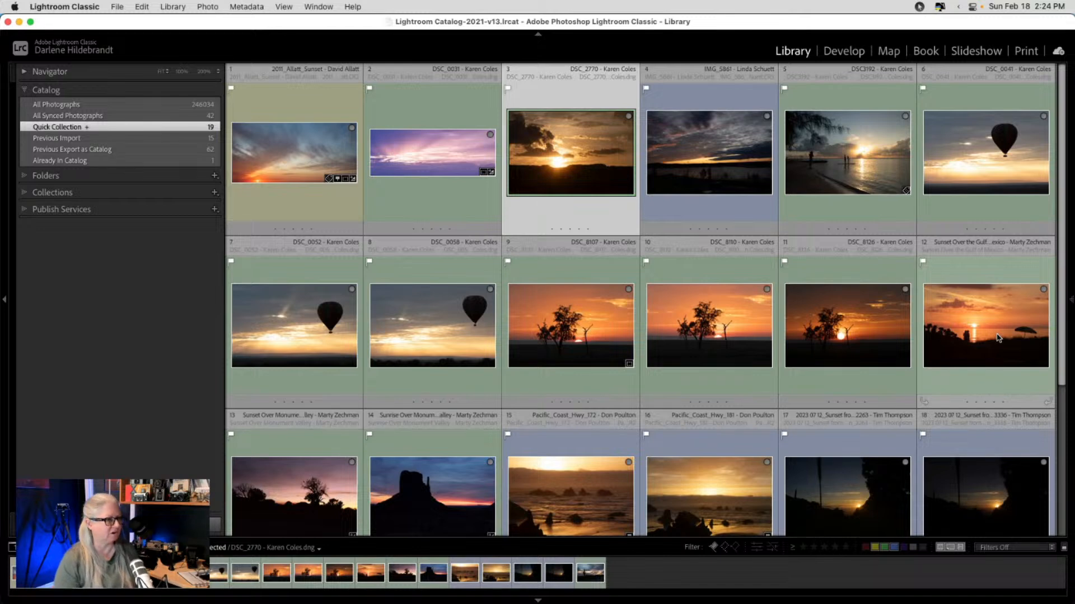
drag(999, 346, 641, 160)
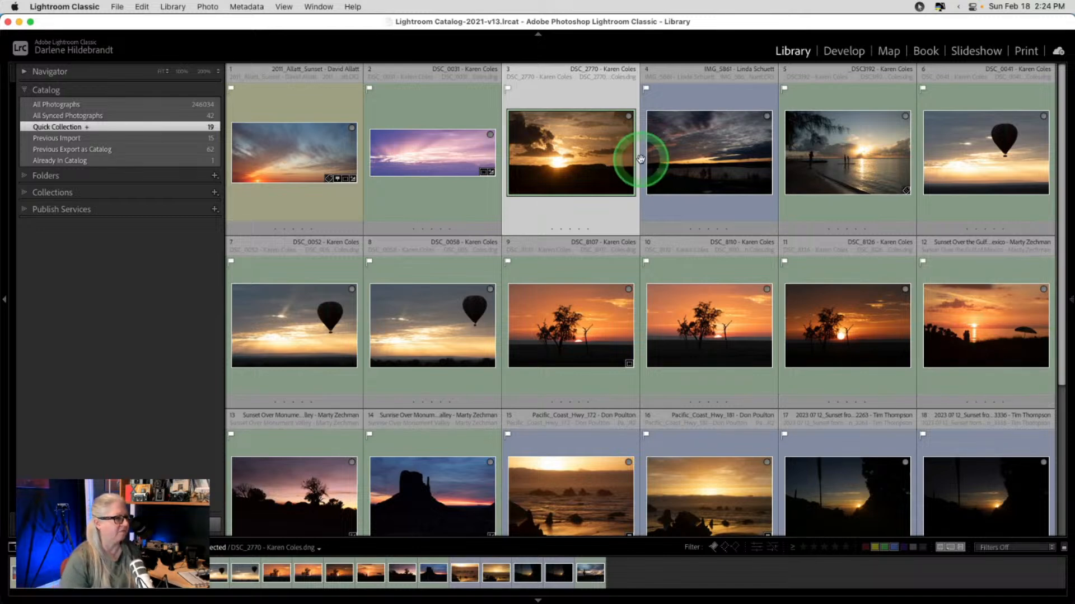
- Open the IMG_5861 lake sunset in the Develop module's Basic panel
double_click(686, 160)
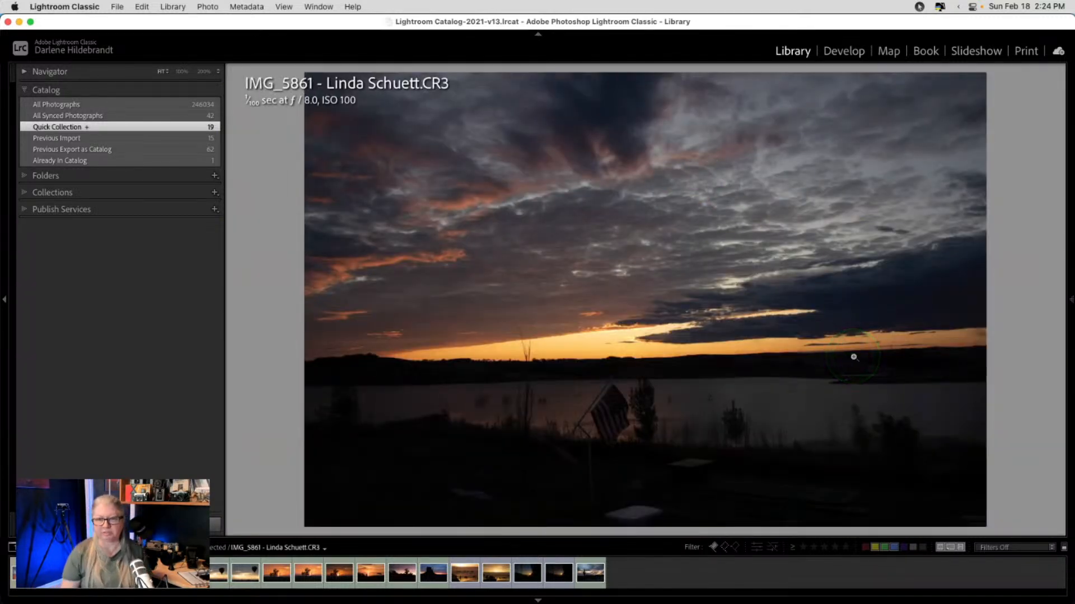
key(d)
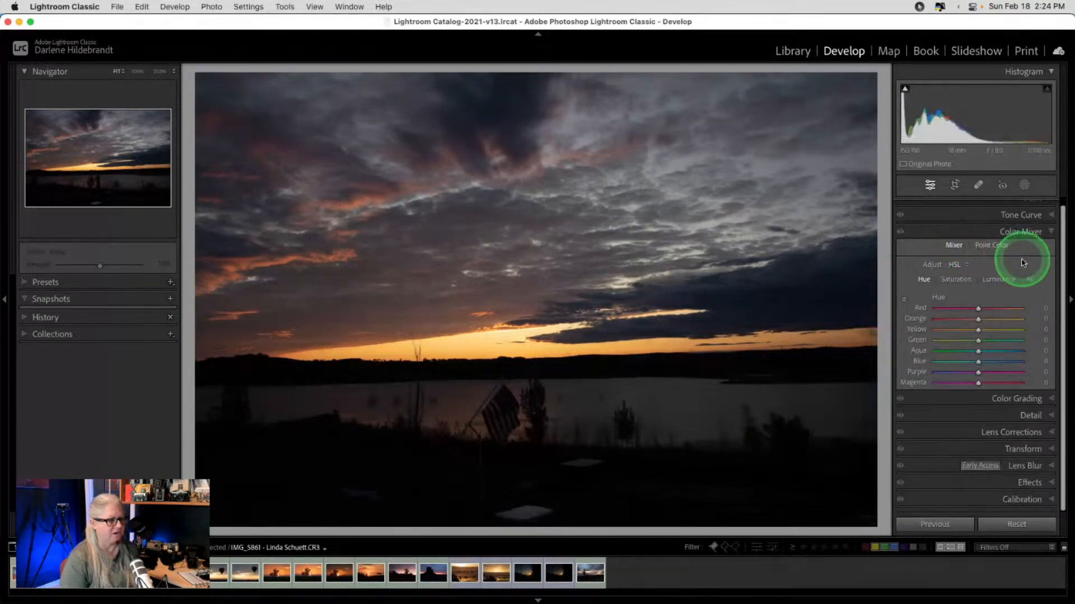
click(1030, 212)
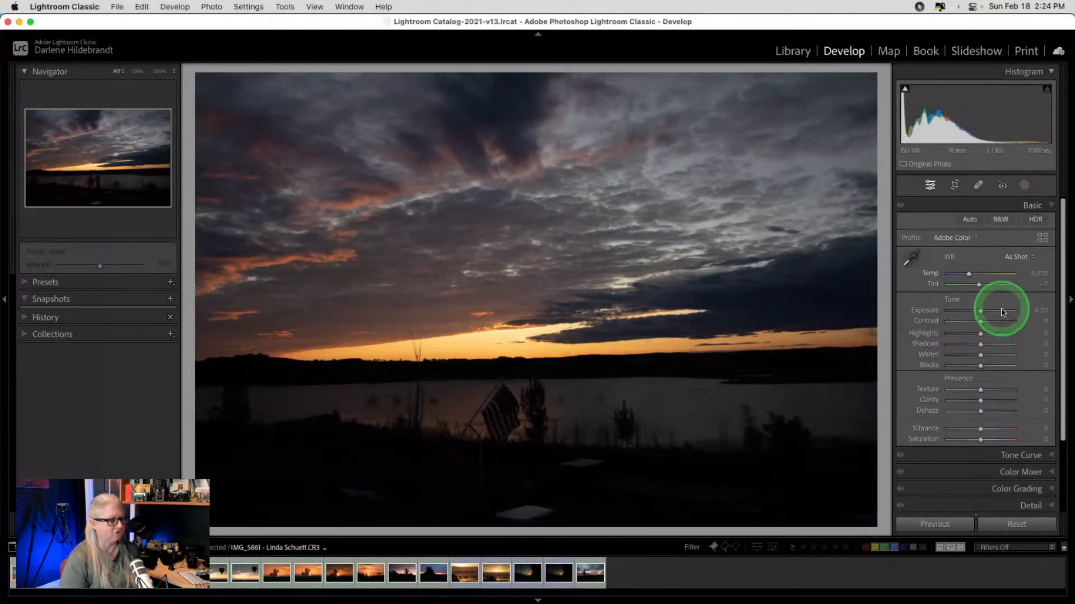
- Try Shadows +82 and Exposure +3.15, then settle on Shadows 0 and Exposure +0.95
drag(998, 344, 1007, 343)
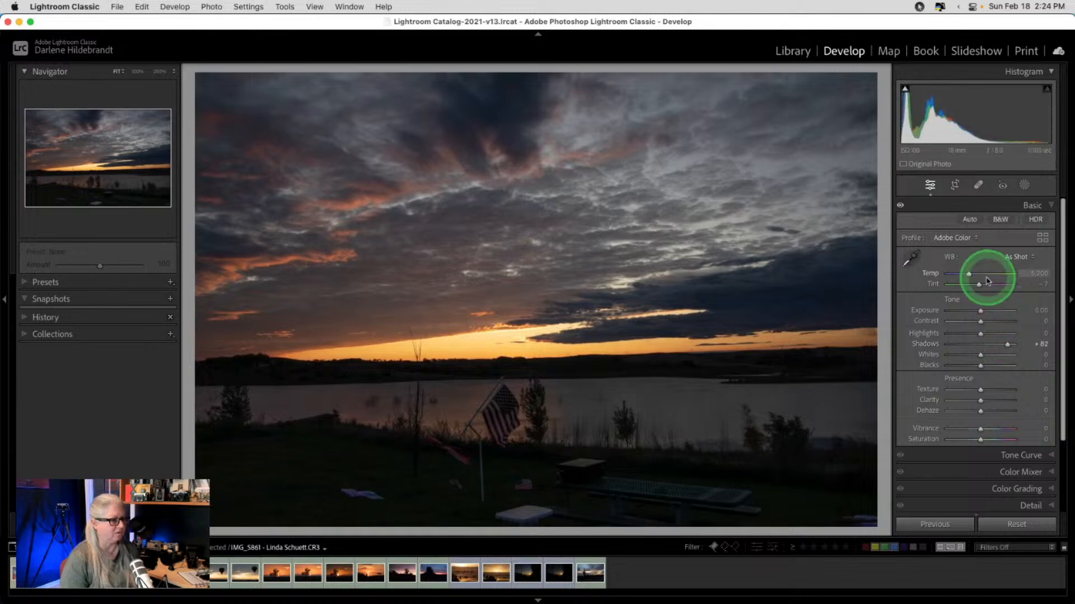
drag(981, 310, 1002, 310)
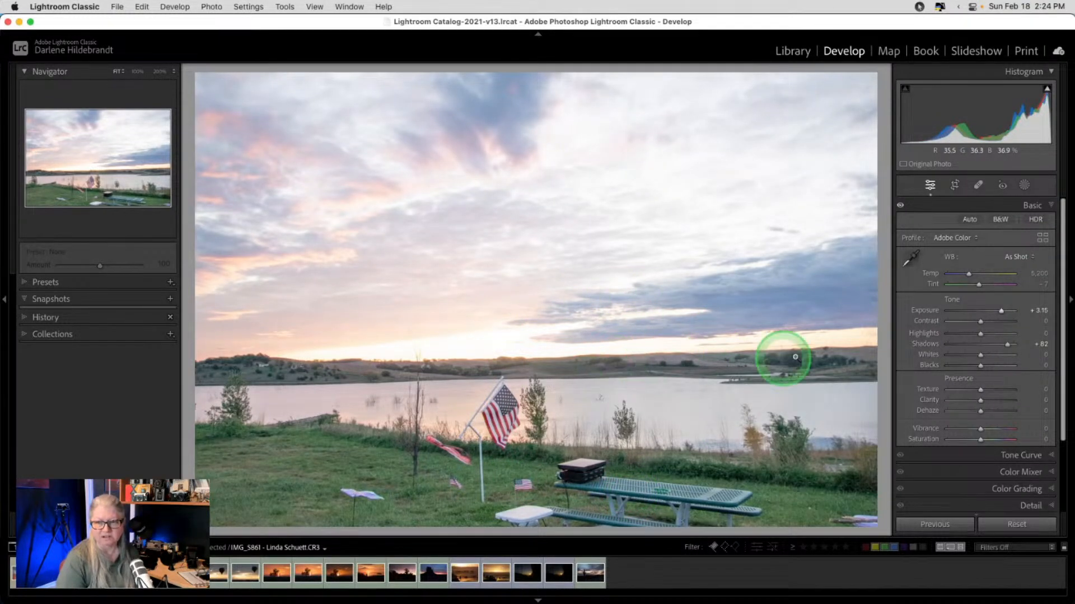
double_click(925, 343)
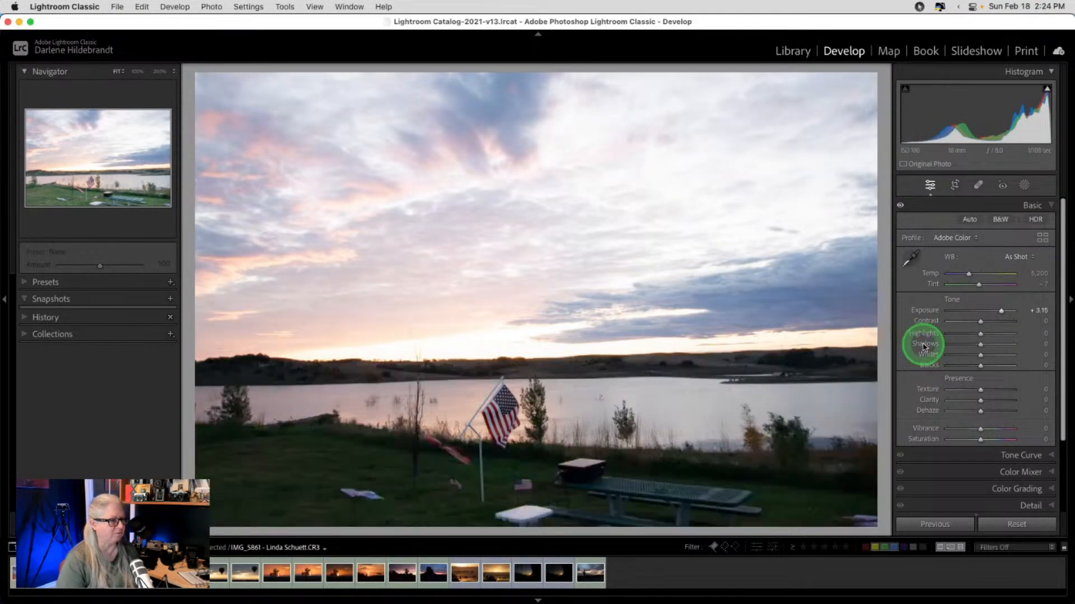
drag(1002, 317, 985, 312)
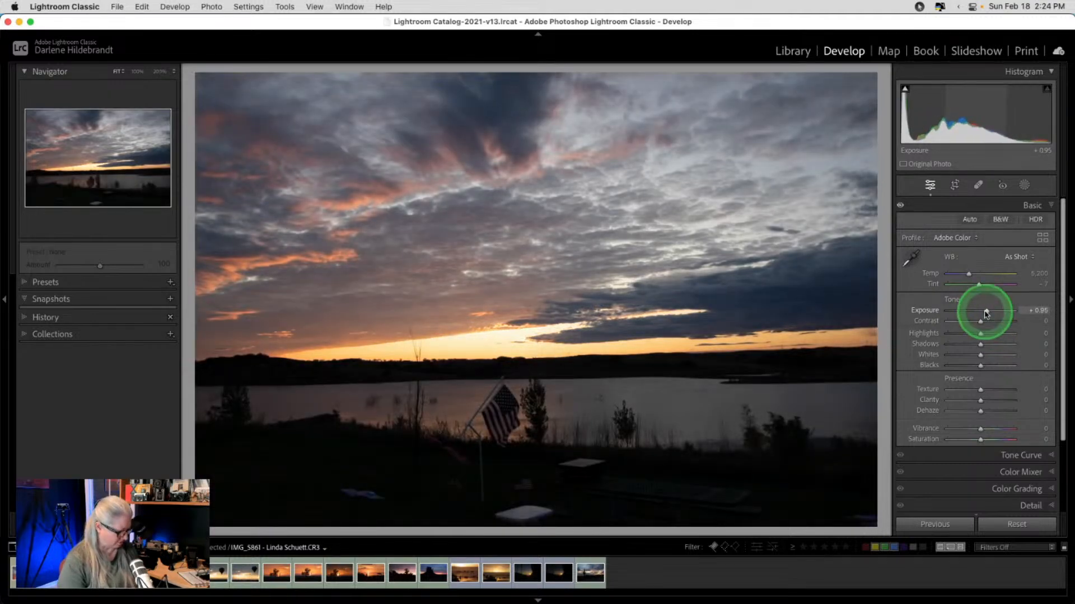
- Crop IMG_5861 to the sky above the lake, rotate it 0.45°, and return to Grid
key(r)
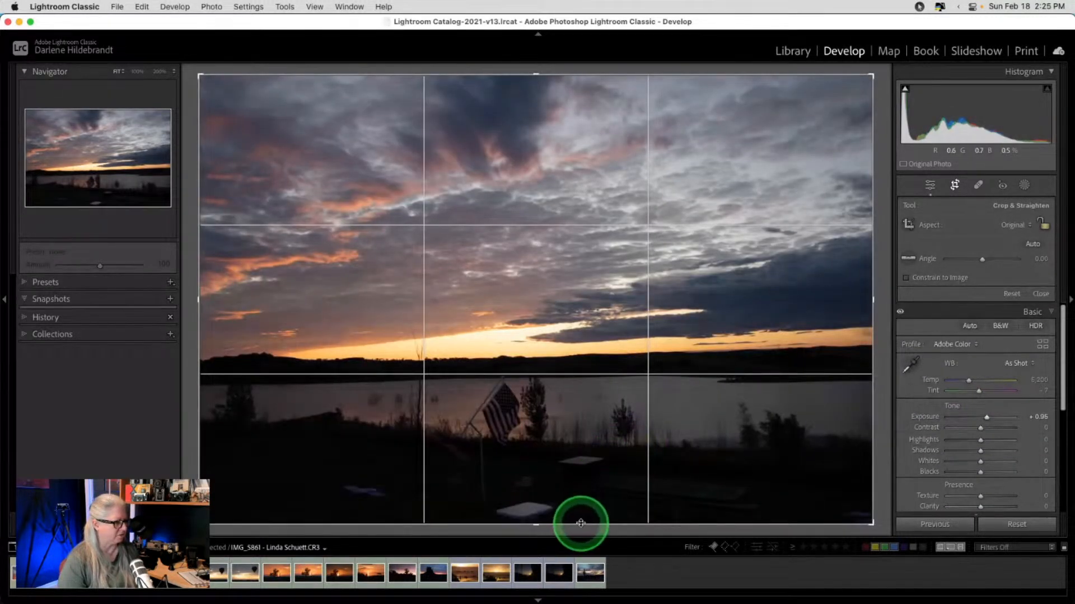
drag(583, 523, 585, 435)
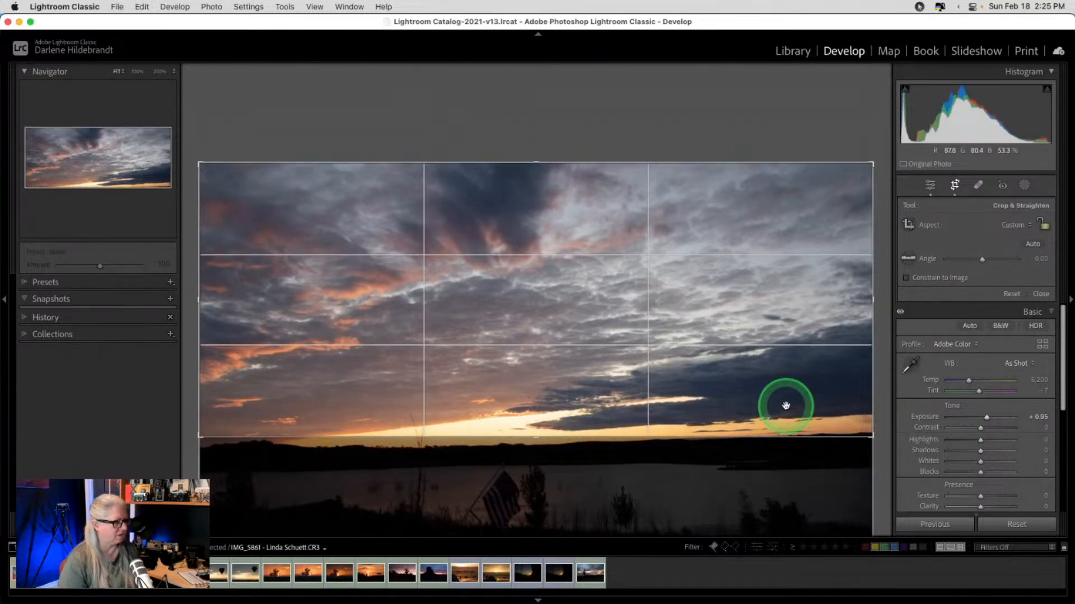
drag(883, 361, 885, 365)
key(r)
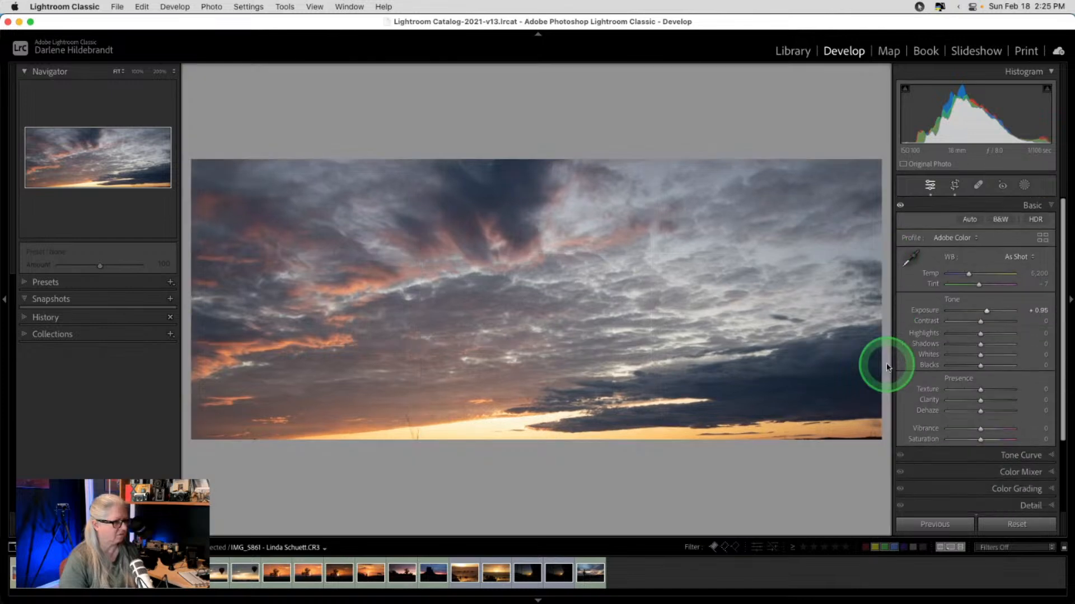
key(r)
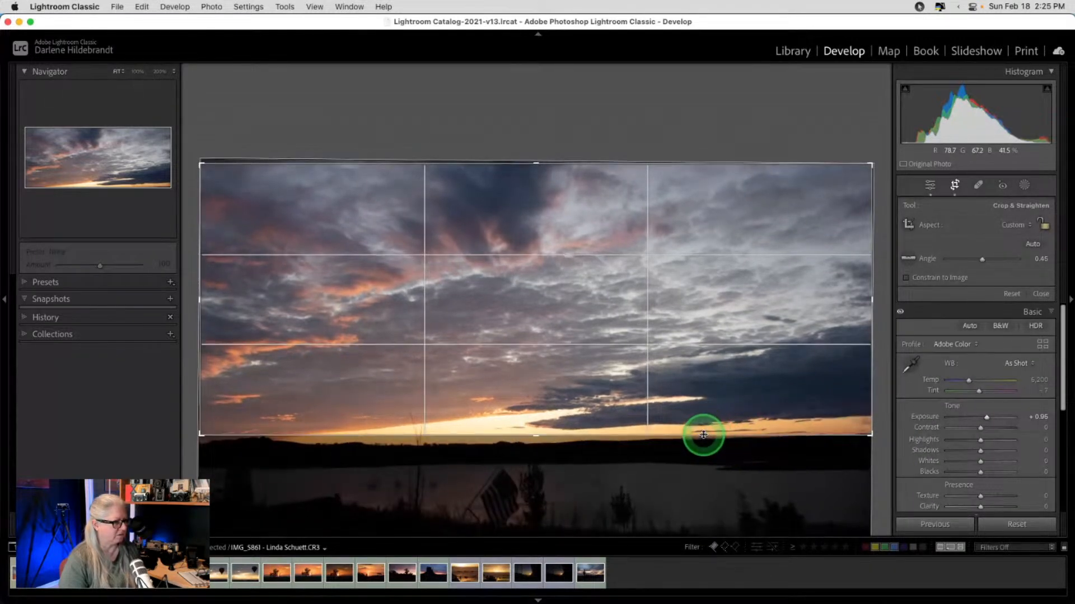
key(r)
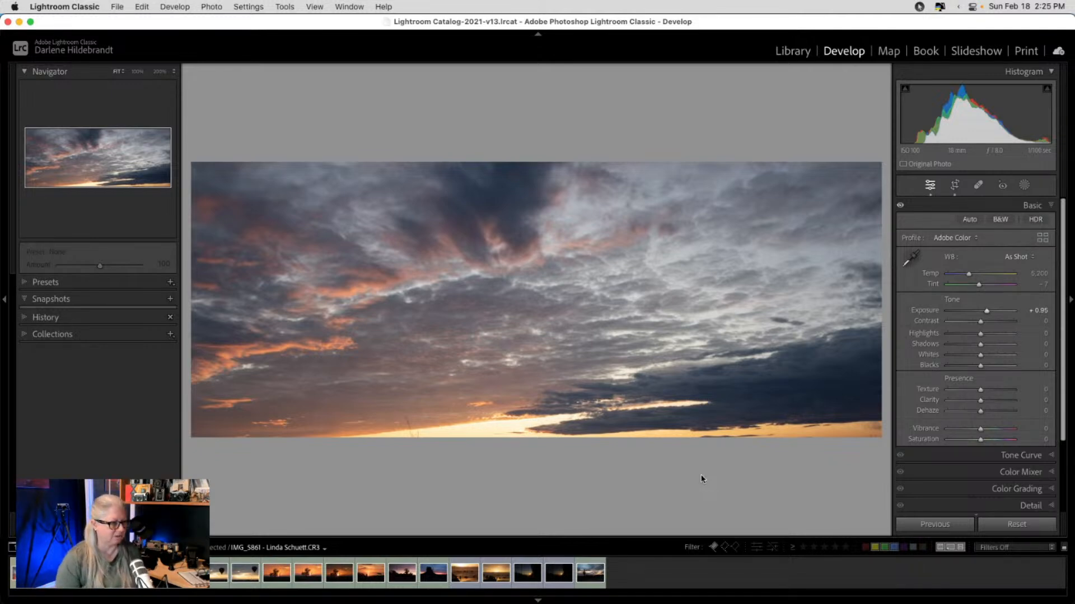
key(g)
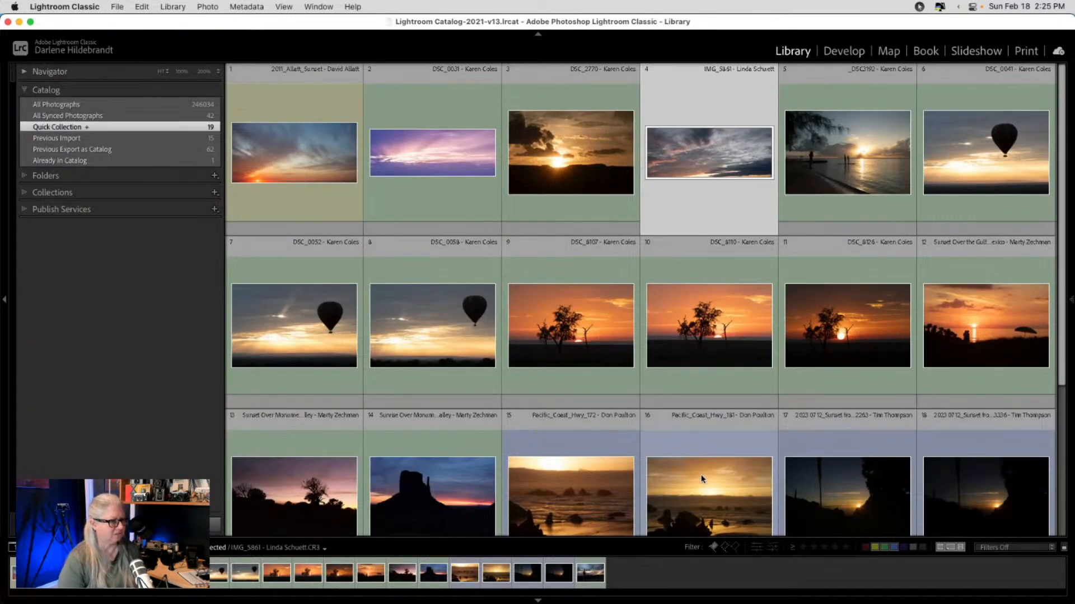
- Browse the sunsets full-size from _DSC3192, then open Sunset Over Monument Valley in Develop
double_click(866, 146)
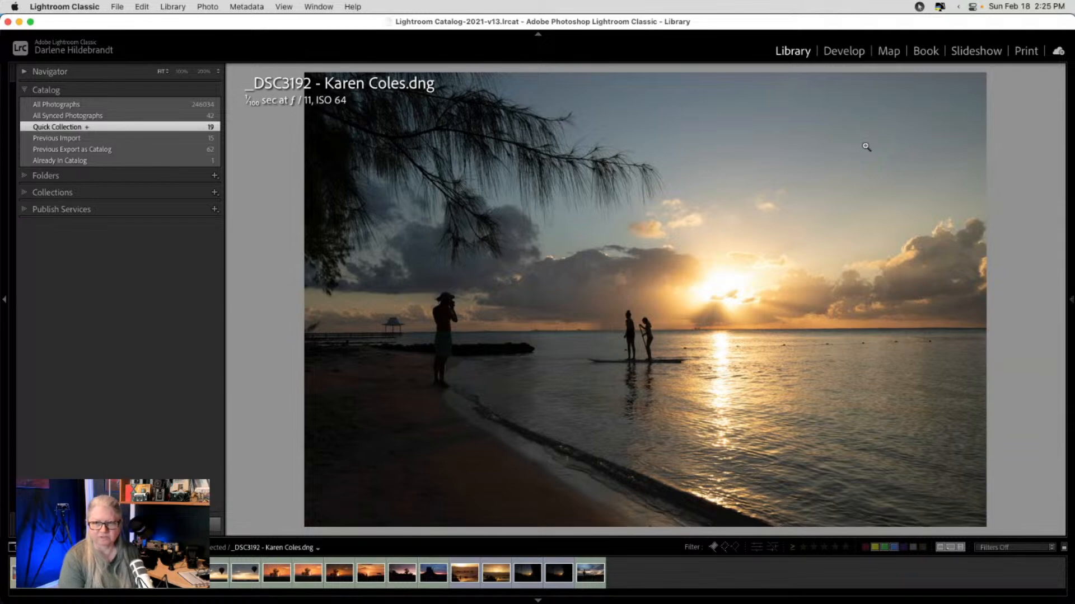
key(Left)
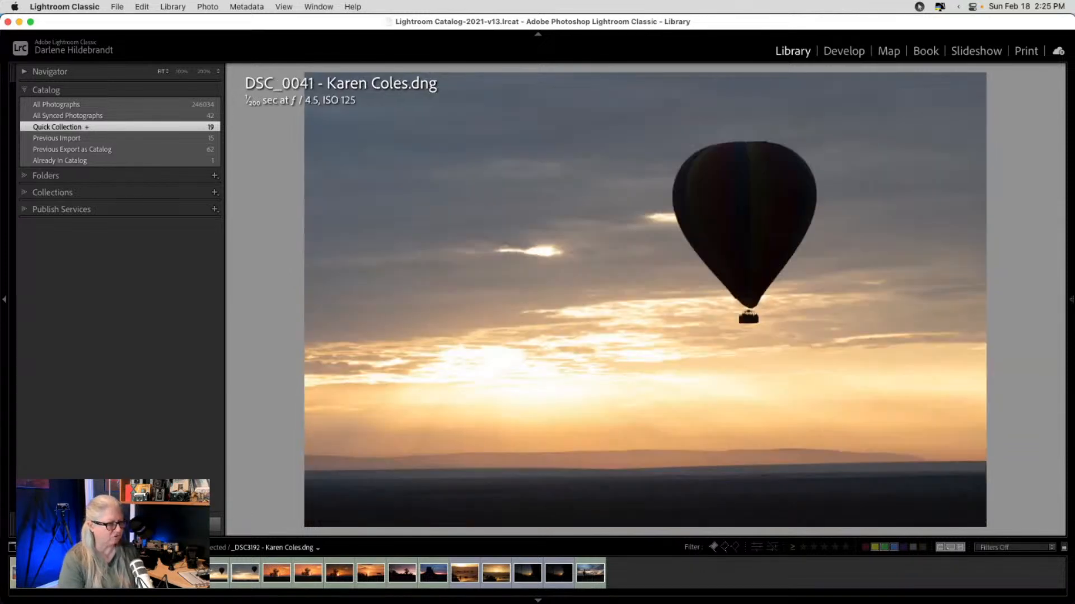
key(Right)
key(Right)
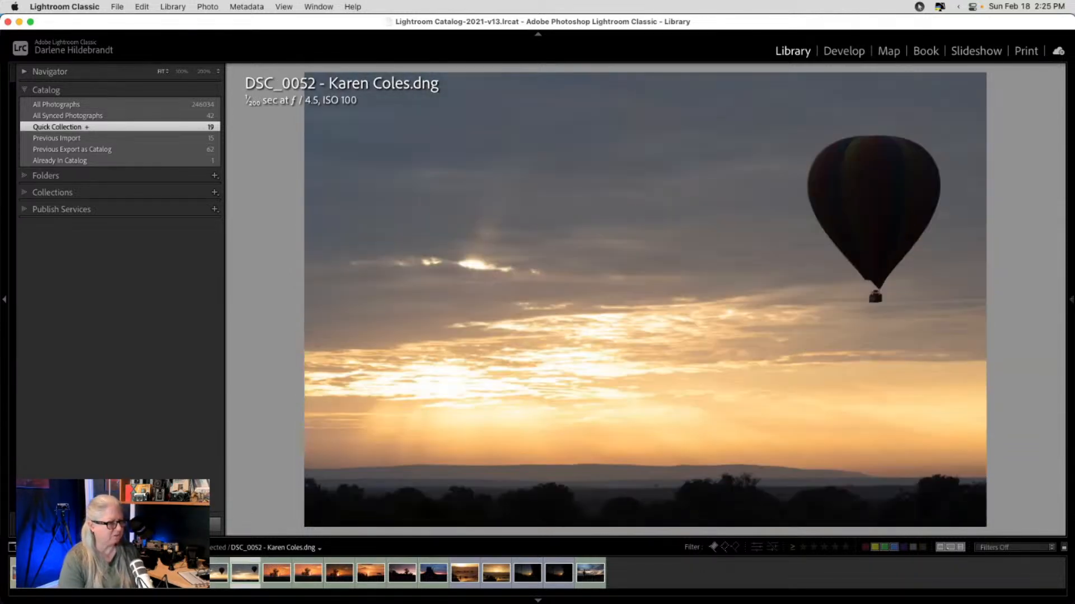
key(Right)
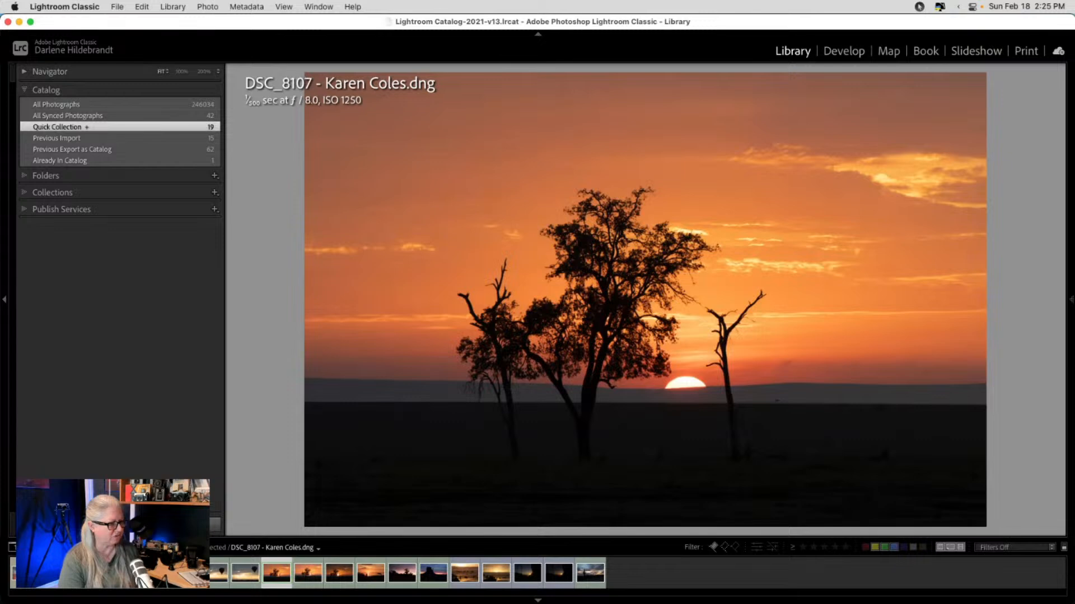
key(Right)
key(Right)
key(Right)
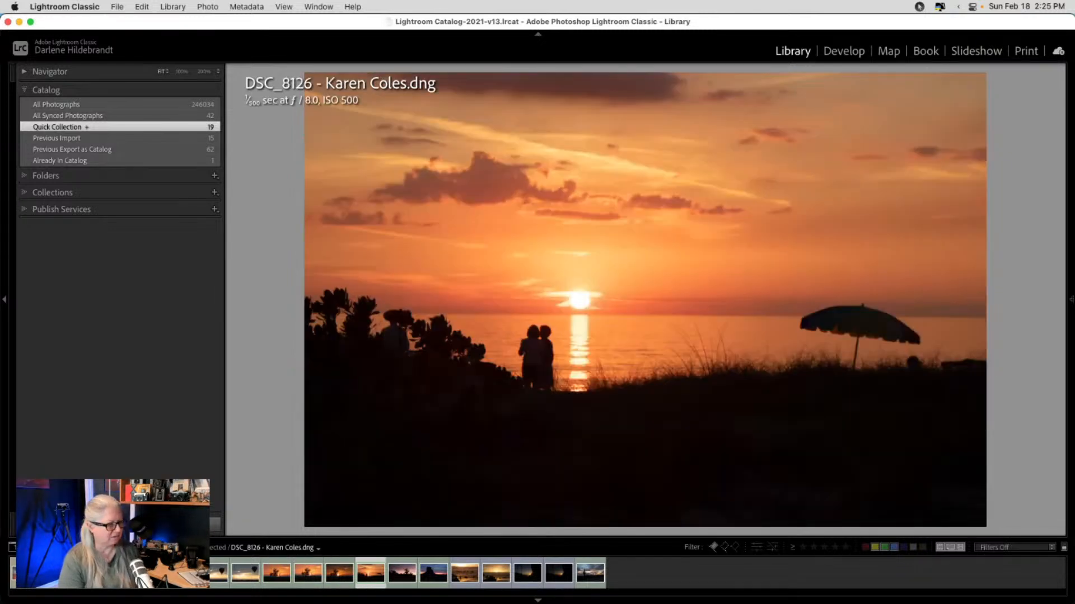
key(Right)
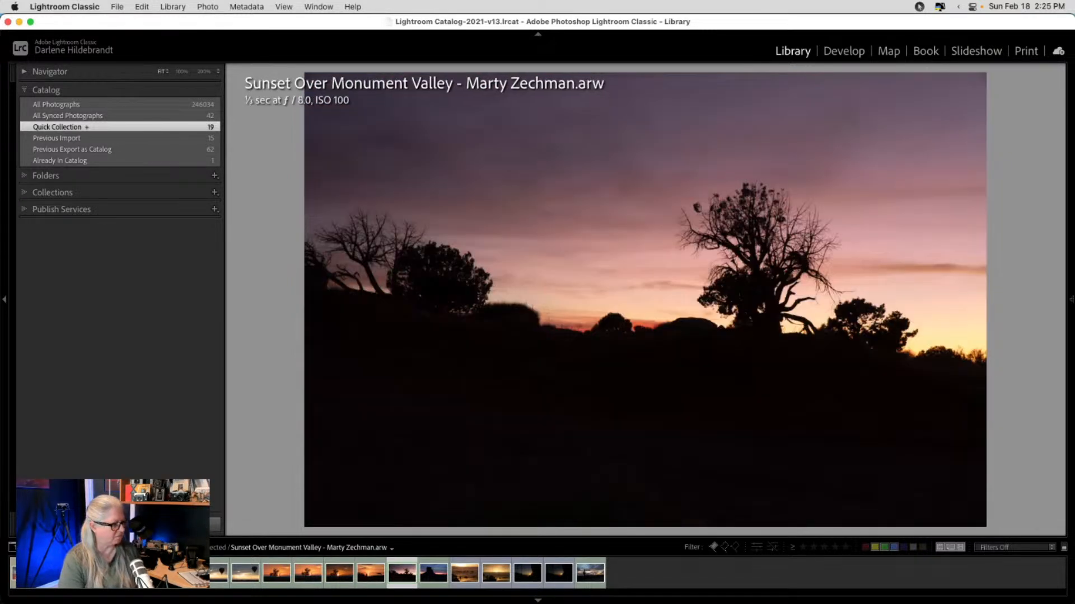
key(Right)
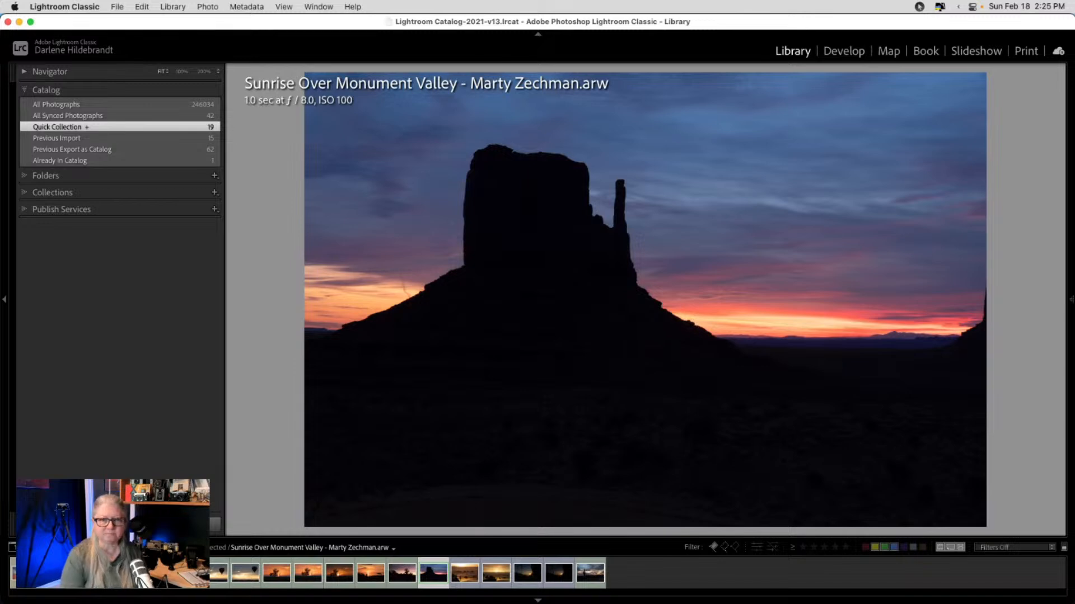
key(Left)
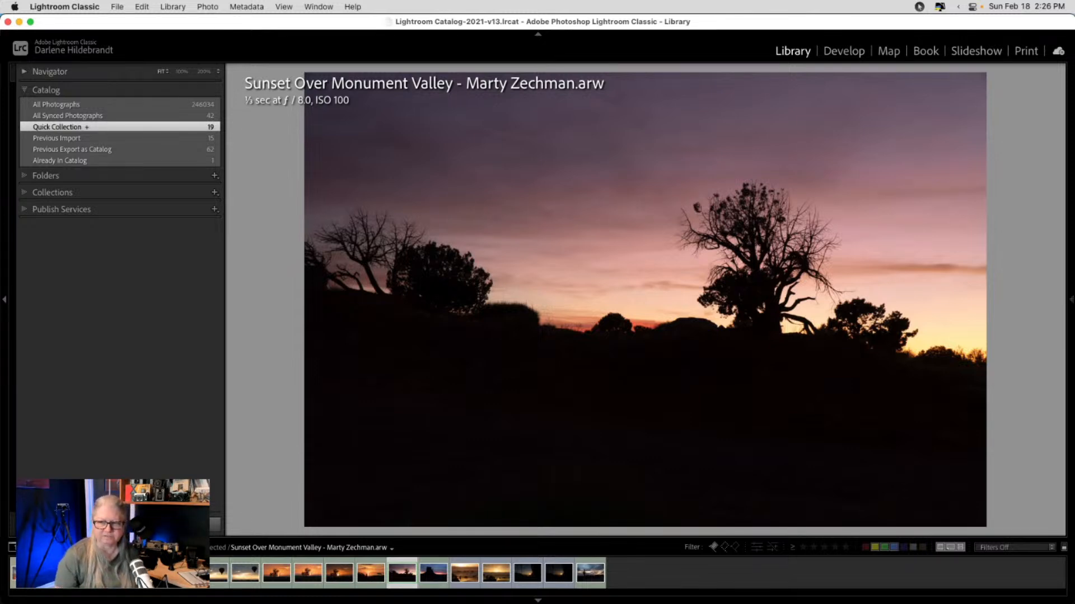
key(d)
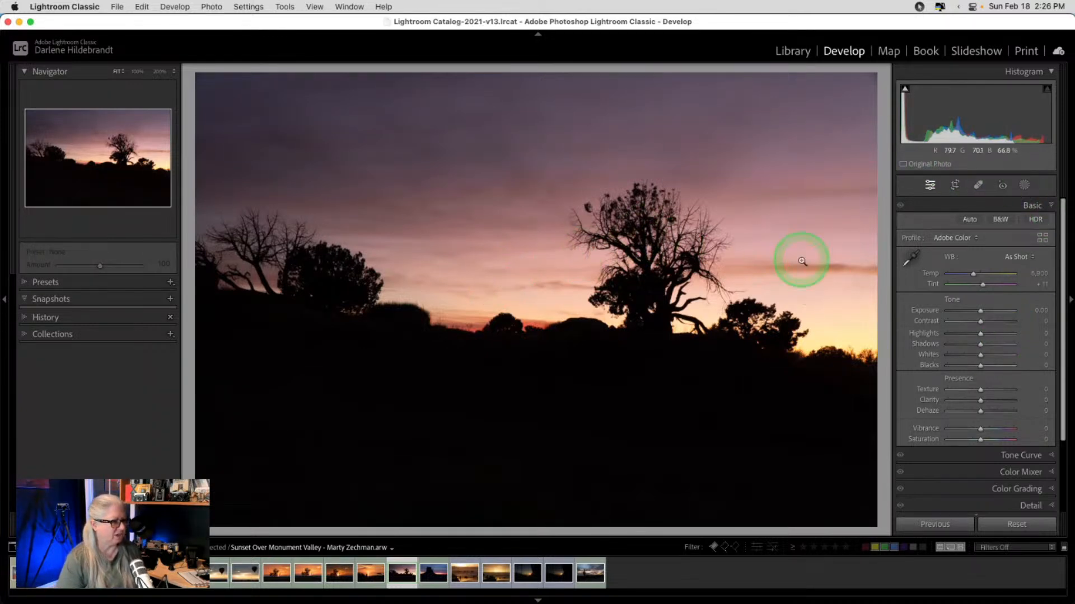
- Set Sunset Over Monument Valley to Shadows about +85 and Exposure +1.25, then return to Grid
click(1008, 346)
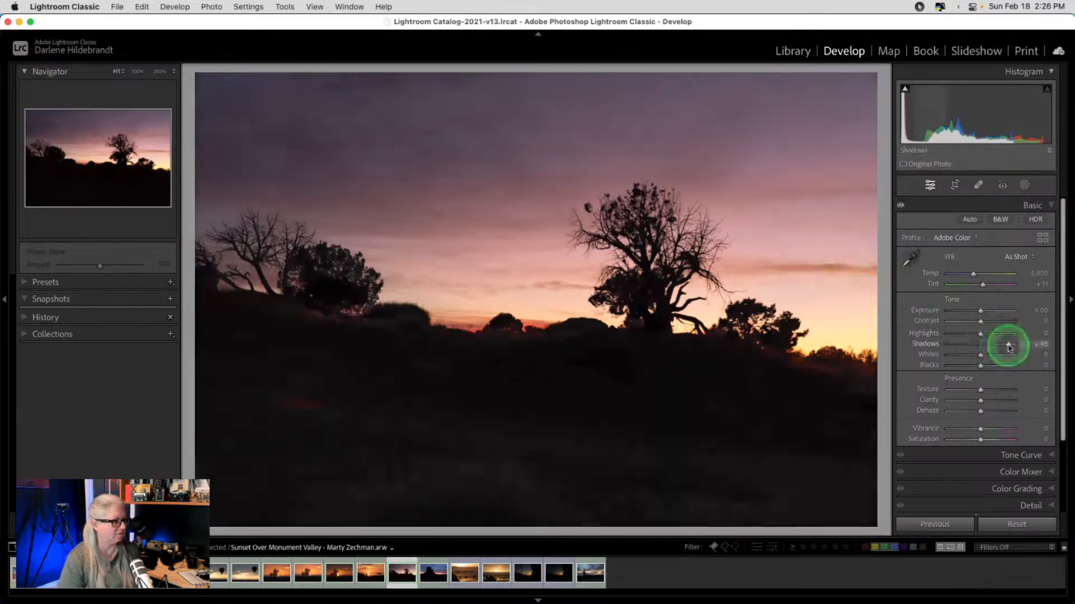
drag(980, 310, 988, 311)
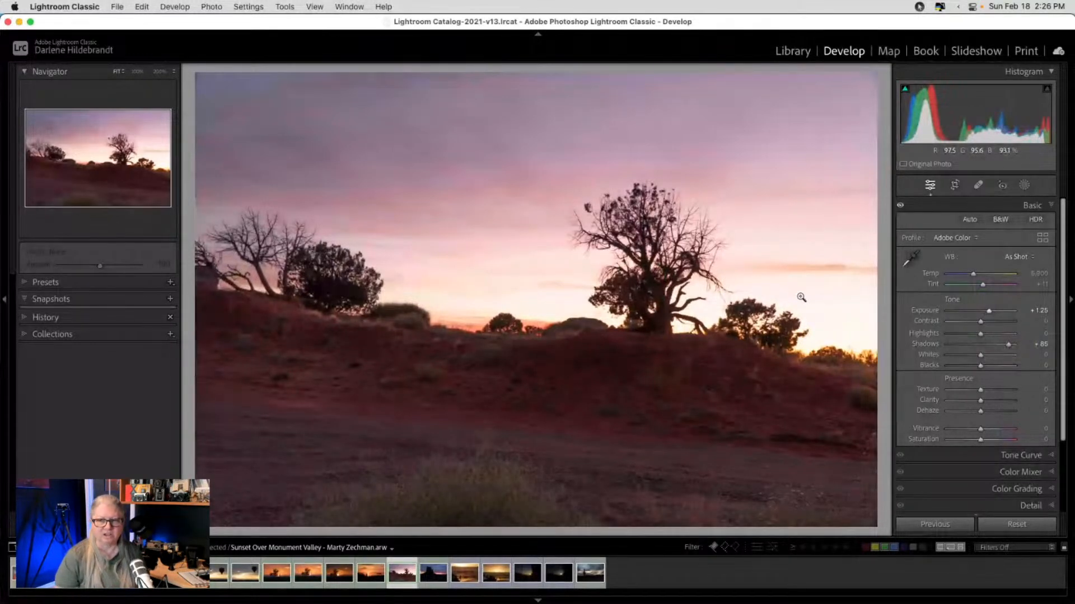
key(g)
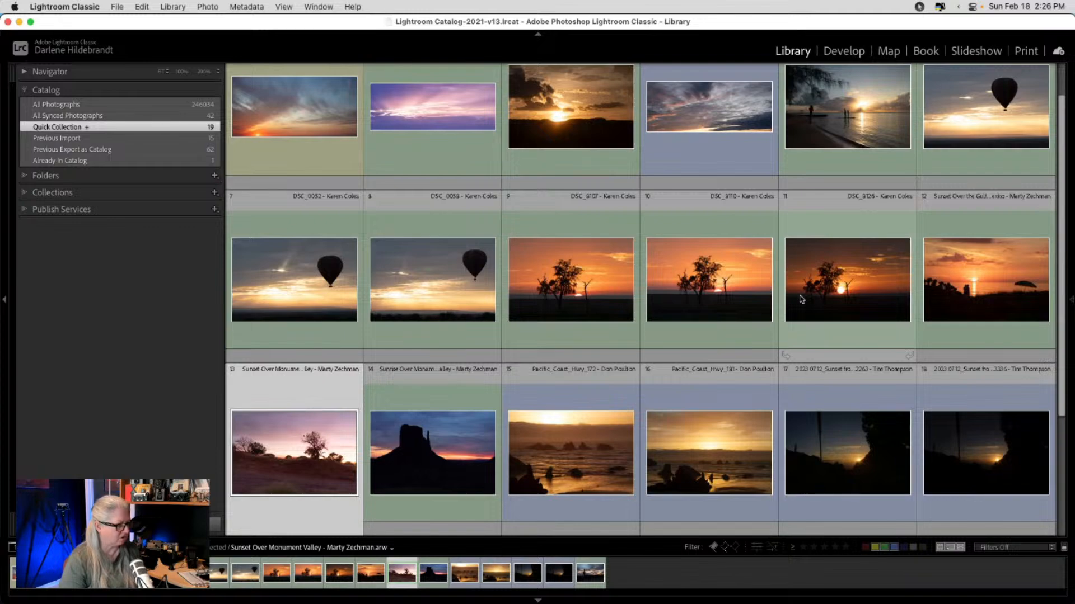
- Inspect Pacific_Coast_Hwy_172 at 200% around the figure on the beach
scroll(802, 300, down, 3)
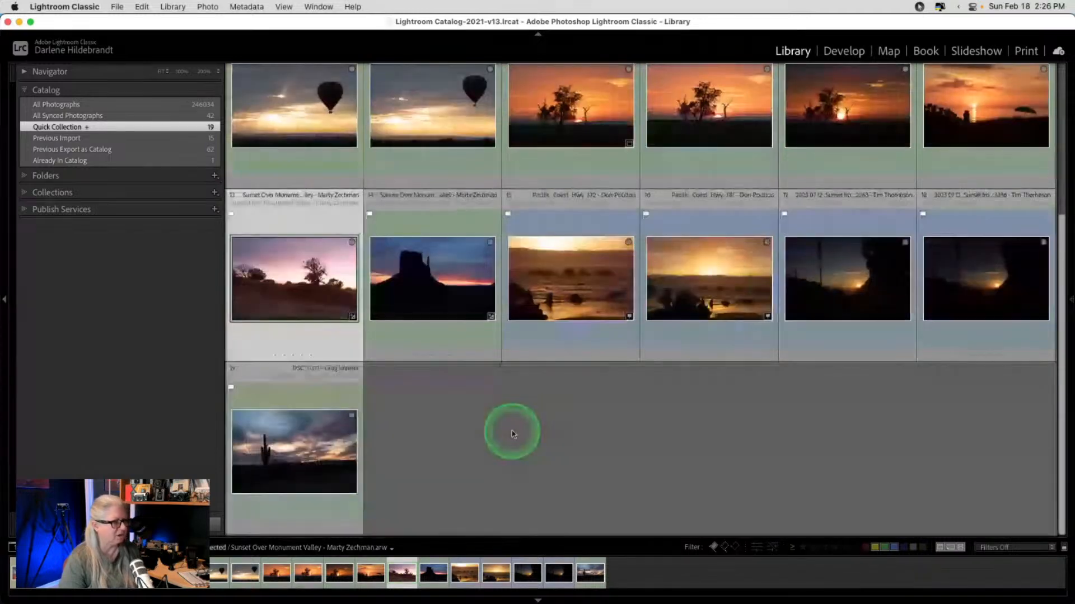
double_click(554, 312)
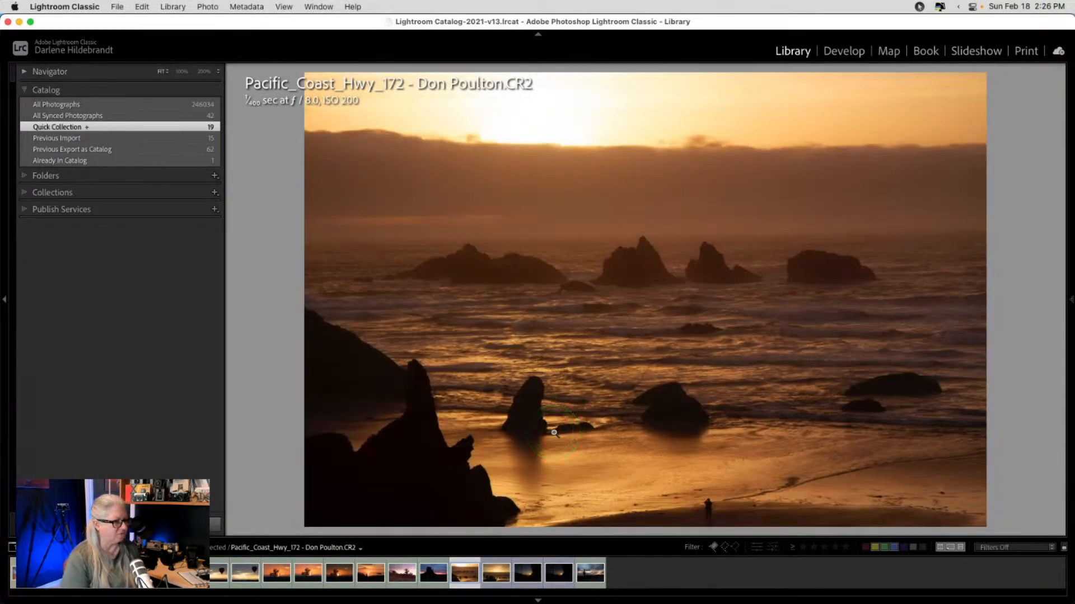
key(Right)
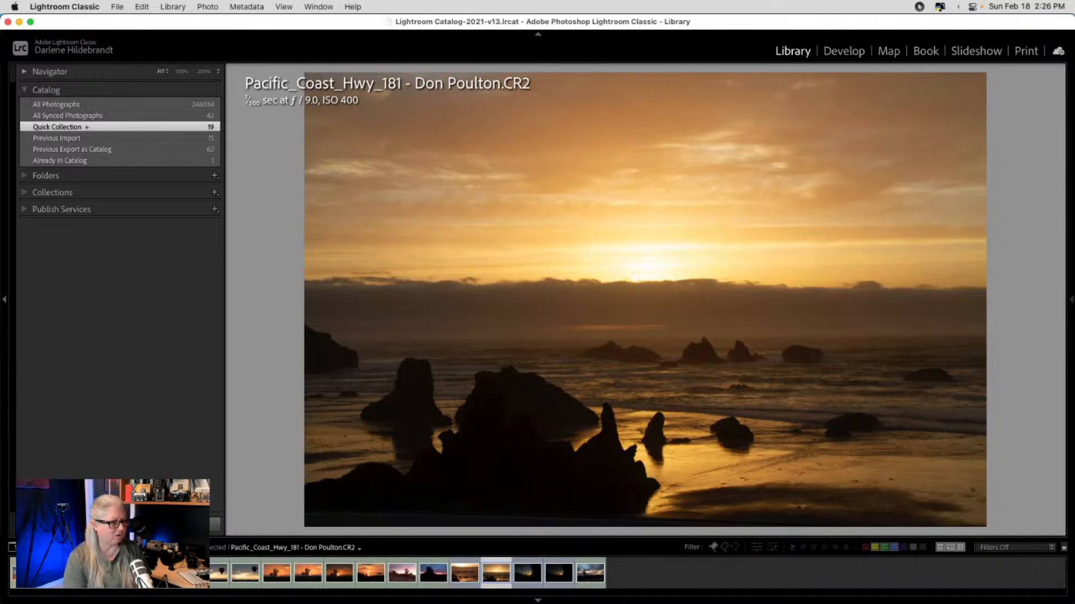
key(Left)
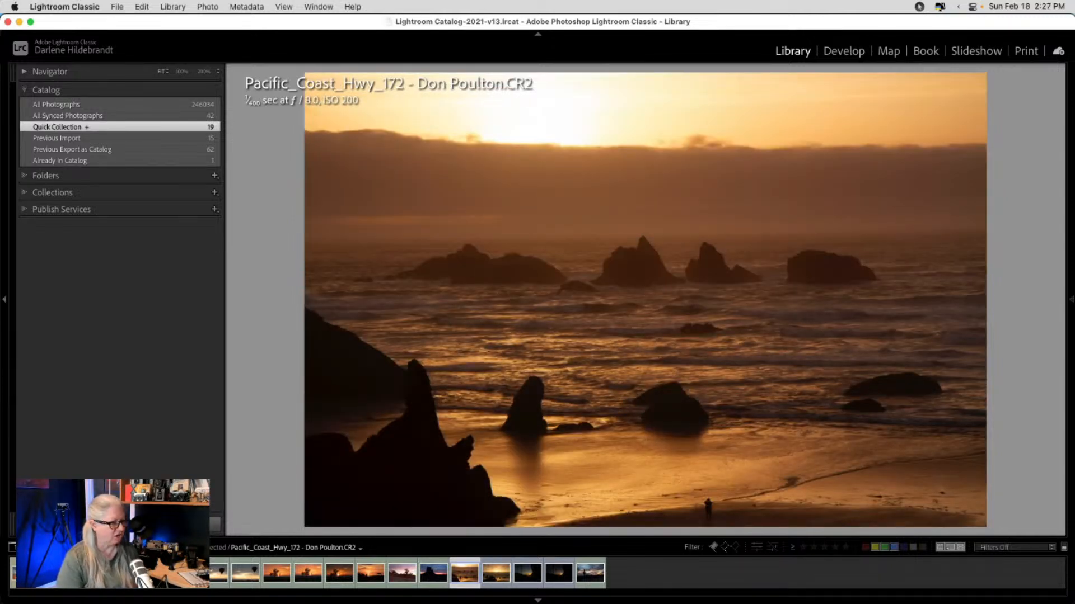
click(709, 513)
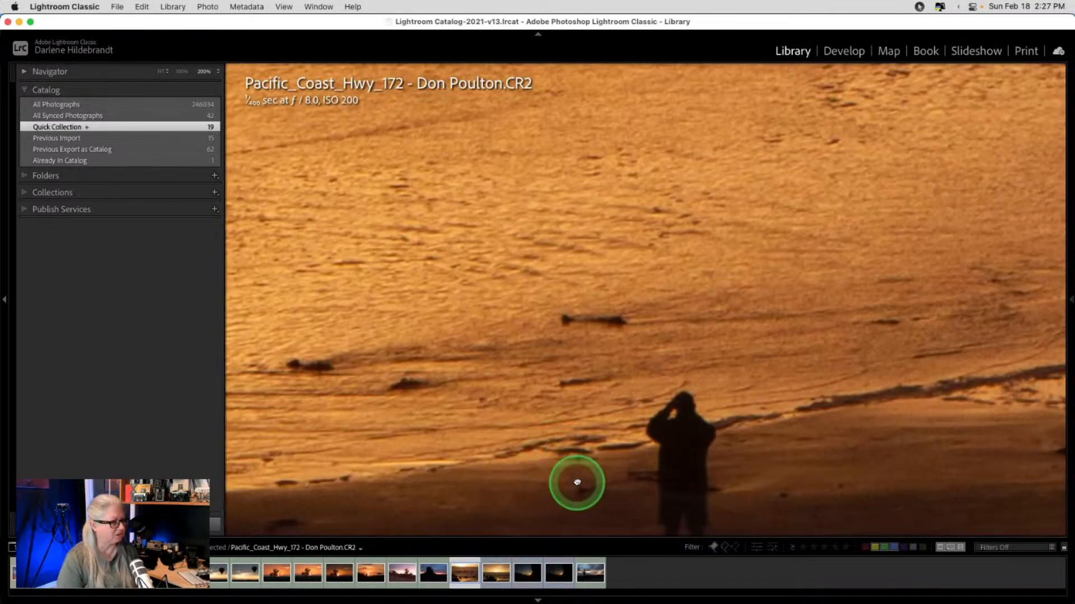
drag(577, 482, 629, 415)
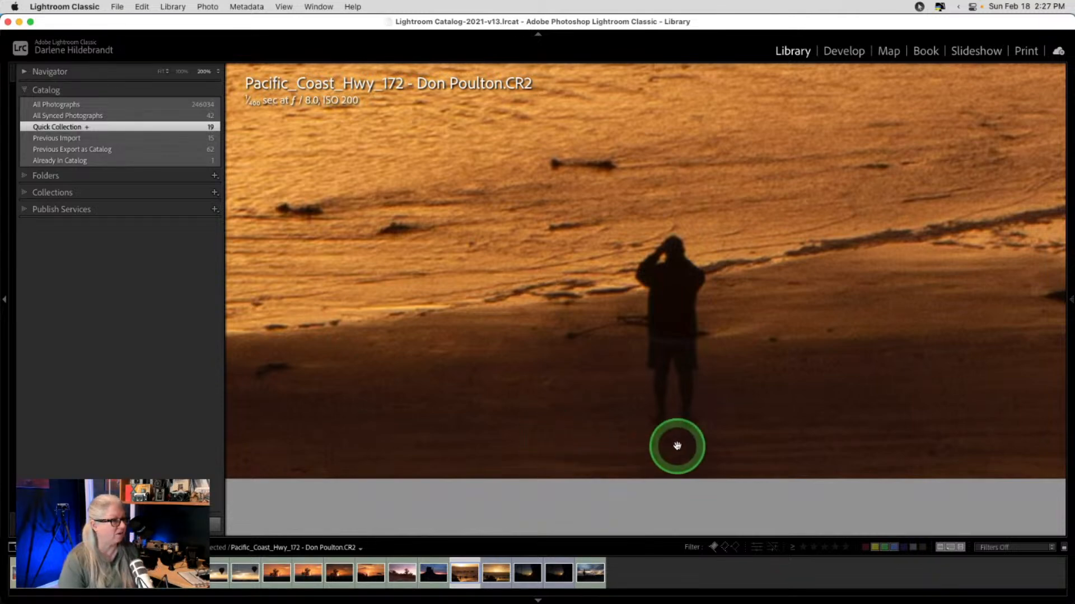
click(552, 421)
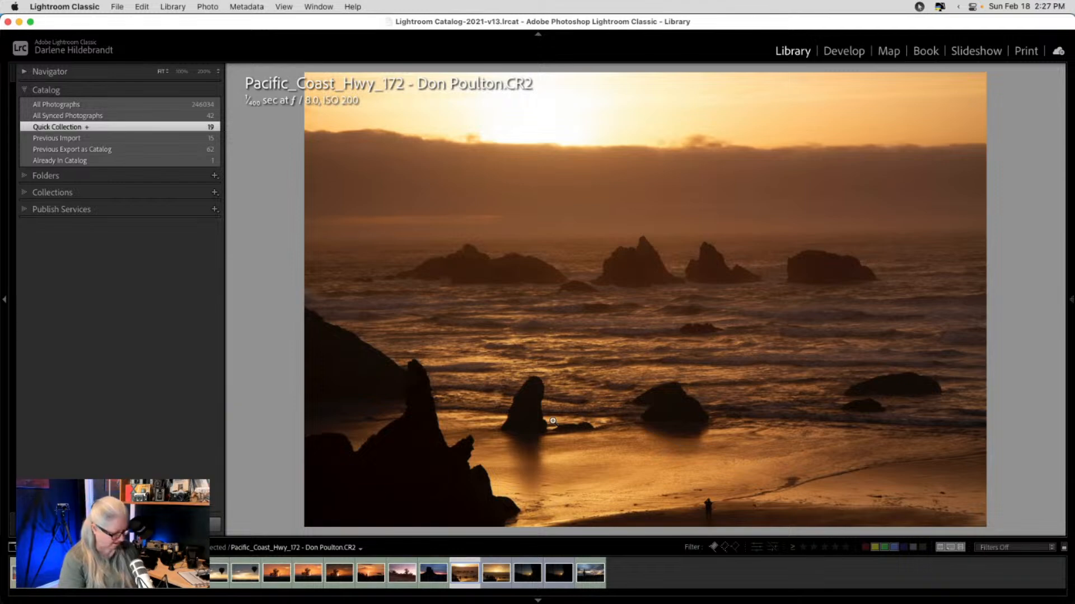
- Inspect Pacific_Coast_Hwy_181's sand at 200%, then advance to the Chisos Mountains sunset
key(Right)
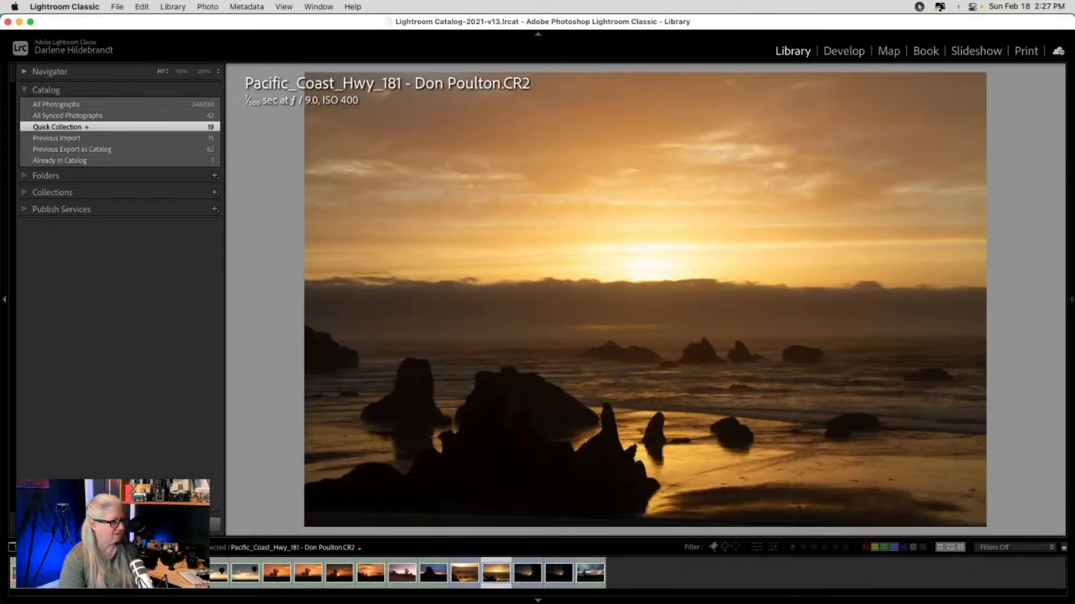
click(795, 512)
drag(828, 509, 702, 418)
click(702, 418)
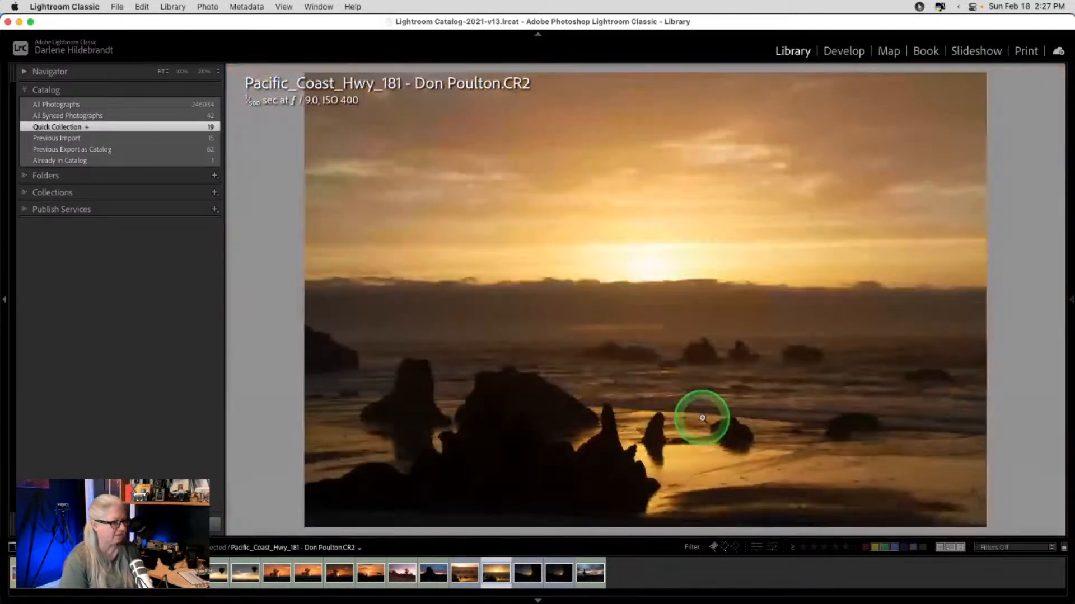
key(Right)
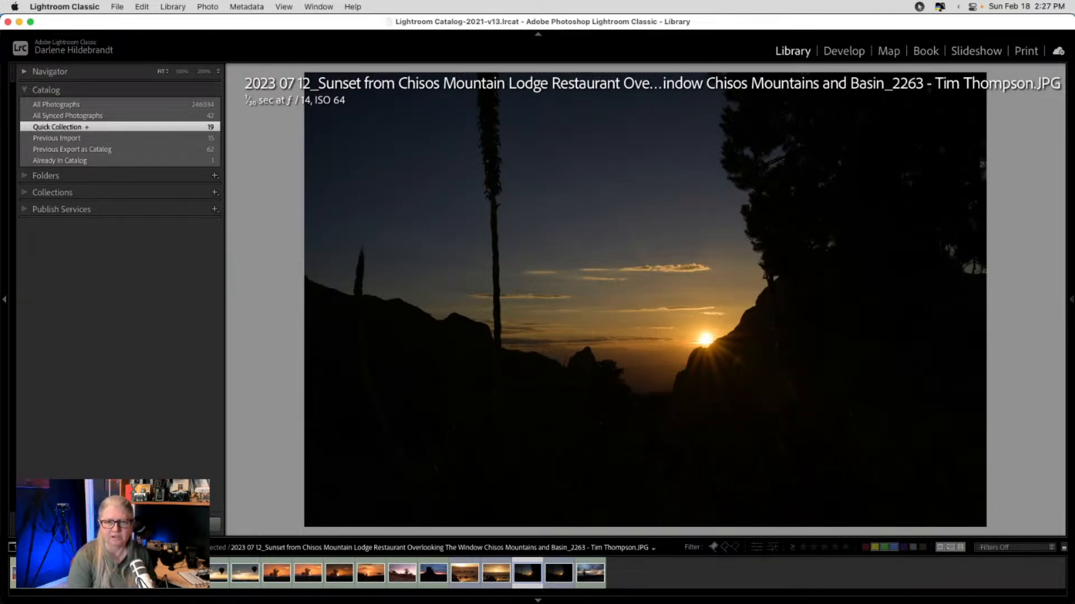
- Compare the brighter and darker Chisos Mountains sunsets full-size and advance to the next photo
key(Right)
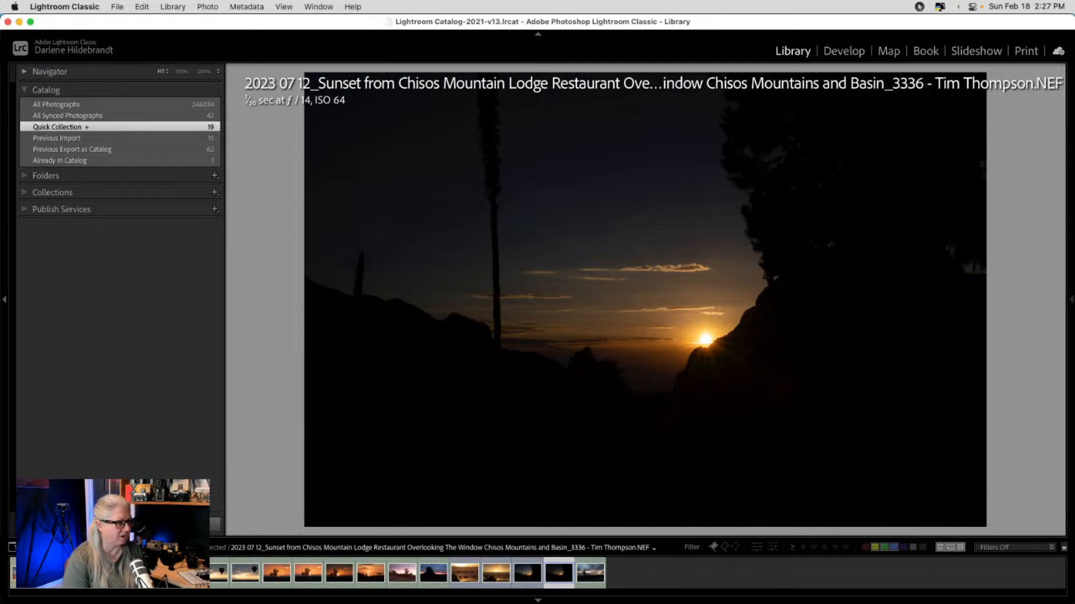
key(Left)
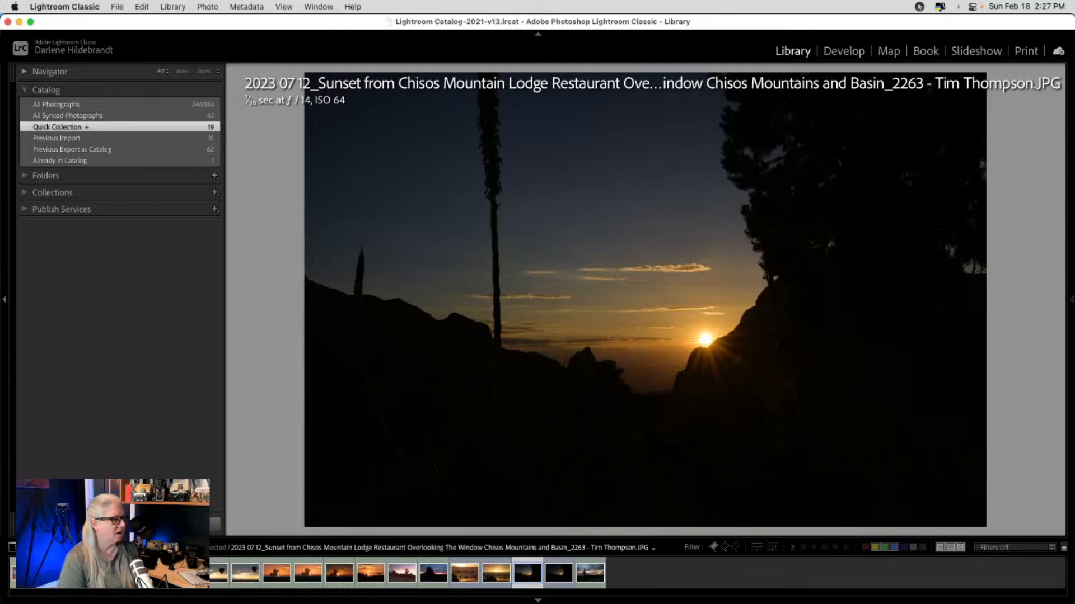
key(Right)
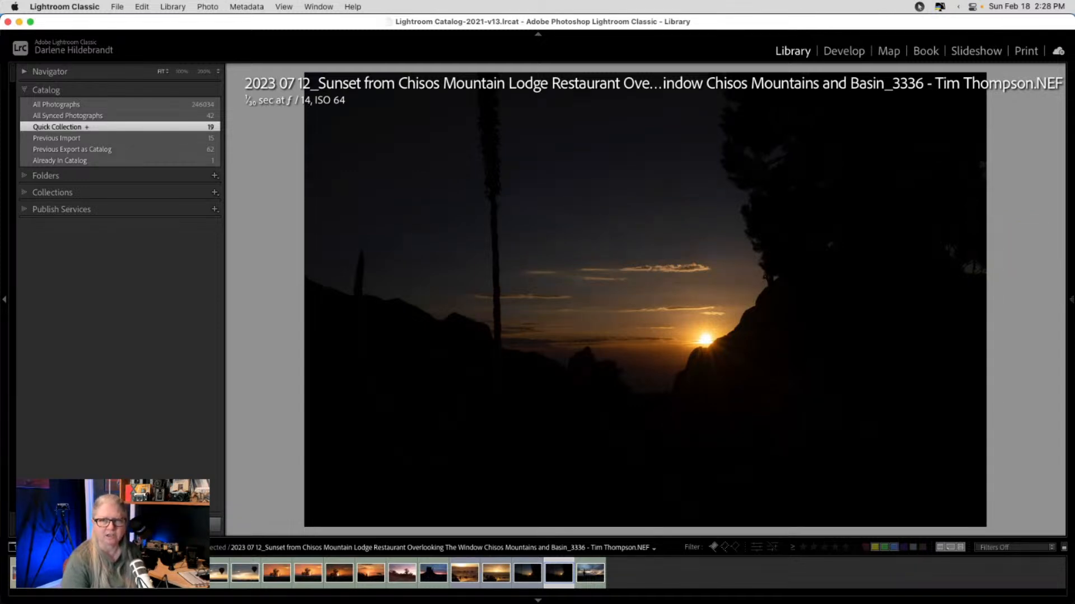
key(super+Tab)
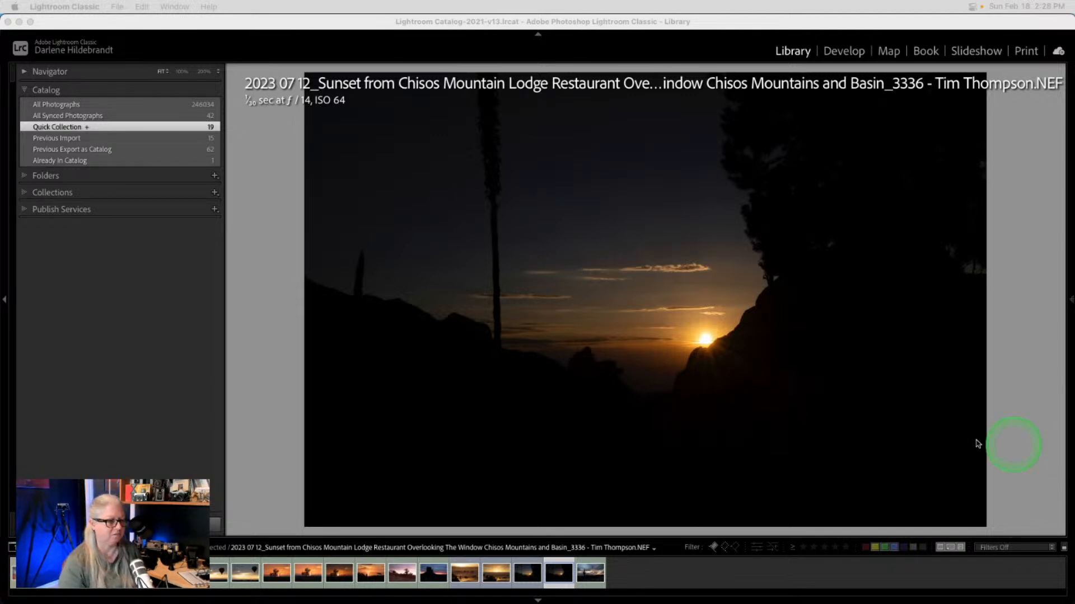
click(1016, 424)
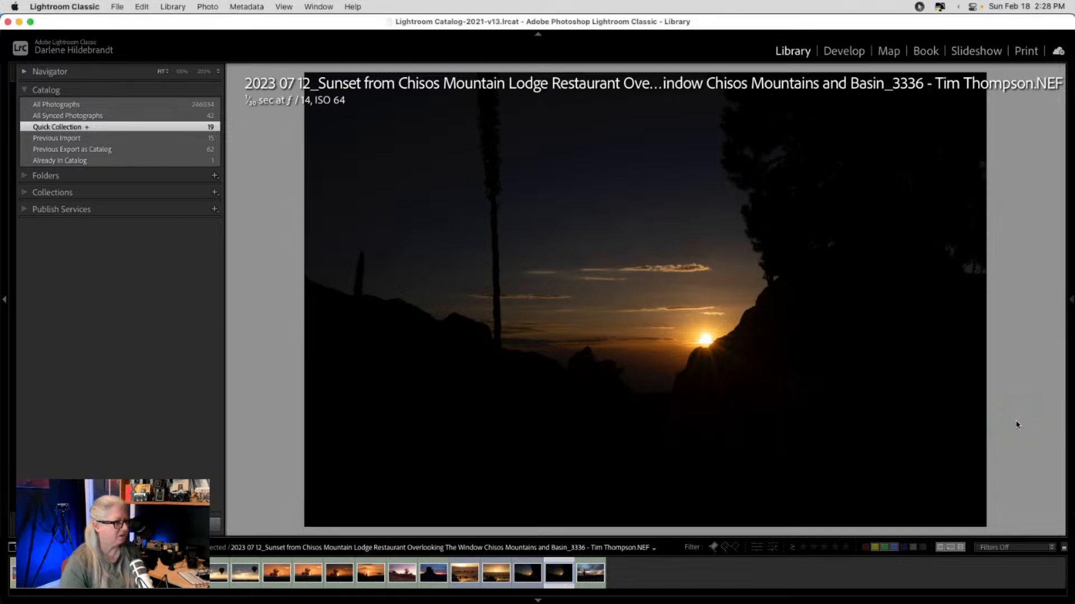
- Compare DSC_8107 and the two neighbouring tree sunsets in Survey view, then open DSC_8107 in Develop
key(g)
scroll(799, 372, up, 3)
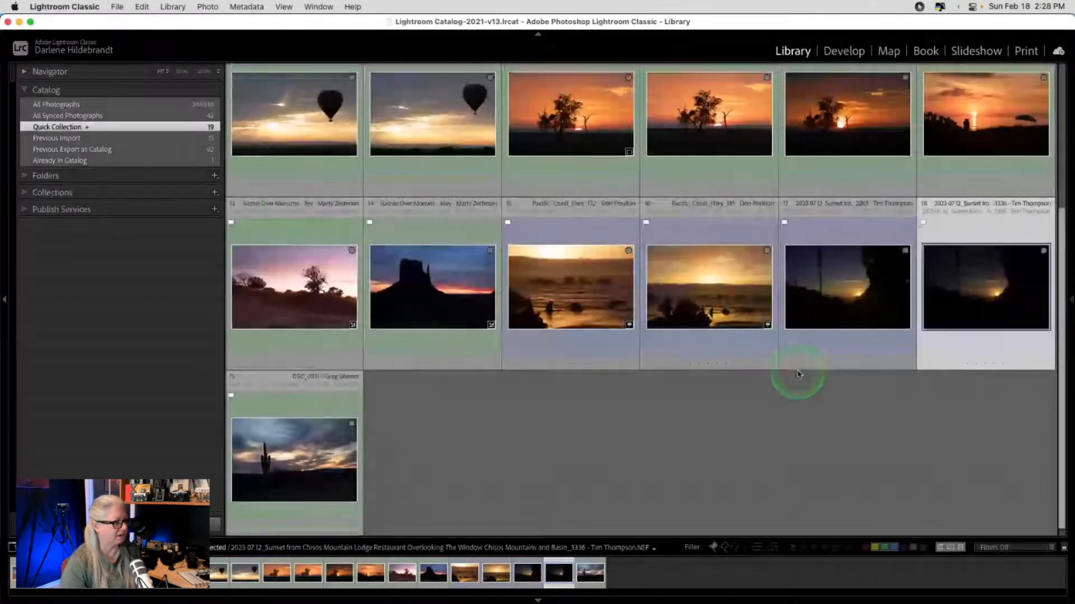
scroll(799, 374, up, 2)
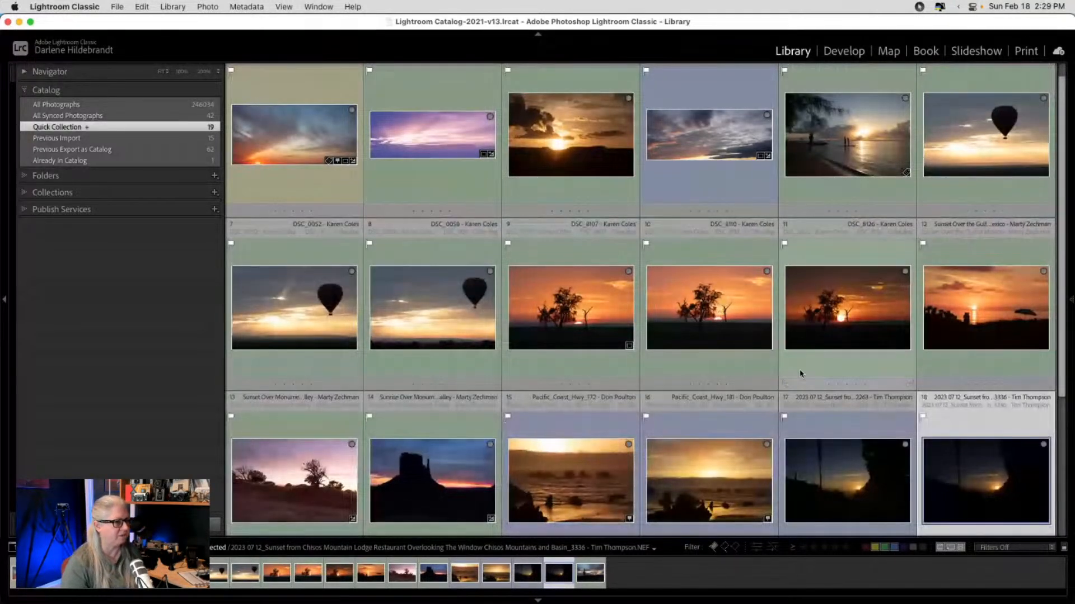
click(564, 339)
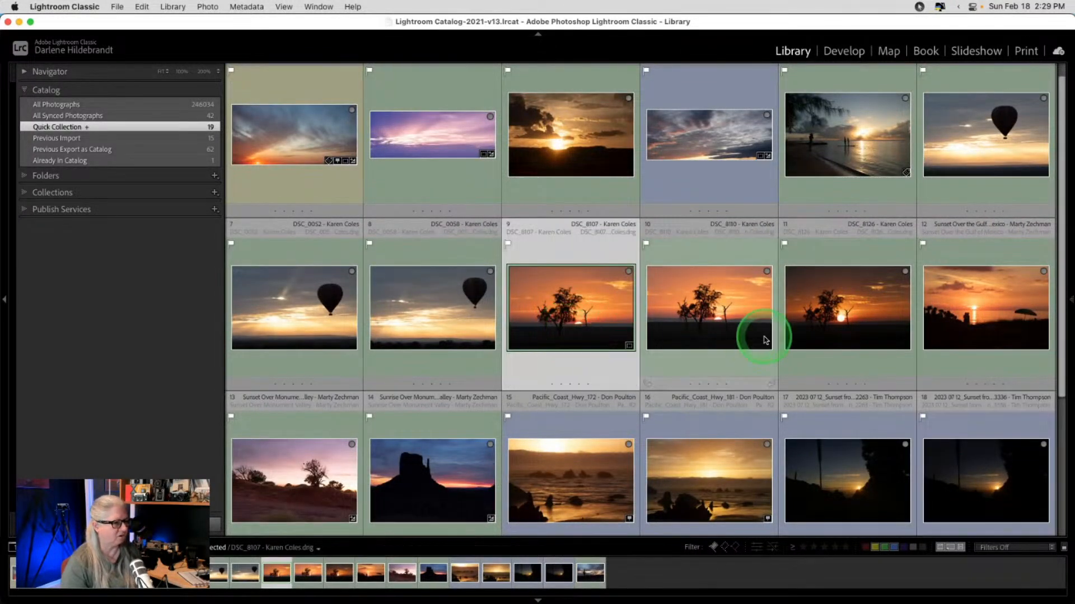
shift+click(829, 335)
key(n)
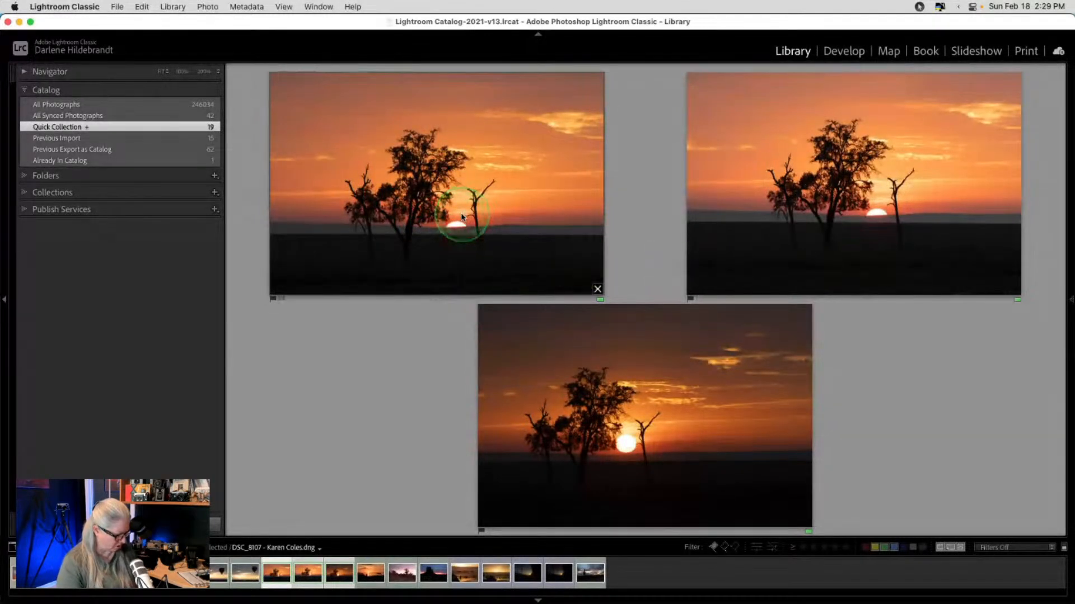
key(g)
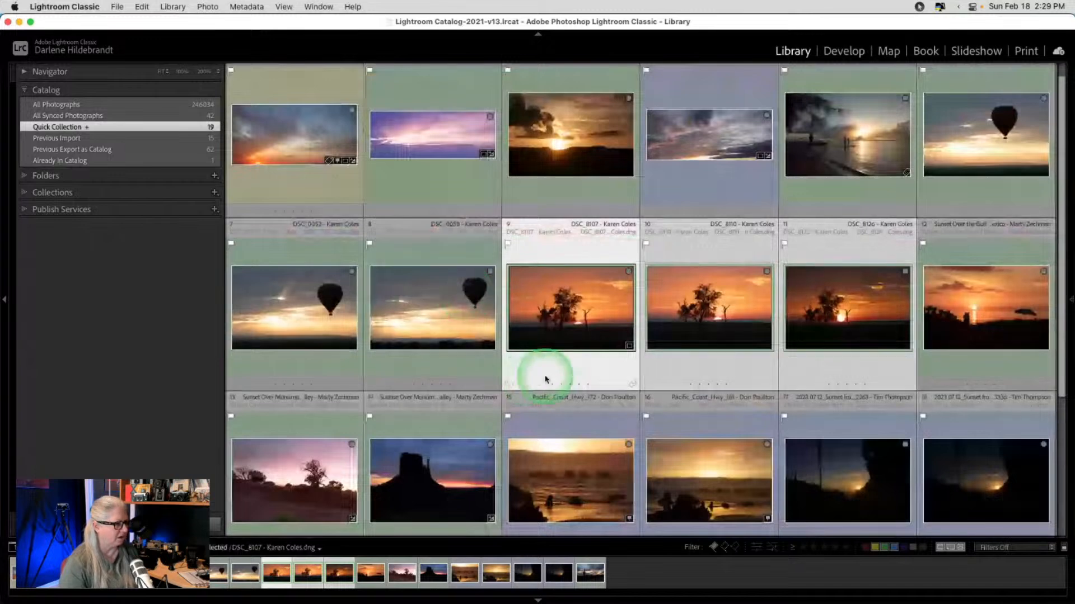
key(d)
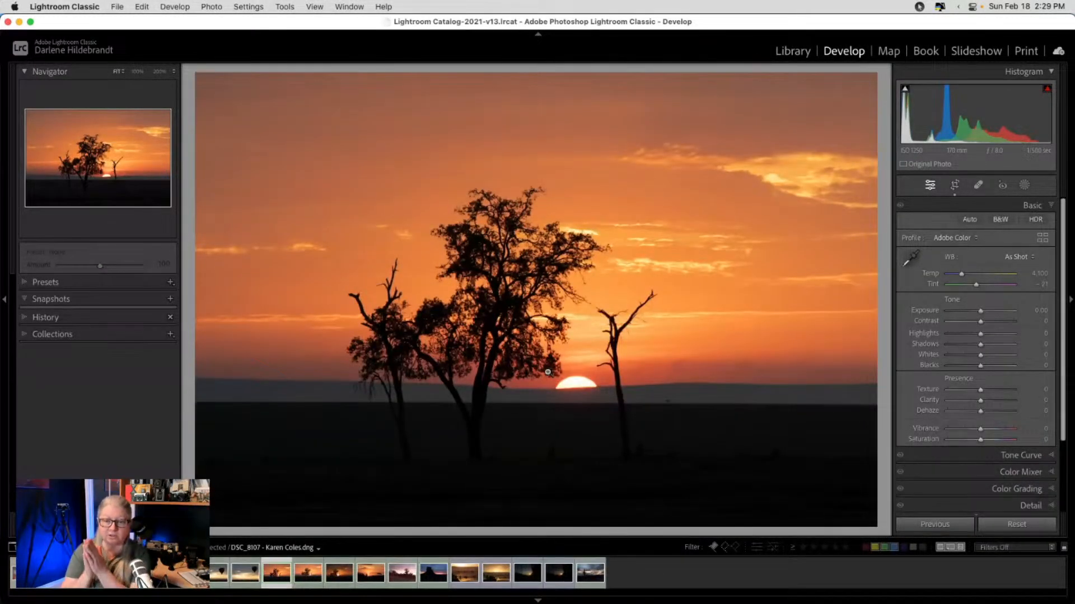
- Preview the Camera Landscape profile, close the Profile Browser, and reset the develop settings
click(692, 345)
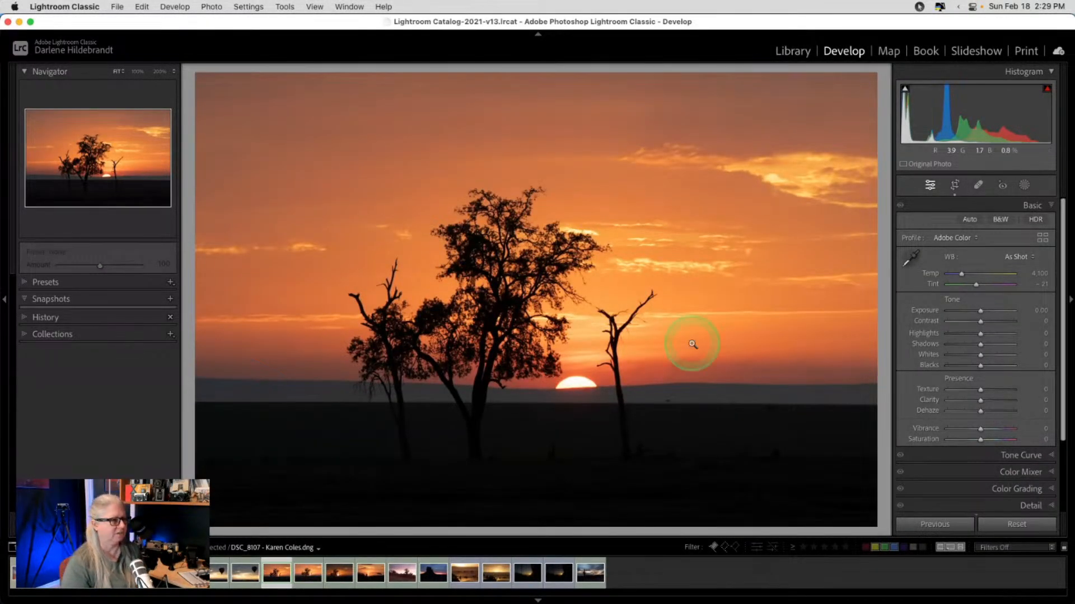
click(1039, 241)
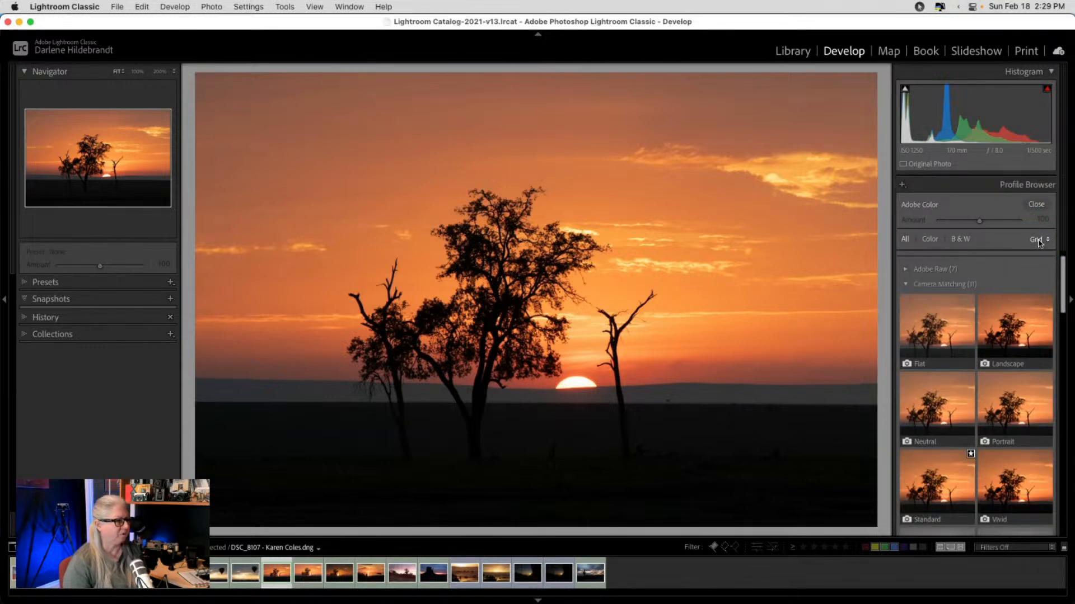
click(1011, 312)
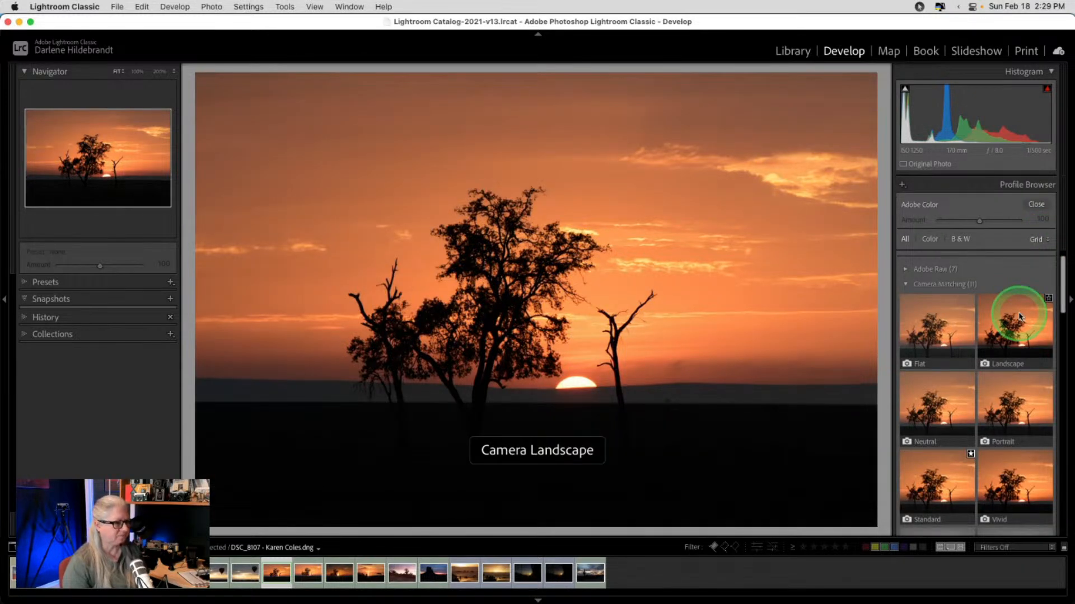
click(1036, 205)
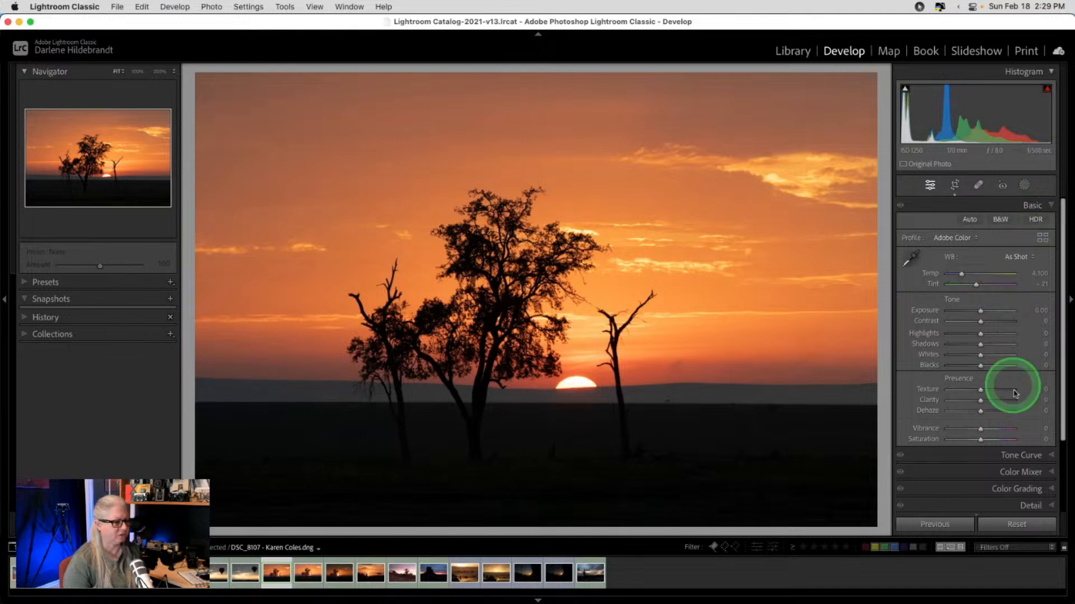
click(1015, 523)
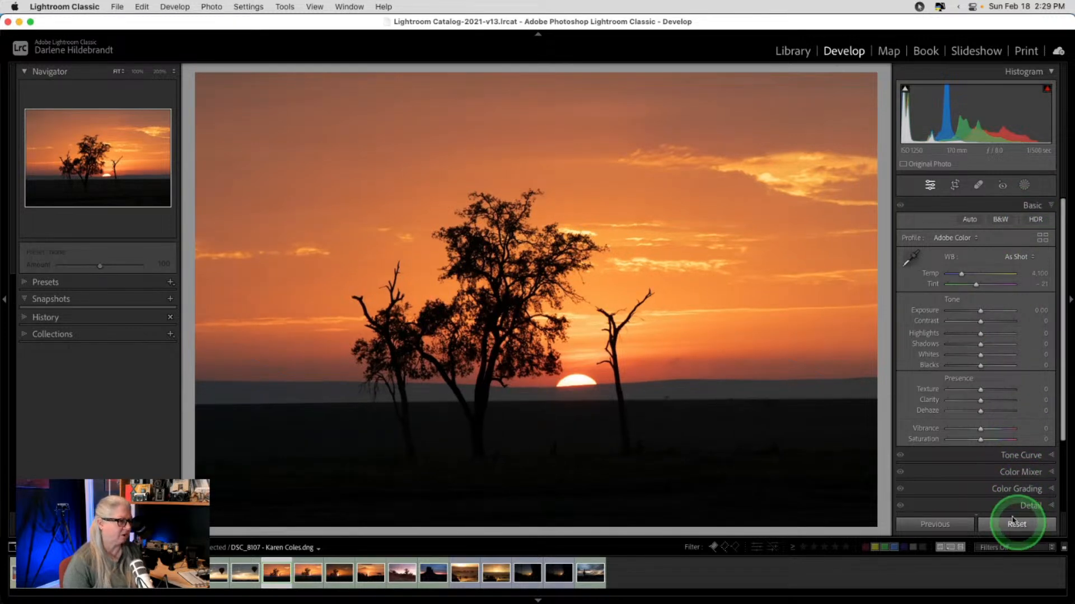
- Apply the Landscape profile from the Camera Matching group
click(1042, 238)
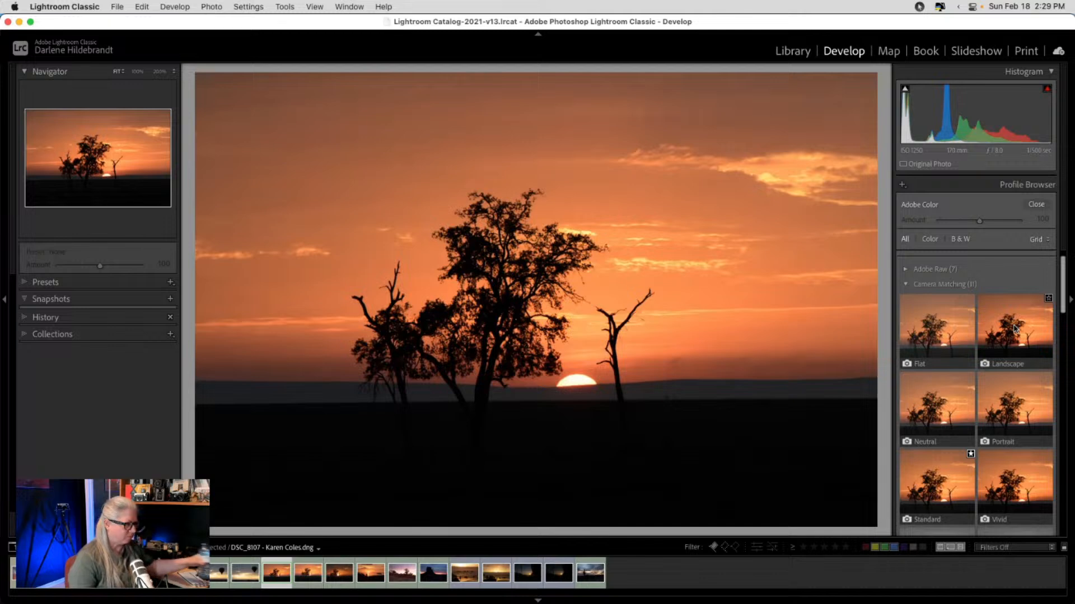
click(1014, 279)
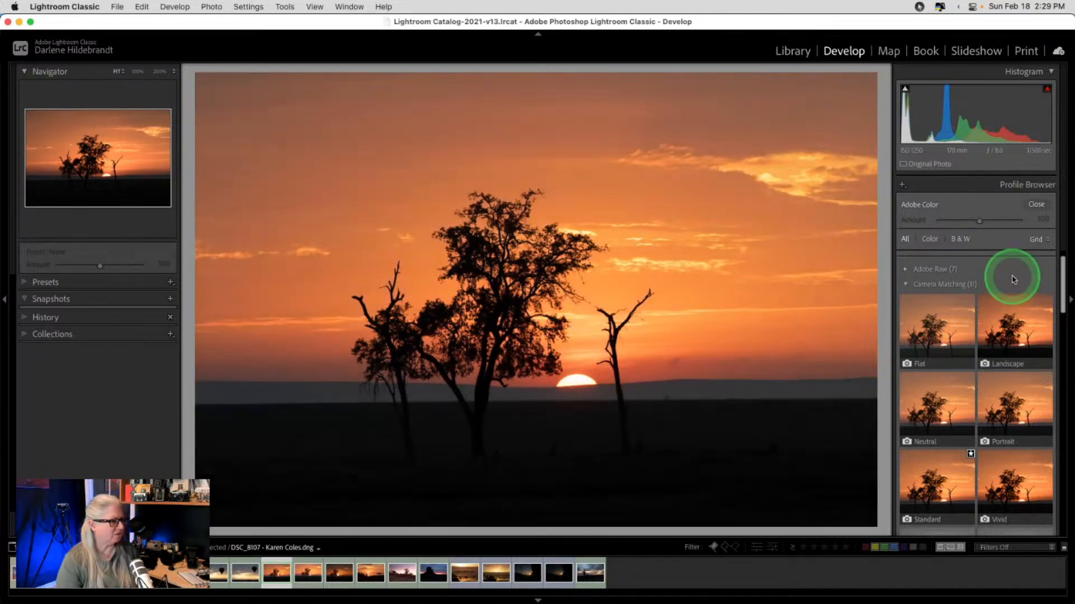
click(1016, 324)
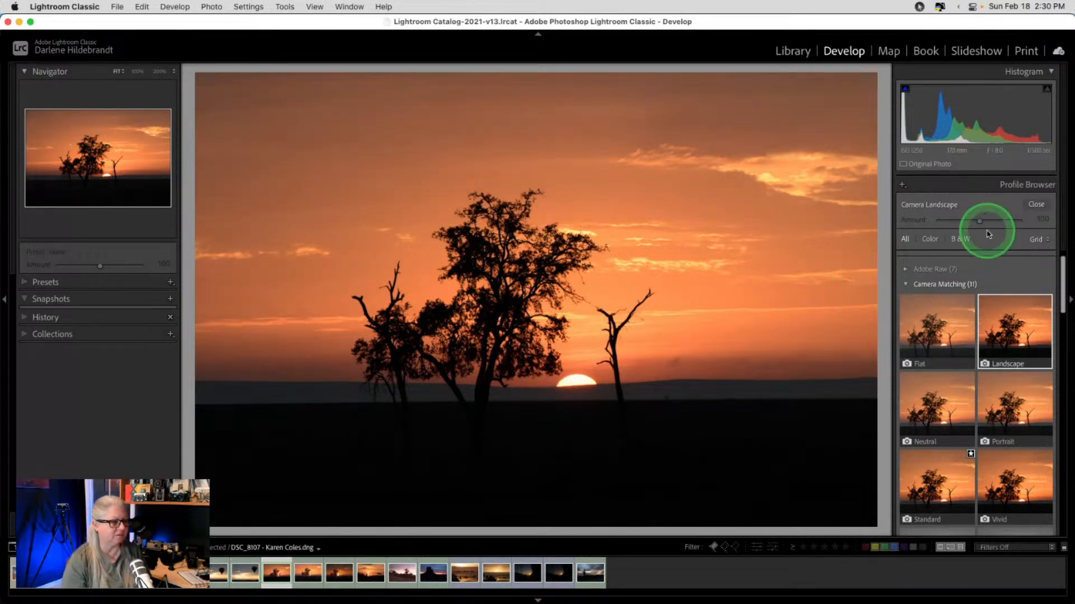
- Raise Whites to +39 and lower Blacks to -19 while watching clipping, then compare with the original
click(1035, 205)
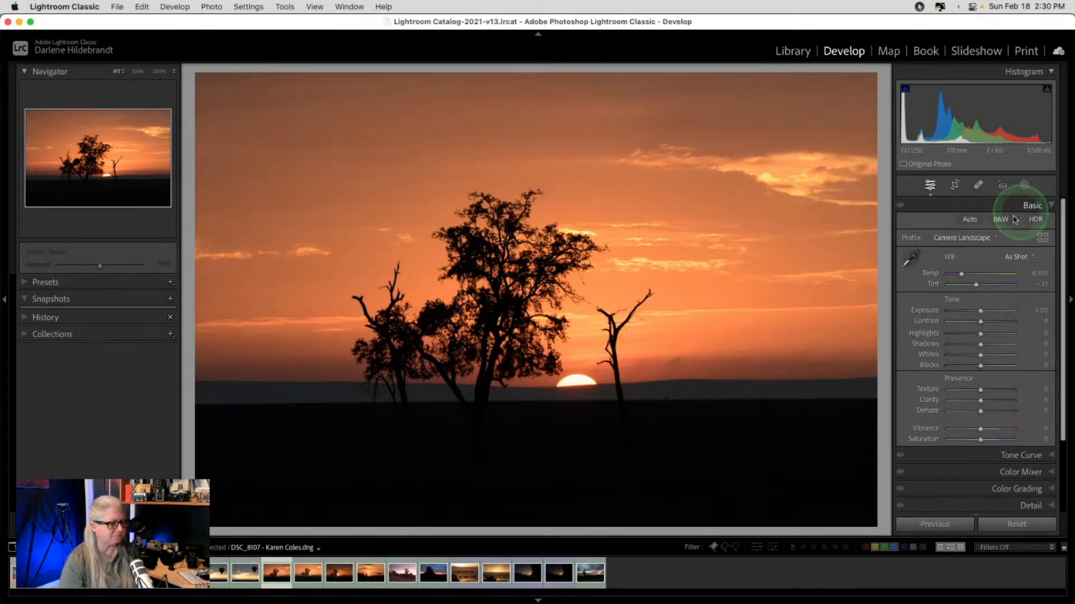
shift+double_click(931, 357)
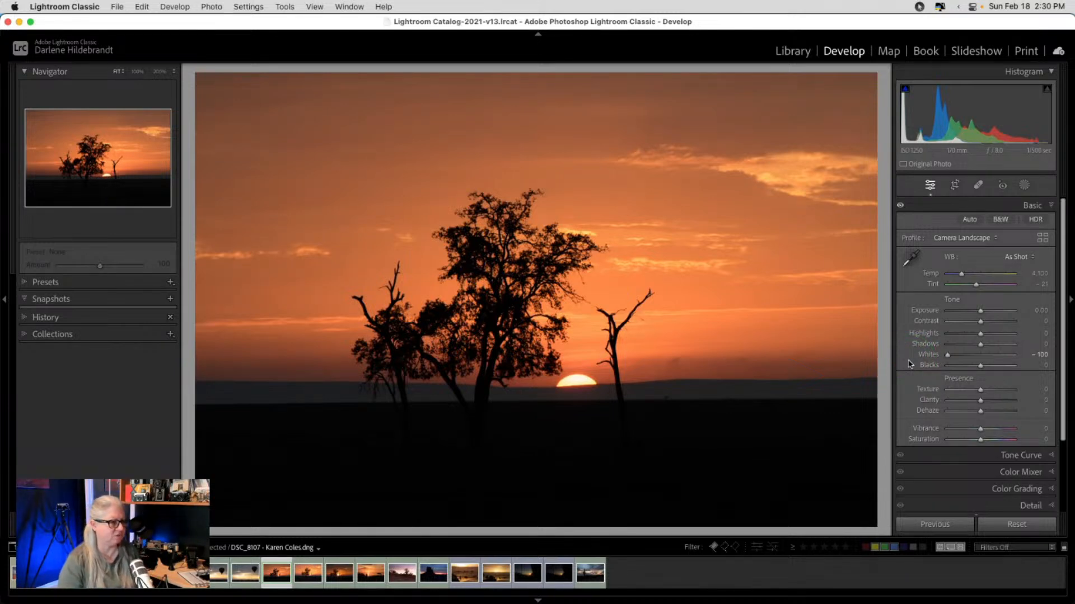
alt+click(979, 357)
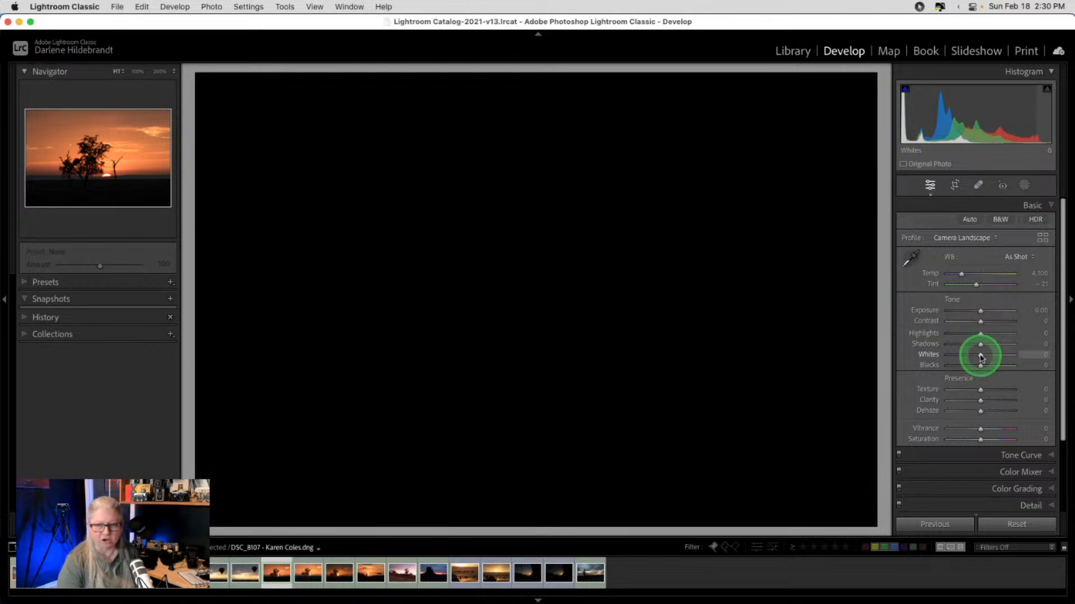
drag(980, 357, 995, 357)
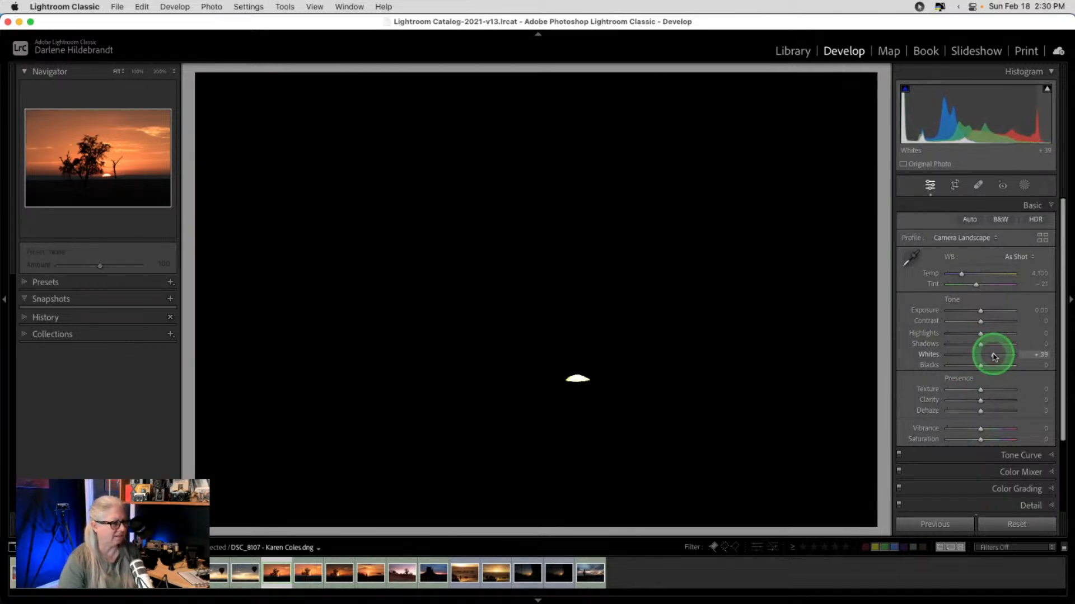
drag(994, 358, 993, 357)
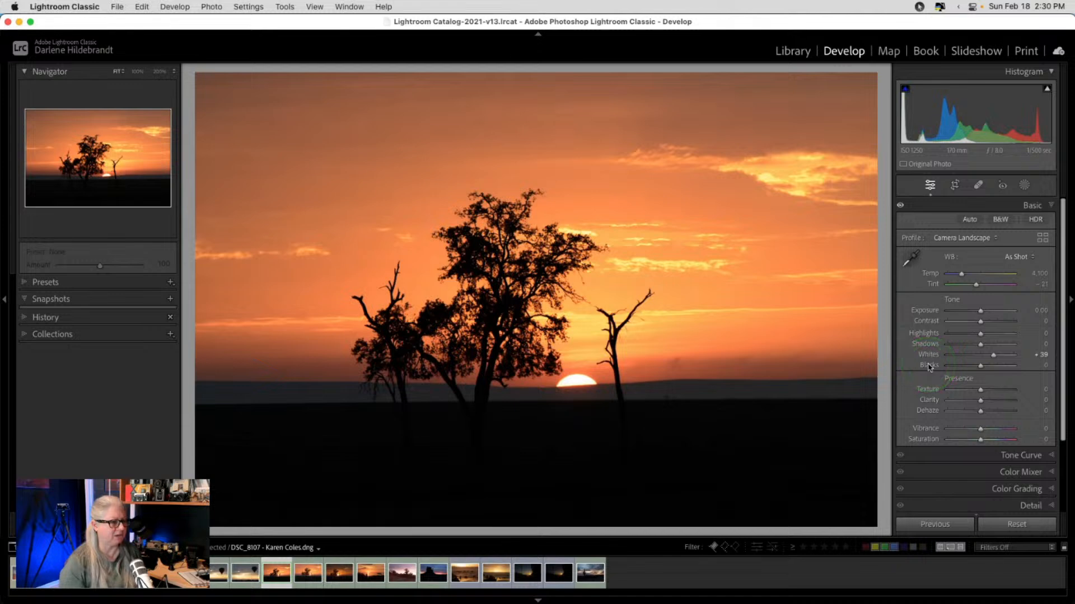
alt+click(980, 367)
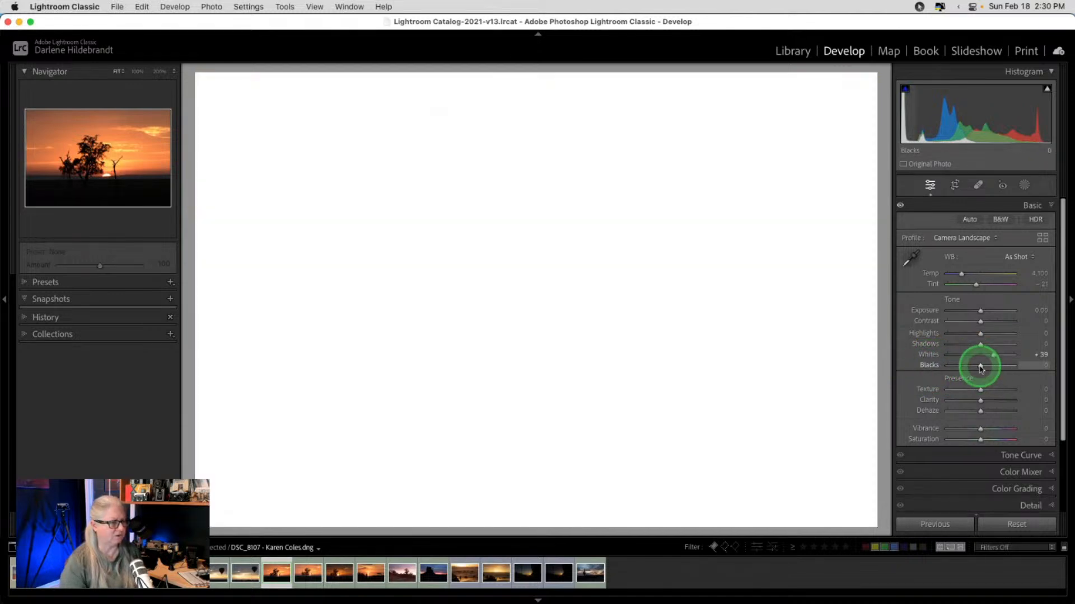
drag(978, 369, 974, 368)
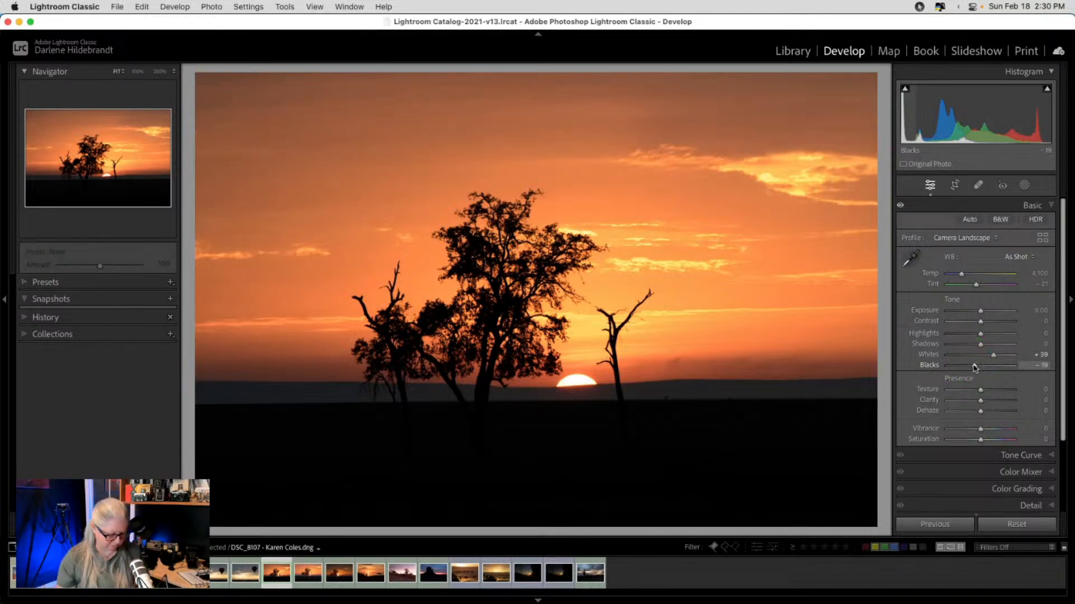
key(backslash)
key(backslash)
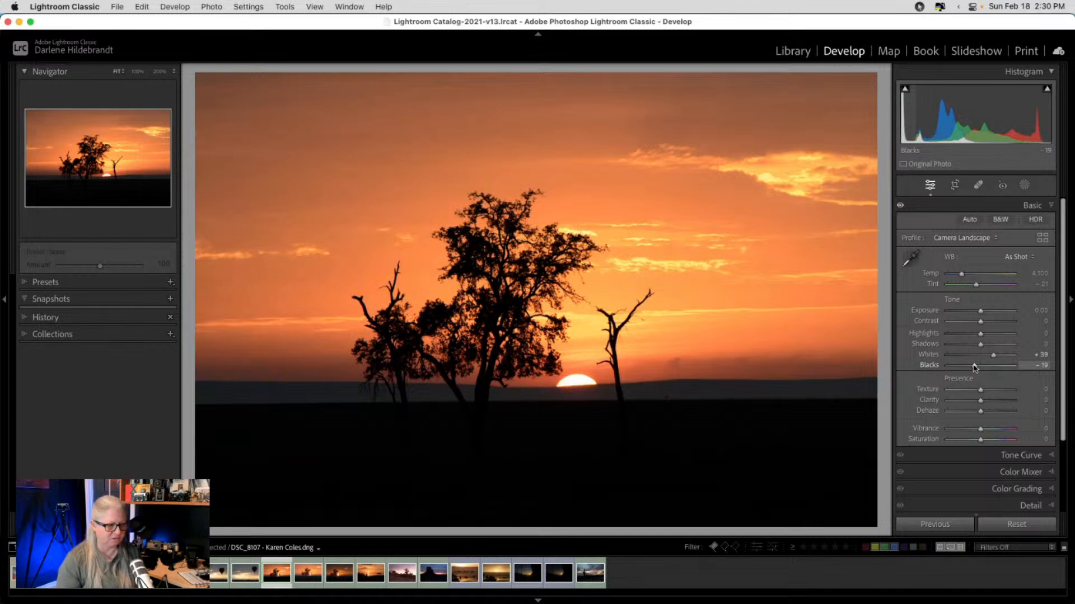
- Auto-straighten the tree sunset by 0.47° with the Crop tool
key(r)
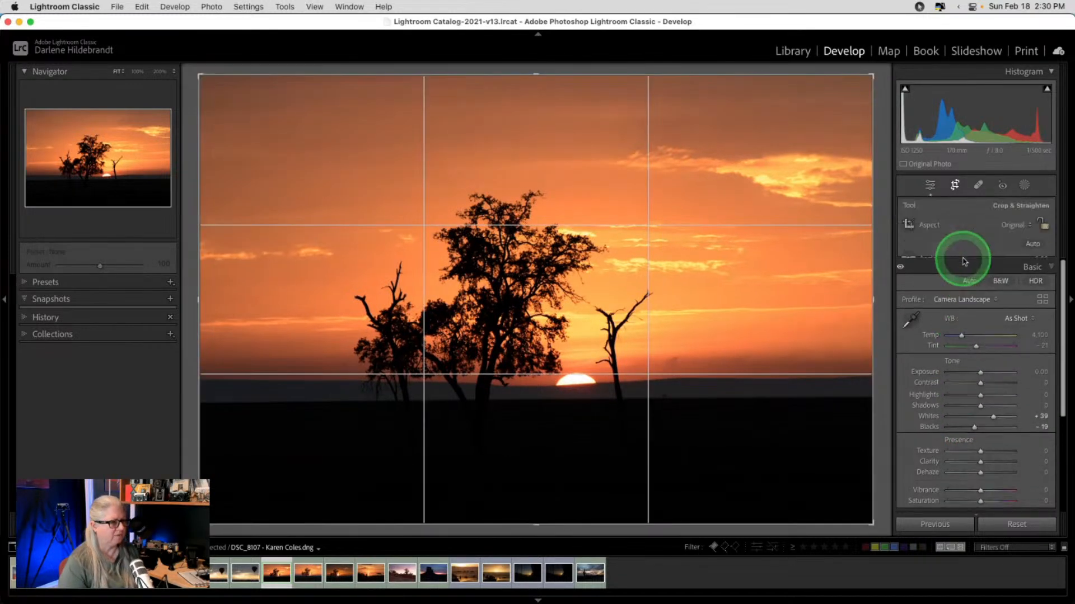
click(1031, 246)
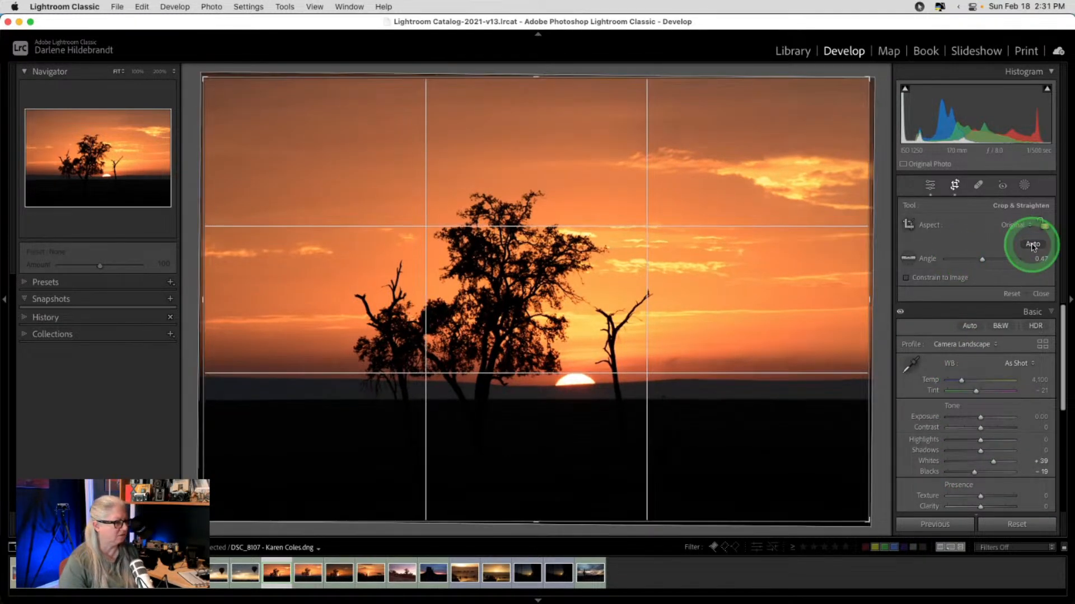
key(r)
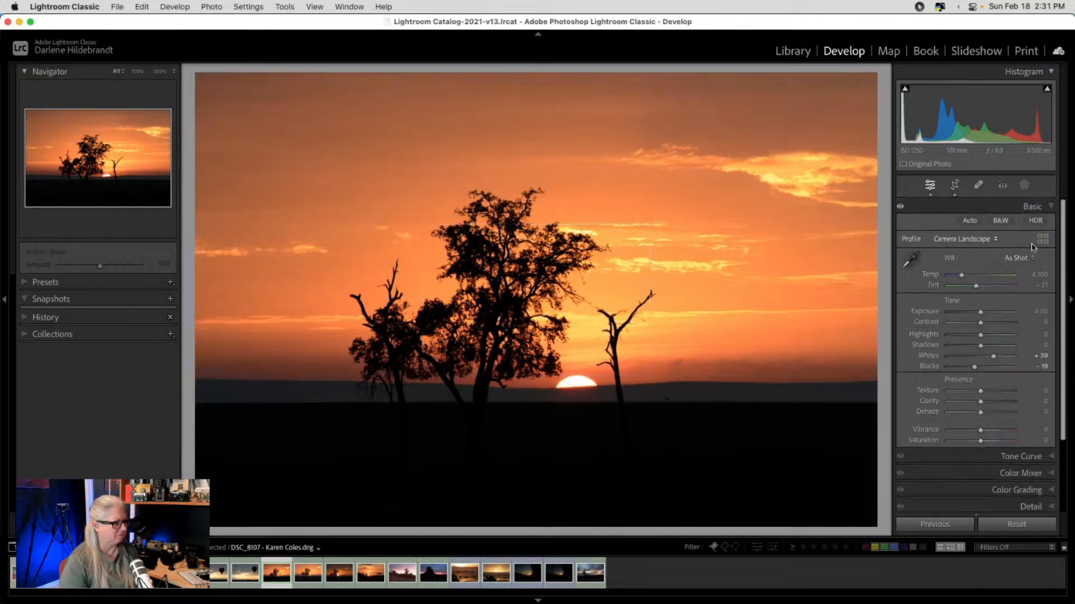
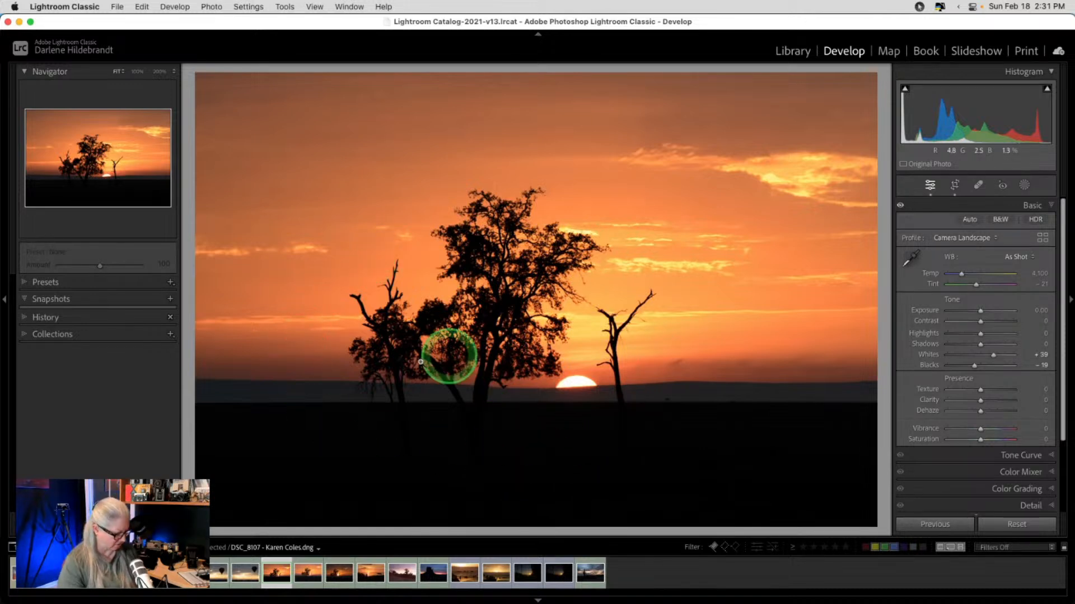
- Tighten the crop by pulling in the bottom-left corner, then apply it
key(r)
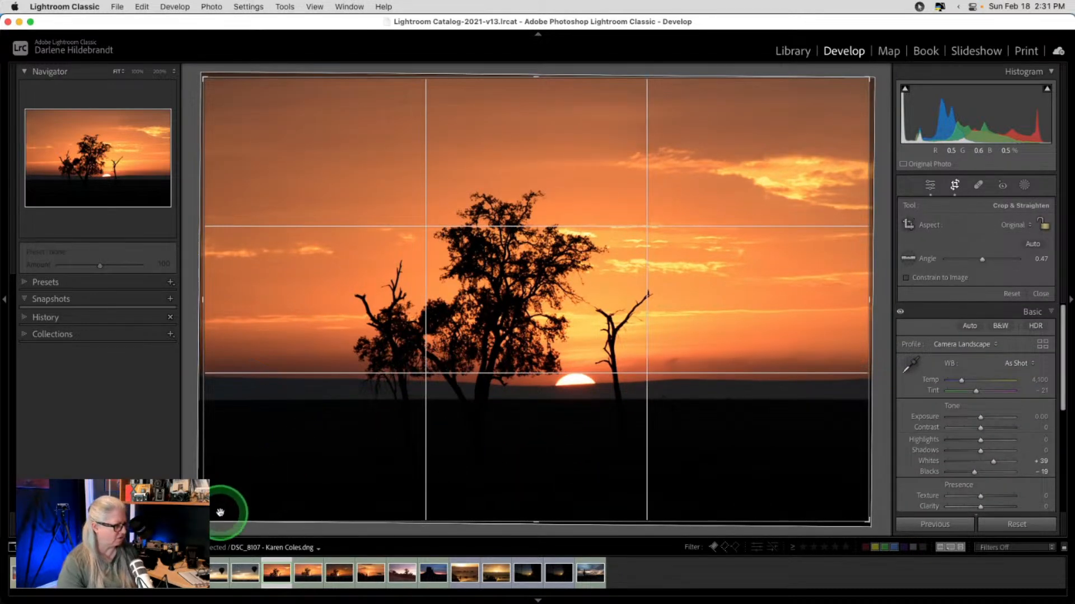
drag(206, 520, 233, 513)
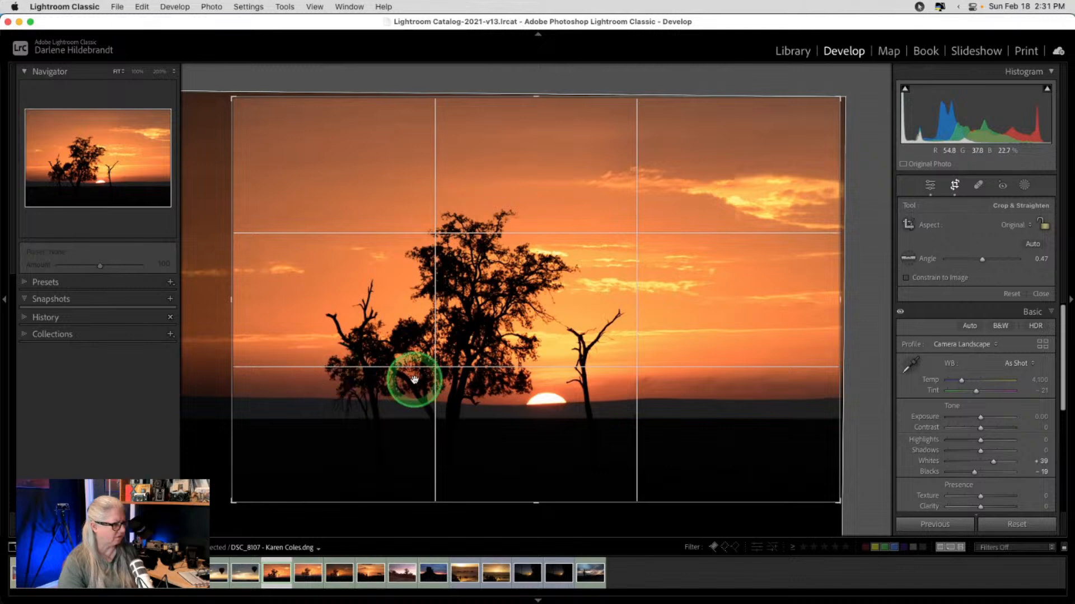
key(Return)
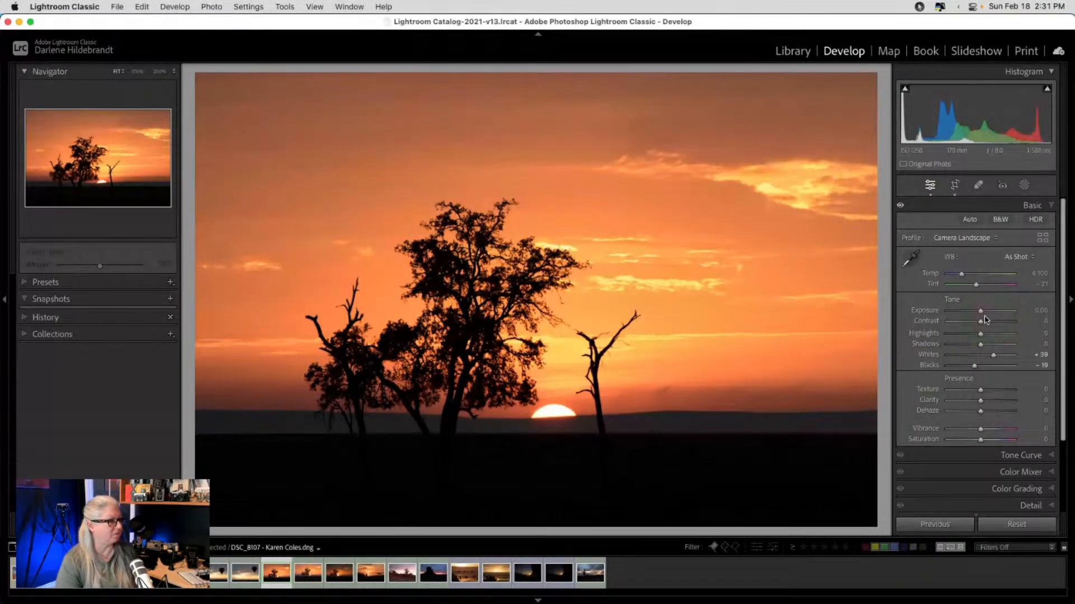
- Zoom to 200% on the tree branches and enable Remove Chromatic Aberration in Lens Corrections
click(511, 355)
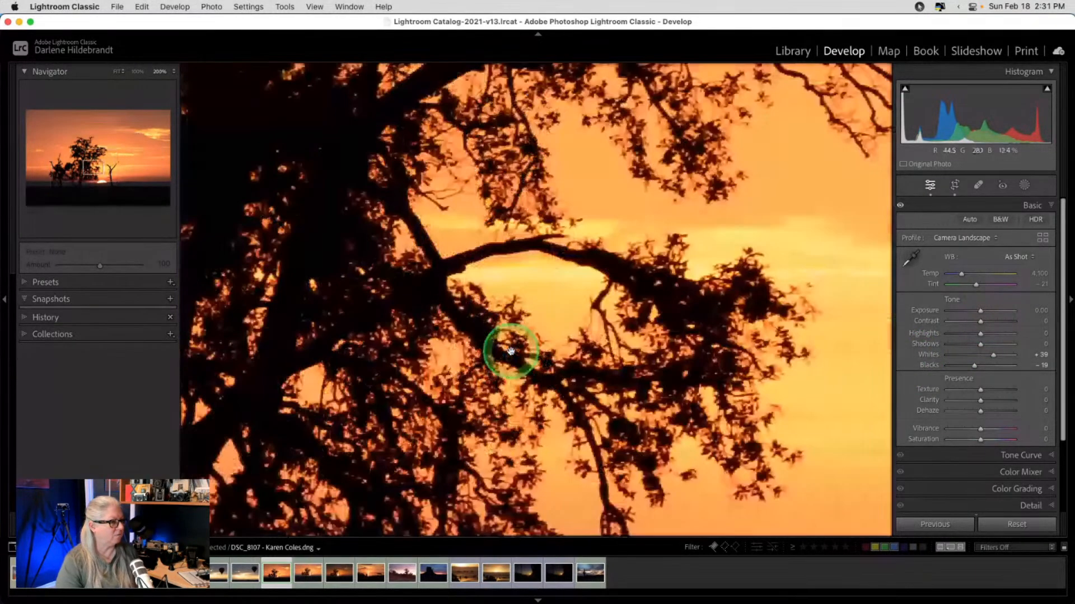
click(931, 403)
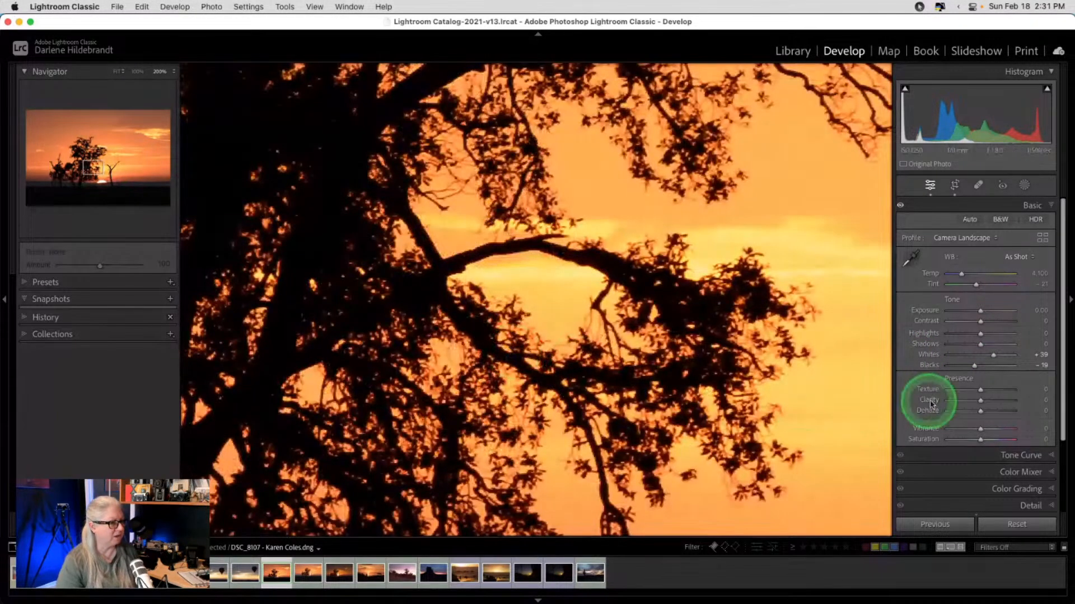
scroll(931, 403, down, 3)
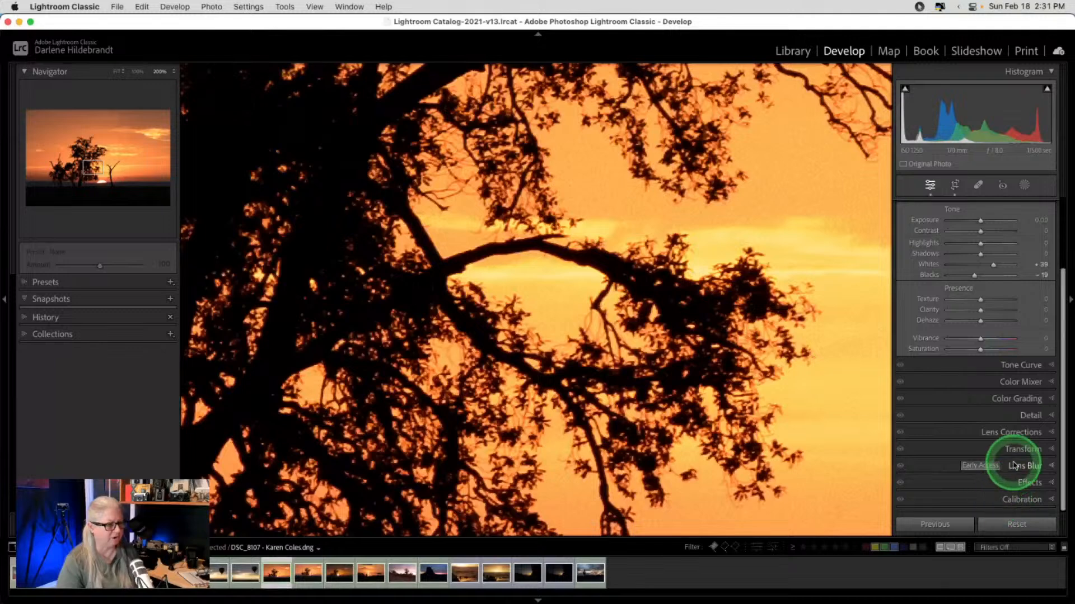
click(1018, 434)
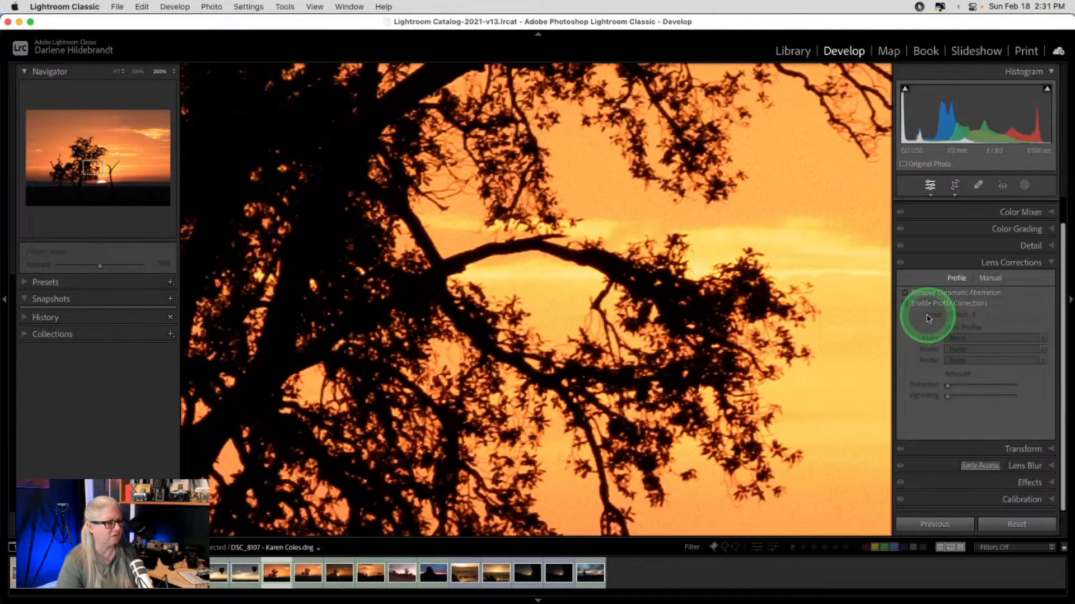
click(905, 293)
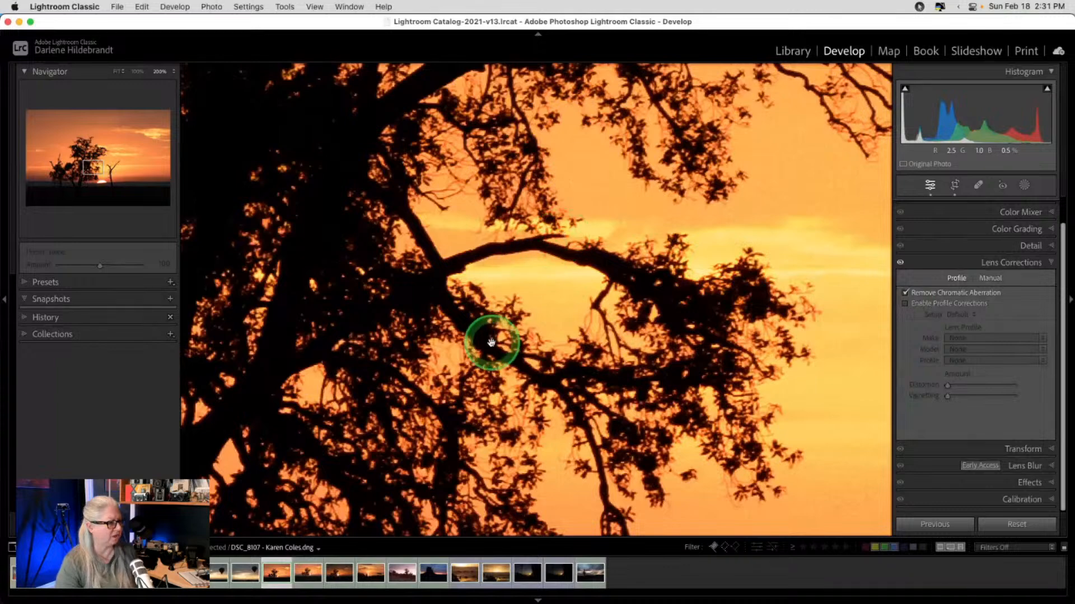
- Check the Manual defringe settings at 100%, then zoom back out to the whole sunset
click(563, 231)
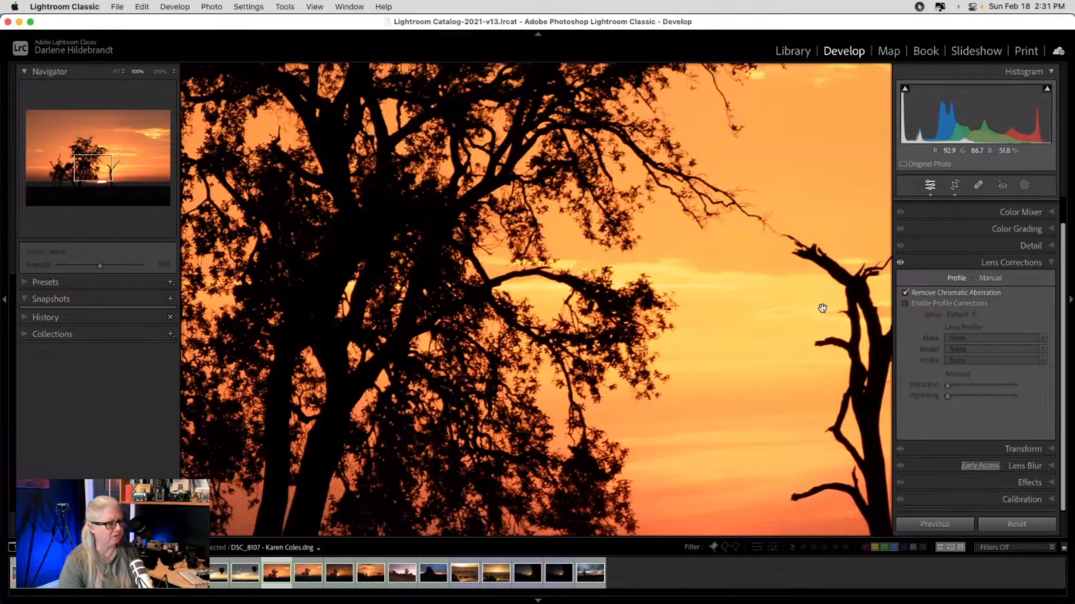
click(989, 279)
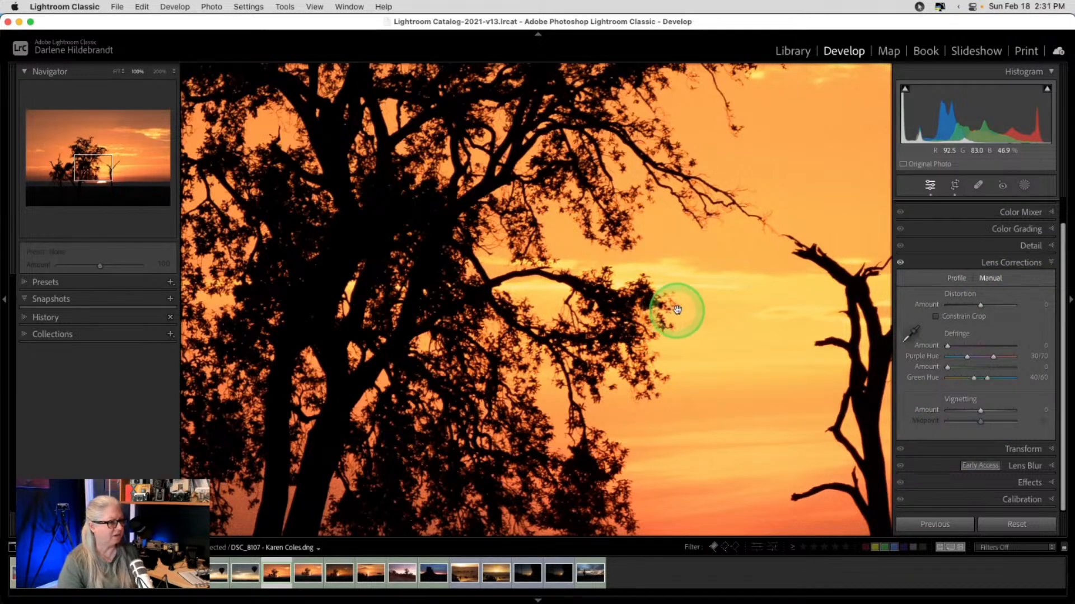
scroll(792, 386, right, 5)
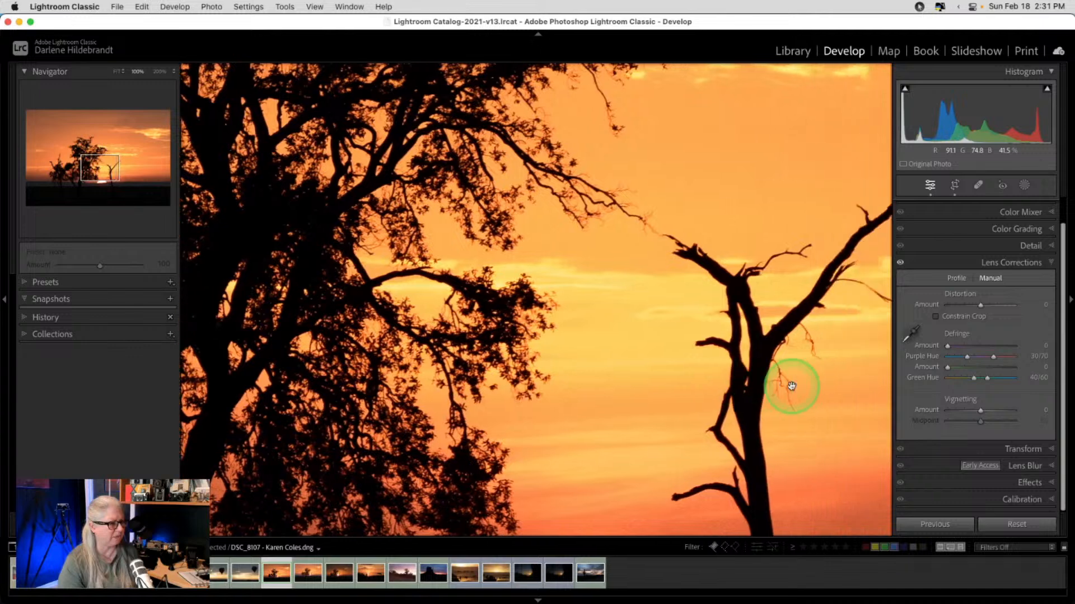
scroll(791, 387, right, 2)
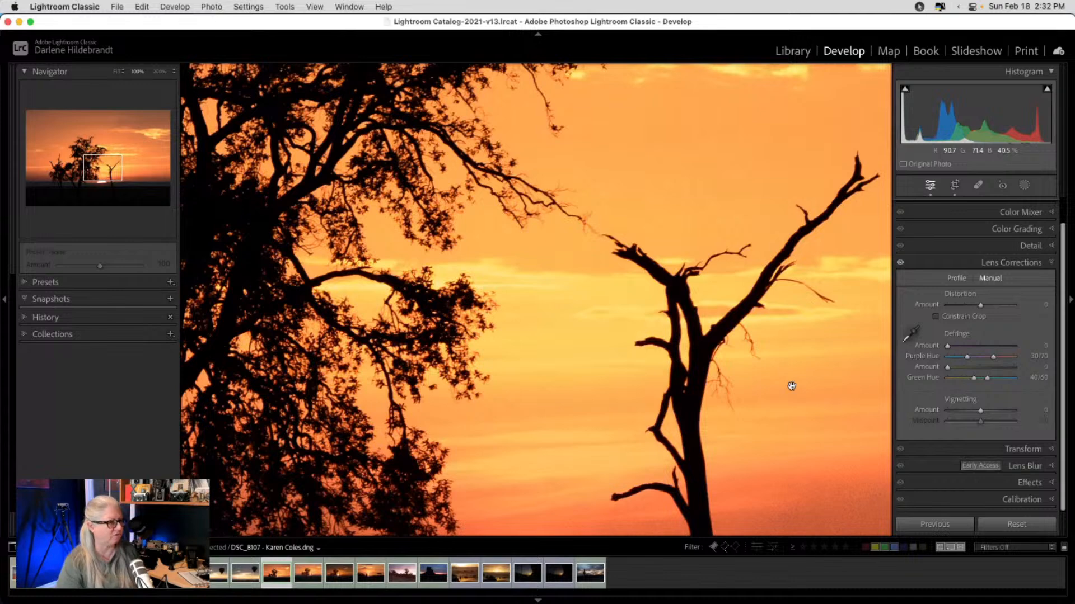
click(792, 386)
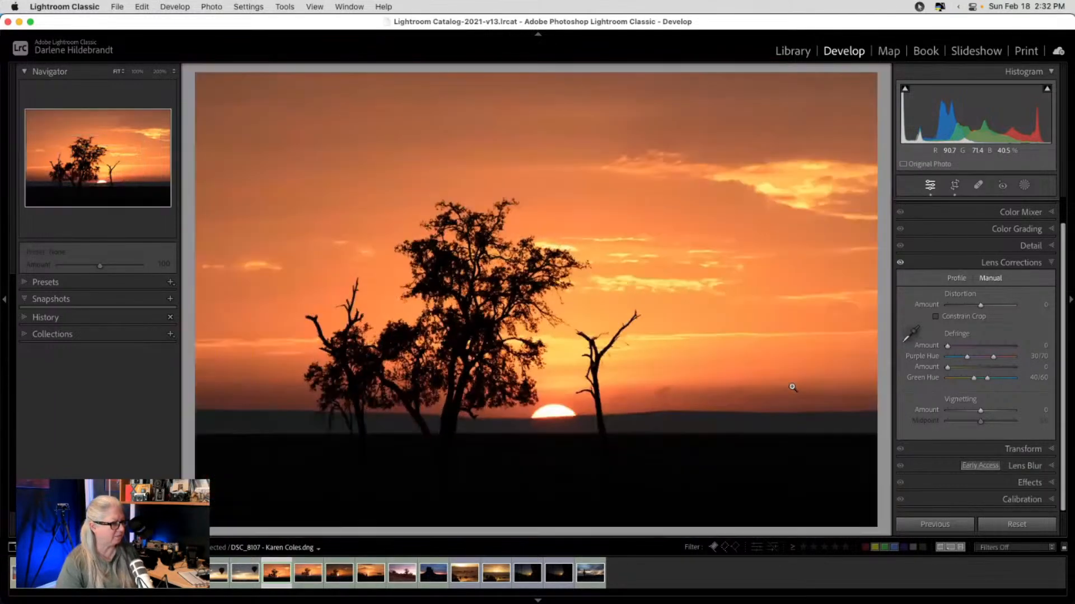
- Try warmer and cooler Temp and Tint values, settling on Temp 4,971 and Tint −37
scroll(1016, 268, up, 2)
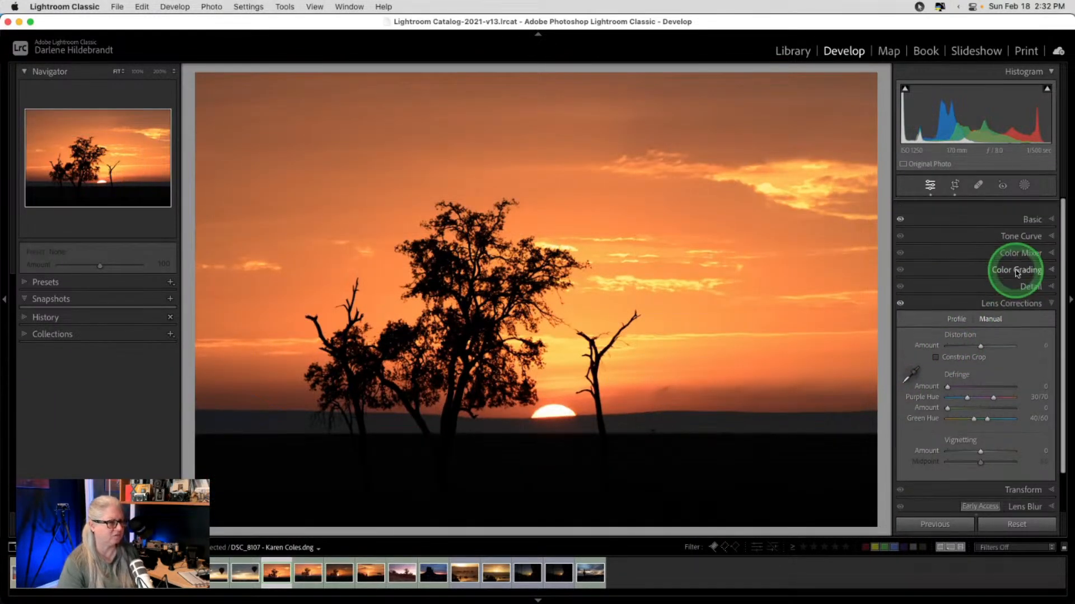
click(1031, 207)
click(1016, 258)
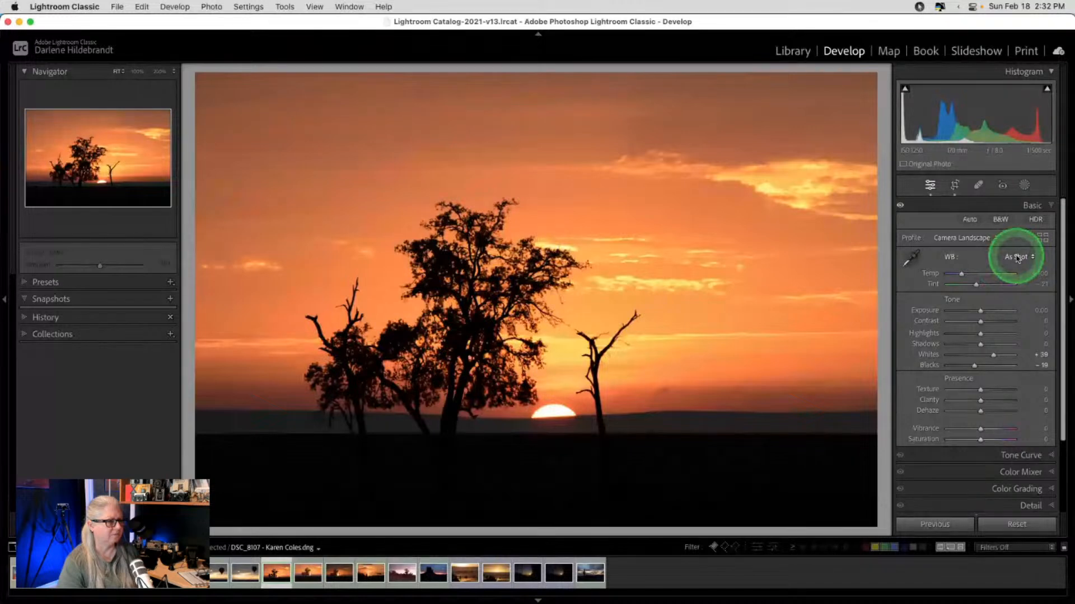
drag(961, 274, 970, 274)
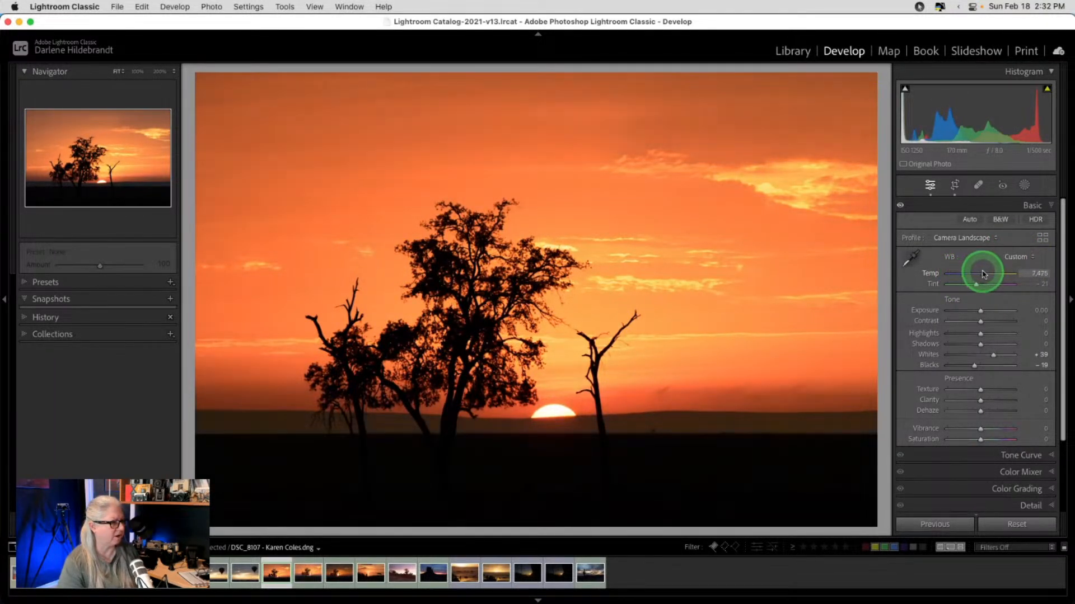
drag(974, 274, 988, 285)
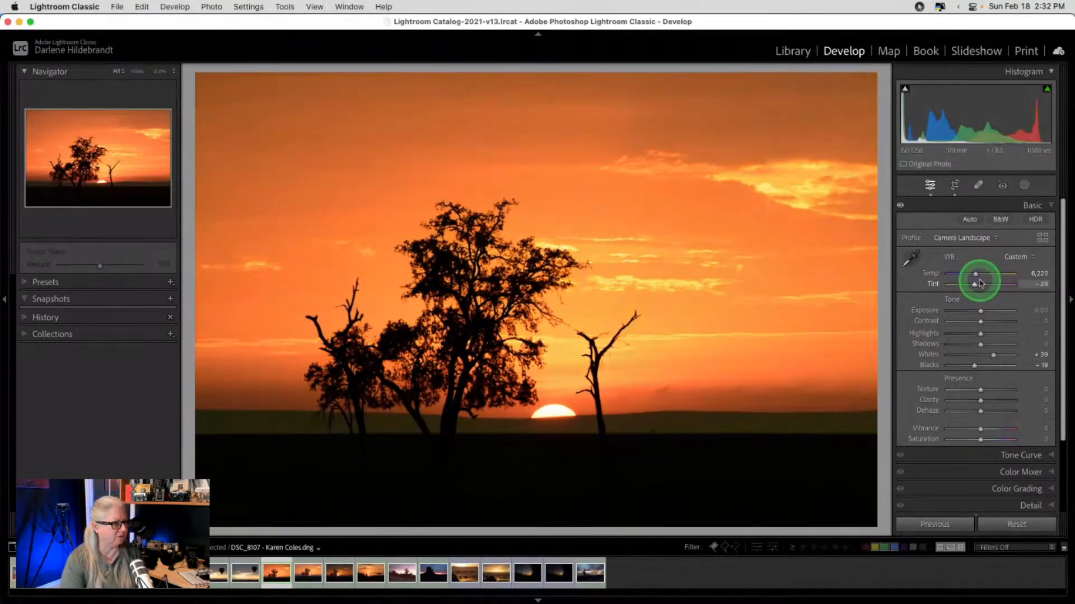
mouse_move(981, 283)
mouse_down()
mouse_move(992, 283)
mouse_move(970, 283)
mouse_up()
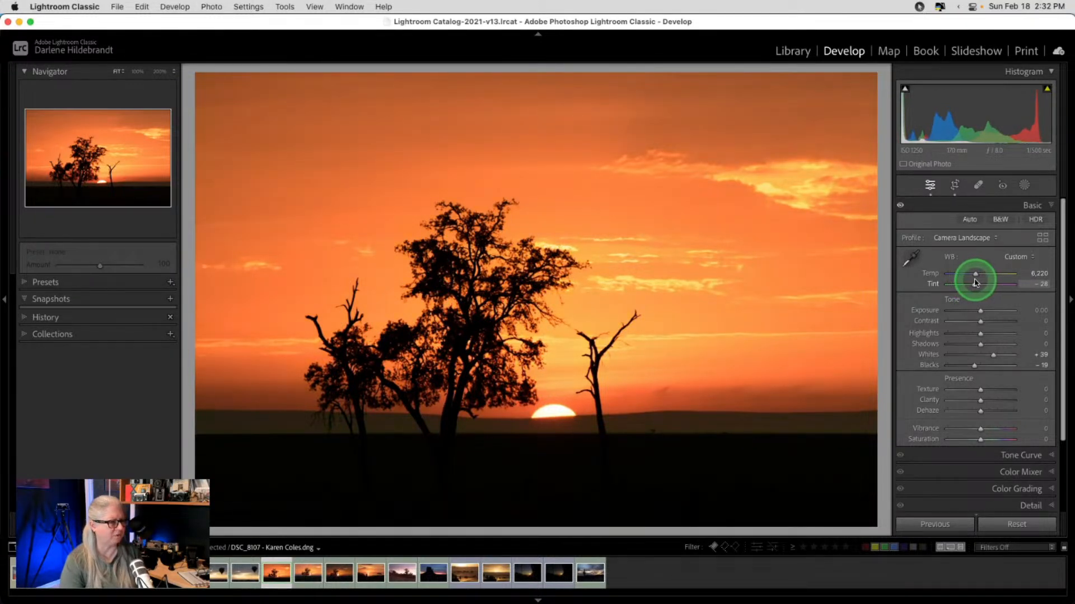
click(974, 274)
drag(974, 274, 970, 275)
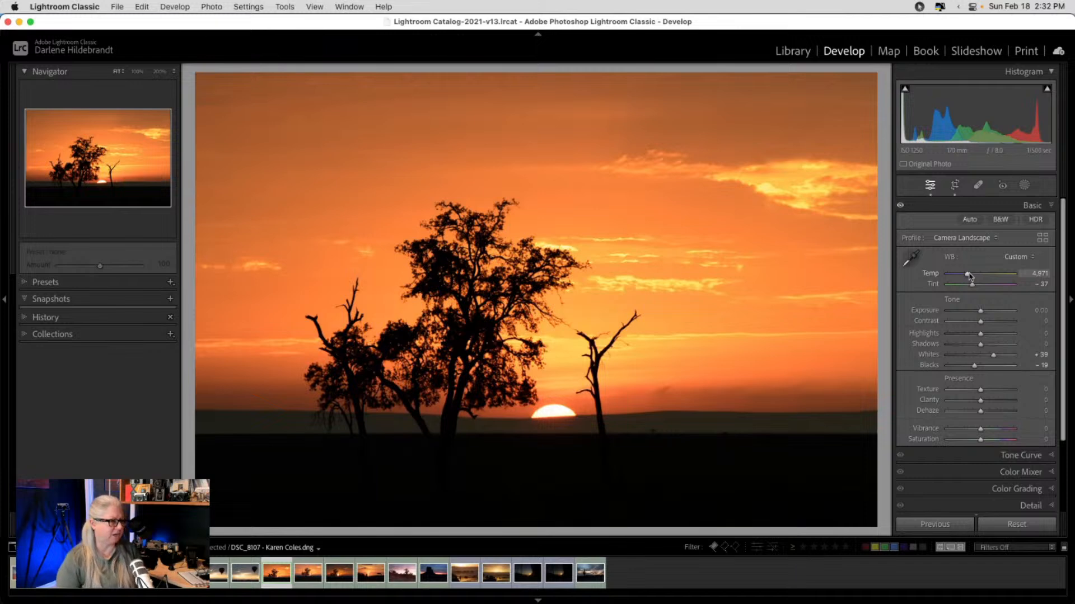
scroll(955, 421, down, 5)
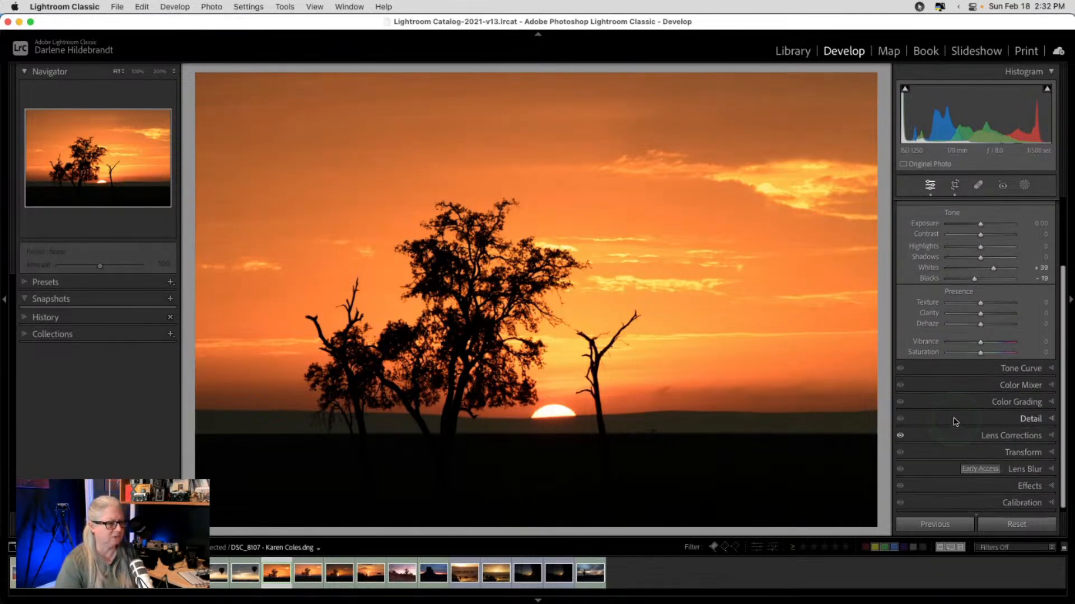
- Try a warm yellow highlights tint in Color Grading, then remove it completely
click(1006, 403)
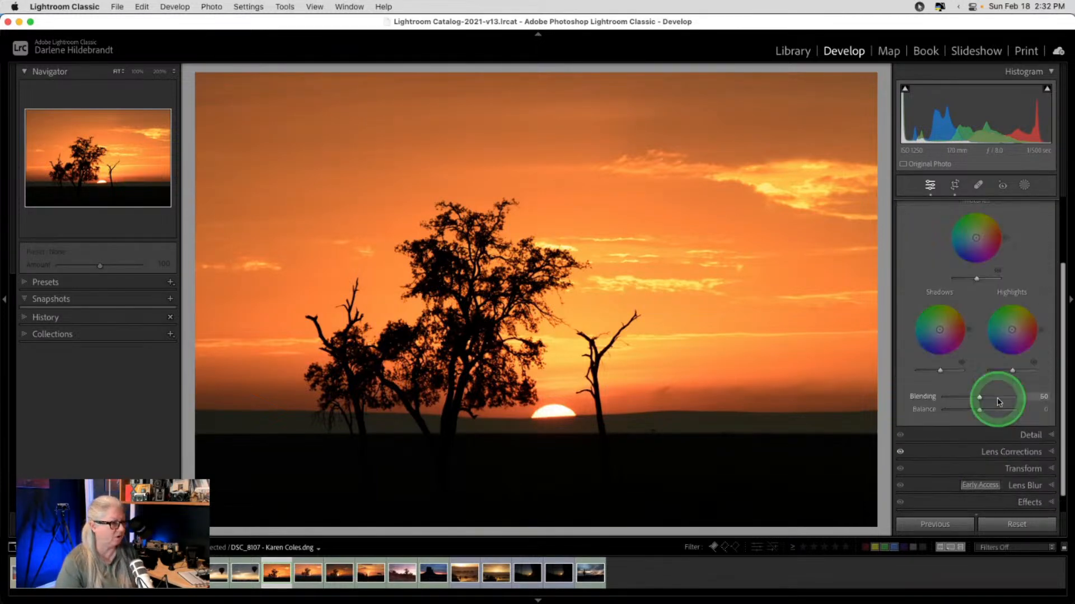
scroll(999, 402, up, 3)
click(1001, 256)
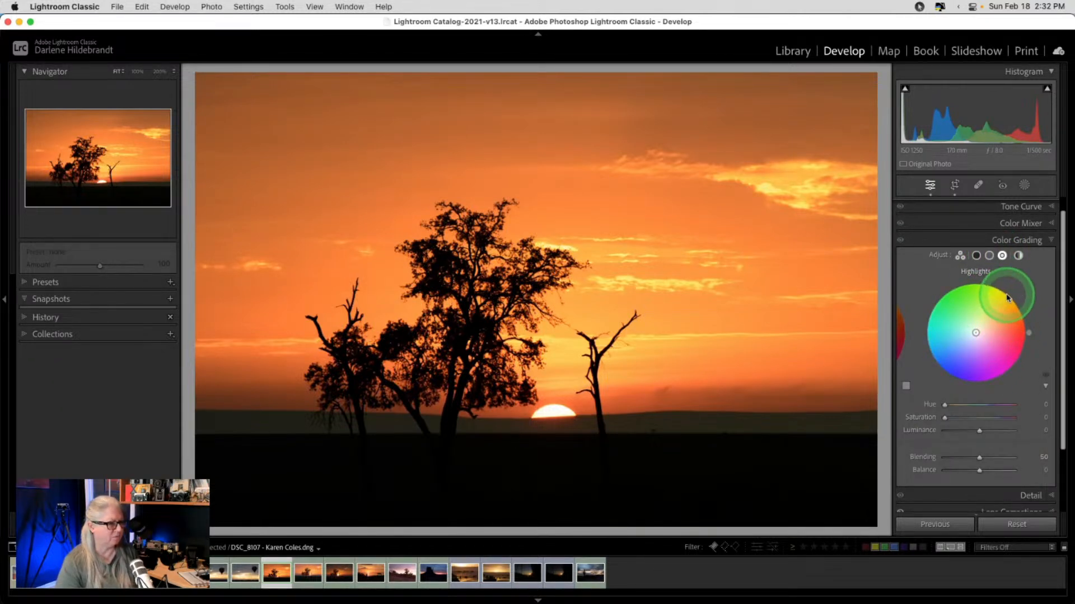
click(1006, 297)
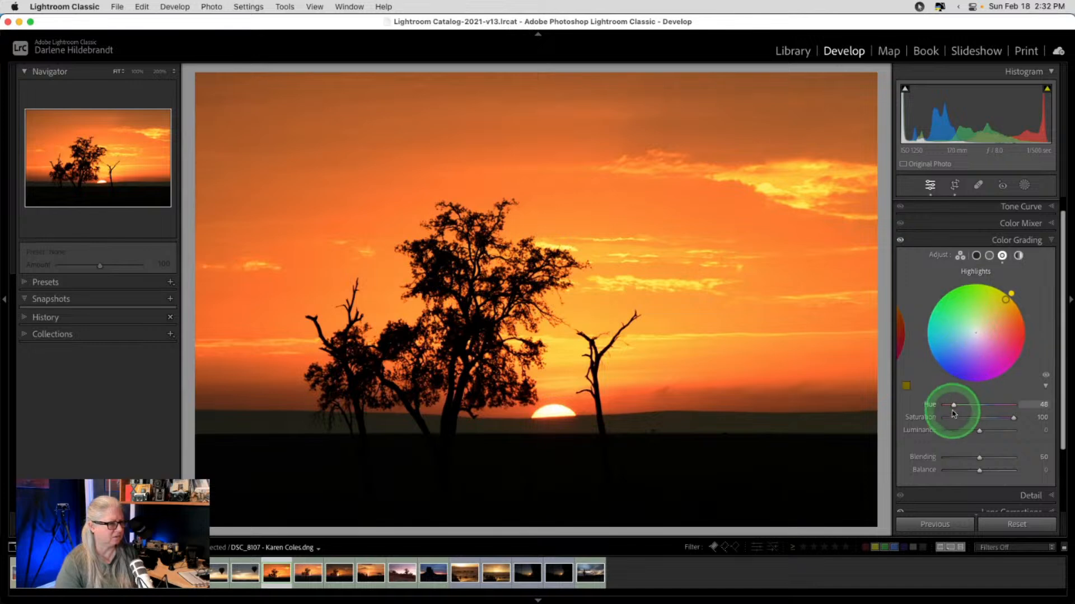
mouse_move(952, 415)
mouse_down()
mouse_move(976, 417)
mouse_move(931, 414)
mouse_move(961, 419)
mouse_up()
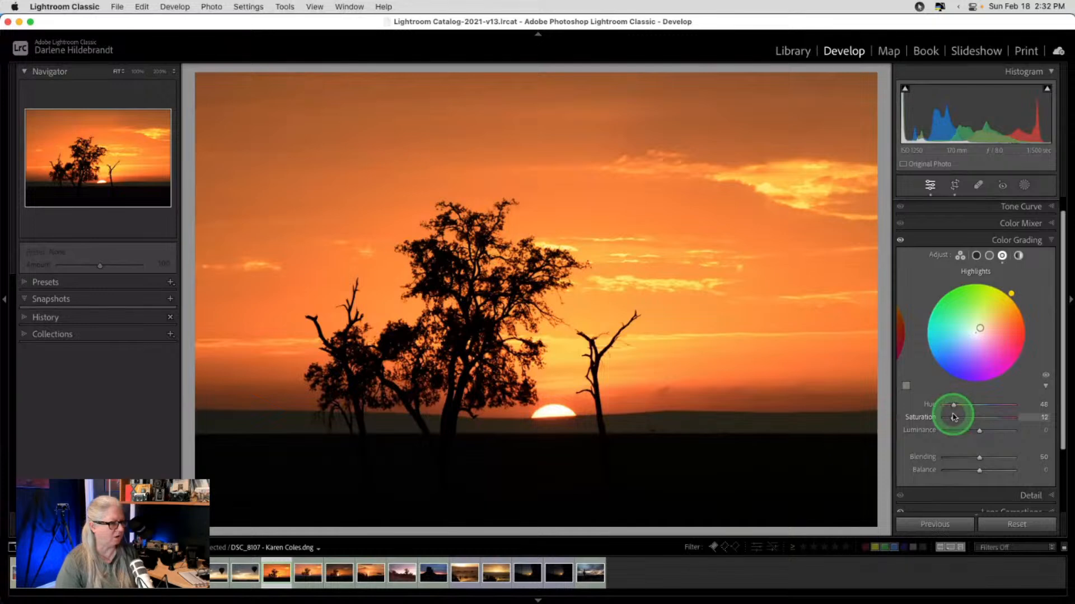
drag(954, 416, 789, 417)
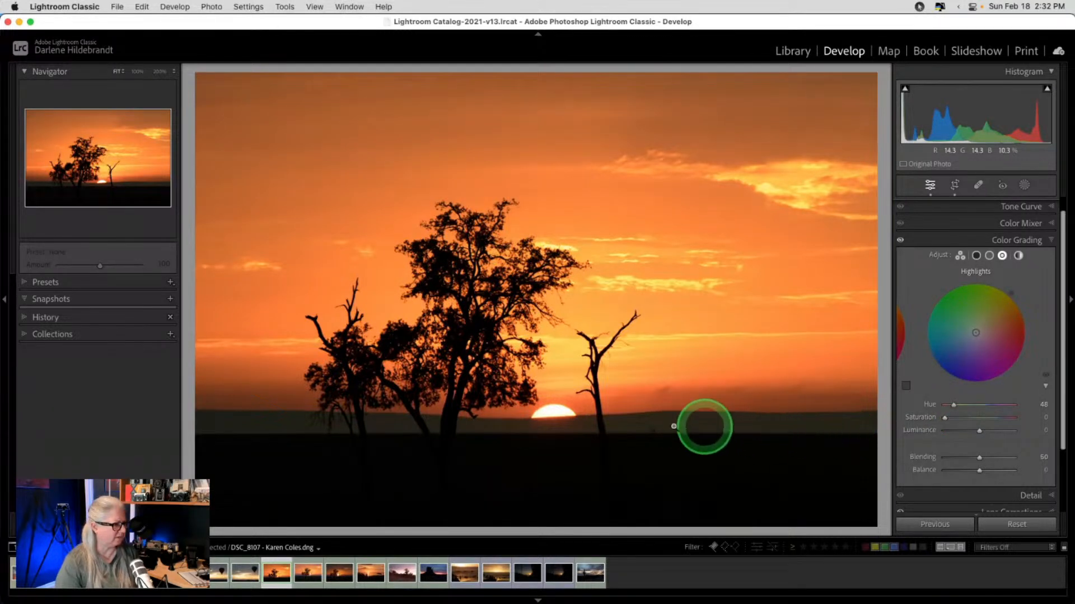
- Try magenta tints on the midtones and shadows, then remove the shadows tint
click(989, 256)
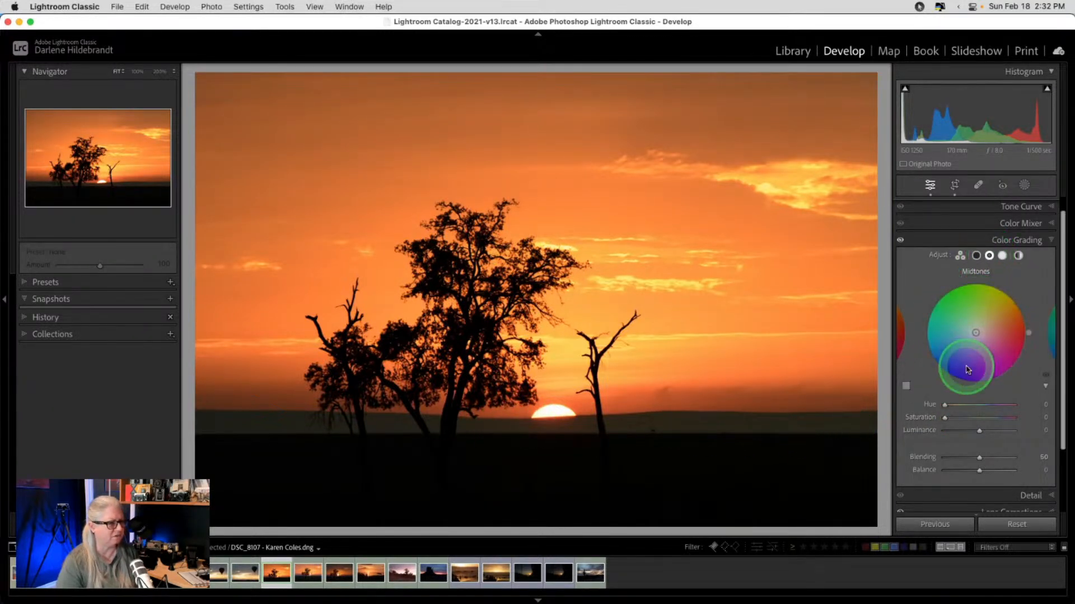
drag(1028, 338, 1007, 380)
drag(944, 417, 882, 408)
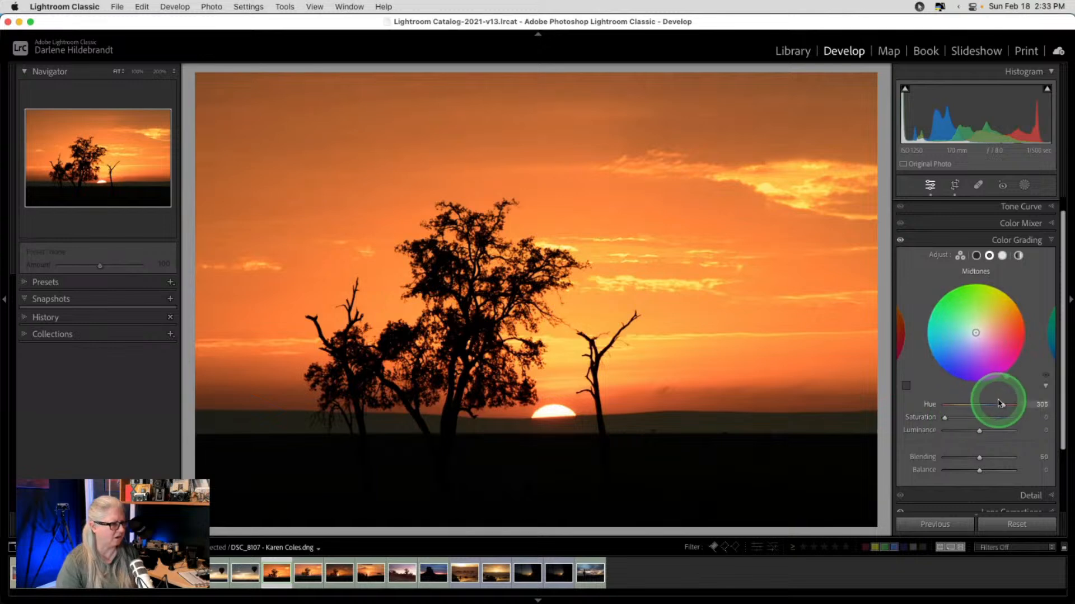
click(976, 256)
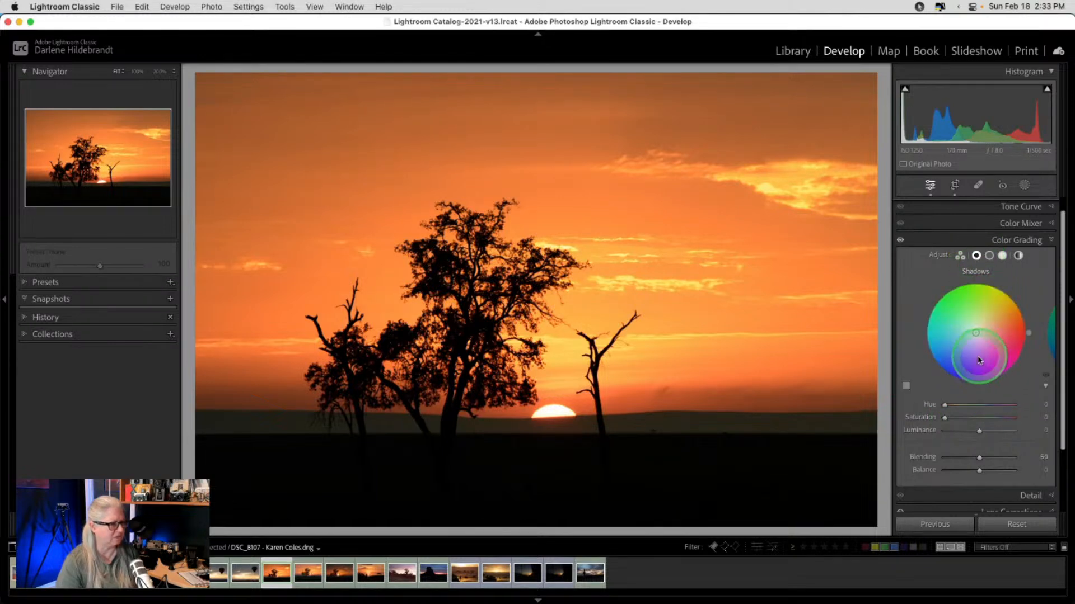
drag(1009, 362, 1008, 374)
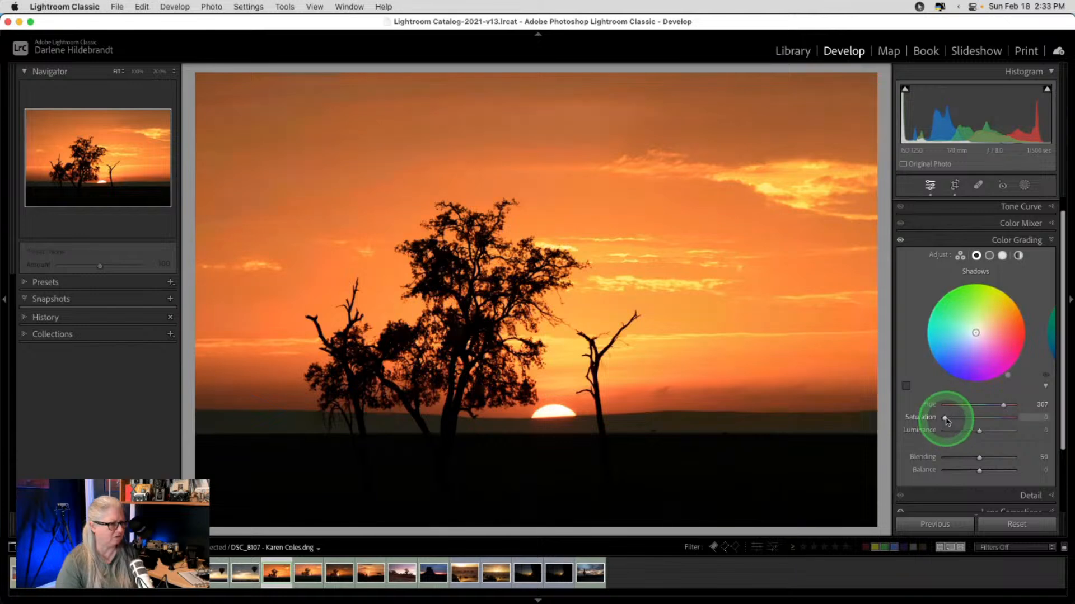
drag(946, 419, 955, 419)
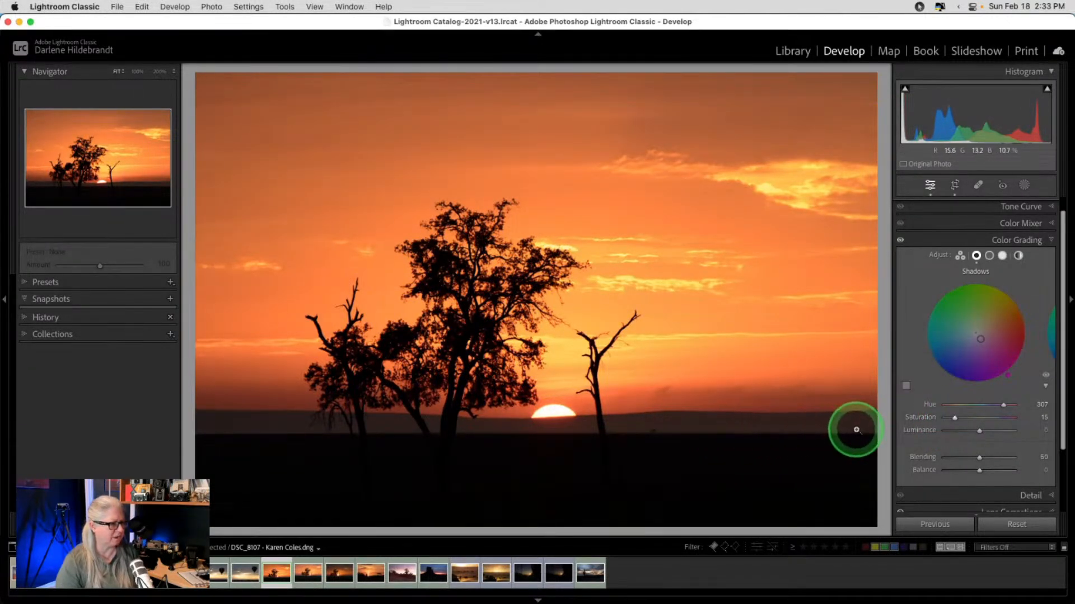
mouse_move(946, 417)
mouse_down()
mouse_move(898, 415)
mouse_move(960, 415)
mouse_move(951, 418)
mouse_up()
- Set the midtones to Hue 73 and Saturation 15, then switch Color Grading off to compare
click(989, 255)
drag(1006, 377, 986, 287)
click(950, 418)
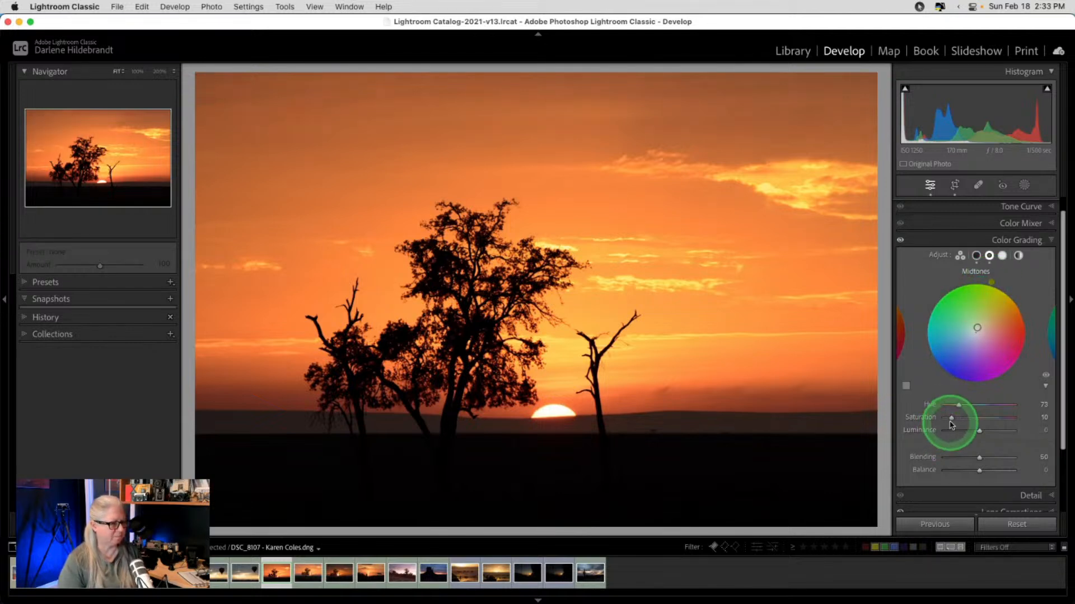
drag(950, 420, 954, 419)
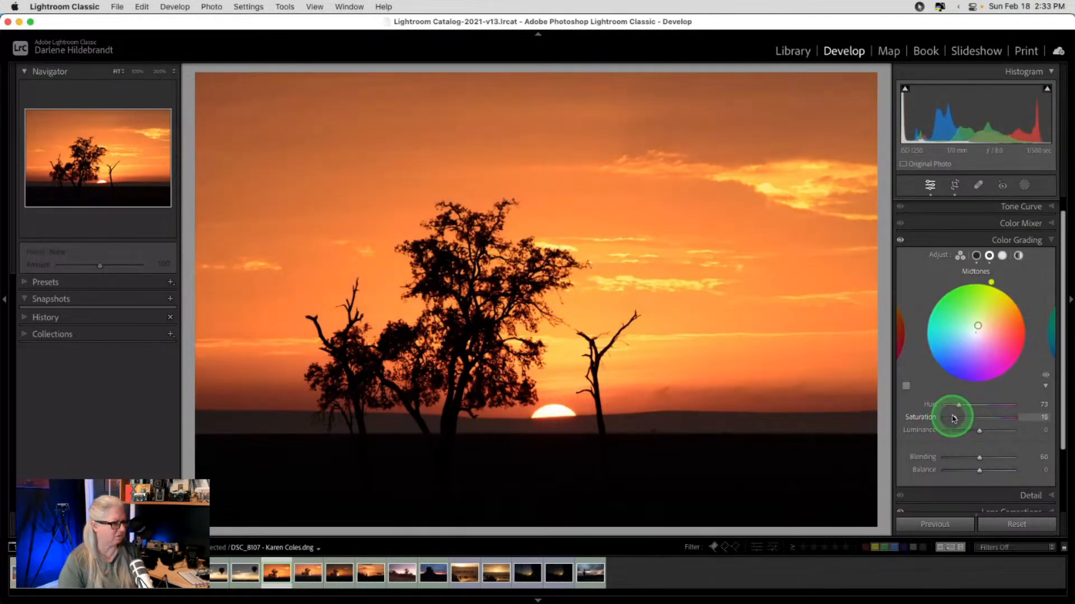
click(900, 240)
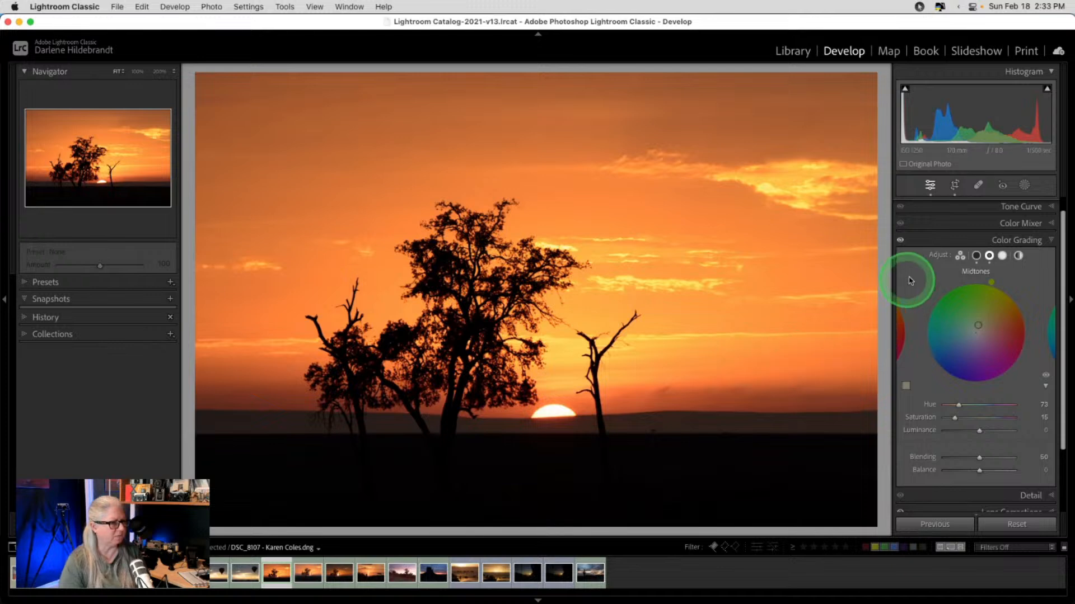
click(938, 241)
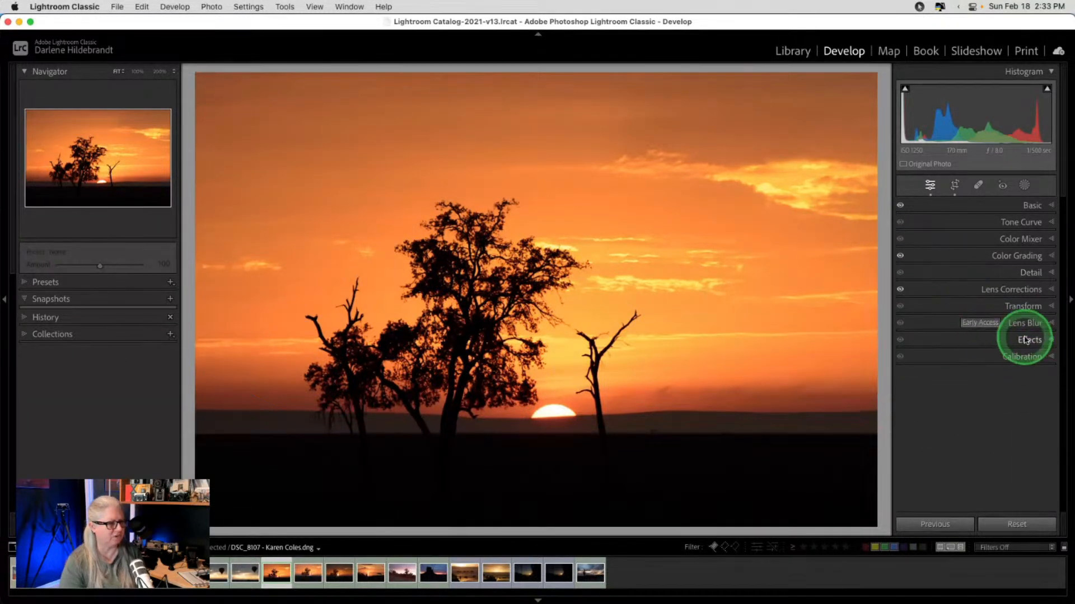
- Add a dark post-crop vignette, adjusting its Amount, Roundness, Midpoint and Feather
click(1026, 340)
drag(980, 376, 908, 413)
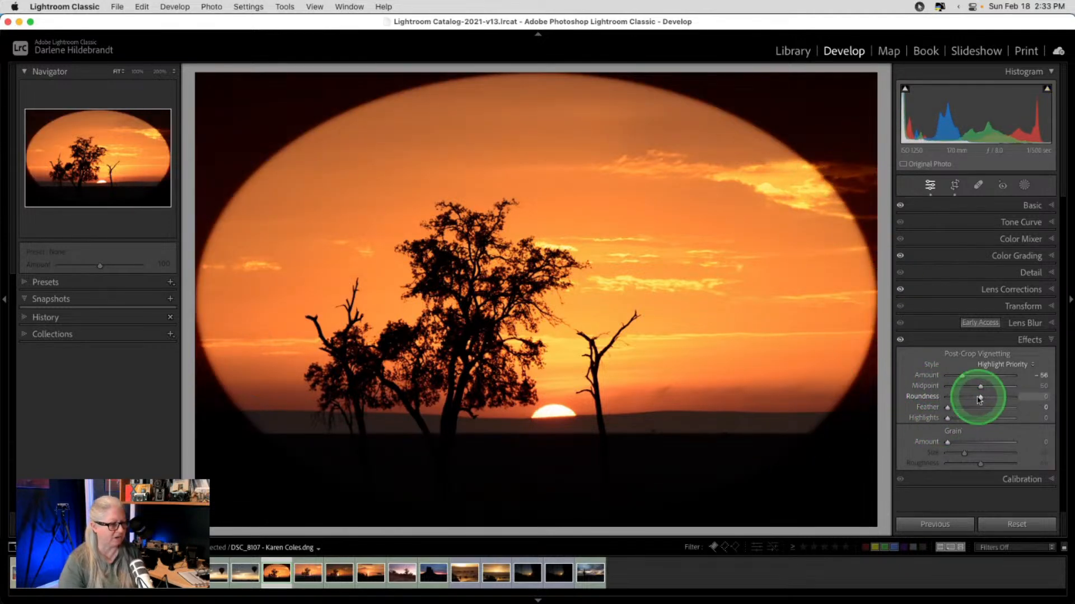
drag(980, 396, 989, 397)
drag(980, 386, 973, 388)
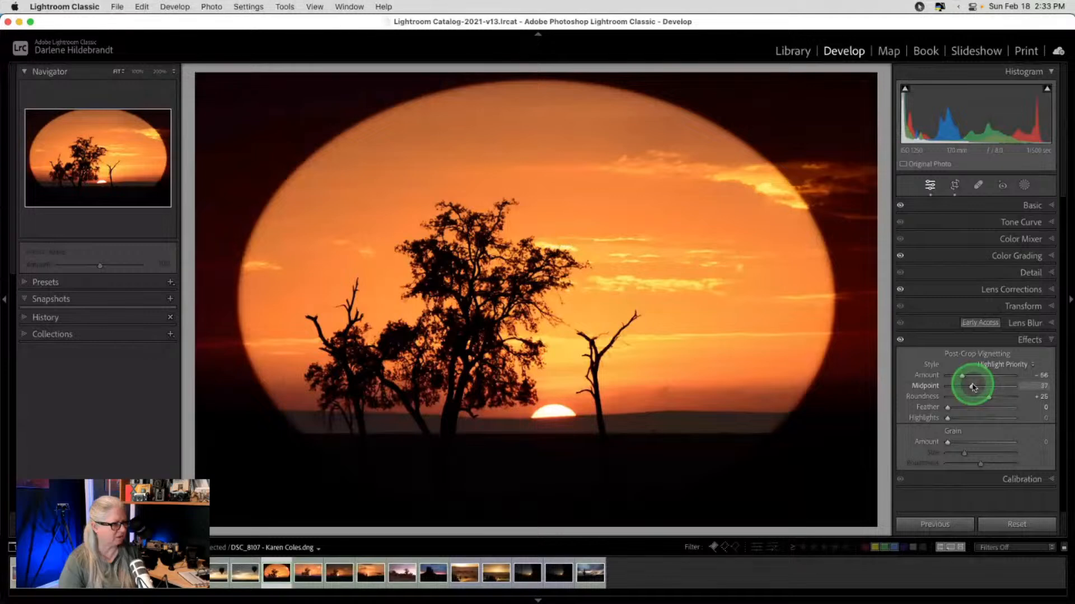
drag(973, 387, 970, 386)
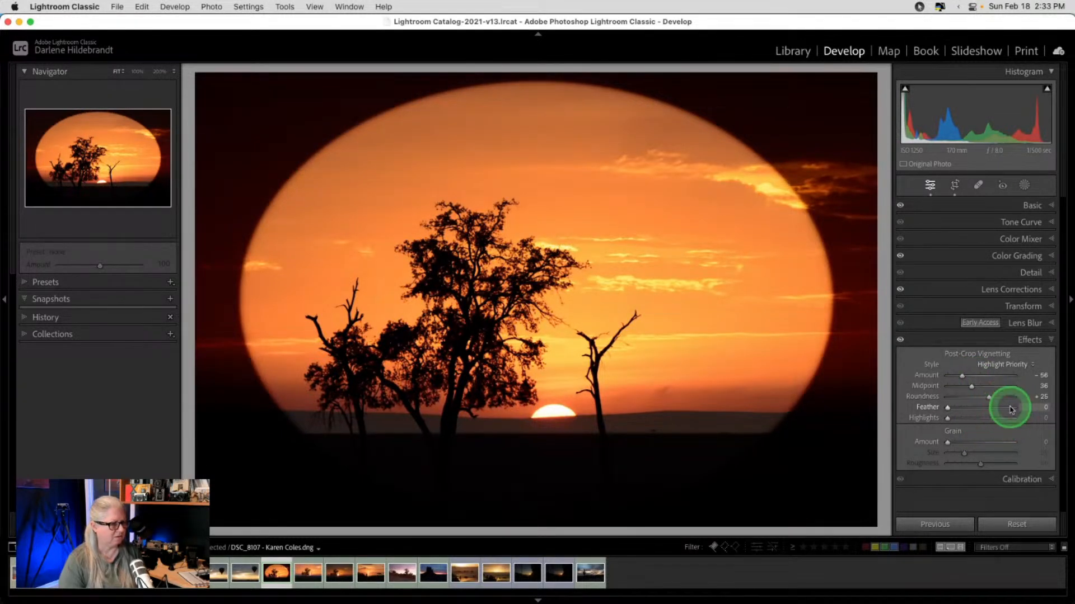
click(1011, 409)
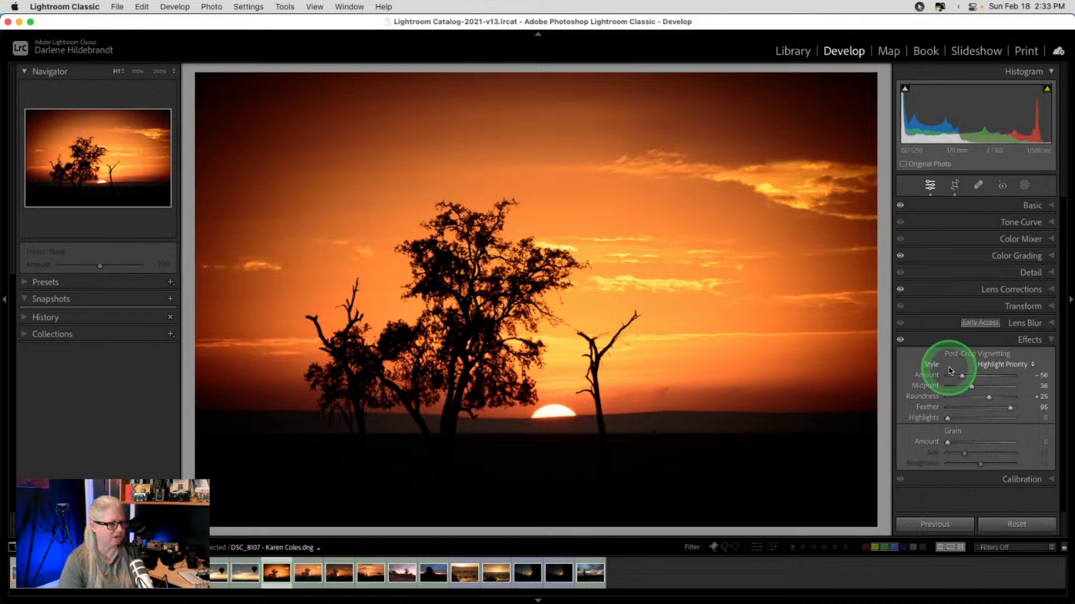
- Raise vignette Highlights and try Color Priority at Amount −41, then reset the vignette to 0
drag(948, 419, 972, 418)
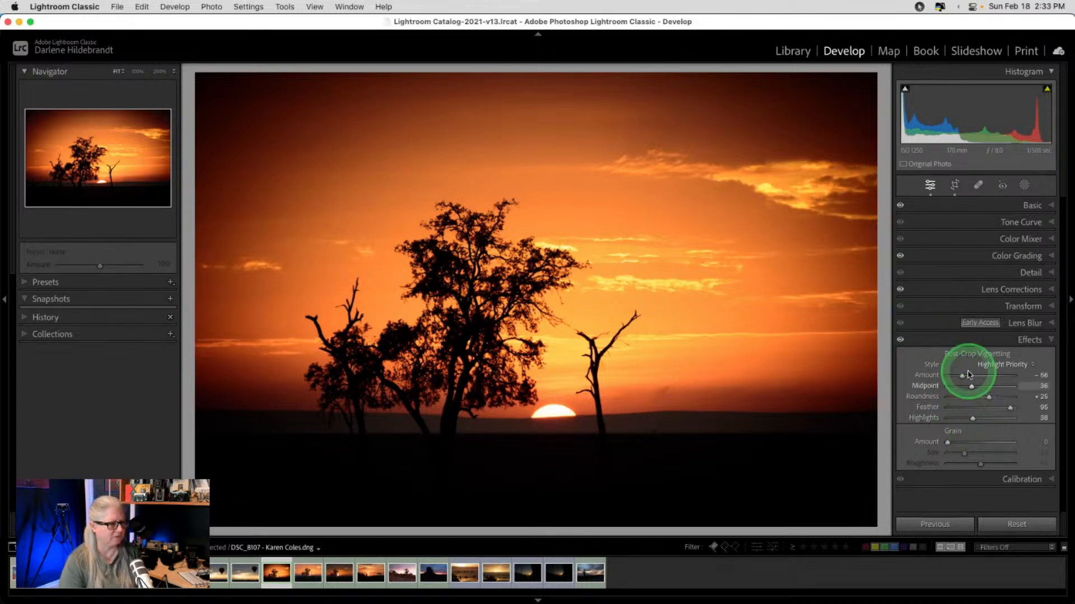
click(1004, 365)
click(1002, 379)
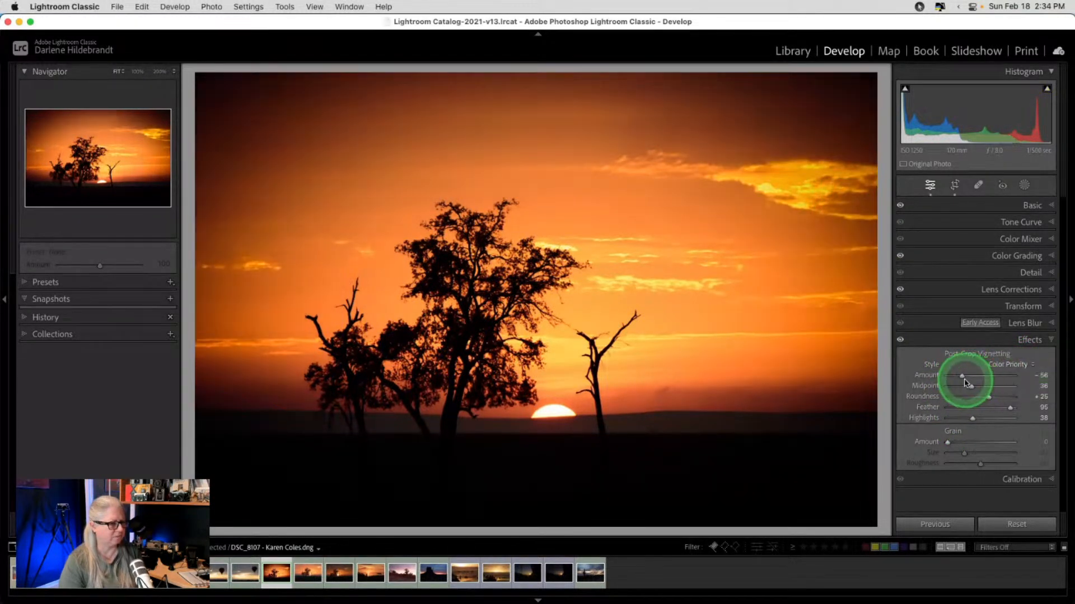
drag(960, 375, 966, 376)
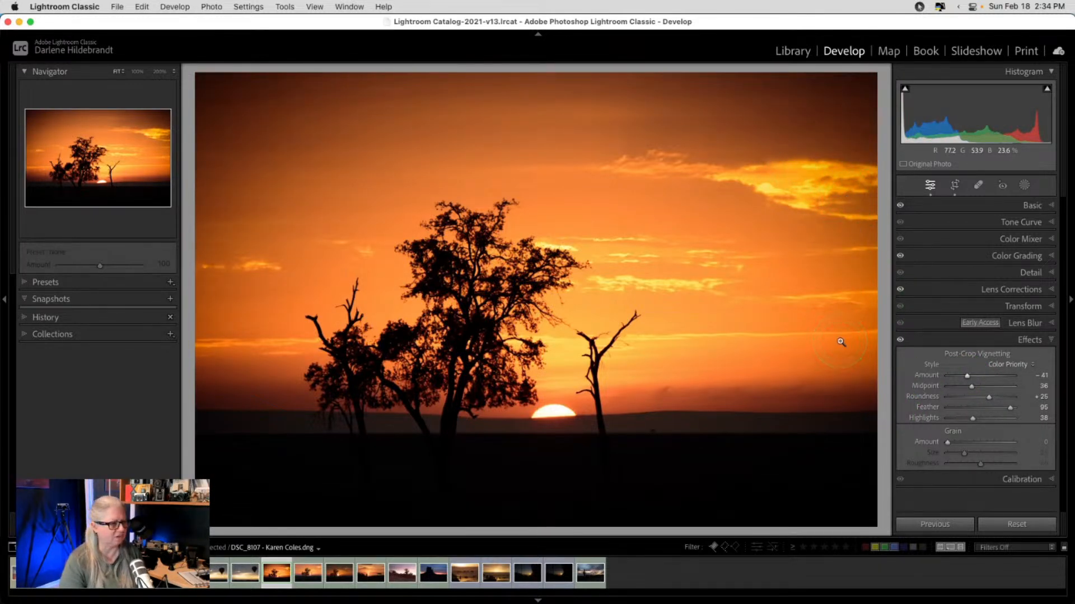
double_click(956, 354)
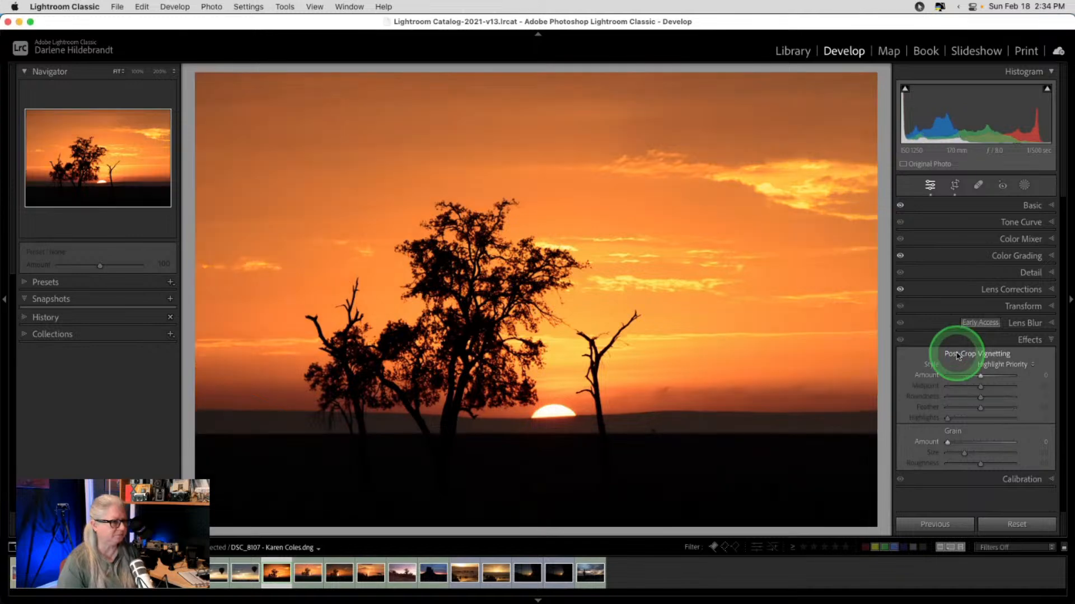
click(1016, 202)
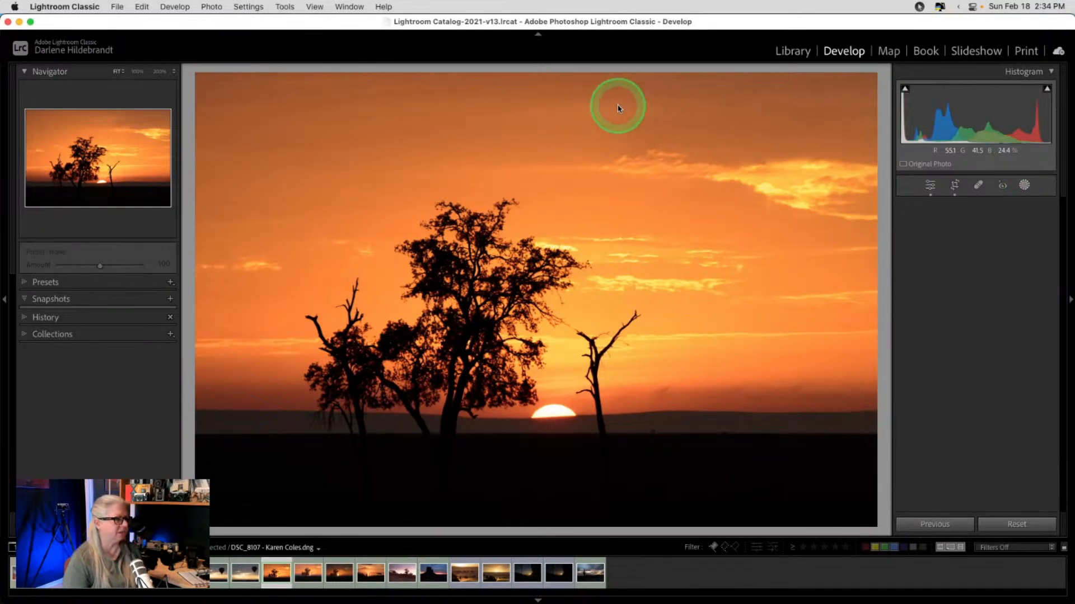
- Lay a linear gradient over the upper sky with Exposure −0.18 and slightly lower Blacks
key(m)
drag(553, 99, 563, 191)
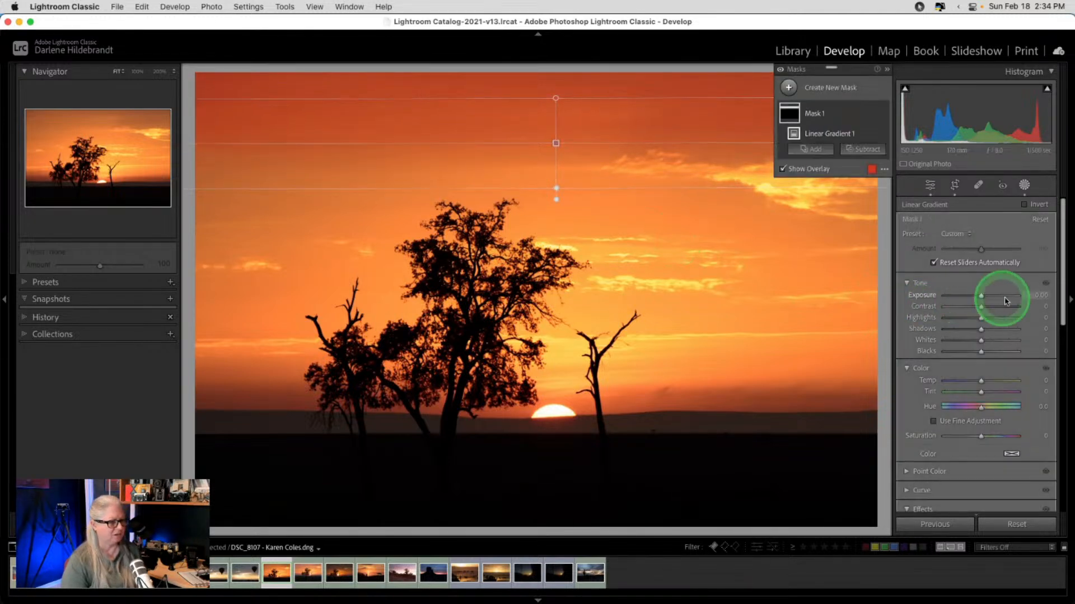
drag(998, 297, 980, 298)
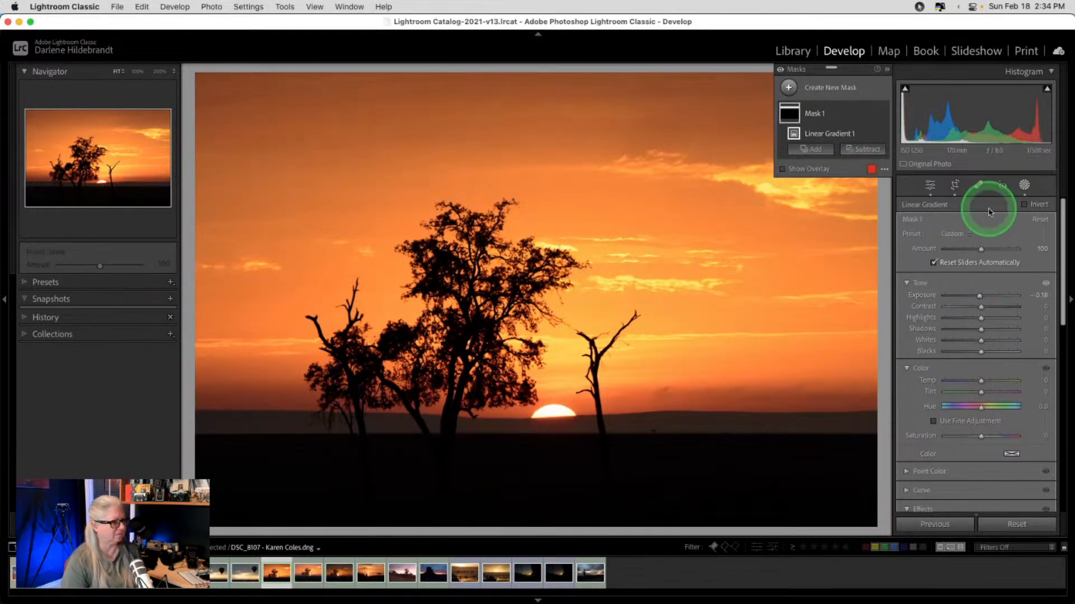
drag(981, 355, 977, 353)
click(1023, 185)
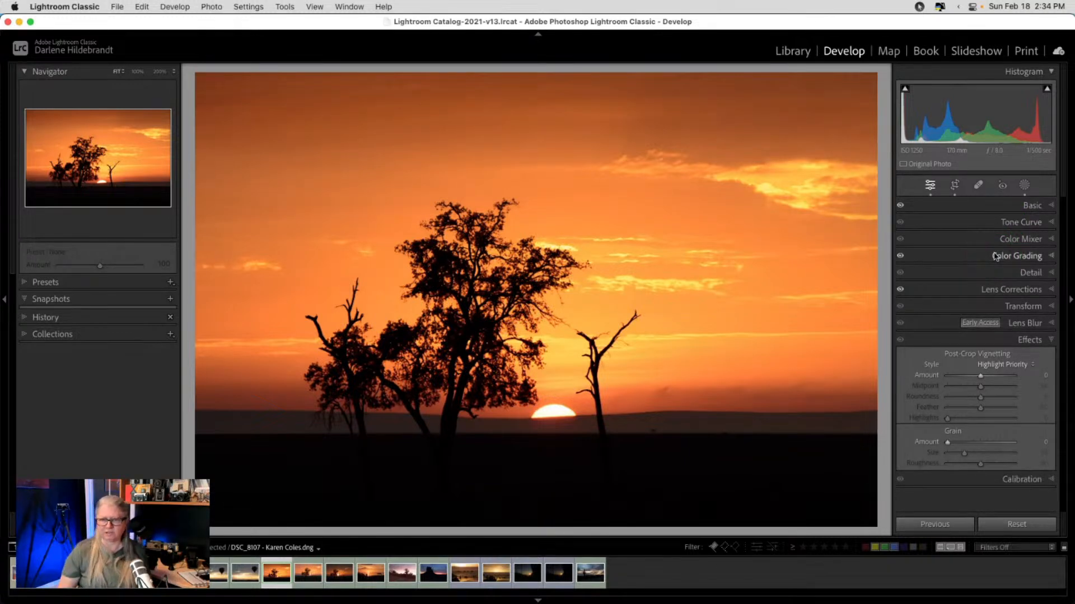
- Toggle the Before/After view on and off, then switch to the Library grid
key(backslash)
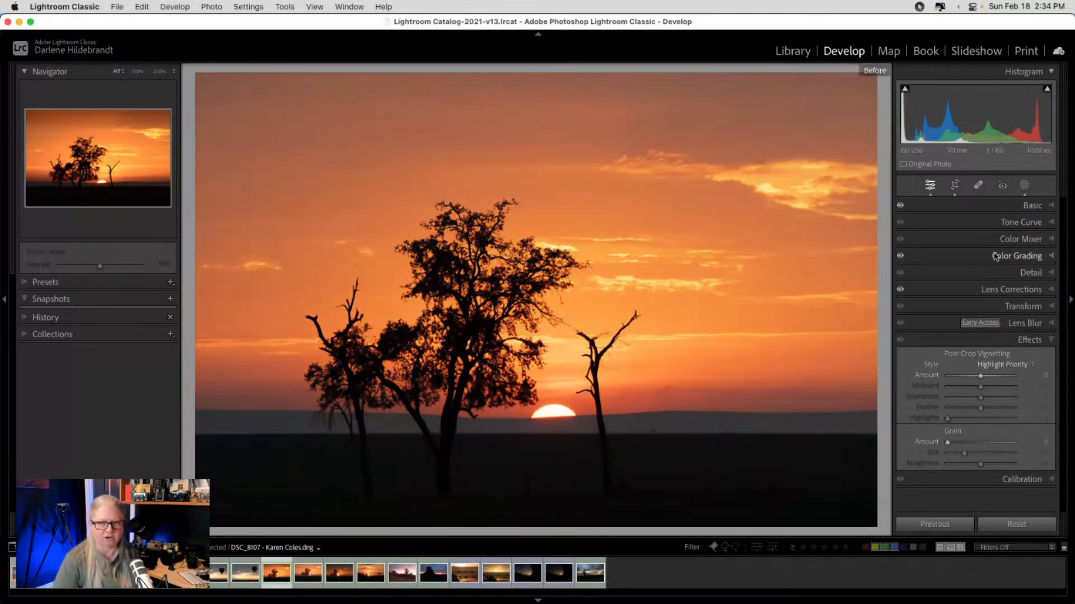
key(backslash)
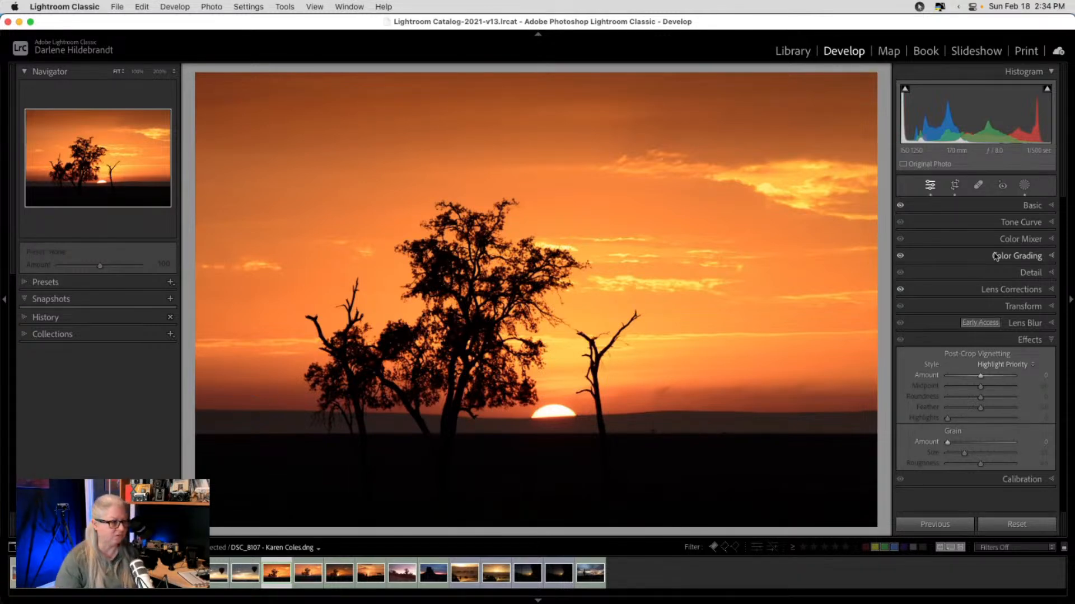
key(g)
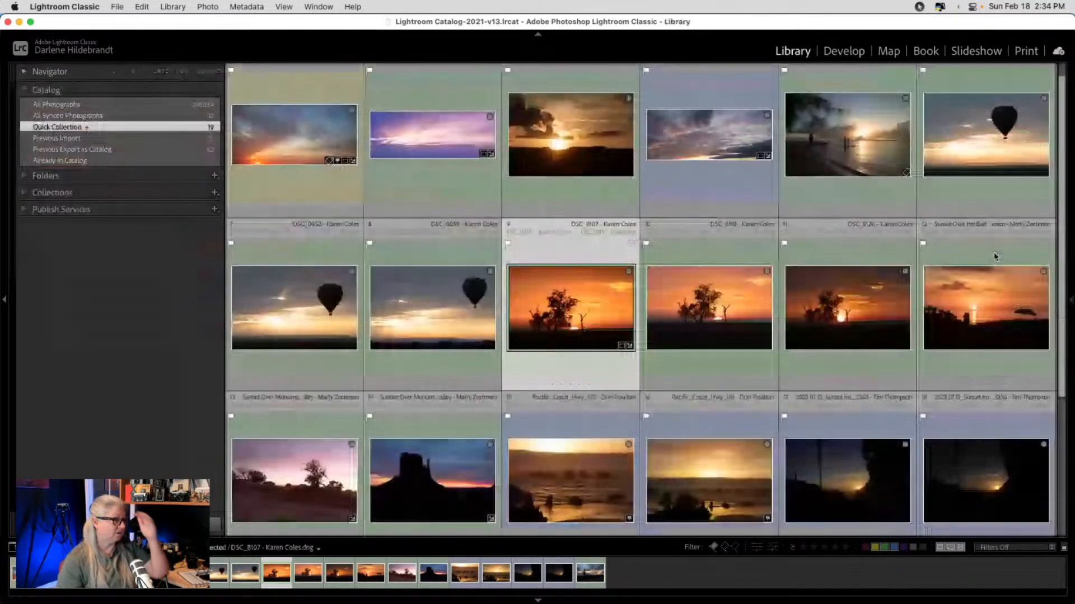
- Copy DSC_8107's develop settings, leaving Crop, healing and masking unchecked
click(585, 323)
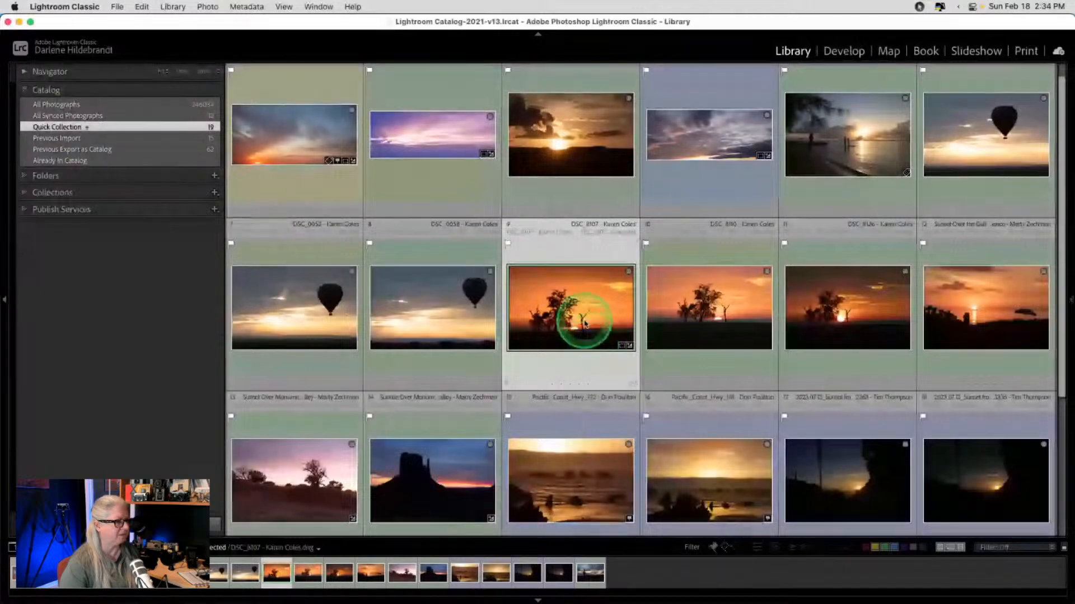
right_click(585, 324)
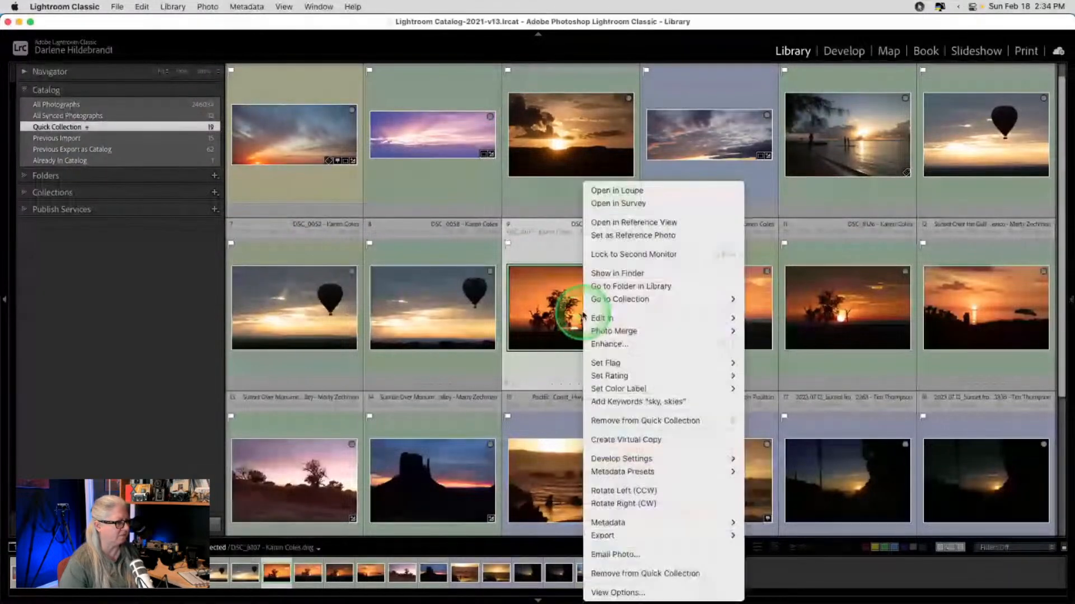
click(535, 250)
right_click(535, 250)
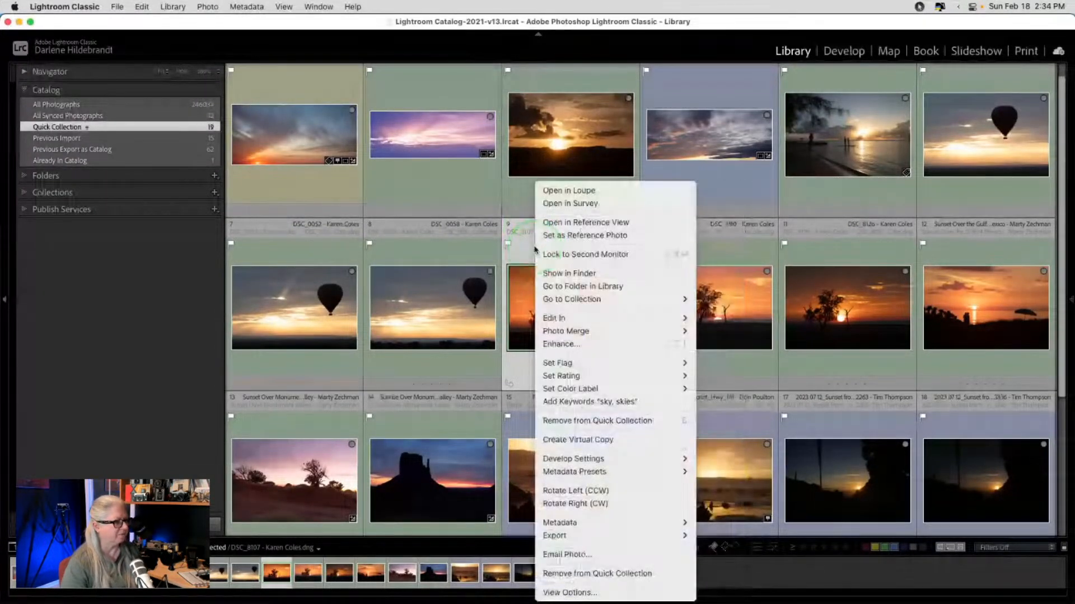
mouse_move(679, 460)
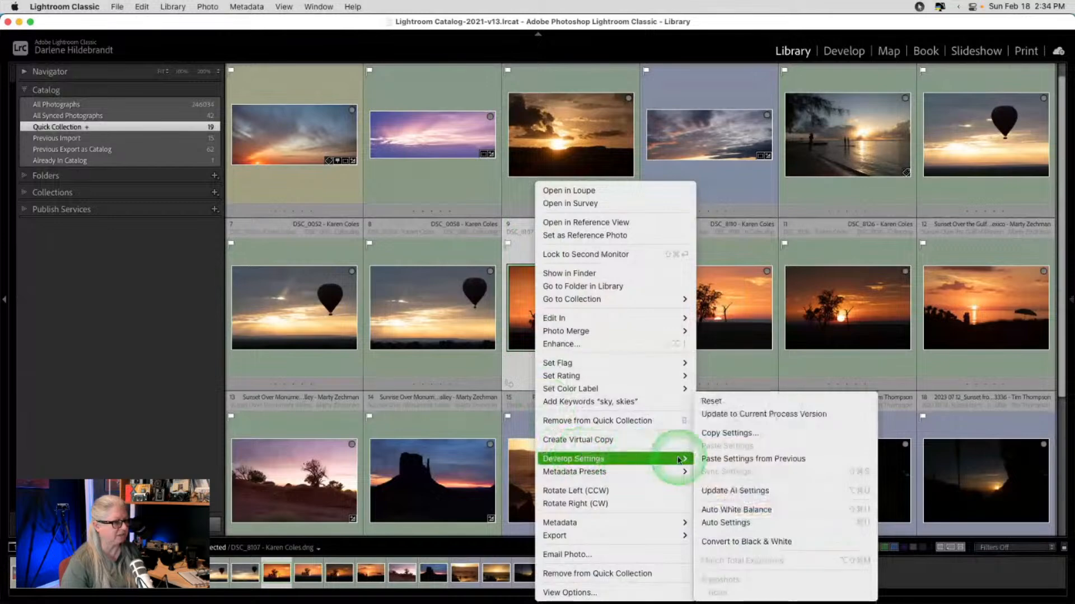
click(718, 434)
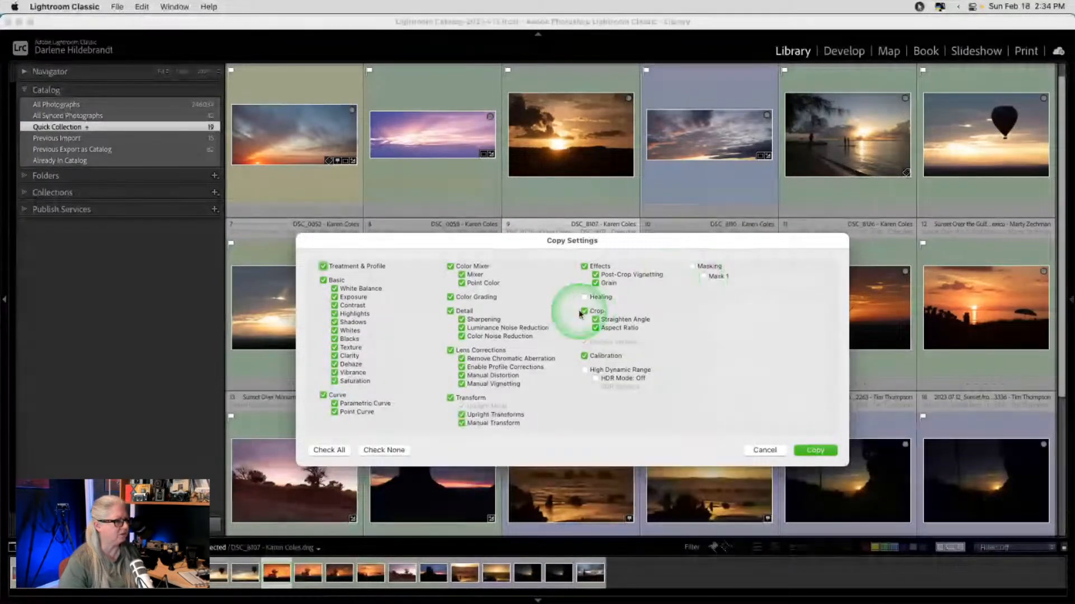
click(581, 312)
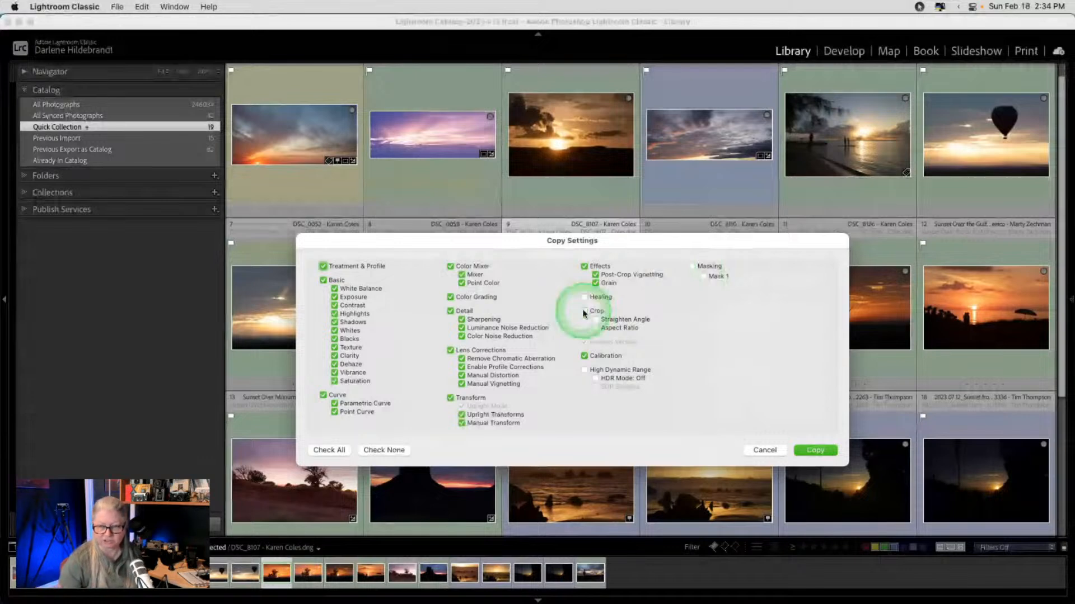
click(717, 349)
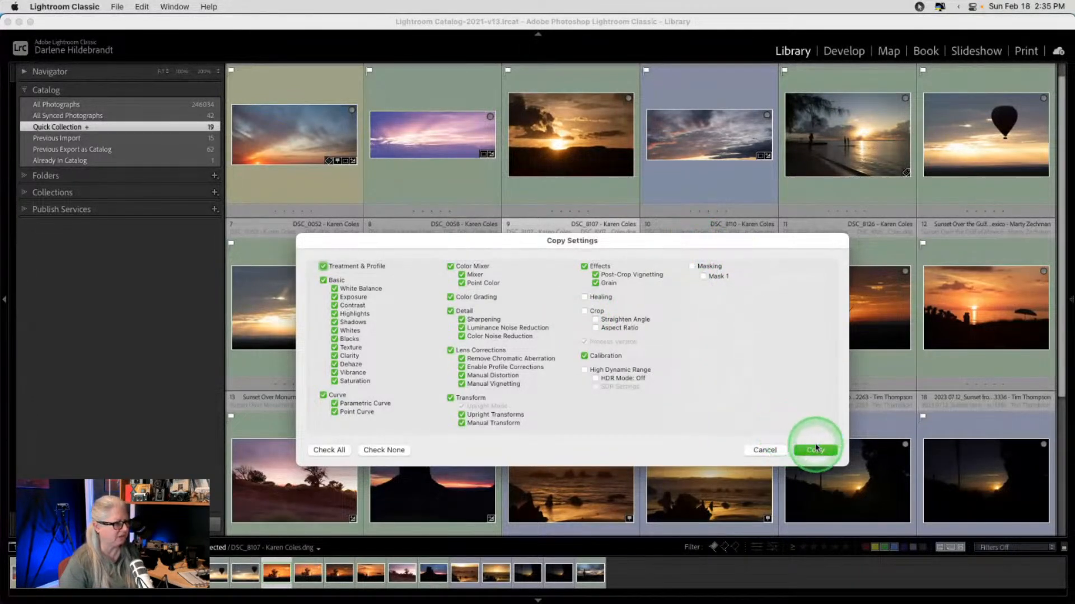
click(798, 451)
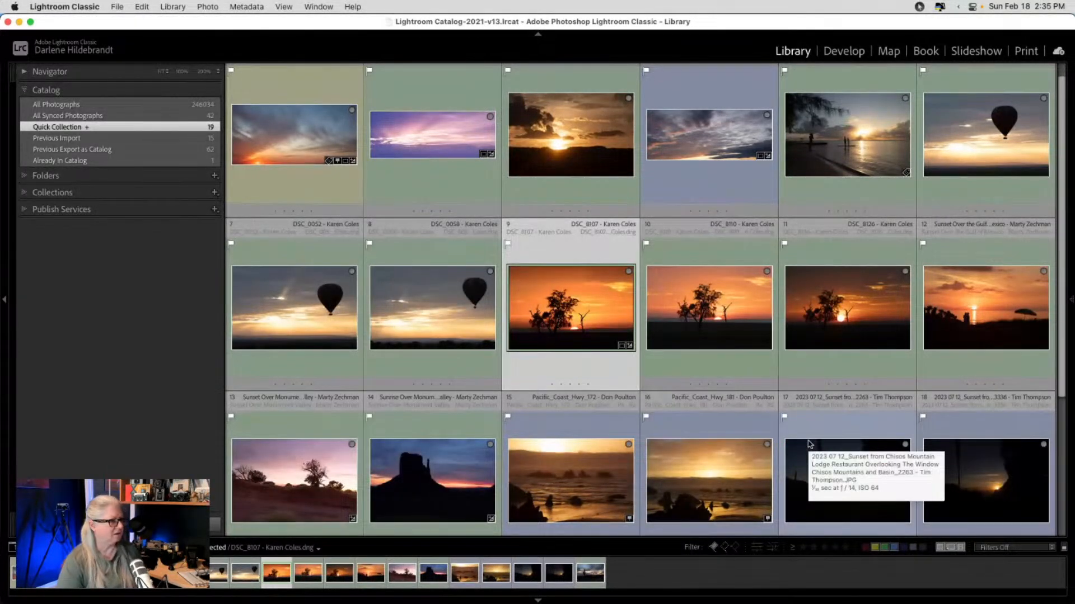
- Paste the copied settings onto balloon photo DSC_0052, then open it in Develop
click(303, 316)
right_click(302, 316)
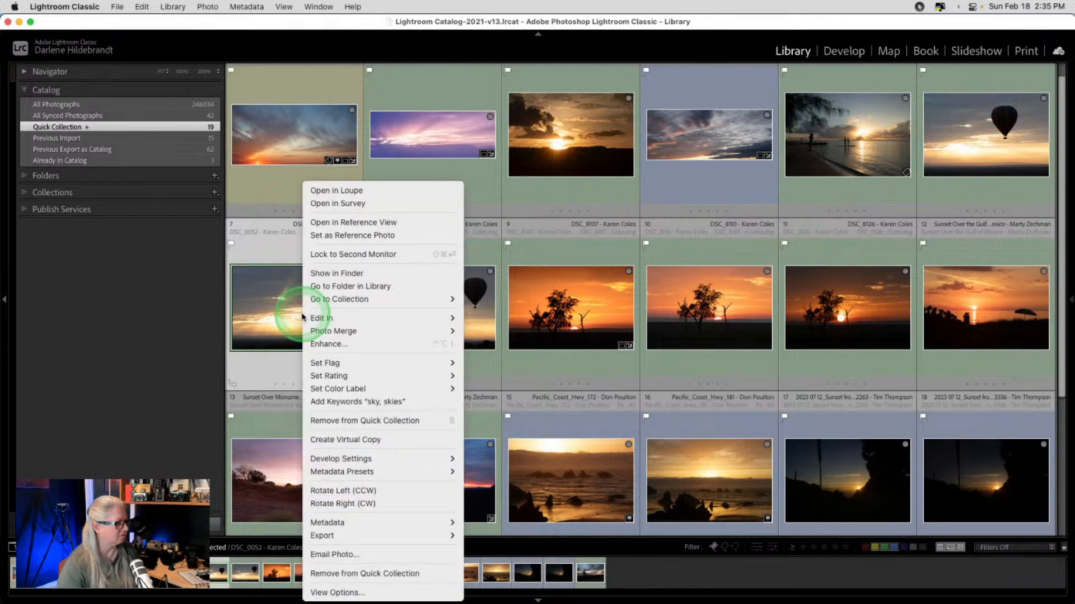
mouse_move(403, 458)
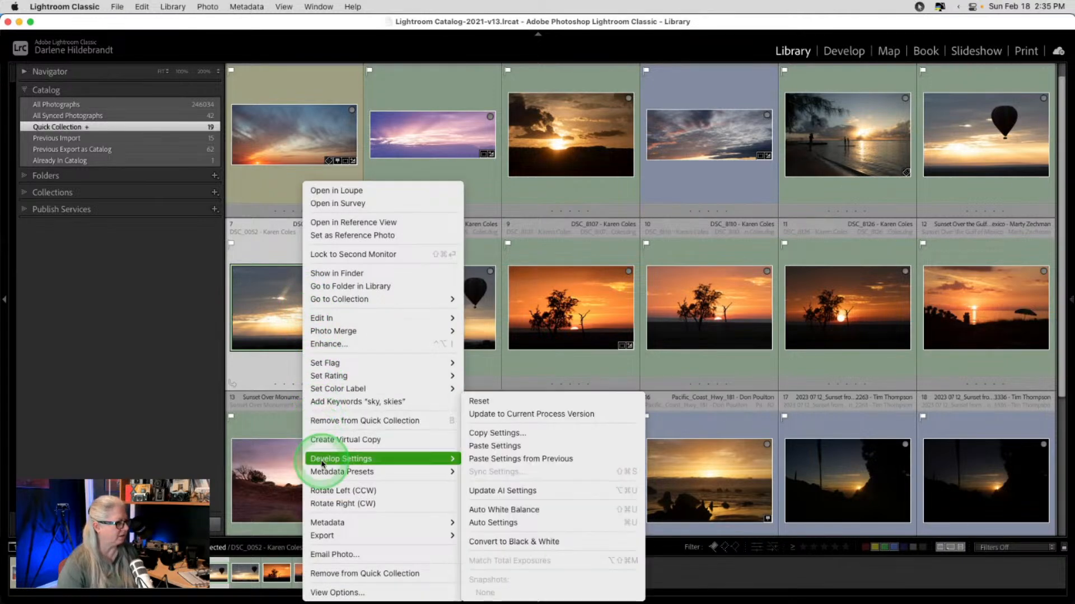
click(492, 451)
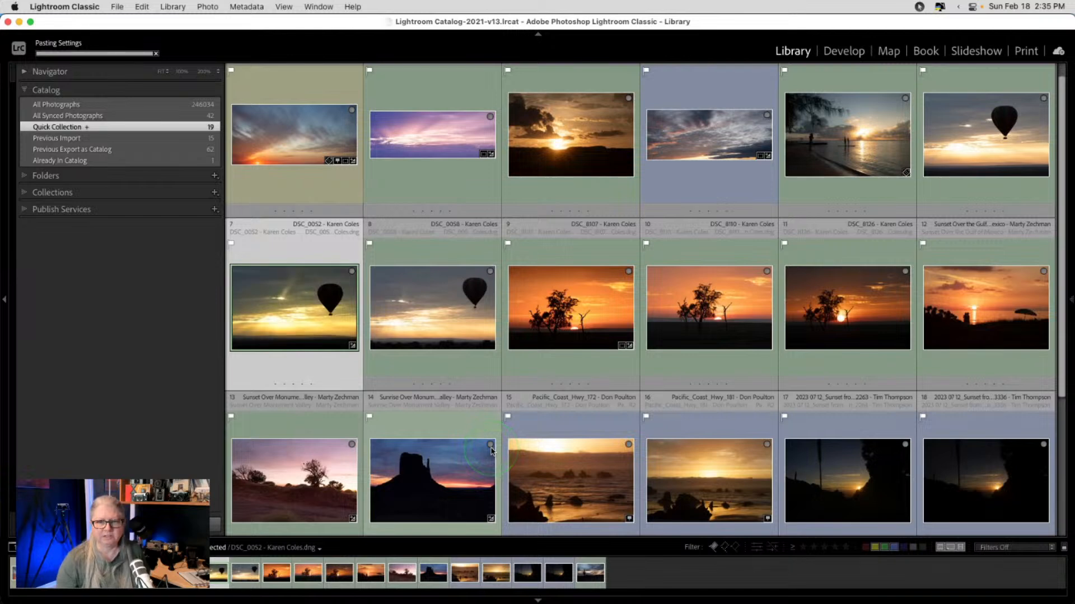
double_click(267, 327)
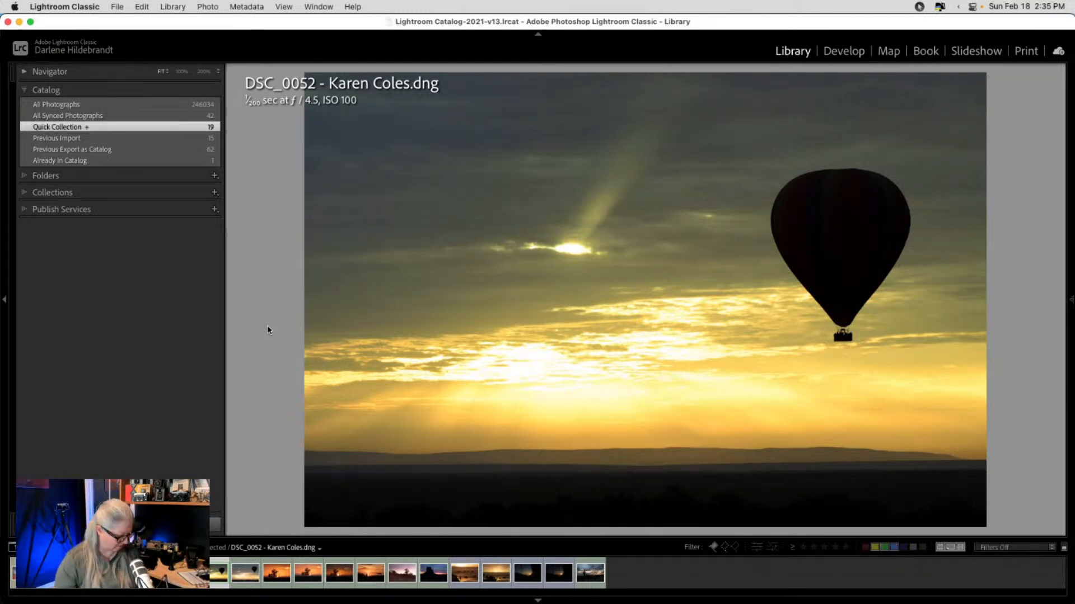
key(d)
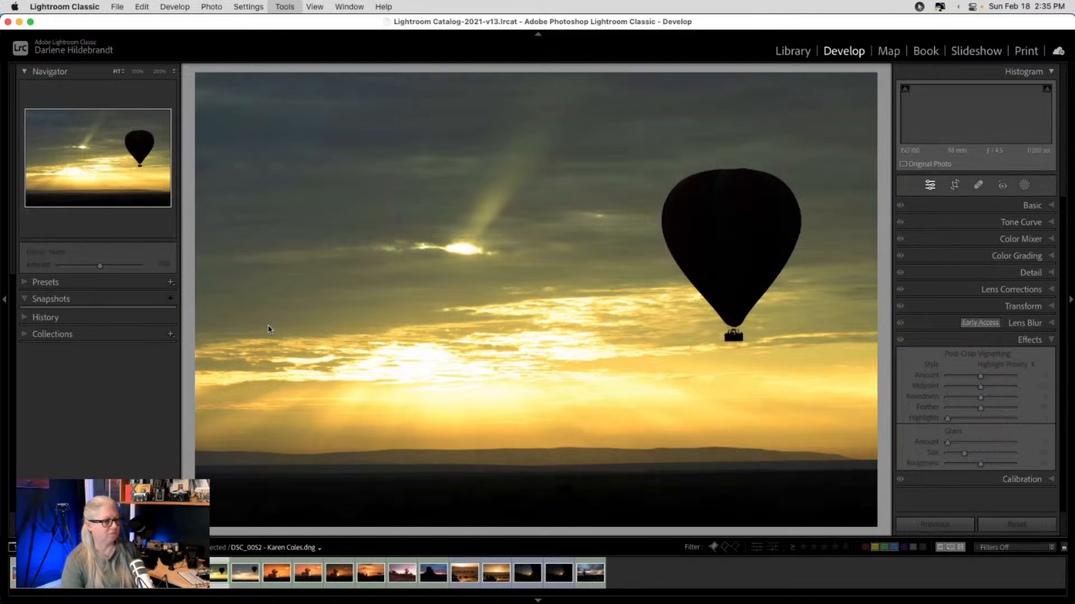
- Return white balance to As Shot and reset the midtone Color Grading to neutral
click(1017, 206)
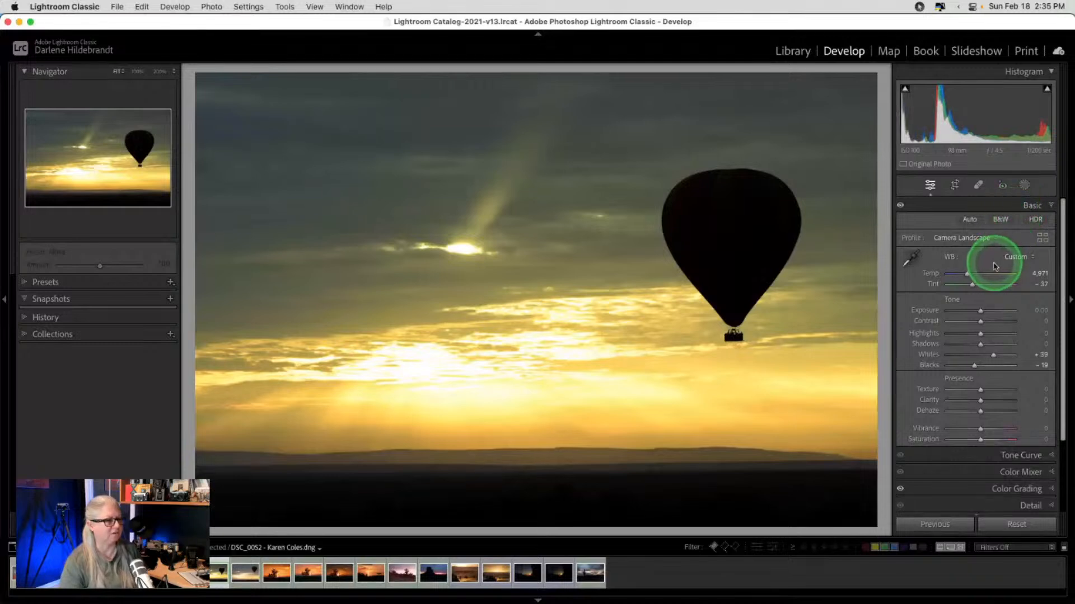
click(1016, 257)
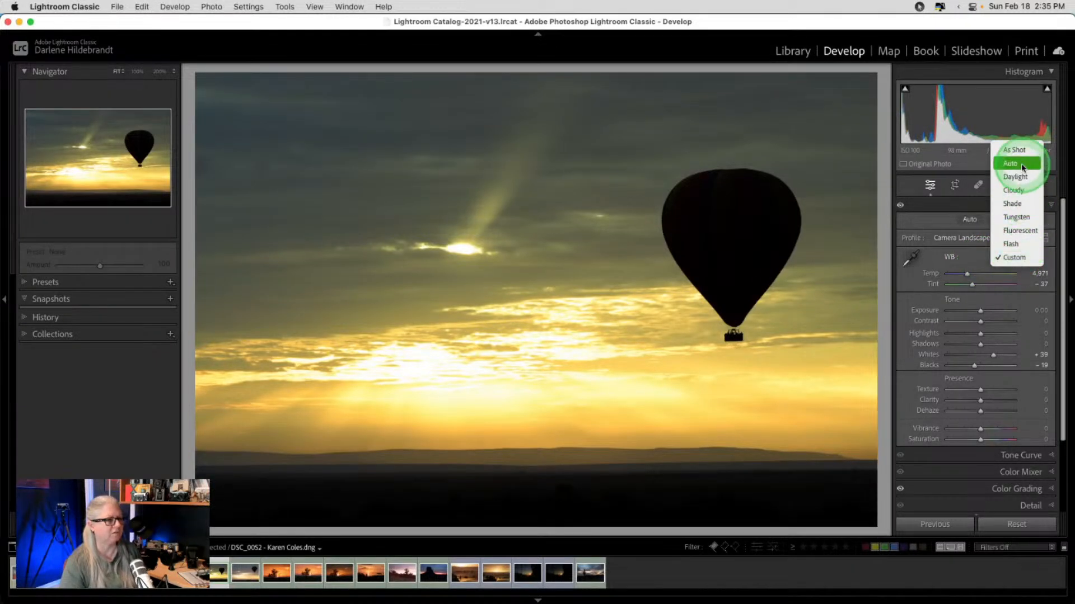
click(1013, 150)
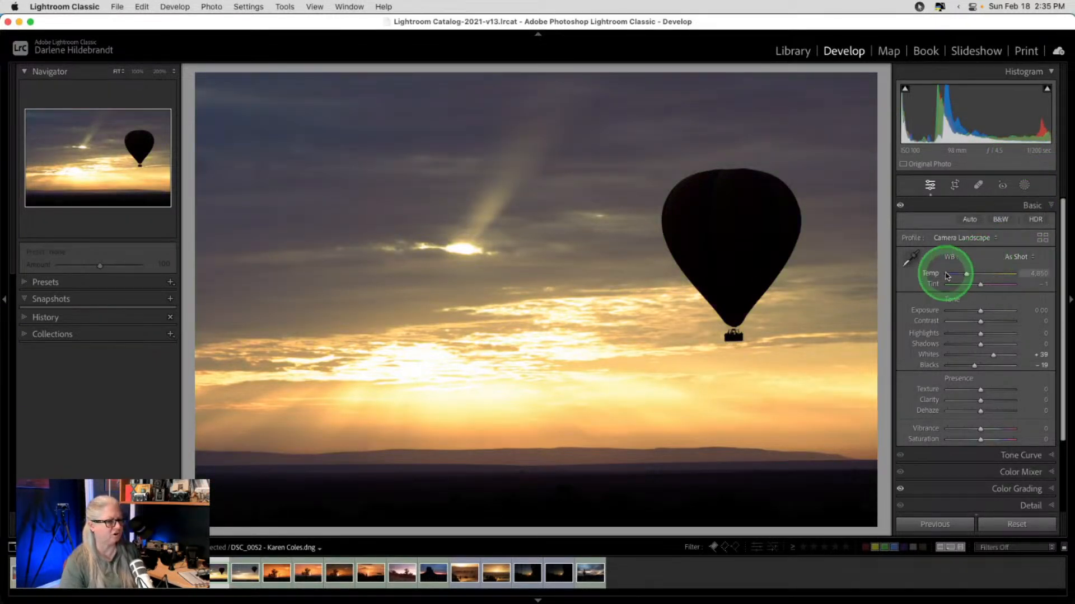
scroll(979, 259, down, 3)
click(998, 441)
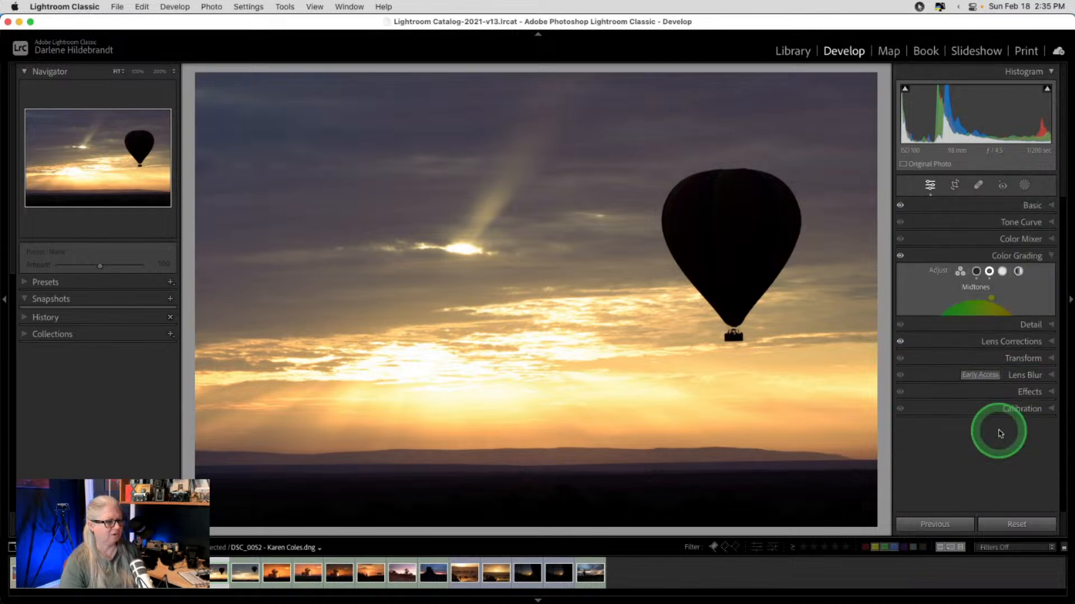
double_click(939, 272)
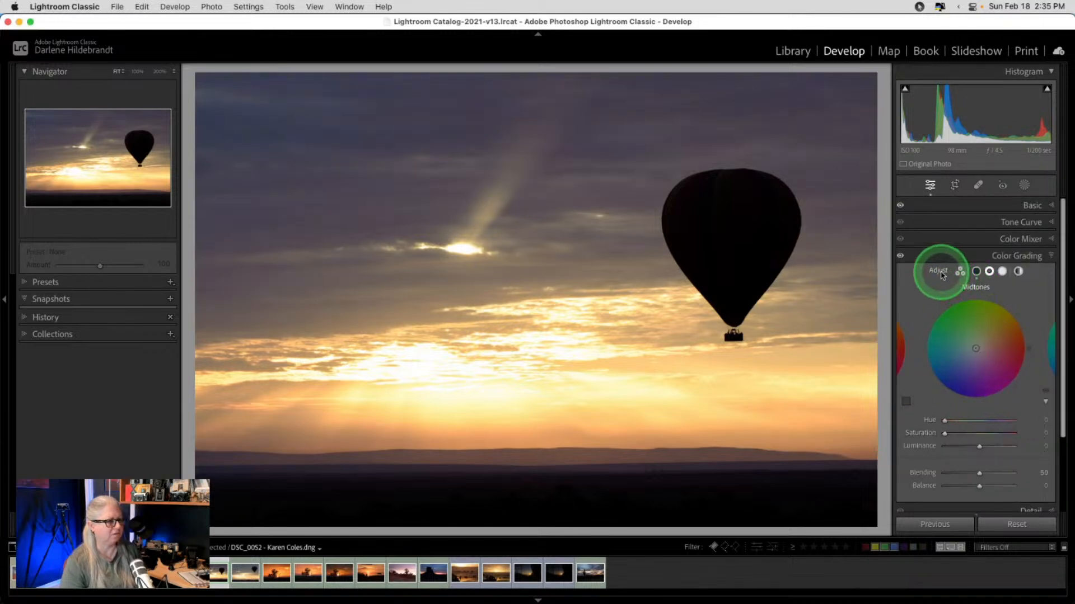
click(1027, 206)
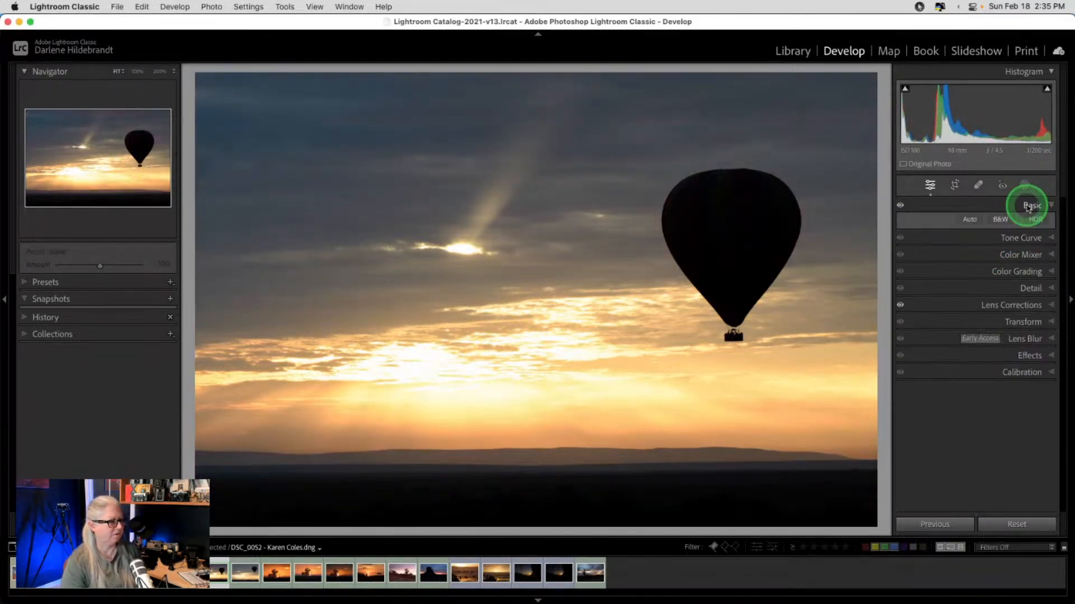
- Set Temp 5,823, Tint −6, Clarity +47 and Highlights −100 while watching highlight clipping
drag(995, 272, 973, 274)
drag(980, 285, 978, 287)
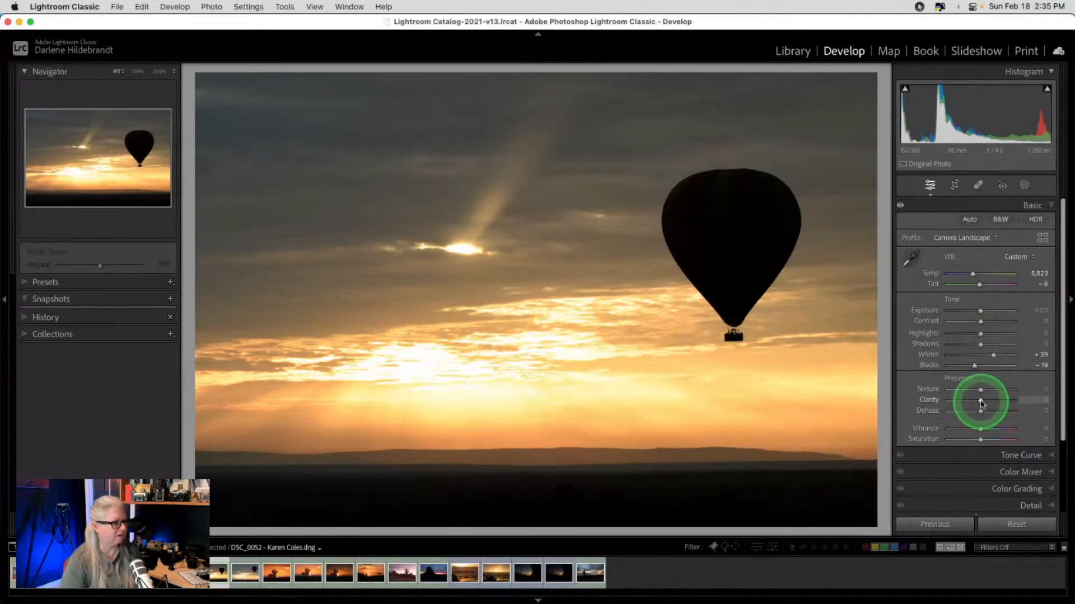
drag(981, 401, 996, 402)
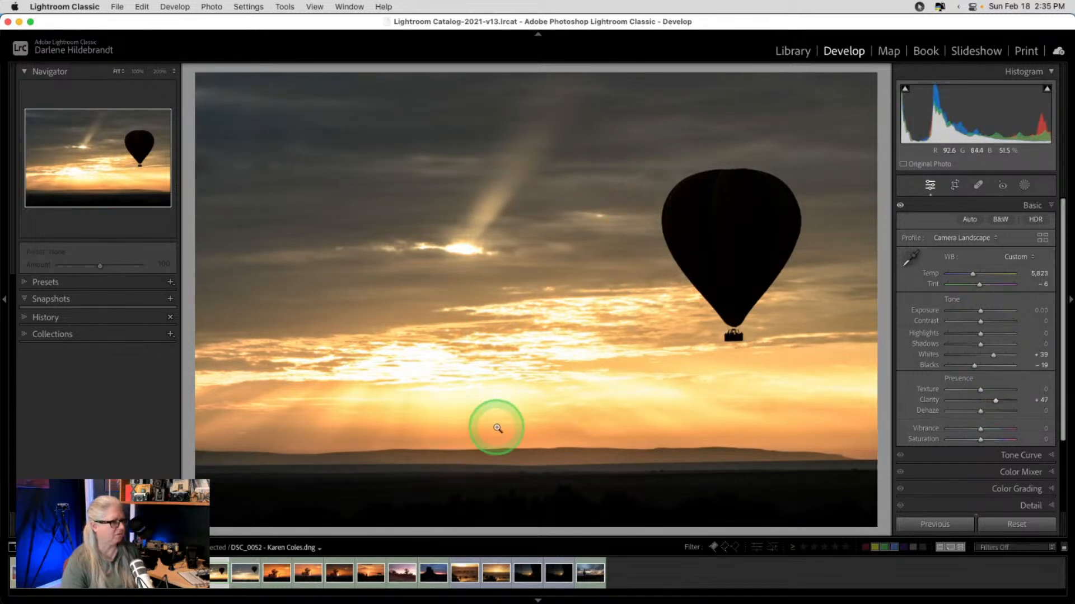
alt+click(980, 335)
mouse_move(977, 335)
mouse_down()
mouse_move(968, 332)
mouse_move(984, 355)
mouse_up()
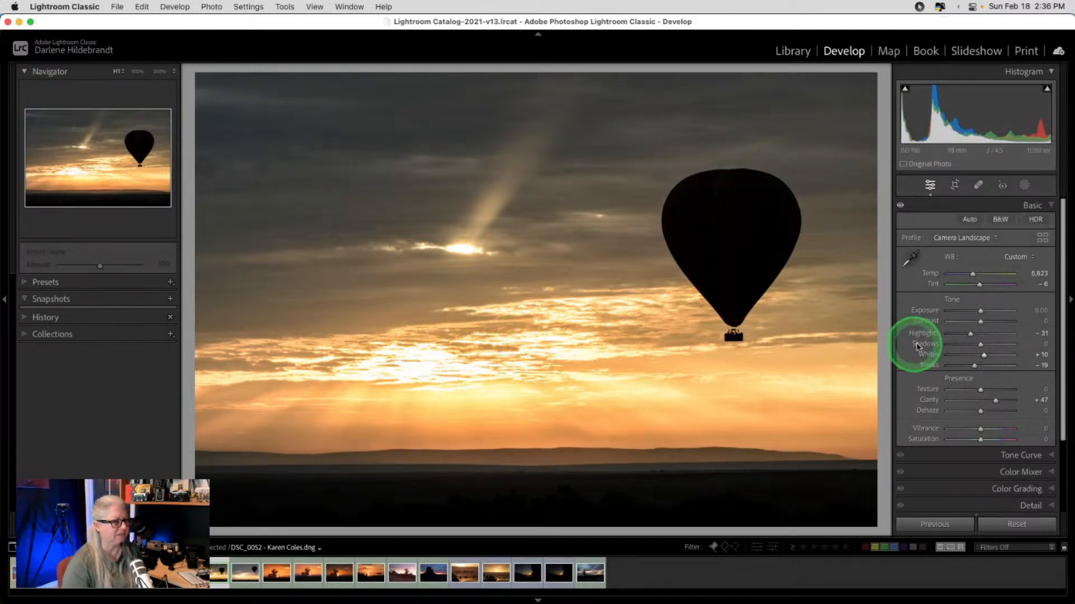
double_click(983, 355)
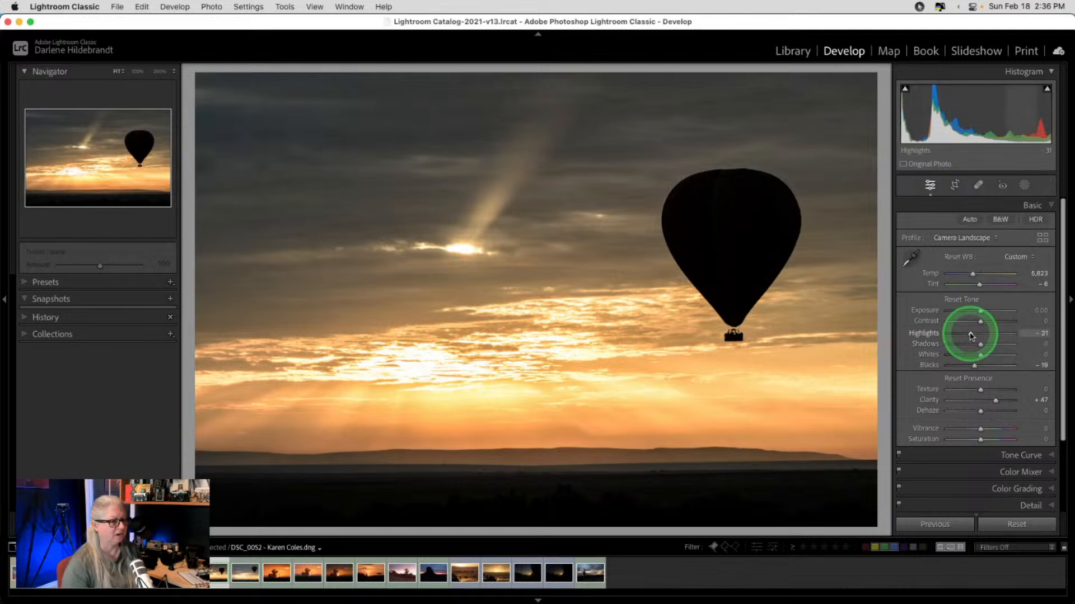
drag(970, 333, 962, 336)
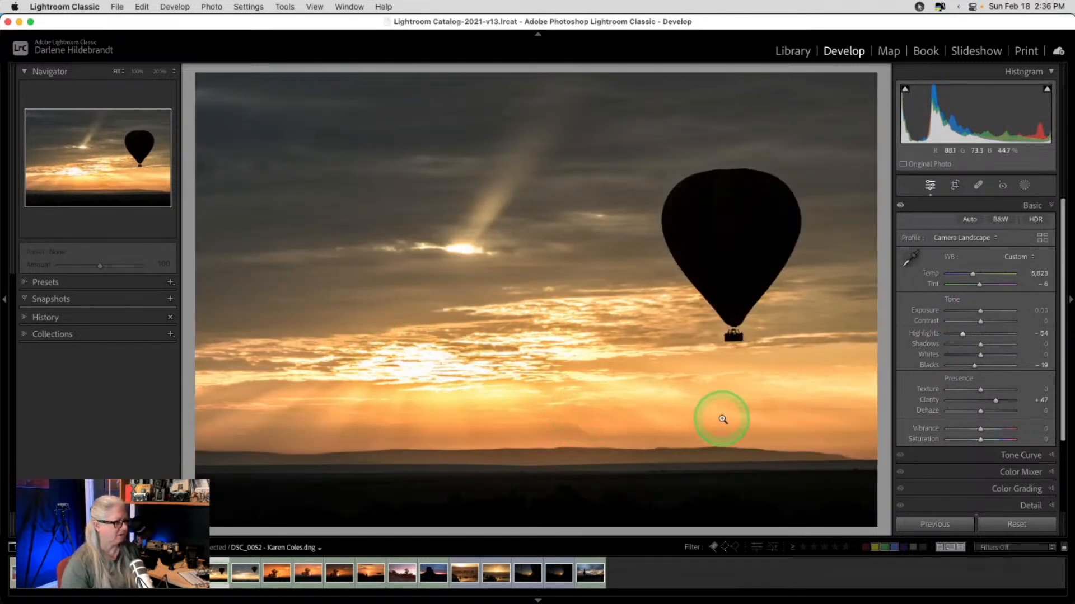
drag(961, 335, 900, 333)
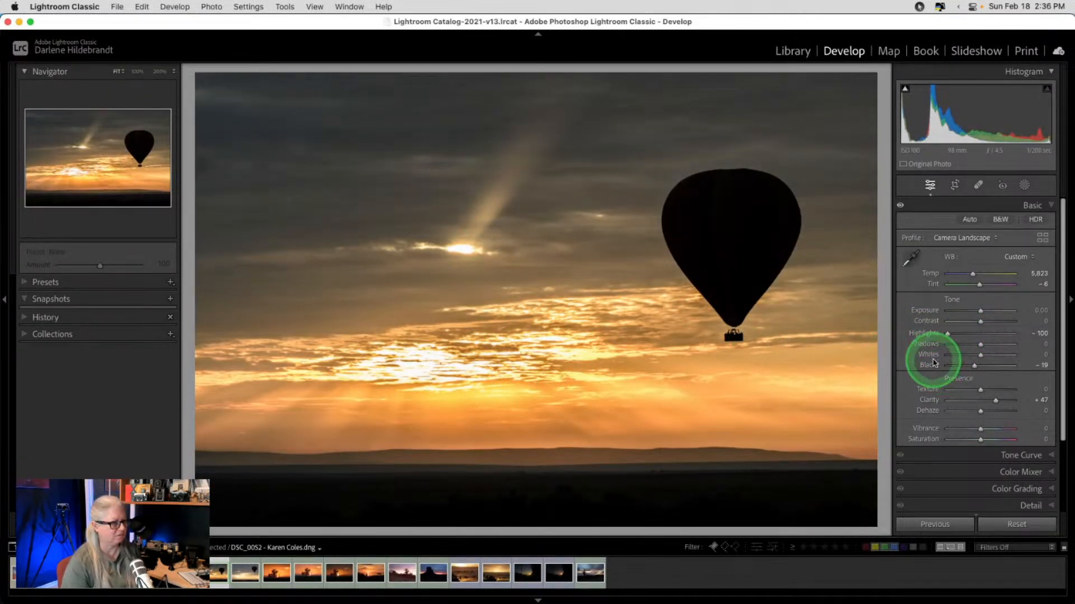
drag(977, 346, 983, 347)
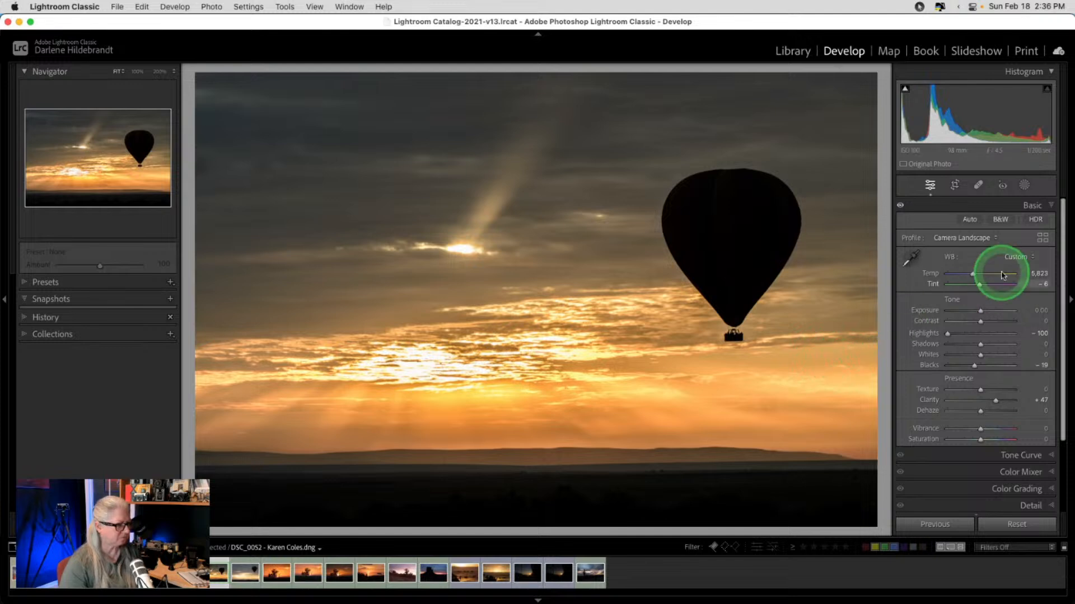
- Draw a linear gradient mask from the top of the sky down toward the horizon
key(m)
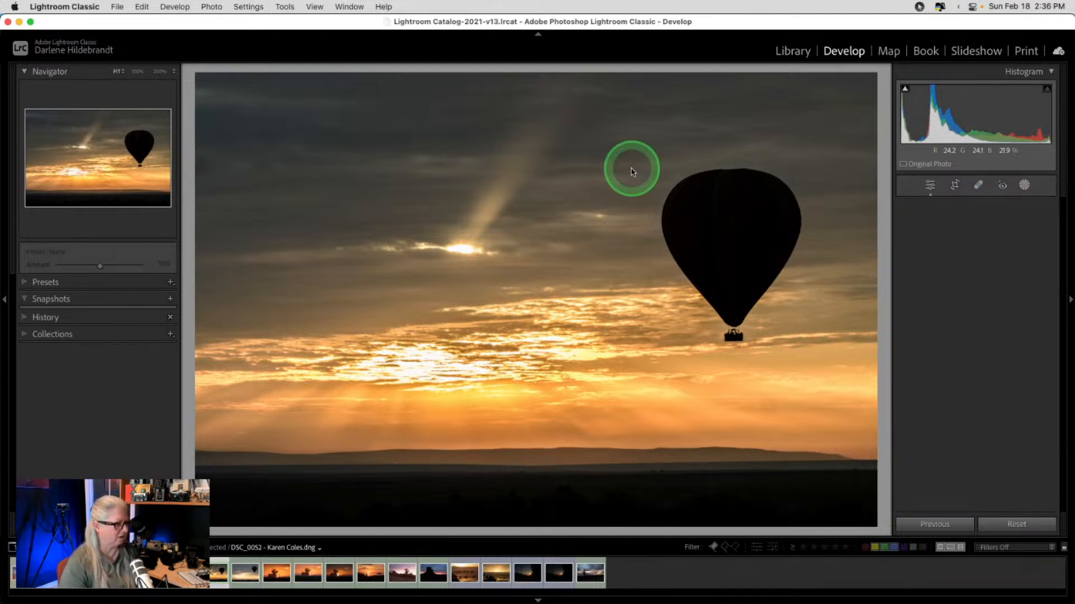
drag(573, 164, 580, 344)
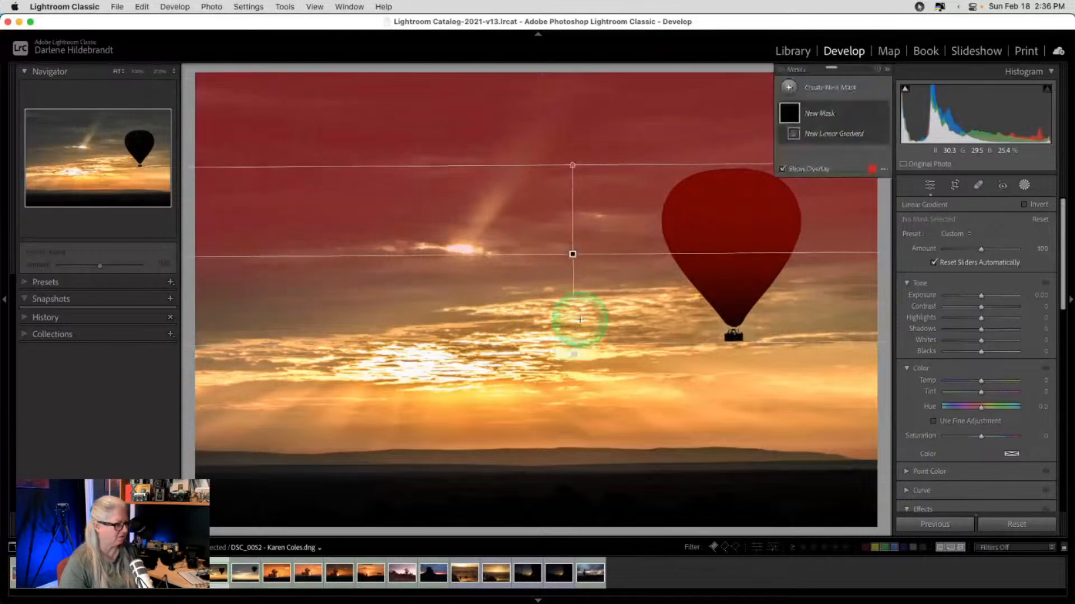
drag(571, 254, 572, 303)
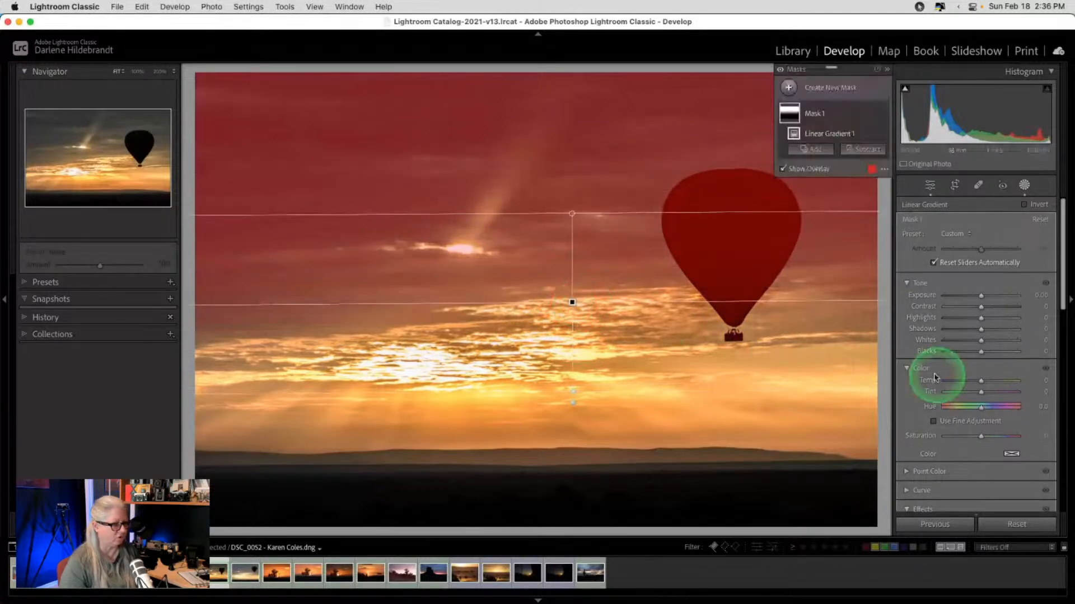
scroll(976, 397, down, 1)
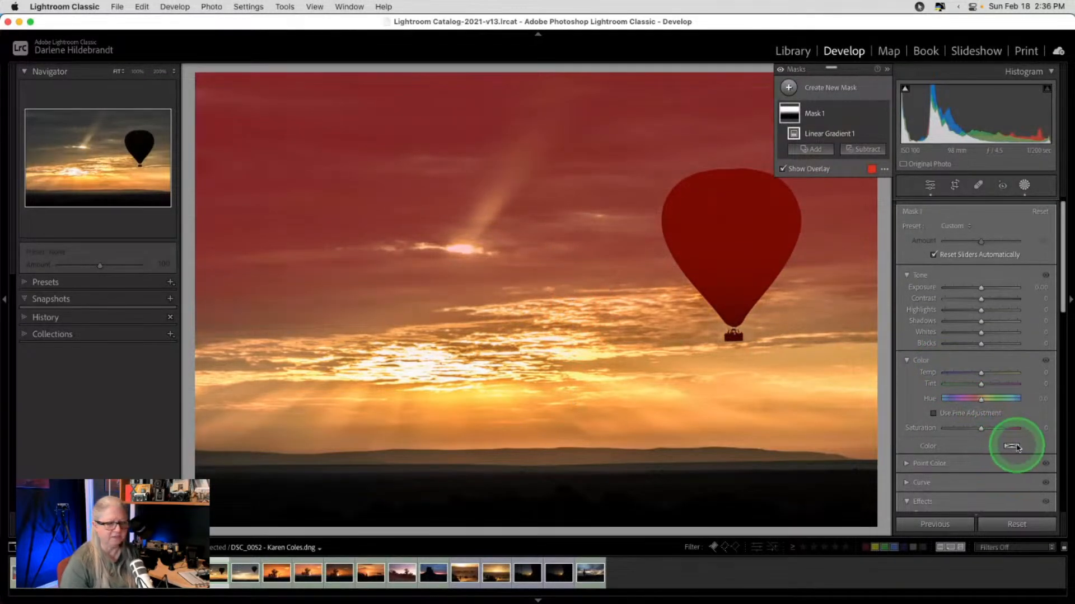
- Tint the gradient mask a cool blue with the mask Color swatch
click(1011, 446)
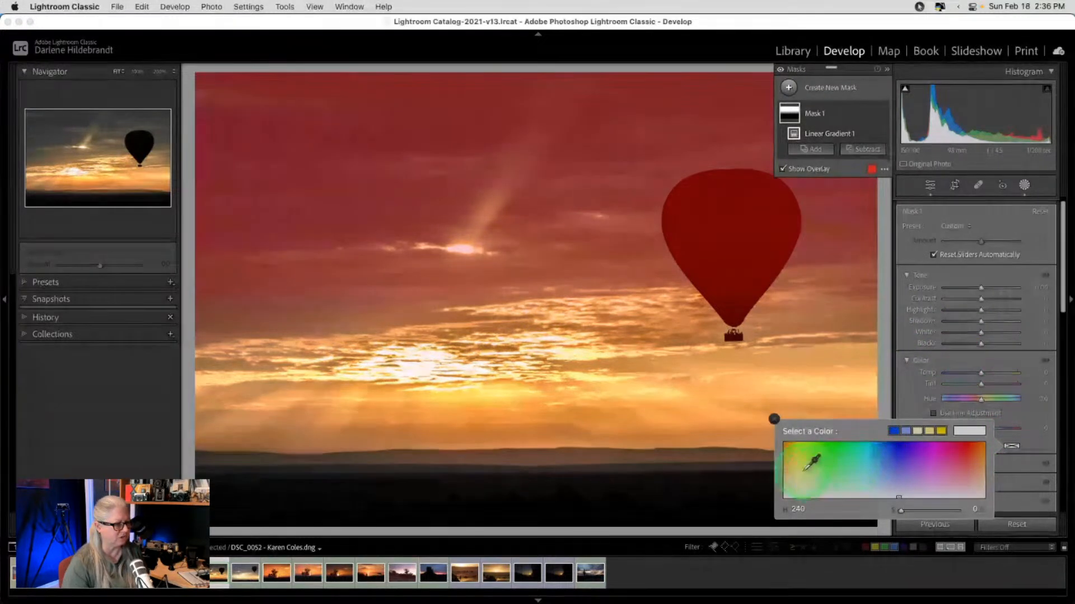
drag(793, 464, 790, 463)
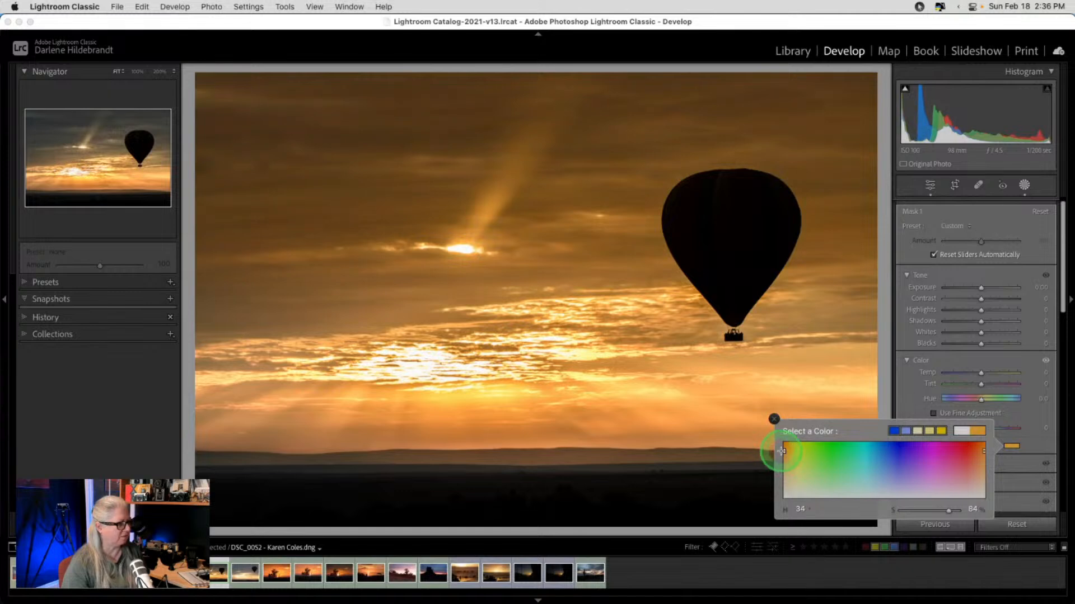
drag(781, 458, 896, 466)
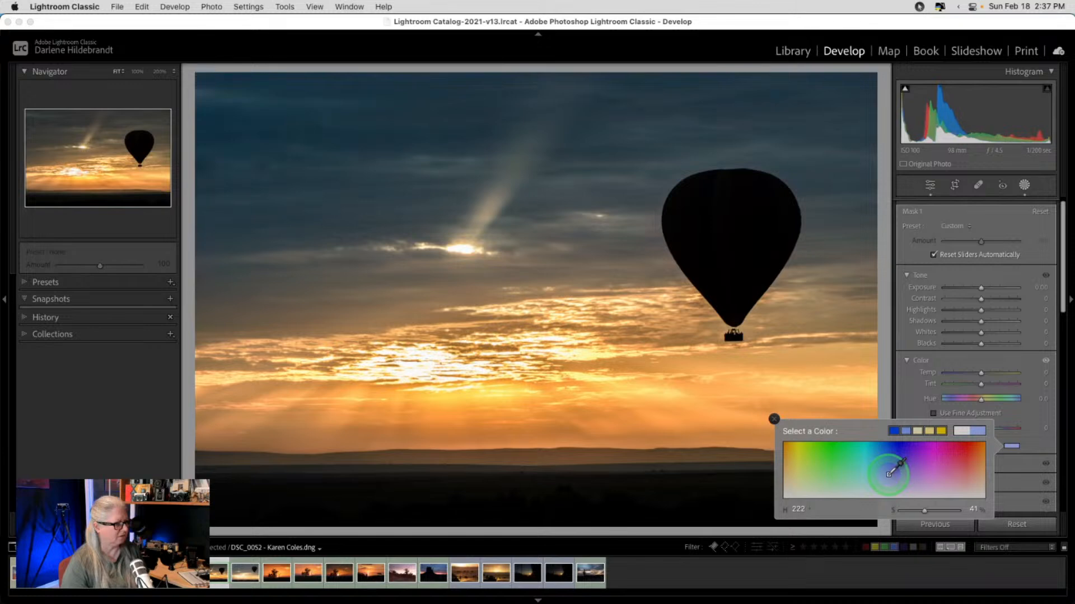
drag(885, 473, 883, 472)
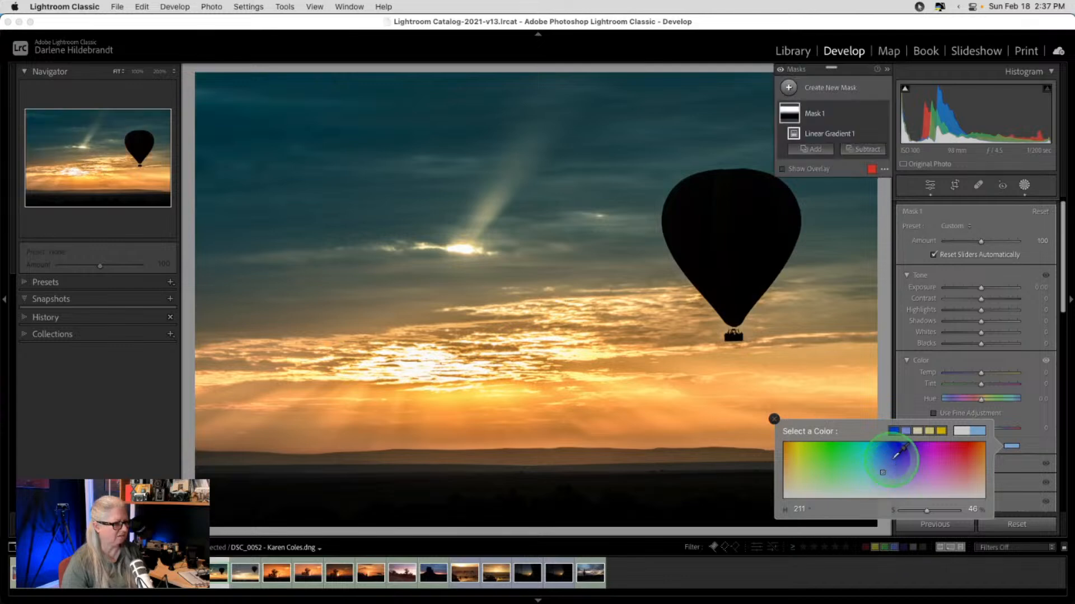
click(915, 253)
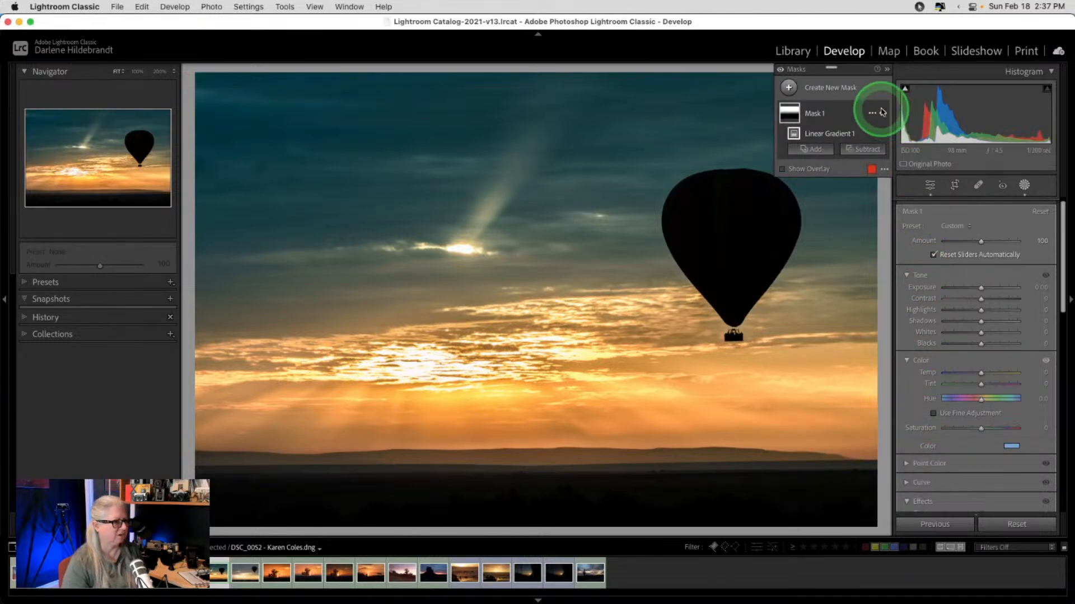
- Toggle the mask off and on to compare the sky, then bring up Copy Settings
click(882, 114)
click(883, 113)
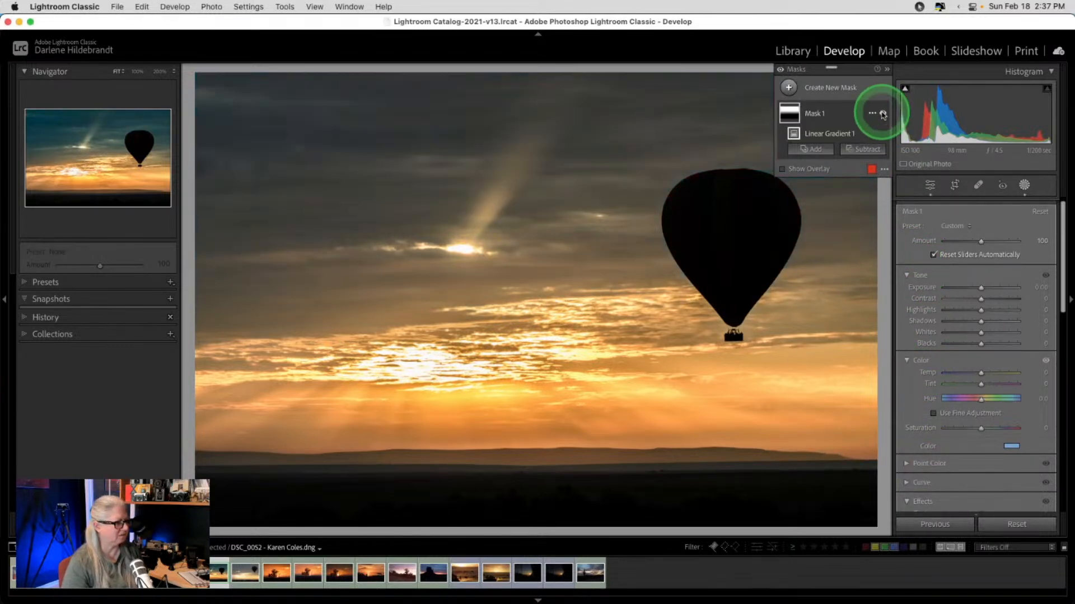
click(882, 114)
click(883, 114)
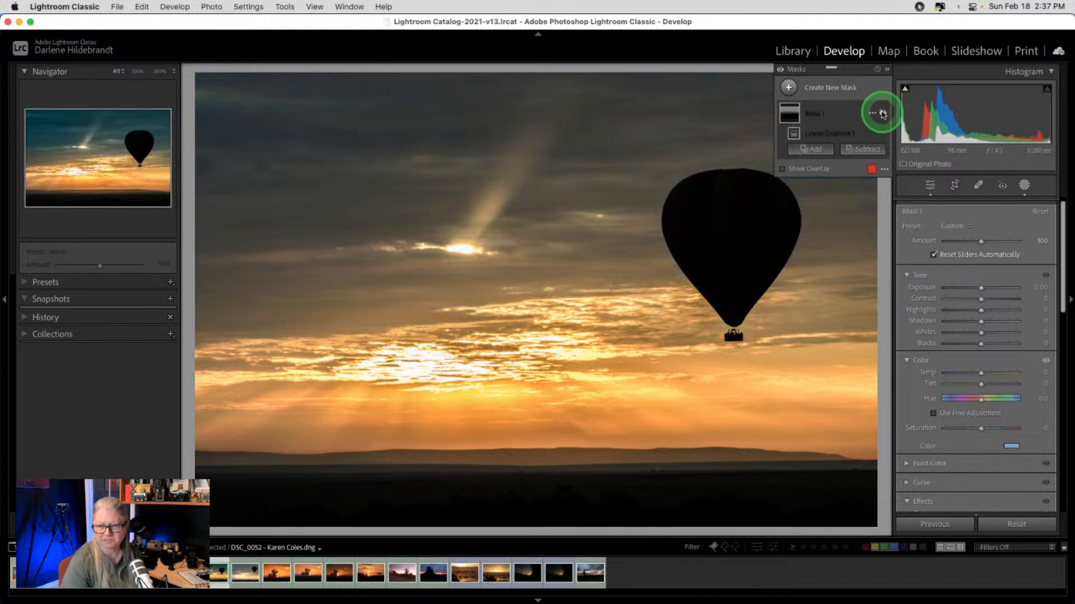
click(882, 113)
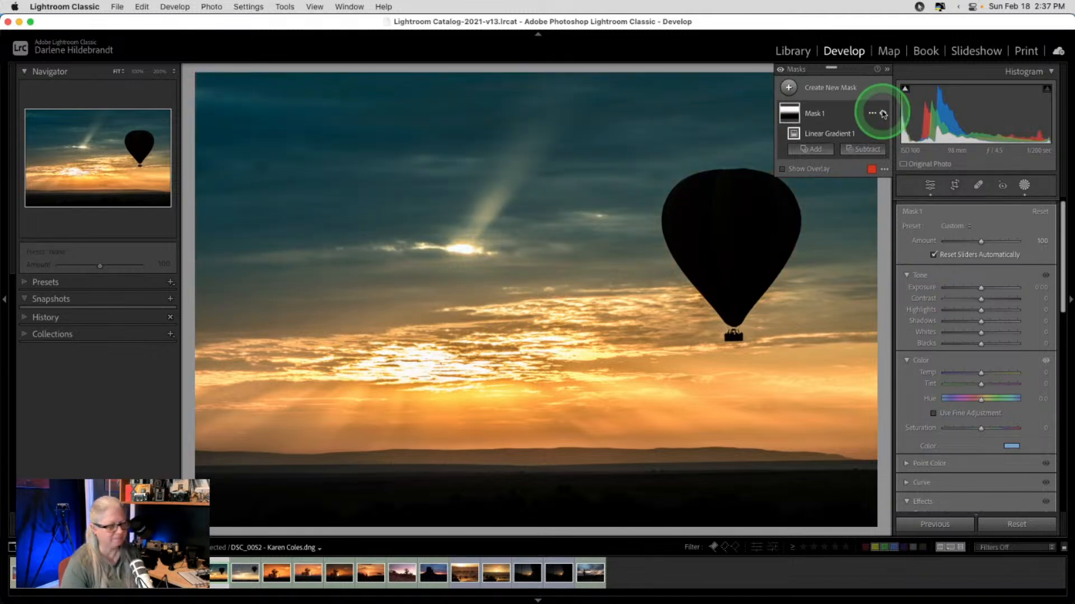
click(1023, 185)
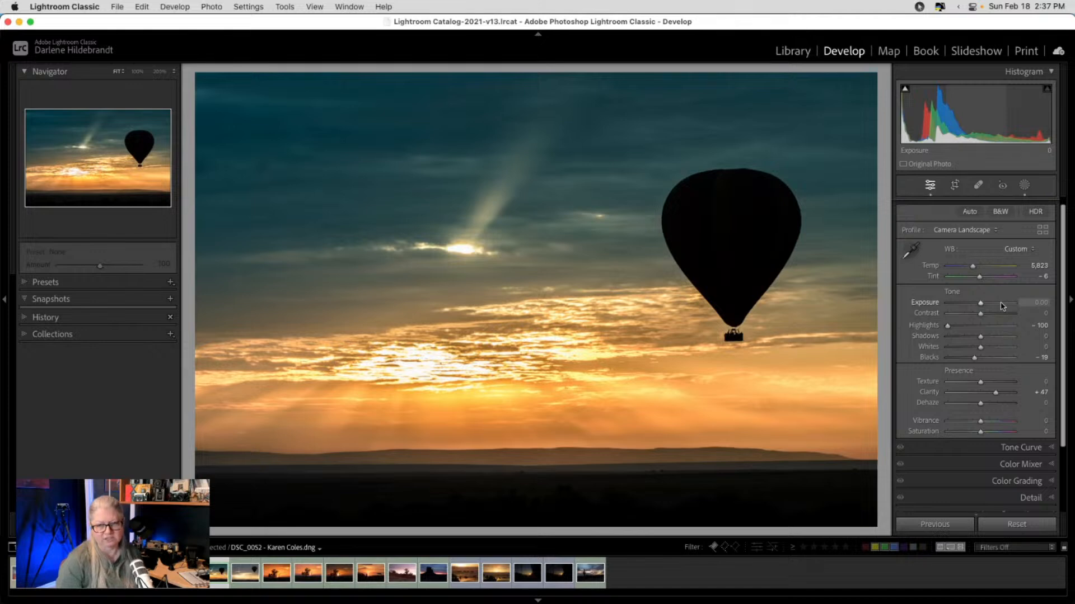
click(1002, 306)
key(super+shift+c)
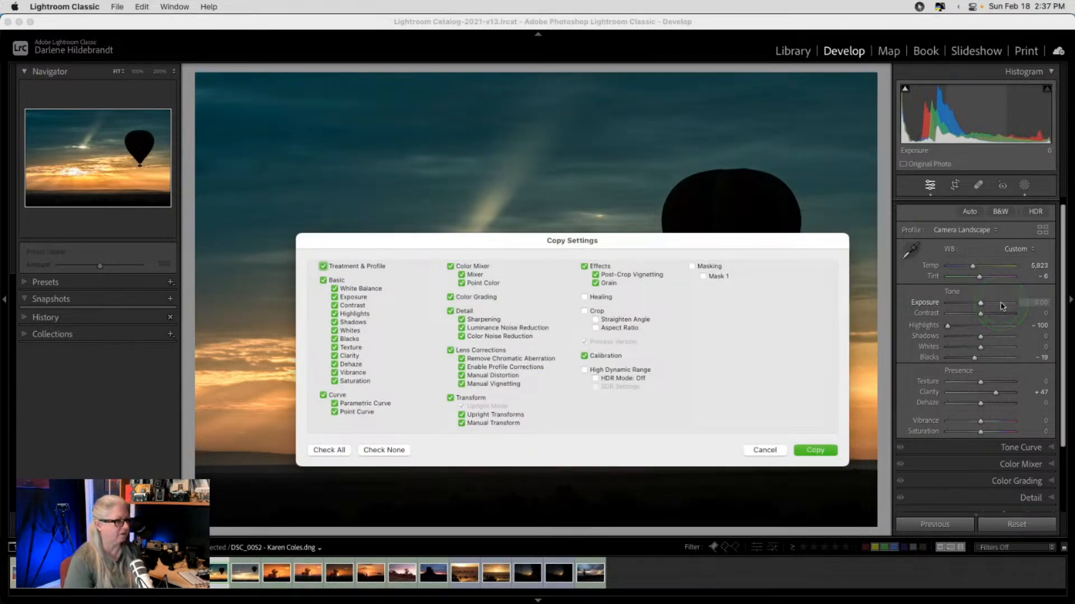
key(Return)
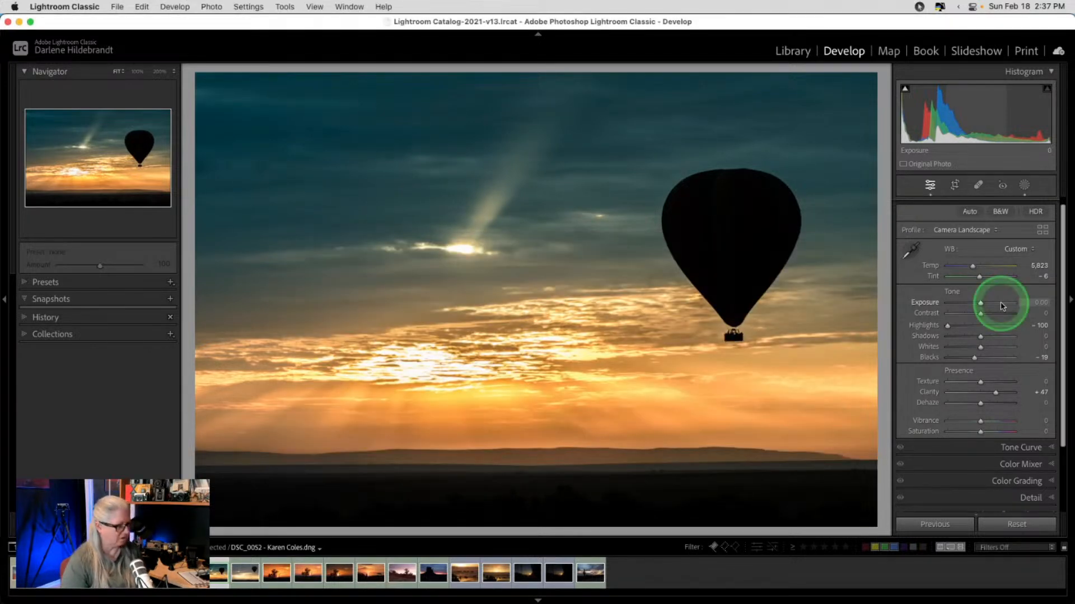
key(Right)
key(super+shift+v)
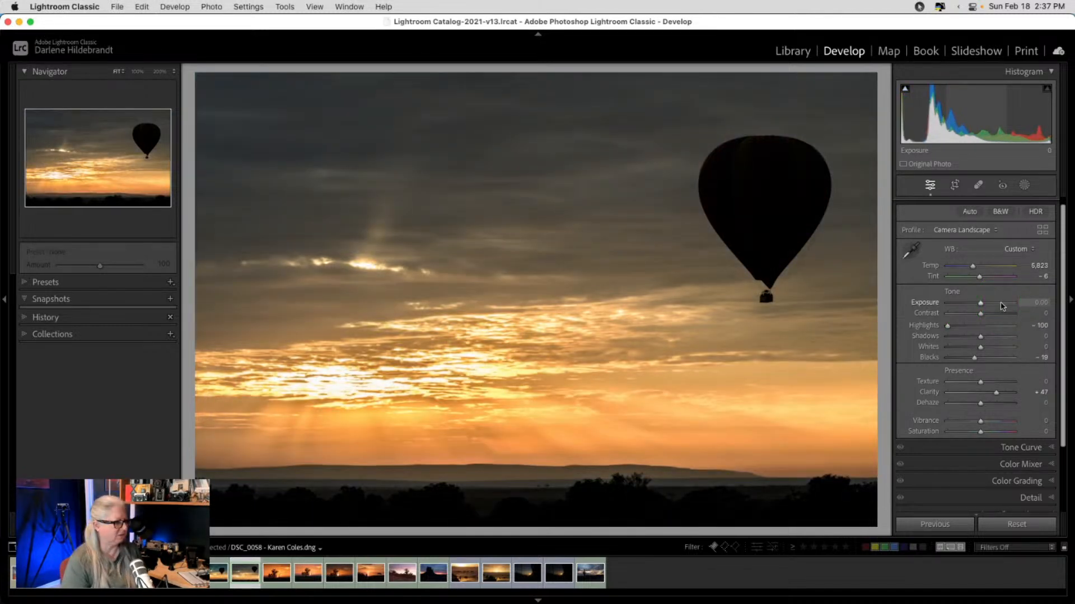
key(Left)
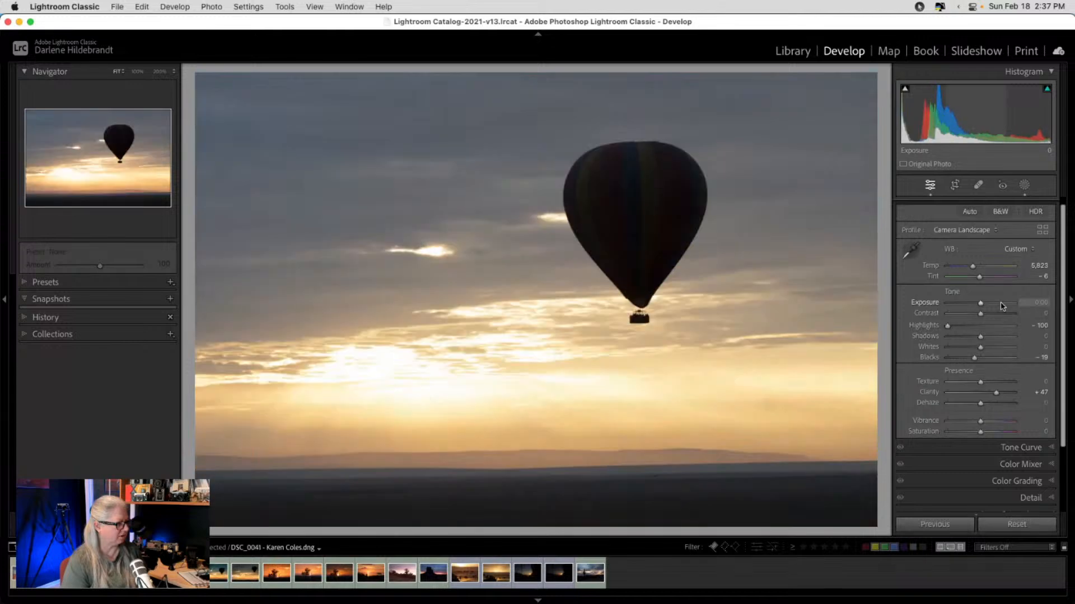
click(1002, 306)
key(super+shift+v)
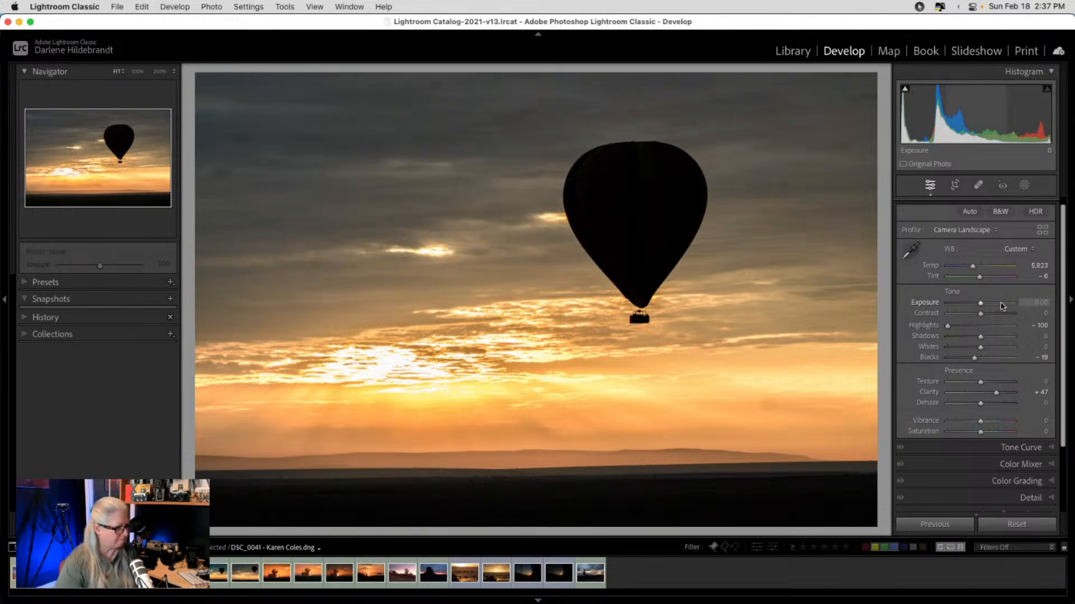
key(g)
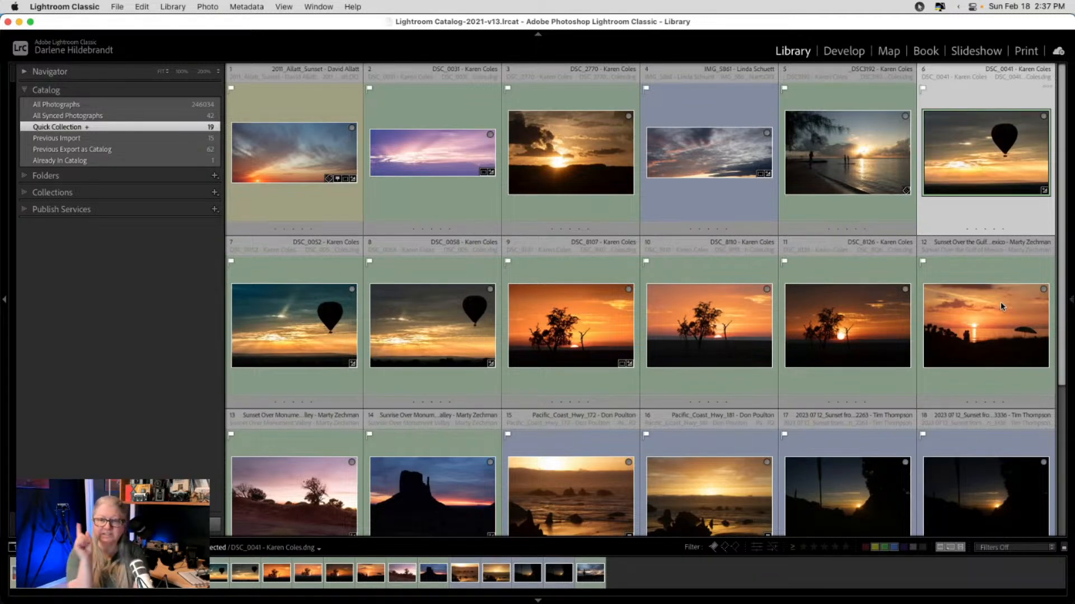
key(e)
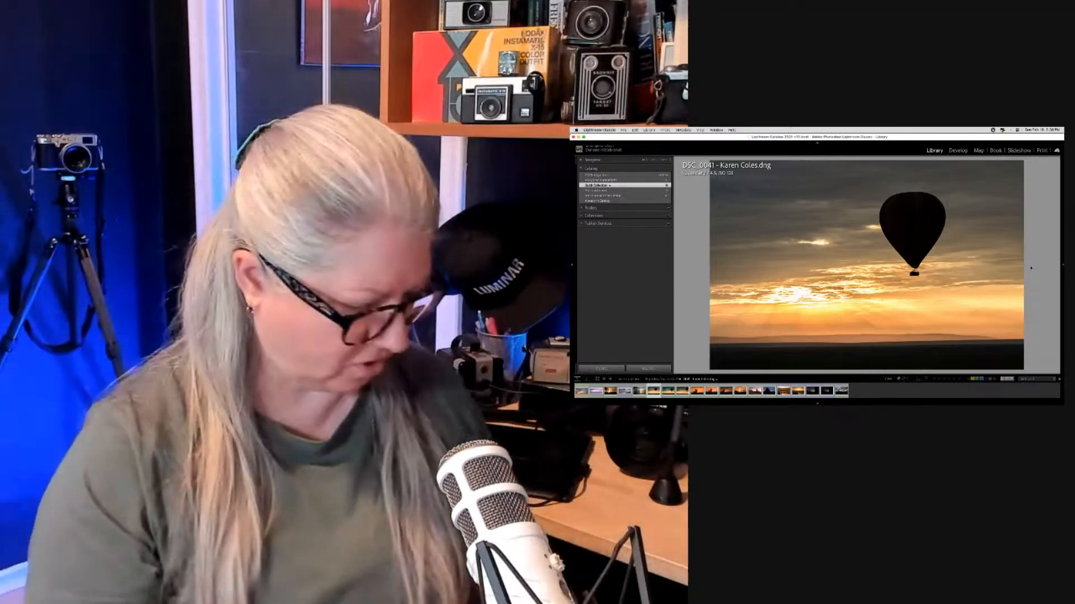
- Back in Grid view, select the Sunrise Over Monument Valley photo, then switch apps with Cmd+Tab
key(g)
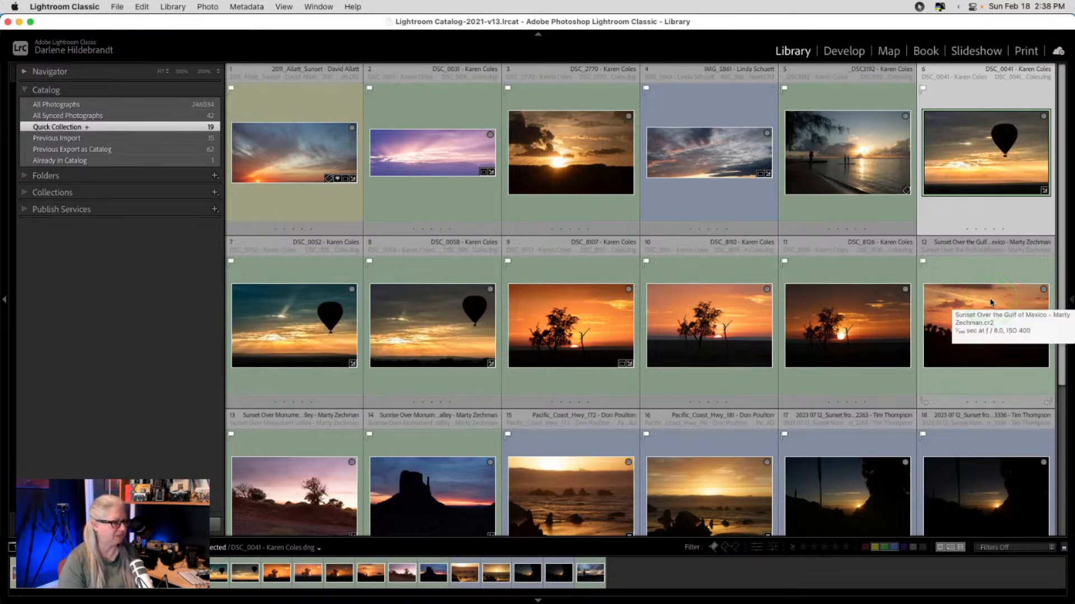
scroll(990, 303, down, 3)
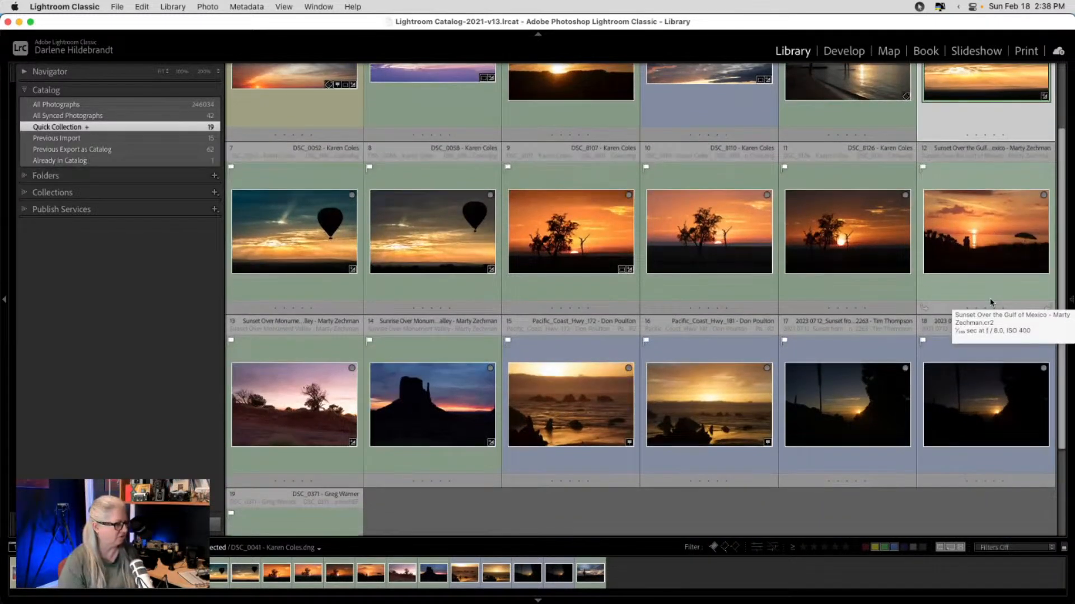
scroll(989, 302, down, 2)
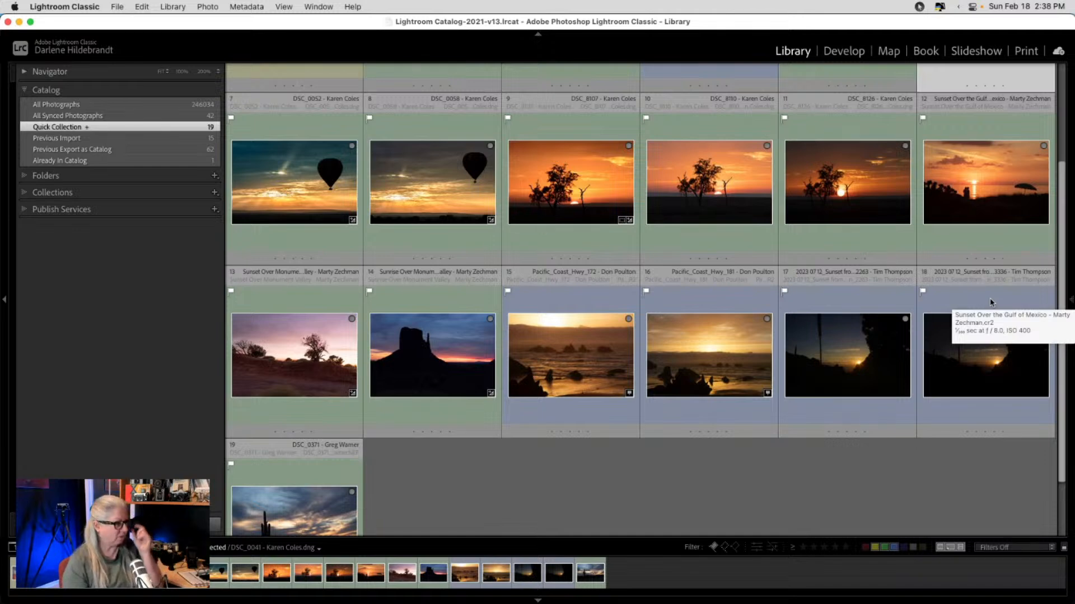
scroll(990, 302, down, 2)
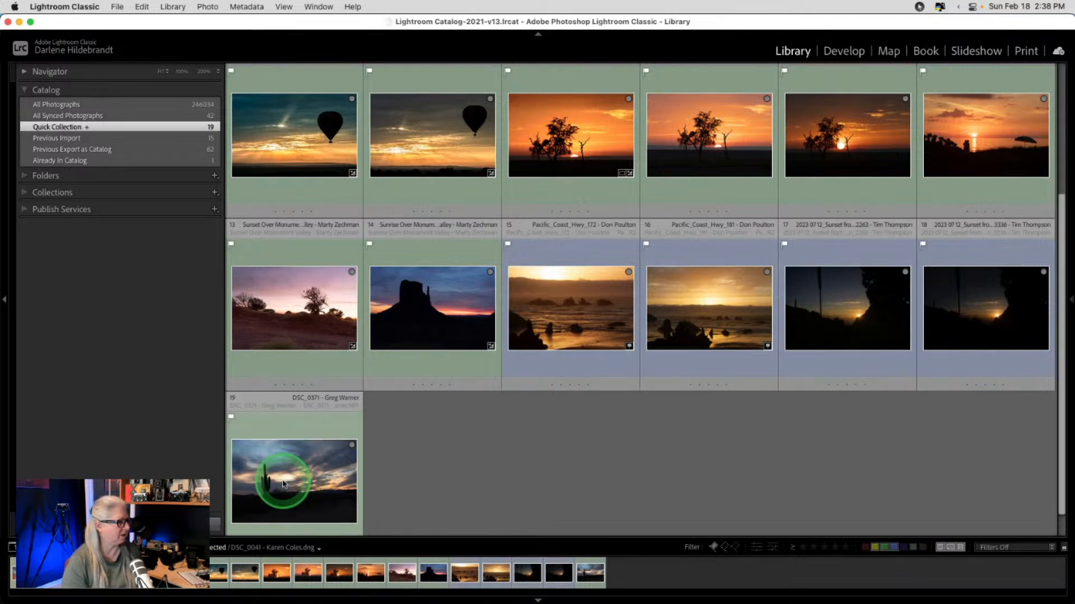
click(409, 330)
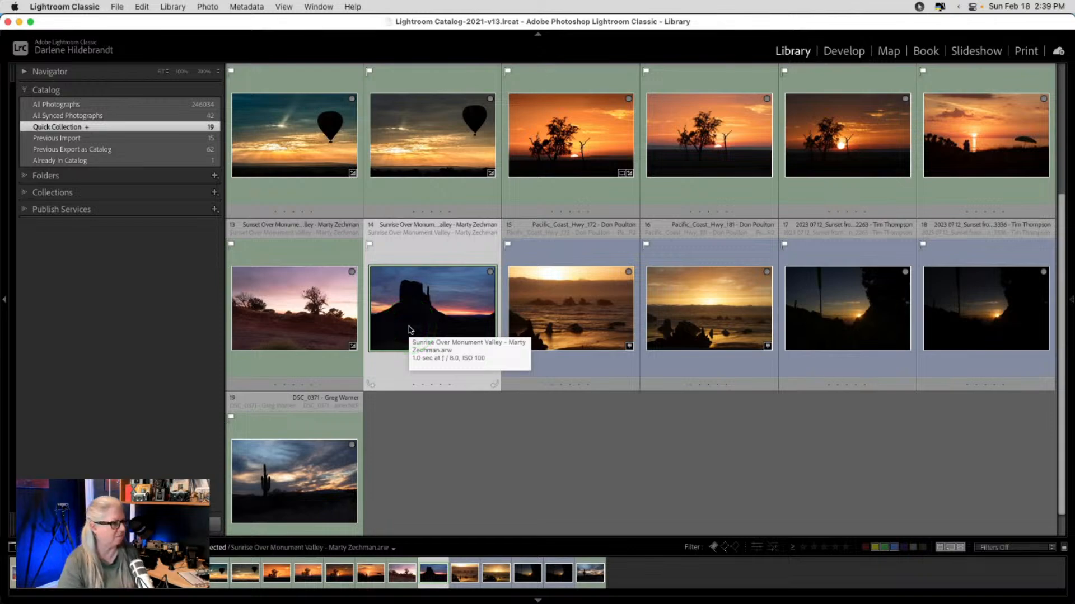
key(super+Tab)
key(super+Tab)
key(super+Tab)
key(super+Tab)
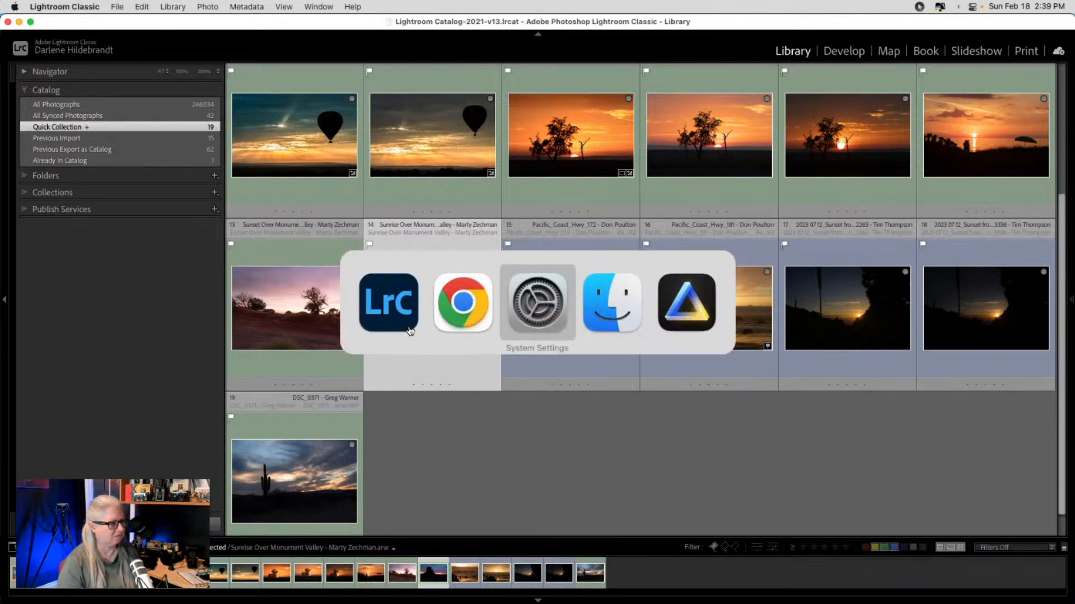
- Choose the left dark mountain sunset thumbnail in the catalog and open it in Edit
scroll(409, 329, down, 3)
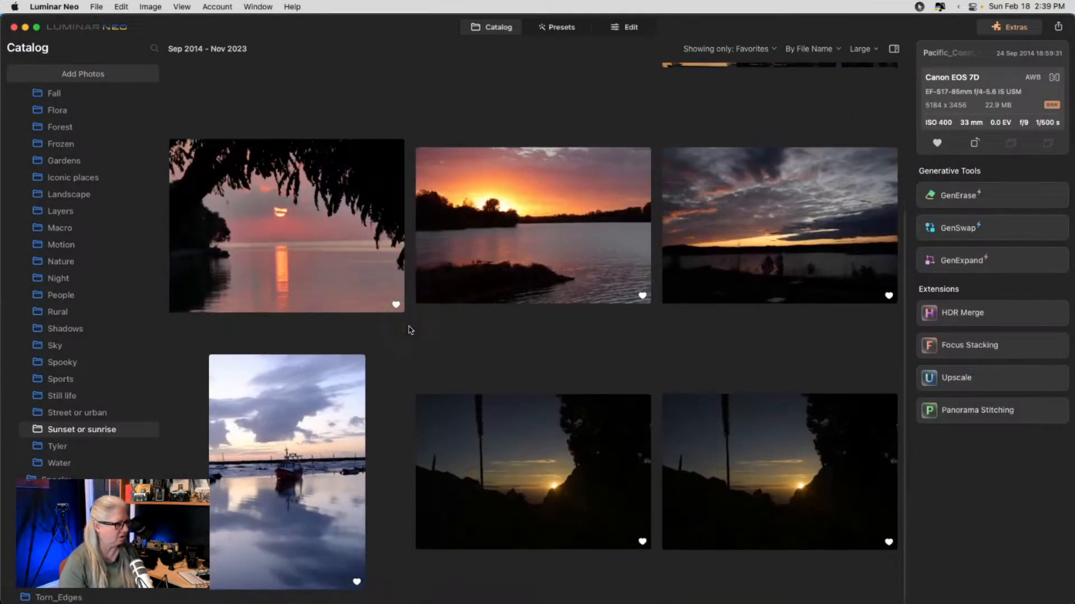
click(497, 460)
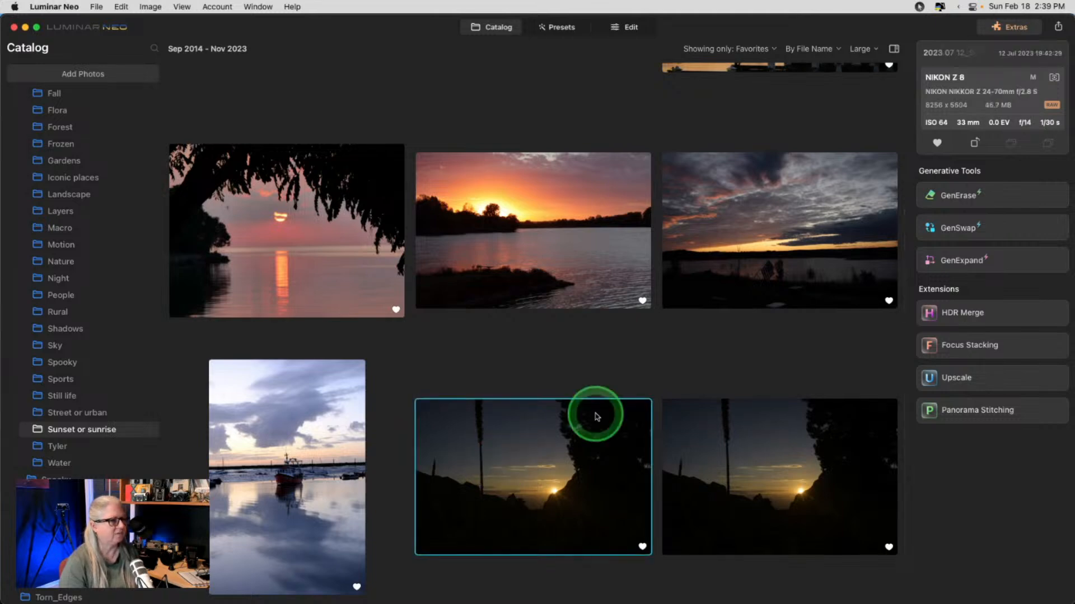
click(945, 56)
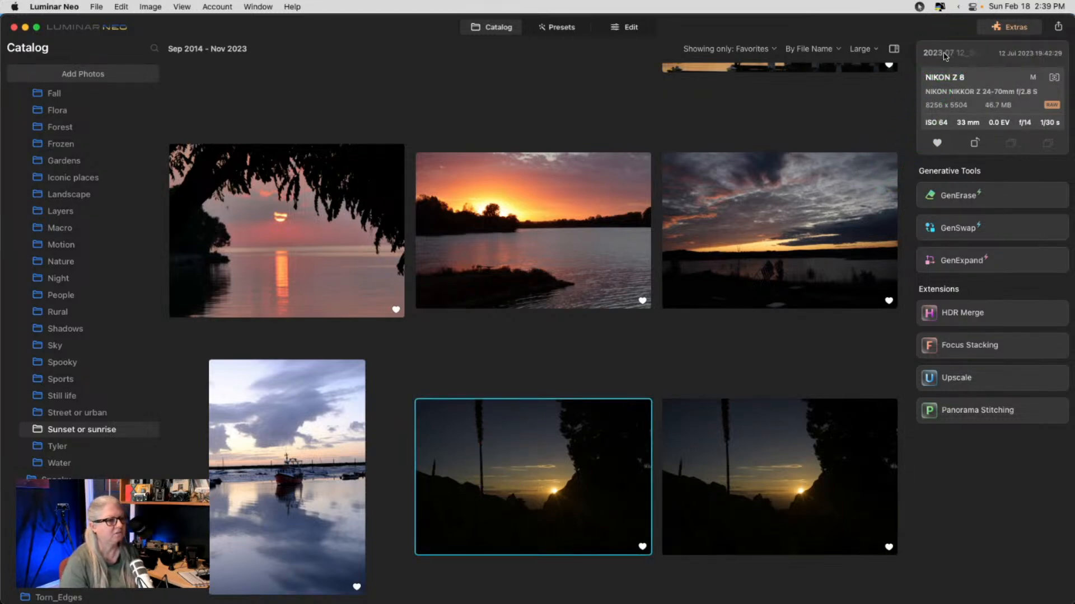
click(757, 451)
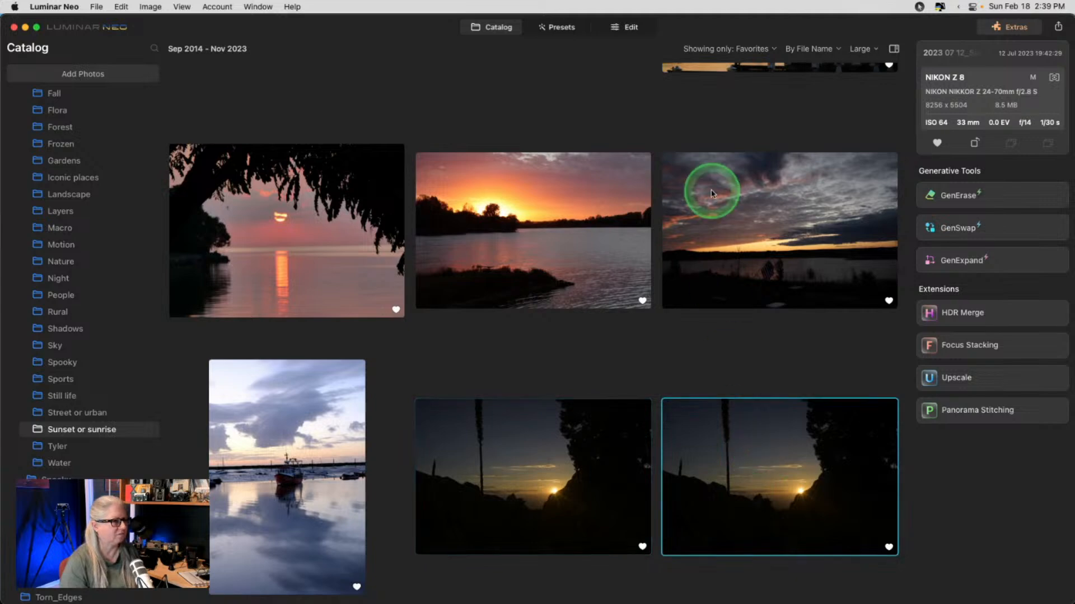
click(629, 30)
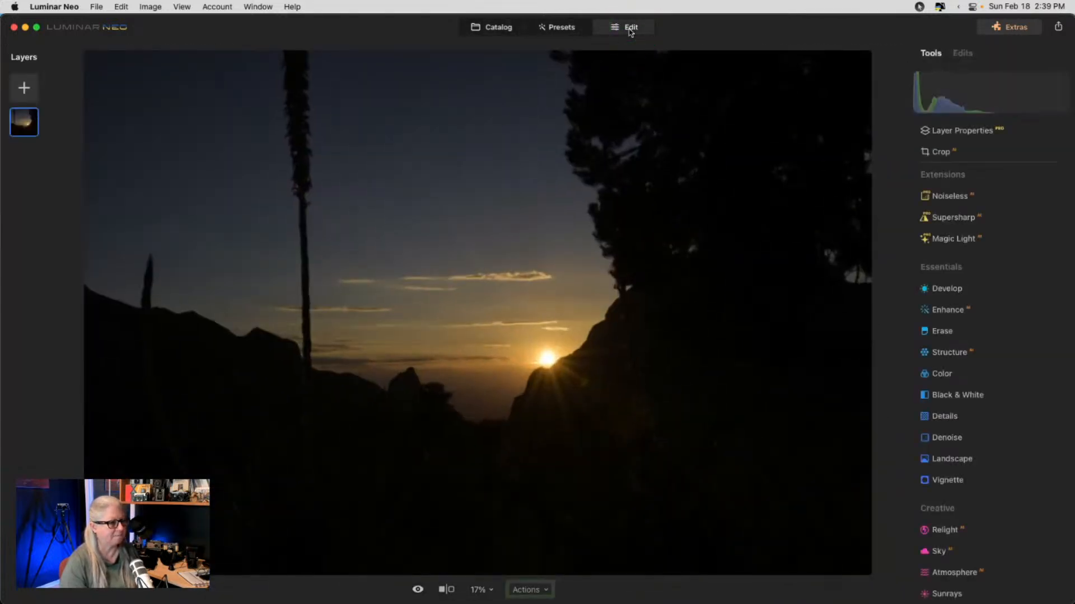
click(493, 28)
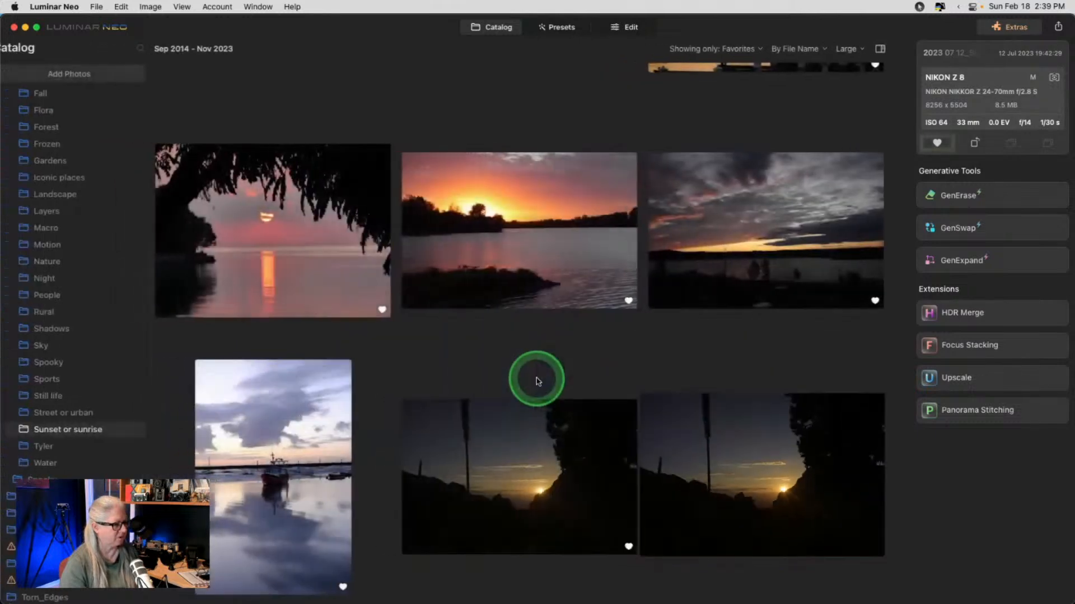
click(548, 442)
click(622, 29)
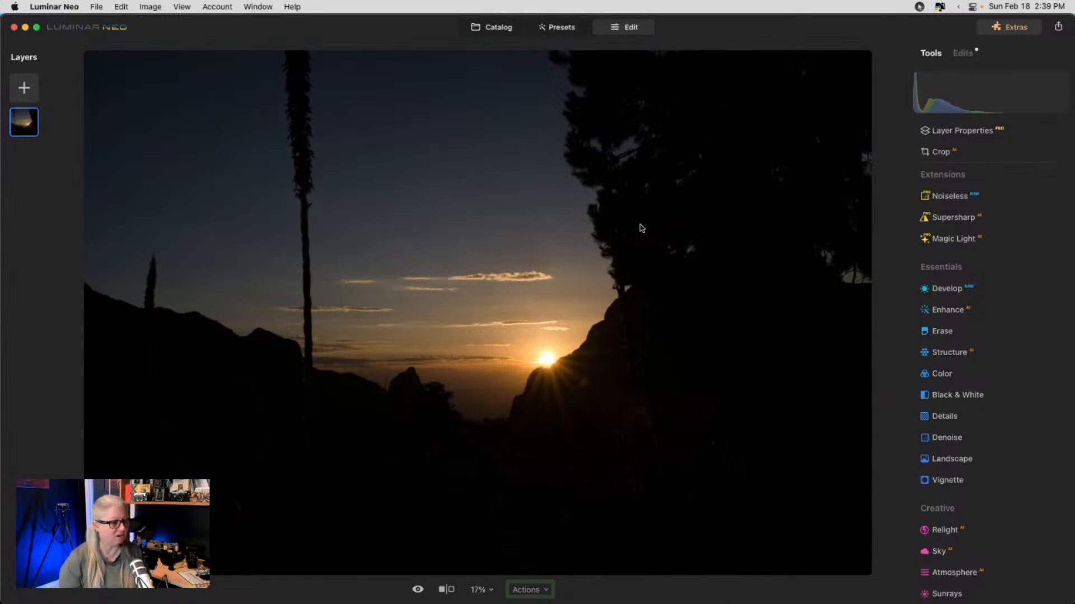
- Set the Develop camera profile to Camera Standard HDR after trying Flat HDR, then expand Curves
click(949, 289)
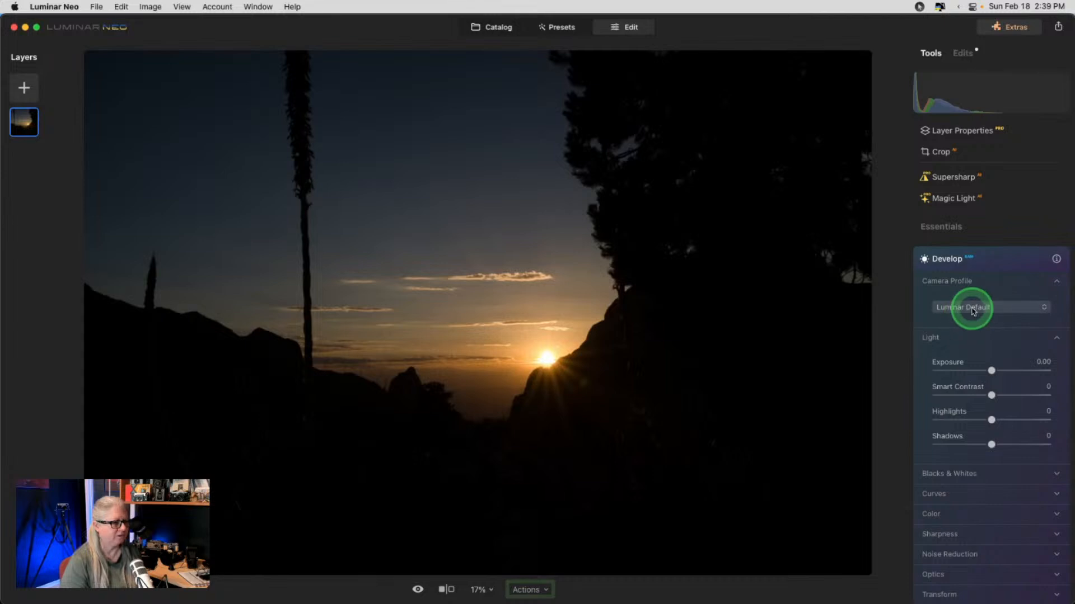
click(973, 309)
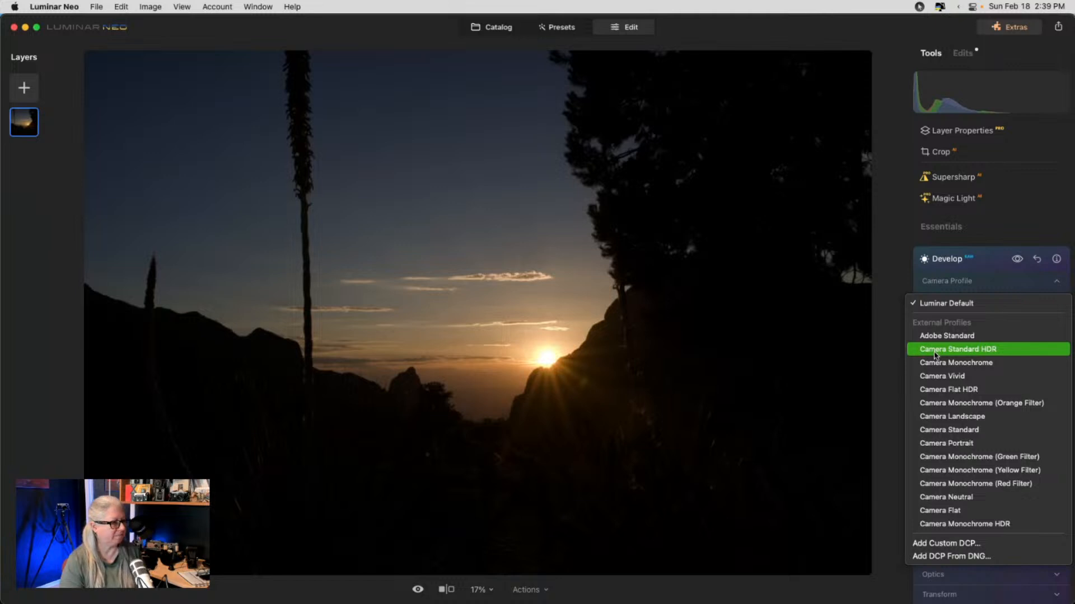
click(935, 353)
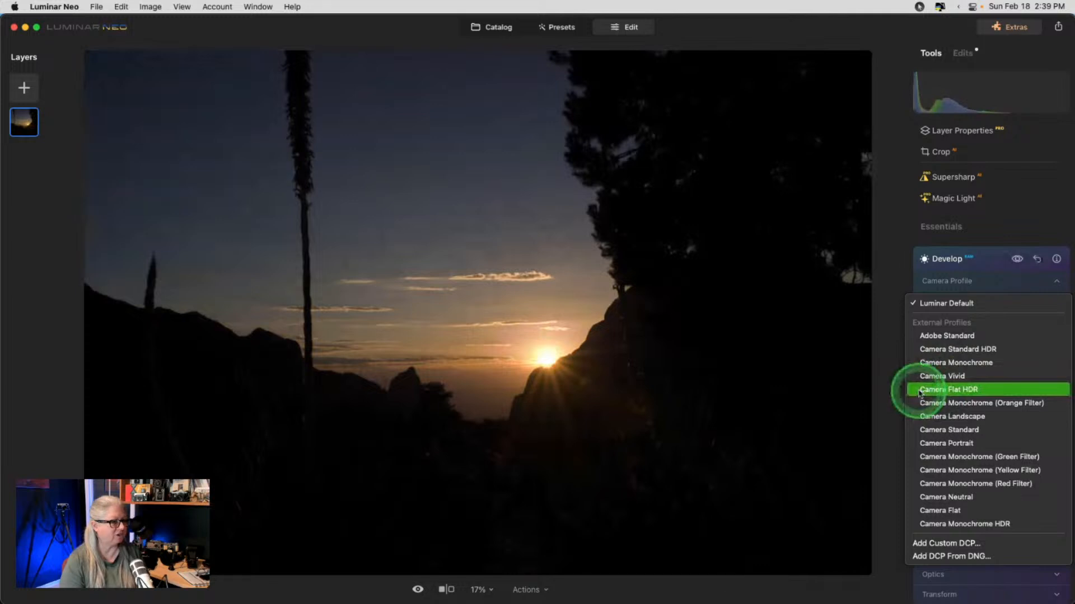
click(920, 391)
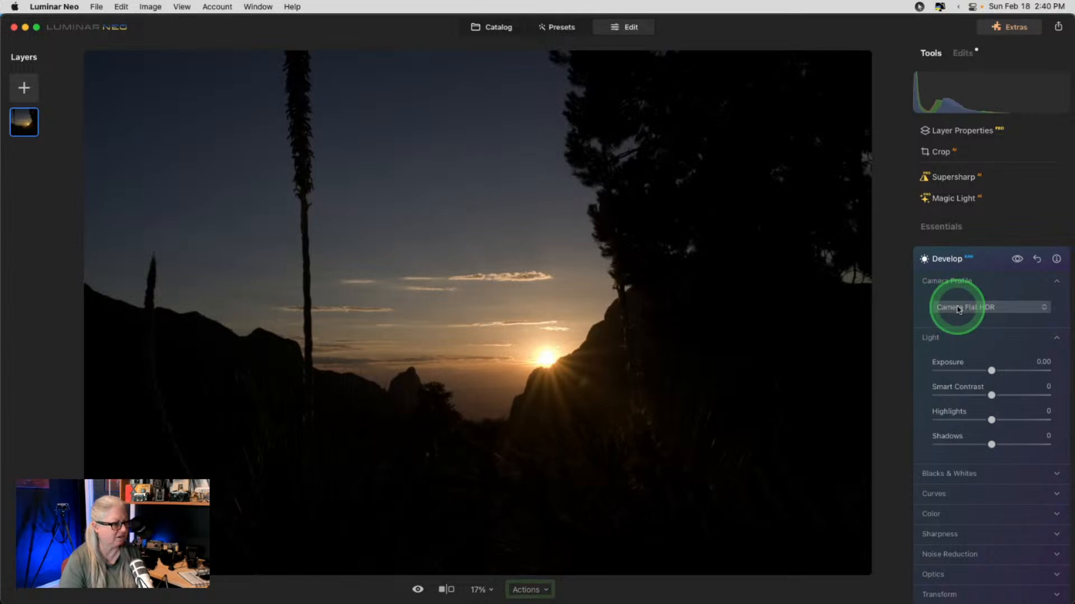
click(1003, 313)
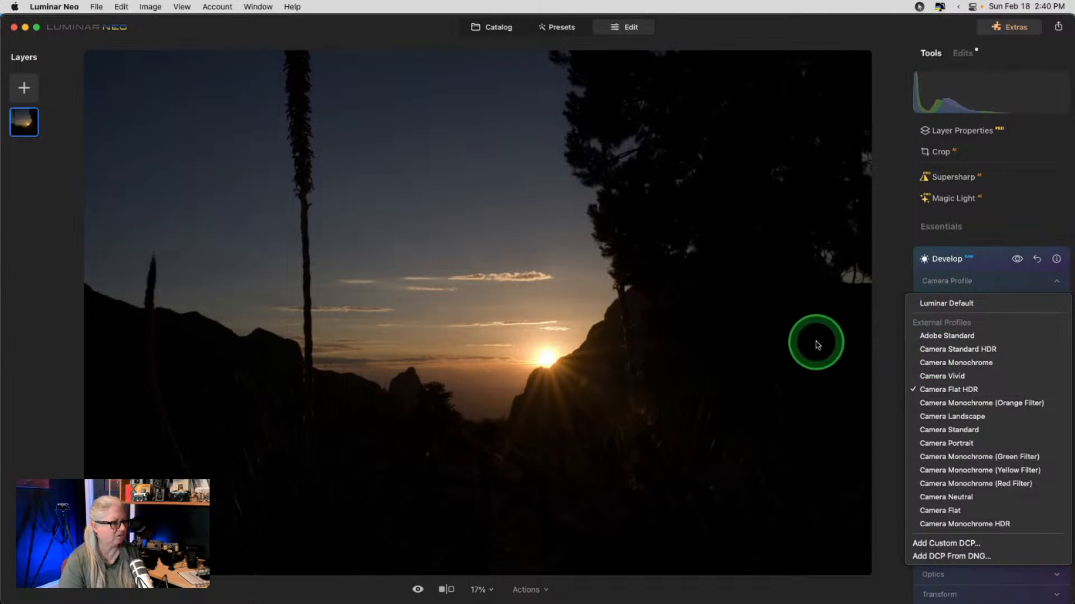
click(958, 350)
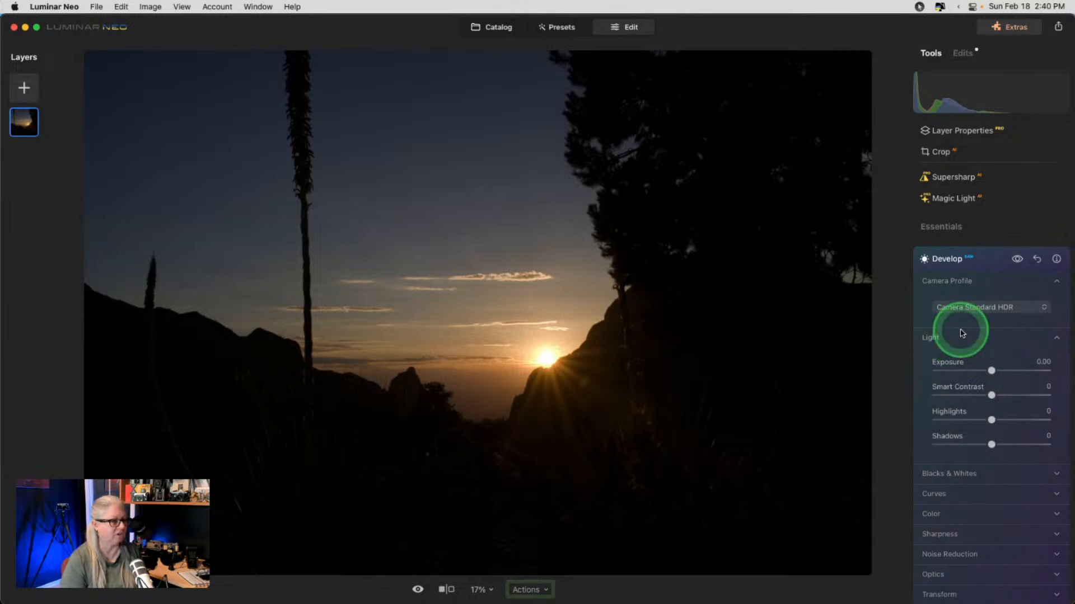
click(962, 311)
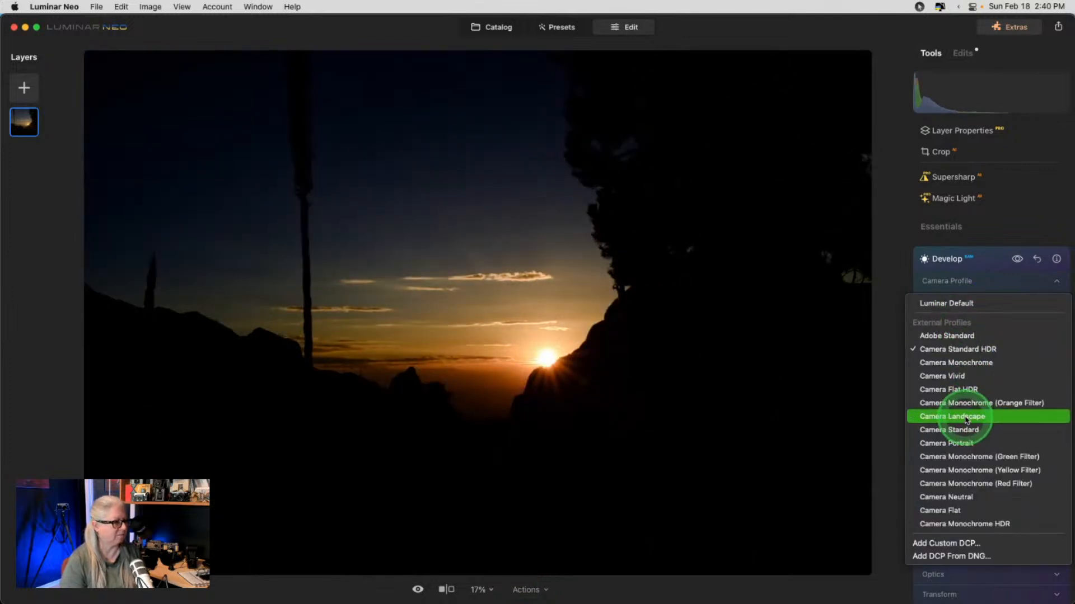
click(1002, 284)
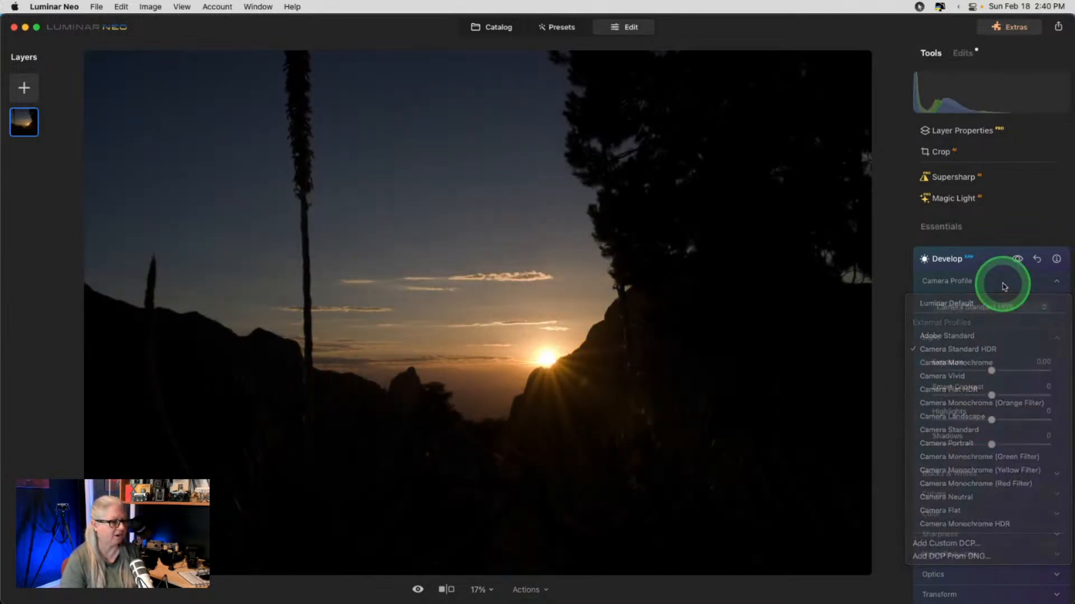
scroll(1002, 287, down, 1)
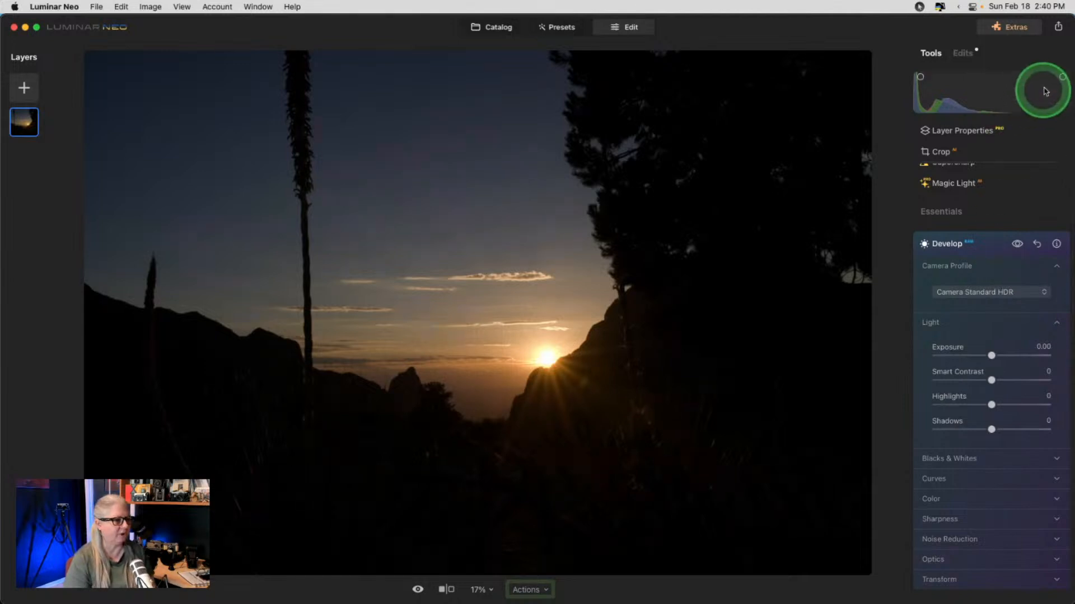
click(934, 477)
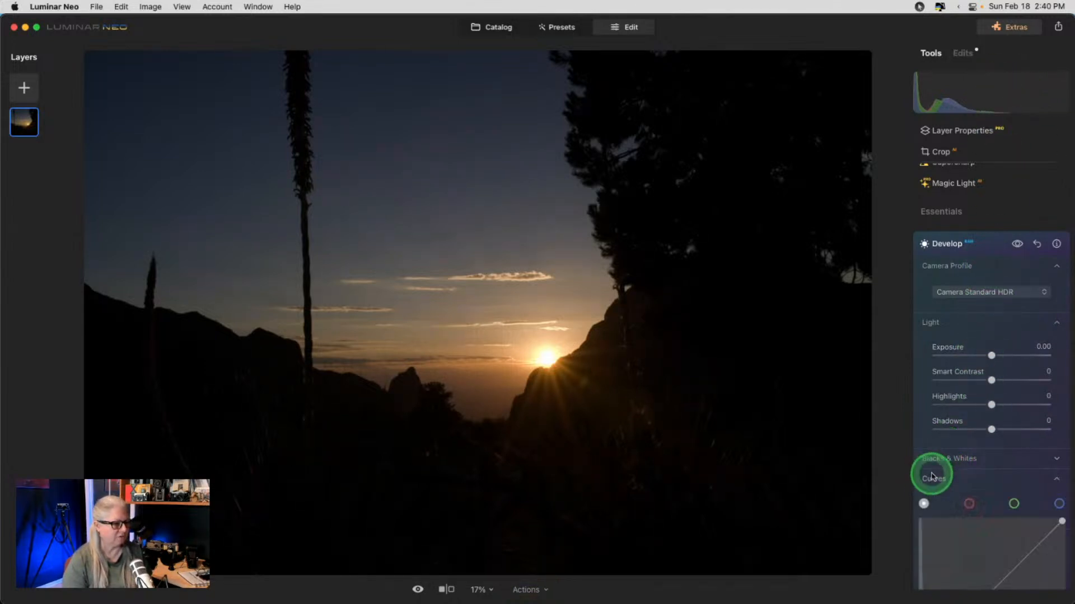
- Pull in the Curves white point to brighten, checking clipping with the J overlay
scroll(932, 476, down, 2)
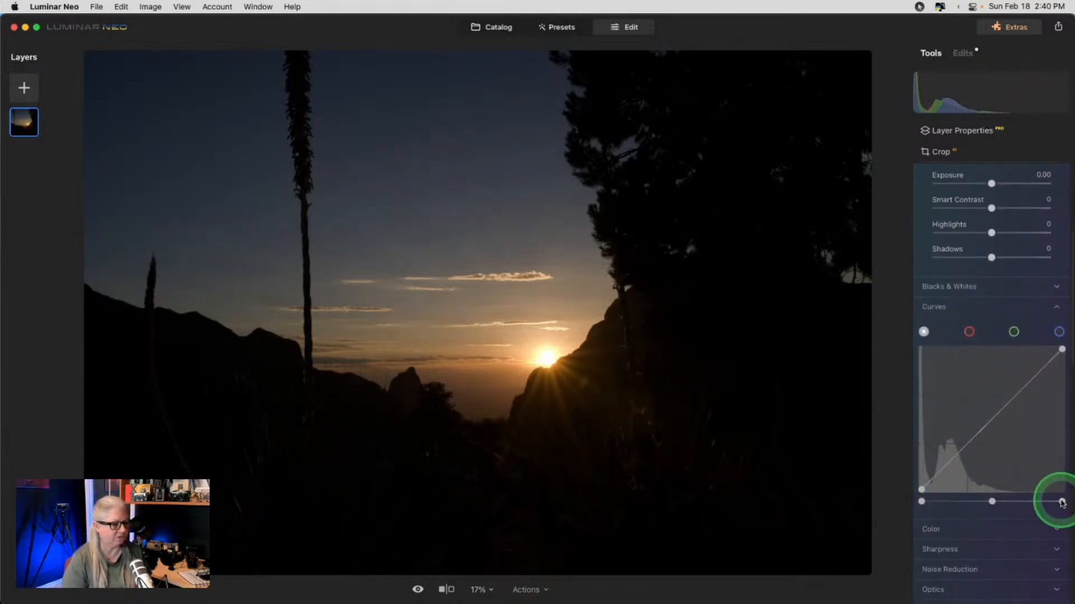
mouse_move(1055, 502)
mouse_down()
mouse_move(1039, 501)
mouse_move(1058, 500)
mouse_up()
key(j)
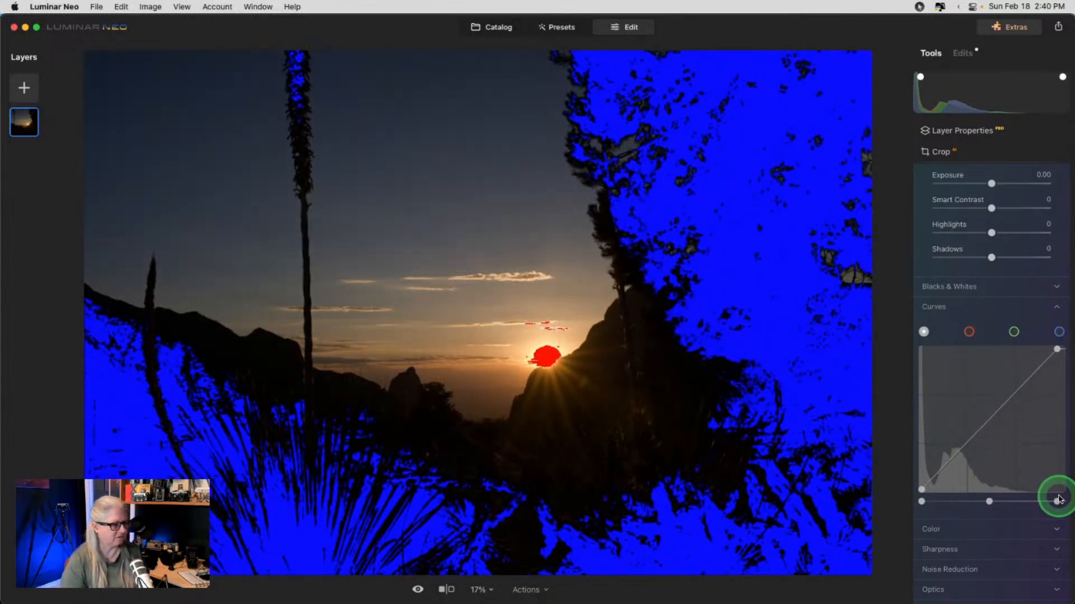
drag(1058, 499, 1048, 499)
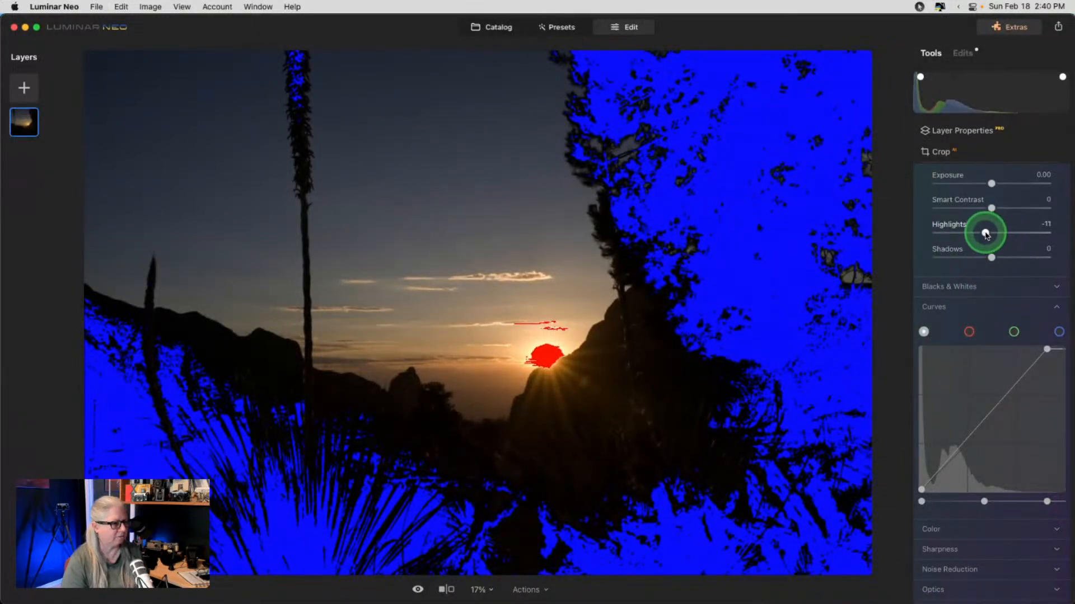
drag(985, 233, 983, 234)
scroll(994, 385, up, 2)
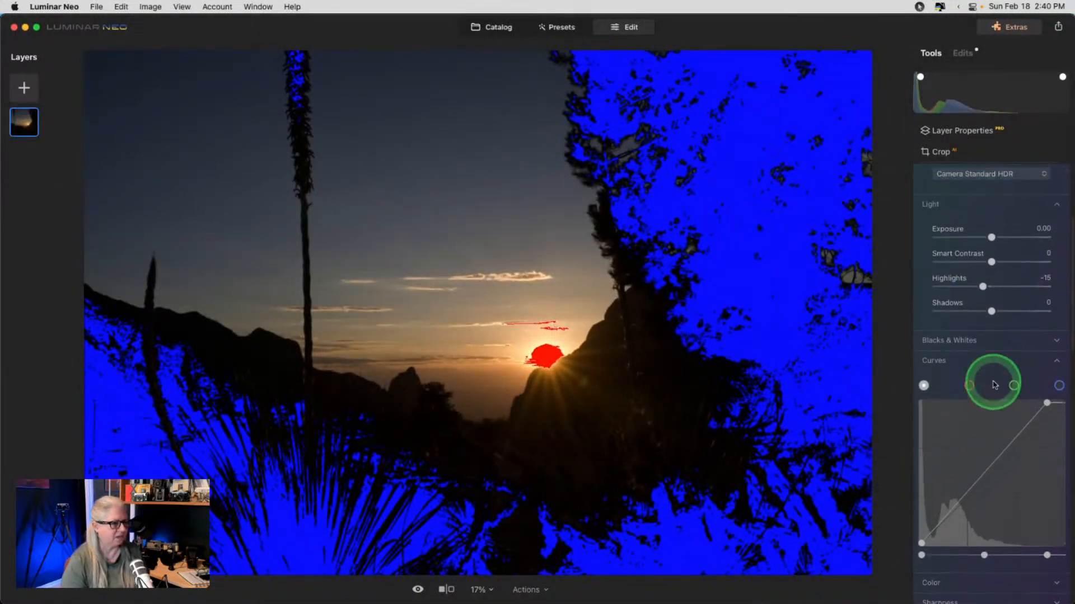
key(j)
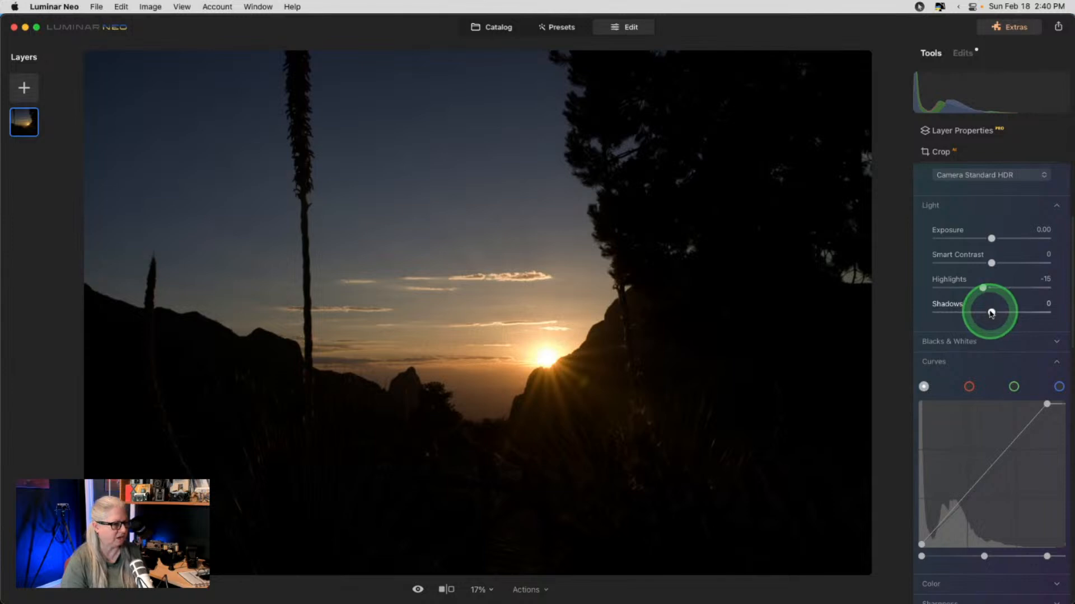
- Set Shadows to 22, Highlights to -100 and Exposure to 0.51, zooming on the tree to check
drag(991, 313, 1011, 312)
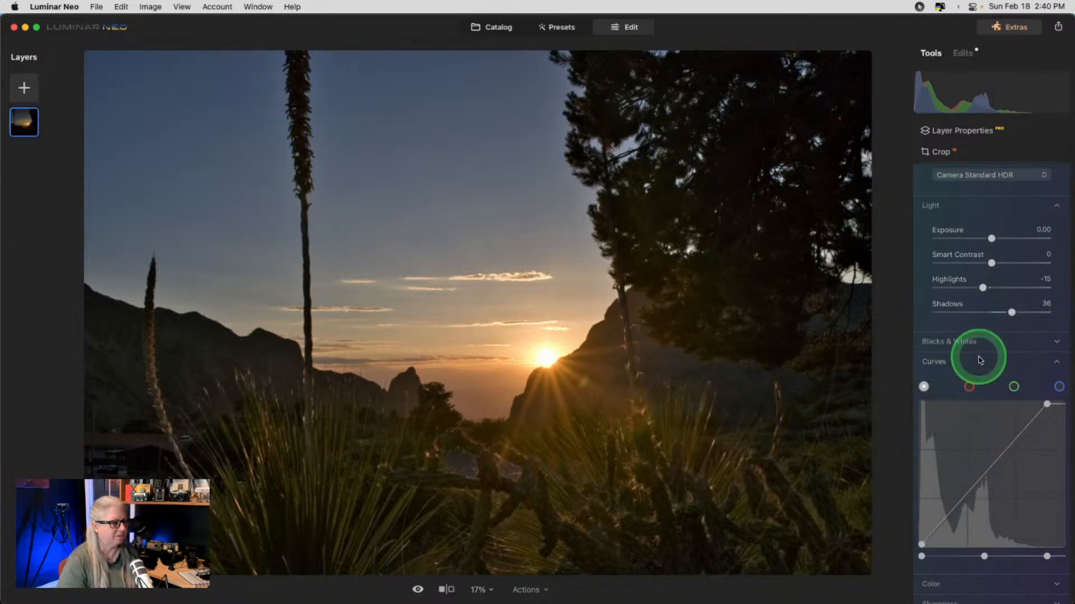
drag(1011, 311, 1036, 312)
double_click(605, 139)
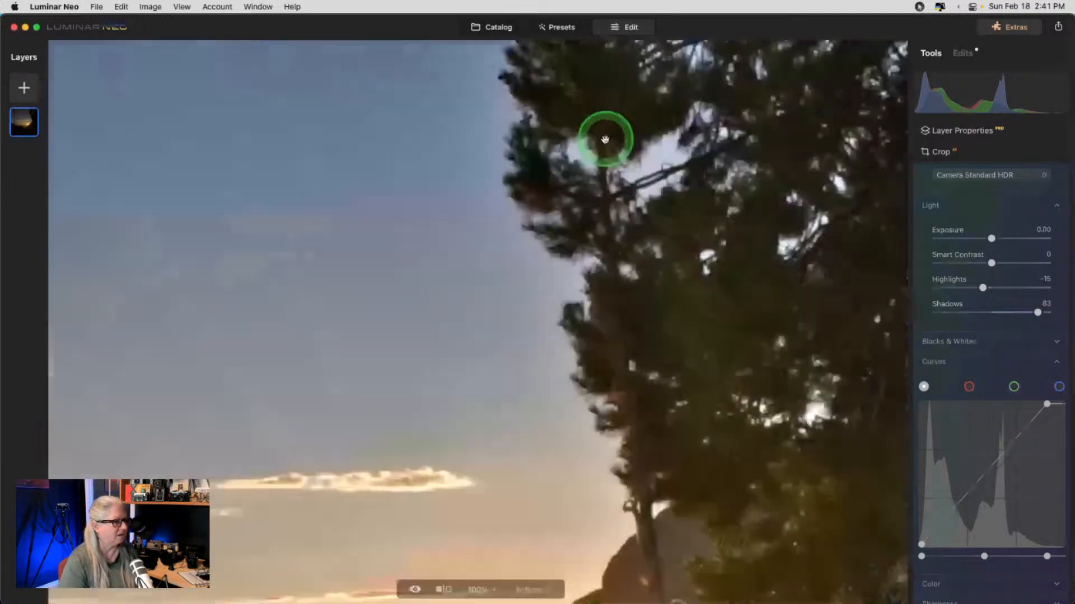
key(super+minus)
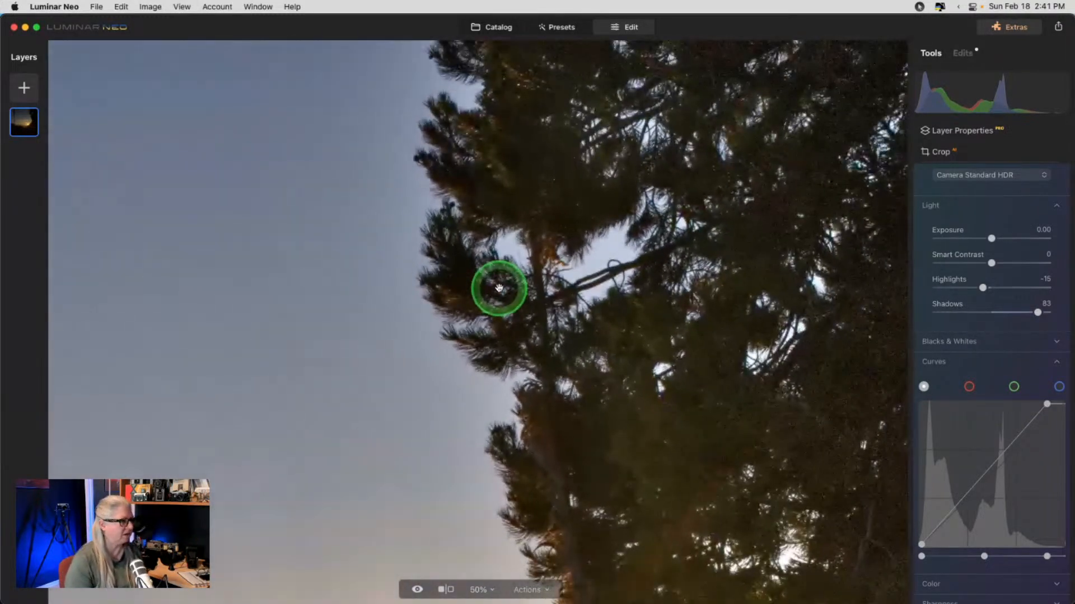
double_click(486, 276)
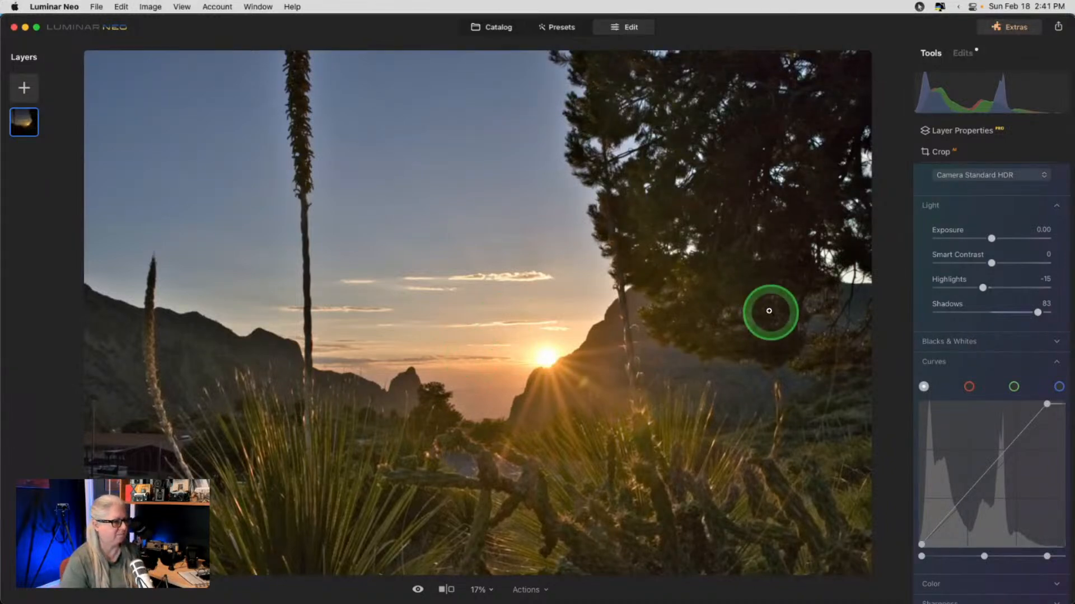
drag(1037, 312, 918, 281)
drag(1005, 223, 998, 239)
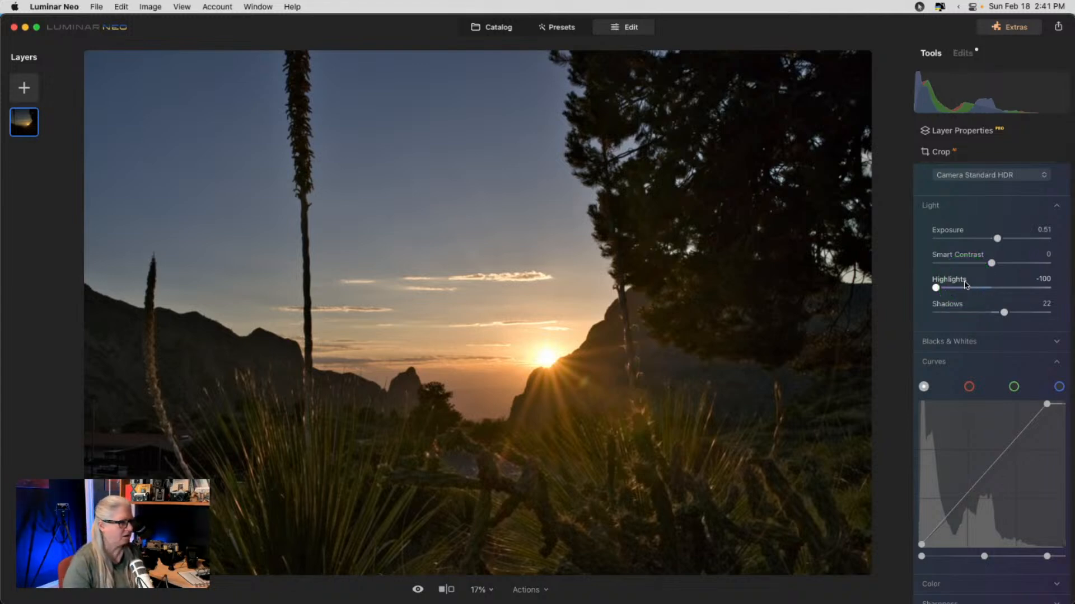
- In Color, set white balance to Temperature 5382 and Tint -6
click(940, 362)
click(927, 423)
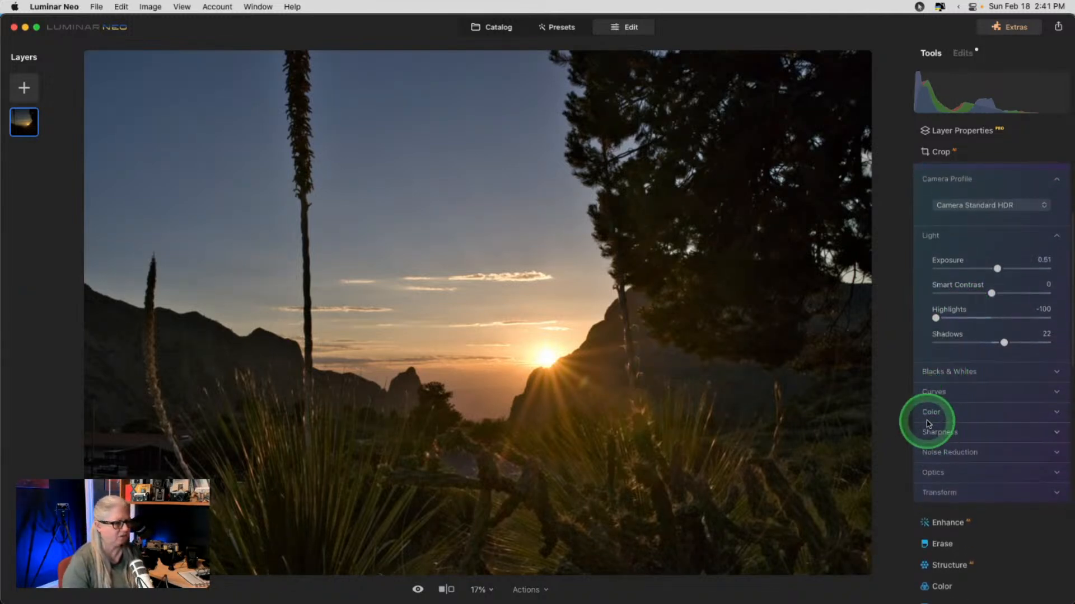
click(928, 415)
scroll(929, 415, down, 4)
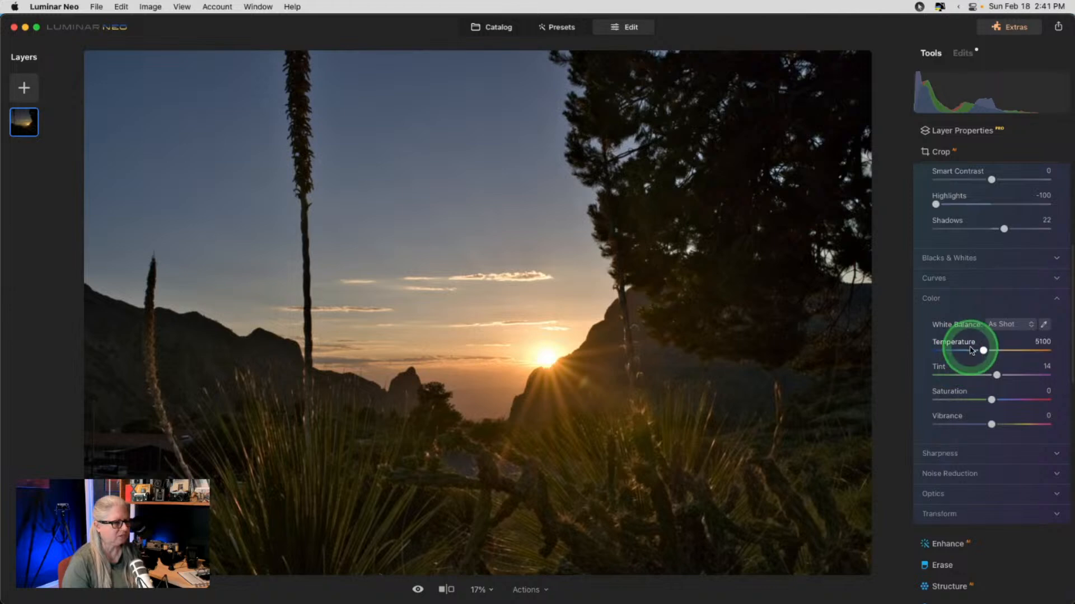
click(982, 350)
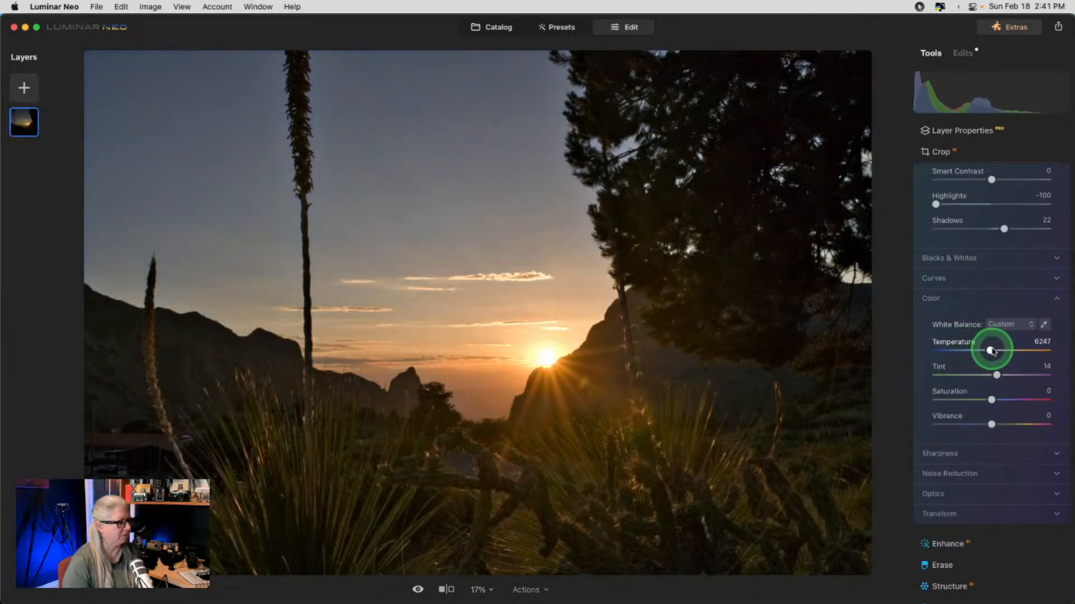
click(997, 378)
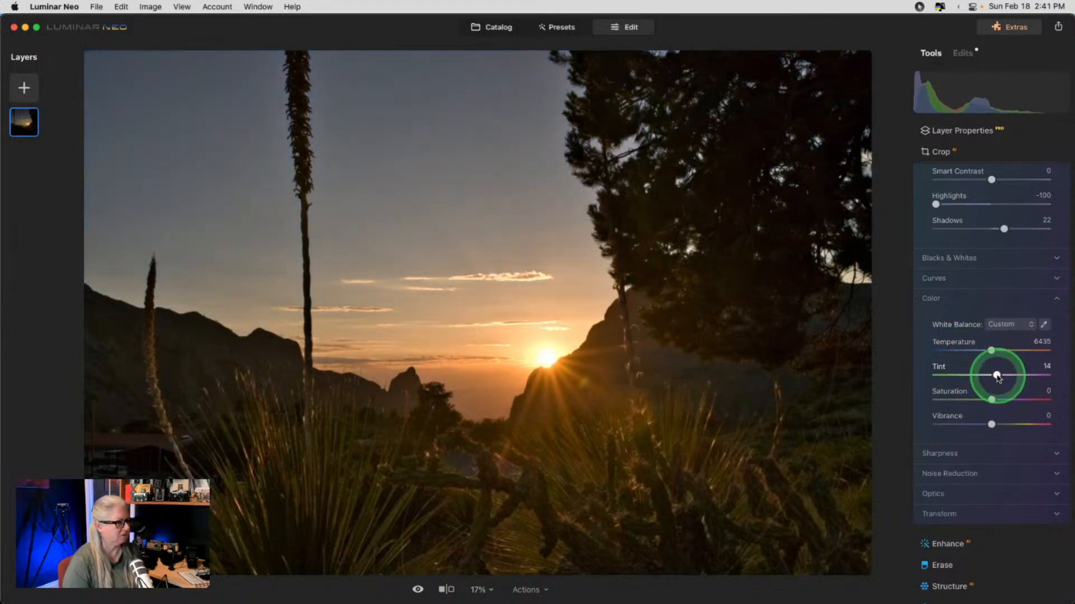
drag(998, 377, 993, 376)
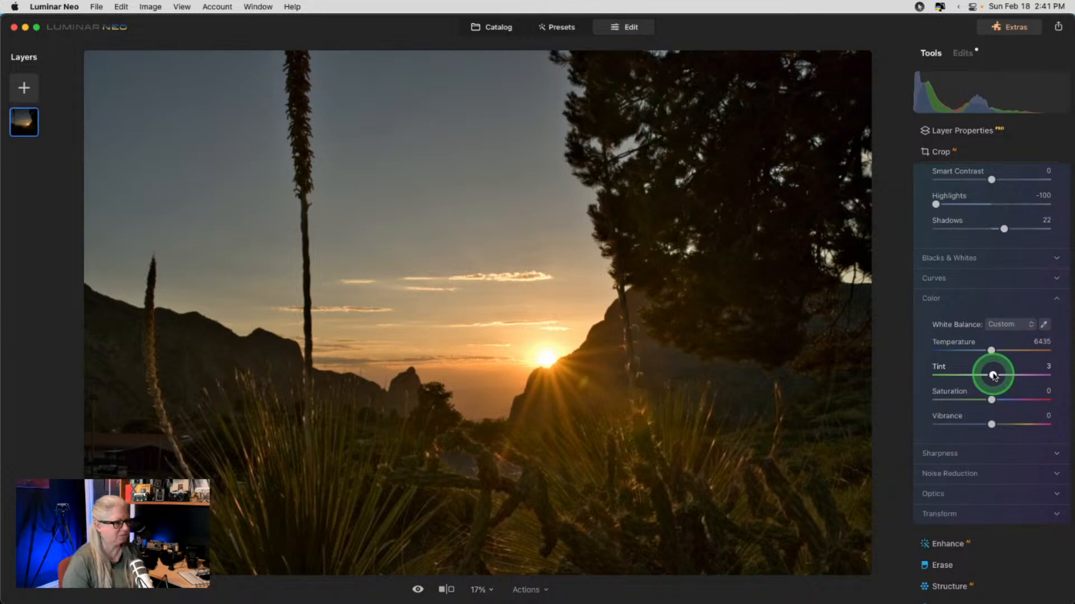
click(994, 351)
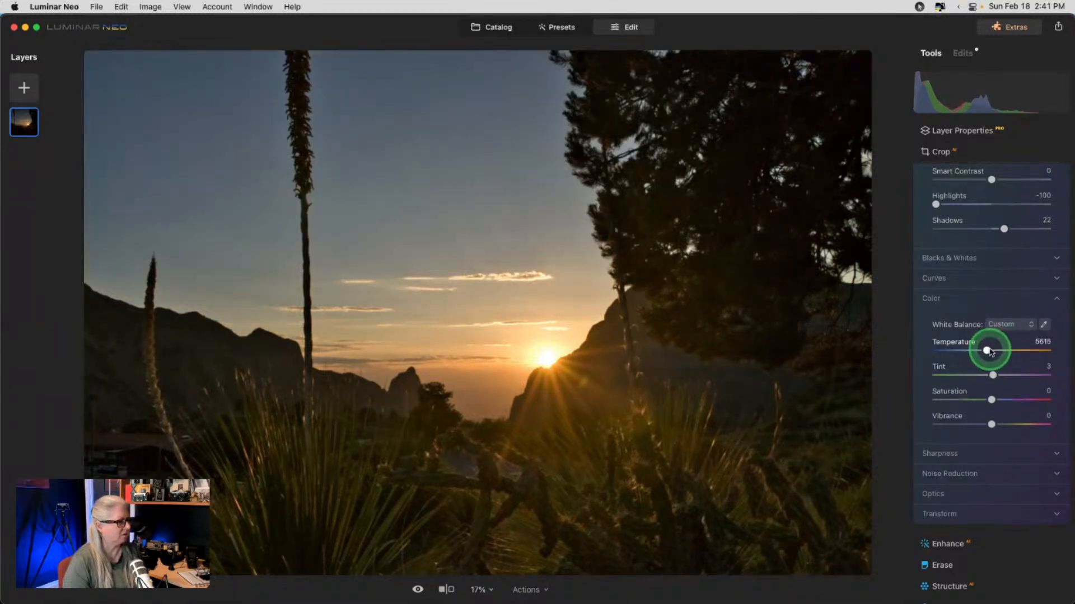
drag(990, 351, 987, 351)
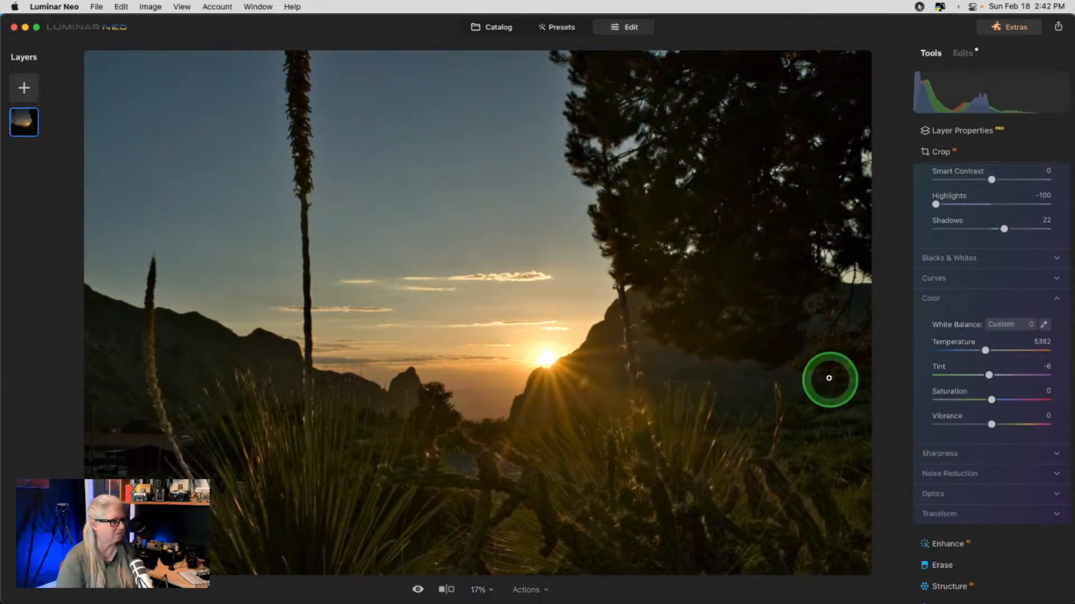
- In Optics, enable Auto Defringe with chromatic aberration correction off, comparing at 100% on the ridge
scroll(951, 347, down, 1)
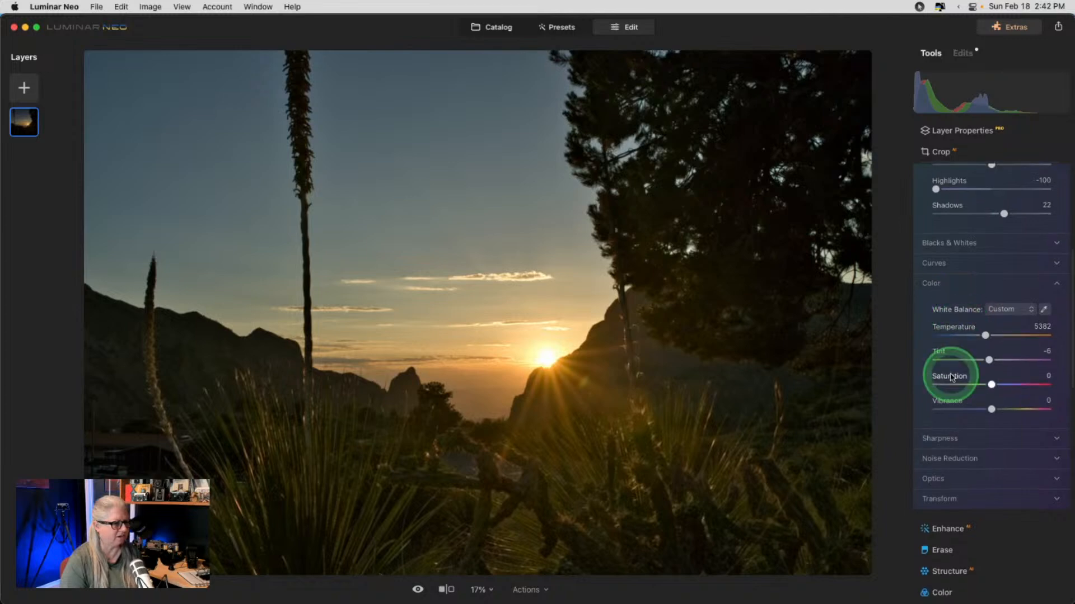
click(936, 480)
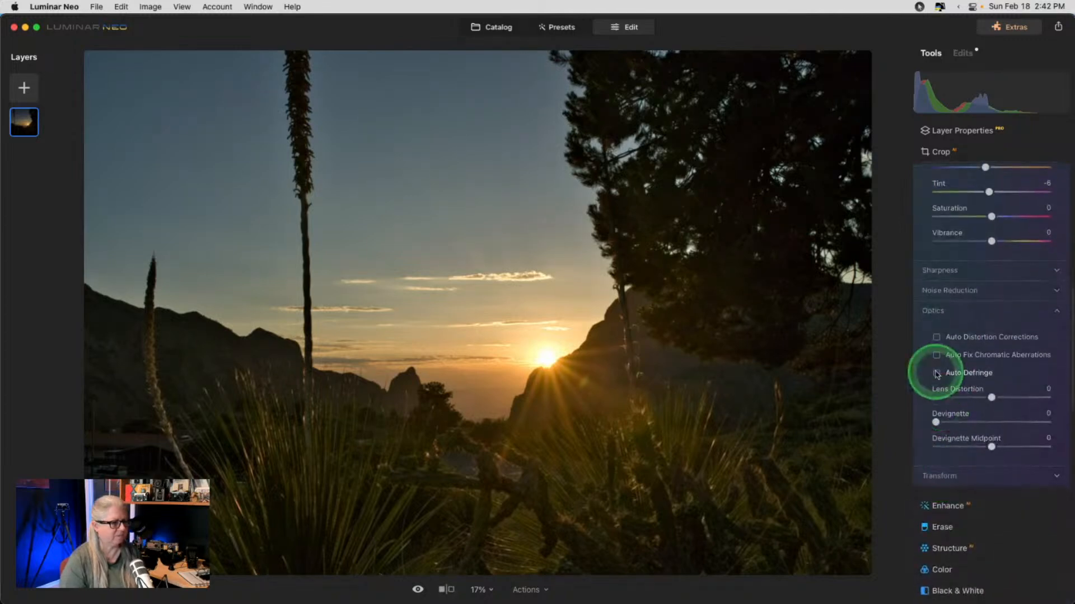
click(936, 373)
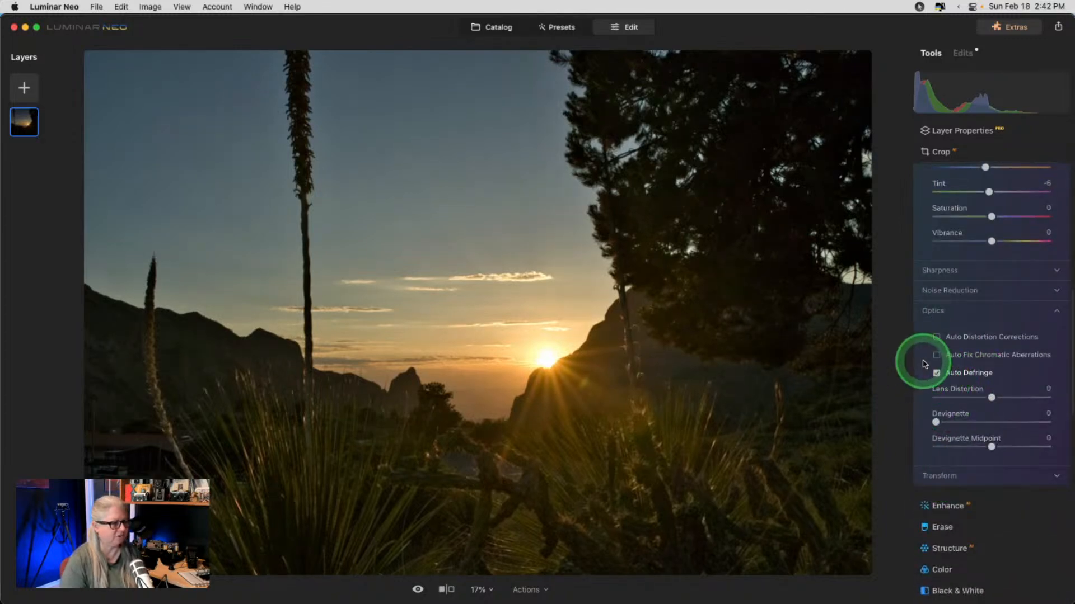
click(937, 355)
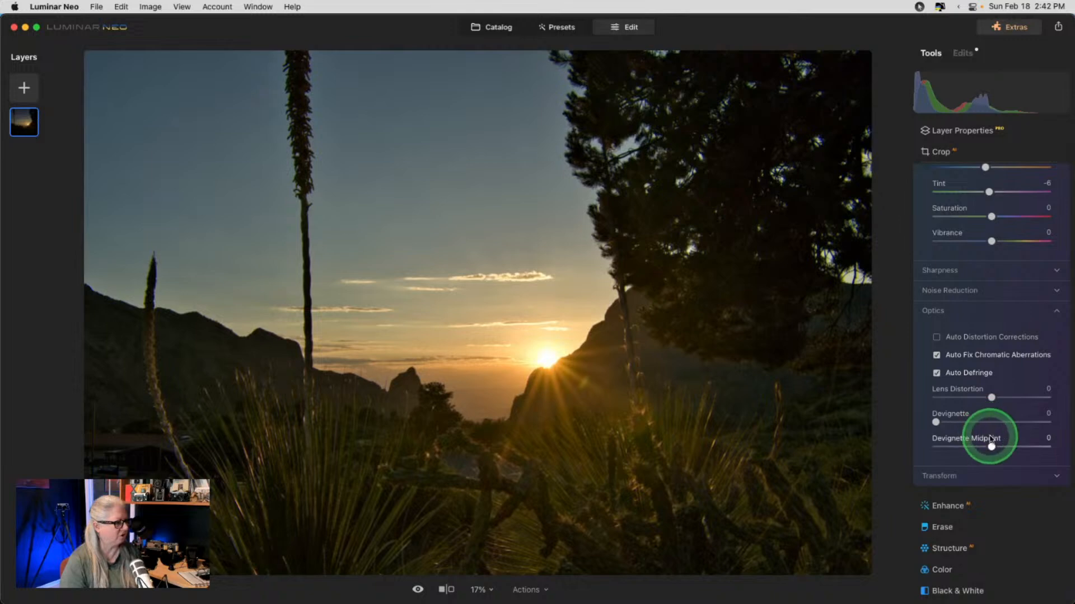
click(90, 282)
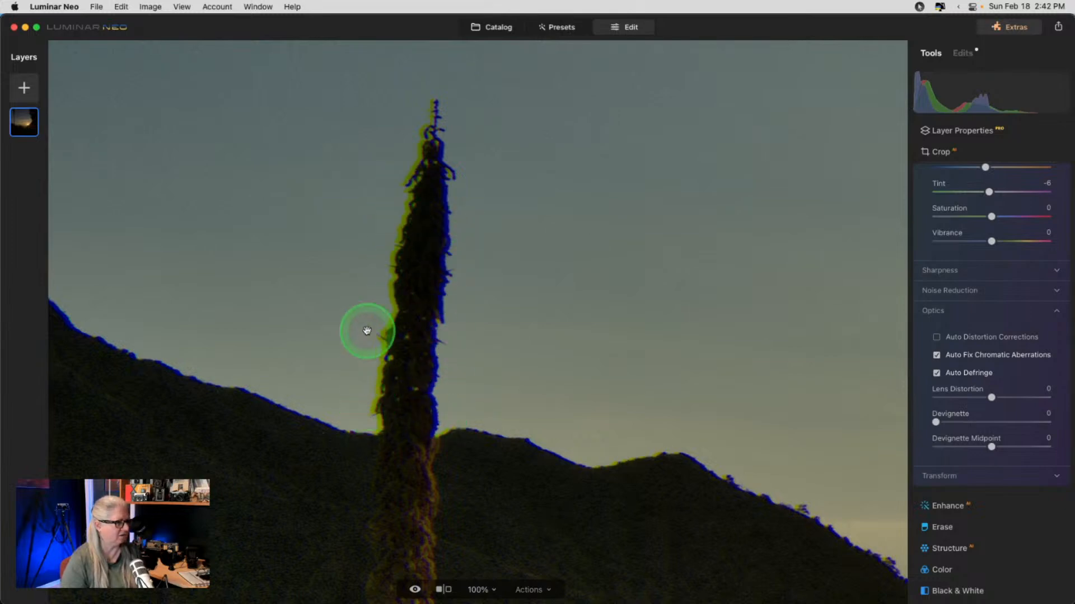
click(936, 374)
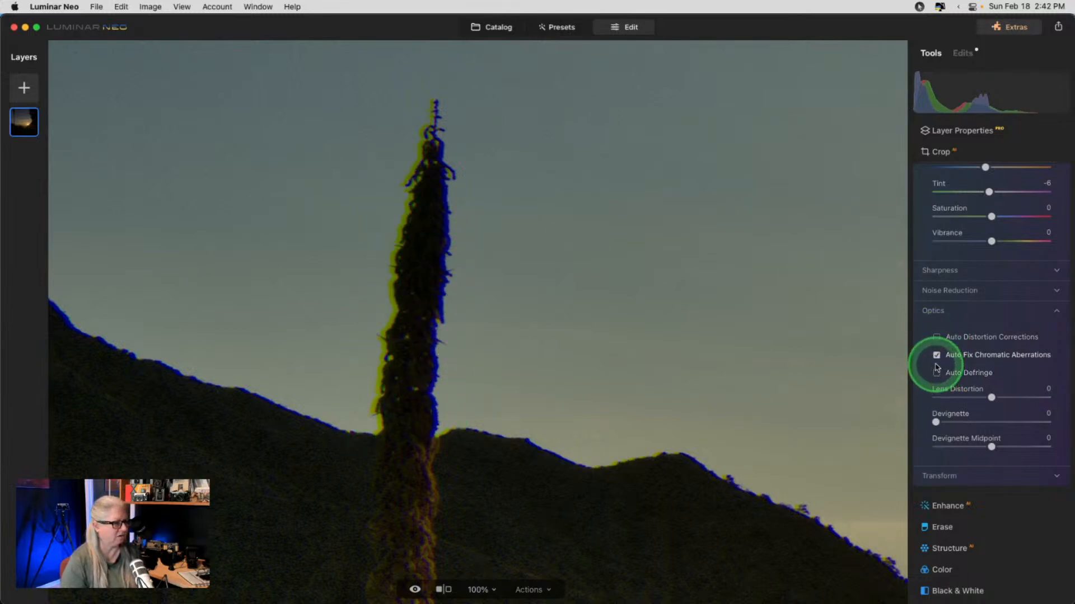
click(936, 355)
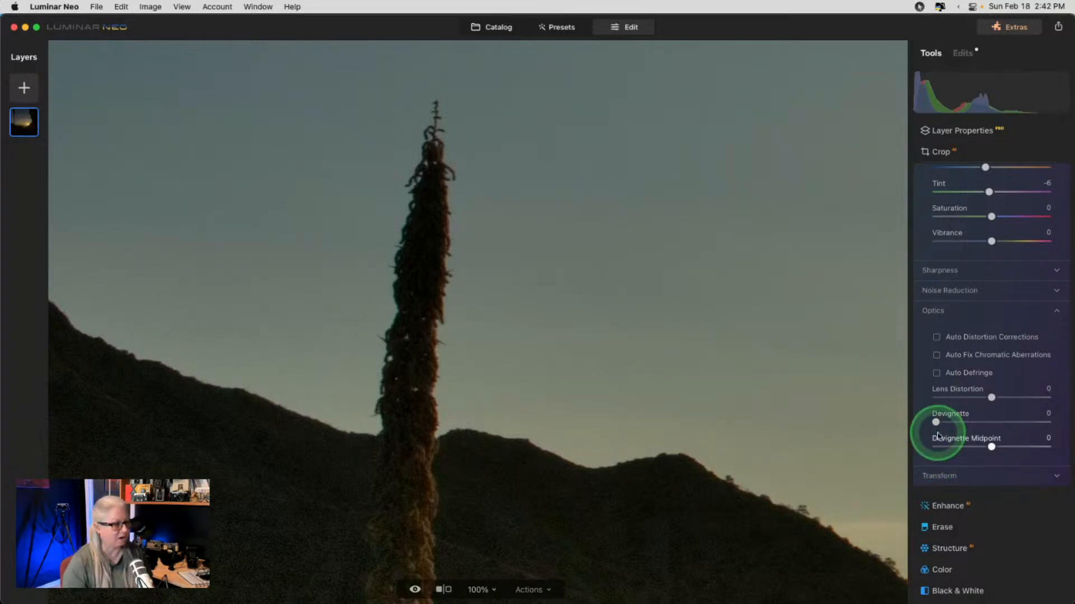
click(937, 356)
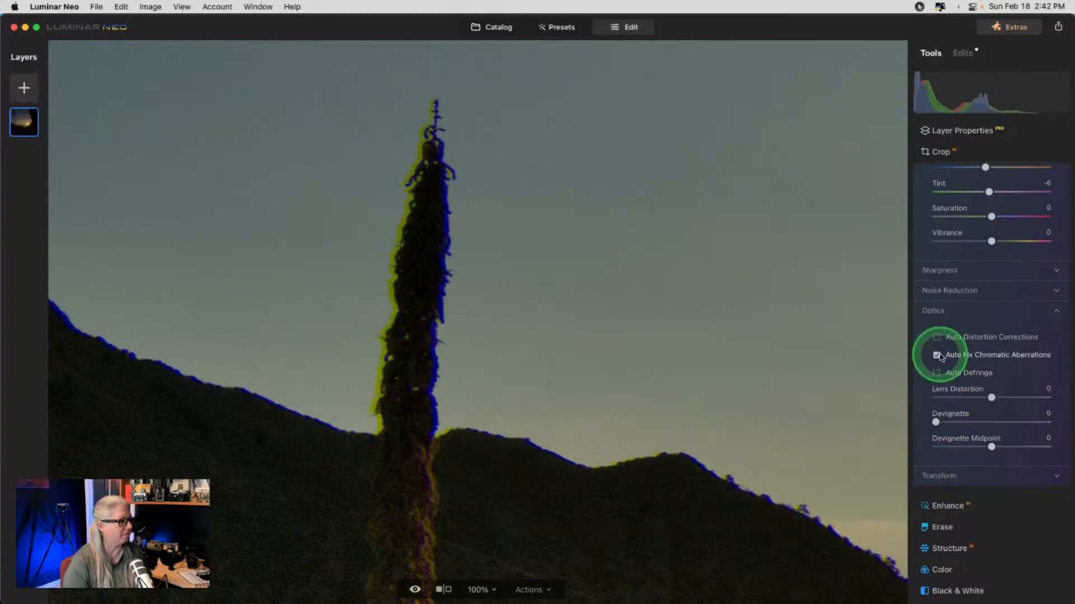
click(937, 355)
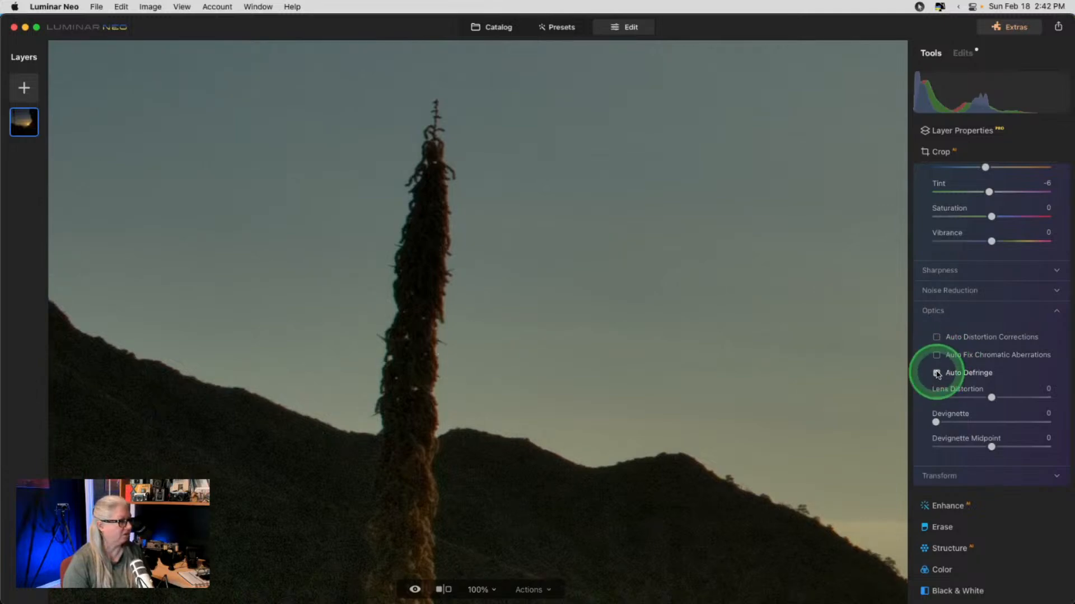
click(937, 374)
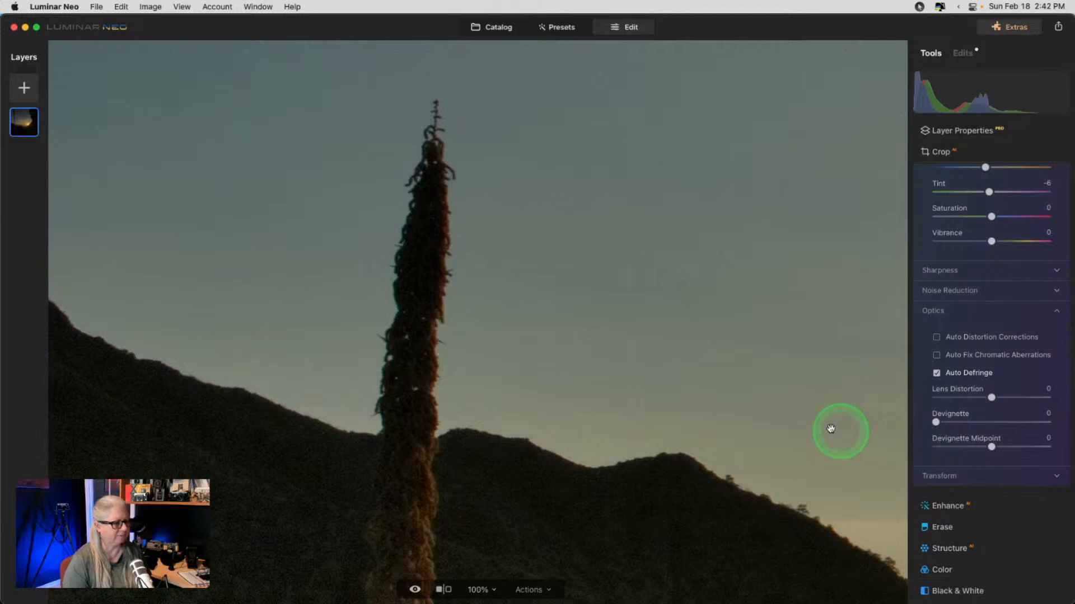
click(488, 303)
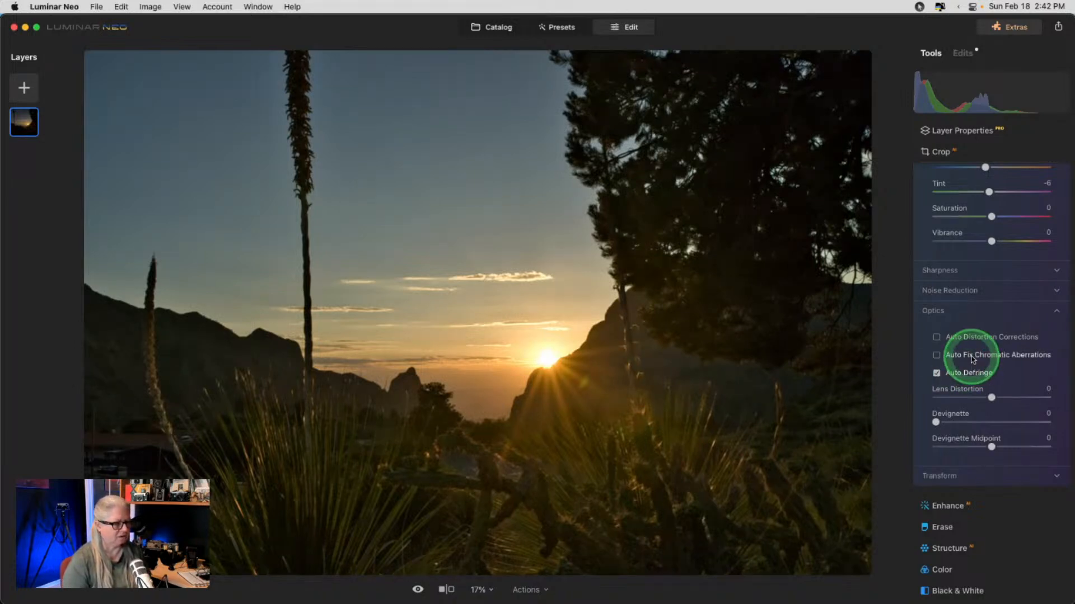
scroll(972, 358, up, 4)
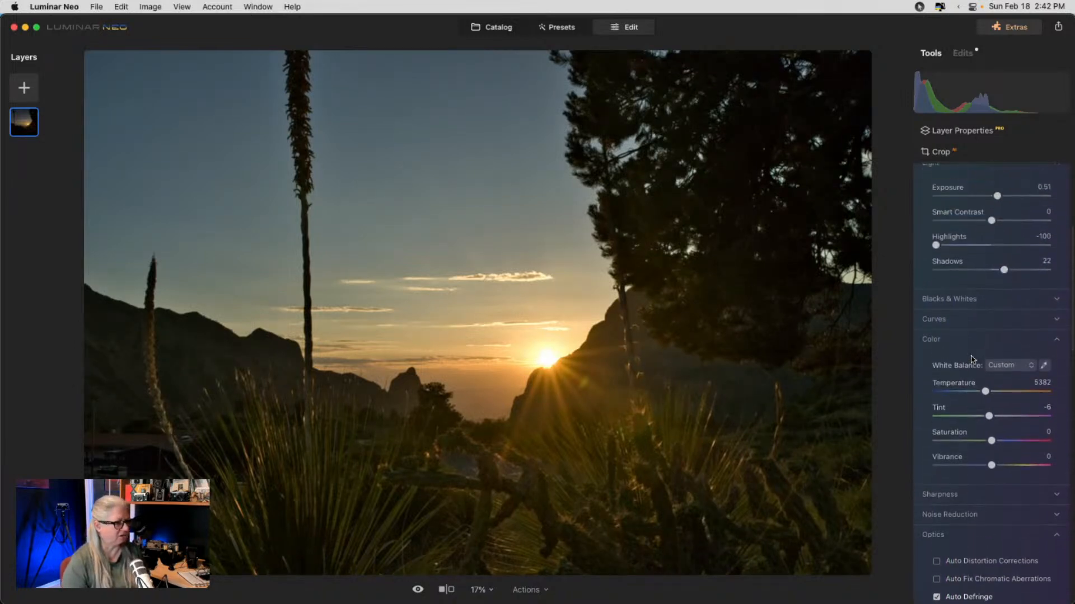
- Set Sharpness to Sharpen 10 and Masking 68, then collapse the Develop tool
scroll(972, 360, down, 1)
click(942, 367)
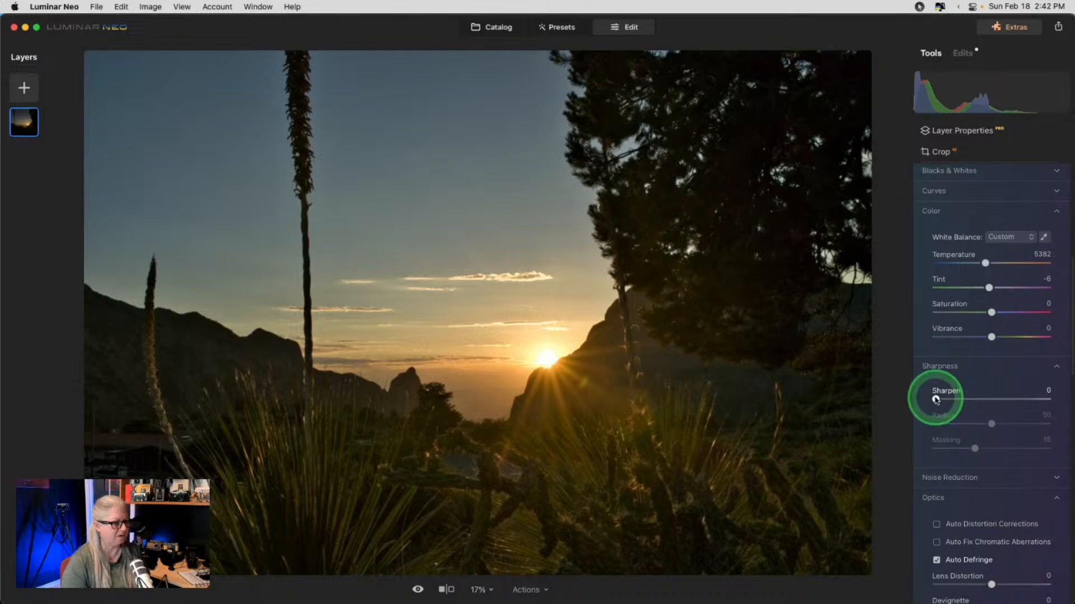
drag(933, 399, 942, 400)
drag(974, 449, 1014, 447)
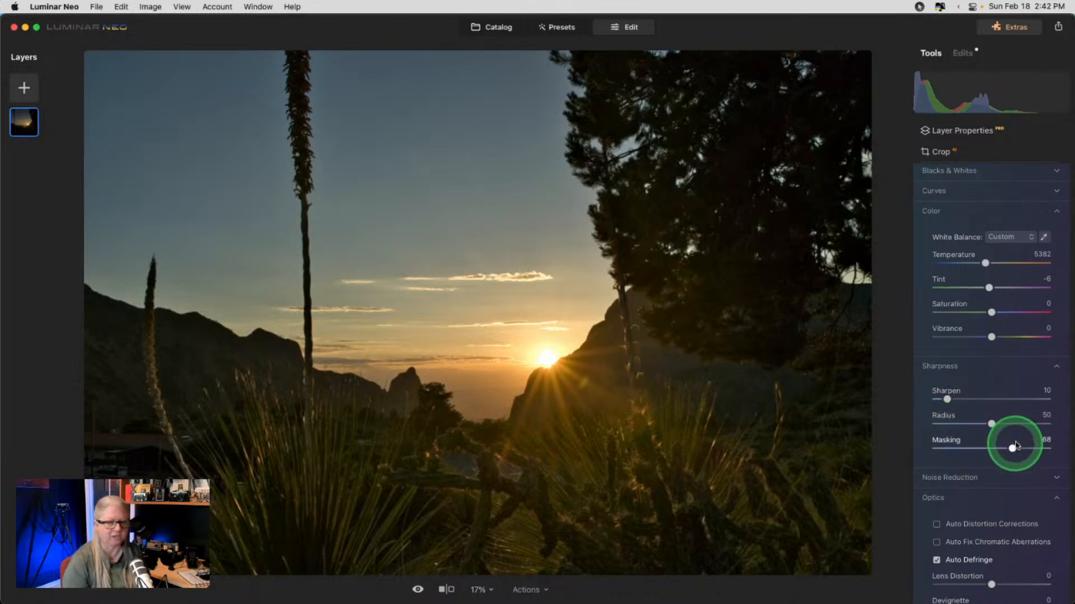
scroll(962, 394, up, 4)
scroll(964, 399, up, 5)
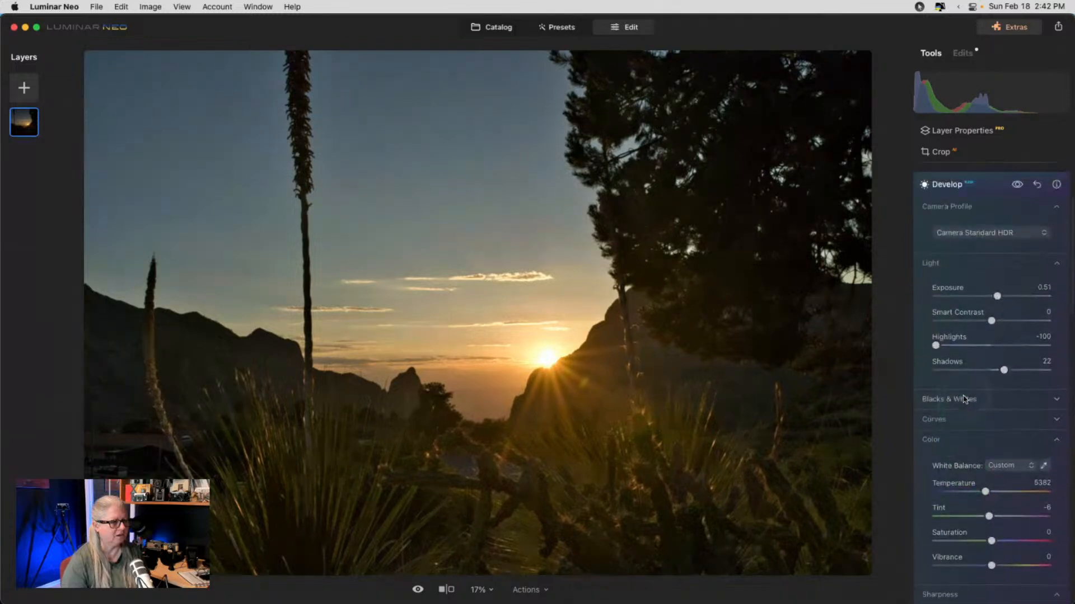
click(986, 209)
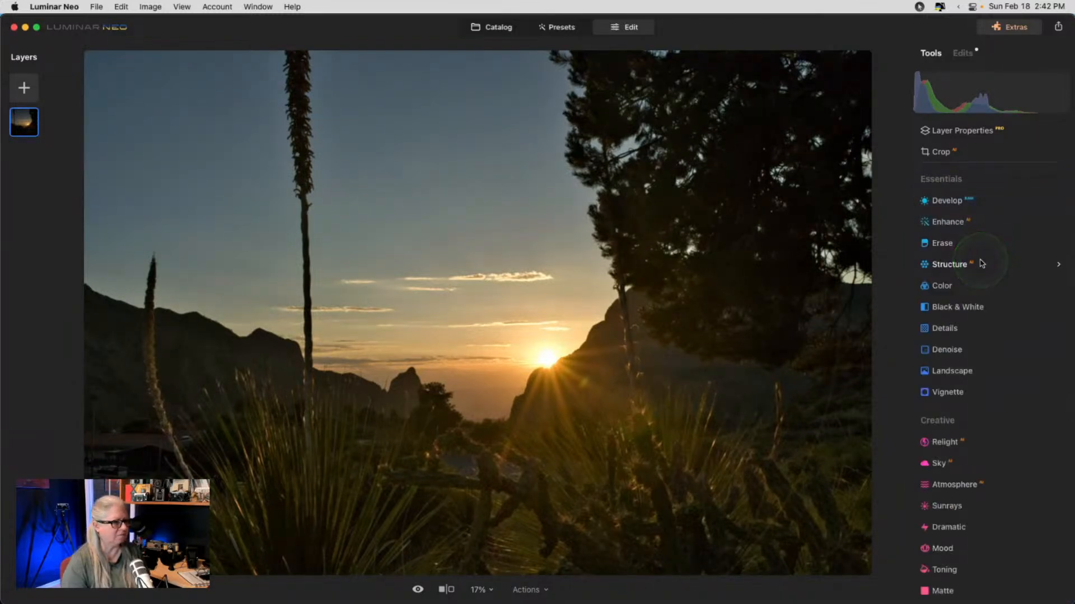
click(976, 151)
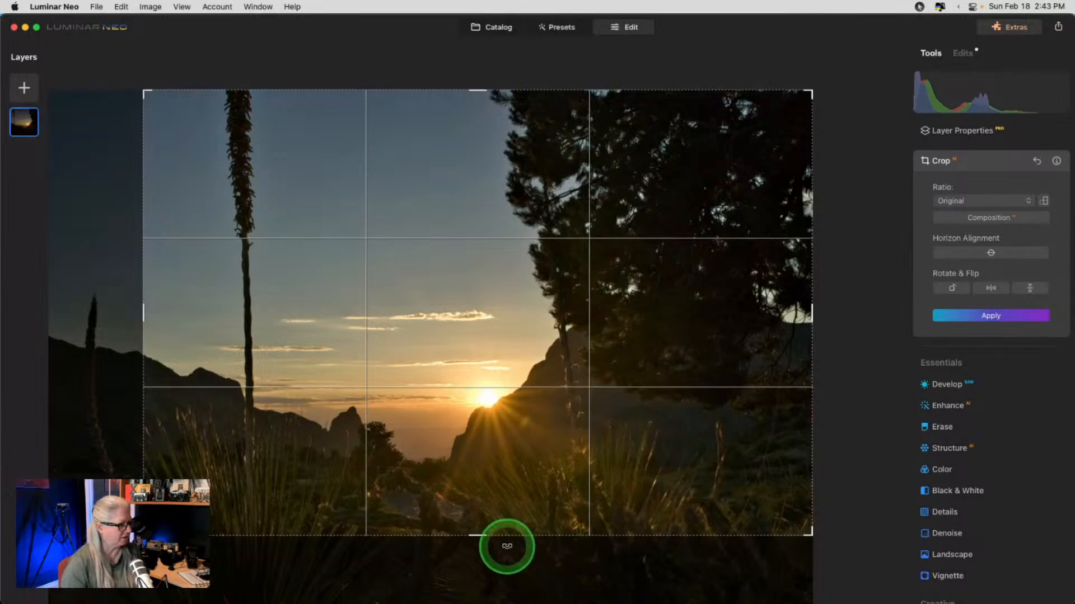
- Reposition the photo inside the original-ratio crop frame around the sun and mountains, and apply it
drag(545, 427, 566, 314)
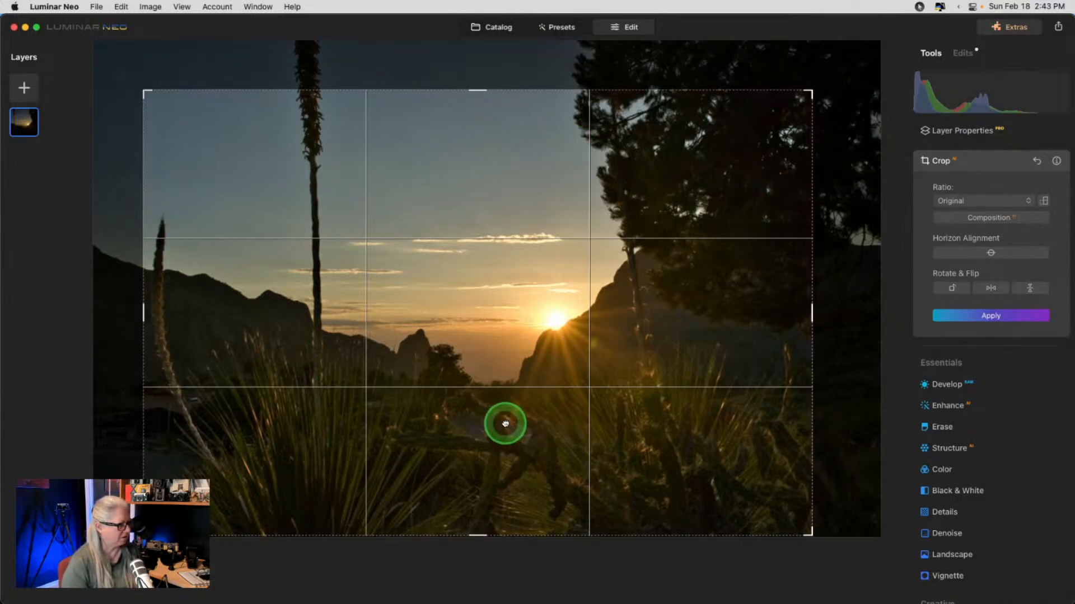
drag(304, 201, 343, 240)
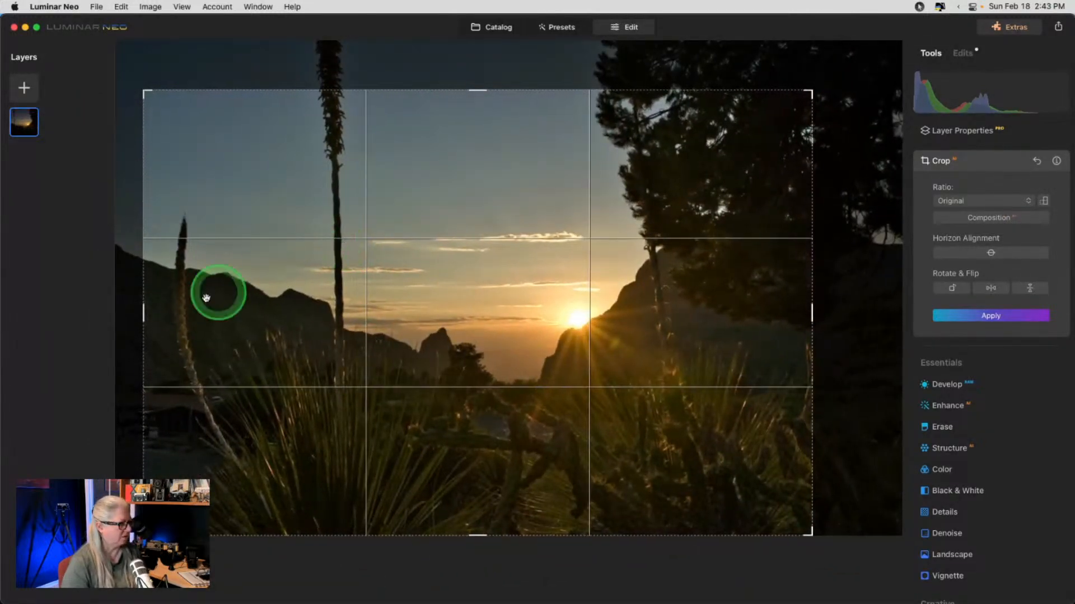
key(Return)
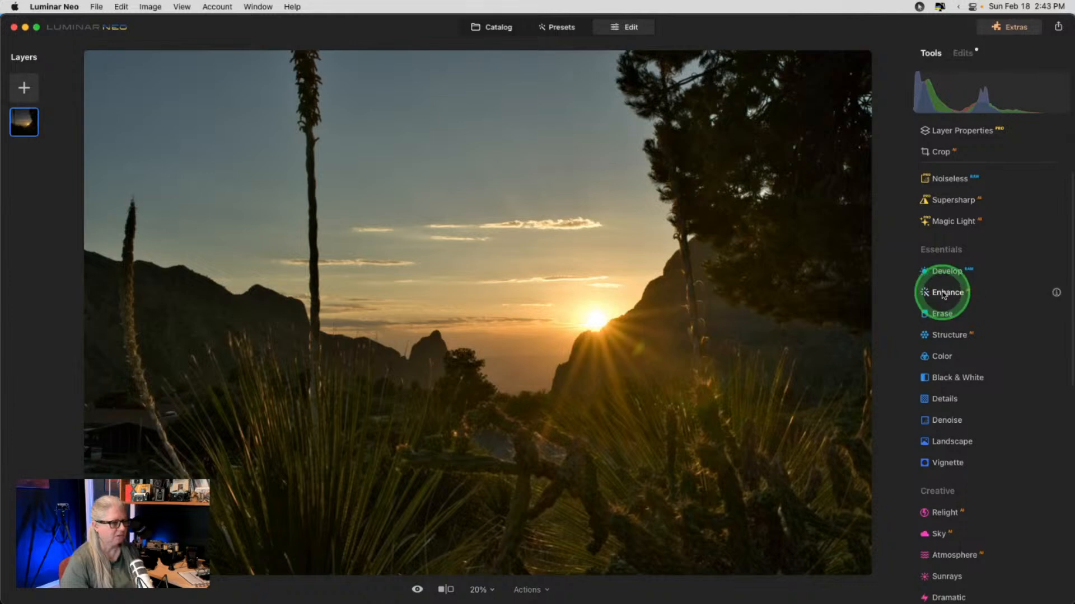
- Set Enhance Accent to 22 and Sky Enhancer to 5, toggling the effect to compare
click(941, 292)
drag(938, 360, 1055, 363)
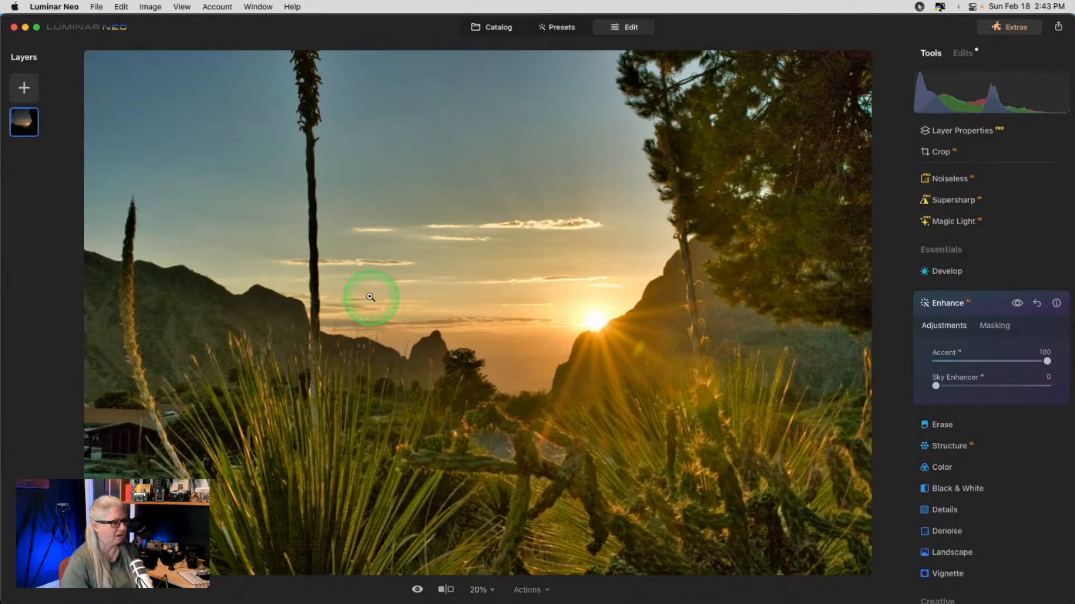
drag(977, 386, 1053, 384)
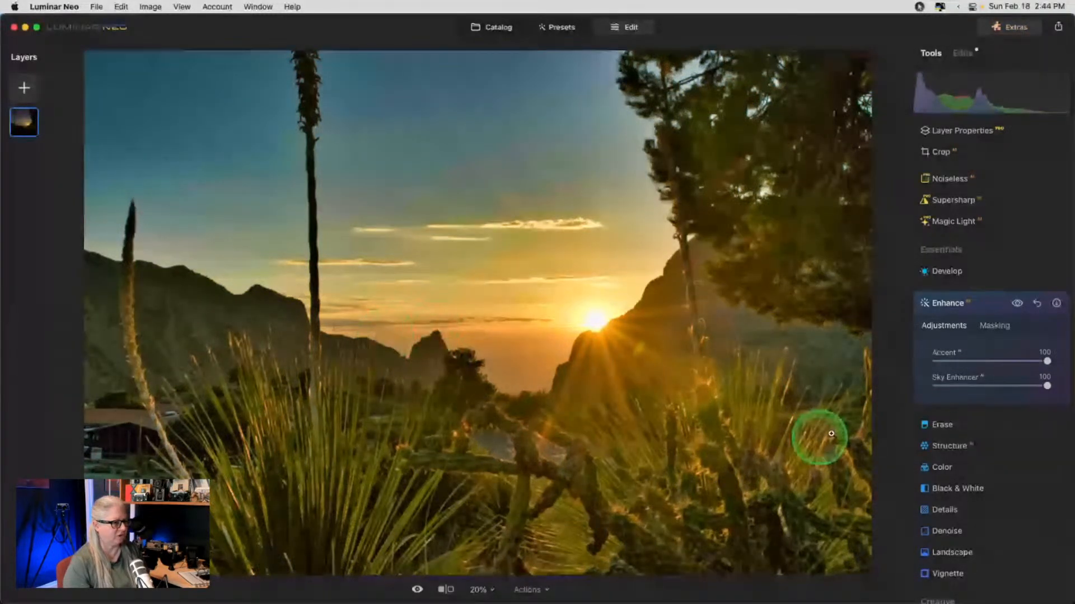
click(941, 386)
click(946, 361)
click(936, 386)
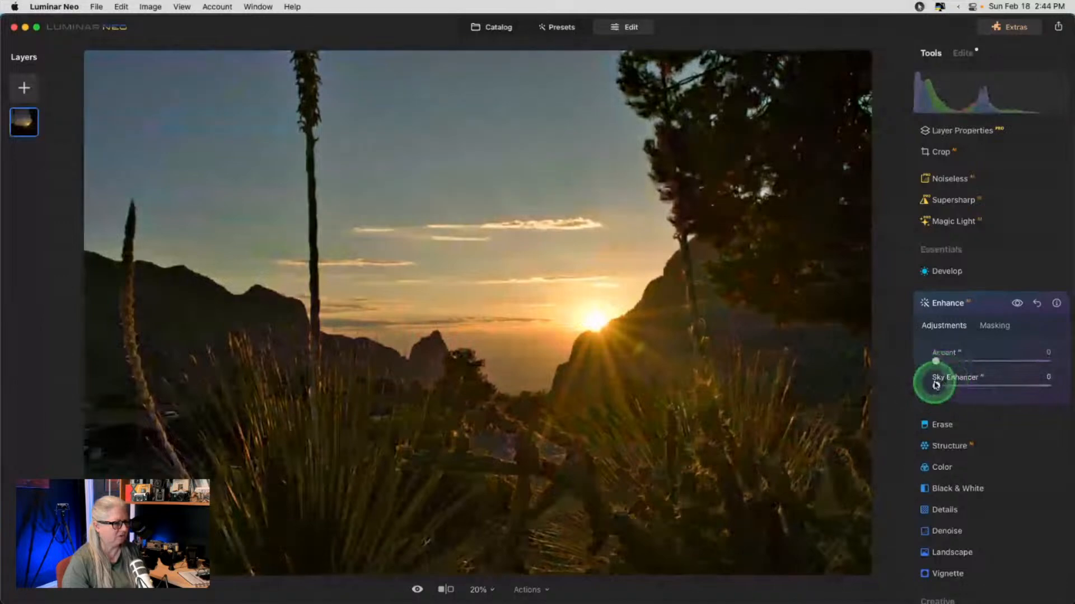
drag(944, 361, 963, 360)
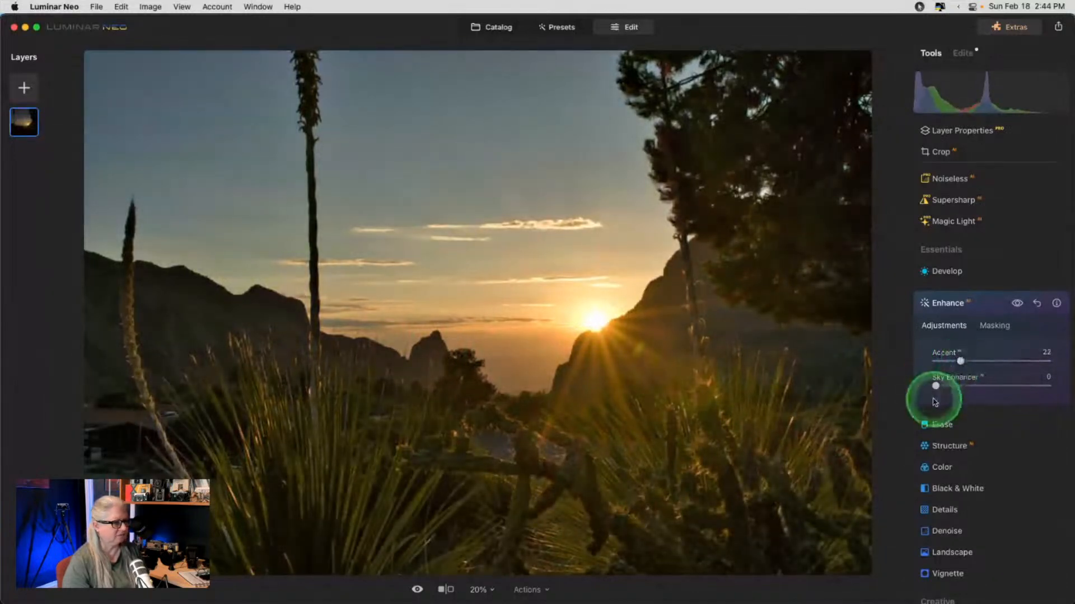
mouse_move(933, 385)
mouse_down()
mouse_move(958, 385)
mouse_move(942, 384)
mouse_up()
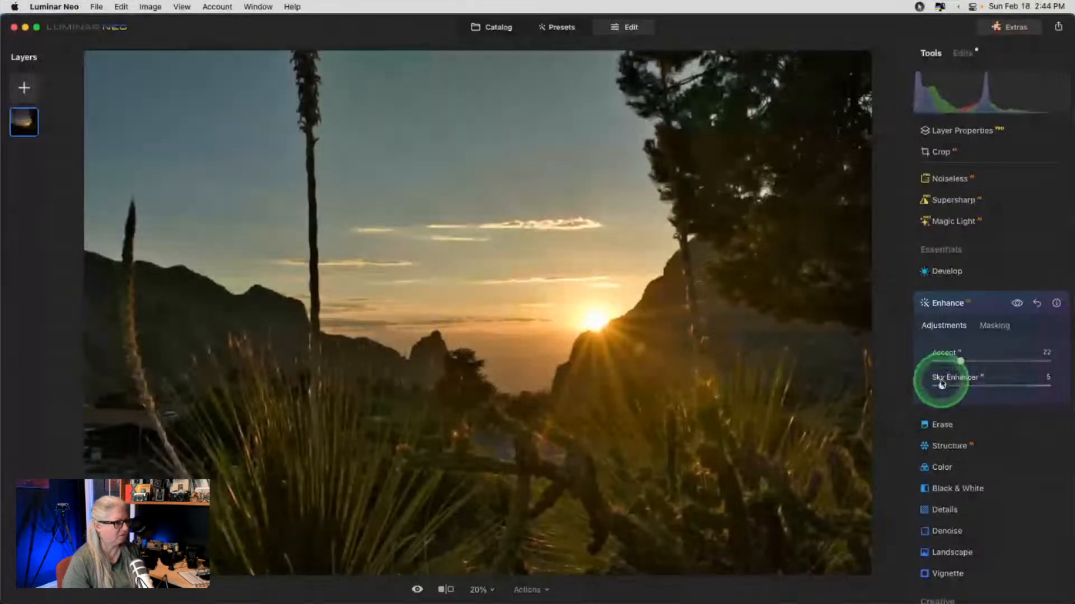
click(1016, 305)
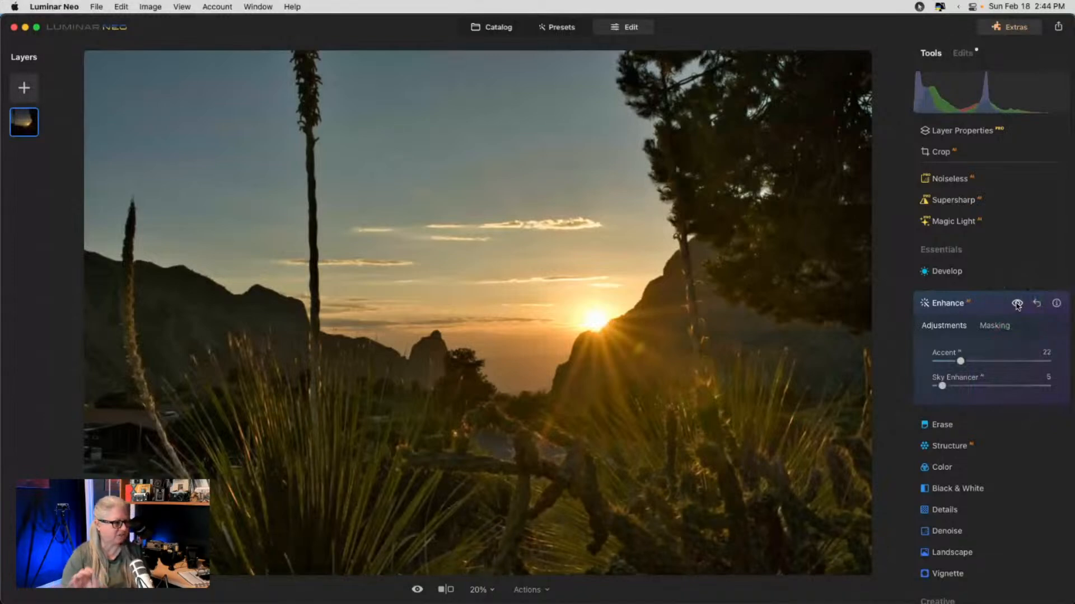
click(1013, 304)
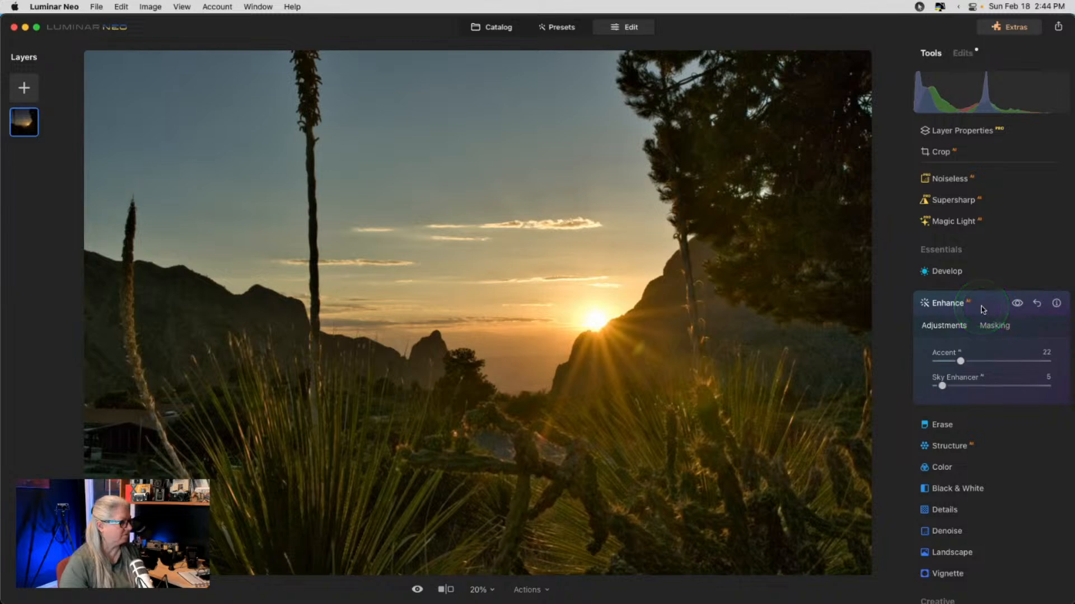
click(982, 309)
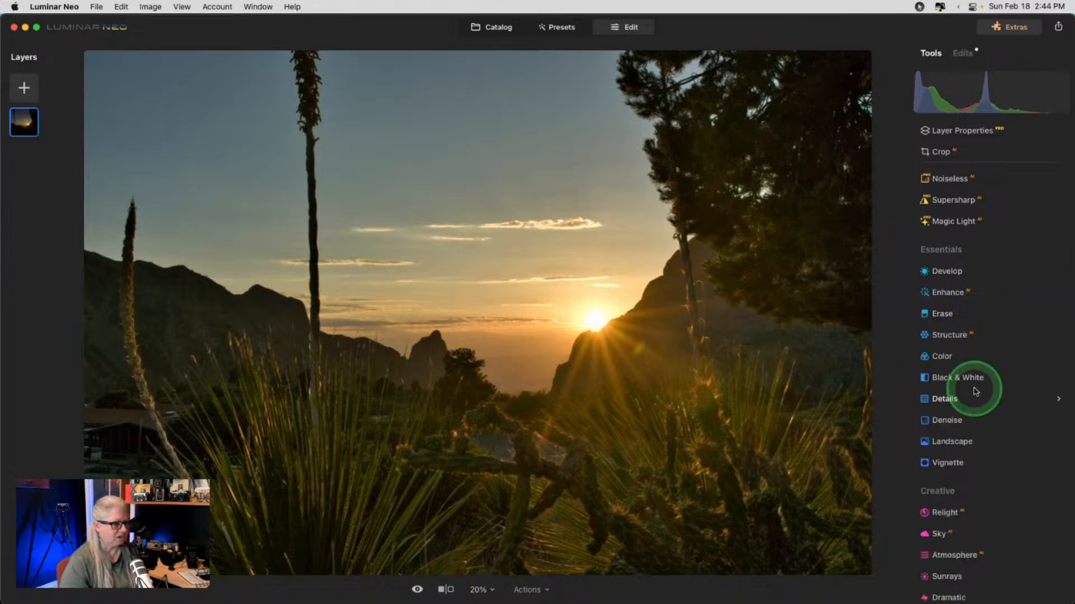
- Add a vignette with Amount -56, Size 16, Roundness 32 and Feather 90, repositioning its centre
click(946, 461)
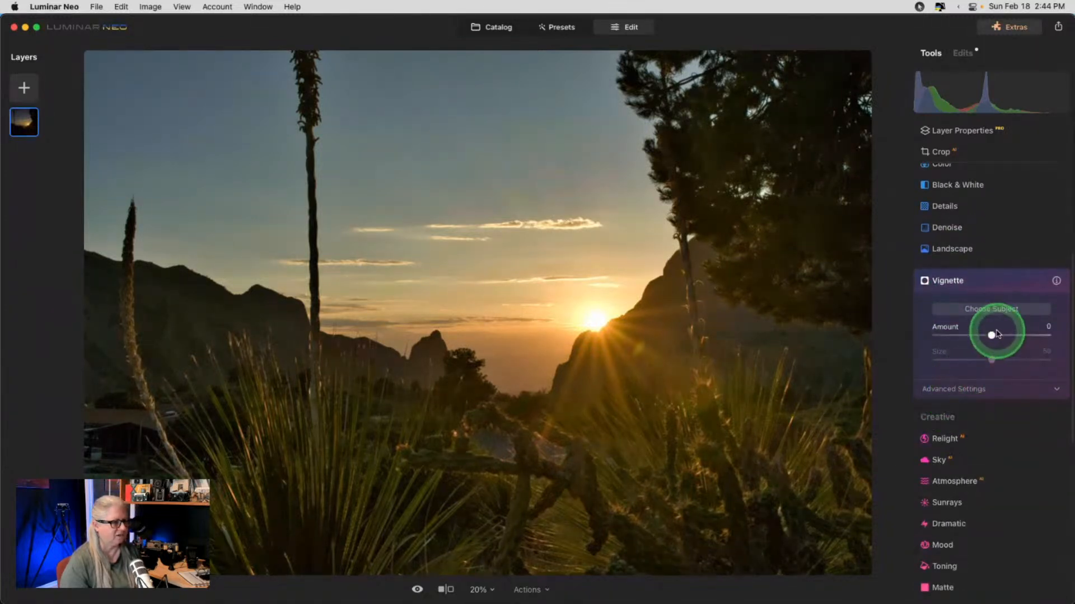
click(971, 391)
drag(998, 342, 955, 336)
drag(992, 447, 890, 442)
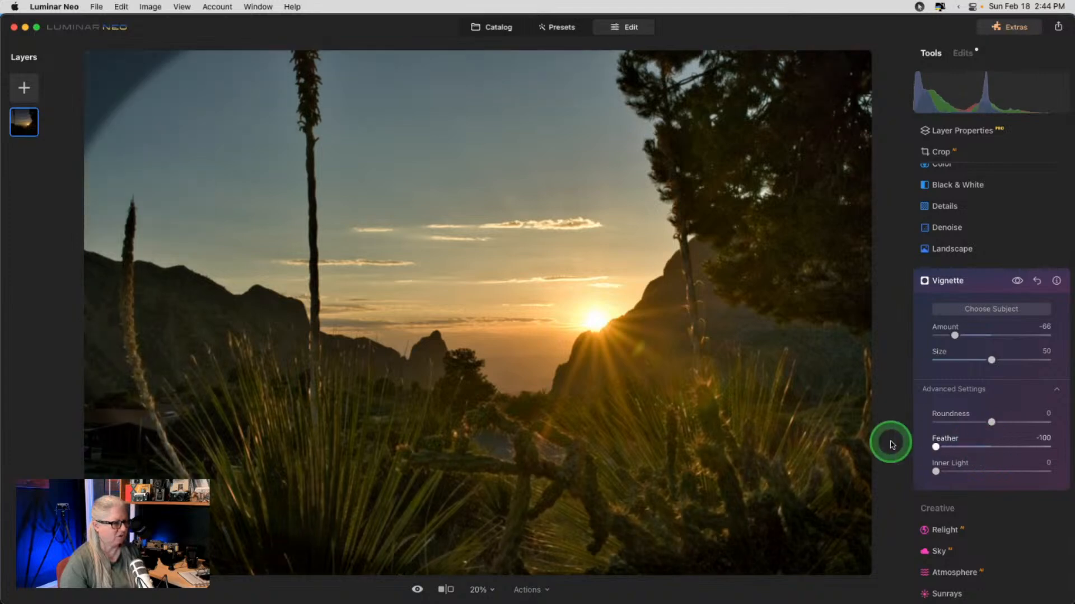
drag(995, 366, 971, 376)
drag(991, 422, 1018, 422)
drag(970, 368, 944, 361)
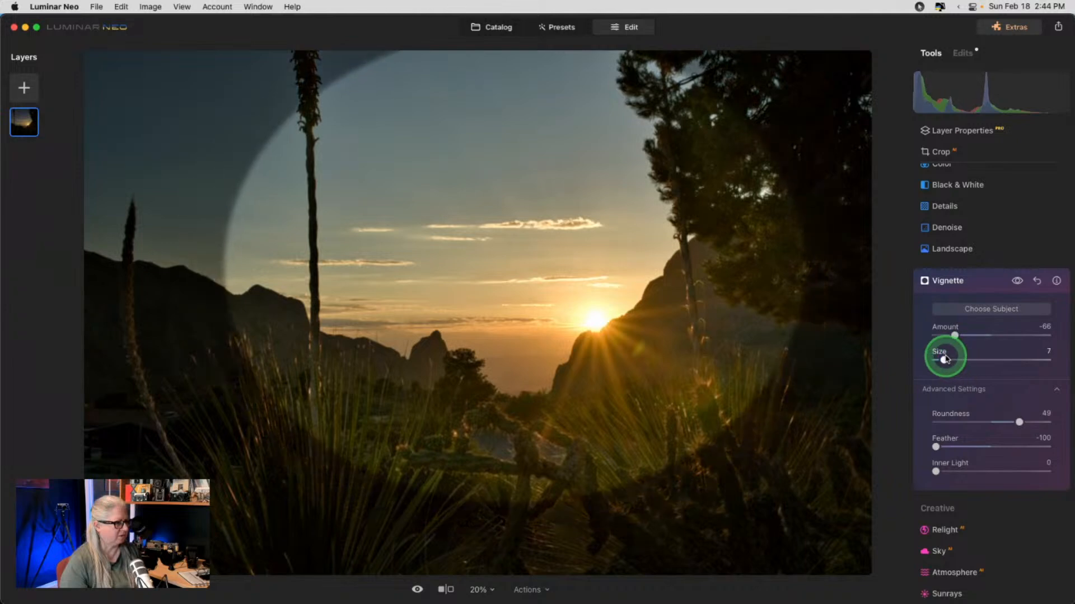
drag(587, 338, 468, 360)
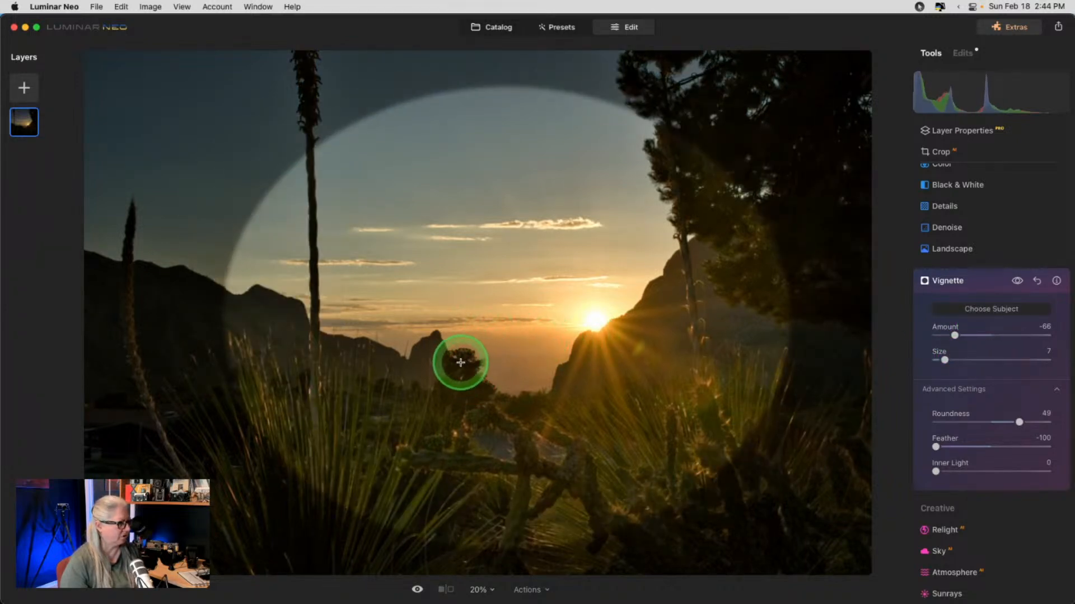
drag(945, 360, 954, 360)
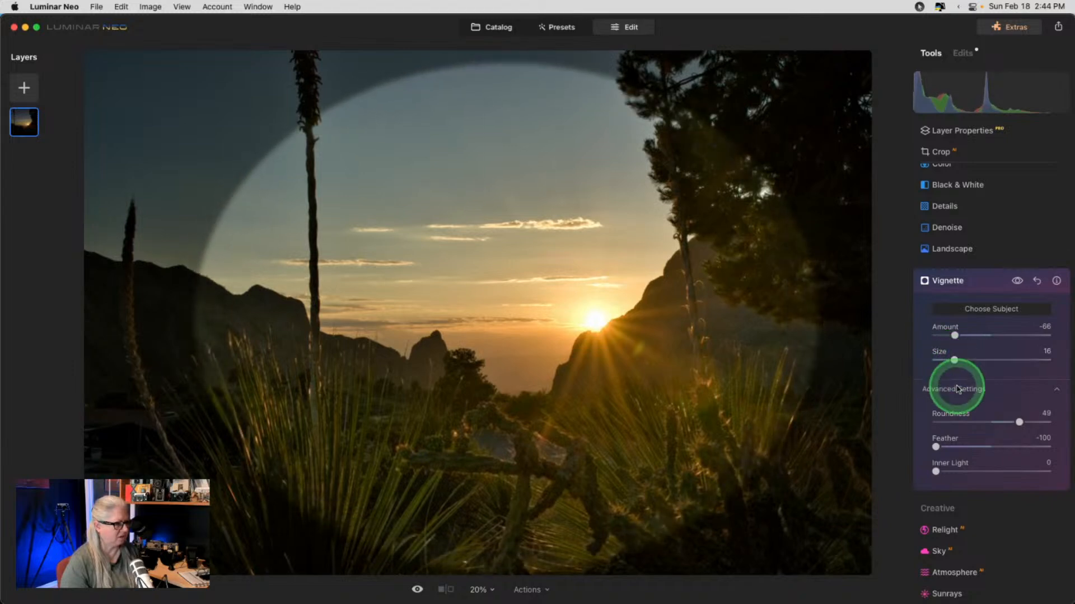
drag(1017, 422, 1041, 447)
mouse_move(954, 335)
mouse_down()
mouse_move(977, 335)
mouse_move(959, 335)
mouse_up()
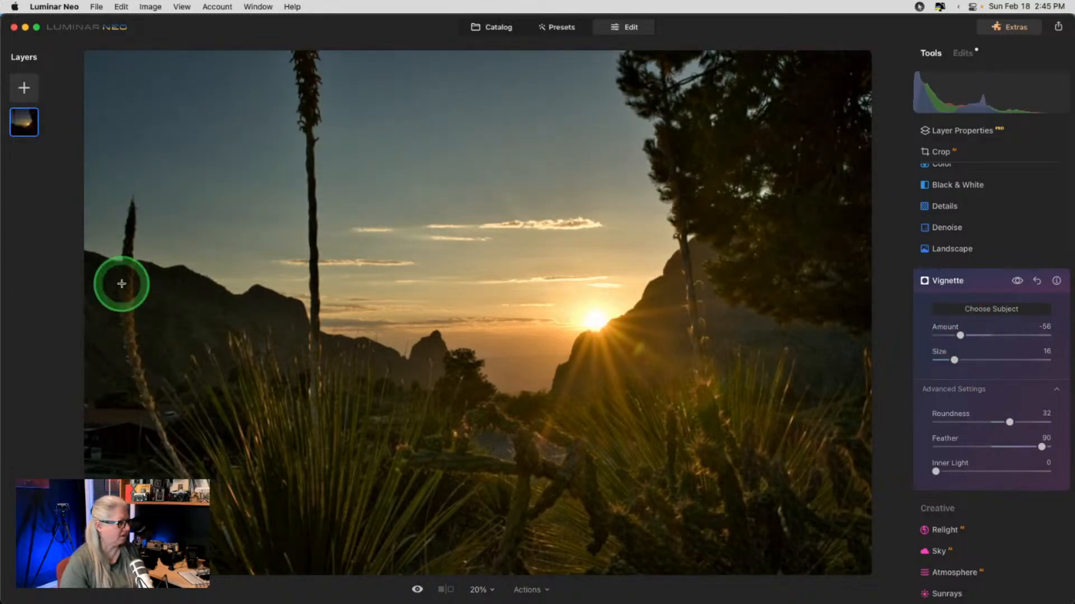
click(978, 289)
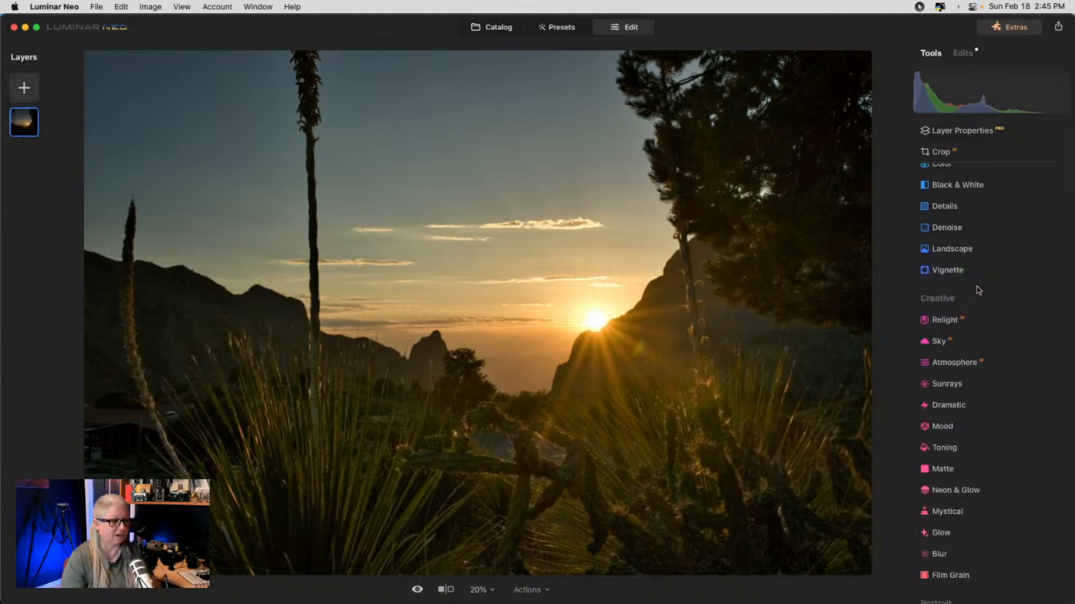
- Open the Professional Color Harmony tool, leaving Brilliance and Warmth at 0
scroll(978, 289, up, 3)
scroll(978, 289, down, 10)
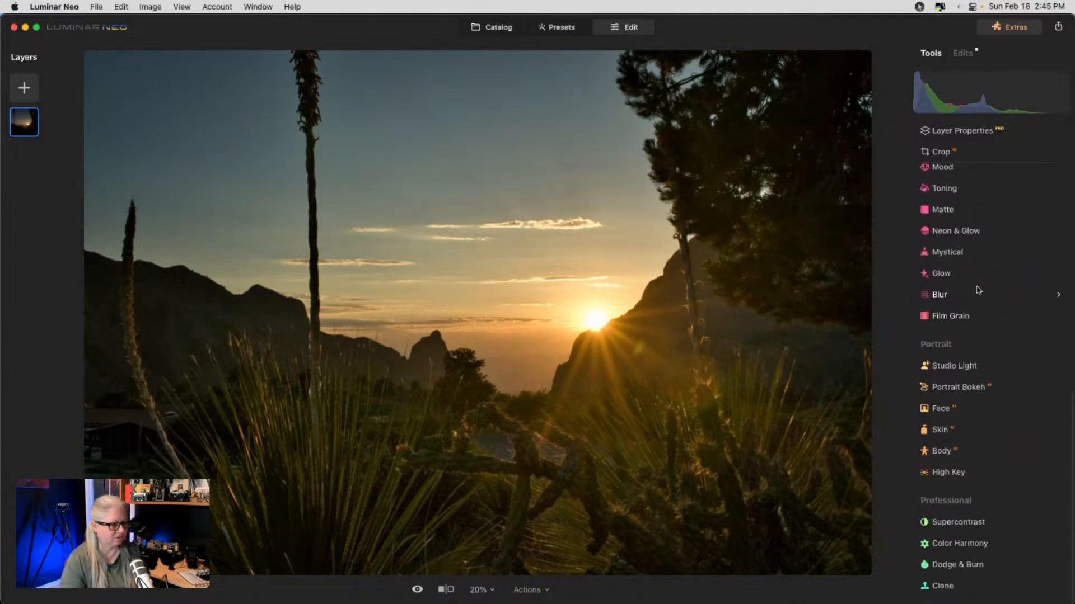
click(958, 543)
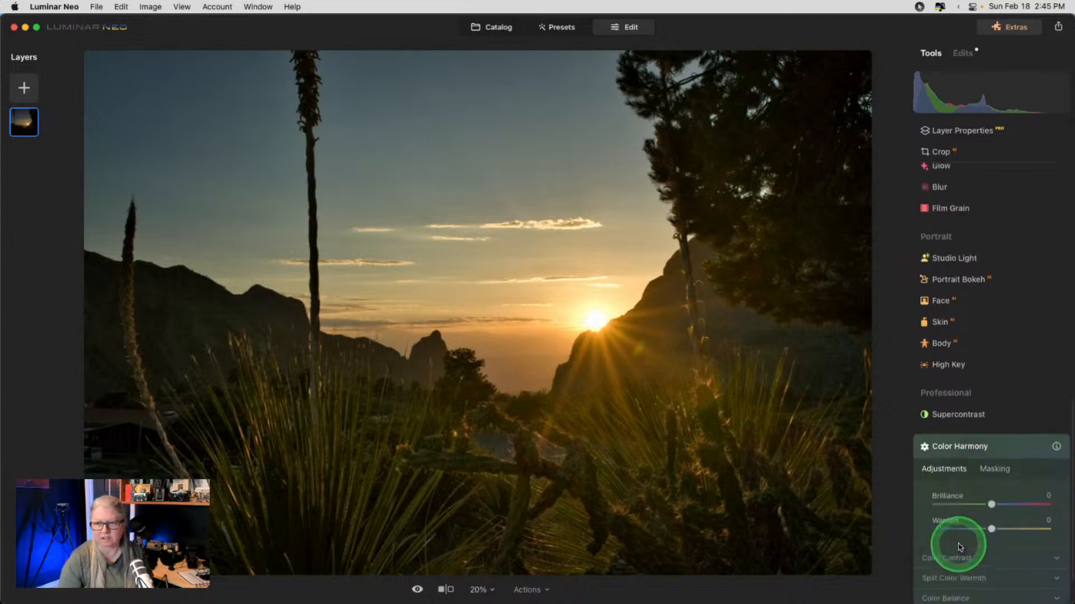
scroll(954, 441, down, 3)
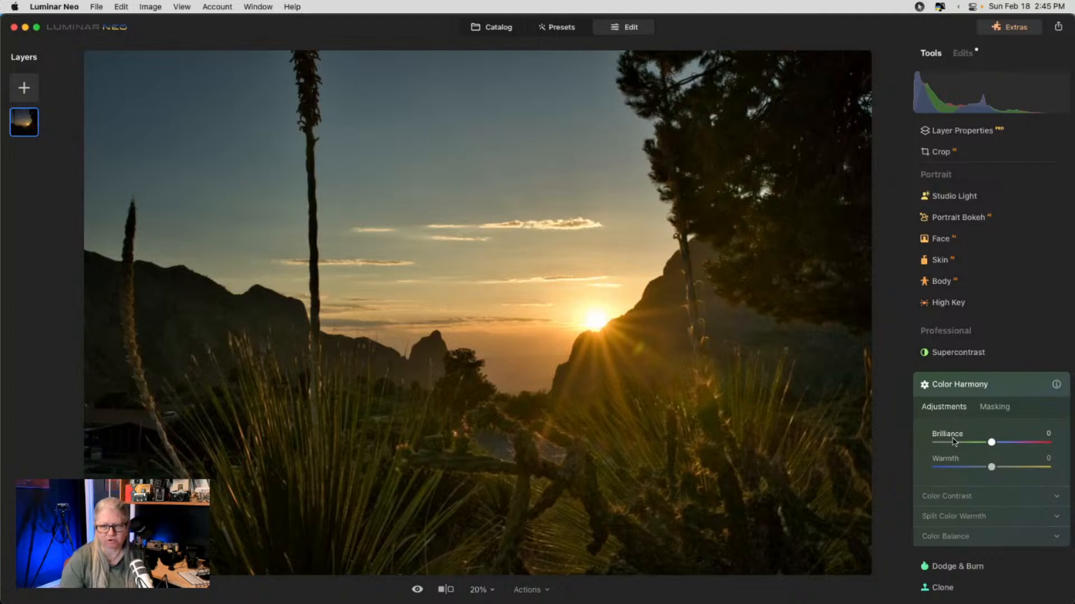
click(952, 438)
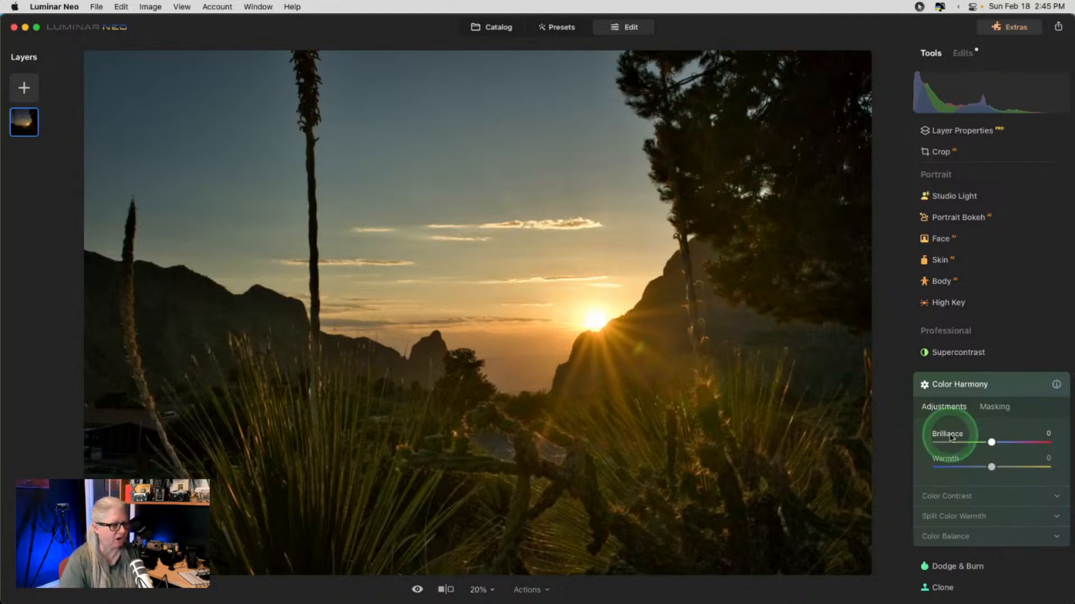
click(938, 412)
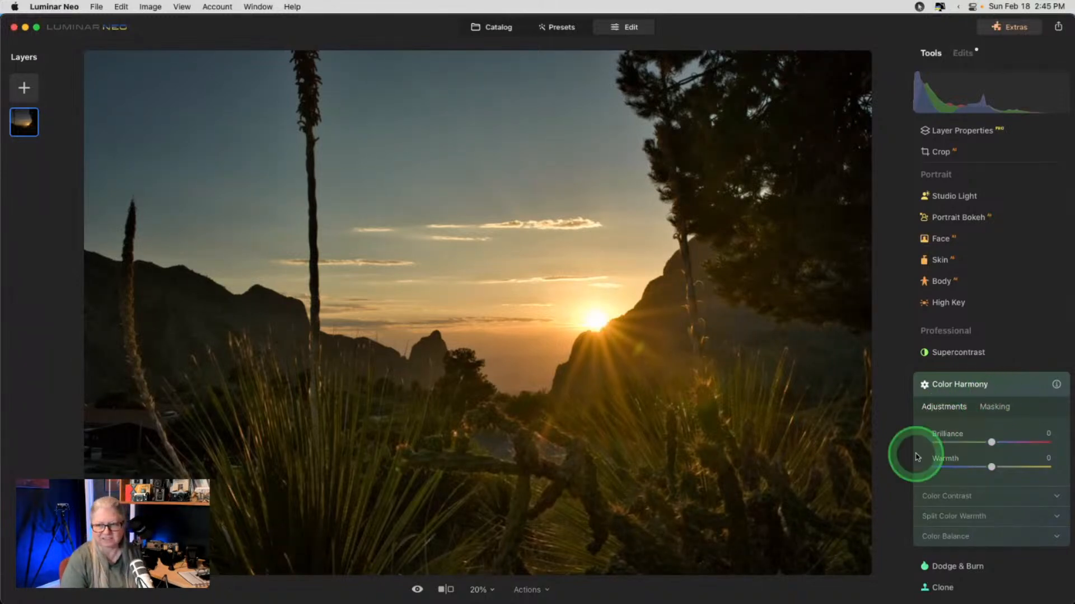
- Set Color Harmony's Color Contrast to Amount 29 and Hue 117
click(940, 496)
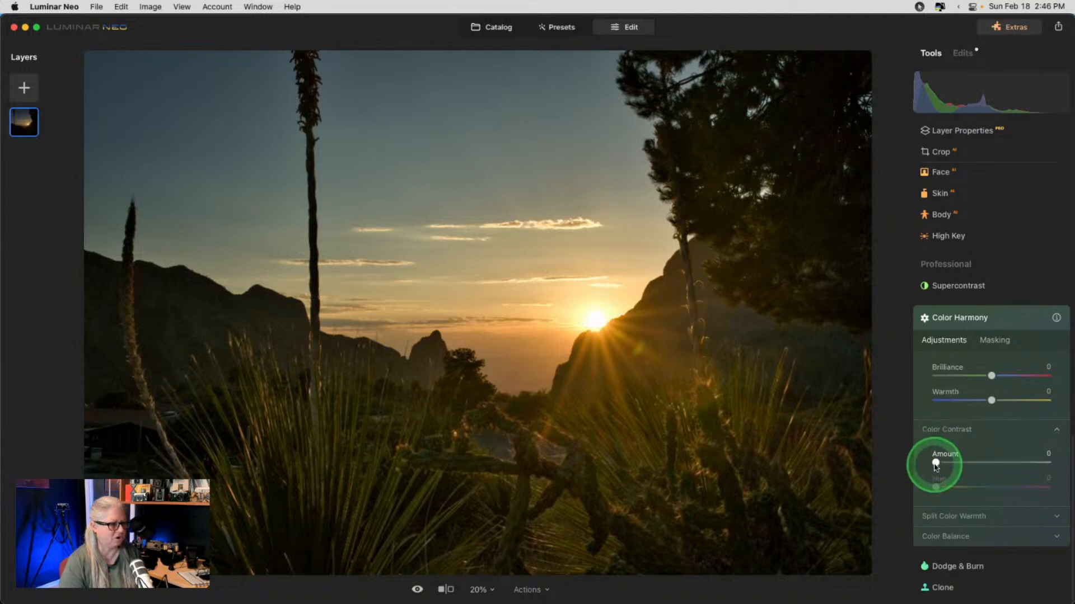
drag(936, 463, 969, 462)
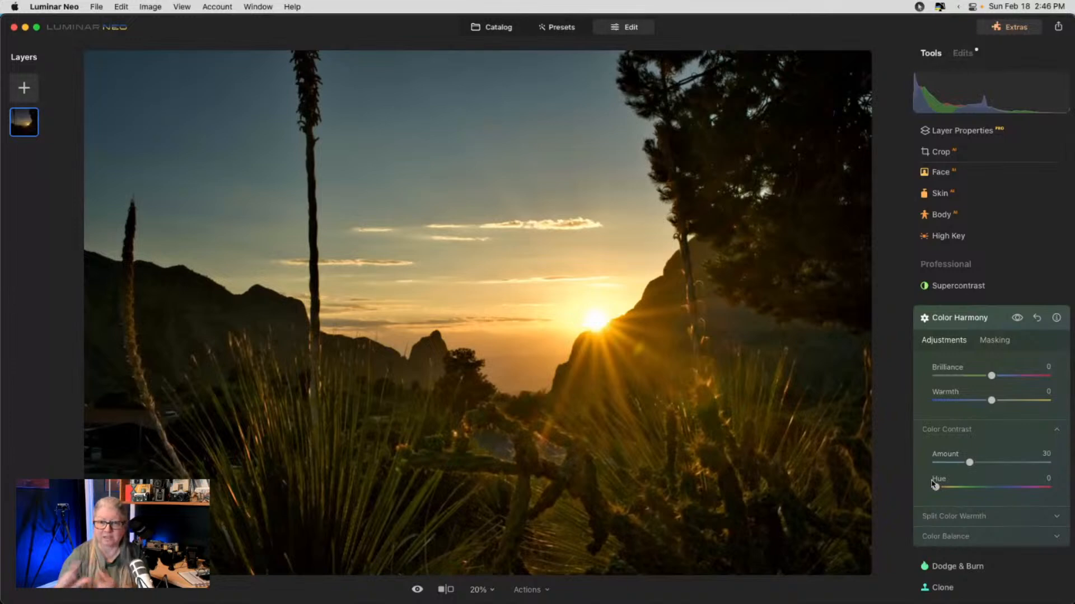
drag(934, 484, 1005, 487)
drag(969, 462, 956, 489)
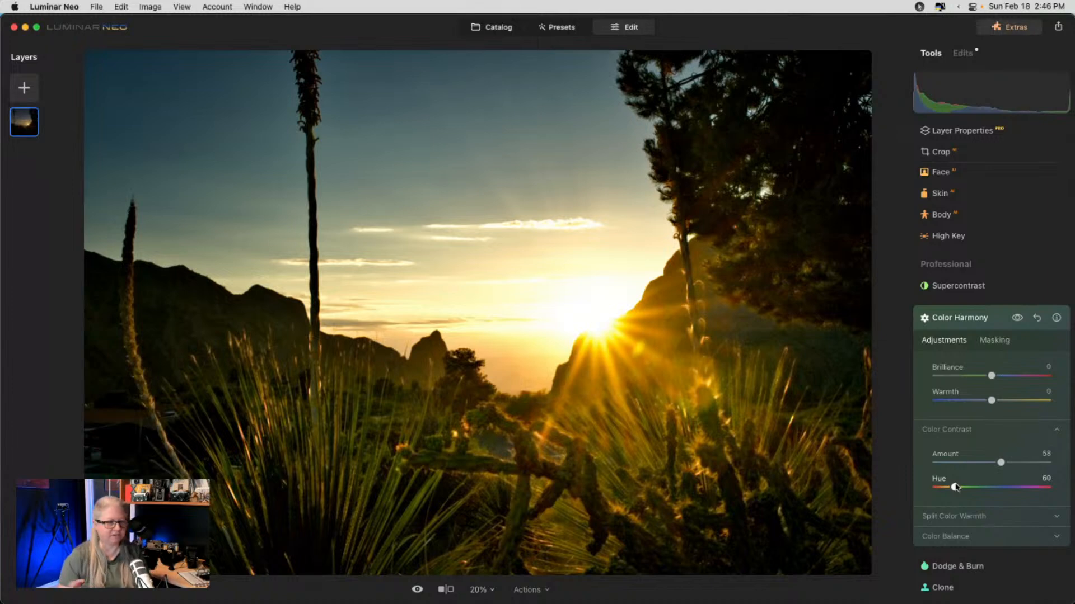
click(947, 415)
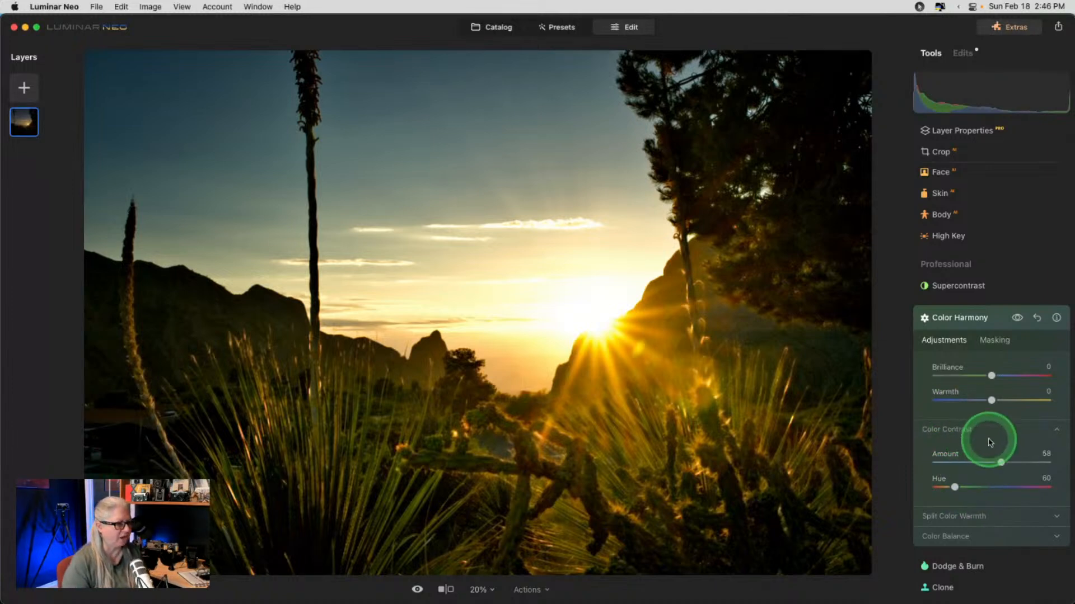
drag(1000, 462, 972, 488)
click(954, 487)
drag(946, 462, 968, 456)
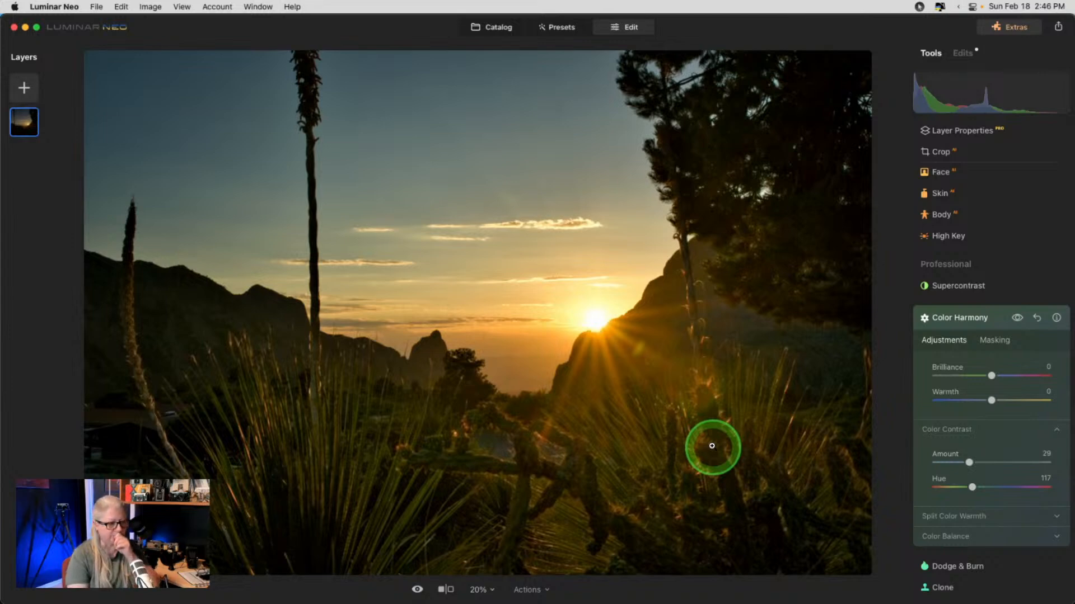
click(940, 516)
- Set Split Color Warmth to Cool −100 and Warm 9
scroll(939, 515, down, 3)
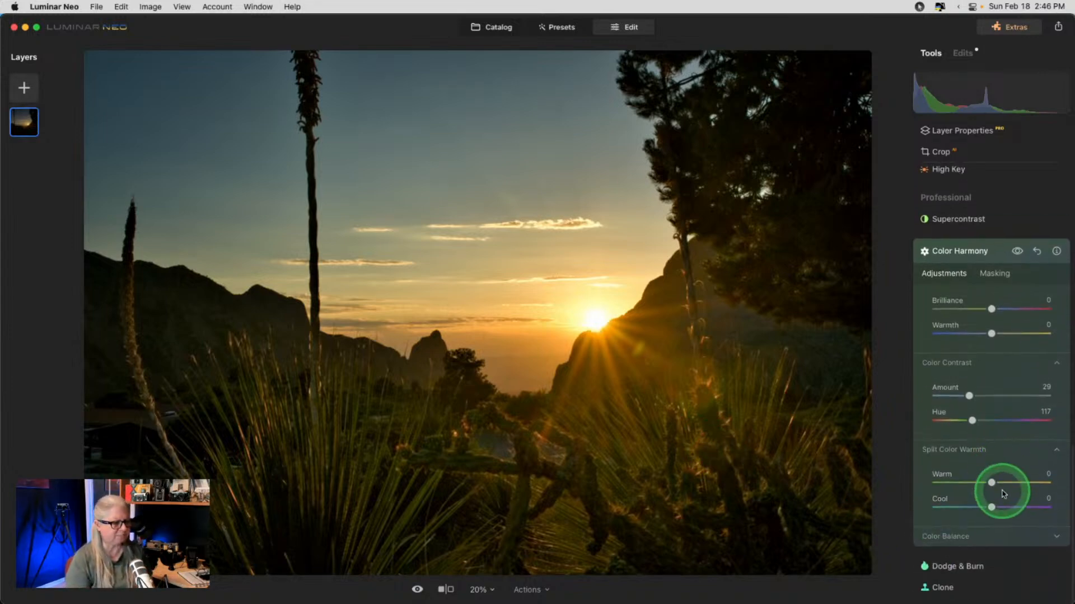
drag(991, 507, 933, 506)
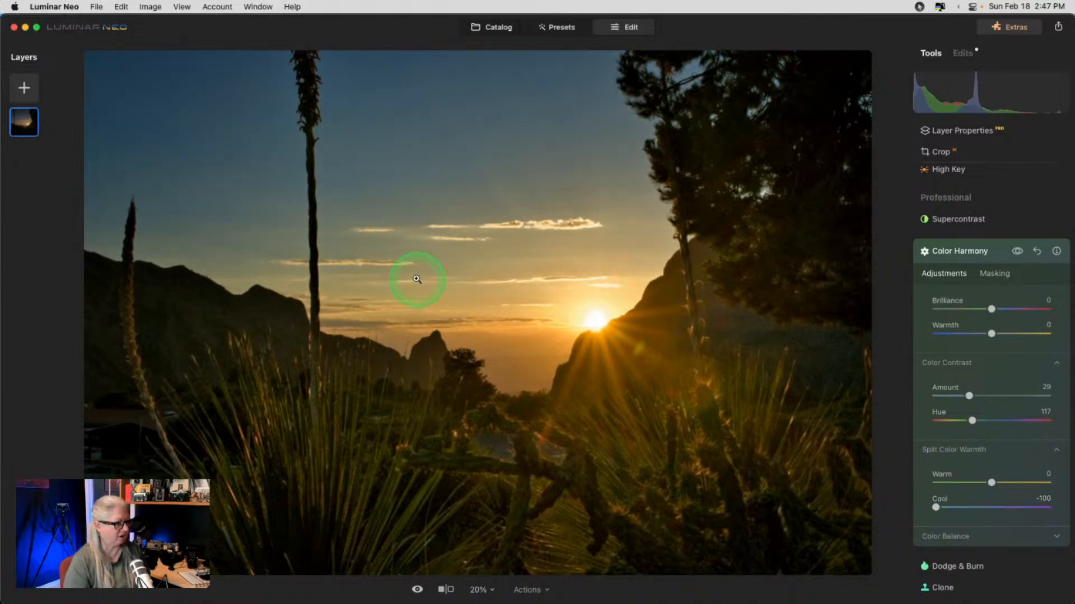
mouse_move(991, 484)
mouse_down()
mouse_move(1007, 482)
mouse_move(958, 480)
mouse_move(1000, 480)
mouse_up()
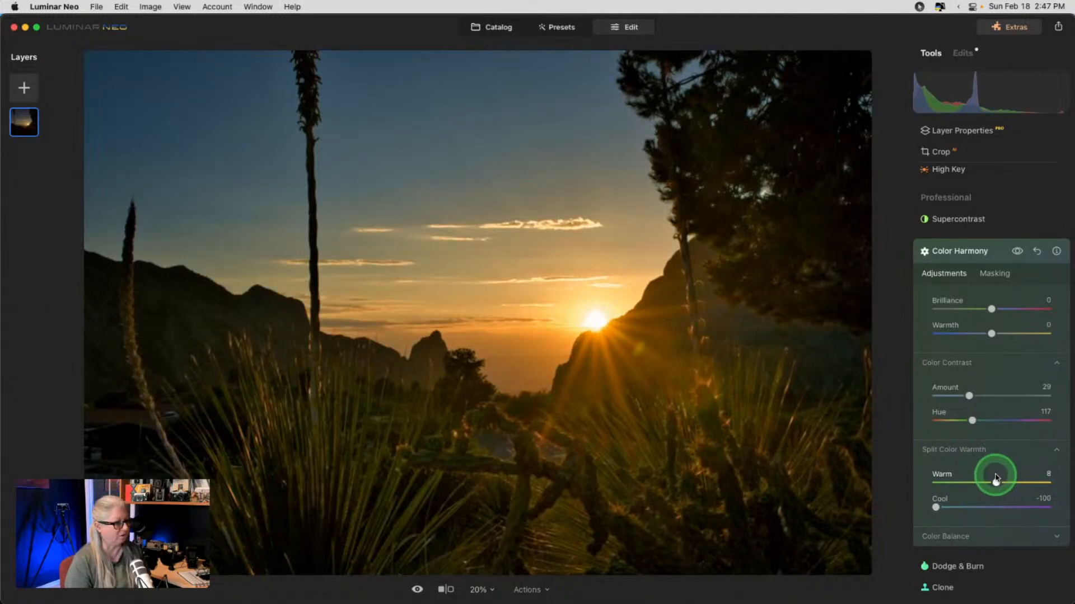
drag(995, 479, 997, 478)
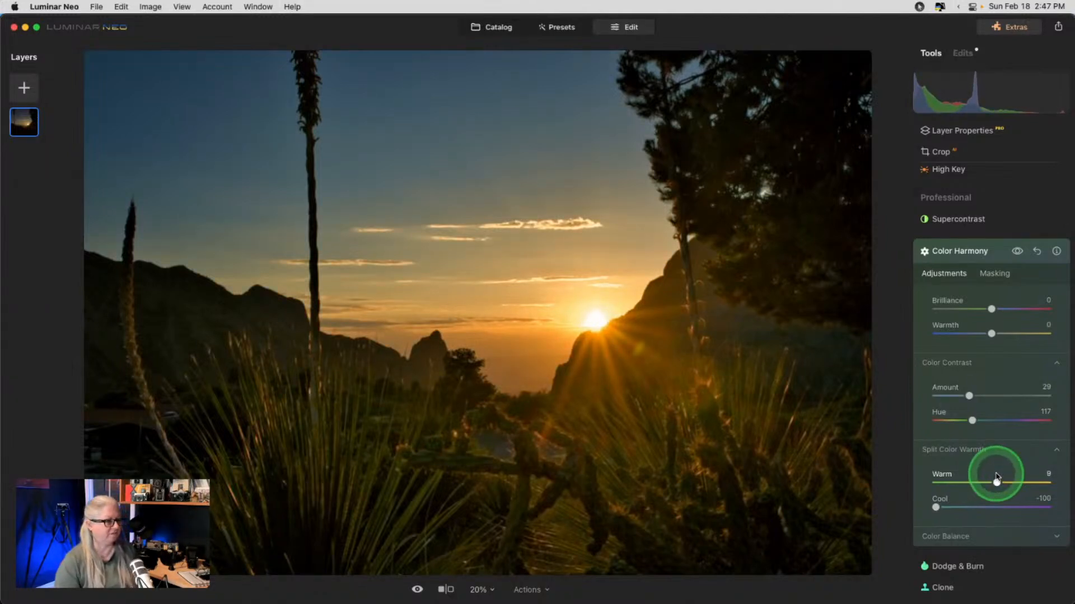
- Toggle Color Harmony off and on to compare, then ease Color Contrast Amount to 16
click(1018, 252)
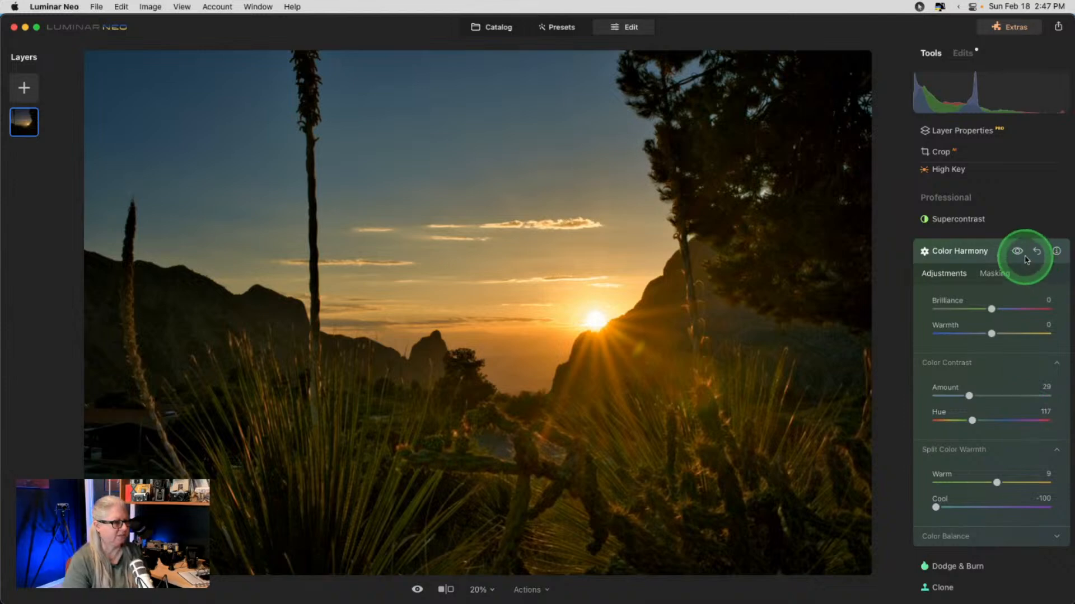
click(1017, 252)
click(1018, 252)
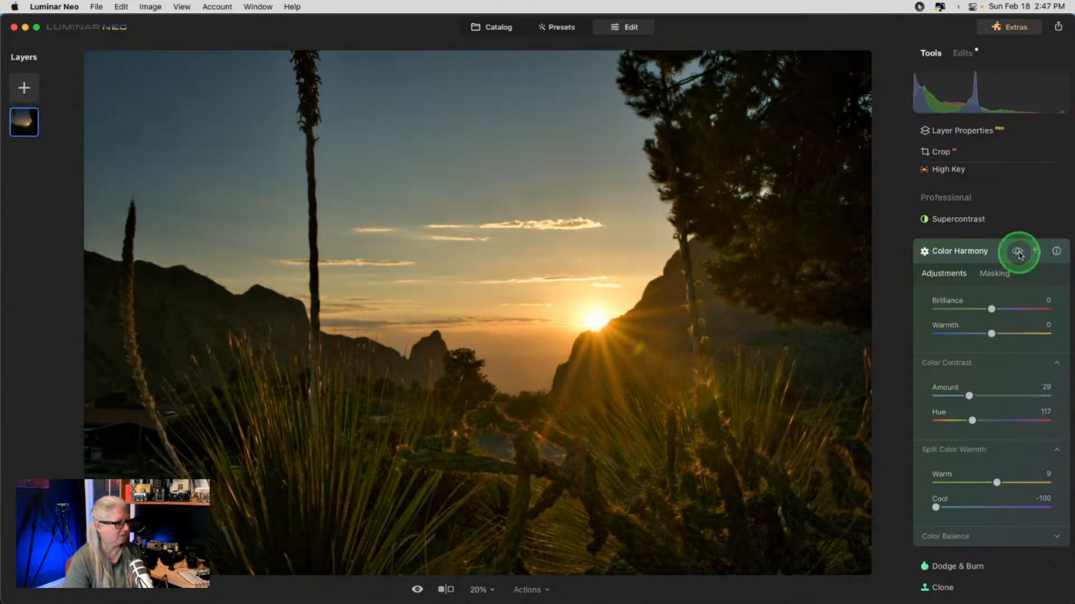
click(1018, 252)
click(1018, 252)
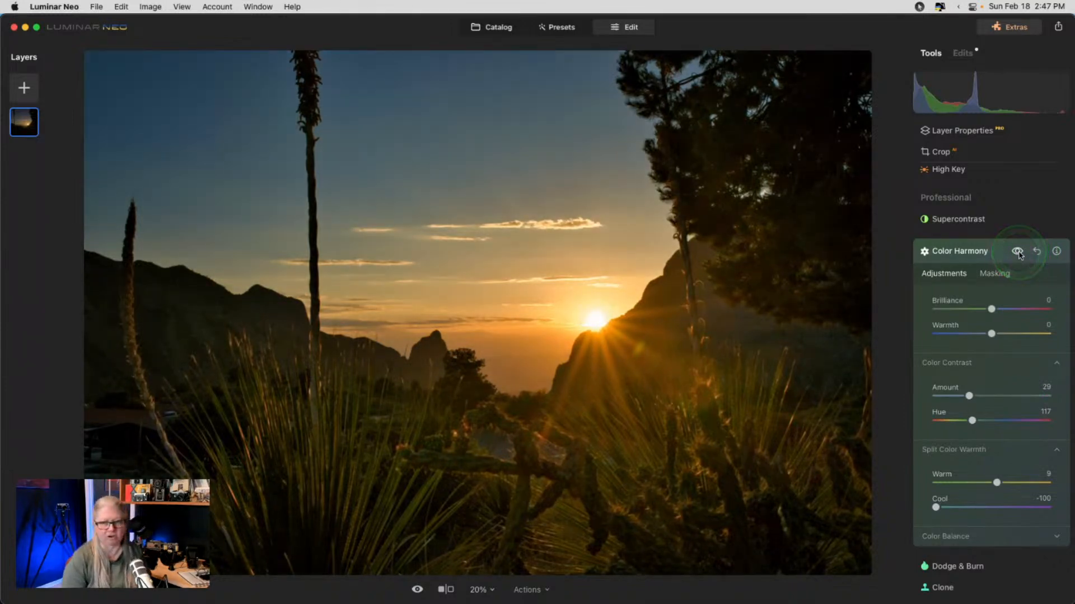
drag(969, 396, 970, 488)
click(955, 532)
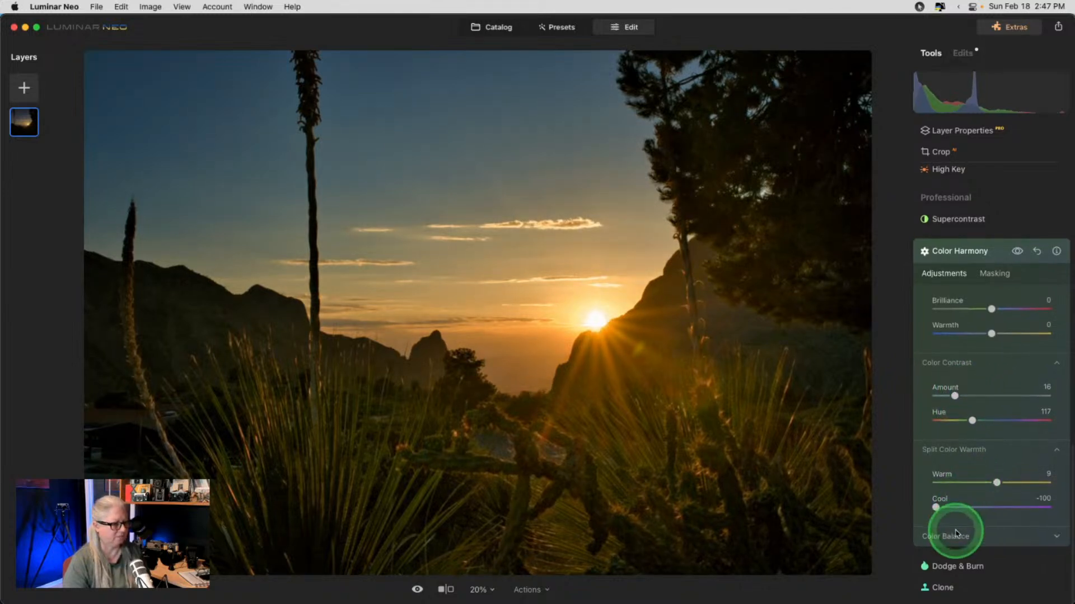
- Balance the highlights to Yellow-Blue -15 and Magenta-Green 8
click(946, 507)
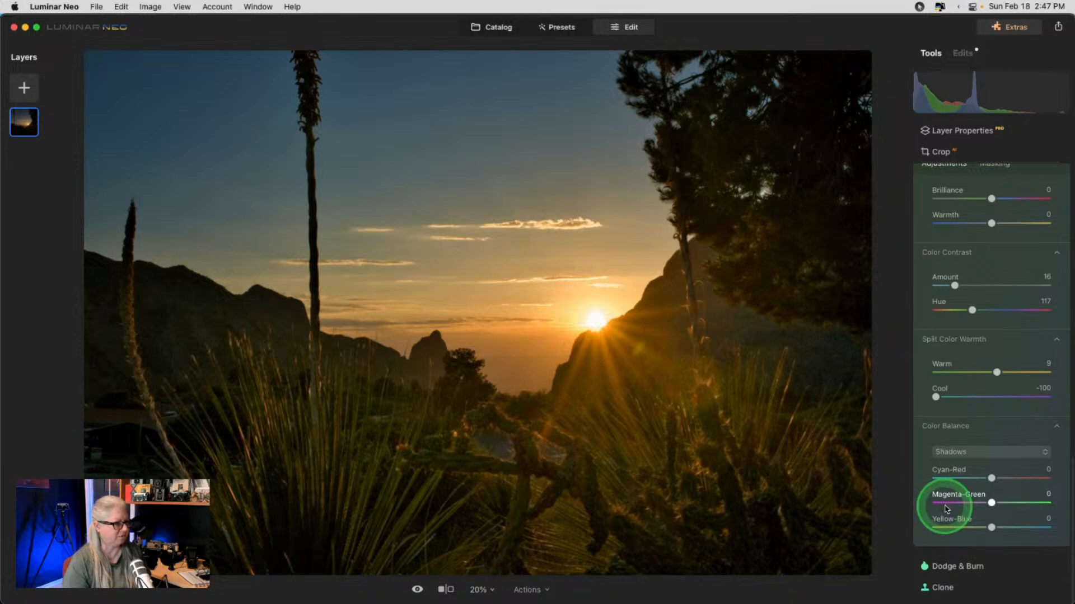
click(958, 452)
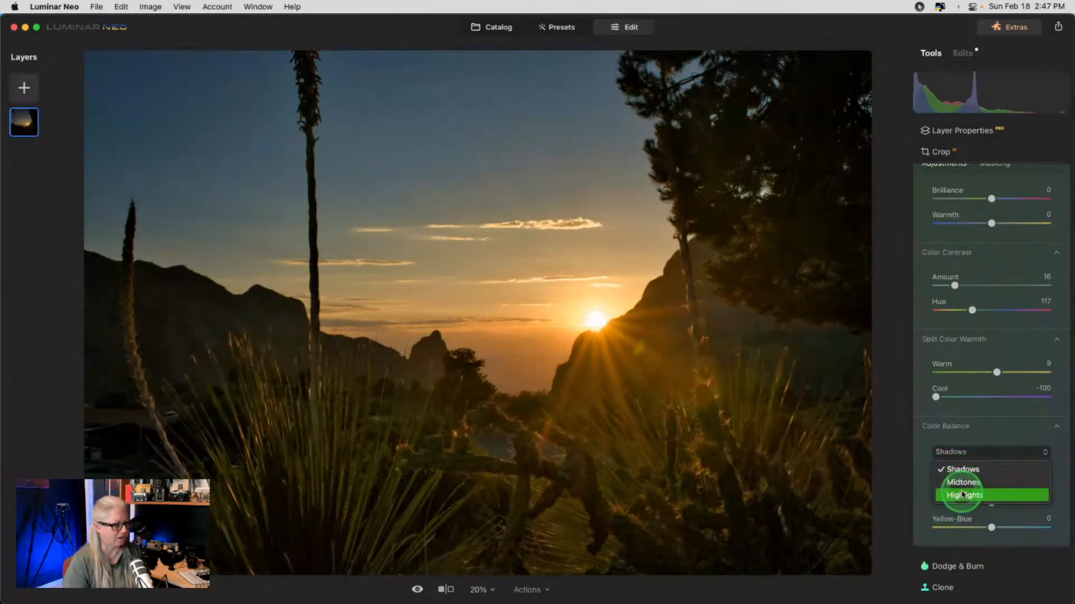
click(961, 494)
drag(992, 528, 1001, 501)
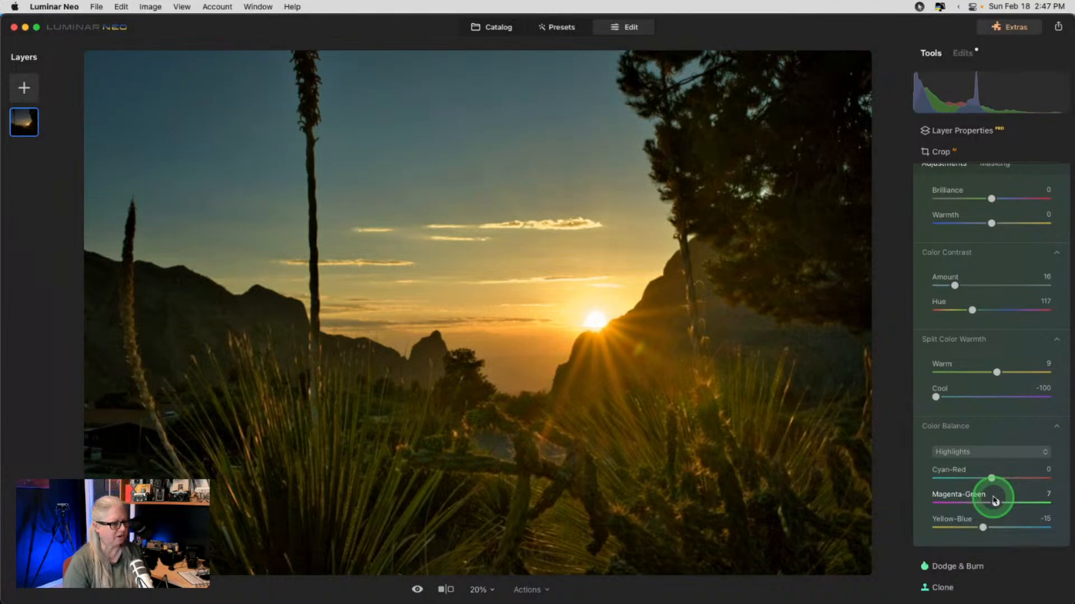
- Set shadows Magenta-Green to 2 with Yellow-Blue reset to 0, then compare before/after
click(981, 452)
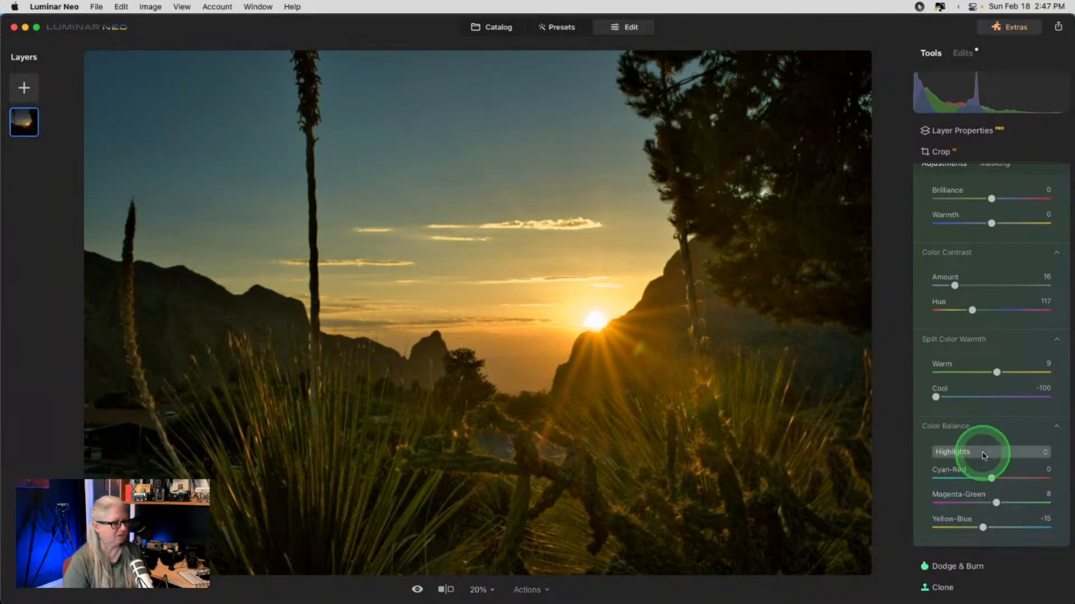
click(972, 469)
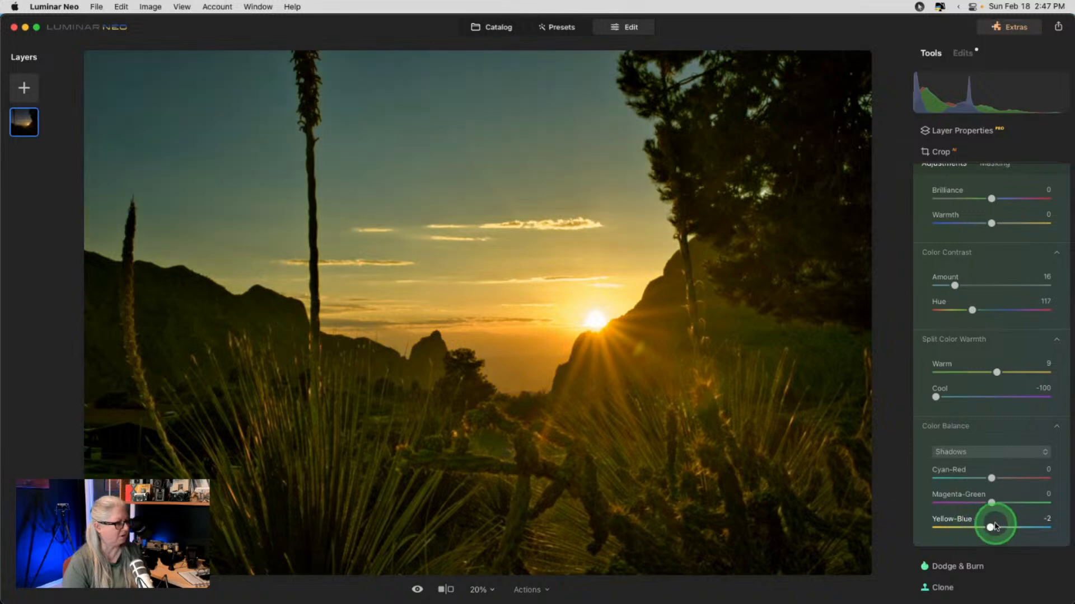
mouse_move(994, 526)
mouse_down()
mouse_move(962, 524)
mouse_move(1010, 525)
mouse_up()
double_click(1010, 526)
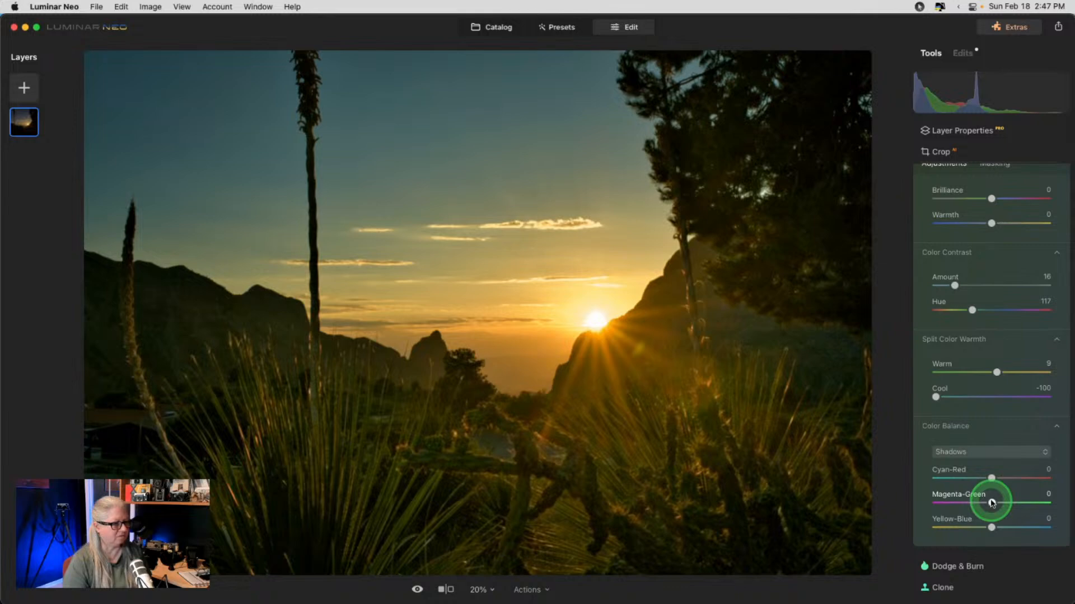
scroll(1030, 229, up, 3)
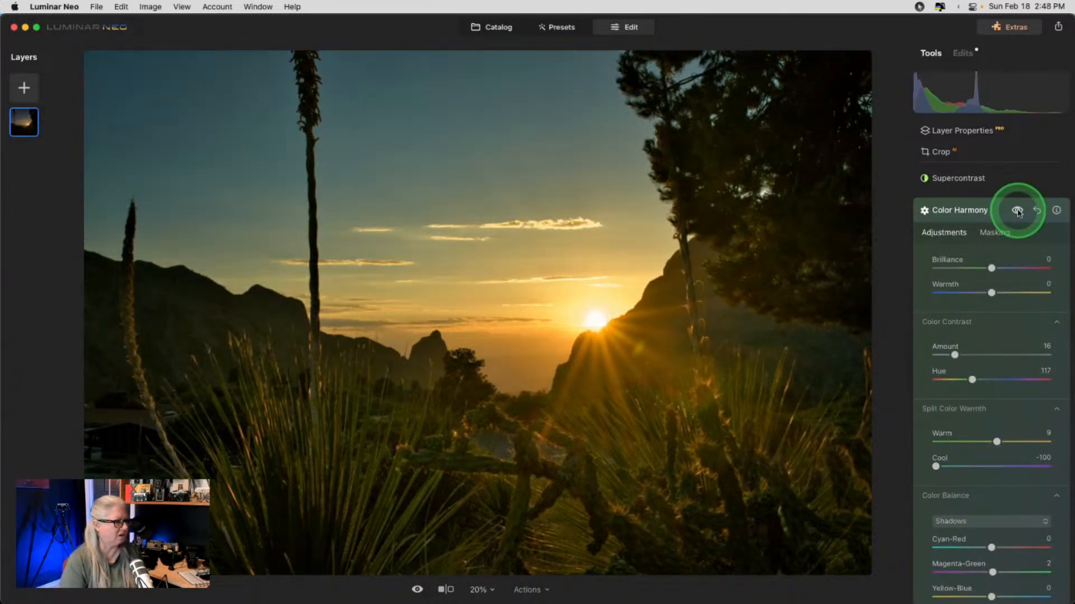
click(1018, 213)
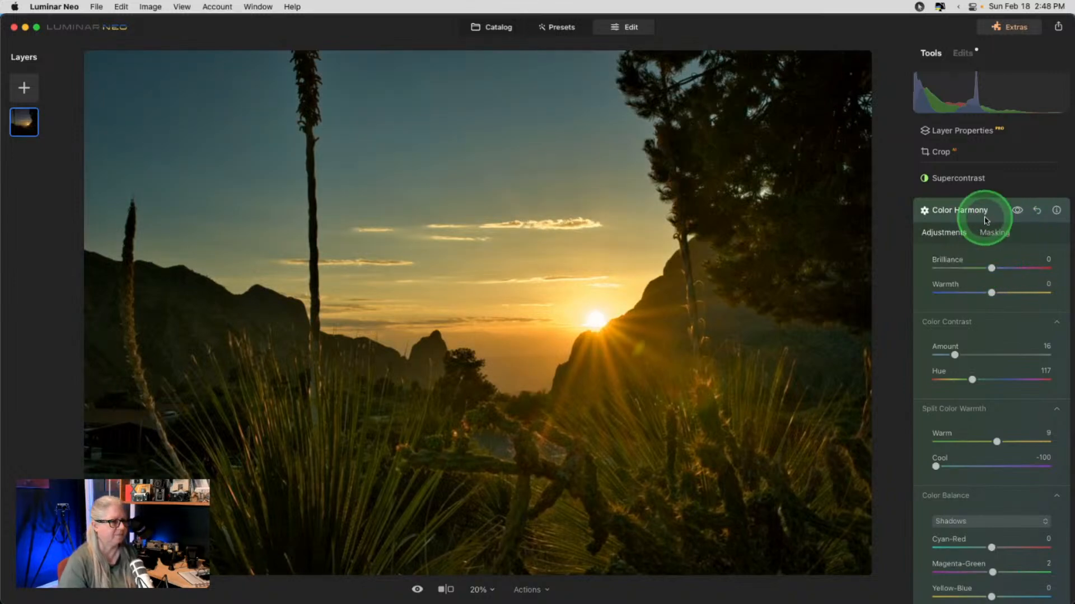
- At 100% zoom with Erase brush size 80, remove the flower stalk's upper part
click(989, 217)
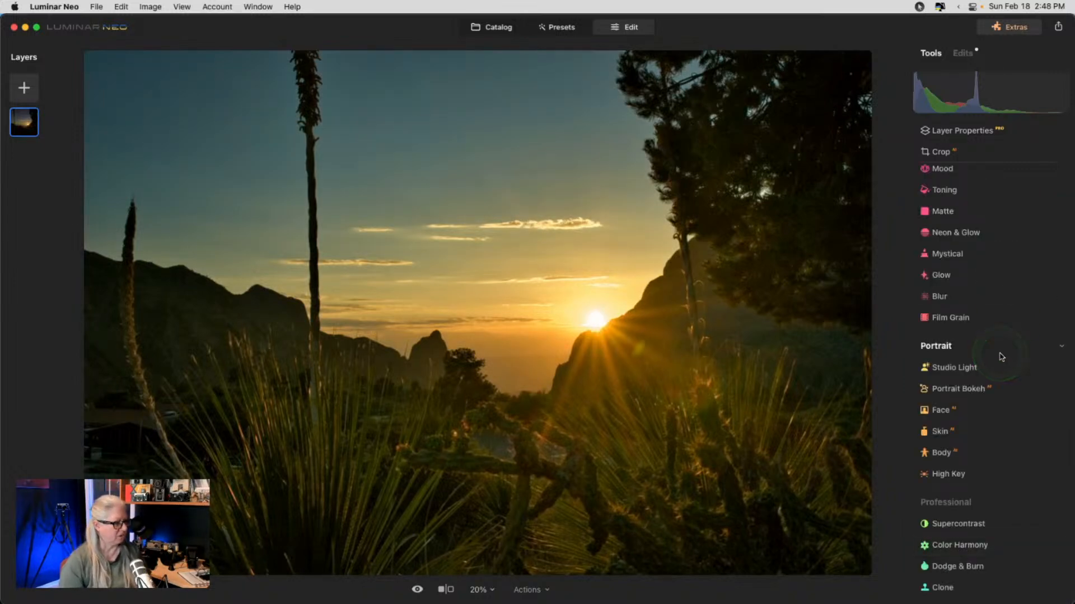
scroll(1001, 357, up, 10)
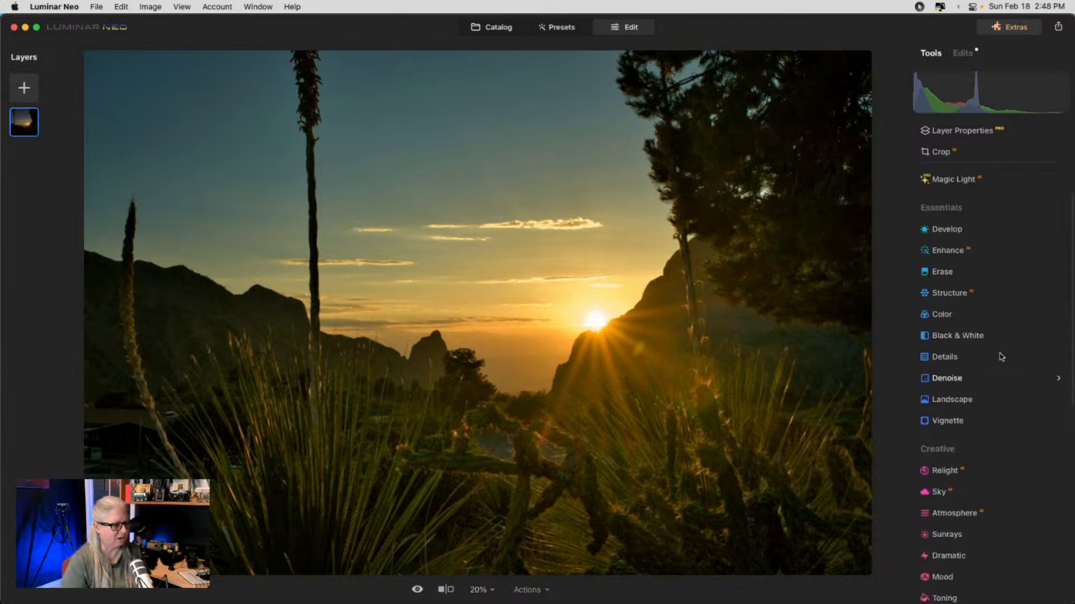
click(946, 337)
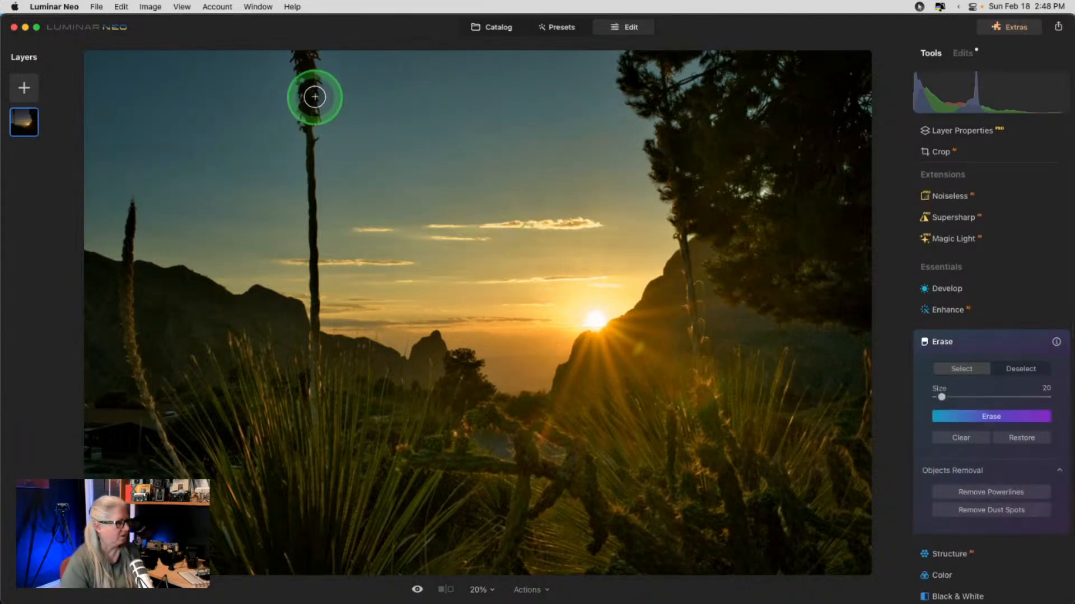
key(space)
scroll(283, 151, up, 4)
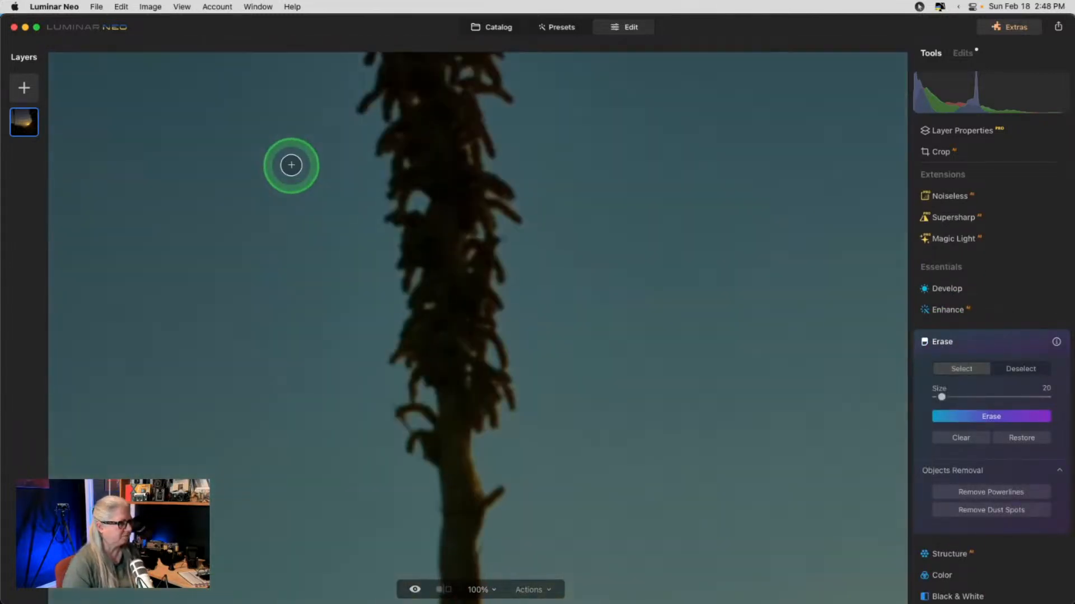
key(bracketright)
key(bracketright)
key(bracketright)
key(bracketright)
key(bracketright)
key(bracketright)
key(bracketright)
key(bracketright)
key(bracketright)
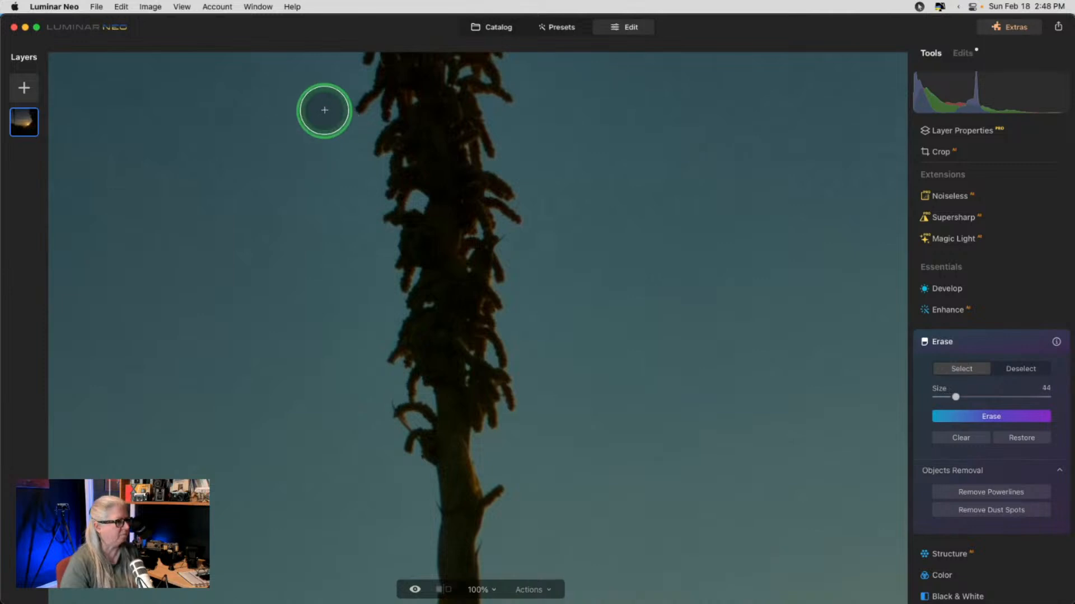
mouse_move(332, 67)
mouse_down()
mouse_move(504, 68)
mouse_move(498, 127)
mouse_move(487, 134)
mouse_move(343, 99)
mouse_move(375, 119)
mouse_move(403, 229)
mouse_move(436, 174)
mouse_move(490, 173)
mouse_move(494, 240)
mouse_move(401, 244)
mouse_move(422, 263)
mouse_move(494, 261)
mouse_up()
click(954, 413)
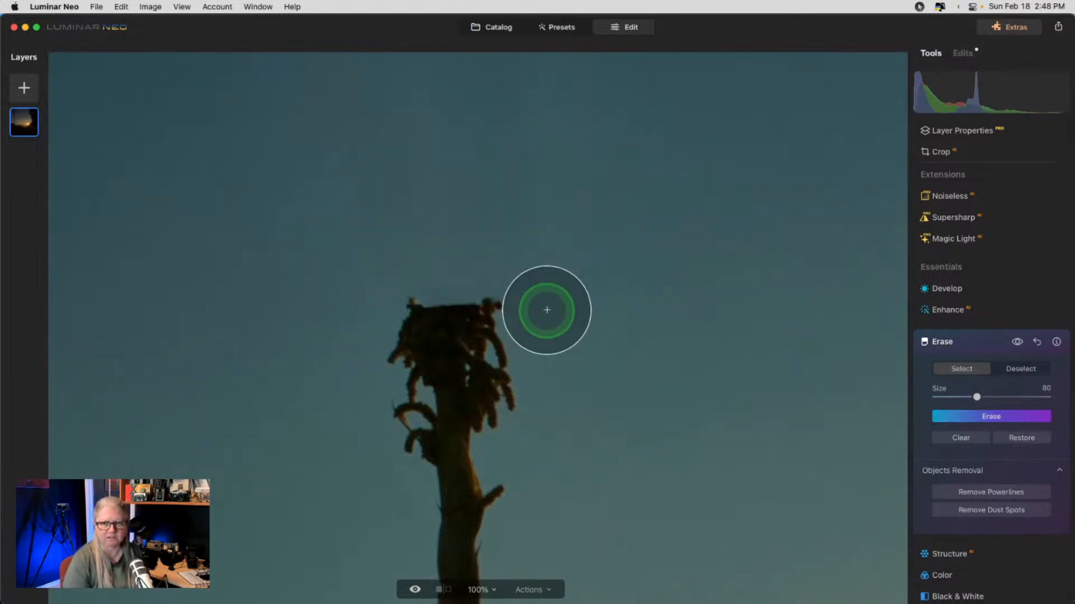
- Erase the remaining stalk top and a dark post section against the sky
mouse_move(413, 321)
mouse_down()
mouse_move(404, 348)
mouse_move(407, 390)
mouse_move(448, 471)
mouse_move(450, 515)
mouse_move(482, 513)
mouse_move(473, 462)
mouse_move(489, 350)
mouse_move(456, 305)
mouse_move(487, 302)
mouse_up()
click(958, 416)
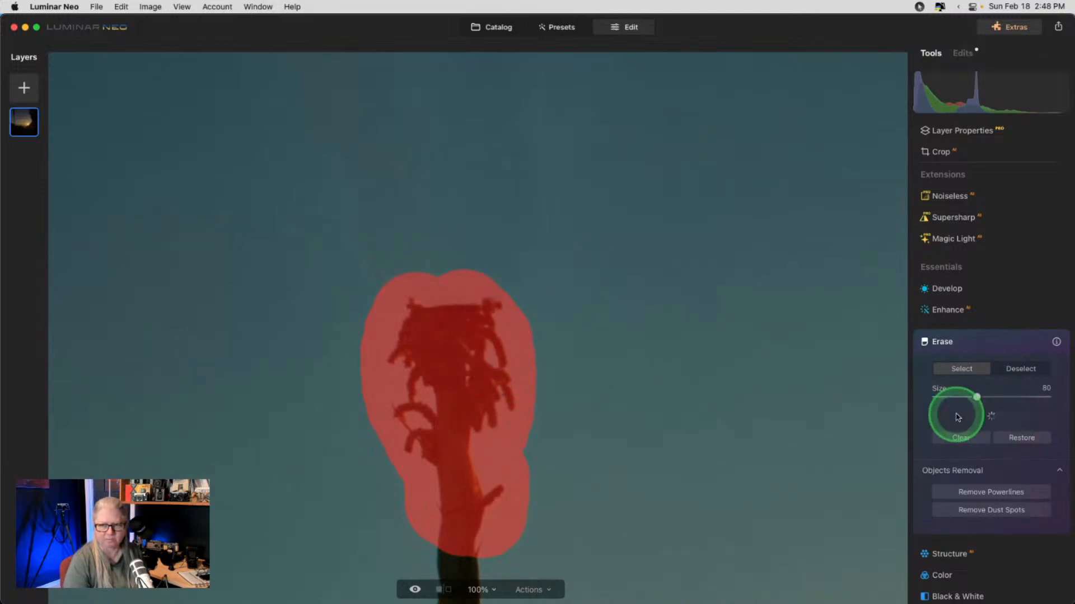
scroll(624, 307, down, 5)
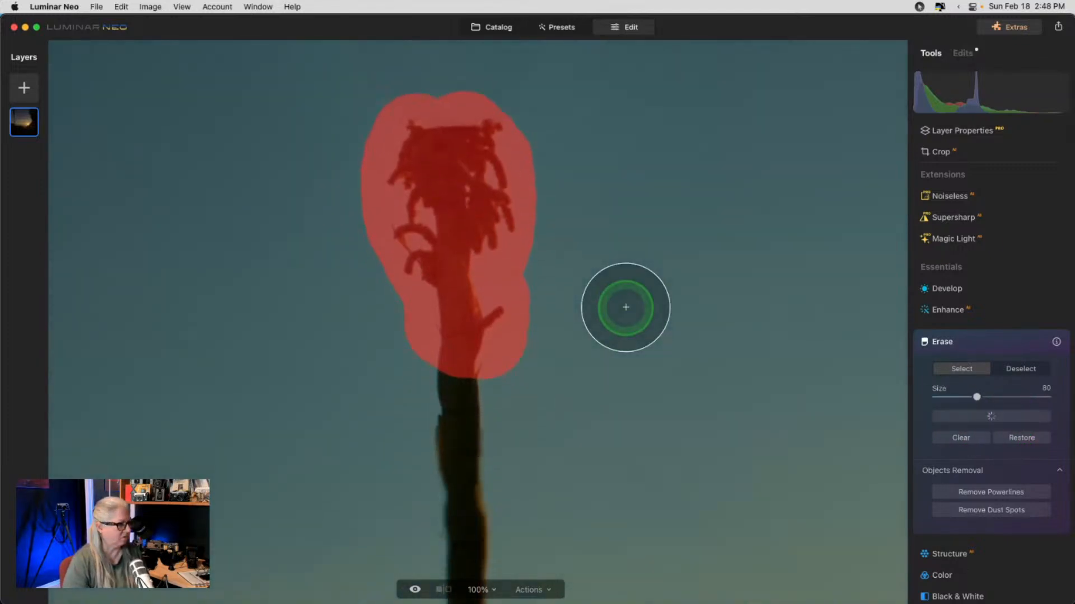
scroll(626, 308, down, 6)
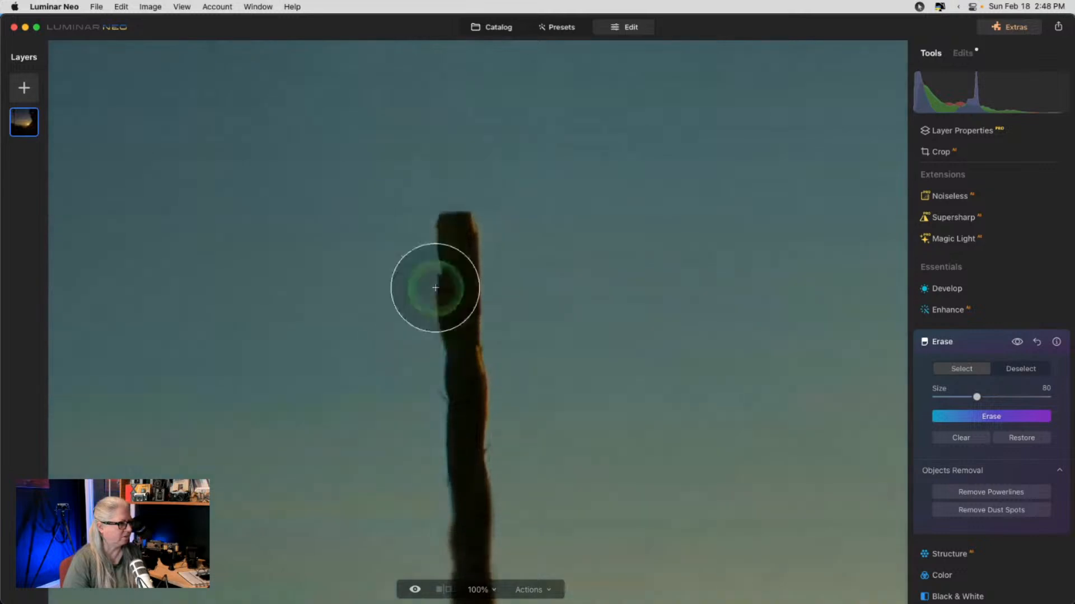
mouse_move(442, 223)
mouse_down()
mouse_move(449, 463)
mouse_move(468, 531)
mouse_move(439, 241)
mouse_up()
click(952, 416)
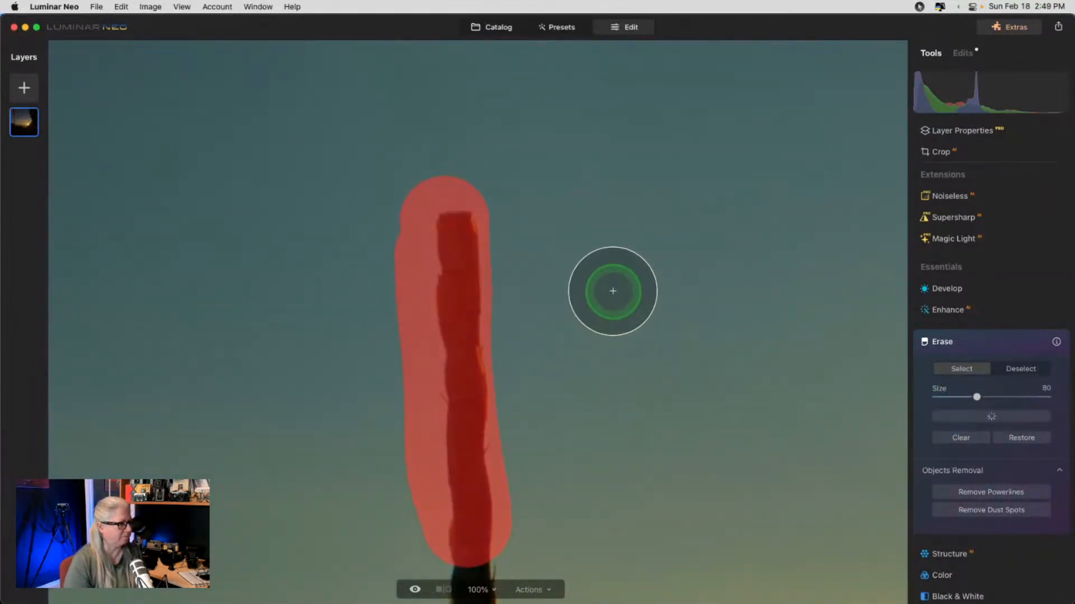
- Shrink the brush to 62 and erase the post's top in two passes
scroll(612, 291, down, 8)
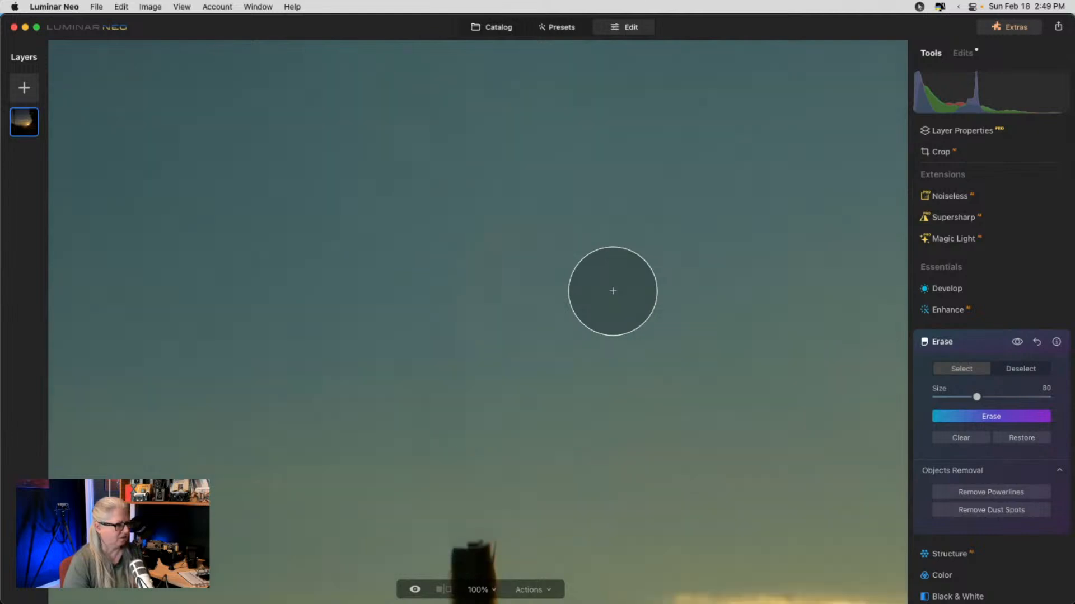
drag(478, 264, 474, 406)
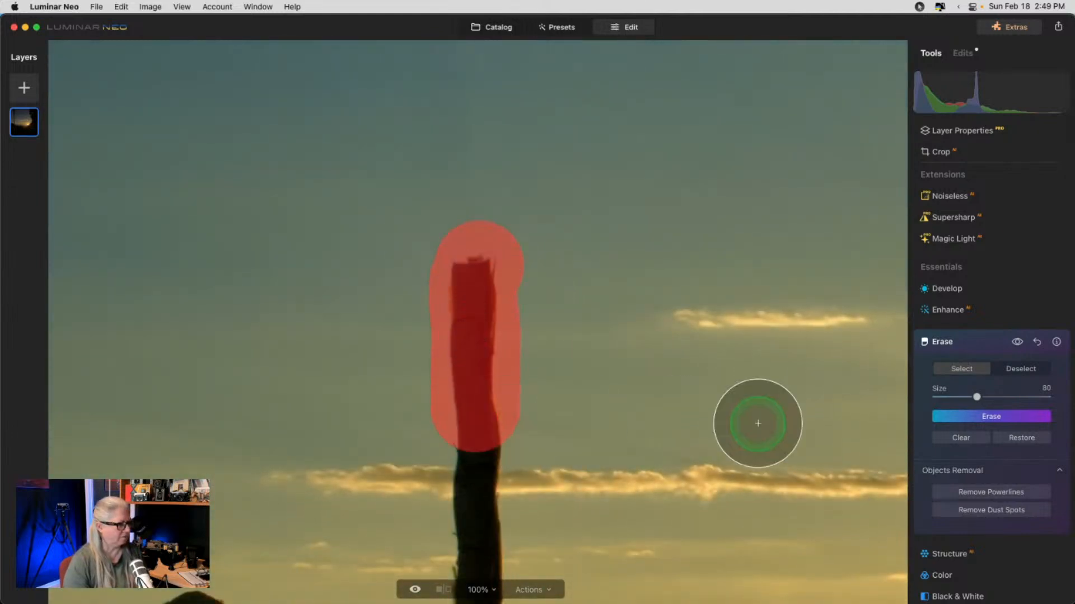
click(962, 415)
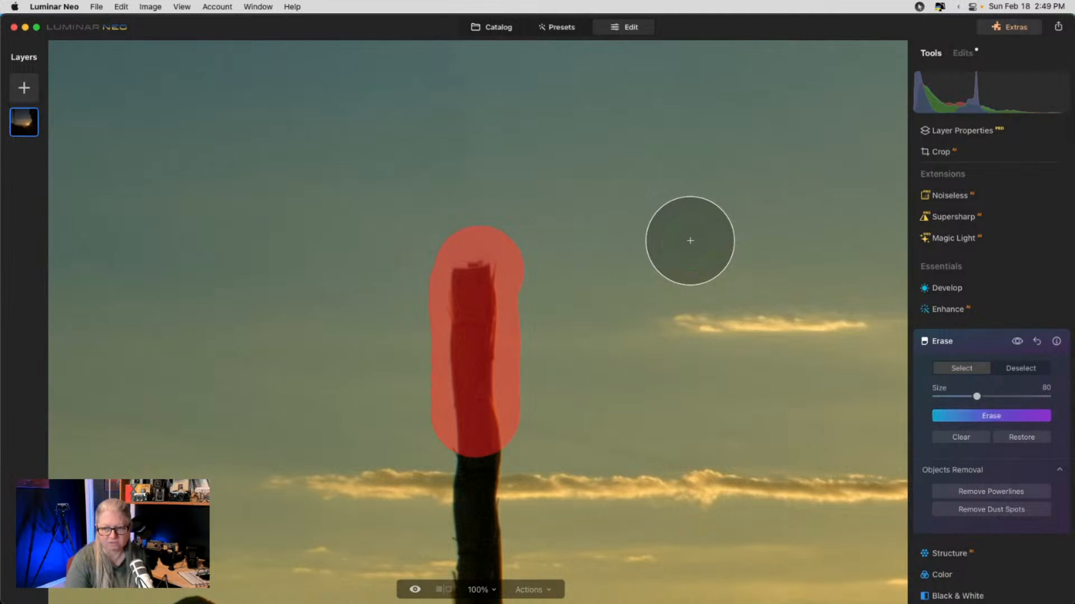
scroll(690, 241, down, 6)
scroll(690, 241, down, 3)
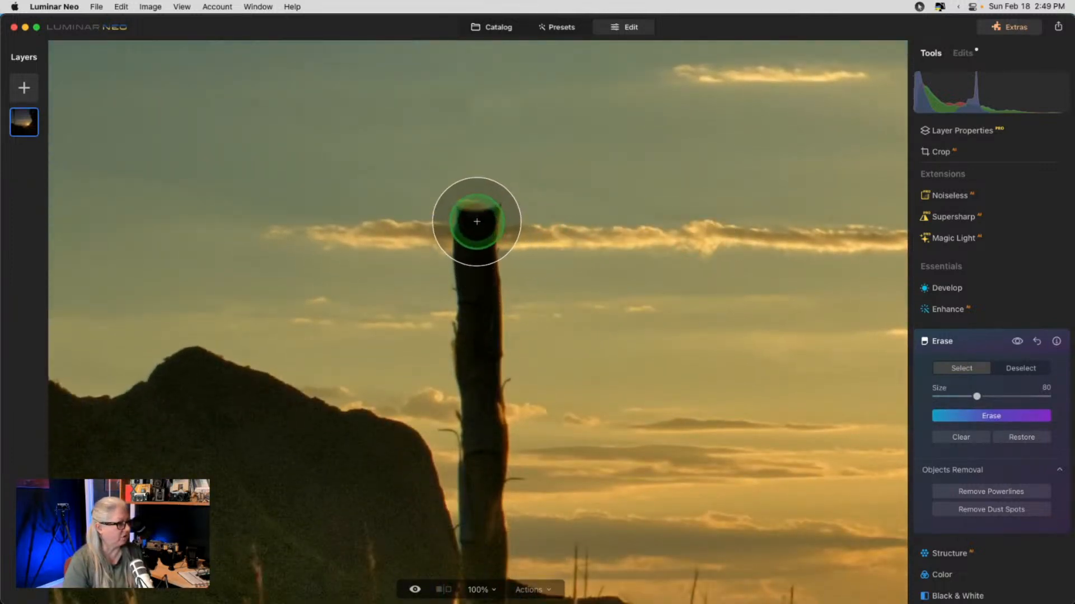
key(bracketleft)
key(bracketleft)
key(bracketleft)
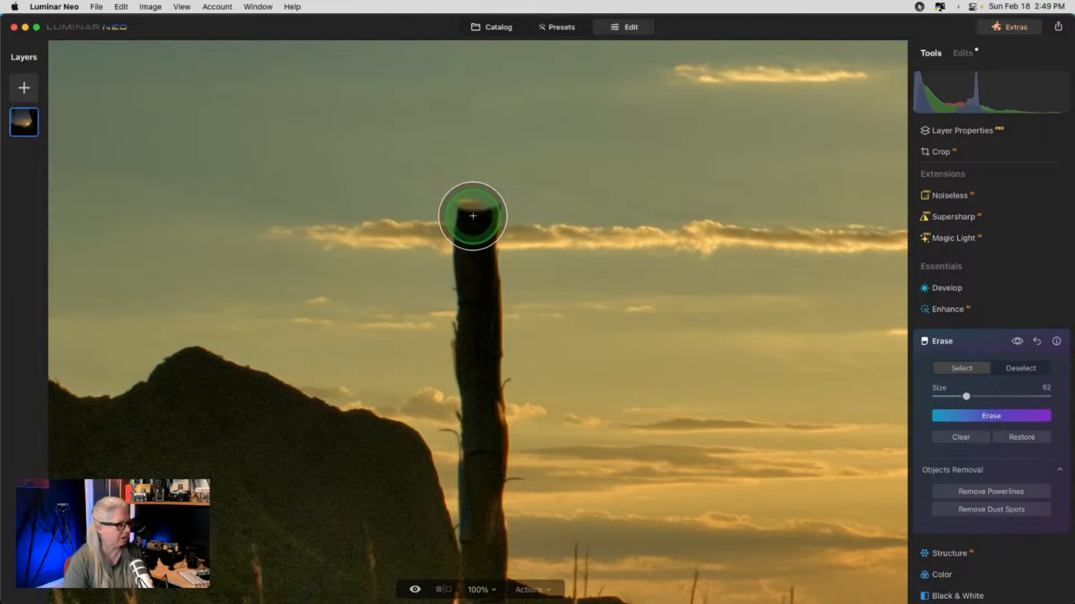
drag(474, 219, 477, 359)
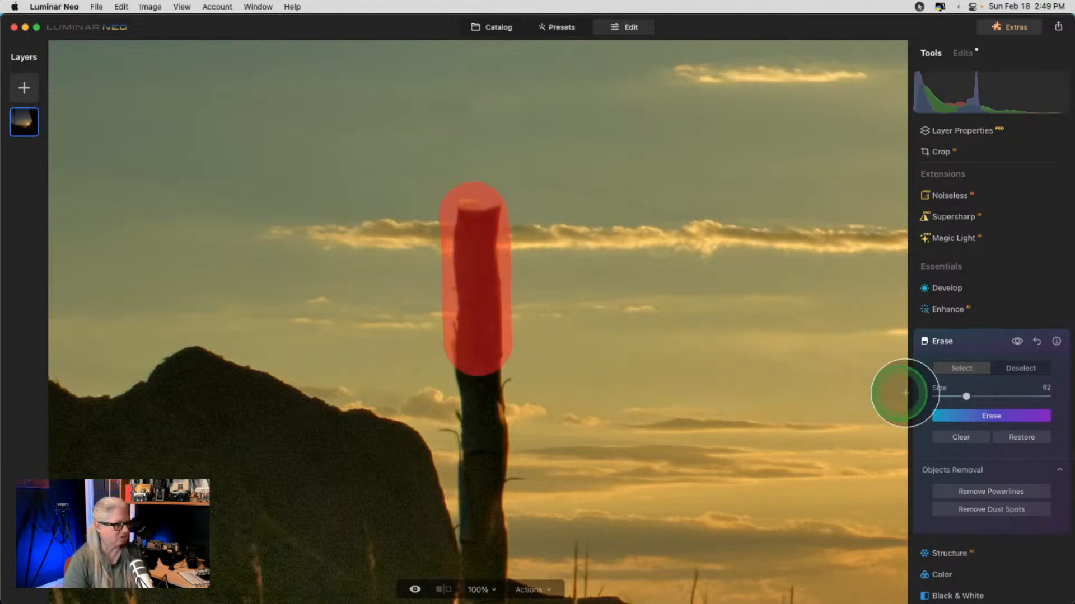
click(974, 420)
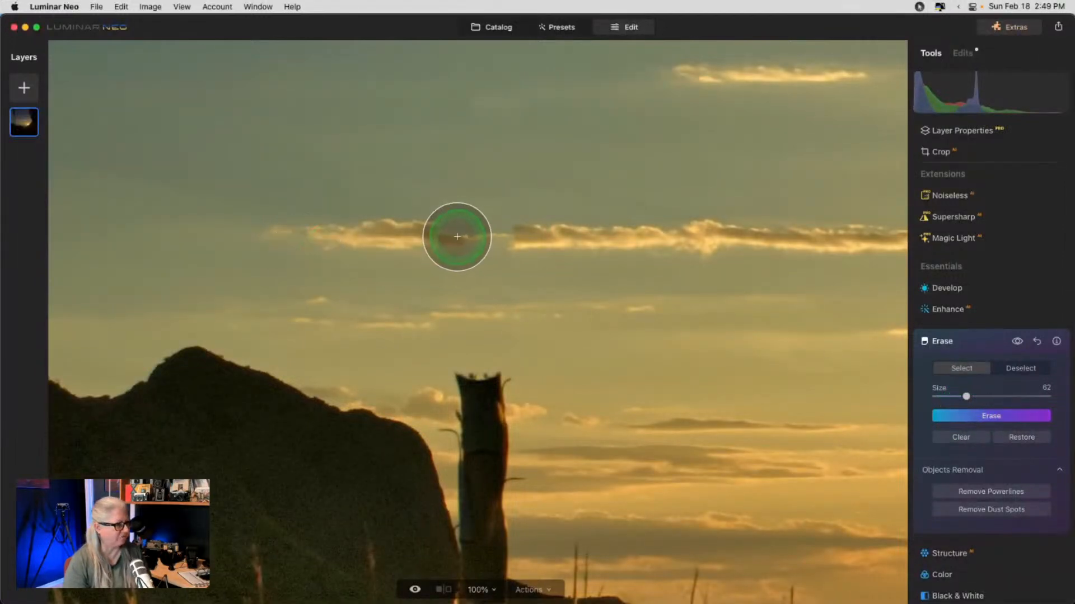
- With a slightly smaller brush, erase a cloud patch and a sky streak
key(bracketleft)
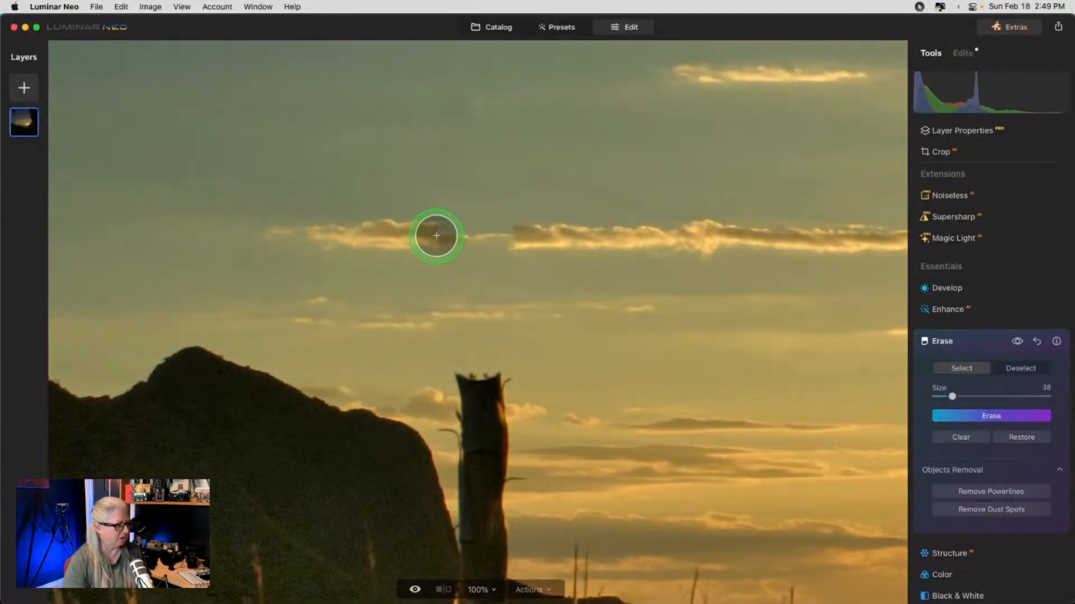
drag(432, 237, 534, 238)
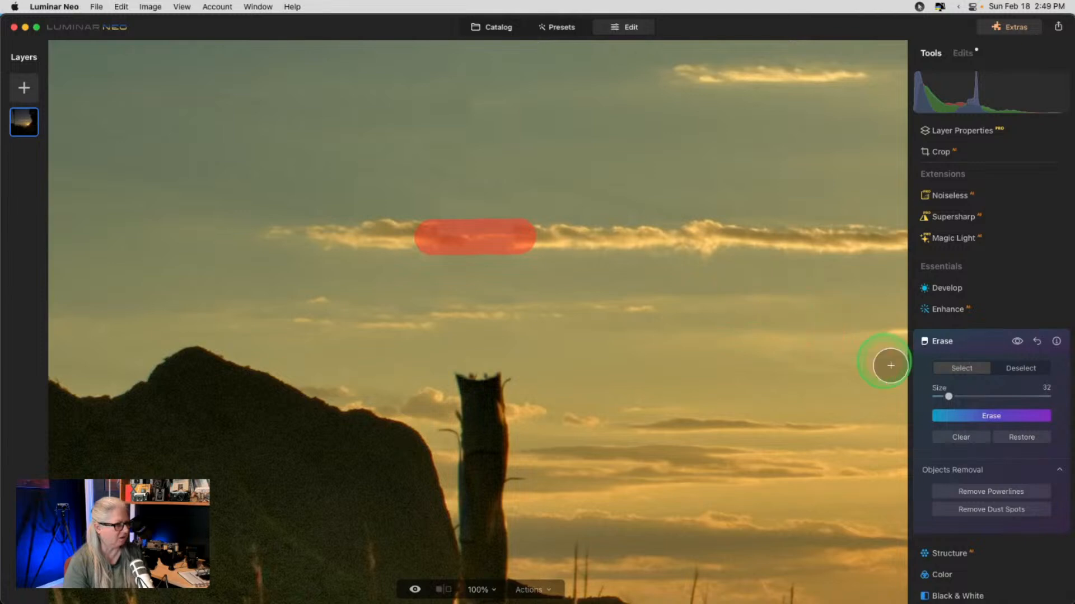
click(973, 420)
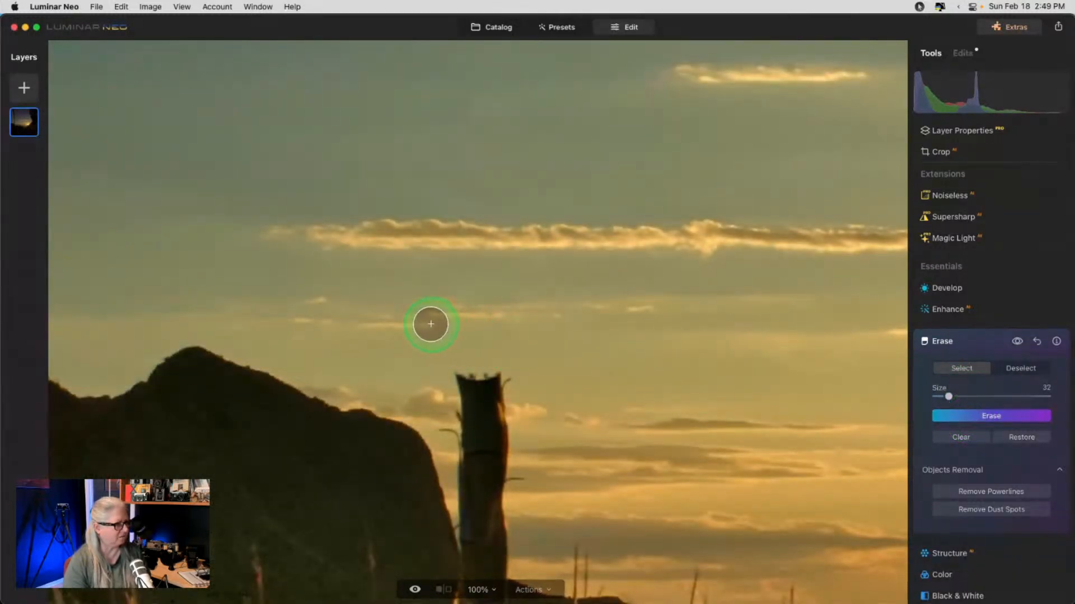
drag(430, 324, 526, 315)
click(961, 416)
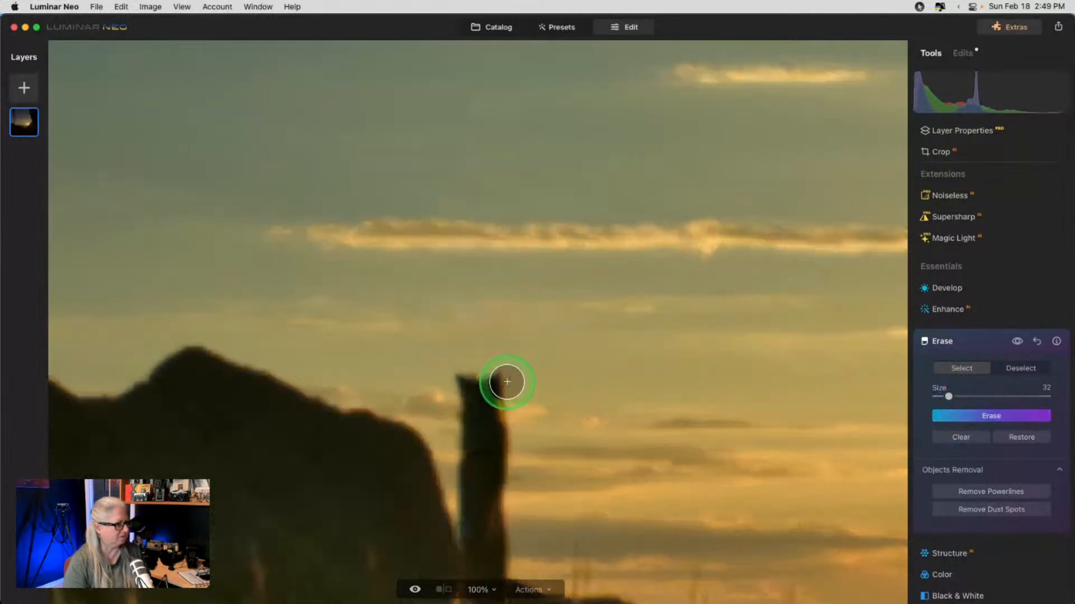
- Erase the cactus stalk top and its remaining section along the ridge
mouse_move(509, 381)
mouse_down()
mouse_move(456, 385)
mouse_move(514, 406)
mouse_move(460, 406)
mouse_move(446, 423)
mouse_move(502, 425)
mouse_move(513, 472)
mouse_move(474, 461)
mouse_up()
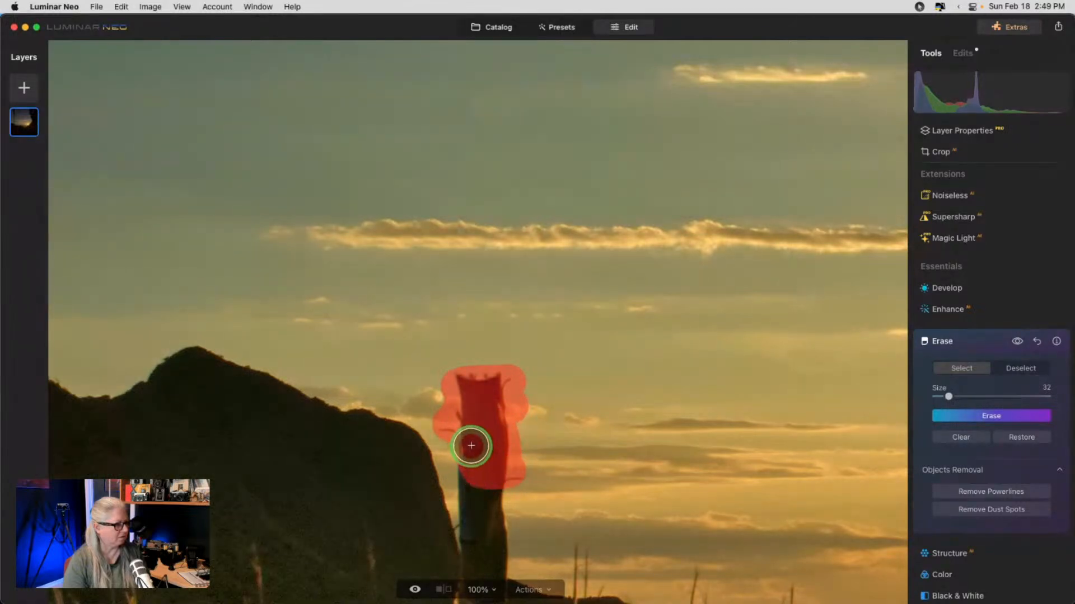
click(950, 415)
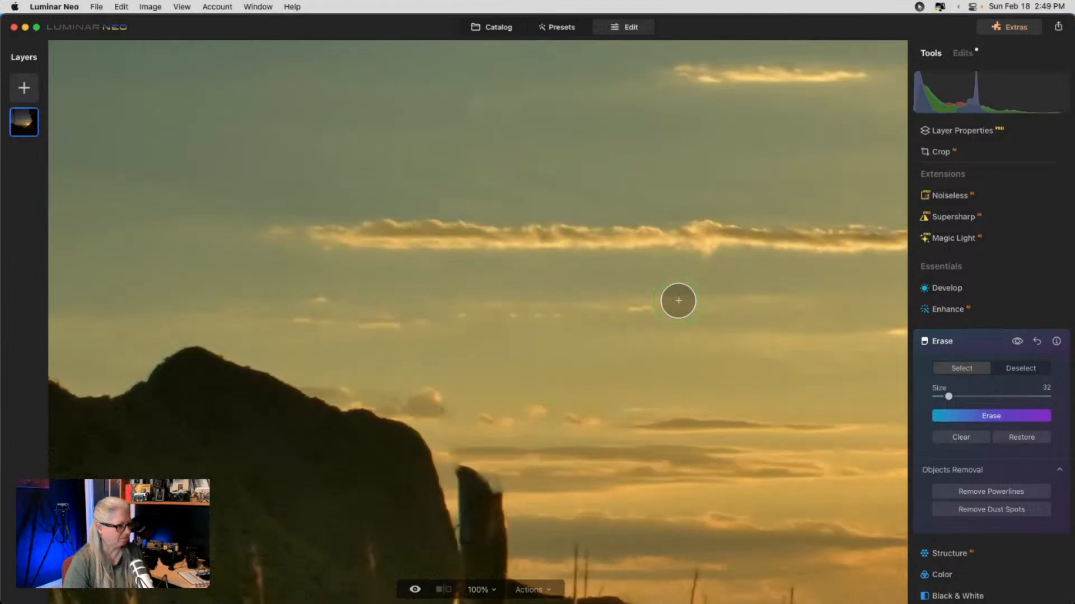
scroll(678, 301, down, 5)
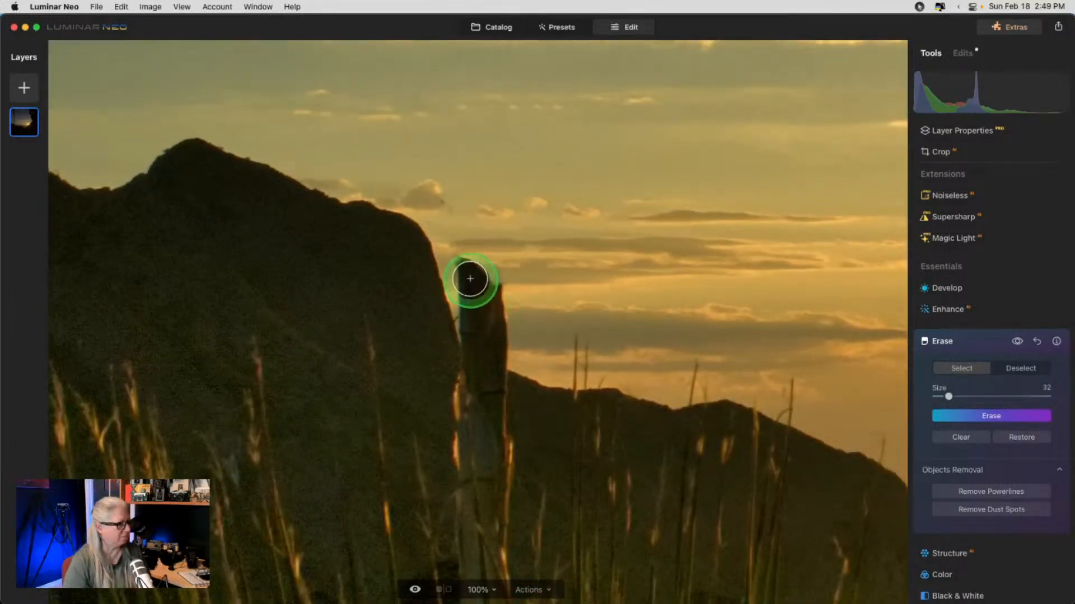
mouse_move(470, 278)
mouse_down()
mouse_move(470, 259)
mouse_move(475, 300)
mouse_move(492, 285)
mouse_move(497, 338)
mouse_move(468, 328)
mouse_up()
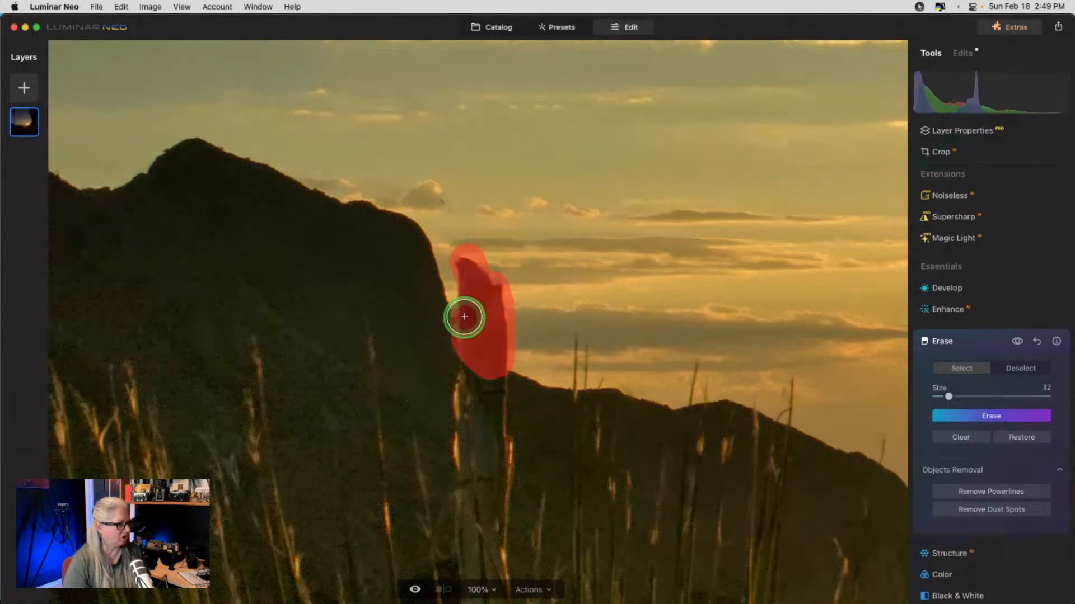
click(950, 417)
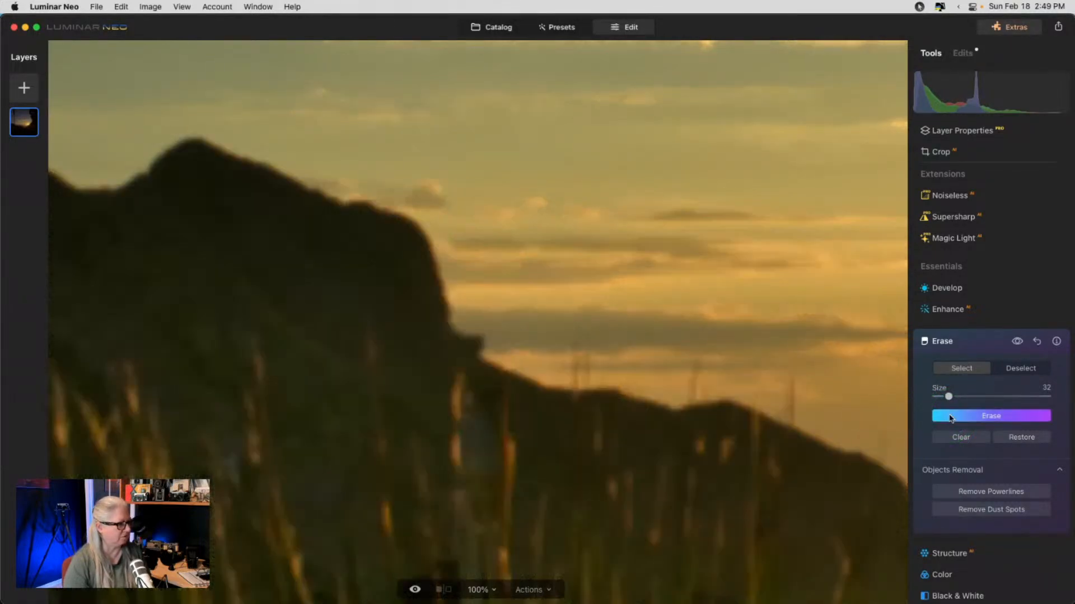
drag(451, 332, 502, 367)
click(936, 417)
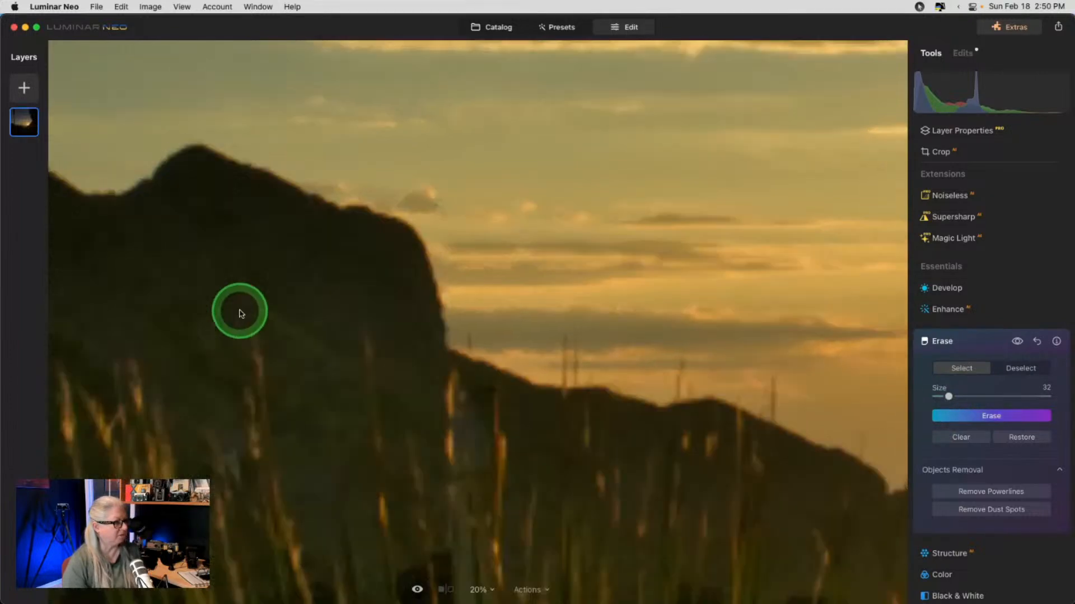
key(super+0)
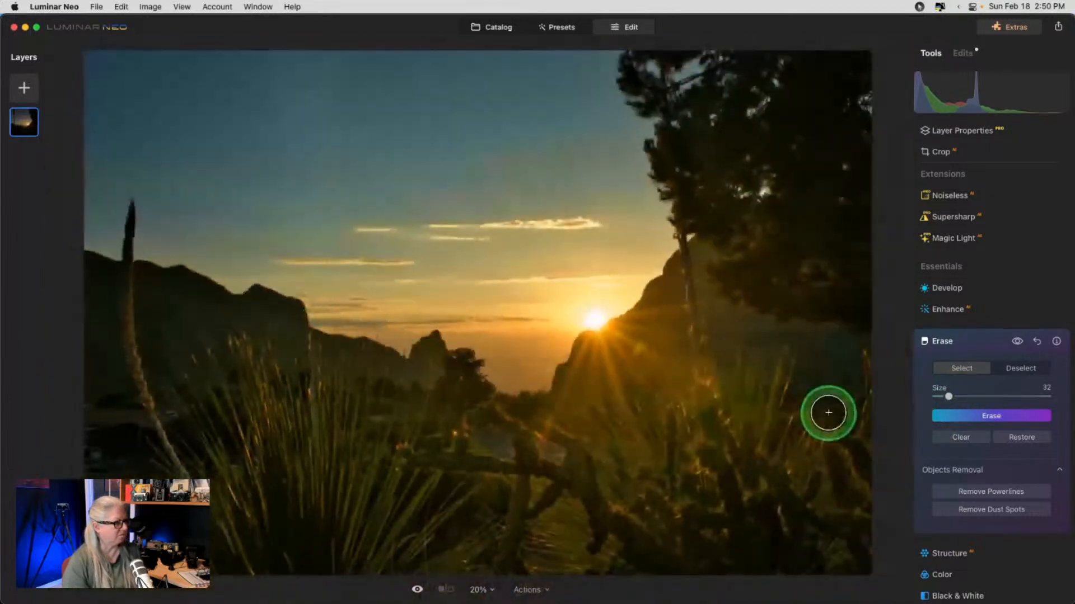
click(1017, 347)
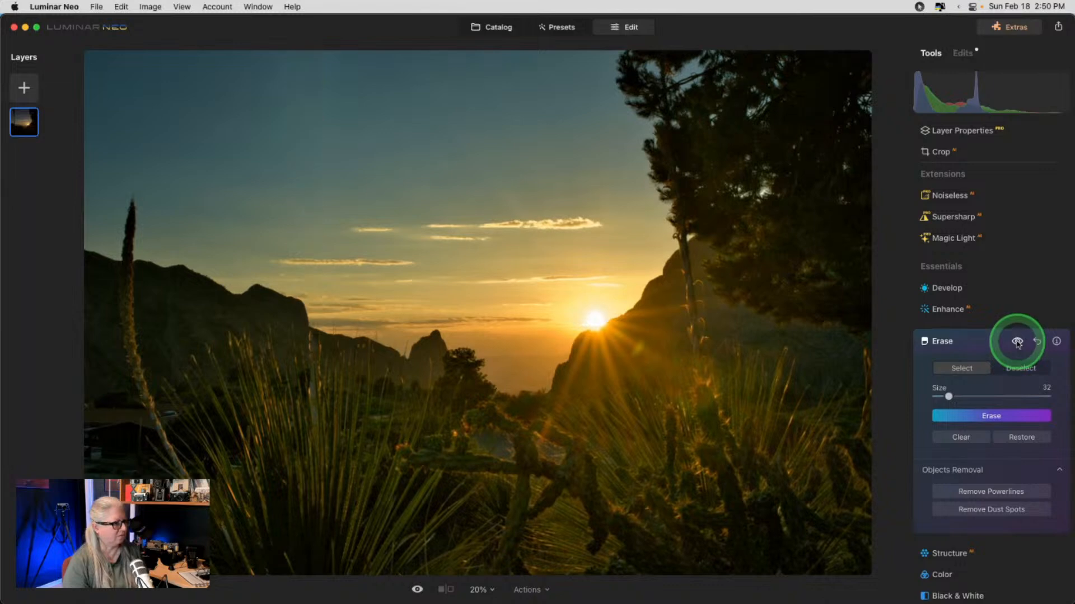
click(1017, 343)
click(1017, 343)
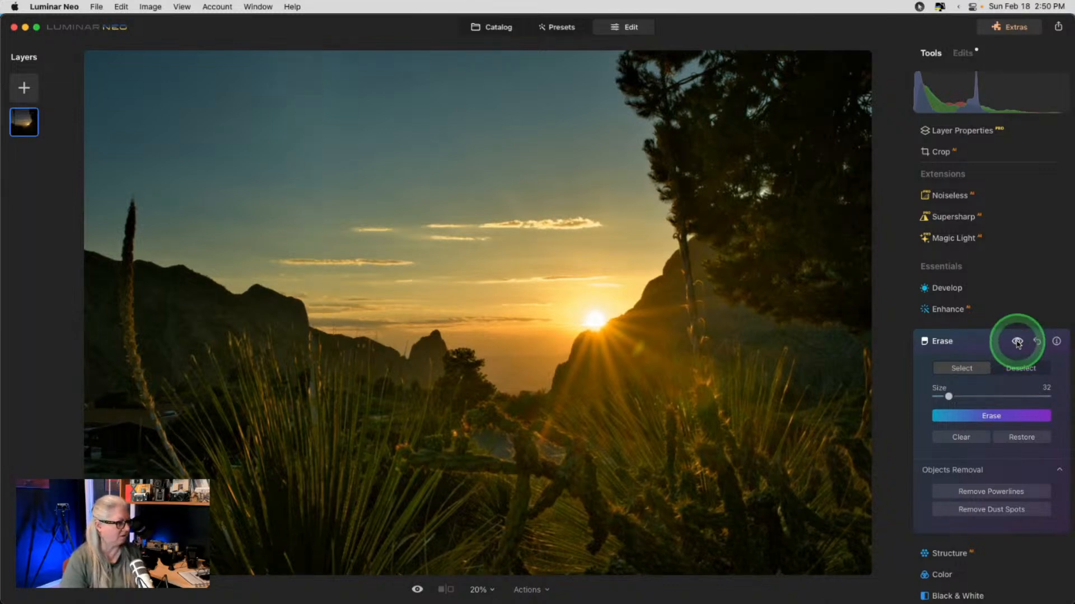
click(1017, 343)
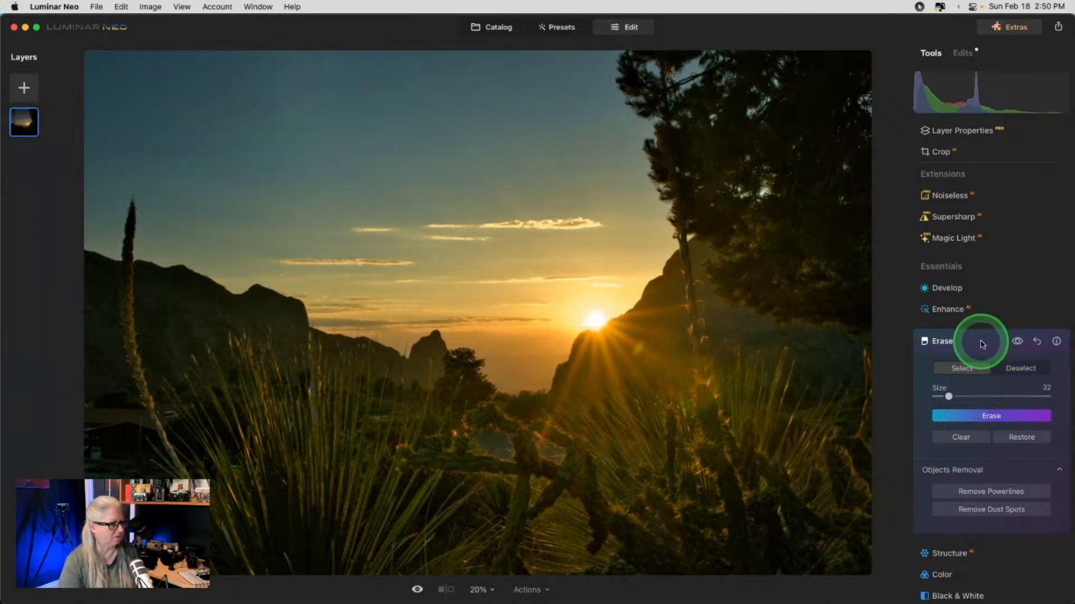
- Zoom to 100% on the pine and erase a cluster of bright foliage specks
double_click(762, 173)
mouse_move(759, 253)
mouse_down()
mouse_move(763, 280)
mouse_move(785, 277)
mouse_move(767, 252)
mouse_move(736, 311)
mouse_move(776, 224)
mouse_up()
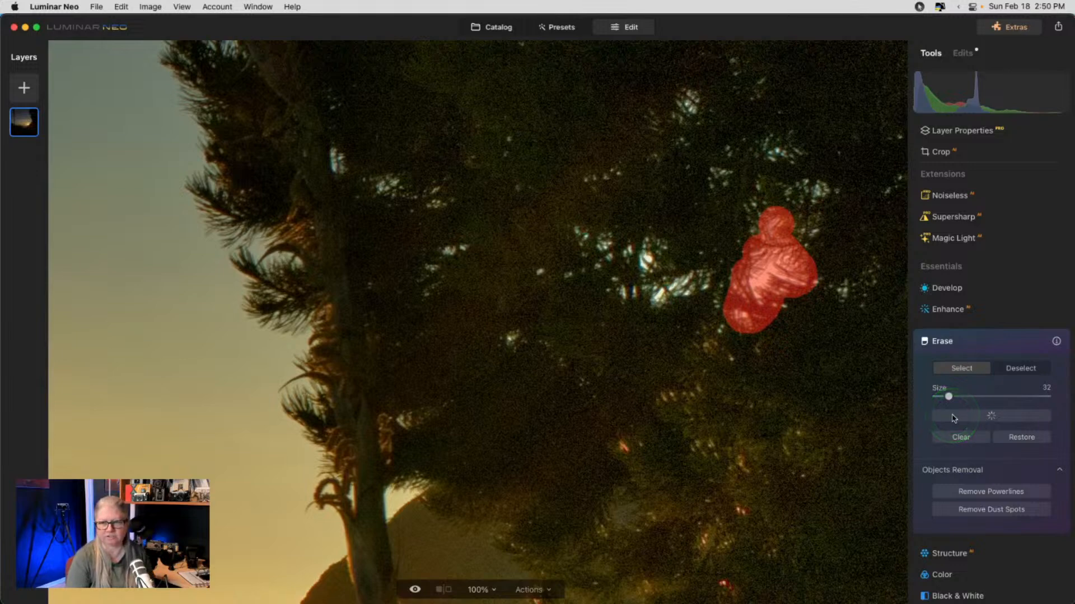
click(954, 417)
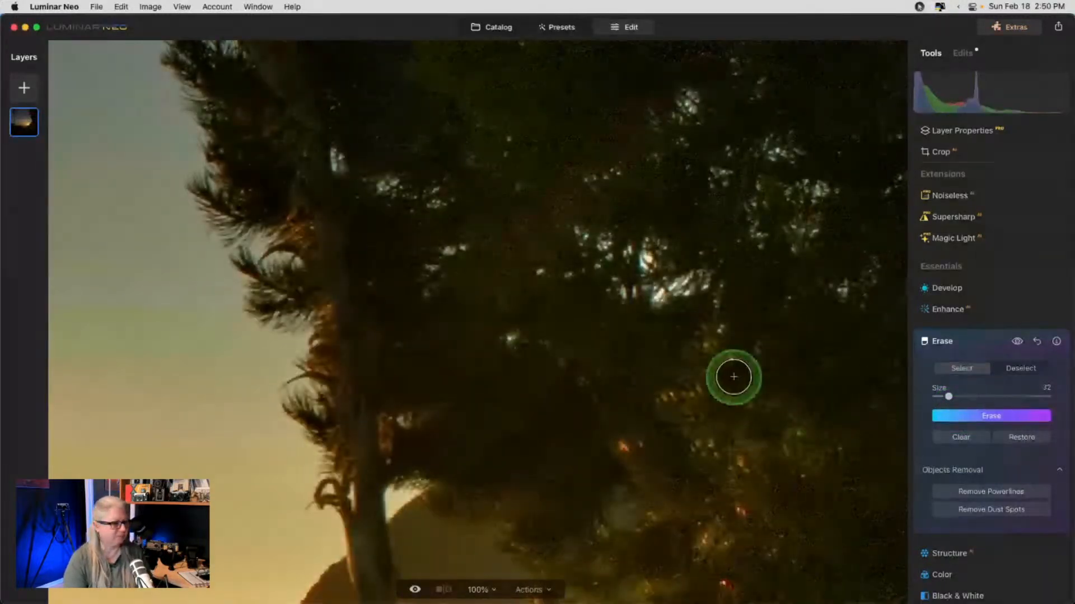
- Erase three more bright specks in the pine's foliage
click(644, 259)
click(656, 293)
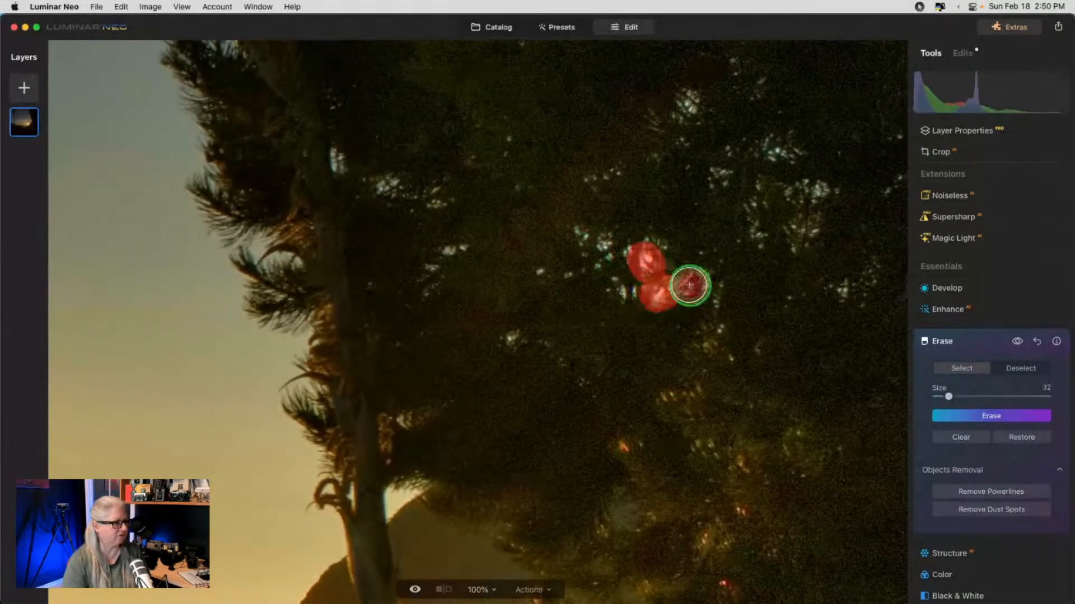
click(689, 285)
click(951, 416)
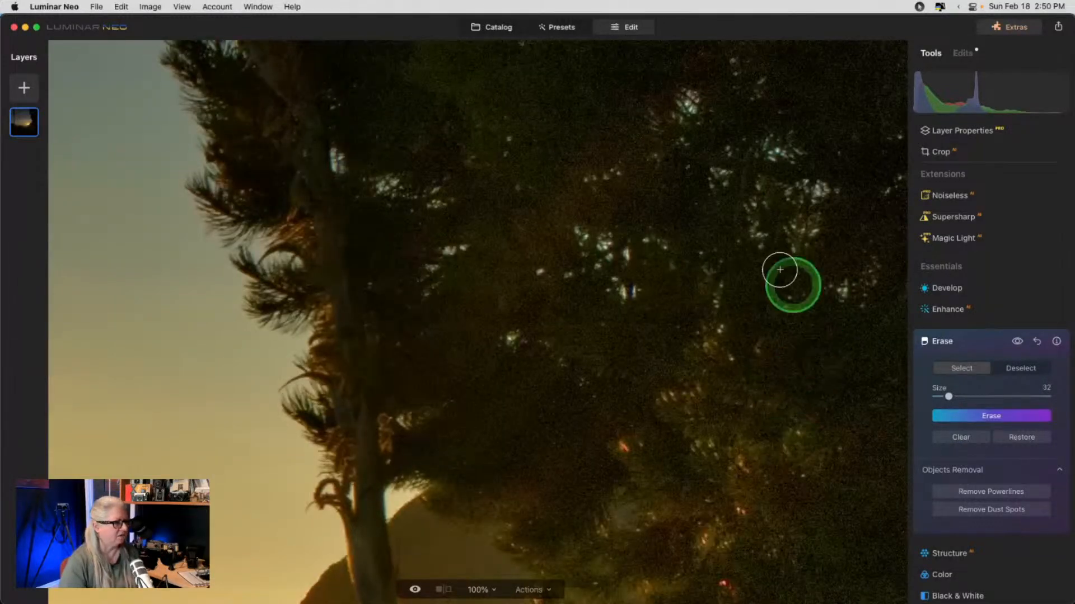
scroll(764, 283, right, 5)
scroll(763, 283, up, 1)
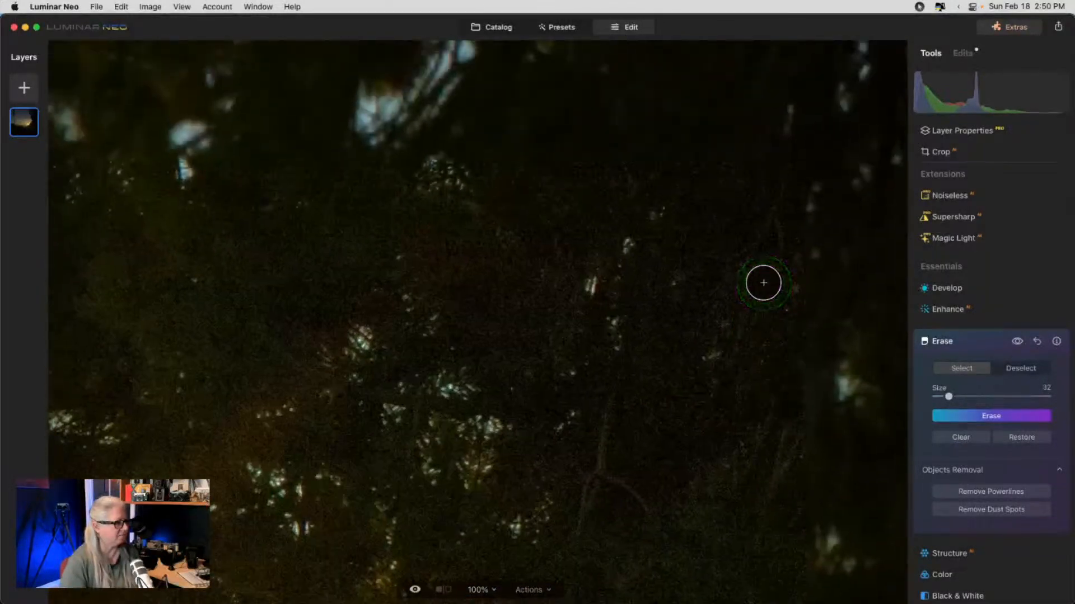
scroll(763, 283, right, 2)
scroll(763, 282, down, 3)
scroll(764, 282, up, 5)
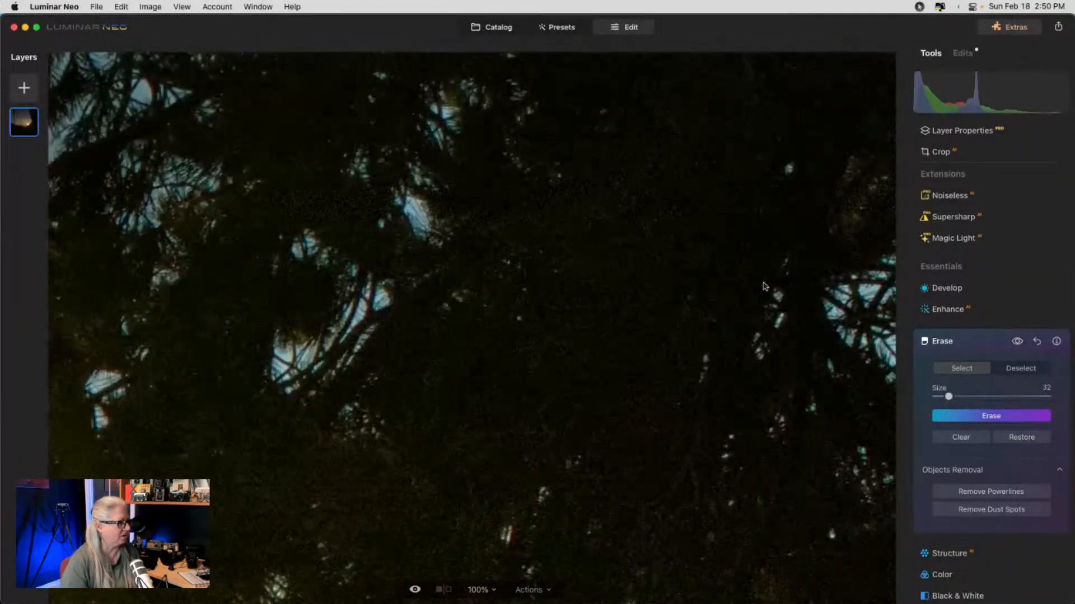
scroll(959, 343, up, 1)
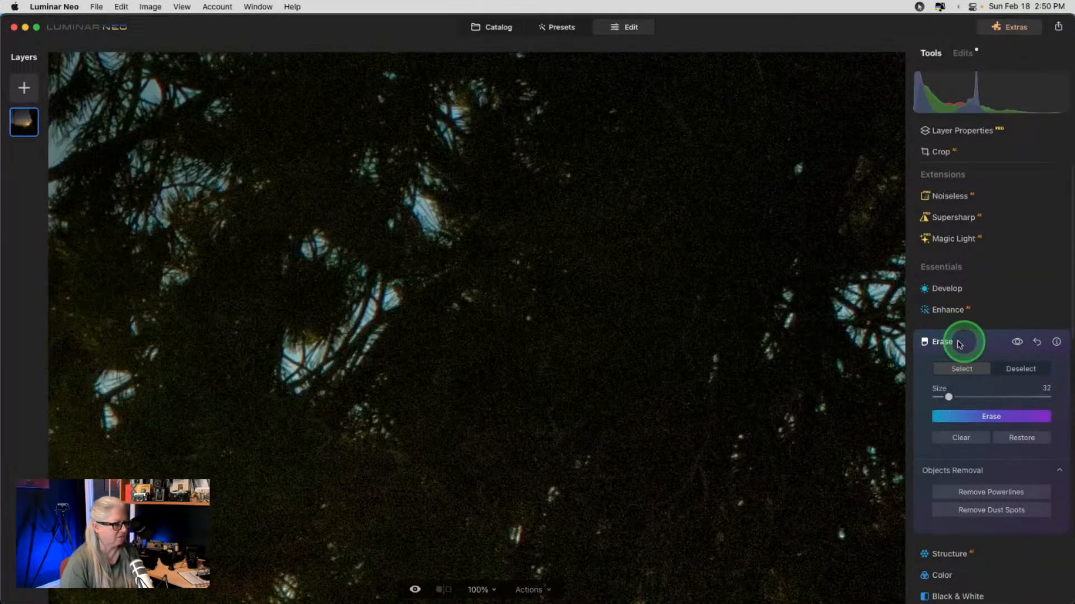
- Close Erase, fit the whole photo, and toggle the unedited original to compare
click(959, 344)
click(587, 312)
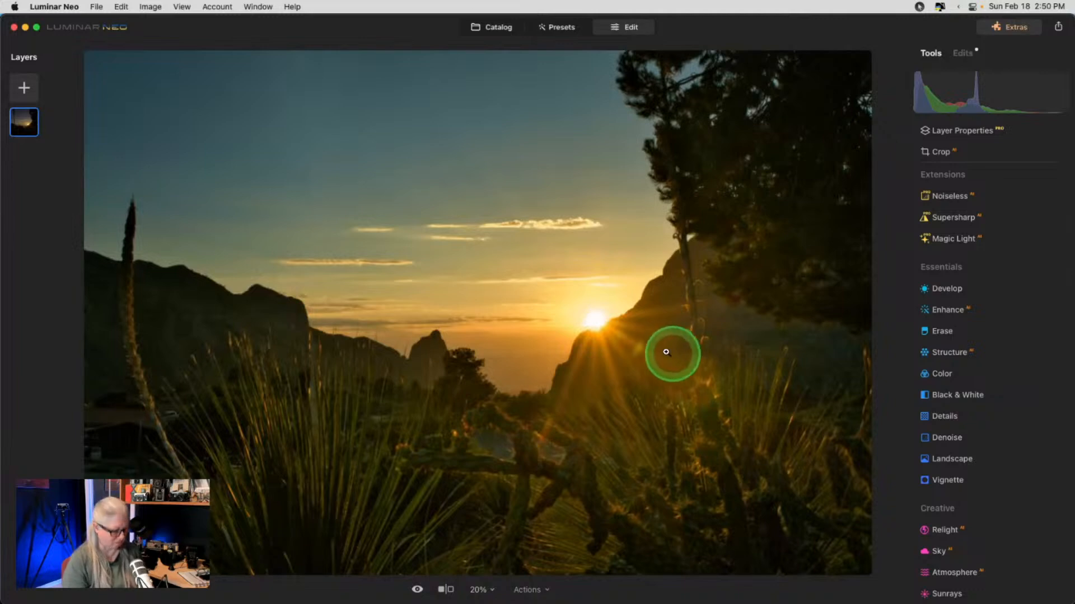
key(backslash)
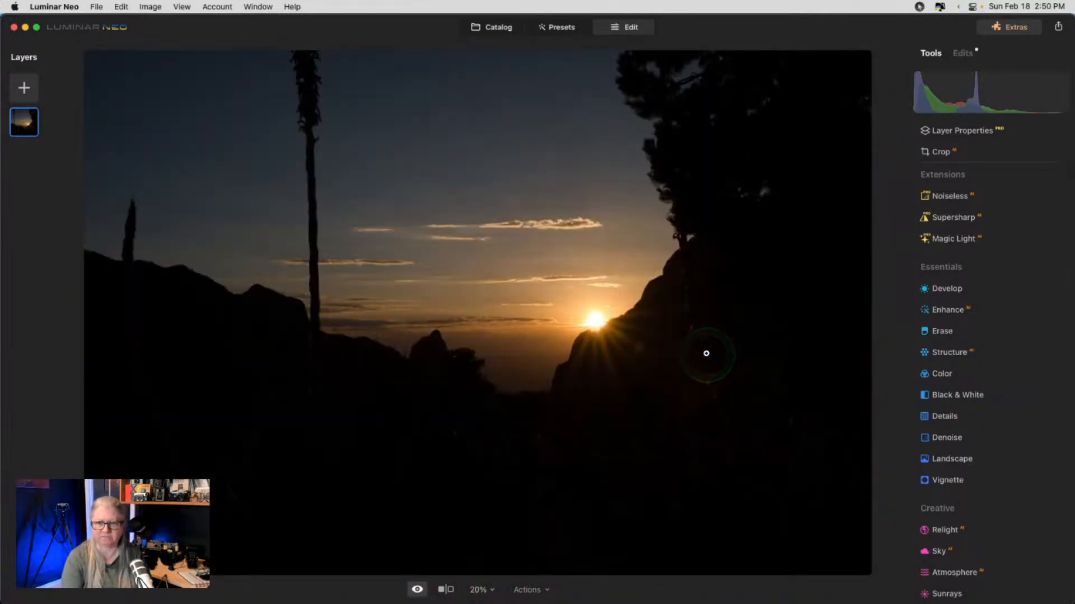
key(backslash)
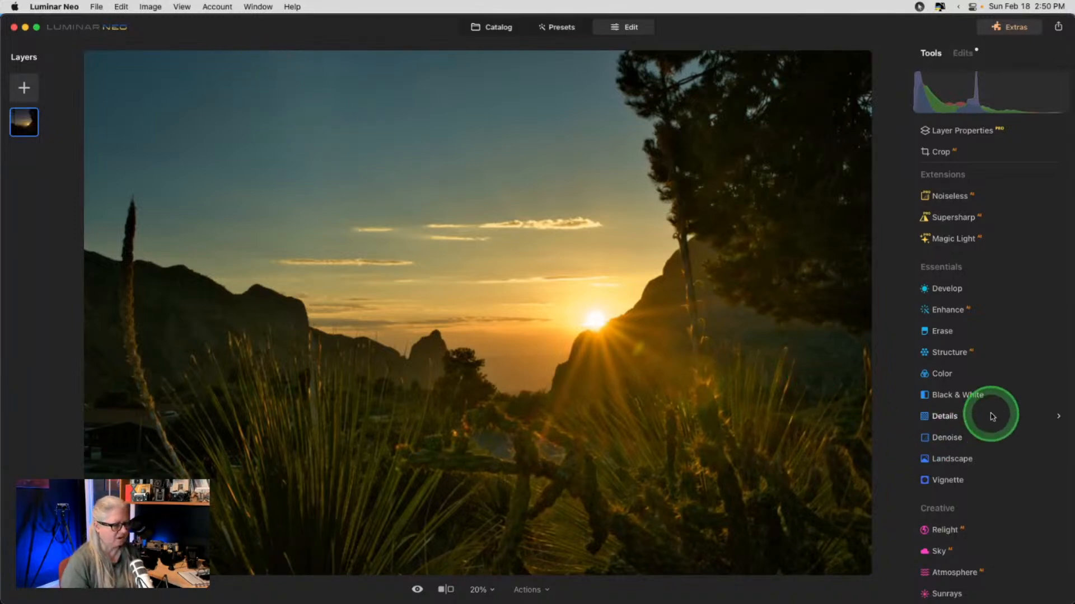
- Open the Dodge & Burn settings and close them again
scroll(991, 414, down, 5)
scroll(993, 416, down, 5)
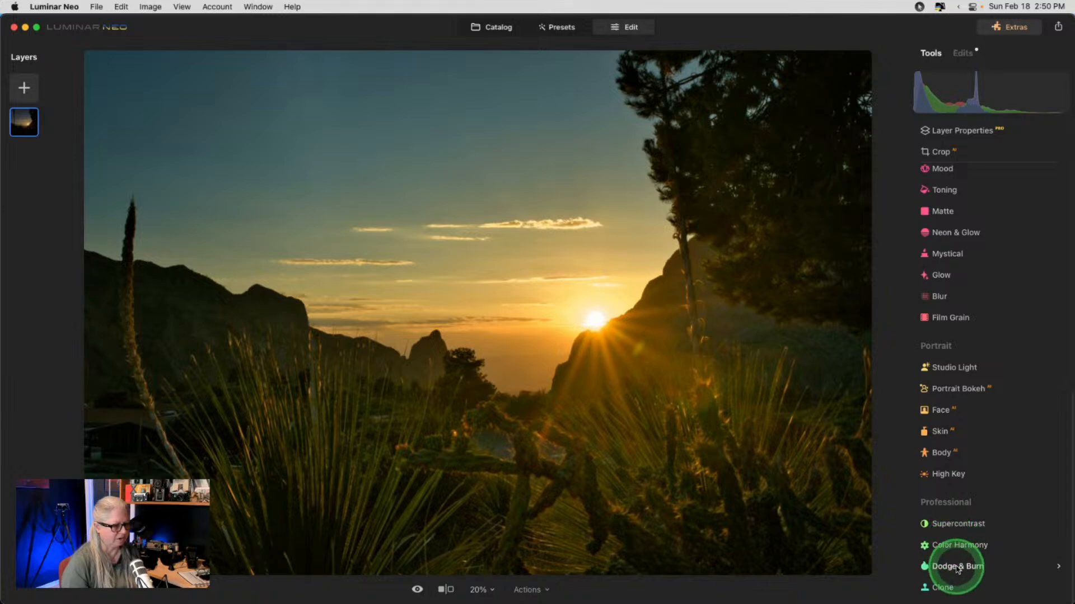
click(957, 568)
click(988, 414)
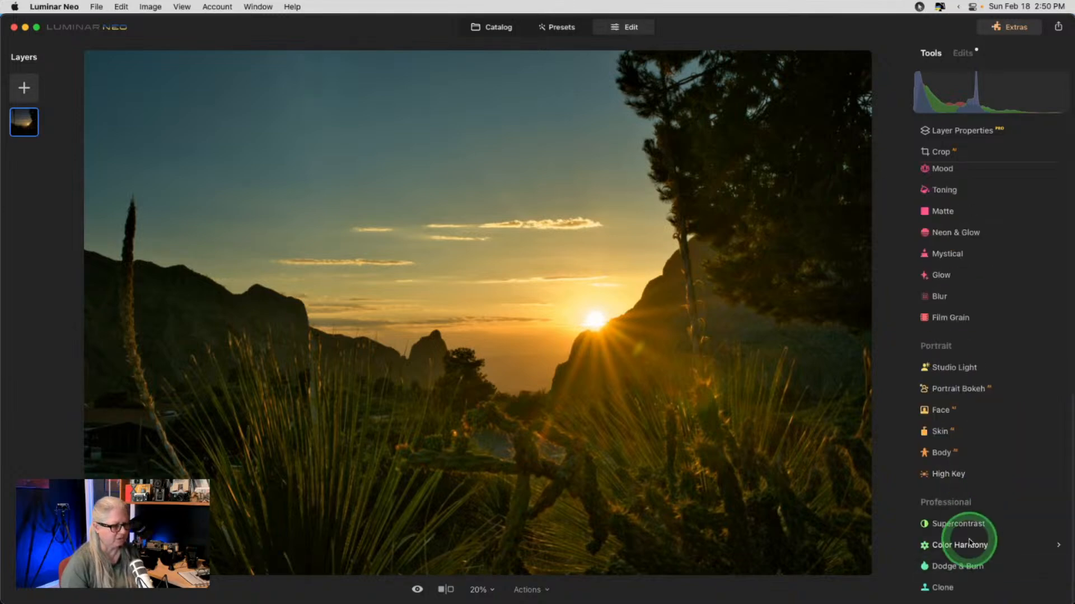
- Open Clone at 50% zoom on the sky, set a source, and lower Strength to 30
click(942, 584)
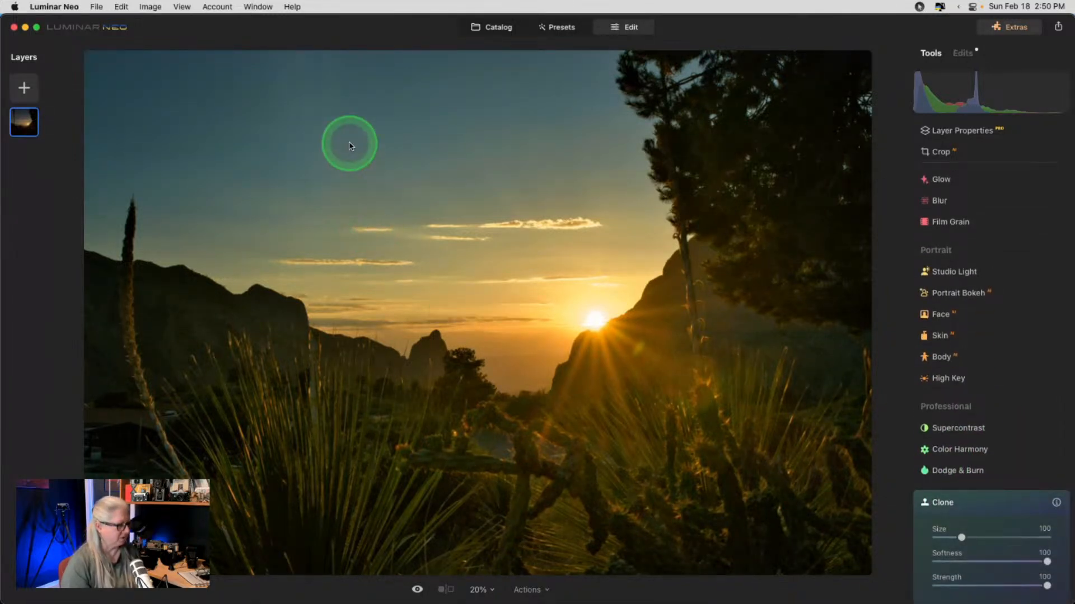
key(super+equal)
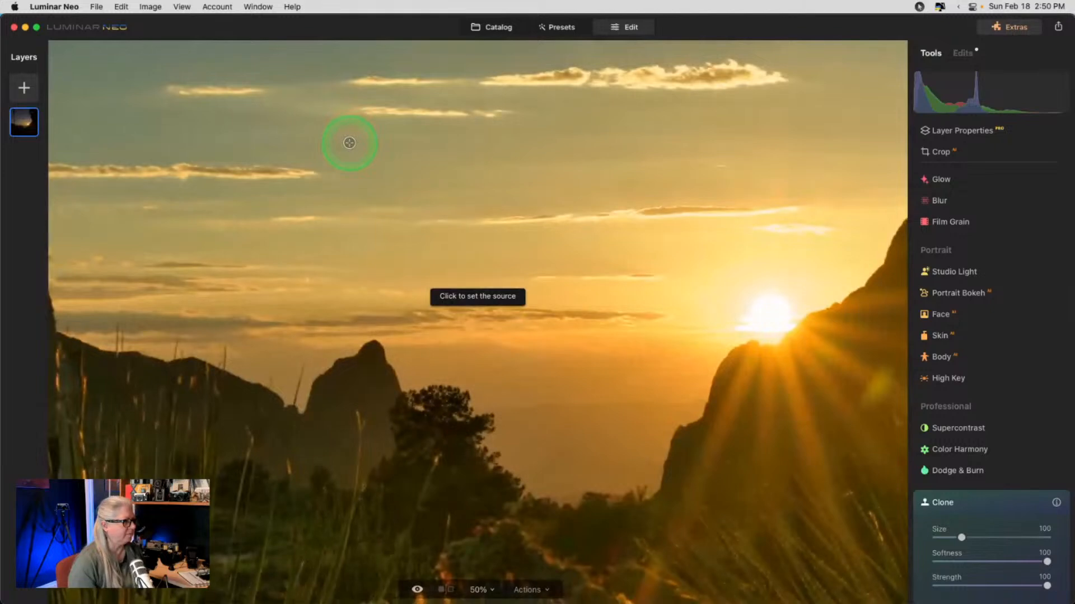
scroll(531, 156, left, 5)
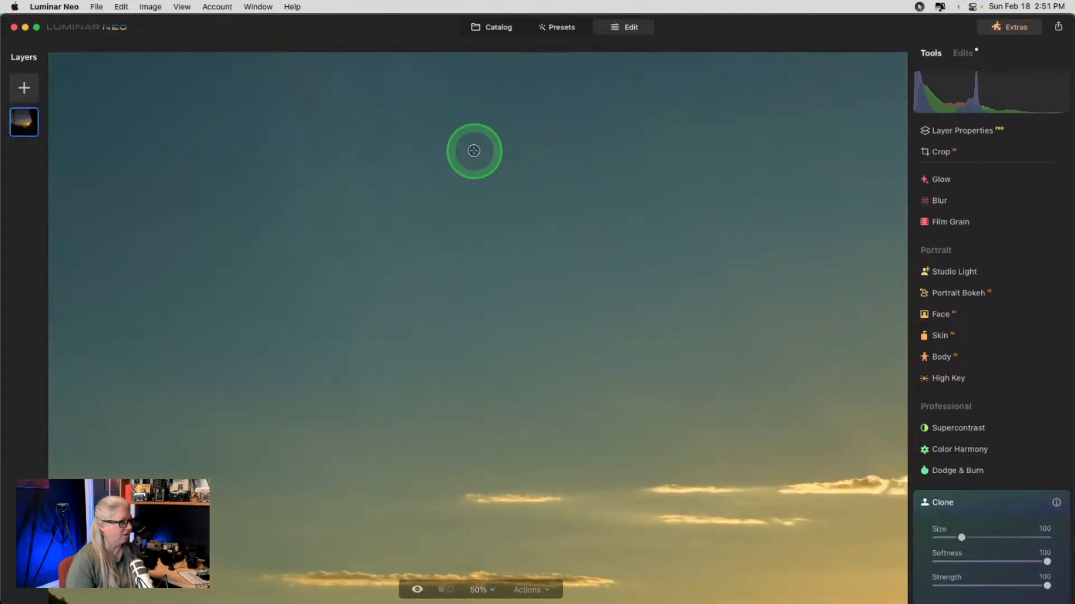
alt+click(478, 111)
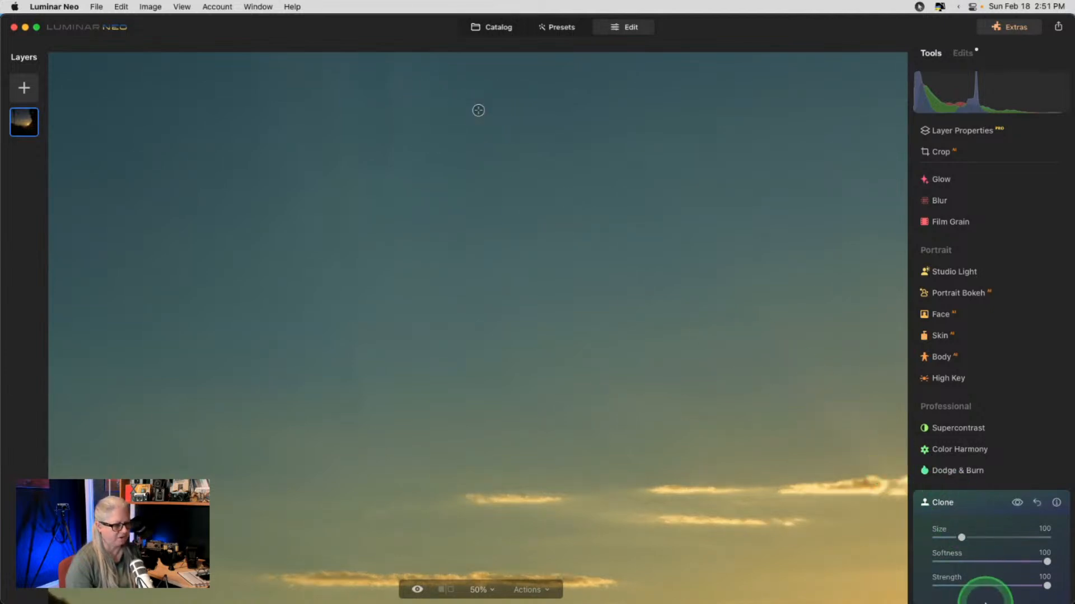
click(969, 586)
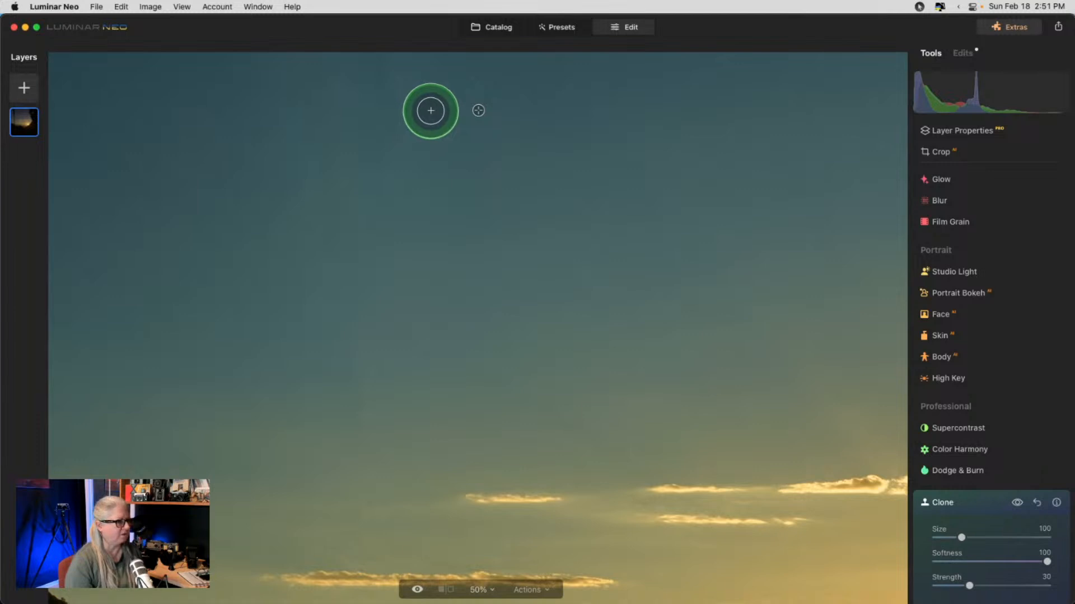
- Smooth the blotchy upper sky with several clone strokes from resampled sources
mouse_move(408, 115)
mouse_down()
mouse_move(361, 114)
mouse_move(388, 63)
mouse_move(391, 267)
mouse_move(410, 351)
mouse_move(394, 109)
mouse_move(428, 90)
mouse_move(420, 74)
mouse_move(356, 73)
mouse_move(424, 145)
mouse_move(392, 101)
mouse_move(323, 75)
mouse_move(423, 78)
mouse_move(459, 176)
mouse_move(419, 232)
mouse_move(434, 293)
mouse_move(413, 351)
mouse_move(247, 273)
mouse_move(423, 332)
mouse_move(456, 381)
mouse_move(427, 422)
mouse_move(325, 420)
mouse_move(398, 385)
mouse_move(388, 360)
mouse_move(346, 336)
mouse_move(388, 308)
mouse_move(383, 278)
mouse_move(355, 265)
mouse_move(433, 295)
mouse_move(382, 332)
mouse_move(326, 350)
mouse_move(360, 395)
mouse_move(351, 257)
mouse_move(356, 359)
mouse_move(189, 233)
mouse_move(150, 184)
mouse_up()
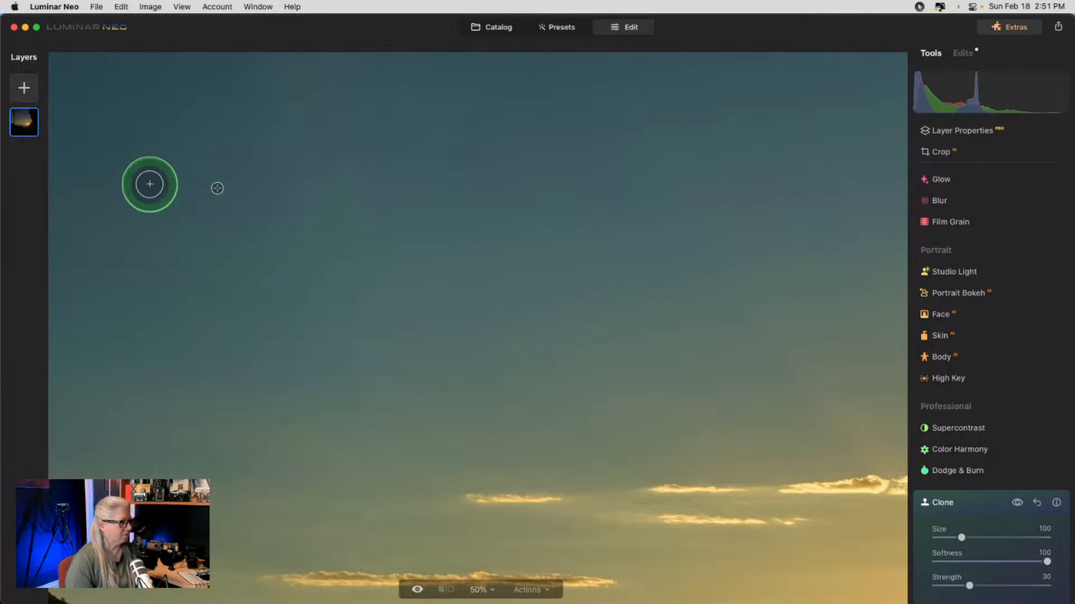
alt+click(140, 104)
mouse_move(235, 81)
mouse_down()
mouse_move(291, 84)
mouse_move(273, 74)
mouse_move(331, 170)
mouse_move(264, 109)
mouse_move(317, 185)
mouse_up()
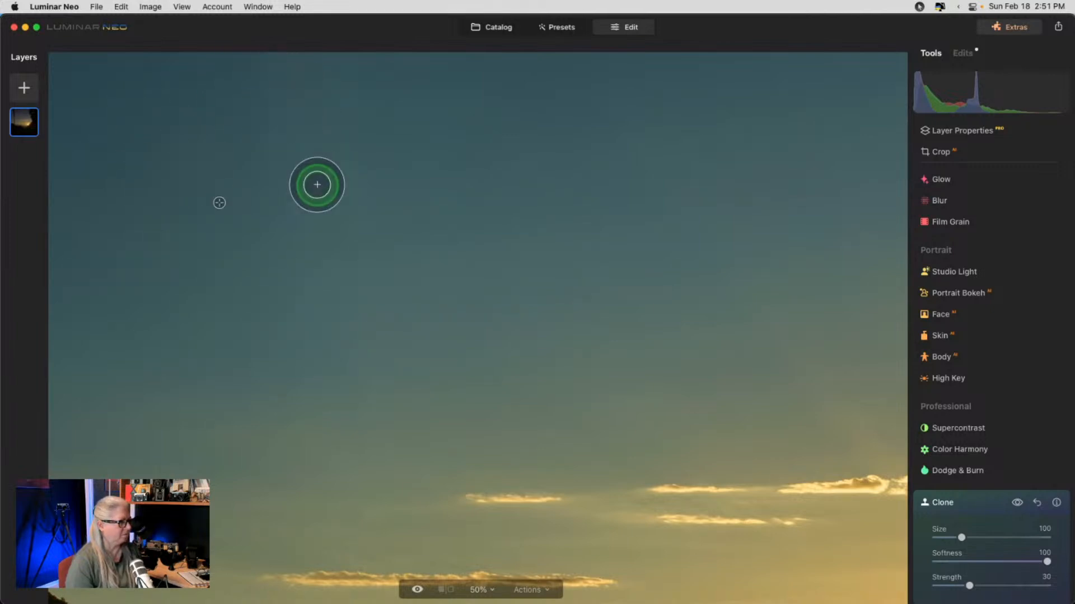
alt+click(232, 156)
mouse_move(324, 130)
mouse_down()
mouse_move(315, 298)
mouse_move(341, 326)
mouse_move(319, 388)
mouse_move(283, 294)
mouse_up()
alt+click(206, 142)
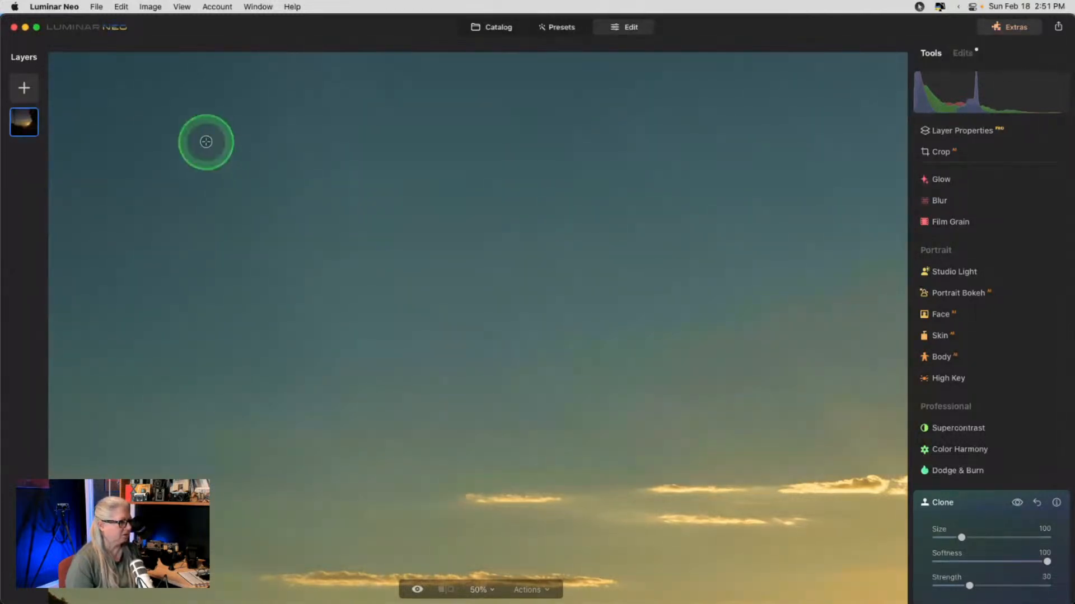
mouse_move(240, 119)
mouse_down()
mouse_move(330, 163)
mouse_move(275, 104)
mouse_move(331, 214)
mouse_move(294, 191)
mouse_move(331, 248)
mouse_move(187, 127)
mouse_up()
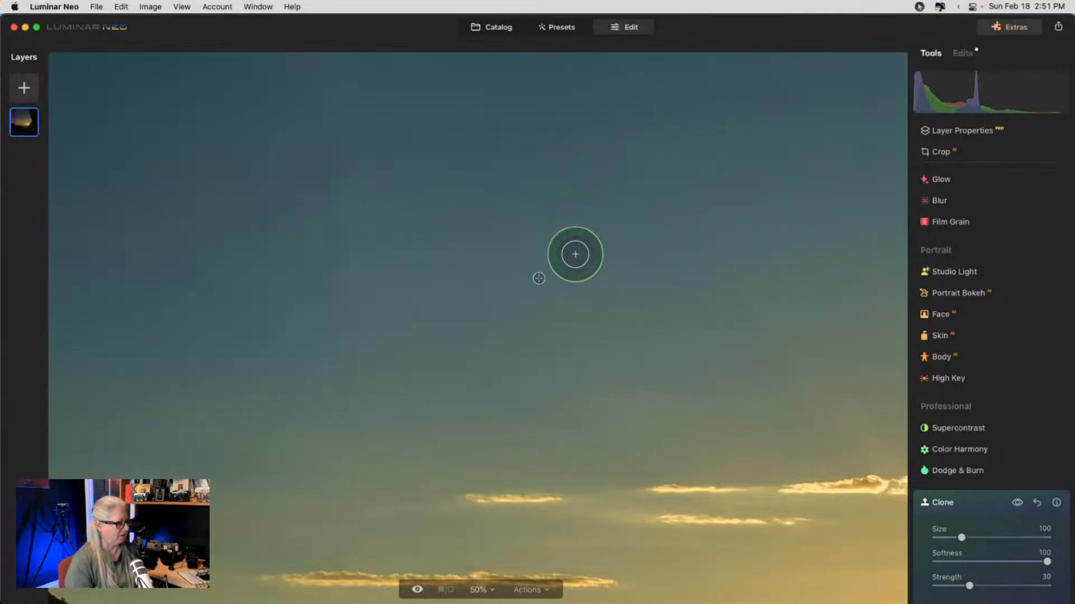
scroll(575, 254, down, 2)
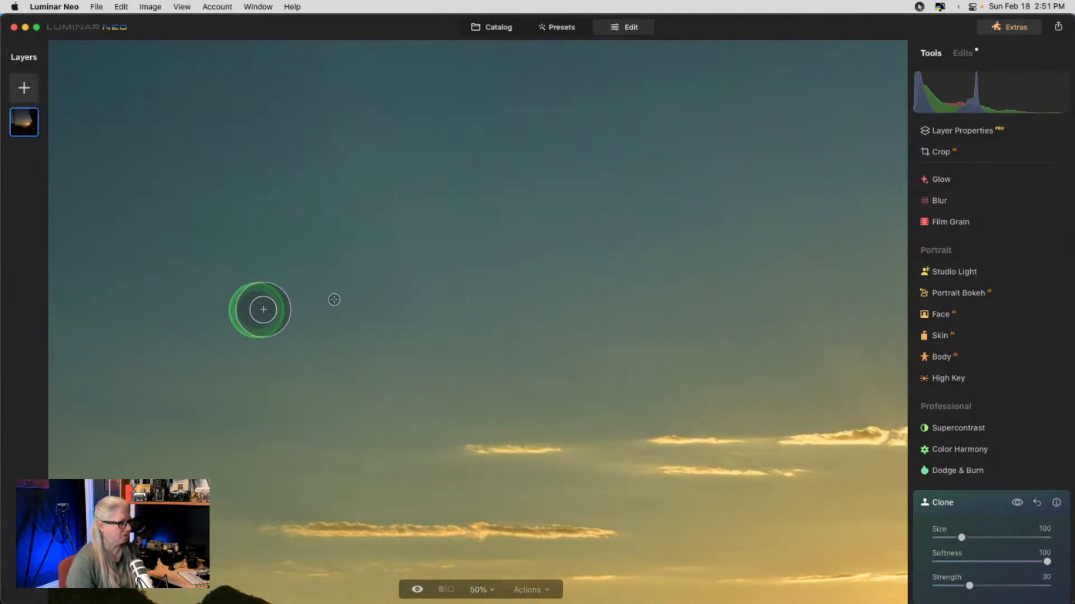
scroll(384, 349, down, 2)
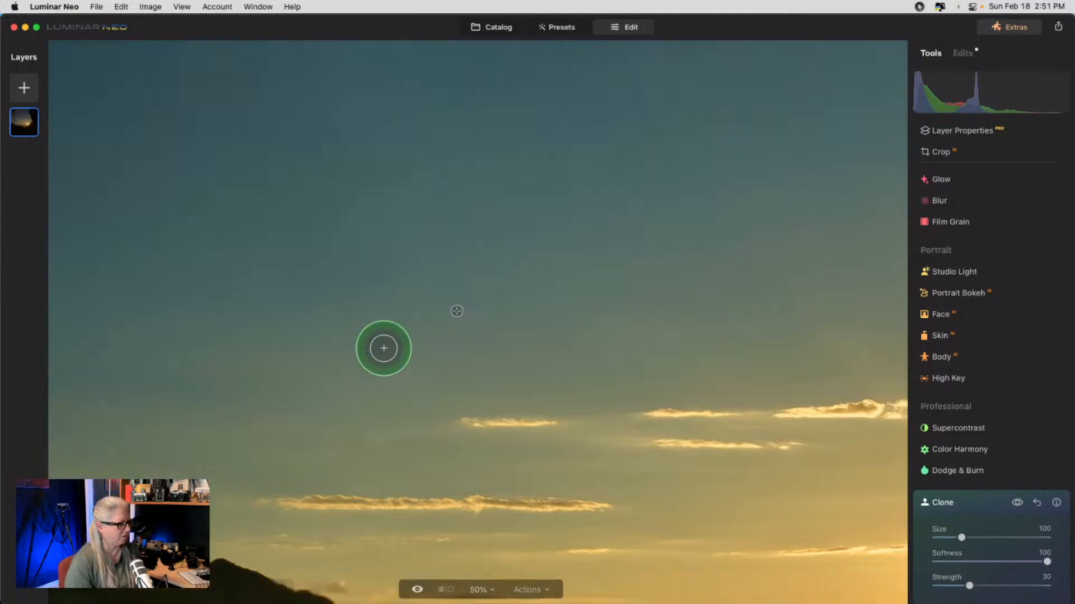
- Resize the Clone brush to 58 and paint clean sky over the area near the clouds
scroll(384, 348, down, 5)
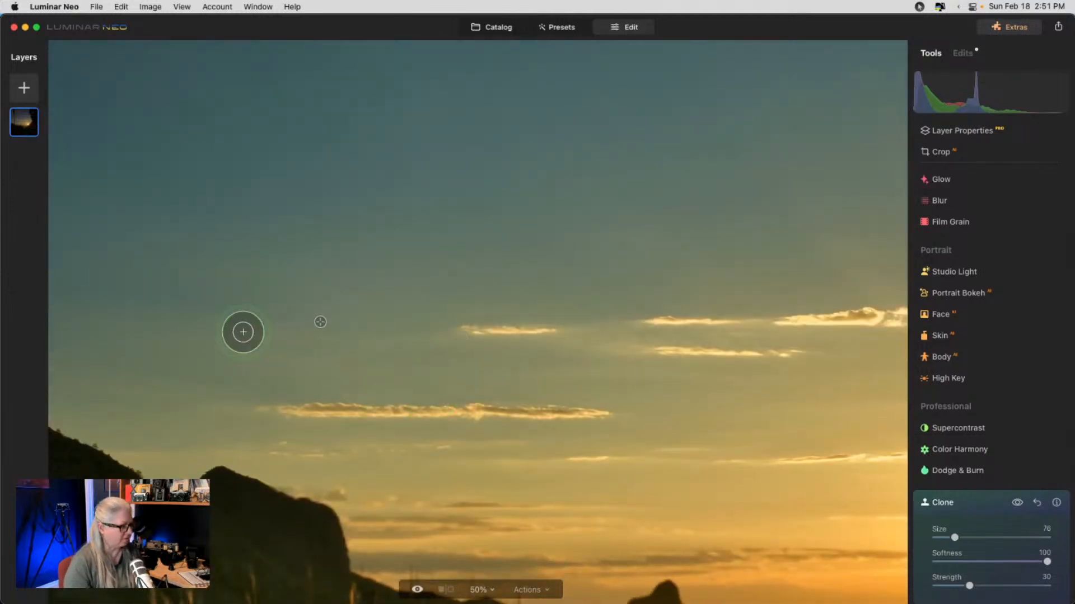
drag(243, 332, 398, 339)
key(bracketright)
key(bracketright)
key(bracketright)
key(bracketright)
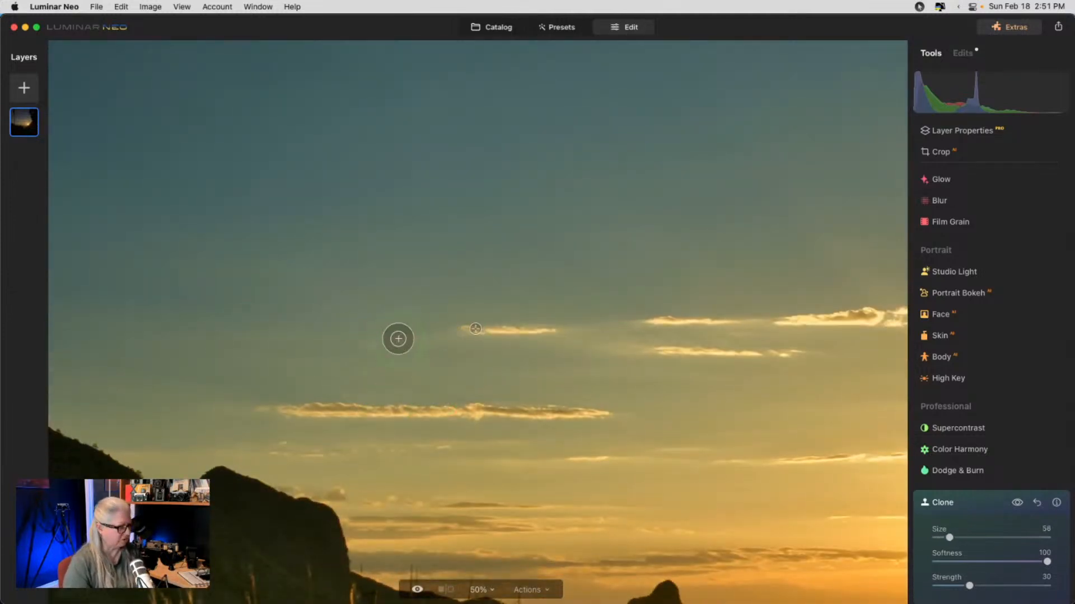
alt+click(401, 337)
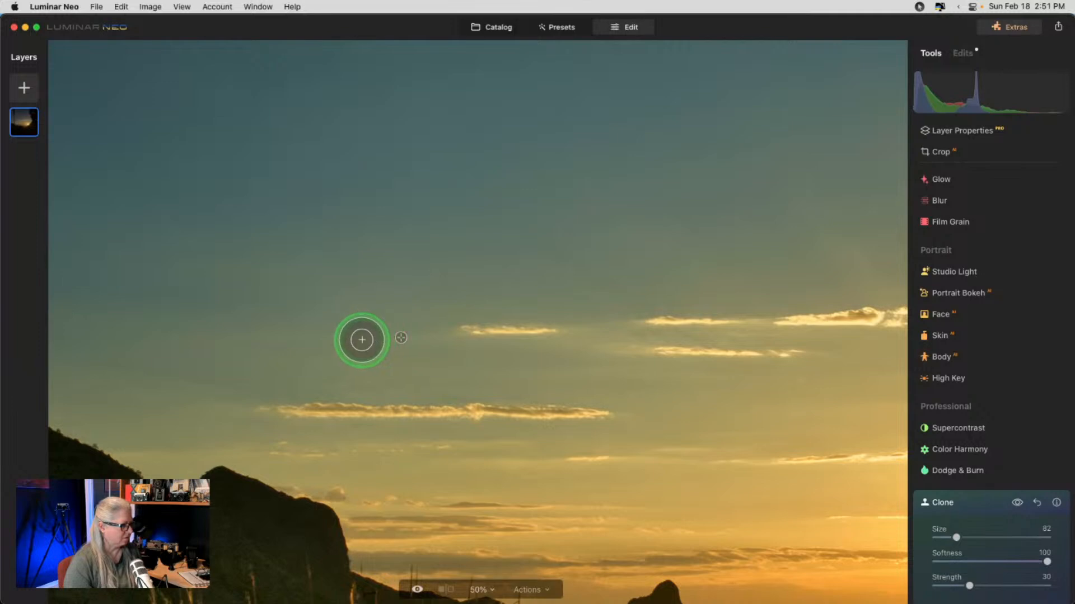
mouse_move(360, 339)
mouse_down()
mouse_move(333, 341)
mouse_move(371, 339)
mouse_move(564, 252)
mouse_move(377, 307)
mouse_move(398, 290)
mouse_move(242, 296)
mouse_move(613, 364)
mouse_move(548, 396)
mouse_up()
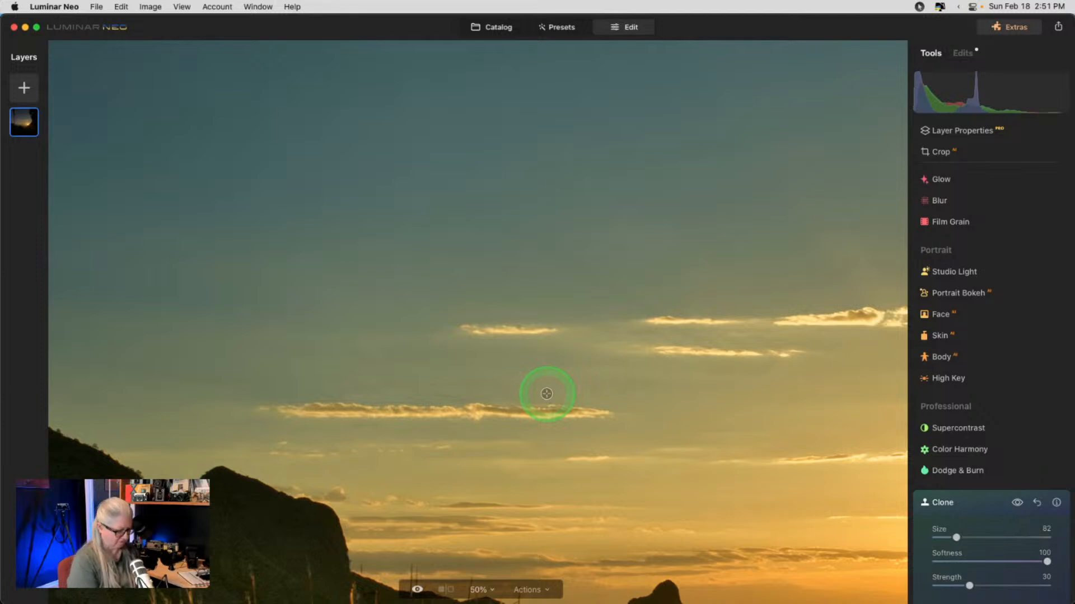
- Zoom out to the whole photo and close the Clone tool
key(super+minus)
click(1017, 503)
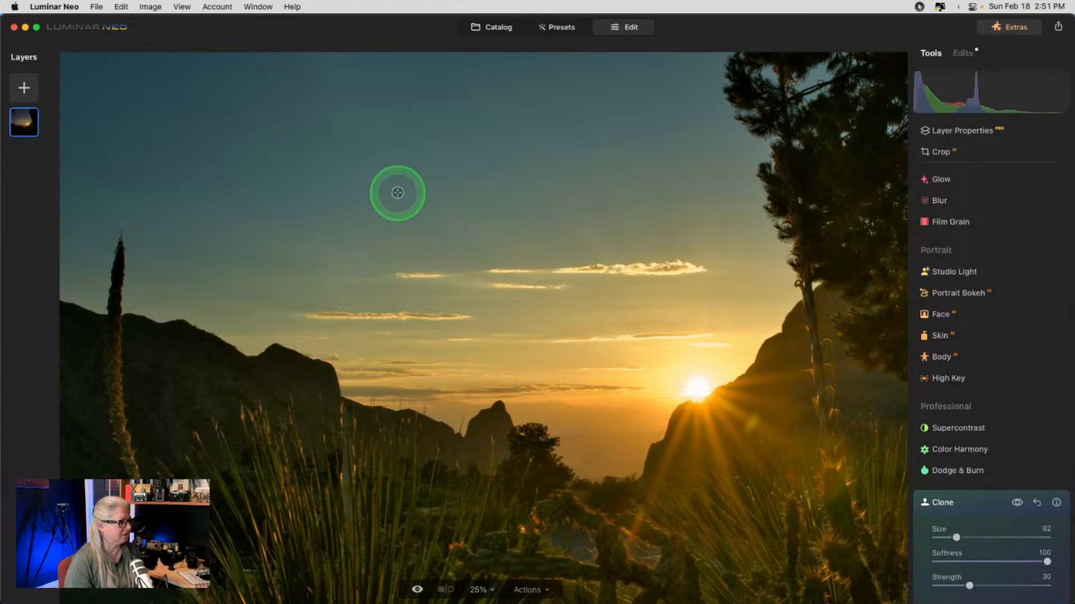
click(971, 503)
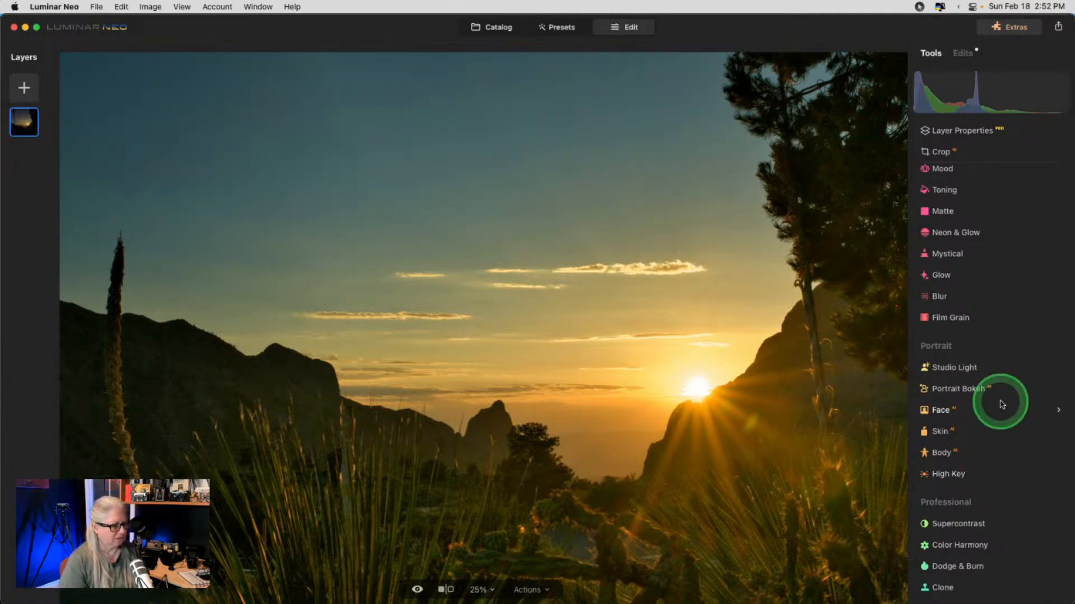
- Open the Mood tool and preview the Teal & Orange 1 and Teal & Orange 3 LUTs
scroll(1000, 403, up, 10)
scroll(1001, 403, down, 5)
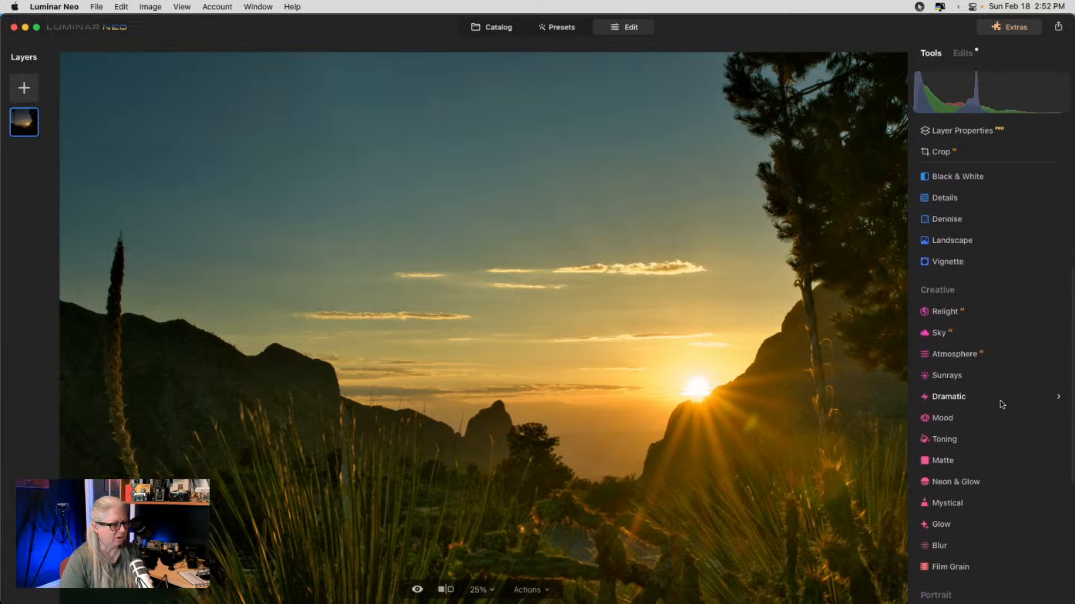
click(955, 360)
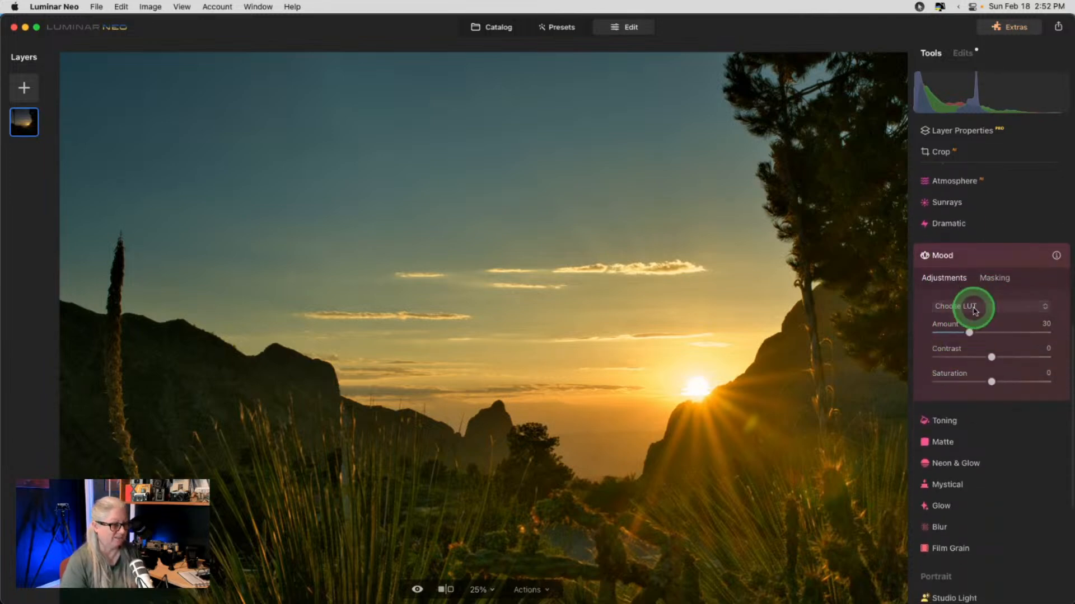
click(983, 307)
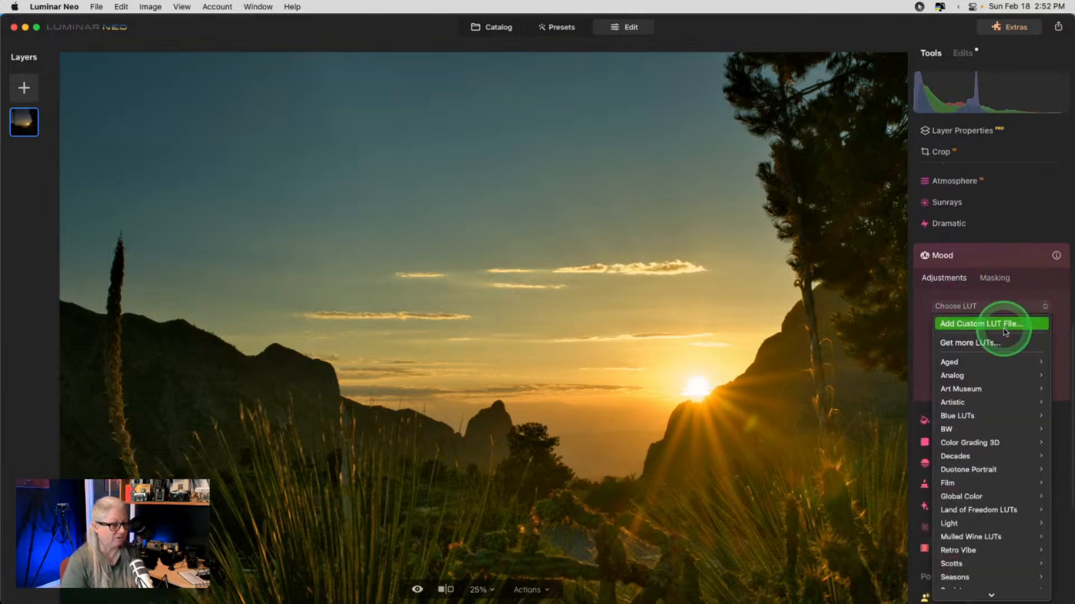
click(1025, 289)
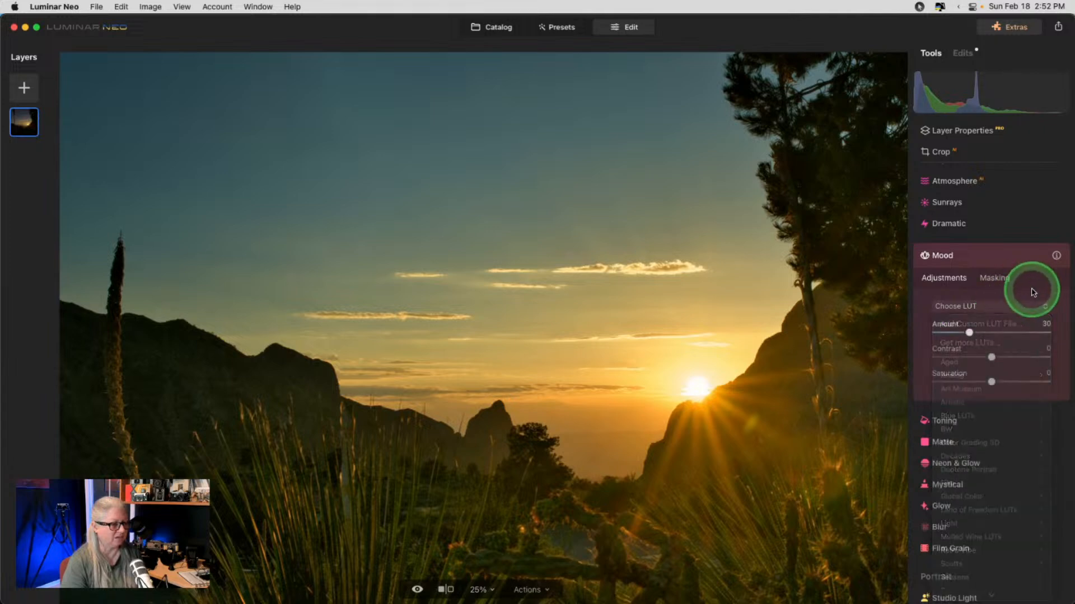
click(979, 307)
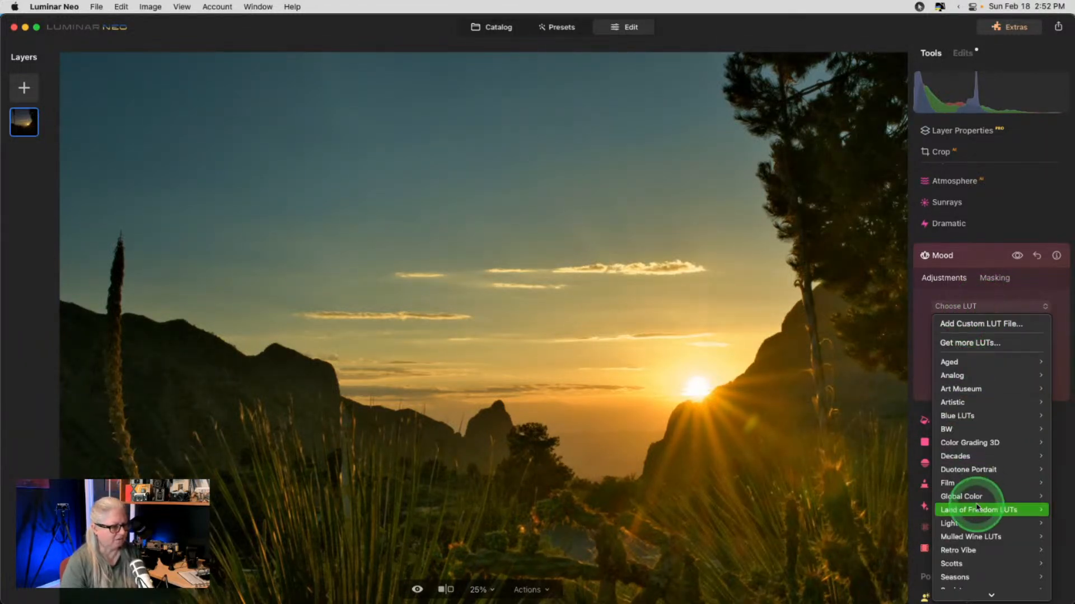
scroll(978, 503, down, 4)
mouse_move(976, 503)
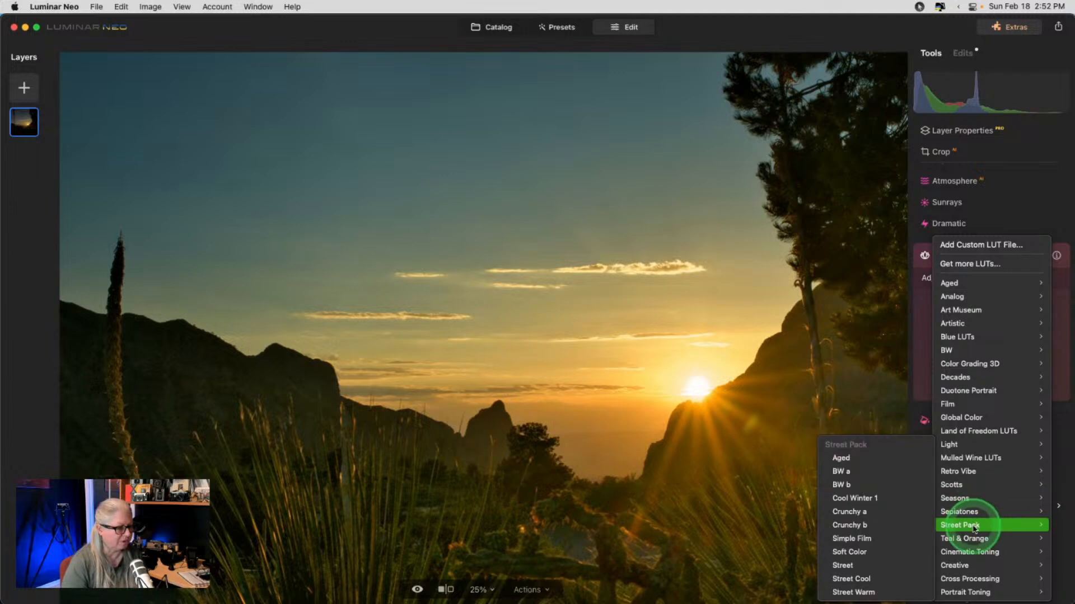
mouse_move(967, 539)
click(866, 540)
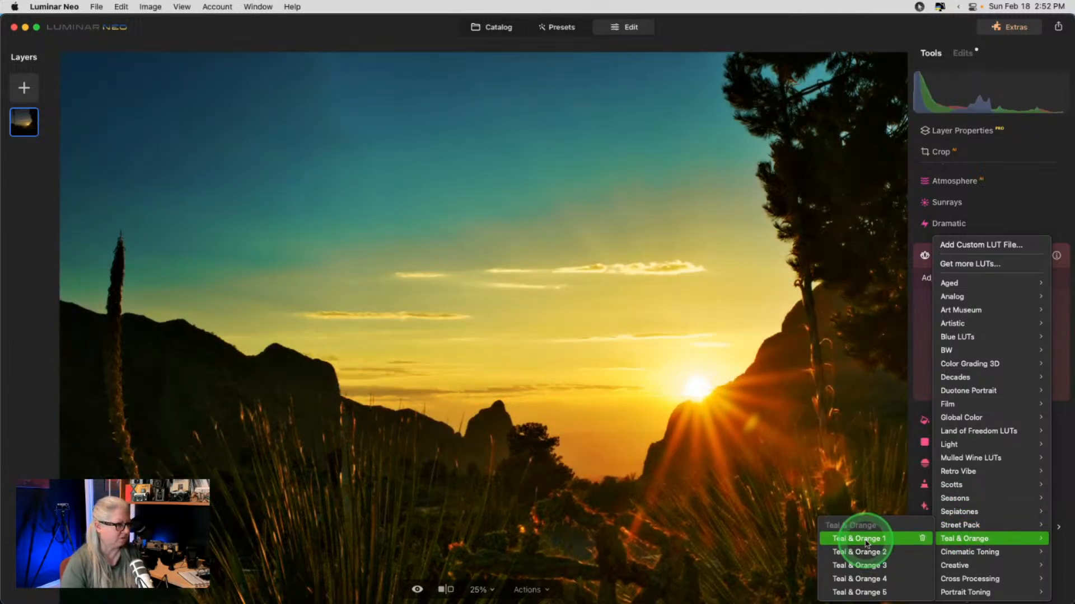
click(865, 564)
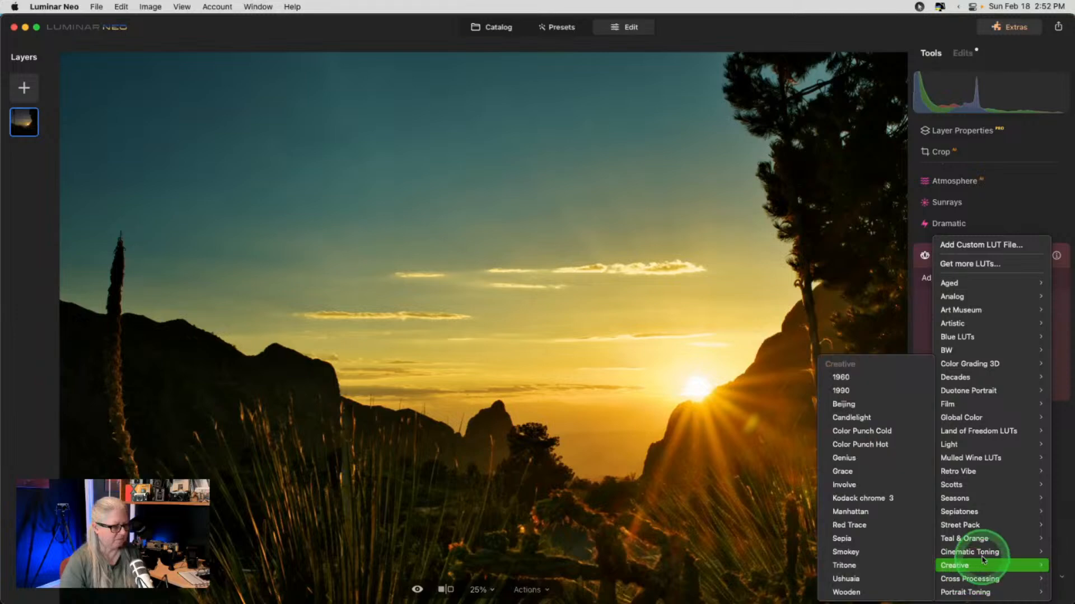
- After previewing Seattle, apply the Cross Processing Tokyo LUT and reduce its Amount to 30
mouse_move(986, 553)
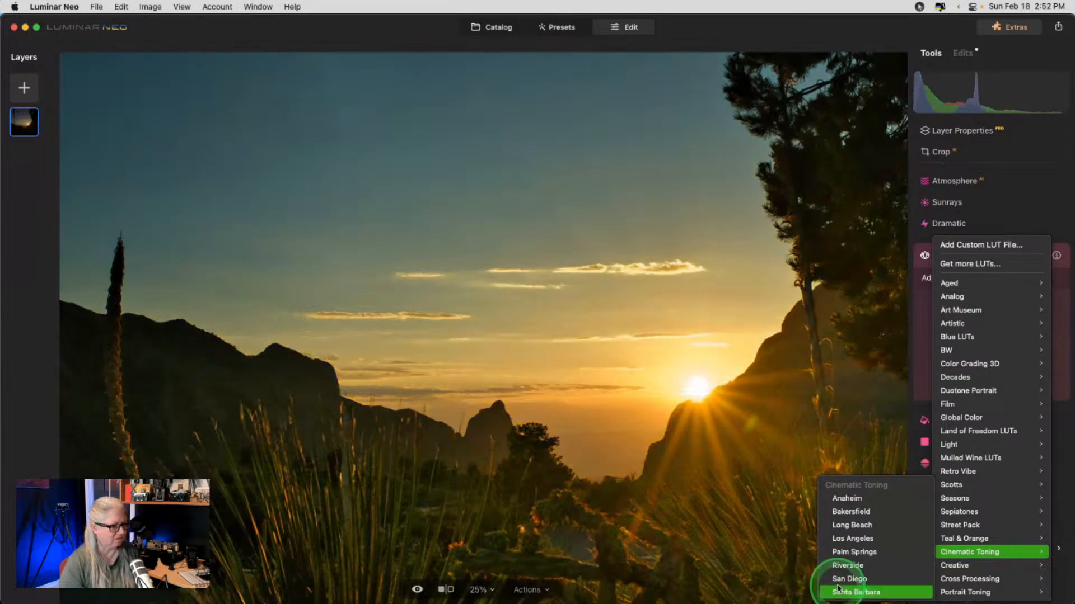
mouse_move(957, 566)
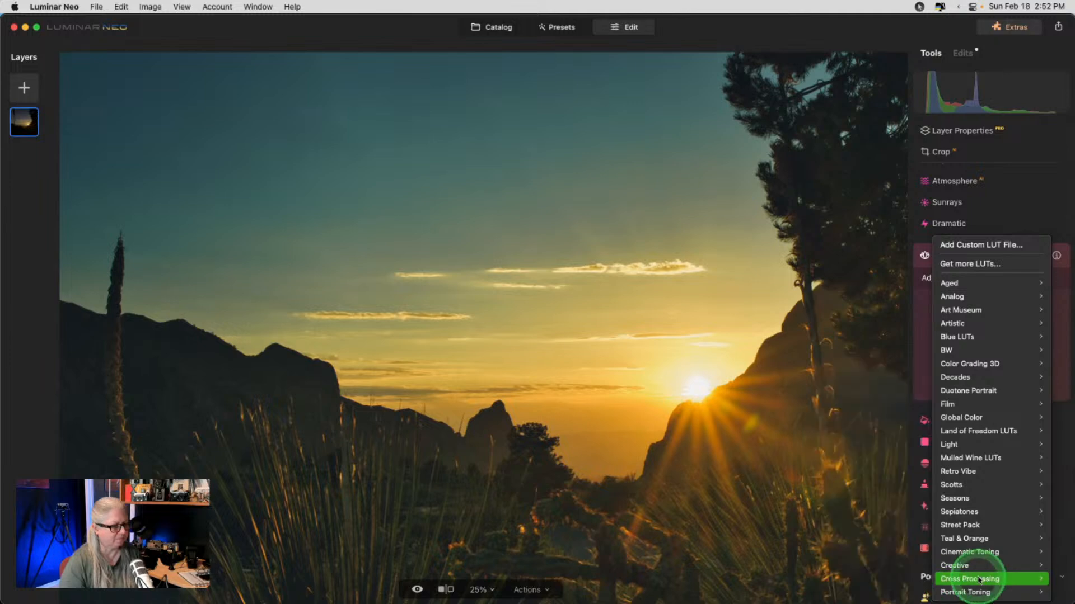
click(877, 581)
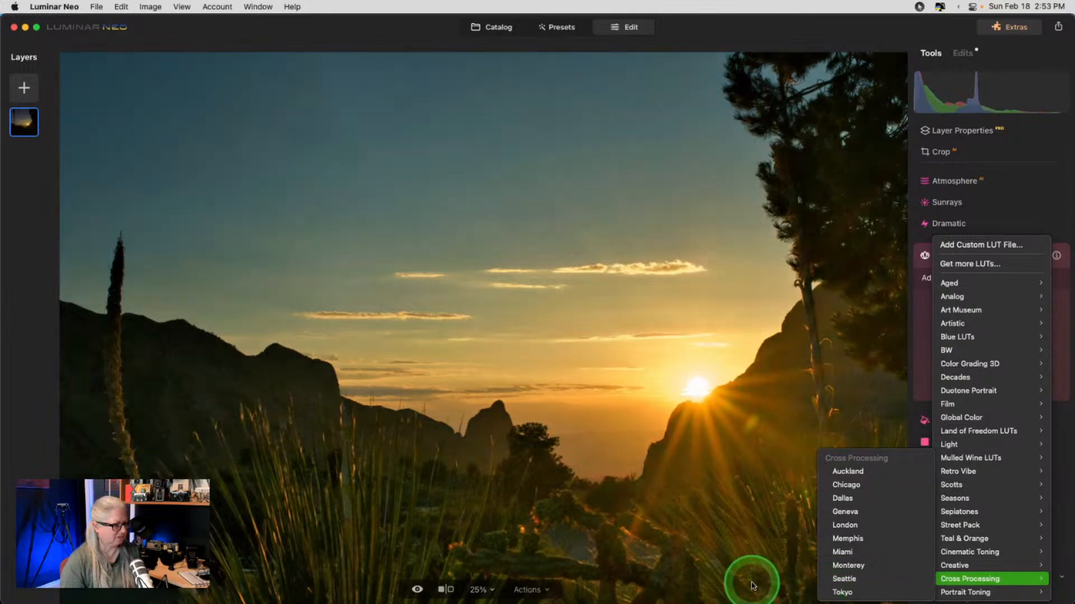
click(833, 592)
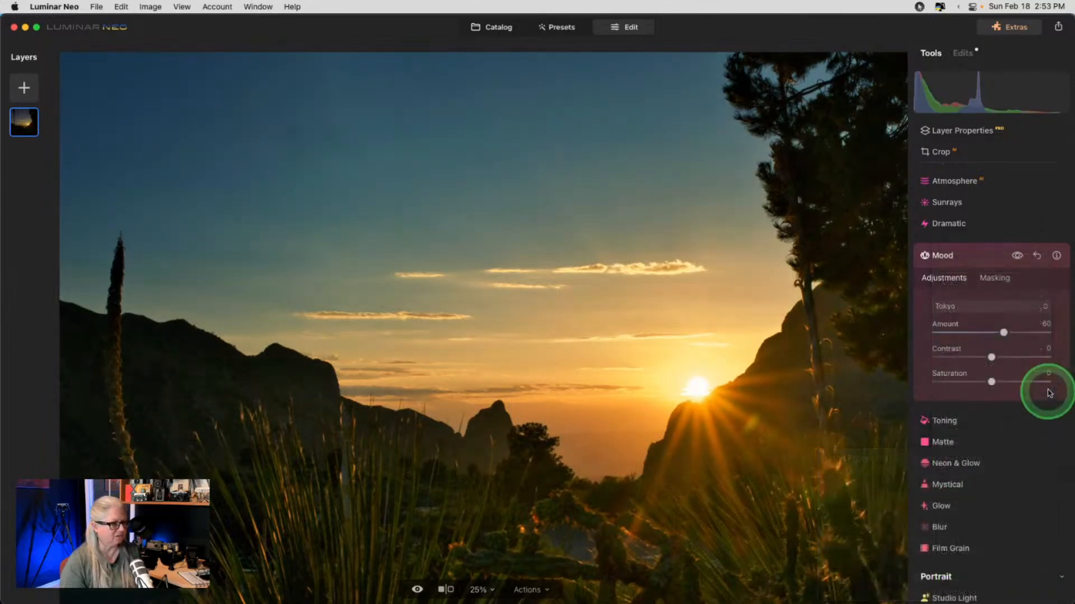
drag(1041, 332, 983, 357)
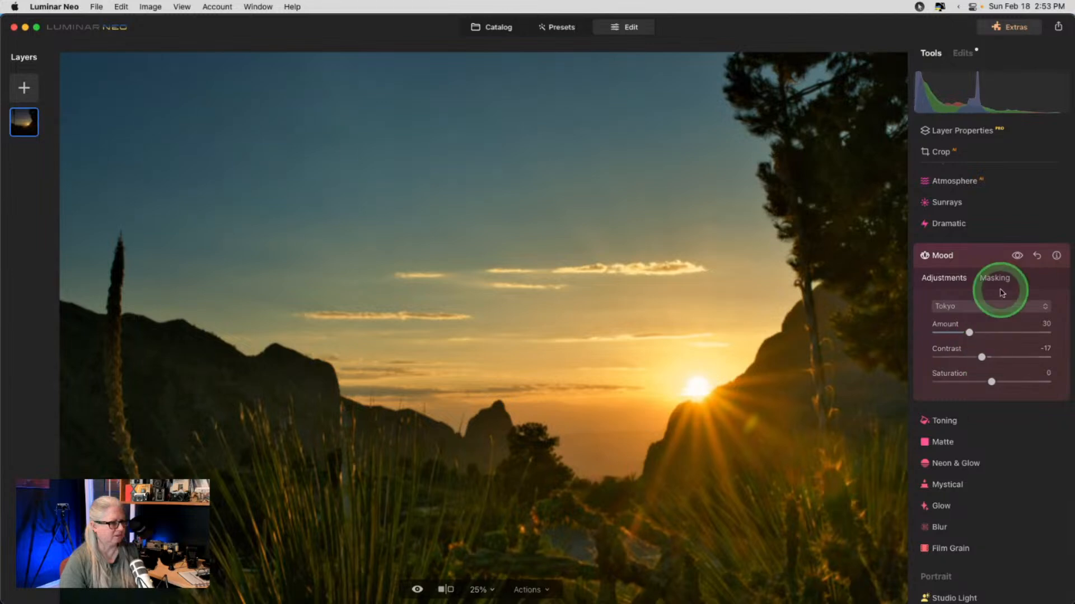
click(984, 260)
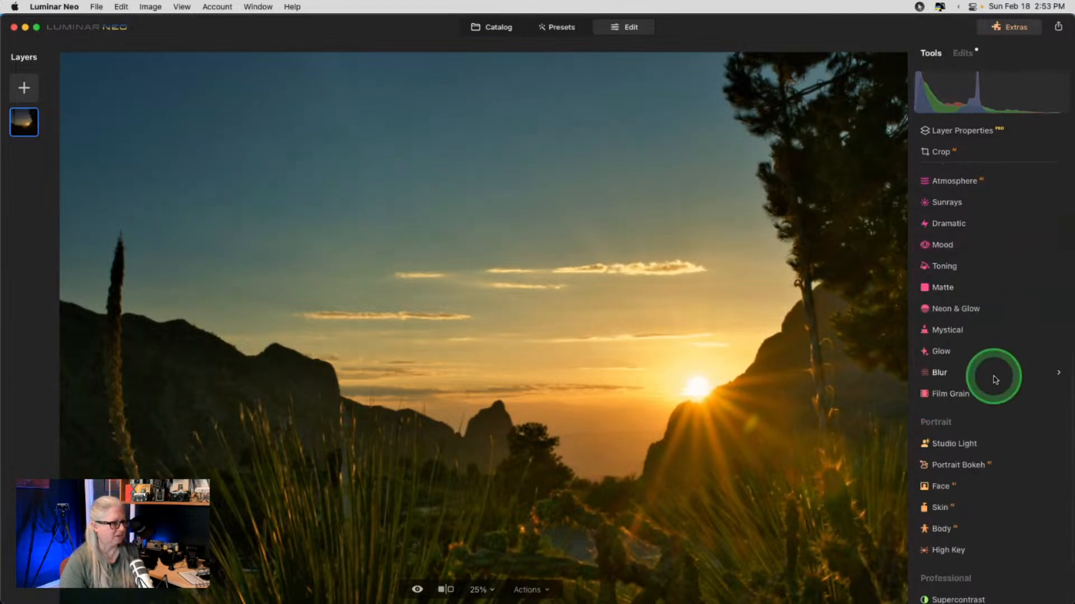
- Switch on the Mystical glow and lower its Amount from 25 to 16
click(964, 337)
click(961, 398)
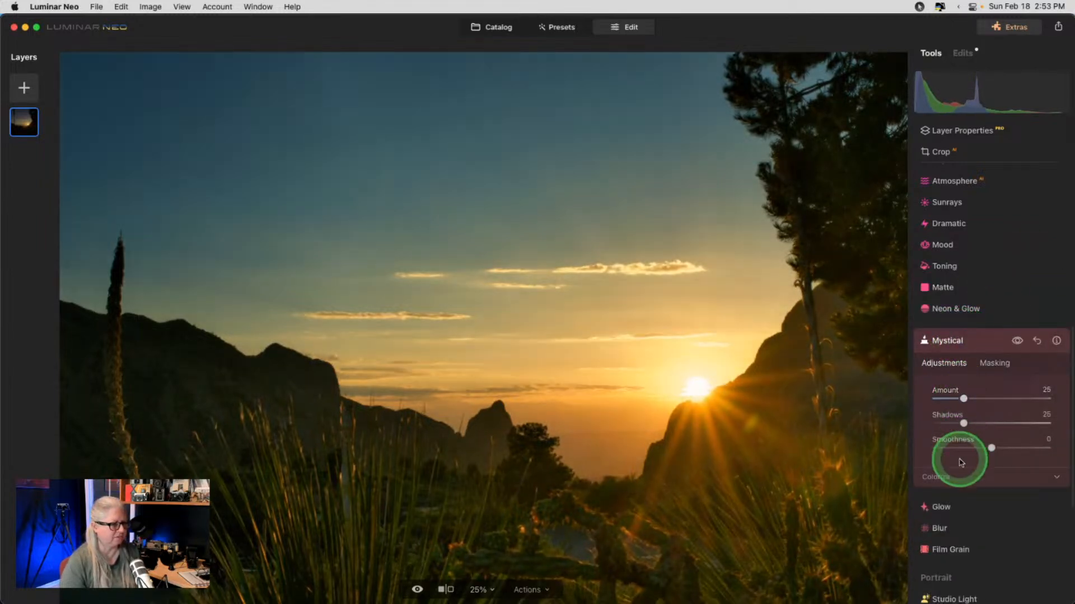
click(960, 477)
mouse_move(963, 399)
mouse_down()
mouse_move(1007, 394)
mouse_move(938, 396)
mouse_move(949, 397)
mouse_up()
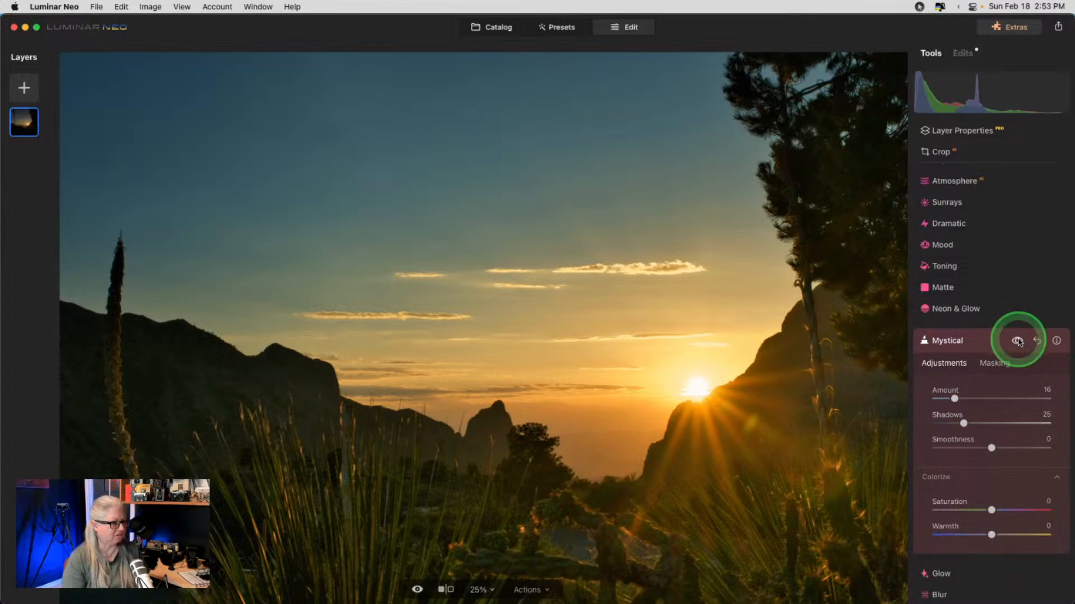
click(973, 343)
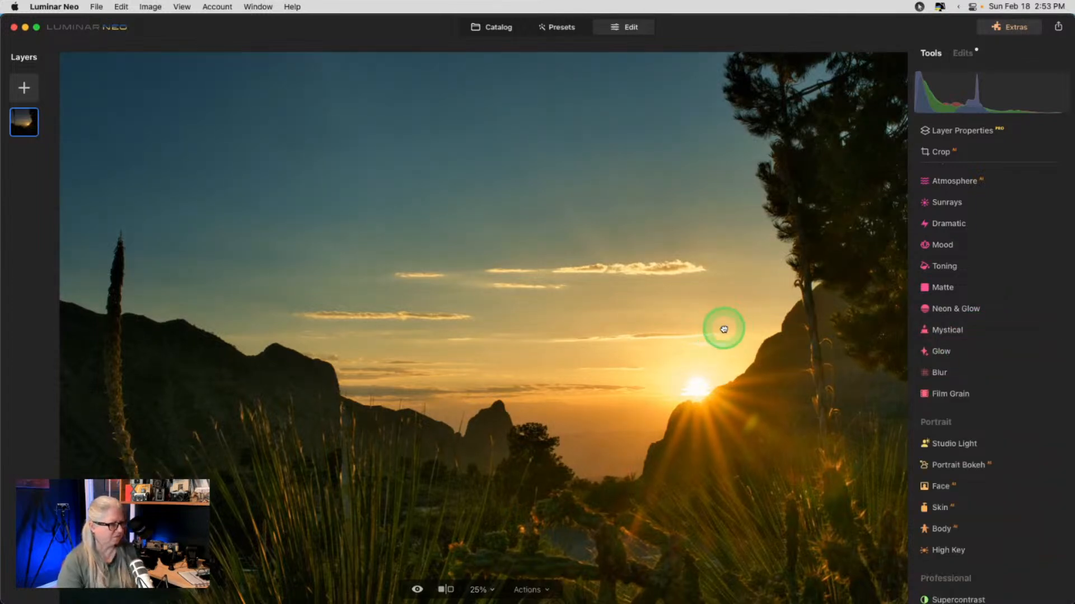
- Zoom out to fit the photo and toggle between original and edited versions with backslash
key(super+minus)
key(backslash)
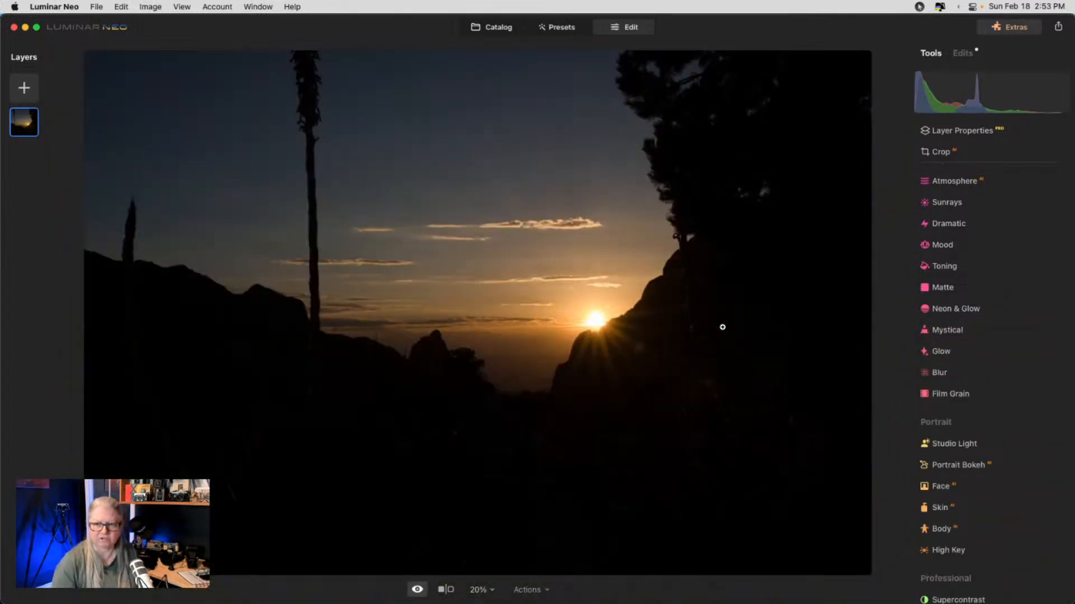
key(backslash)
key(backslash)
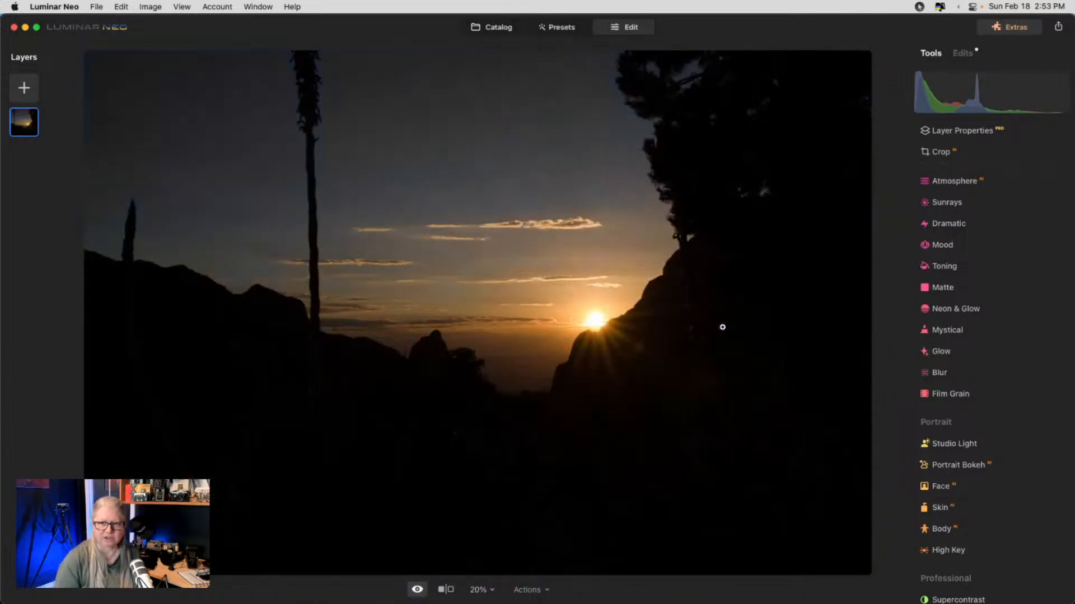
key(backslash)
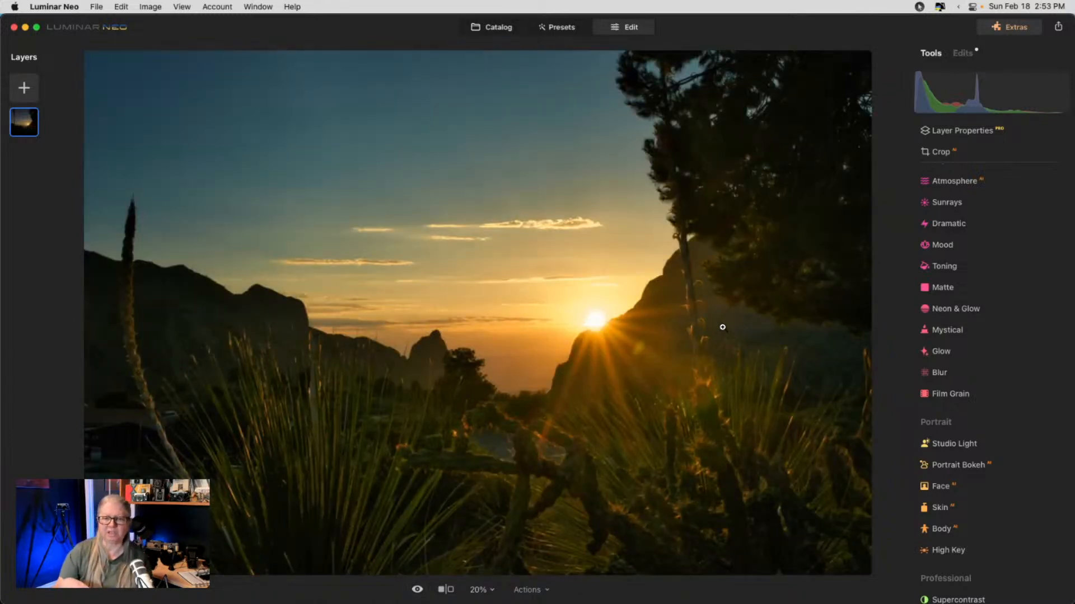
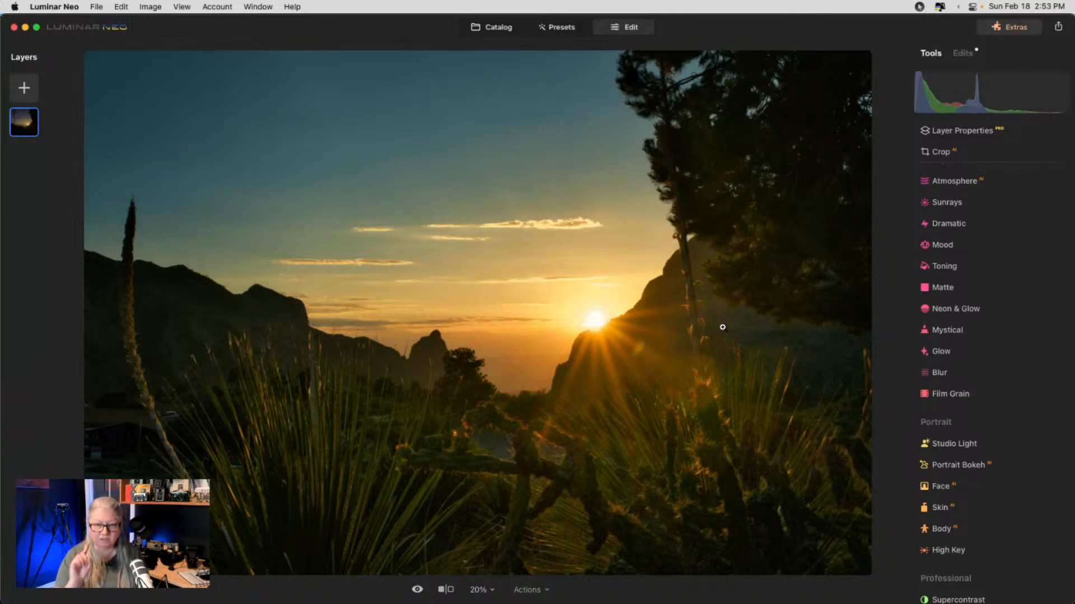
- Back in the Catalog, reveal the edited sunset photo's NEF file in Finder and bring Finder into view
click(498, 28)
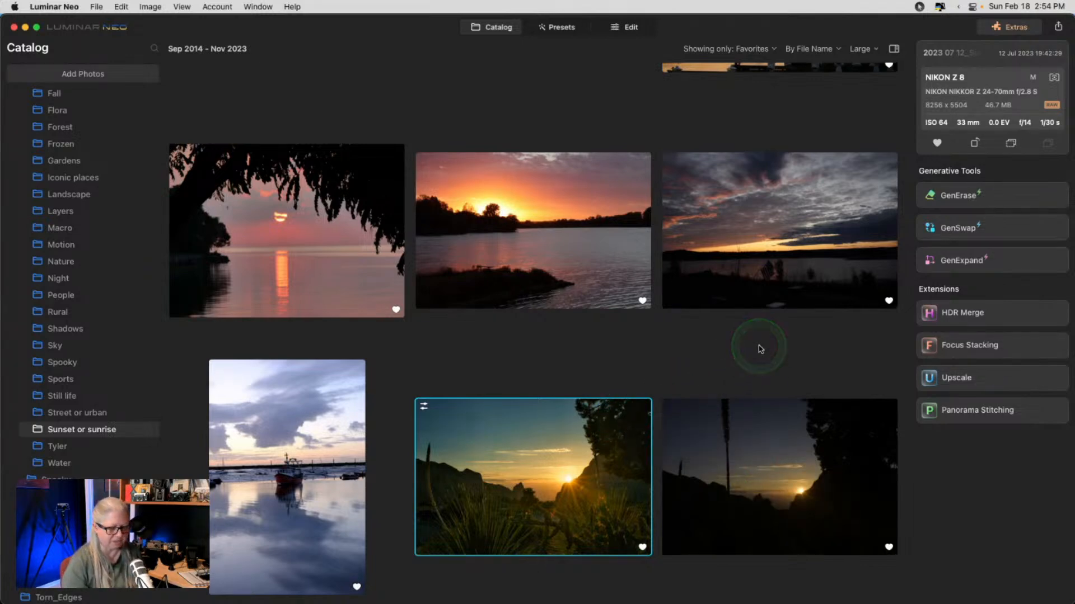
right_click(563, 452)
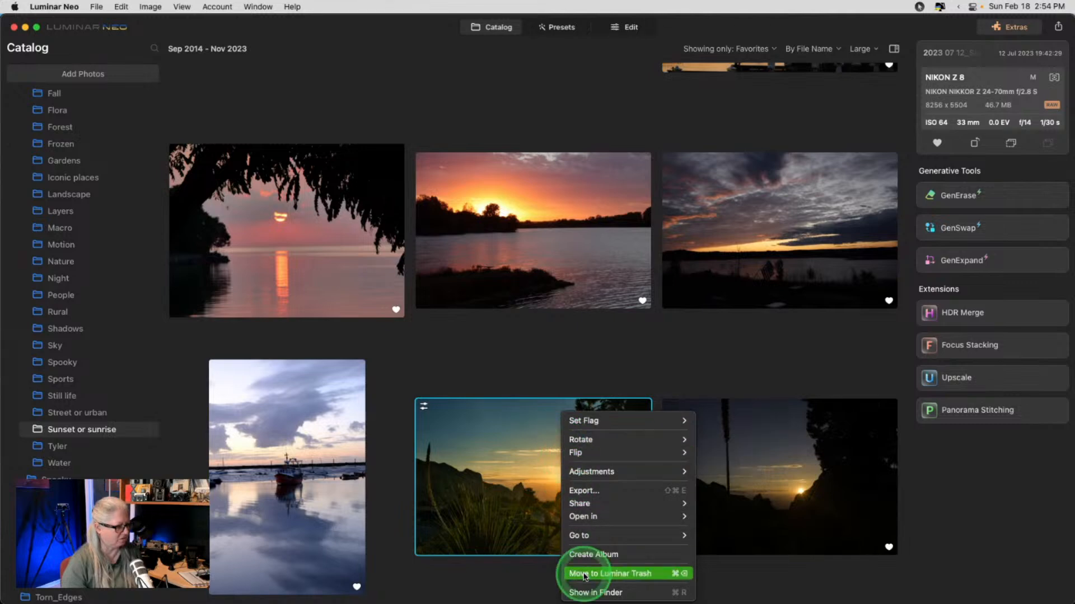
click(587, 592)
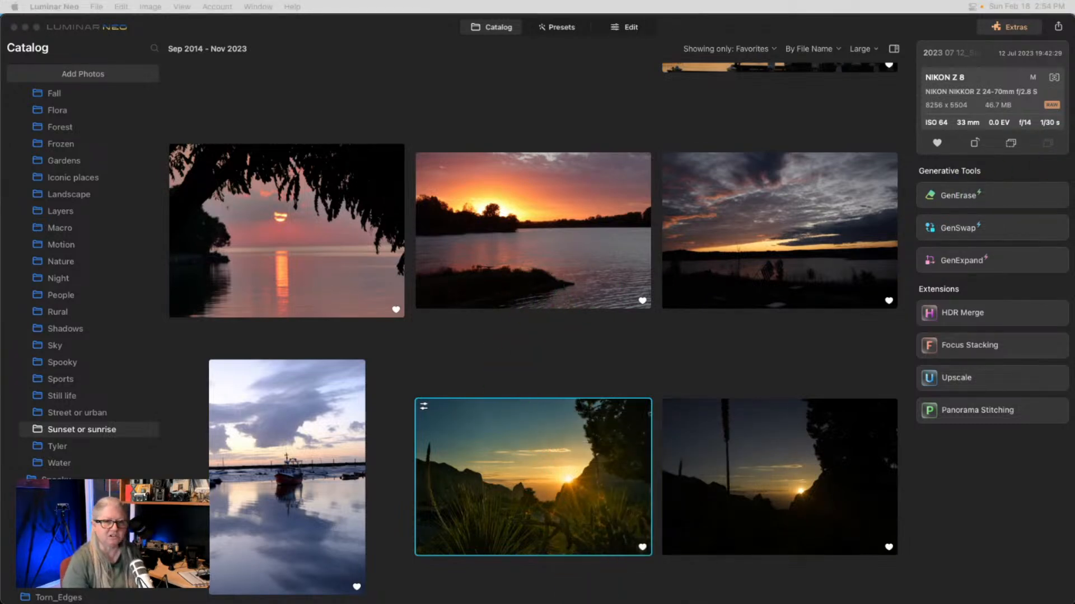
drag(1074, 62, 616, 56)
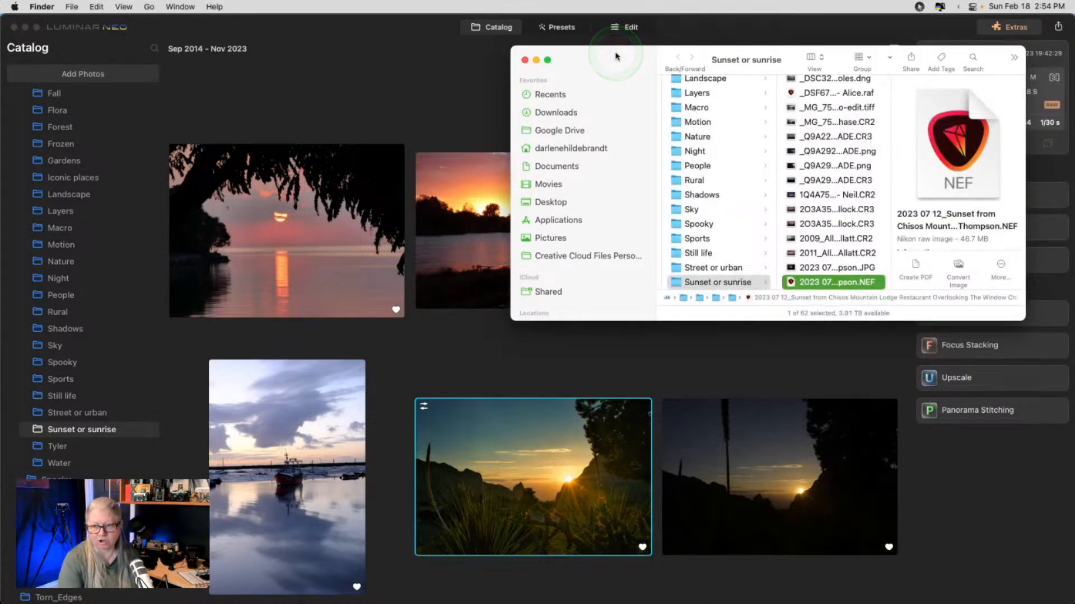
- Duplicate the sunset NEF raw file in Finder as a copy.NEF, then return to Luminar Neo
scroll(850, 198, down, 5)
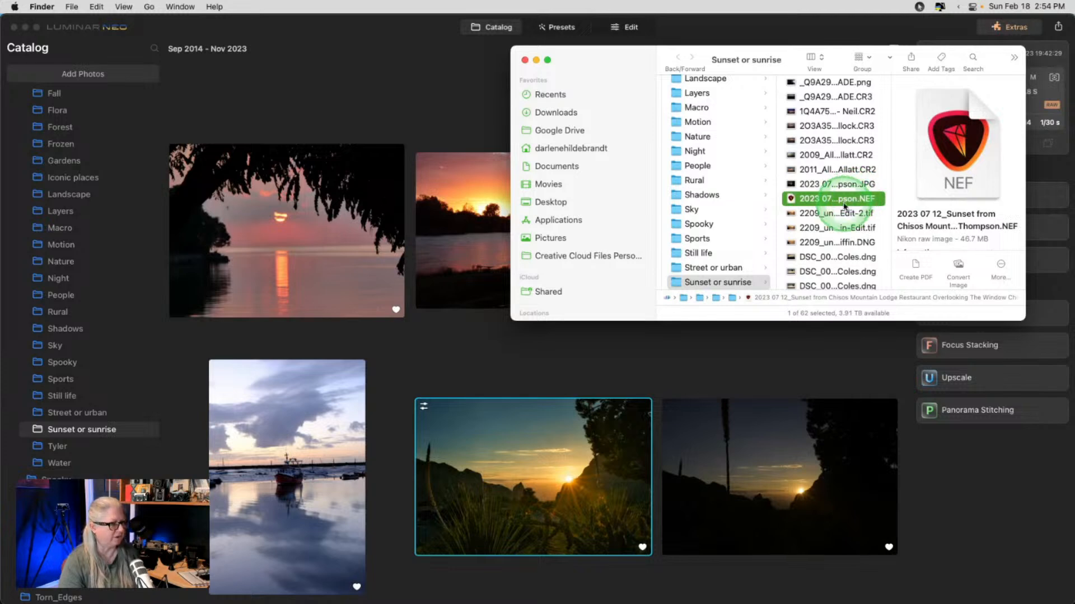
key(super+d)
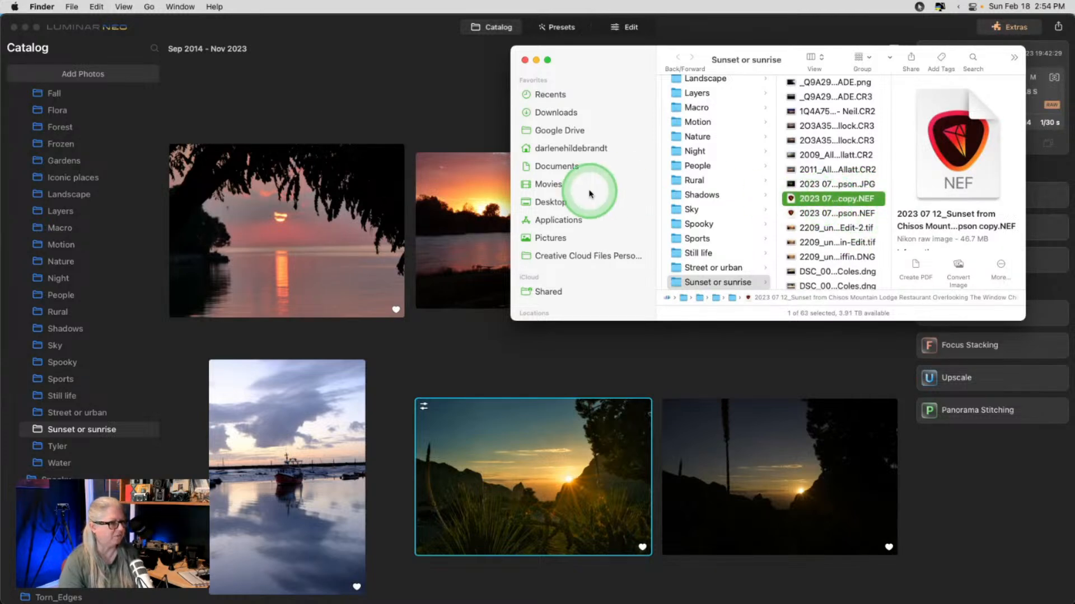
click(442, 98)
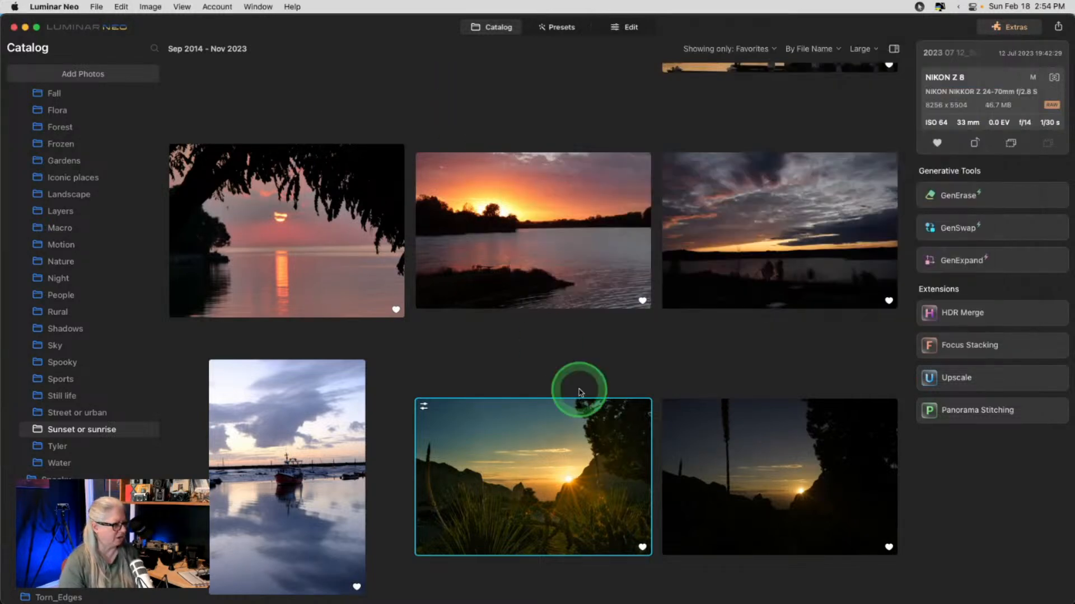
- Set the Showing filter to All Photos and select the unedited copy of the sunset photo
scroll(581, 383, up, 3)
scroll(580, 376, down, 3)
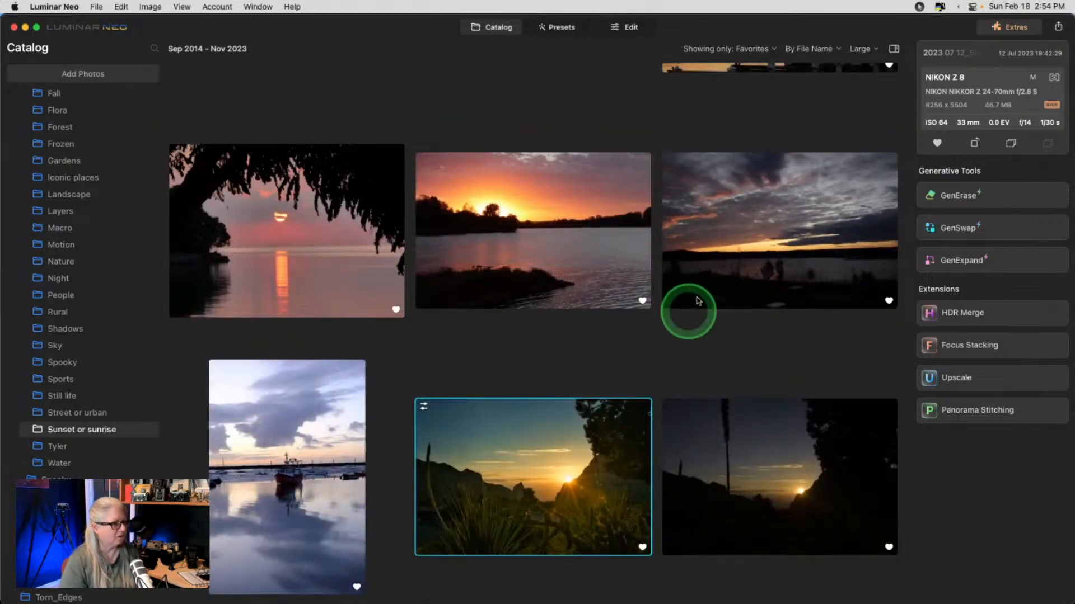
click(741, 49)
click(727, 66)
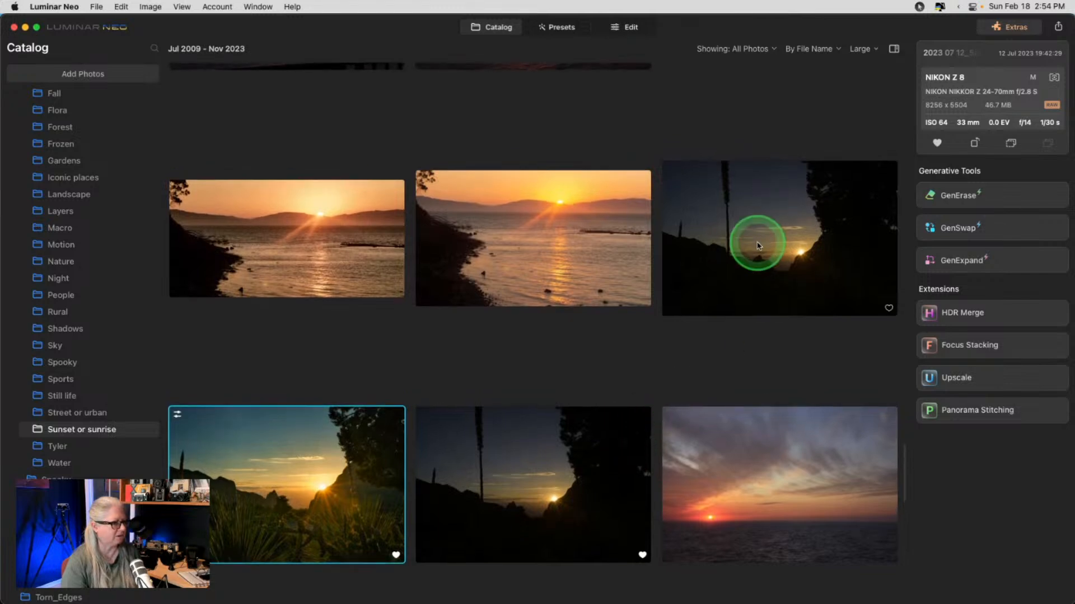
click(730, 268)
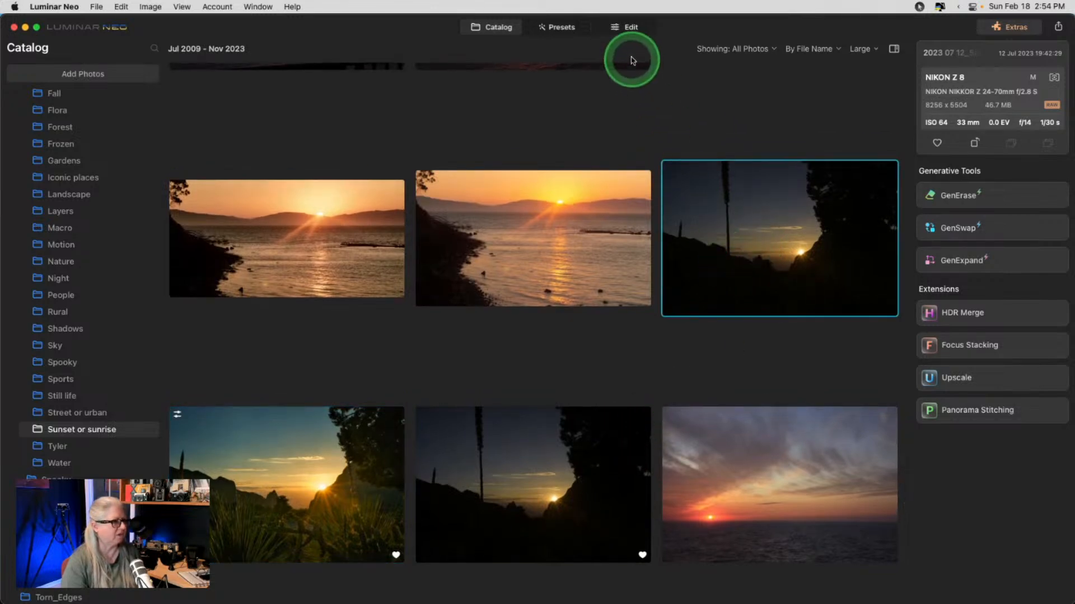
click(631, 28)
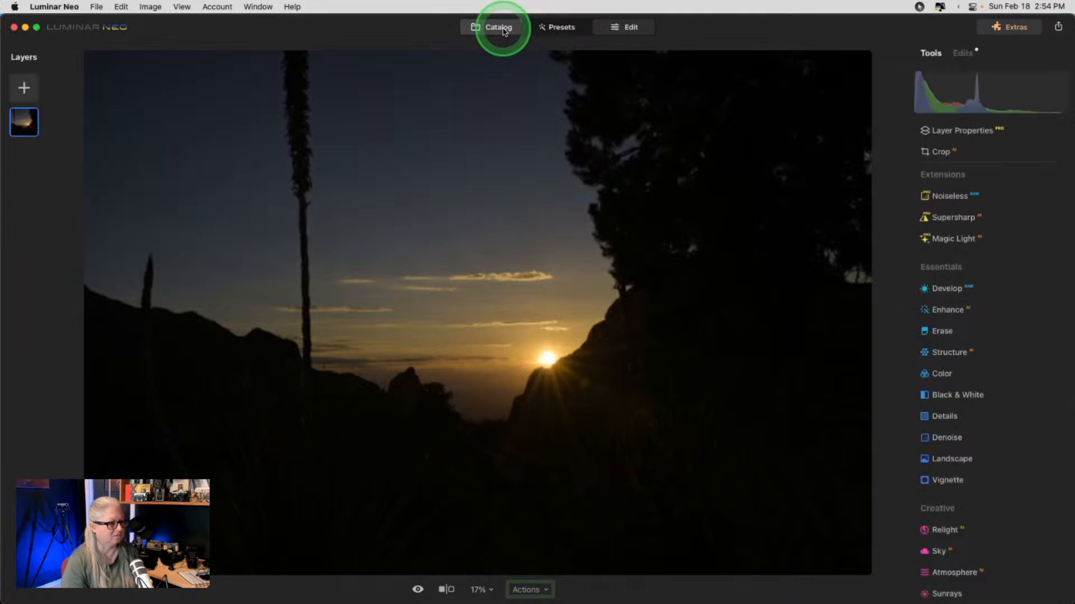
click(498, 27)
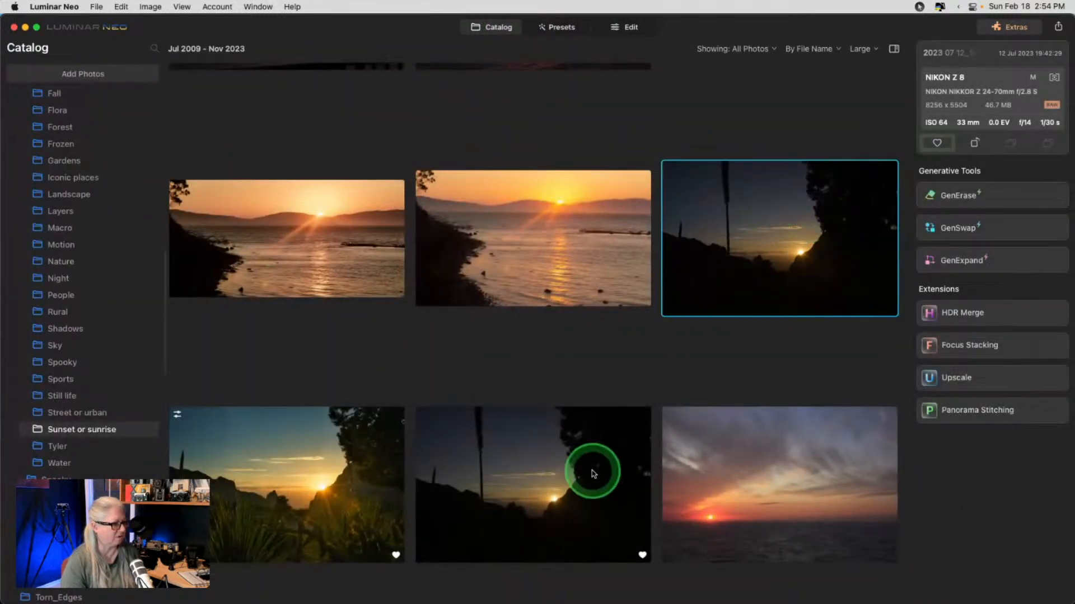
click(570, 485)
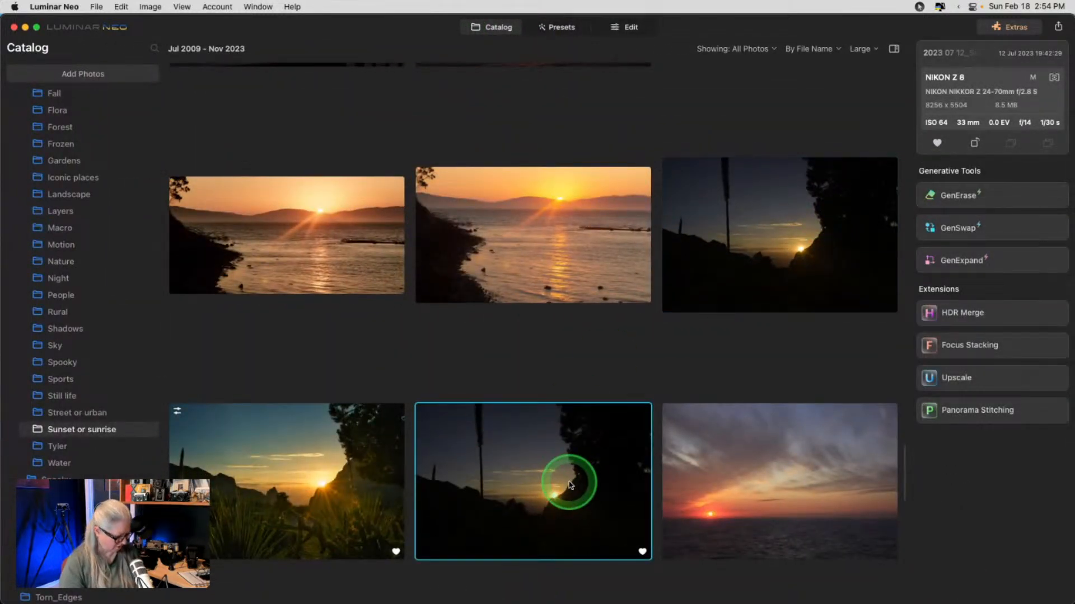
click(728, 280)
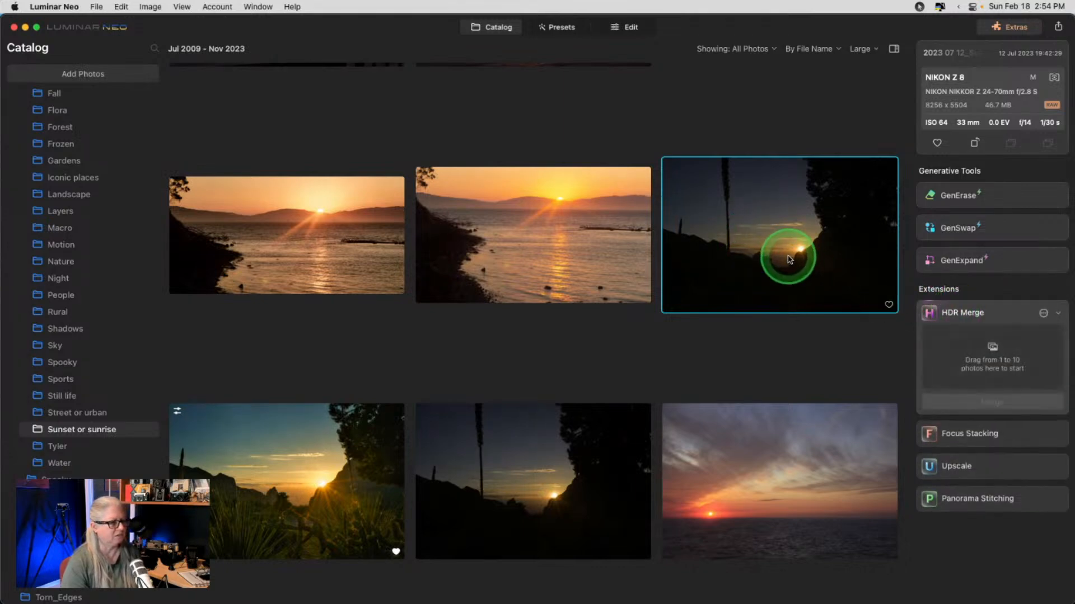
- Add the unedited sunset copy to HDR Merge and run the merge
drag(771, 229, 1001, 369)
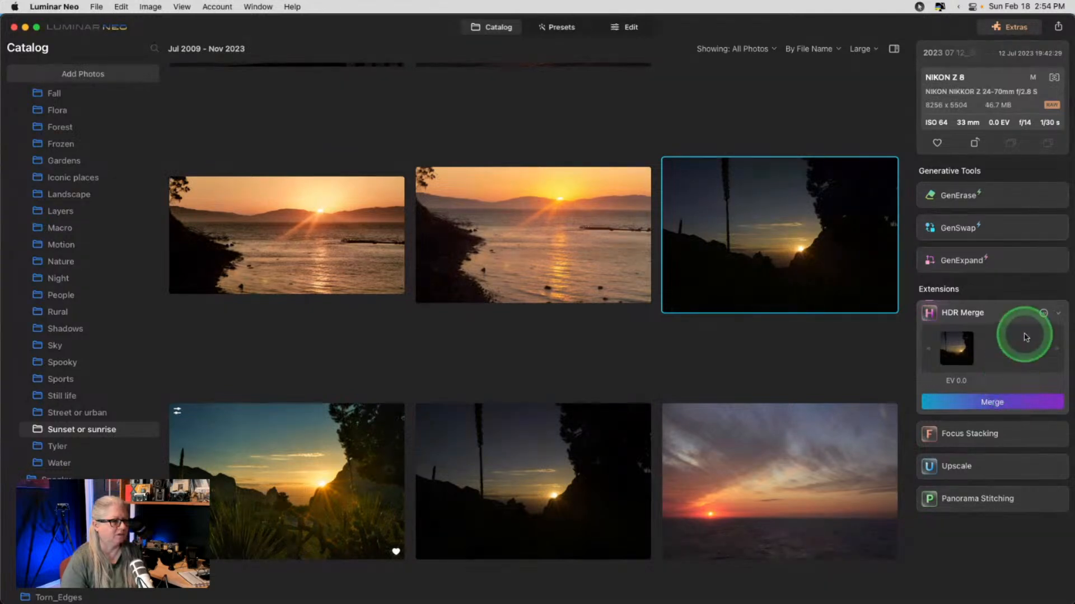
click(1043, 314)
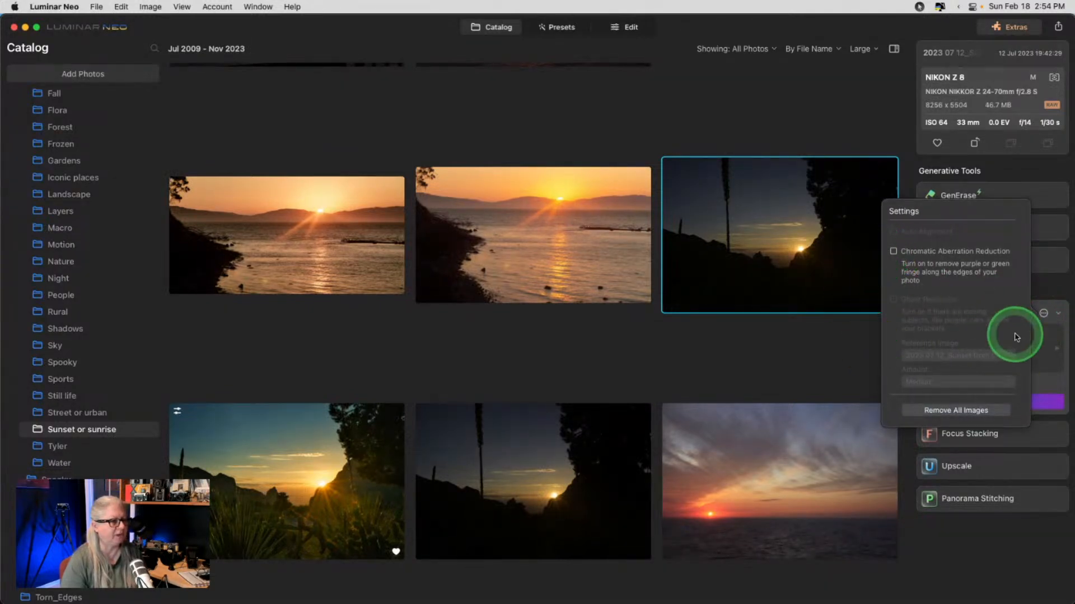
click(1043, 313)
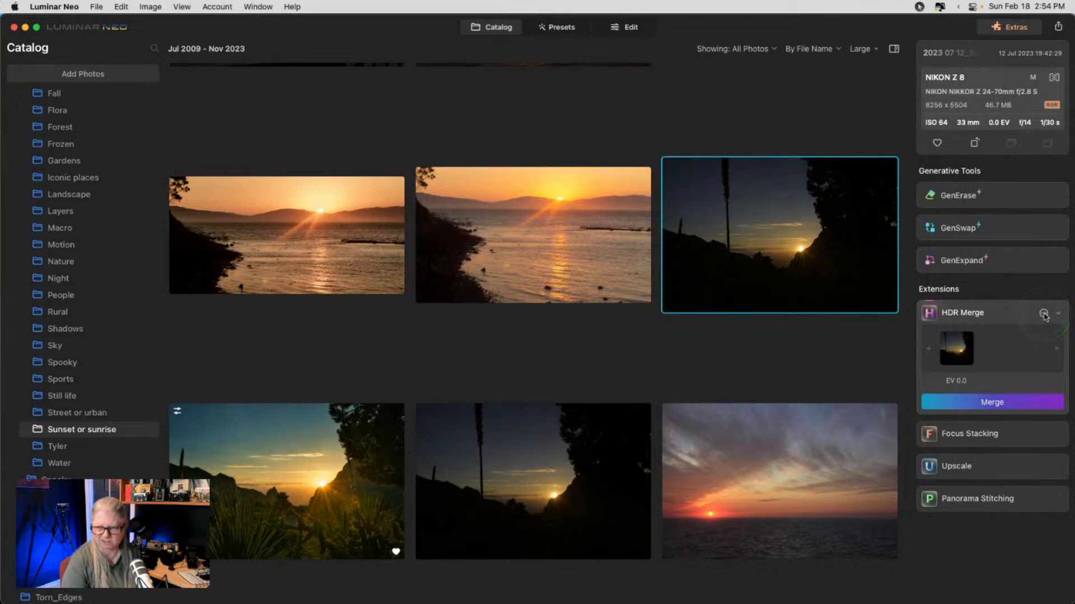
click(994, 403)
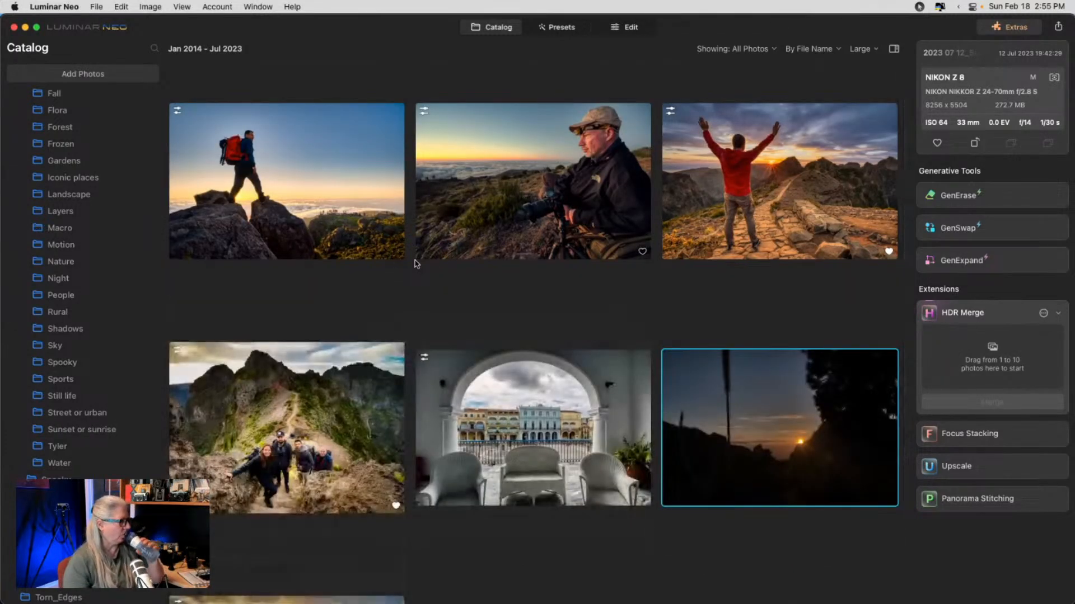
- Select the merged image in the HDR Merge folder and open it in the Edit workspace
scroll(34, 298, down, 10)
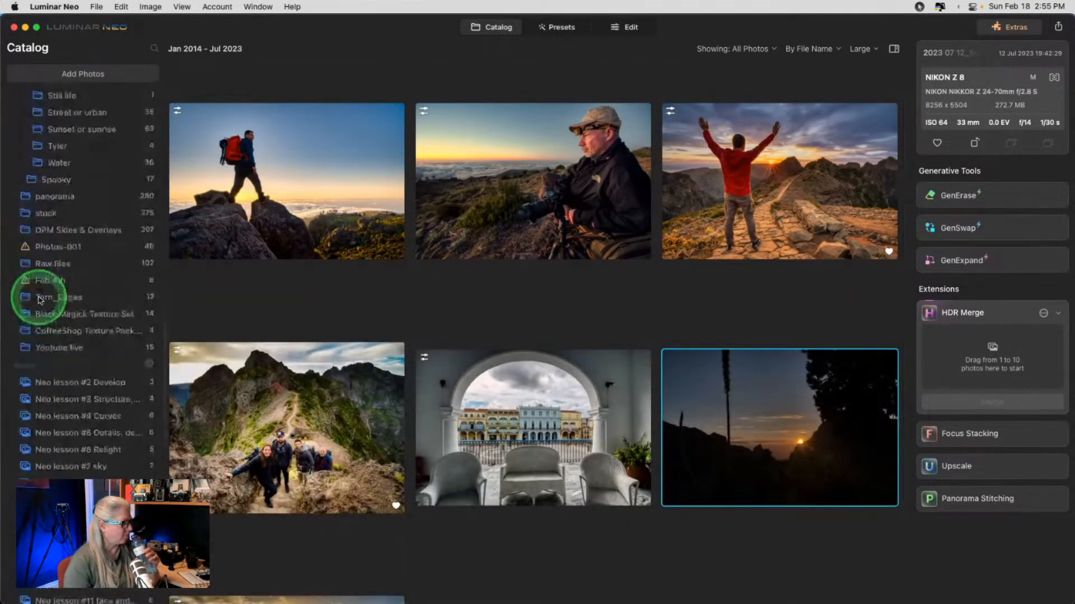
scroll(39, 299, up, 15)
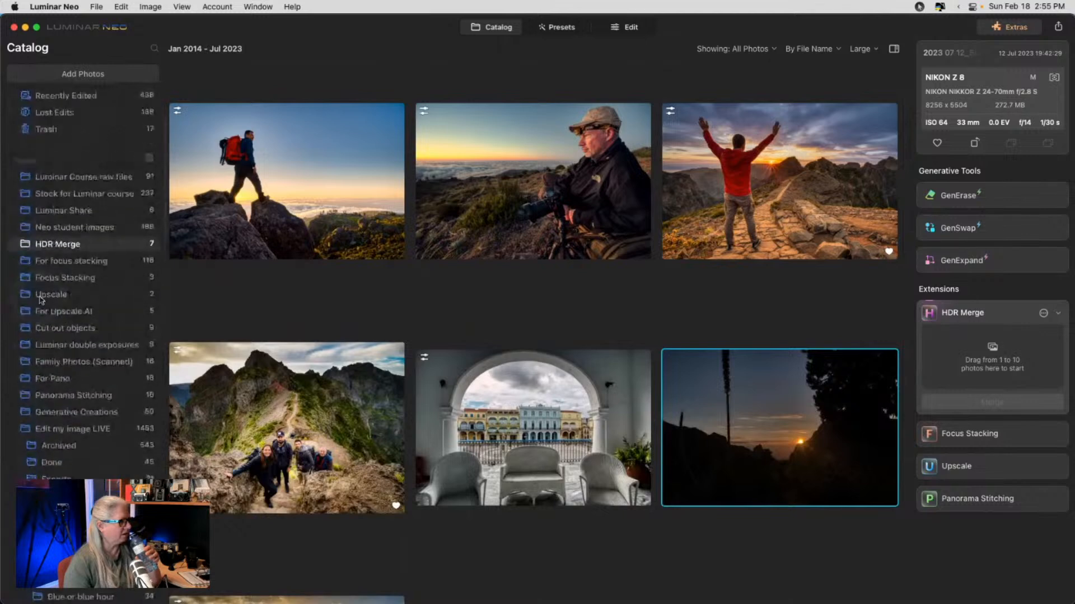
click(47, 277)
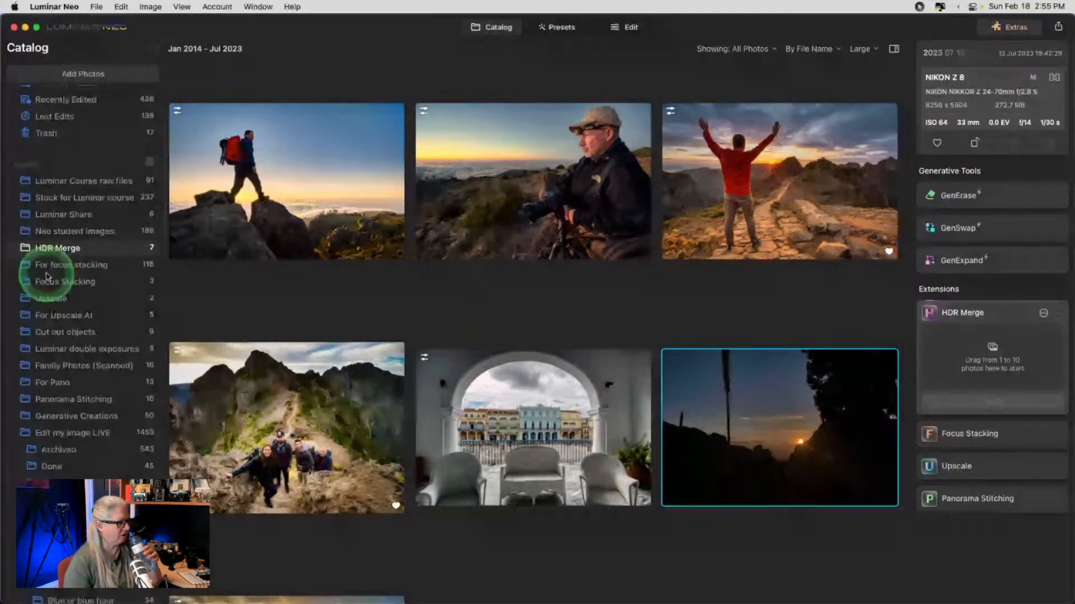
click(630, 34)
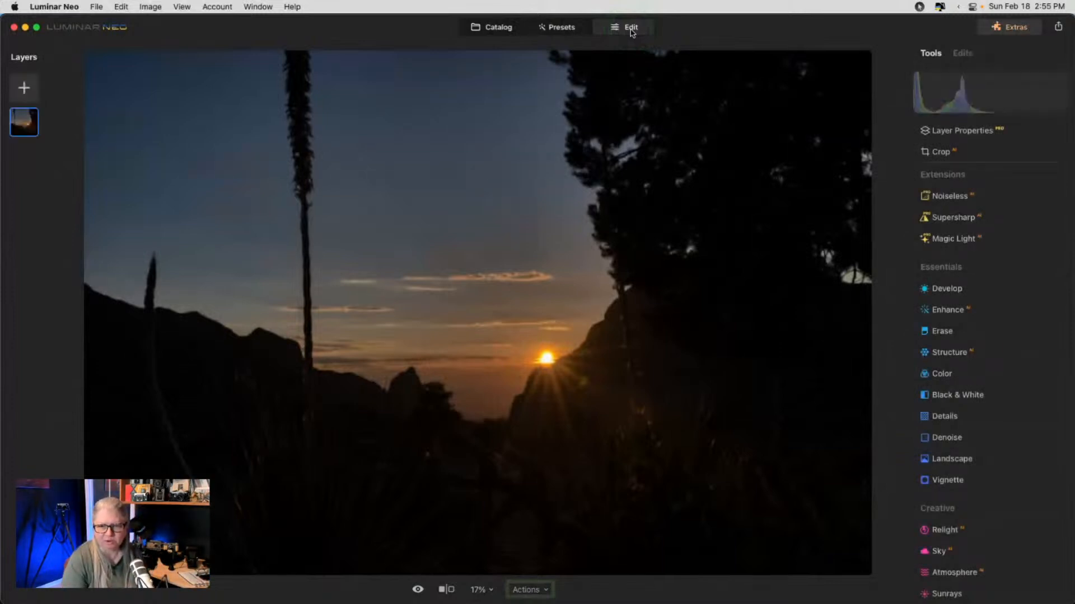
- In Develop, raise Shadows to 68 and Exposure to 0.93, then return to the Catalog
click(945, 289)
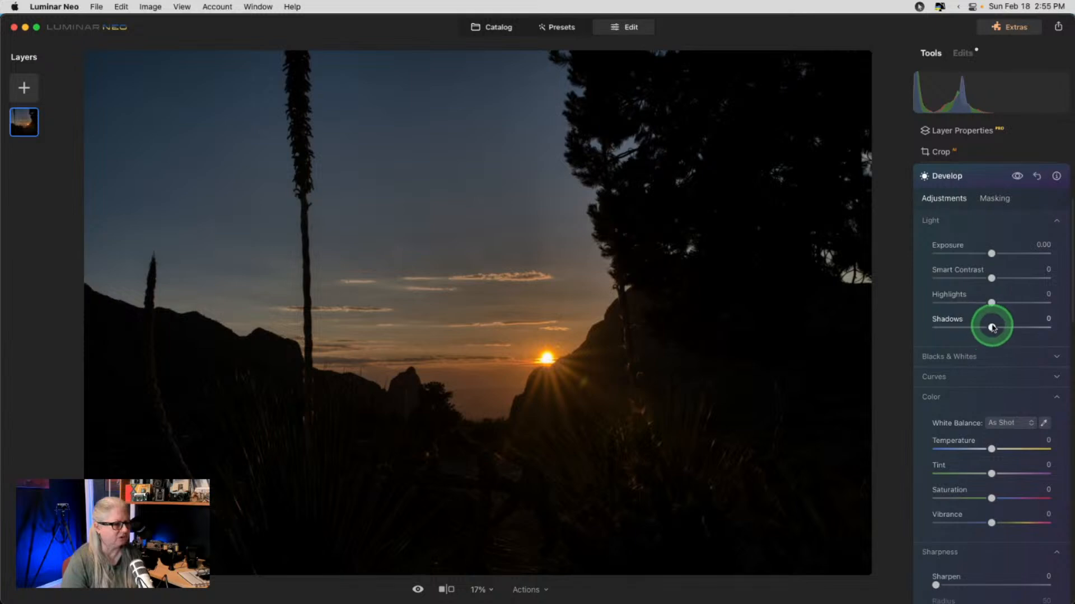
drag(992, 328, 1030, 328)
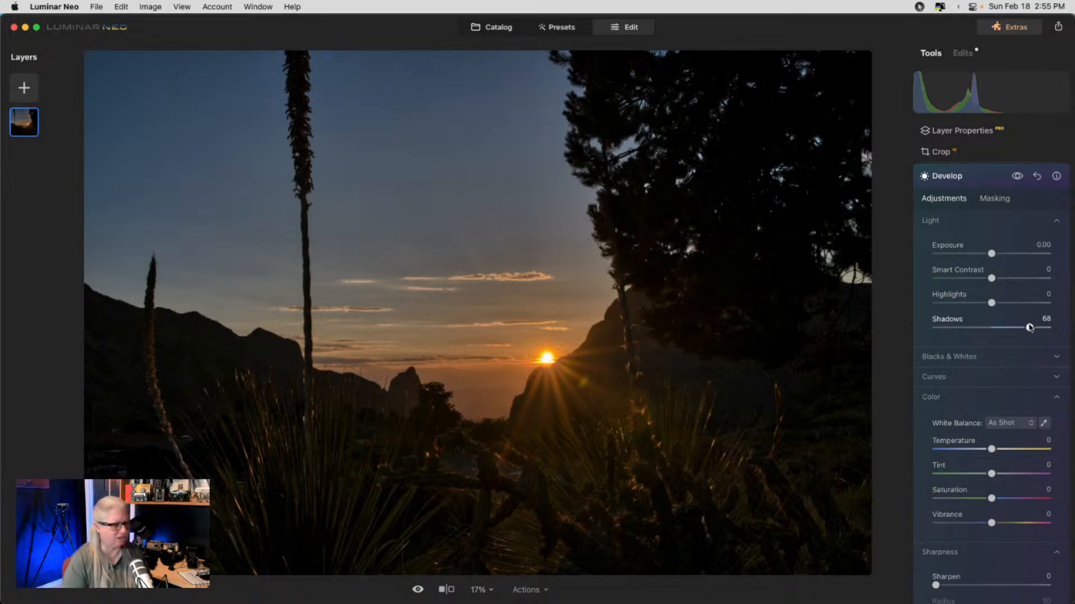
drag(991, 253, 1003, 256)
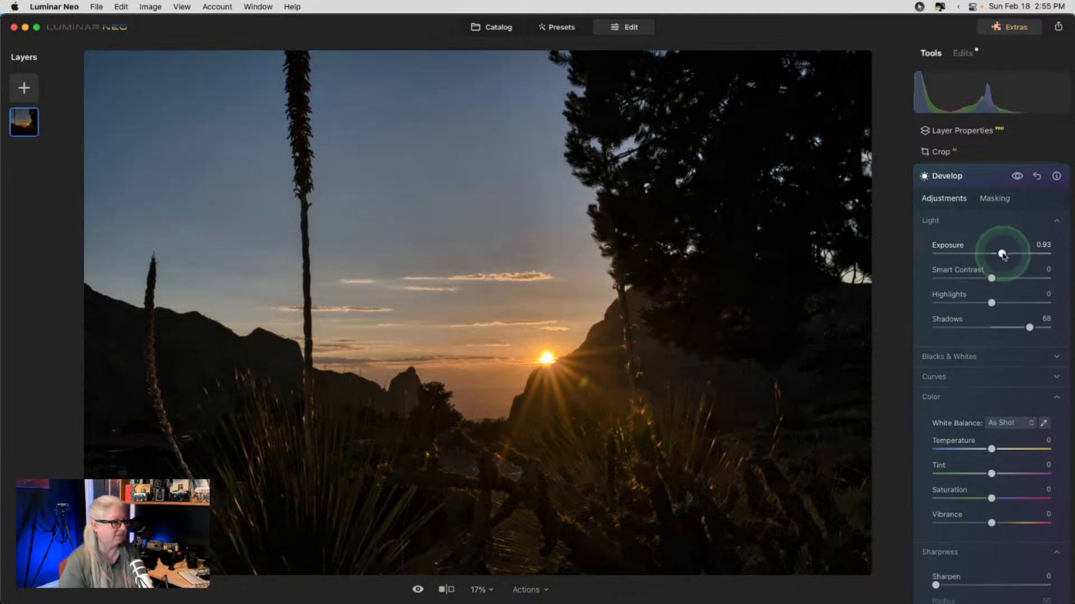
click(498, 29)
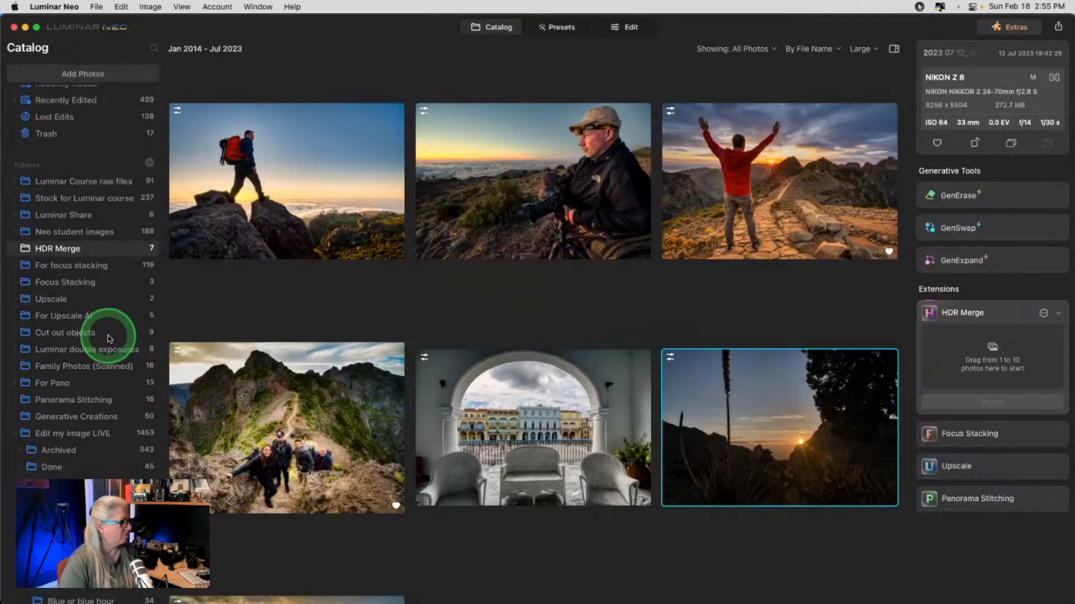
- Open the Sunset or sunrise folder filtered to Favorites, then Cmd+Tab over to Lightroom Classic
scroll(106, 336, down, 10)
scroll(109, 336, down, 5)
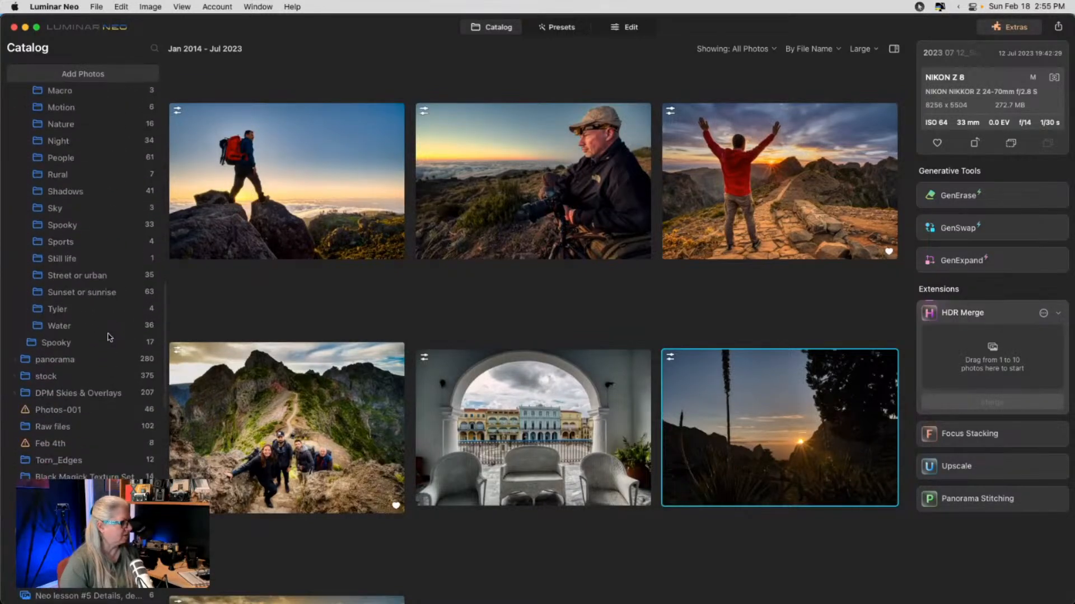
click(72, 292)
click(754, 50)
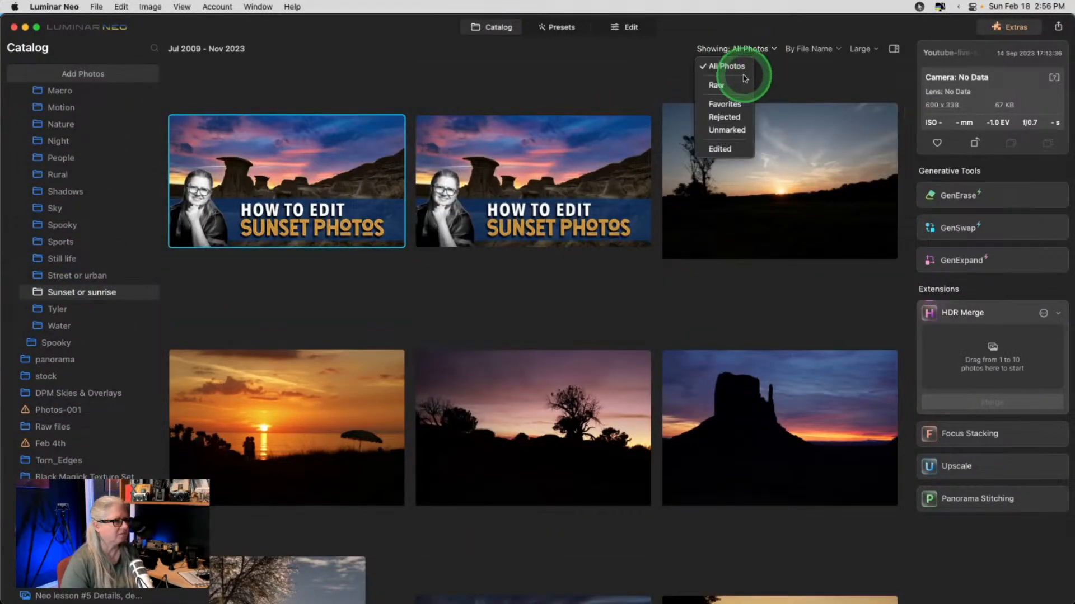
click(726, 101)
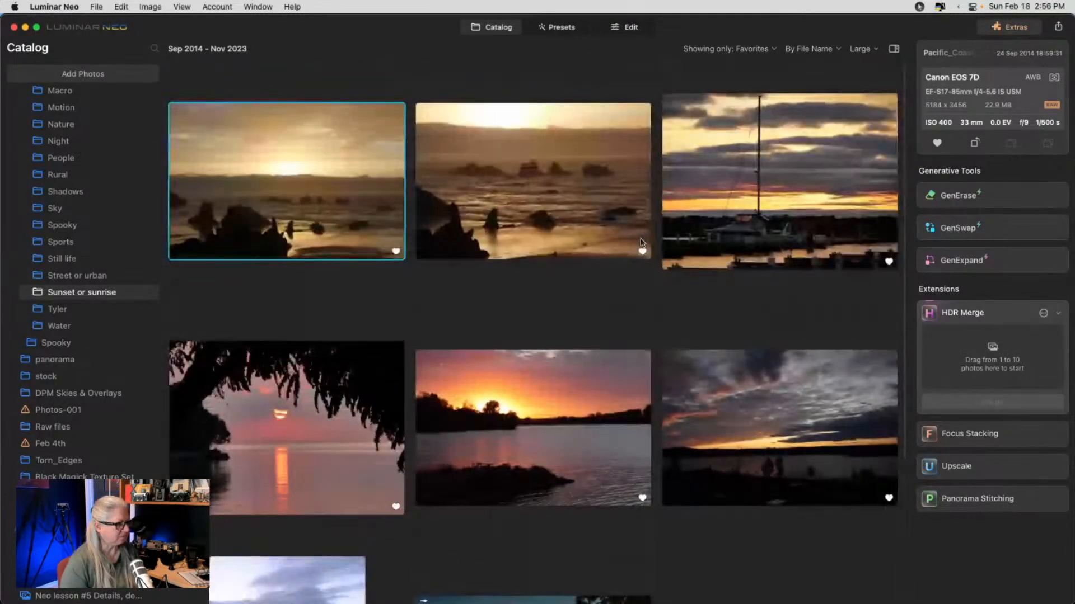
key(super+Tab)
key(super+Tab)
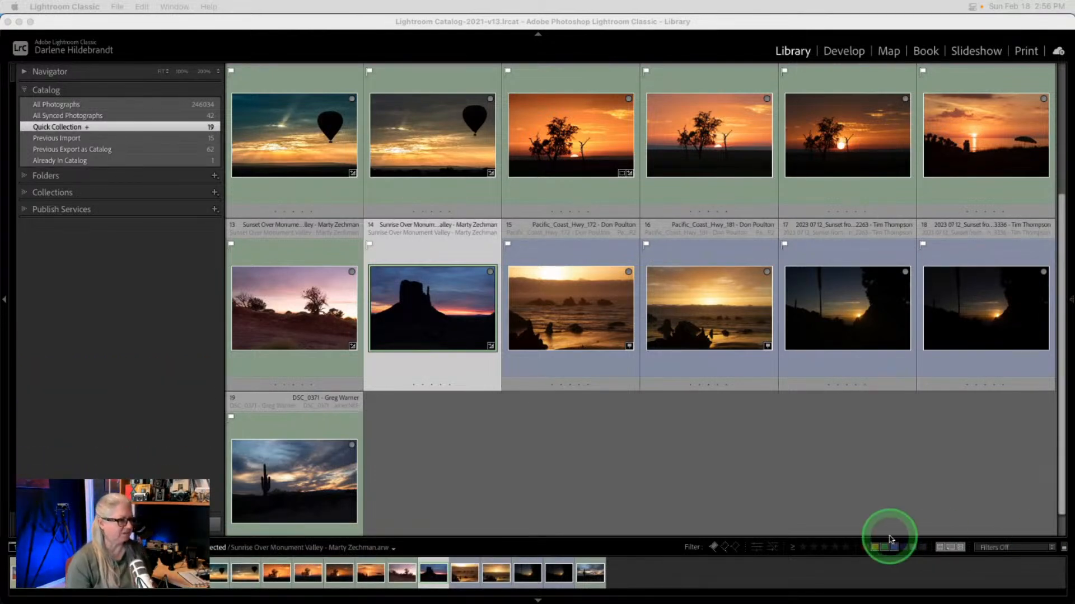
- Focus Lightroom's Library grid showing the 19-photo Quick Collection, then switch back to Luminar Neo
click(802, 439)
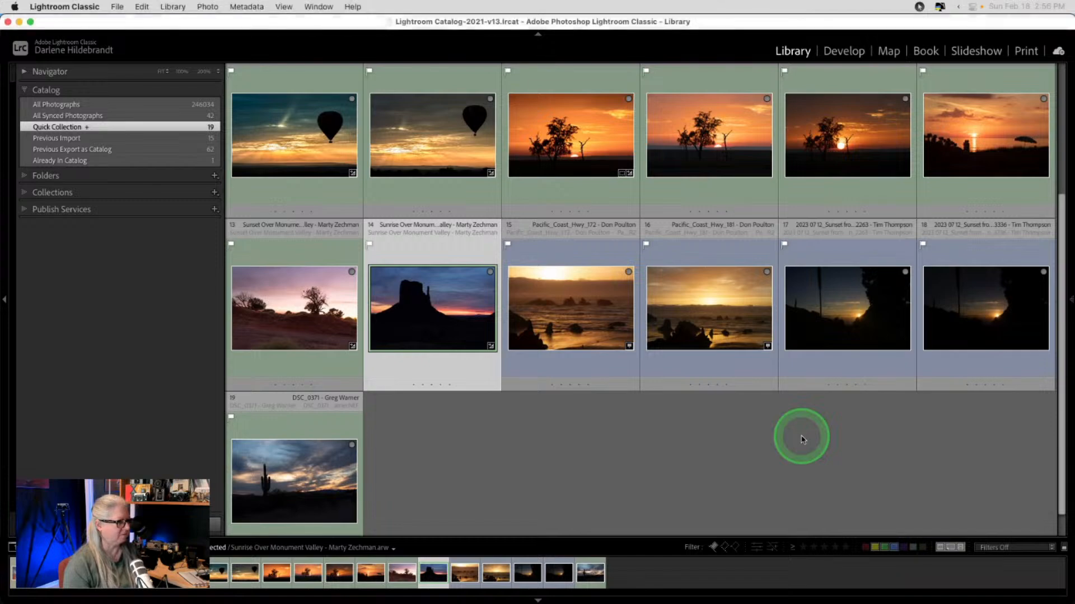
key(super+Tab)
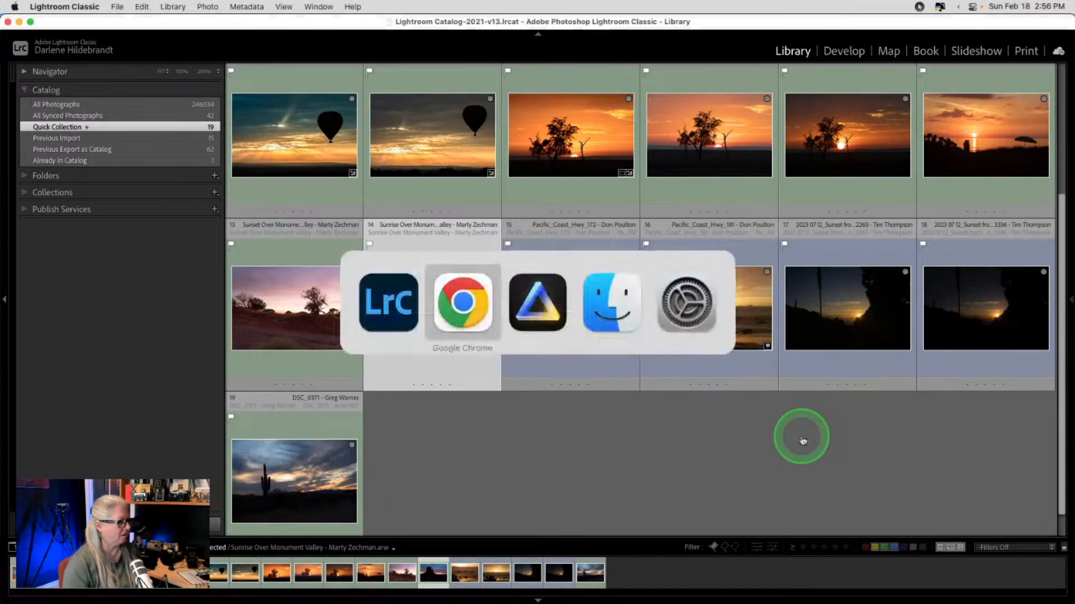
key(super+Tab)
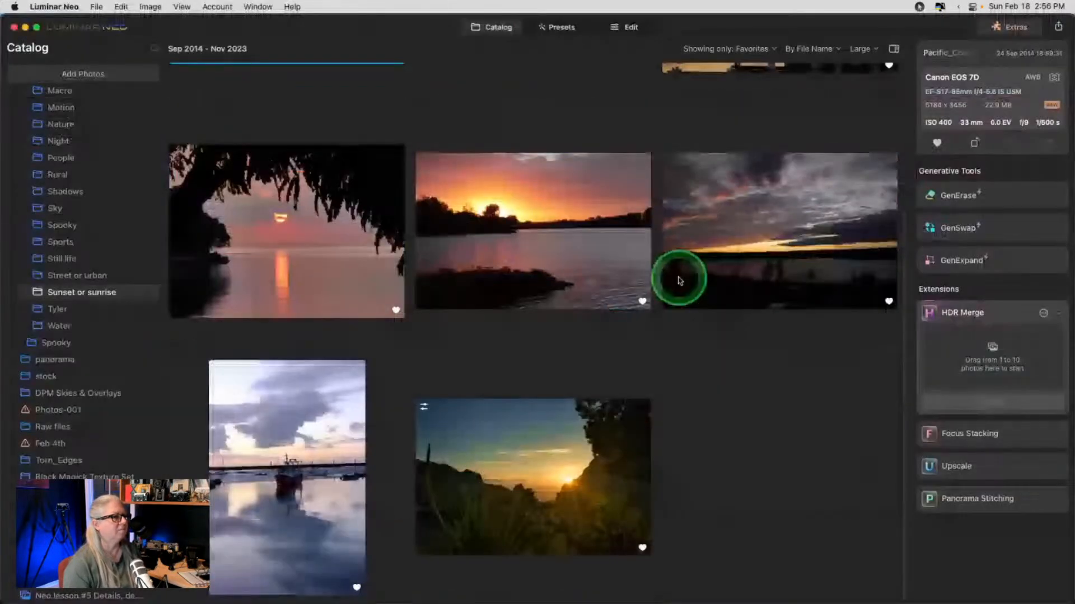
- Set the Sunset or sunrise folder's Showing filter to All Photos
scroll(679, 280, up, 5)
click(755, 49)
click(712, 68)
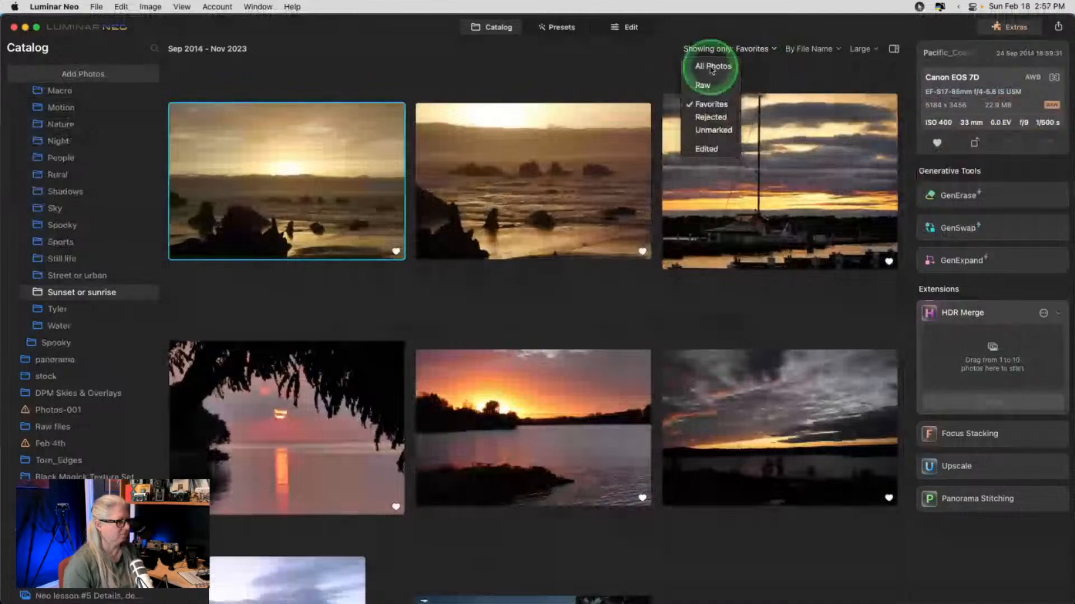
scroll(690, 214, down, 3)
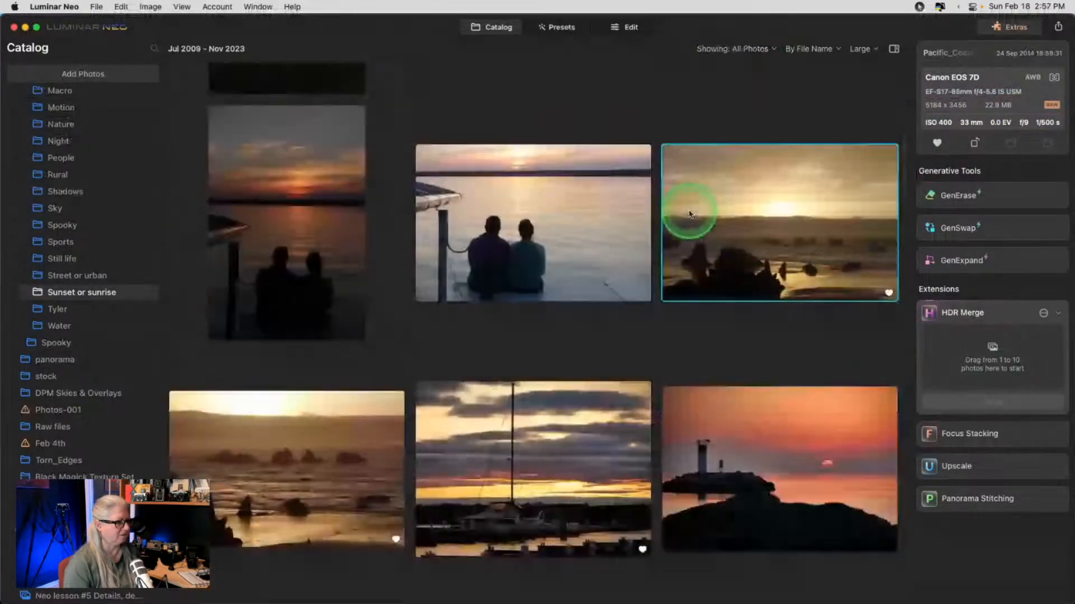
scroll(690, 215, up, 15)
- Open the Monument Valley silhouette in Edit, then return to the Catalog
double_click(687, 379)
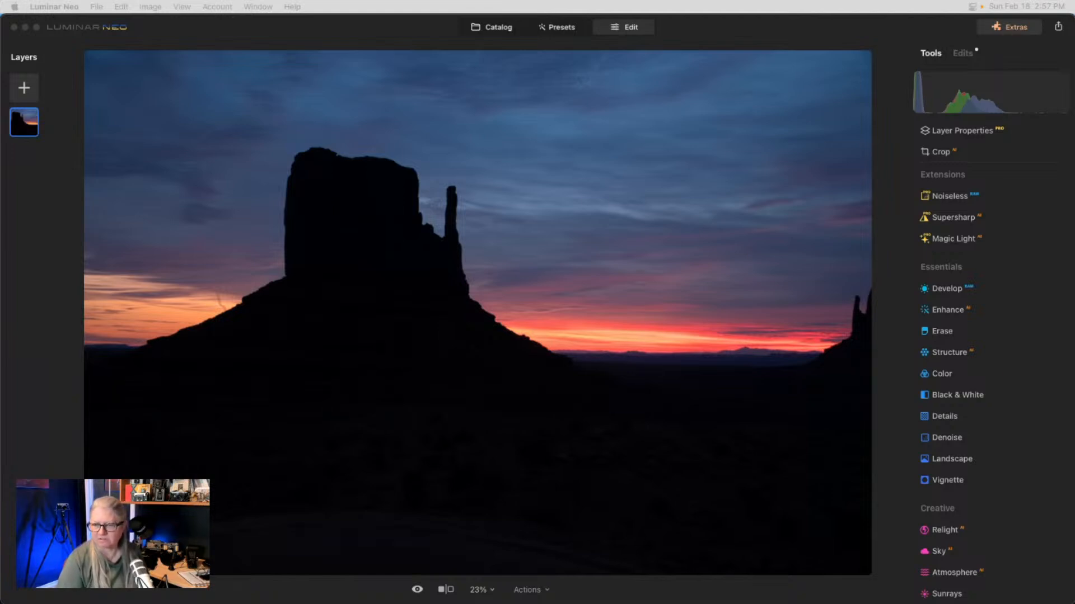
click(878, 41)
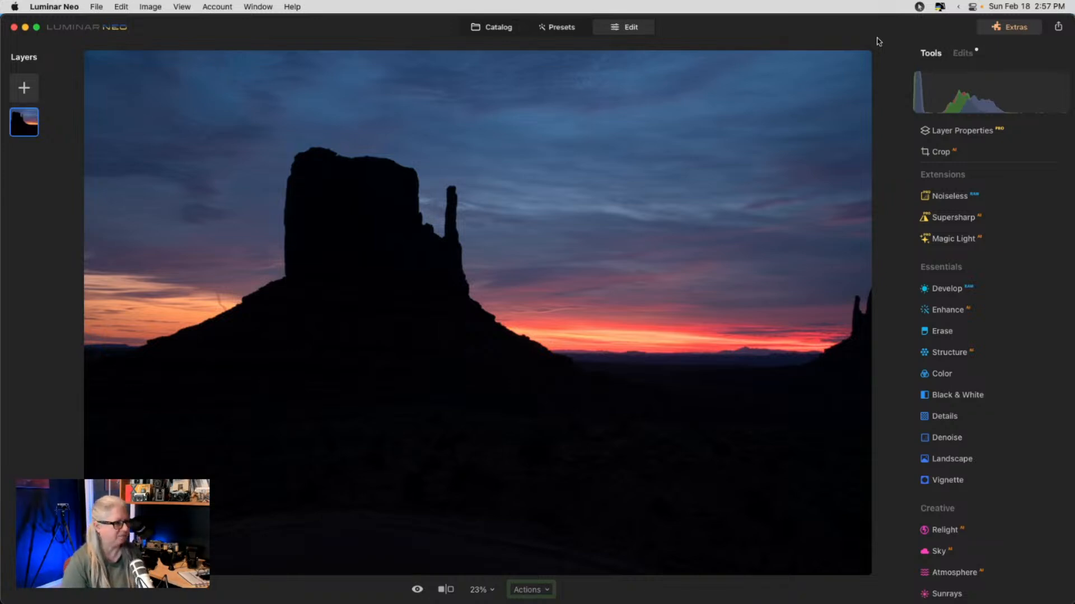
click(837, 36)
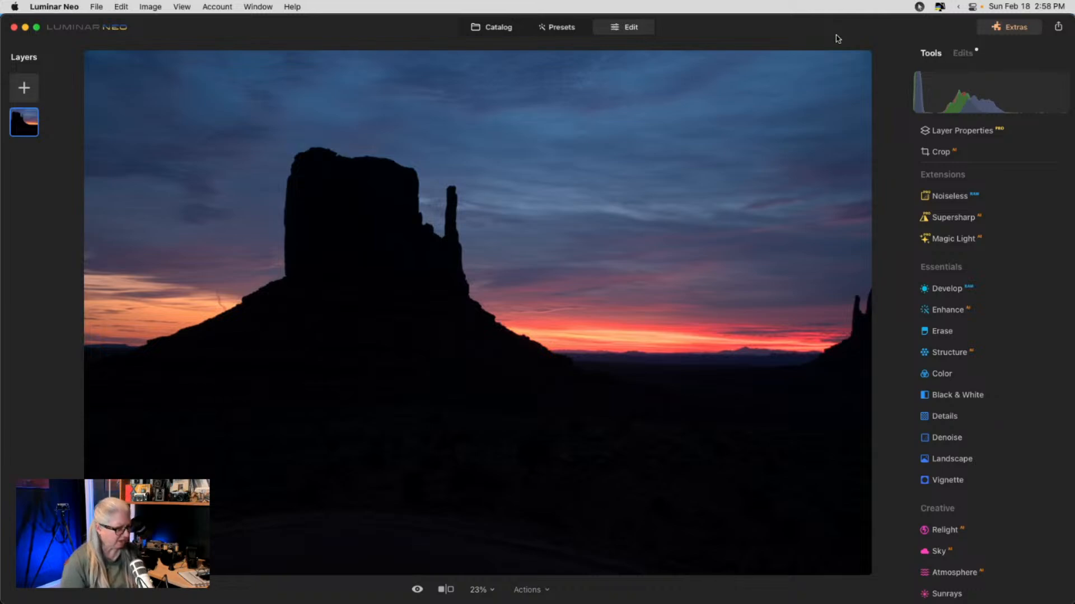
click(497, 27)
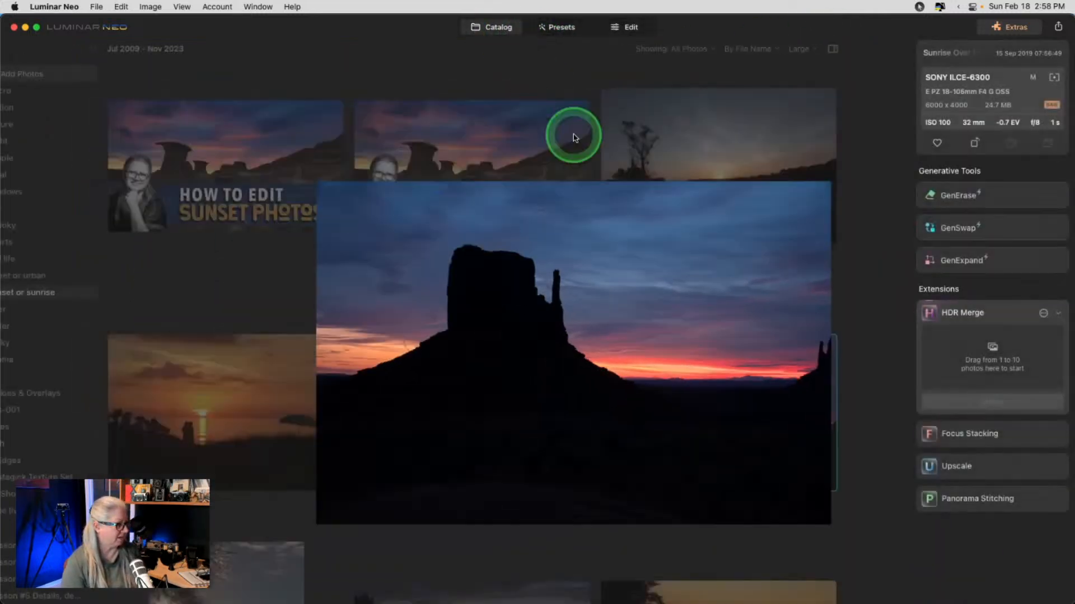
- Scroll to the Monument Valley silhouette and mark it as a favourite with P
scroll(629, 256, down, 5)
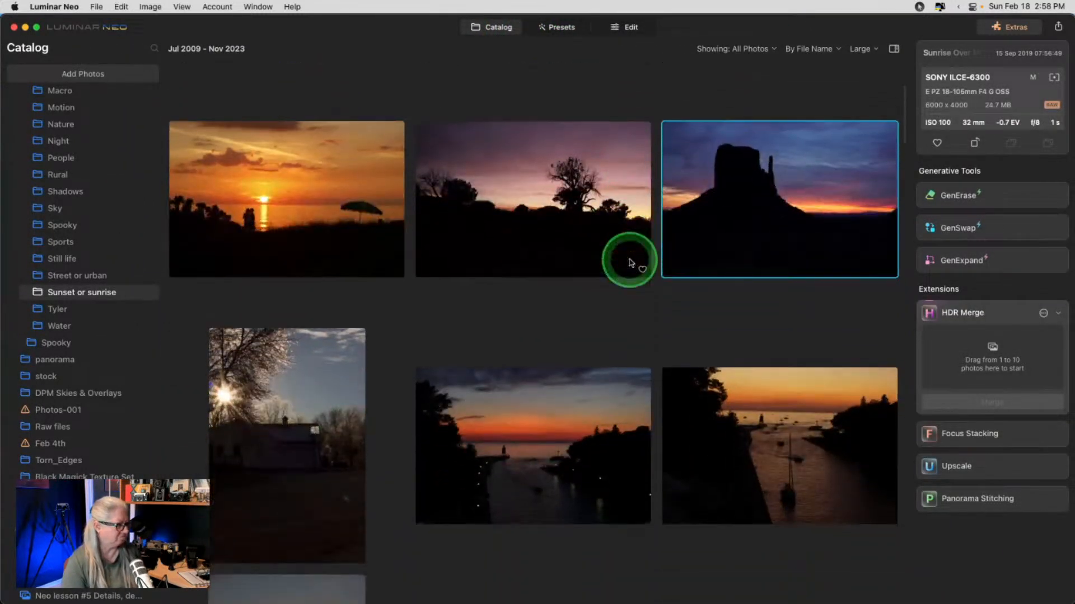
scroll(631, 263, down, 5)
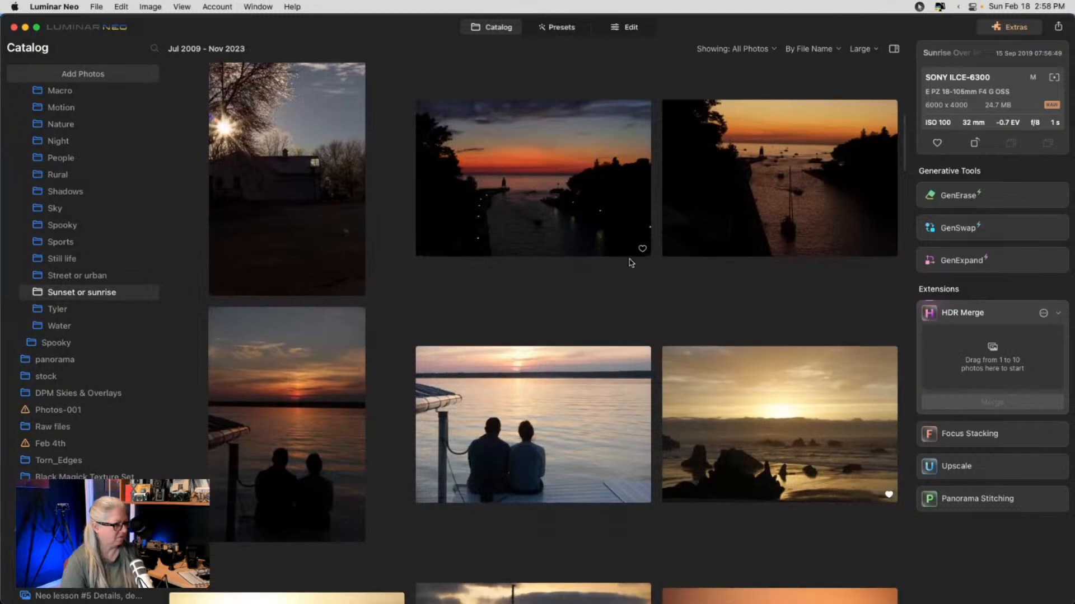
scroll(631, 263, down, 3)
scroll(630, 263, down, 6)
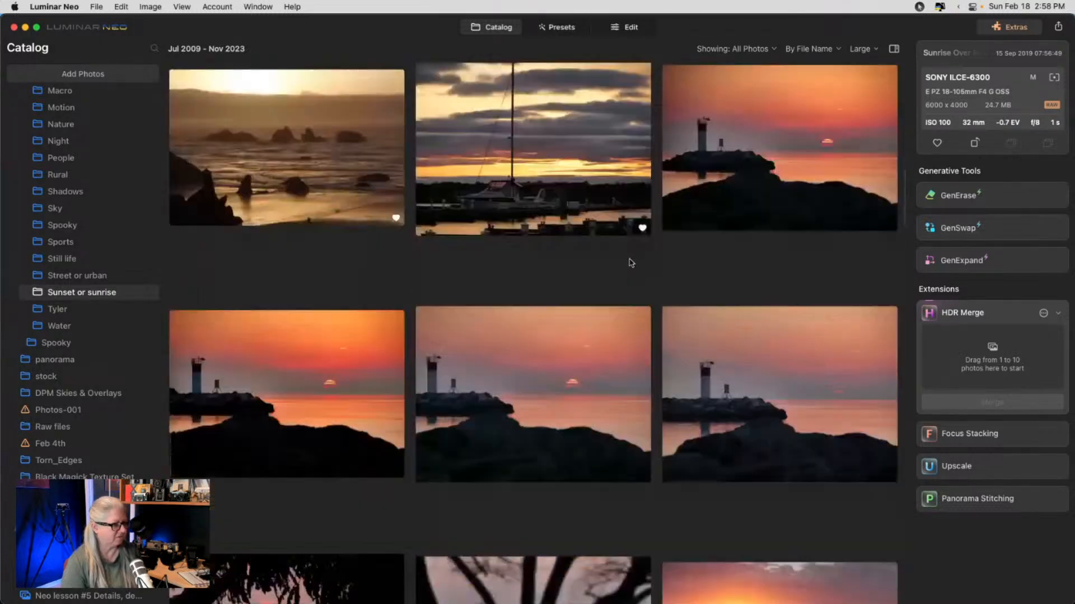
scroll(631, 263, down, 10)
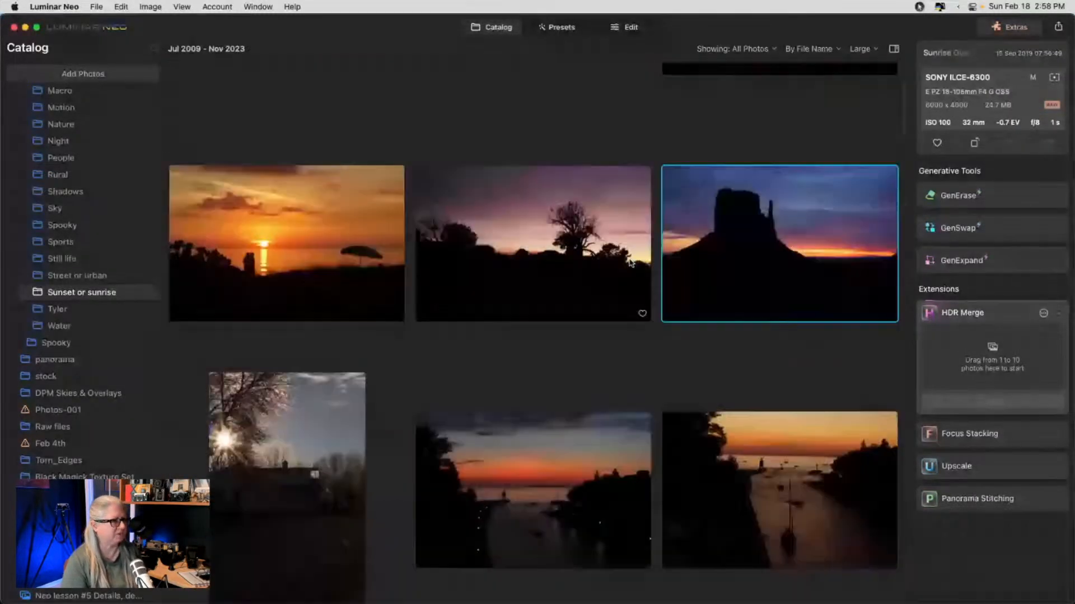
scroll(631, 262, up, 3)
key(p)
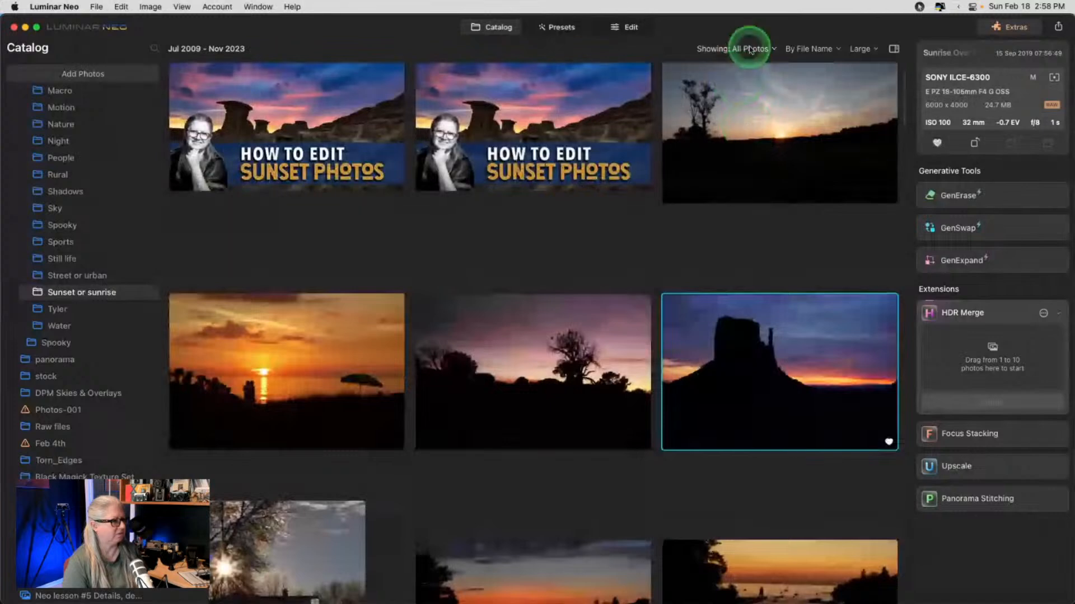
- Filter the catalog to Favorites and select the Monument Valley photo
click(747, 49)
click(725, 104)
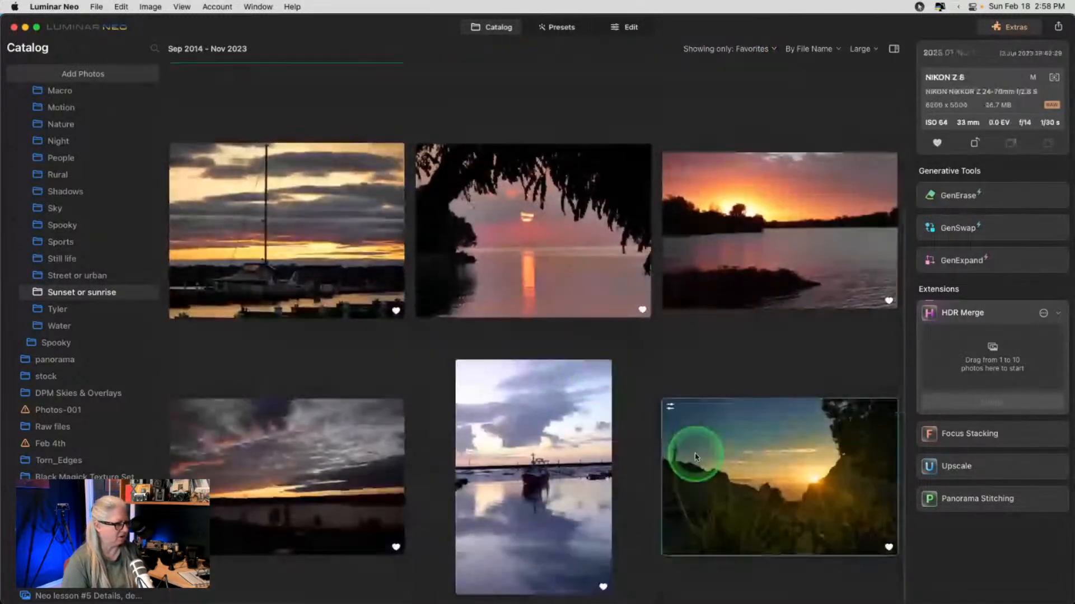
click(694, 453)
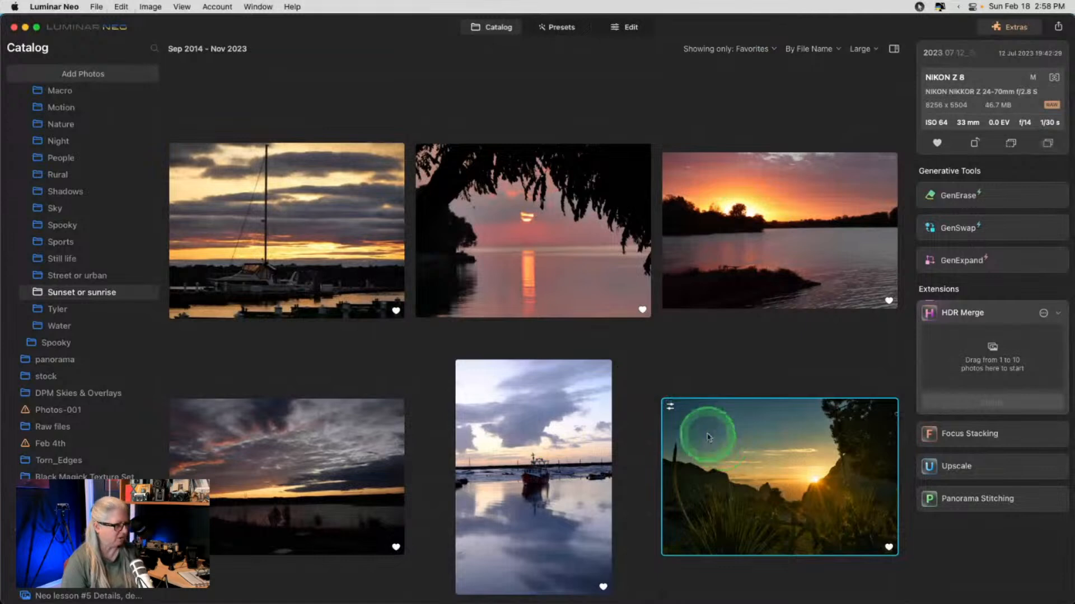
scroll(551, 335, up, 3)
scroll(551, 334, up, 2)
click(337, 220)
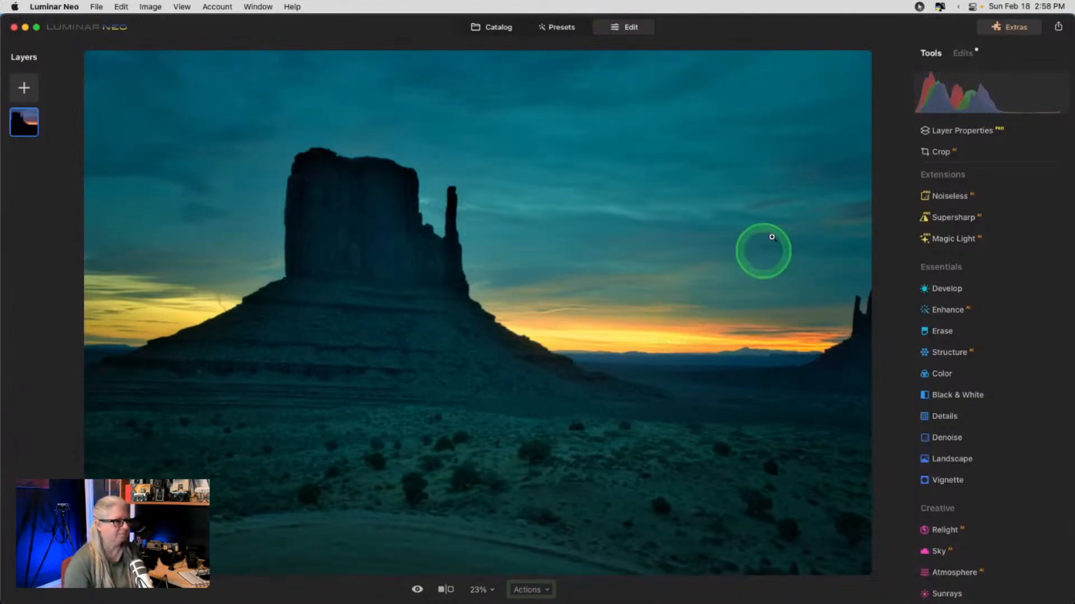
- In the applied Develop edits, lift Highlights from -100 to -36 and reset Exposure to 0.00
click(963, 53)
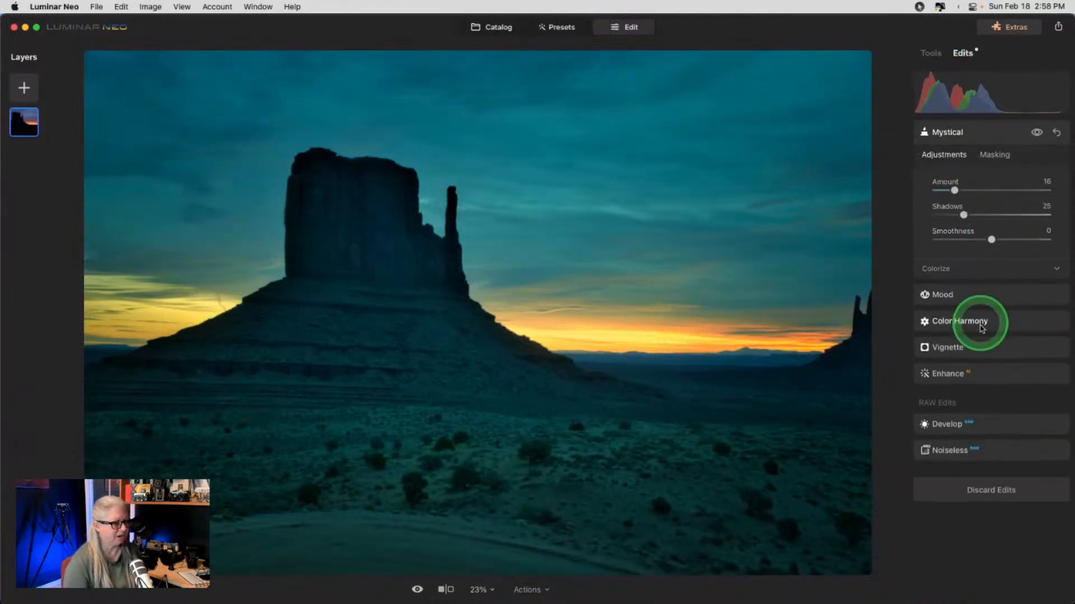
click(983, 425)
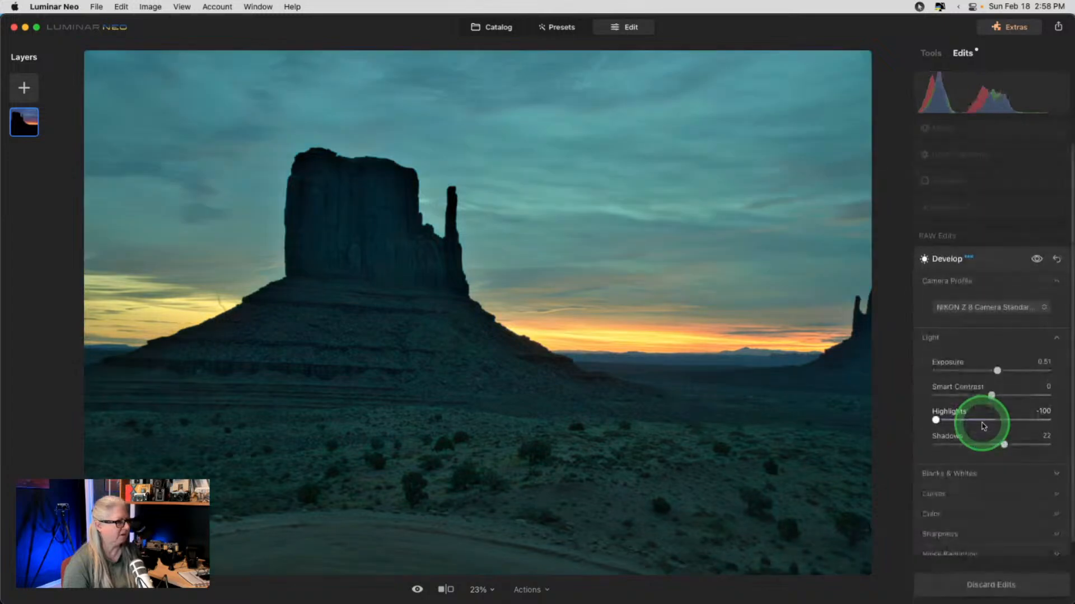
drag(936, 428, 970, 421)
click(997, 371)
double_click(997, 371)
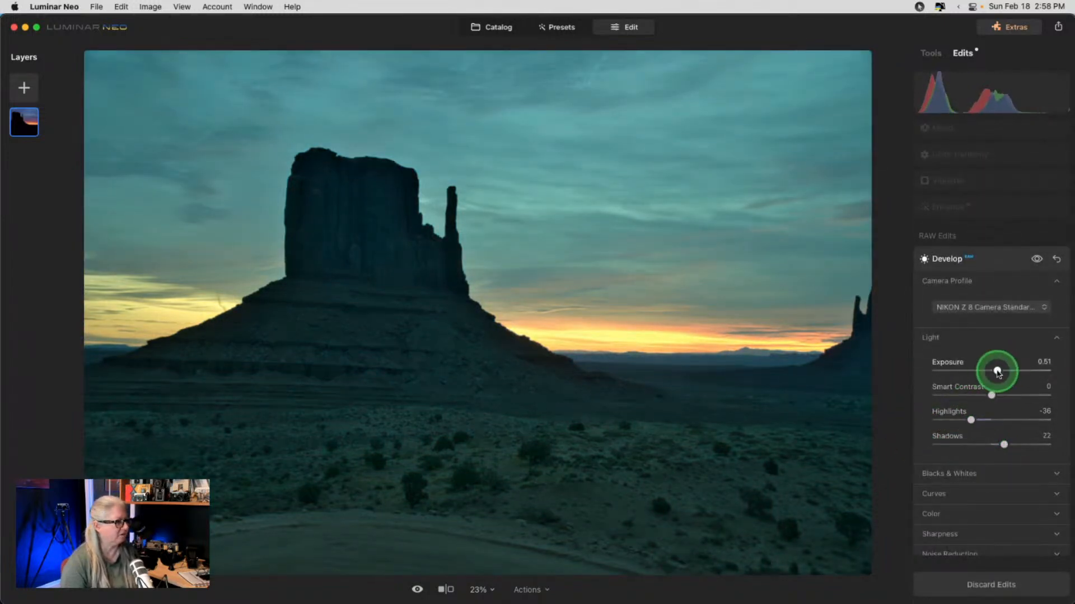
- Nudge a Curves setting and the Whites slider under Blacks & Whites
click(936, 494)
scroll(937, 494, down, 5)
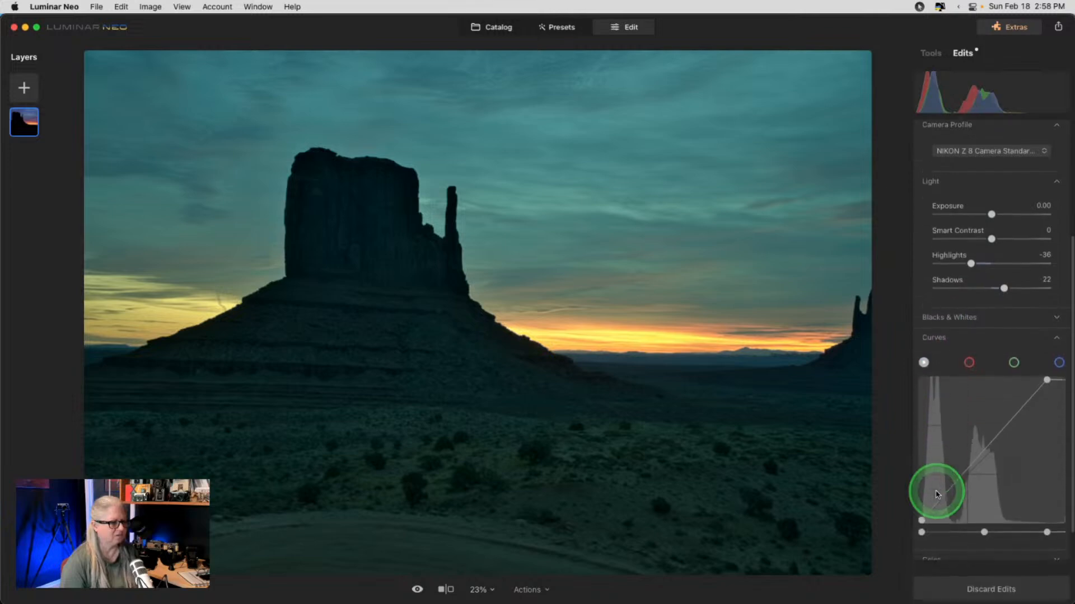
drag(1049, 336, 1065, 334)
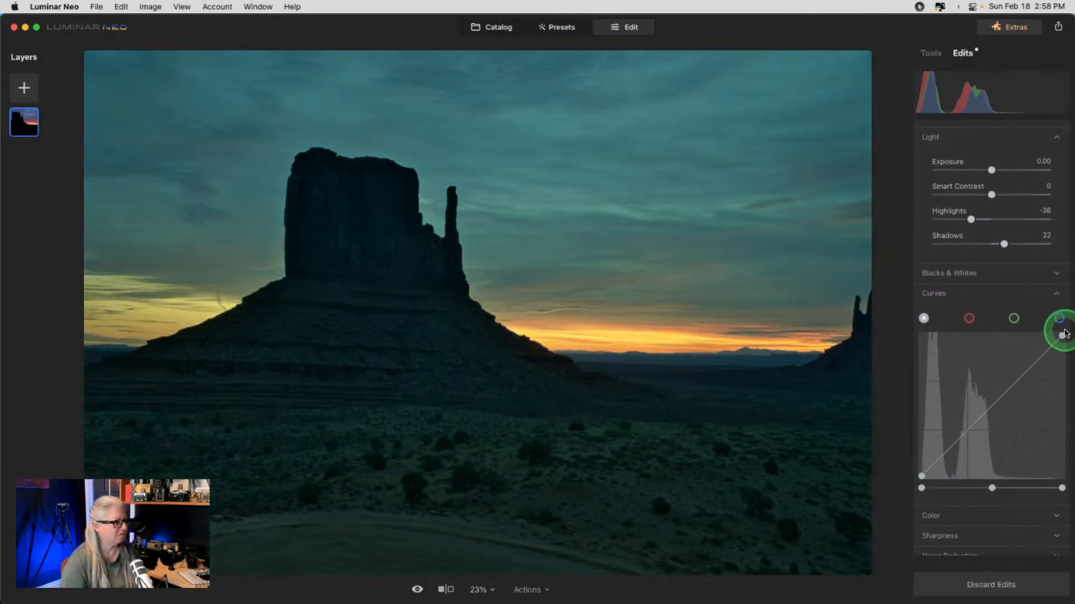
click(947, 276)
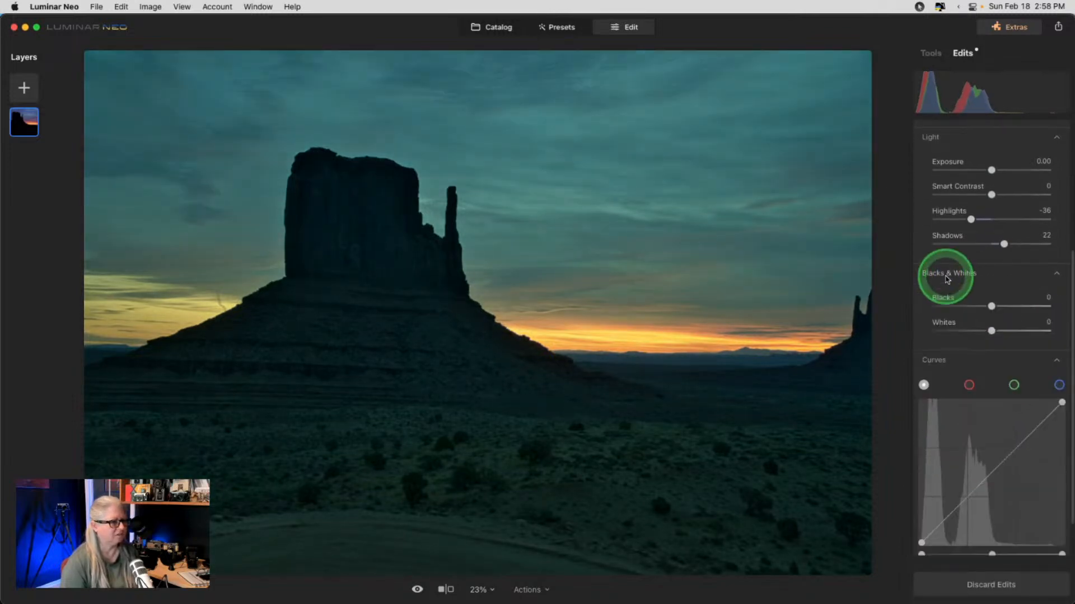
scroll(946, 279, up, 2)
scroll(946, 279, up, 3)
drag(982, 442, 1002, 442)
scroll(1002, 439, down, 5)
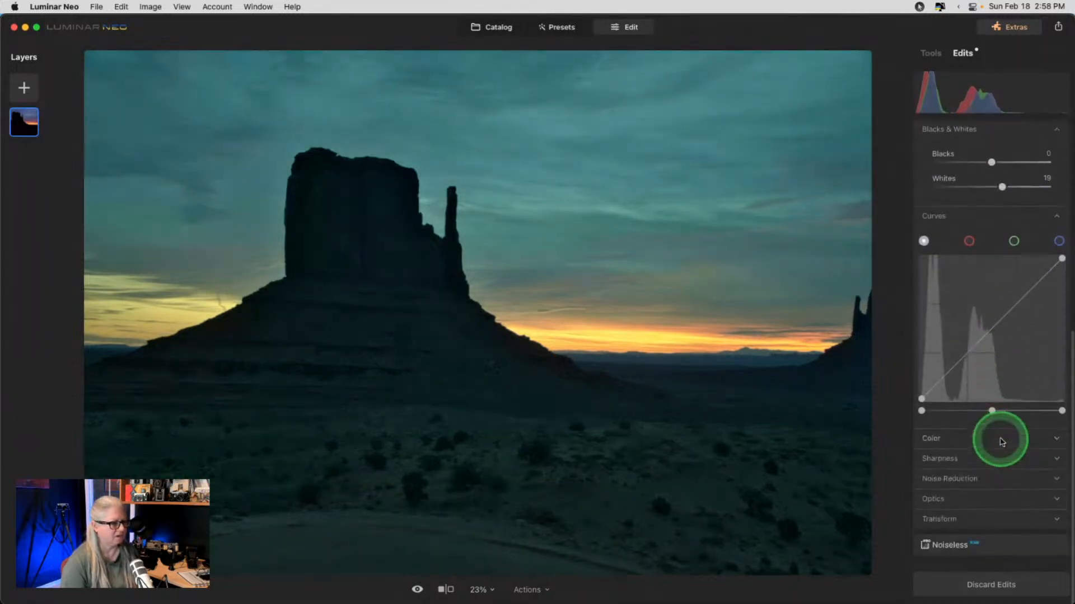
- Set white balance to As Shot, lower Temperature slightly, then discard all edits
click(925, 440)
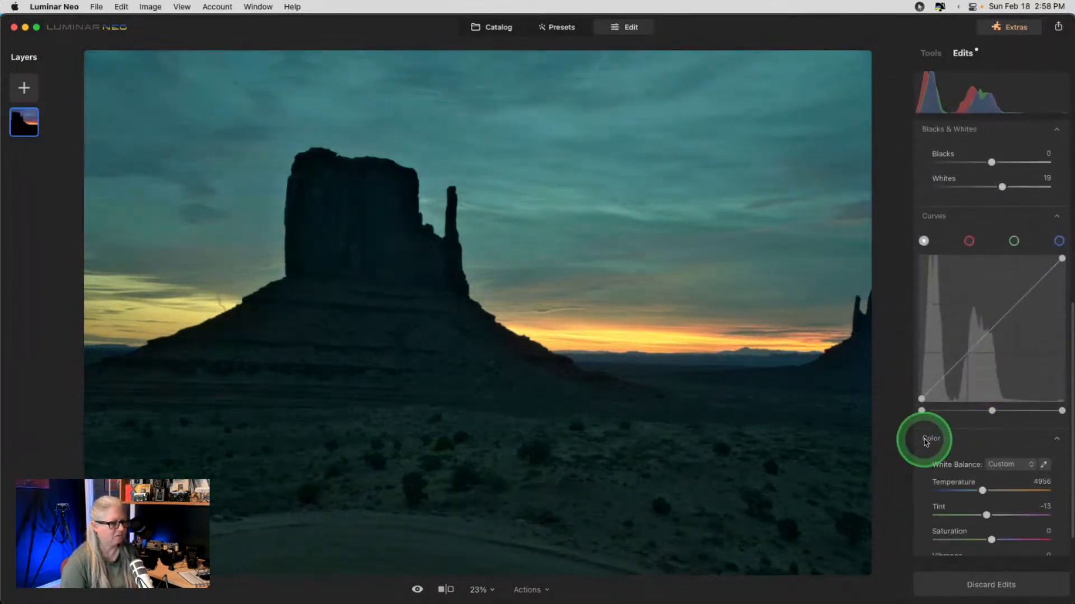
click(1012, 466)
click(1002, 481)
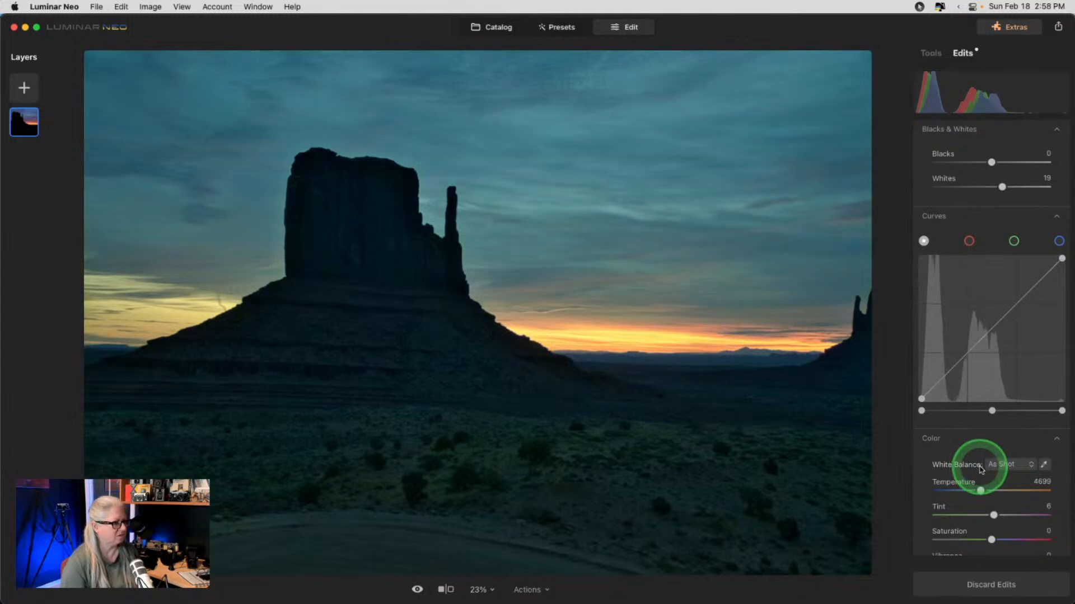
click(980, 491)
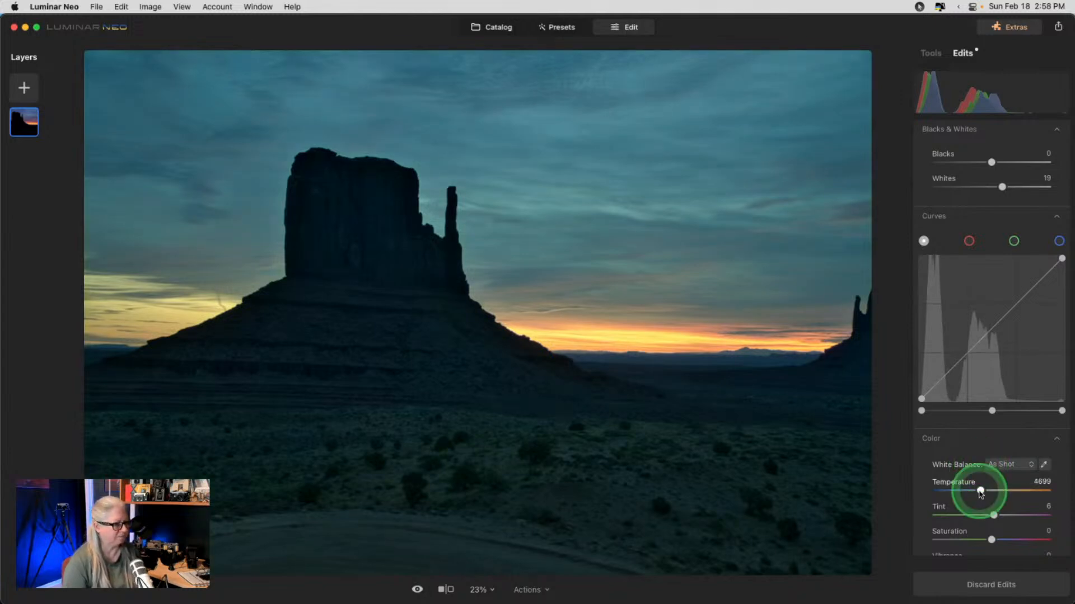
drag(980, 491, 976, 491)
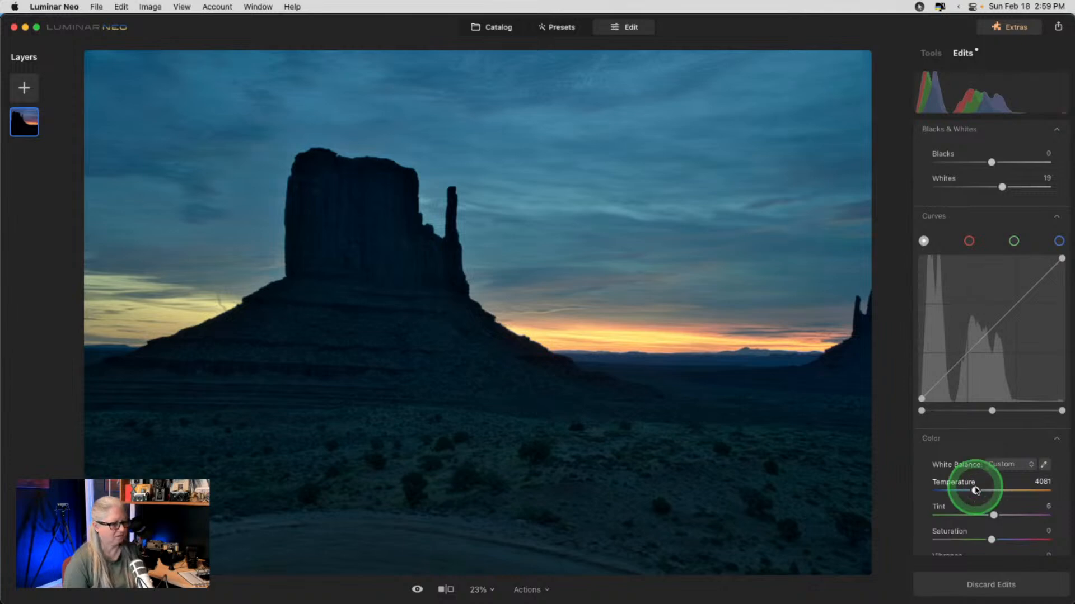
click(982, 583)
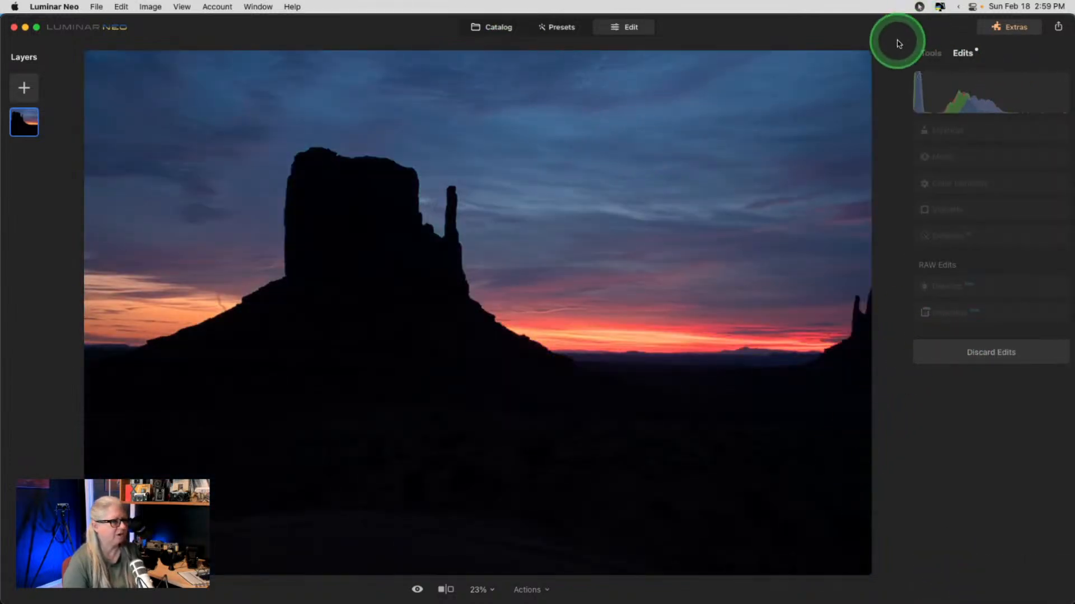
- Switch the Develop camera profile to Camera Portrait, checking detail at 100%
click(934, 56)
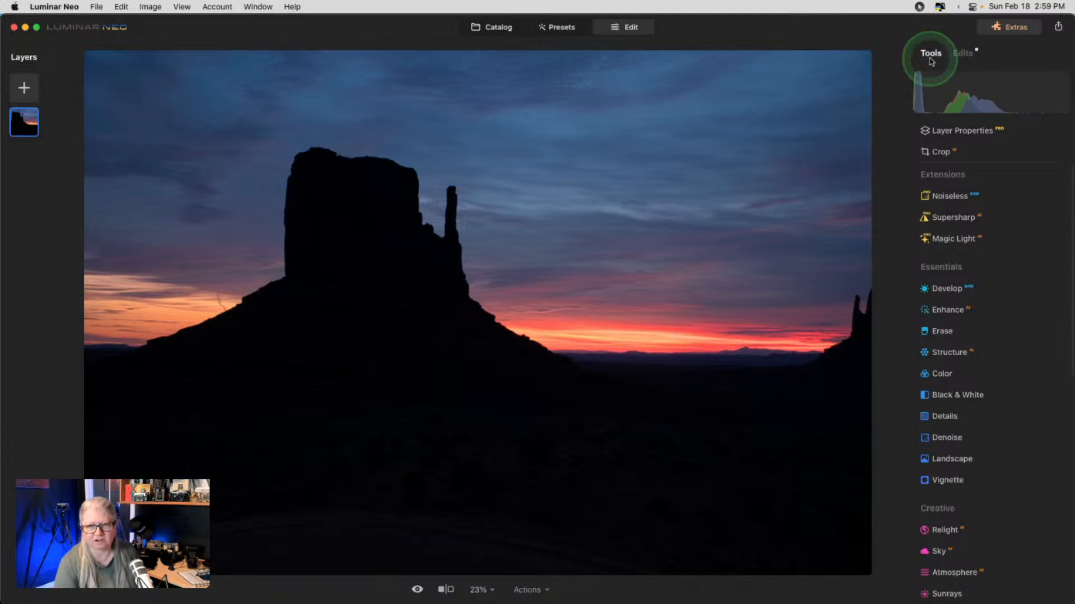
click(946, 289)
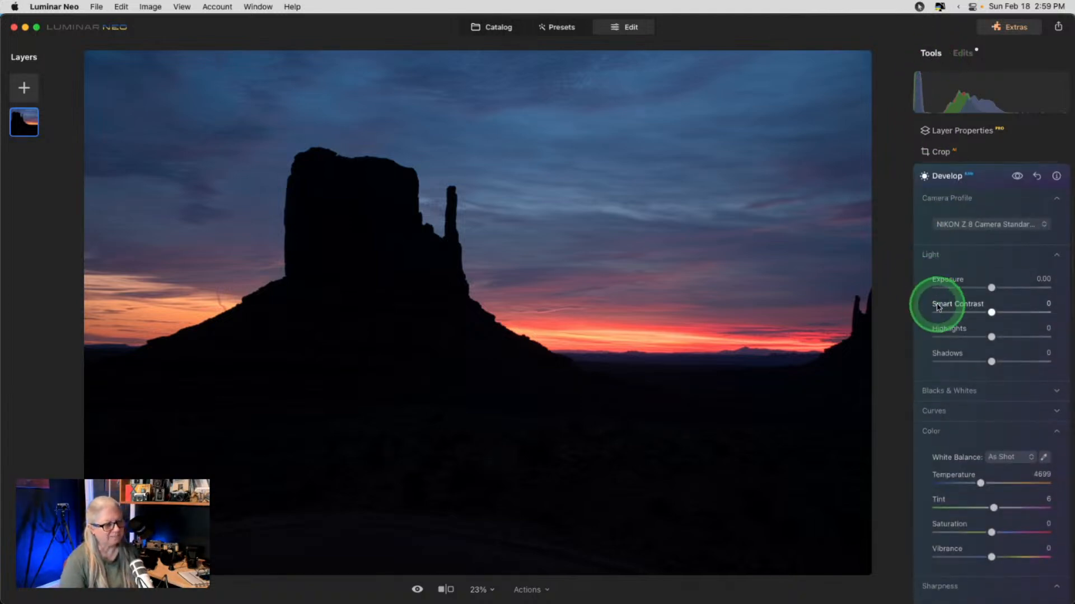
click(979, 225)
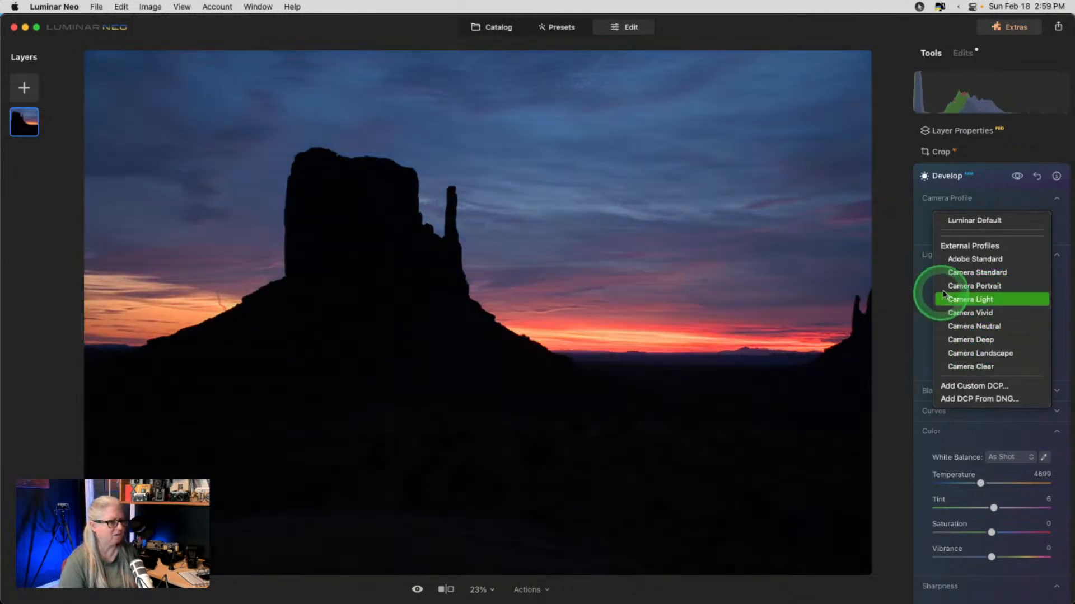
click(971, 287)
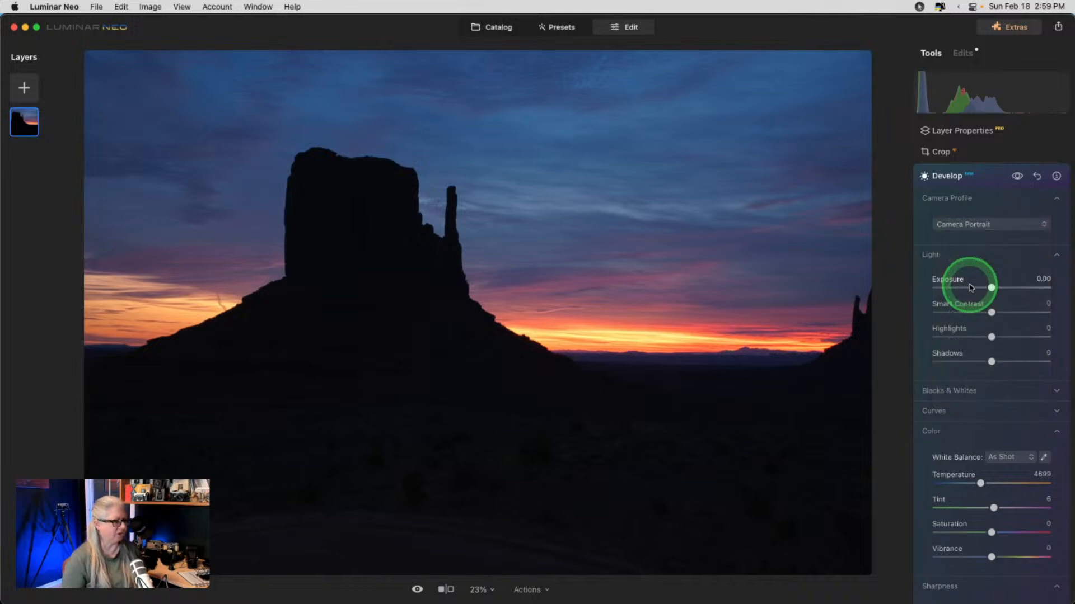
click(477, 447)
drag(484, 462, 320, 357)
click(319, 357)
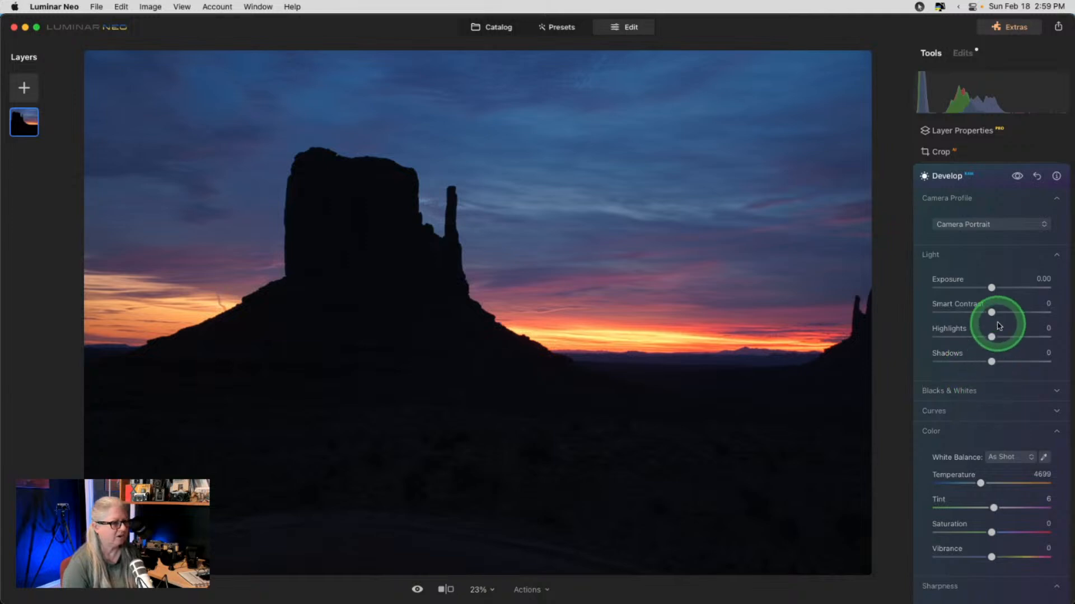
- Lift Shadows to 25 and pull the Curves white and black points slightly inward
mouse_move(990, 361)
mouse_down()
mouse_move(1017, 360)
mouse_move(990, 361)
mouse_move(1000, 361)
mouse_up()
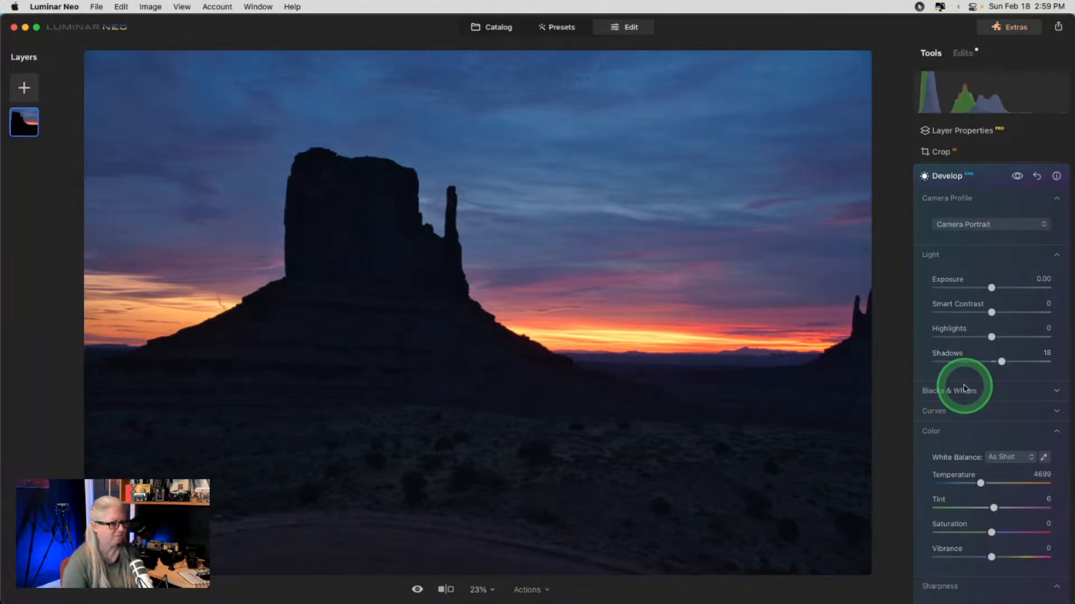
click(932, 431)
click(933, 413)
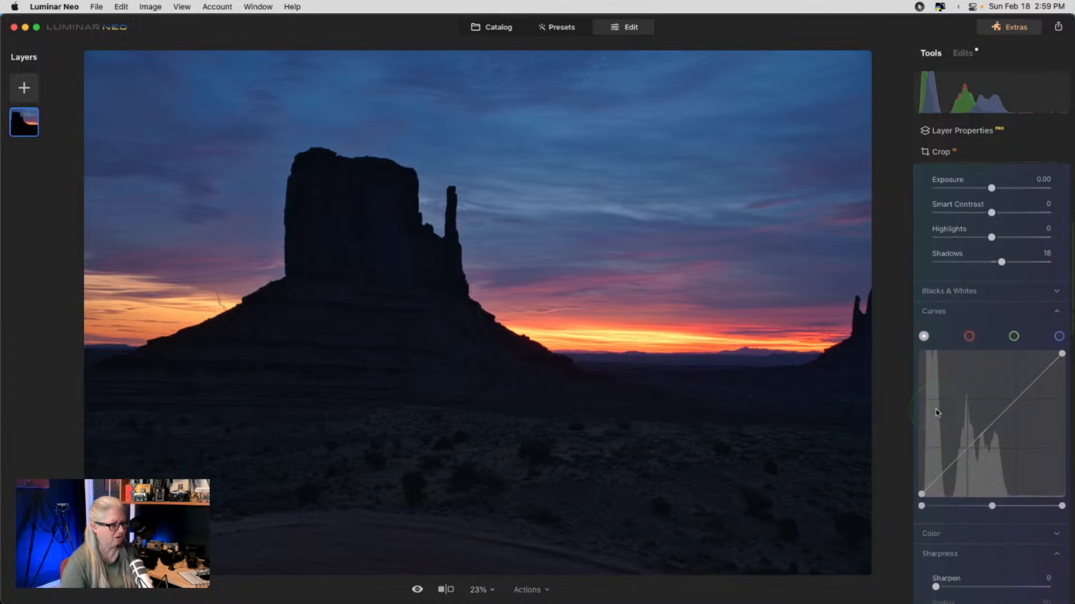
click(1020, 474)
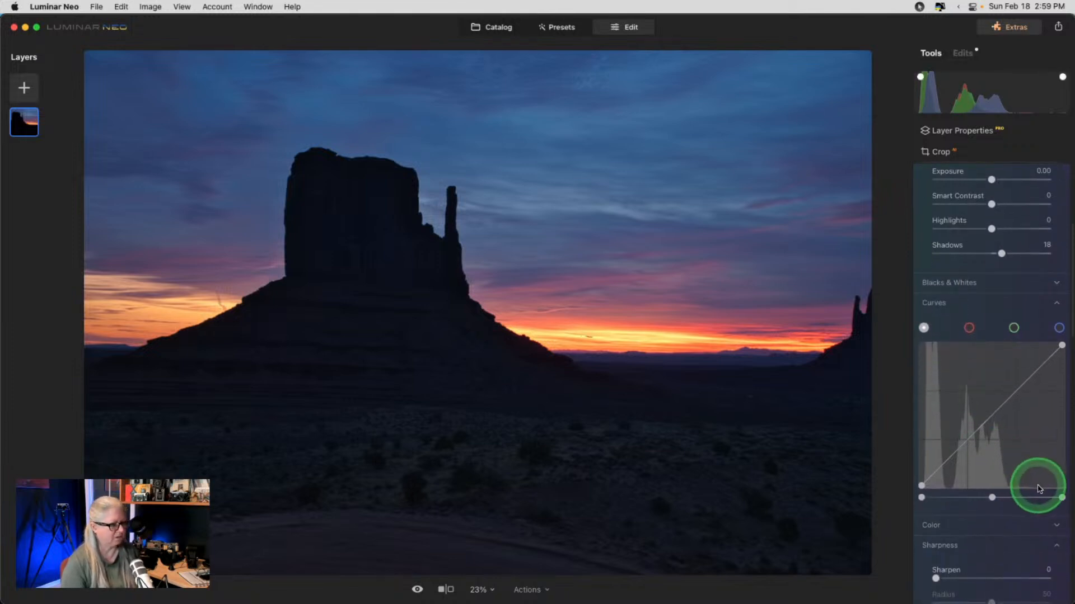
click(1062, 497)
drag(1062, 497, 1055, 498)
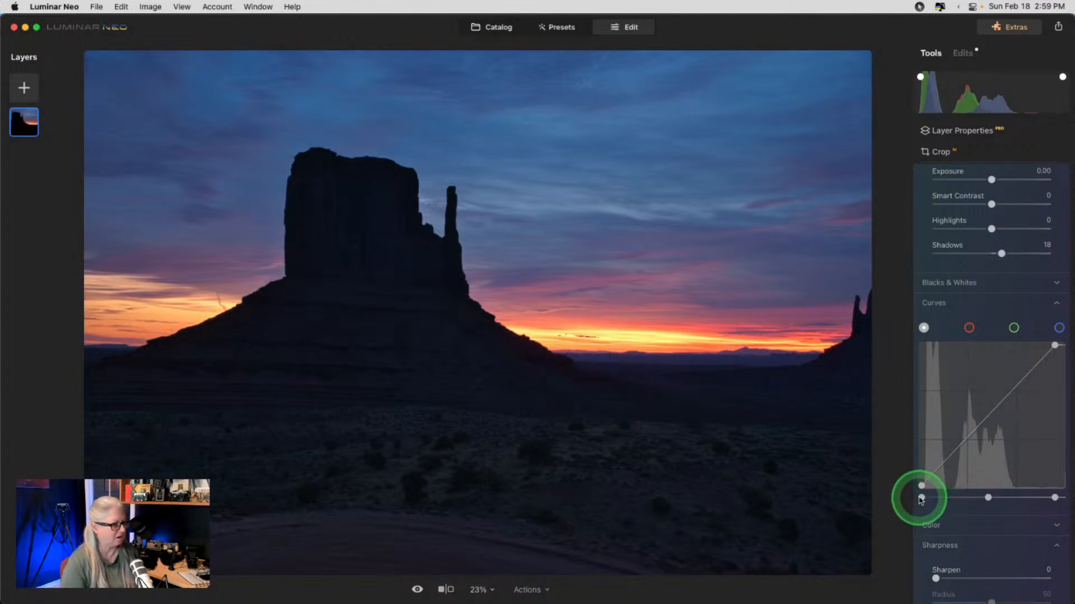
drag(921, 497, 927, 499)
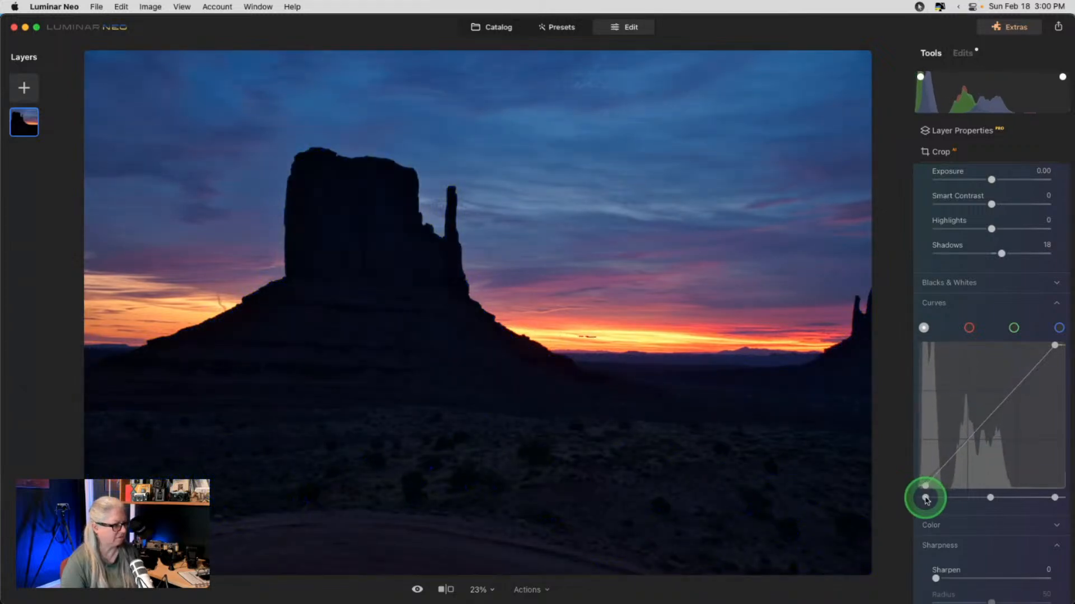
drag(1001, 253, 1006, 253)
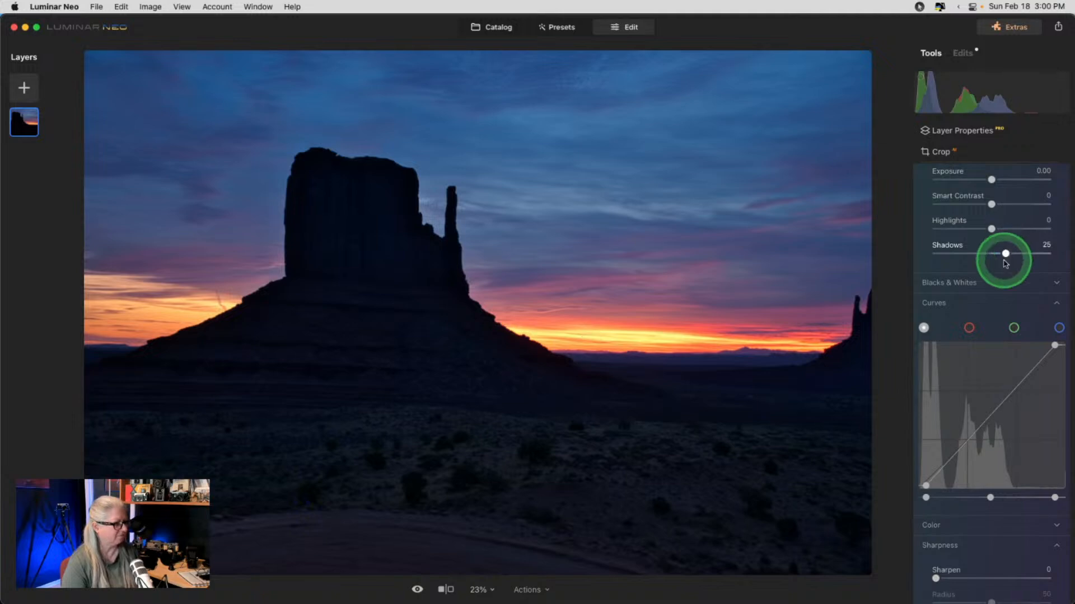
scroll(973, 352, up, 3)
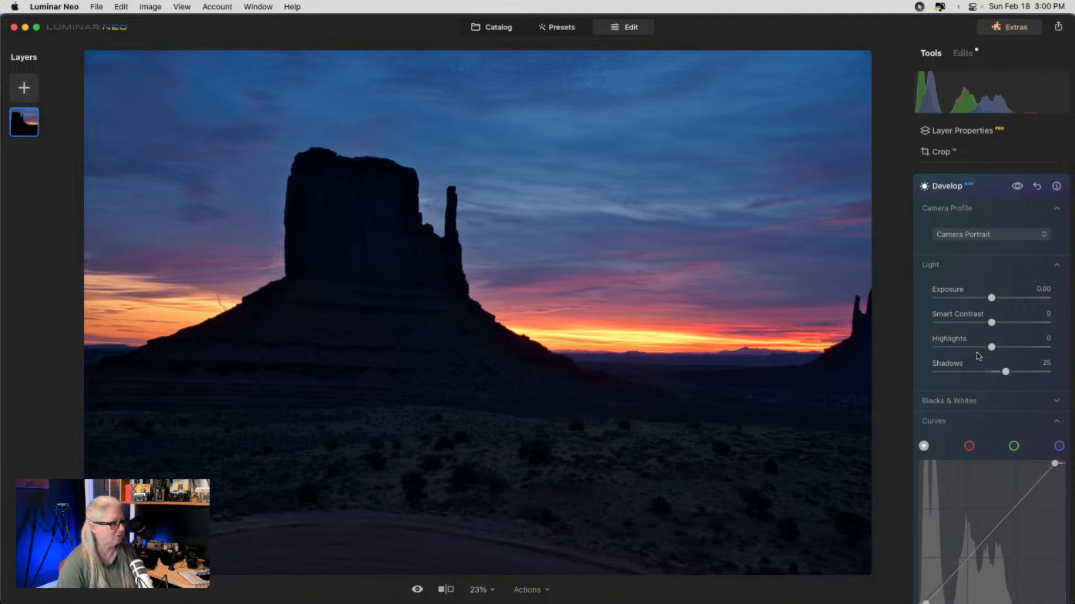
- Turn on Auto Fix Chromatic Aberrations after comparing it on and off at 200%
click(921, 423)
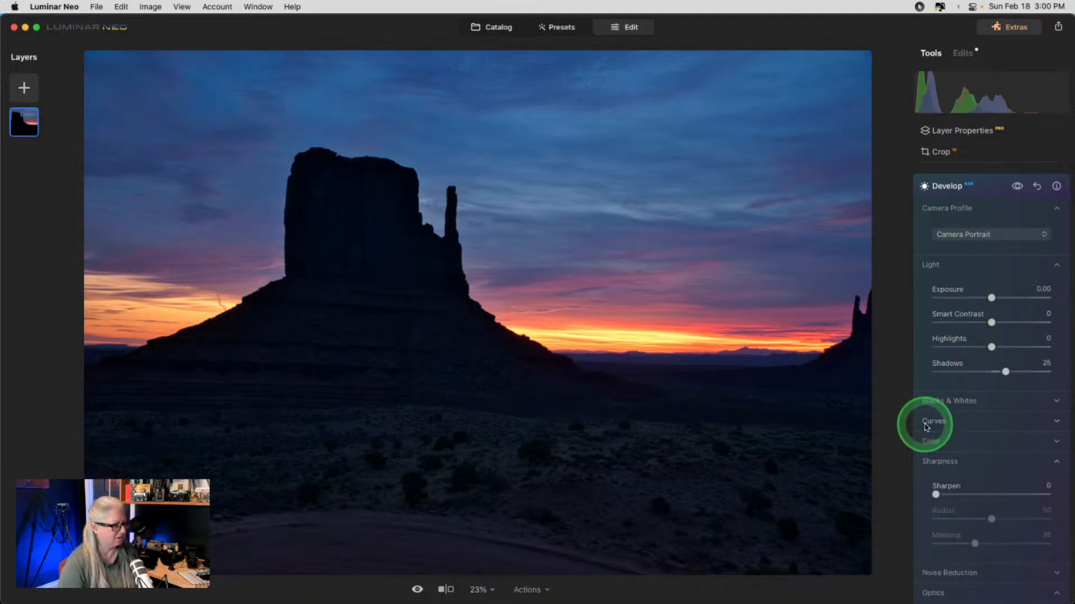
scroll(924, 427, down, 3)
scroll(928, 429, down, 2)
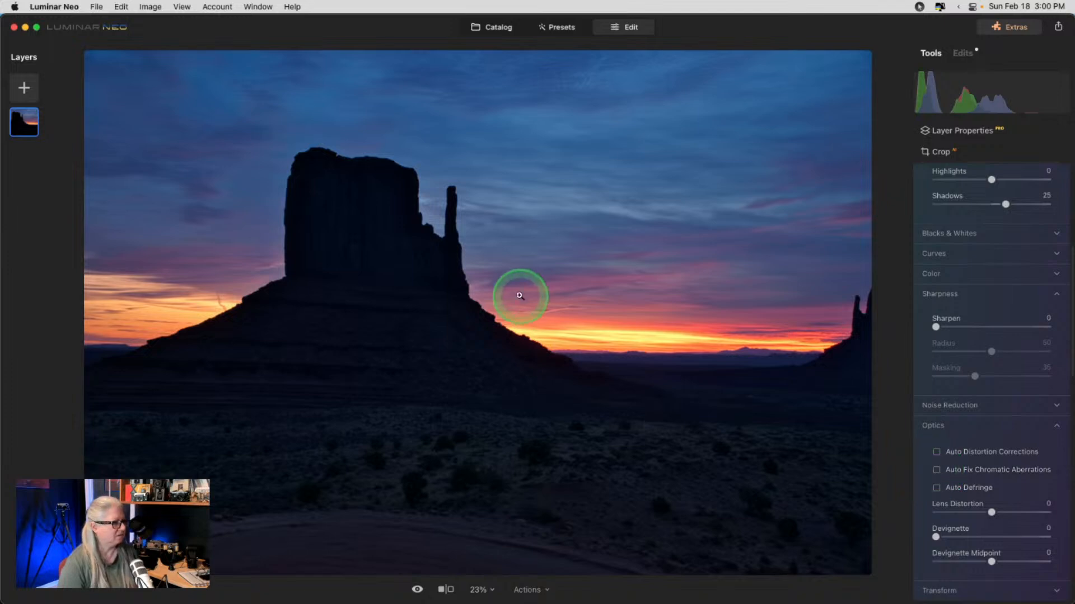
click(839, 319)
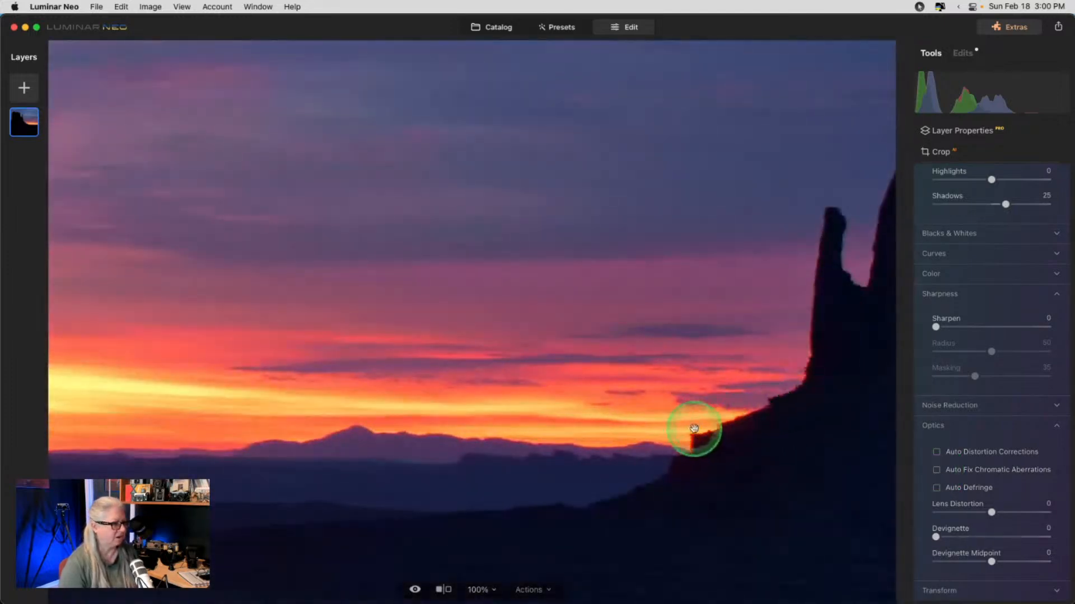
click(936, 471)
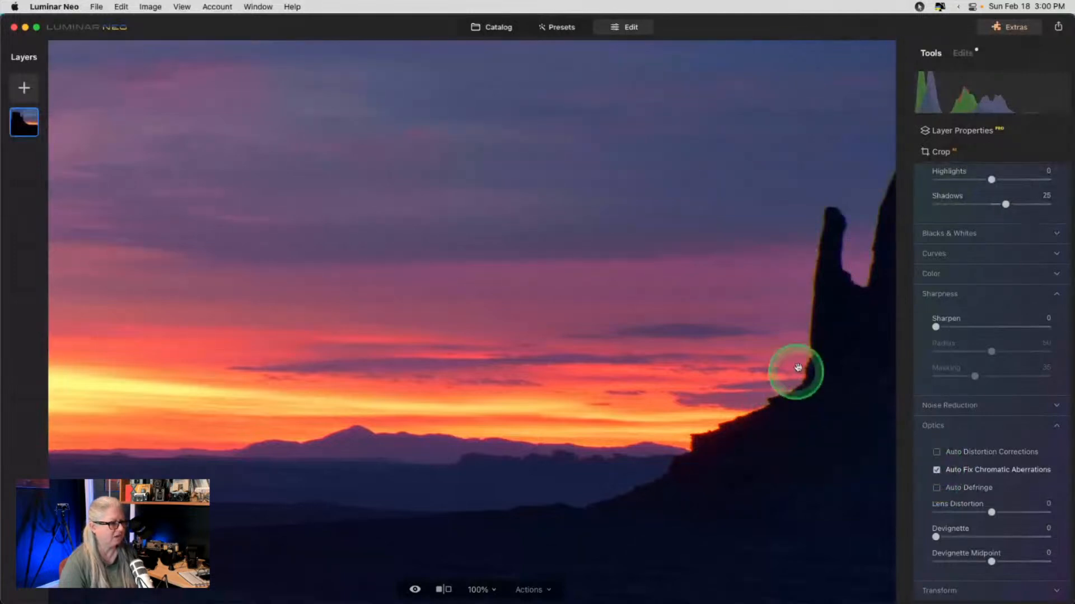
click(936, 470)
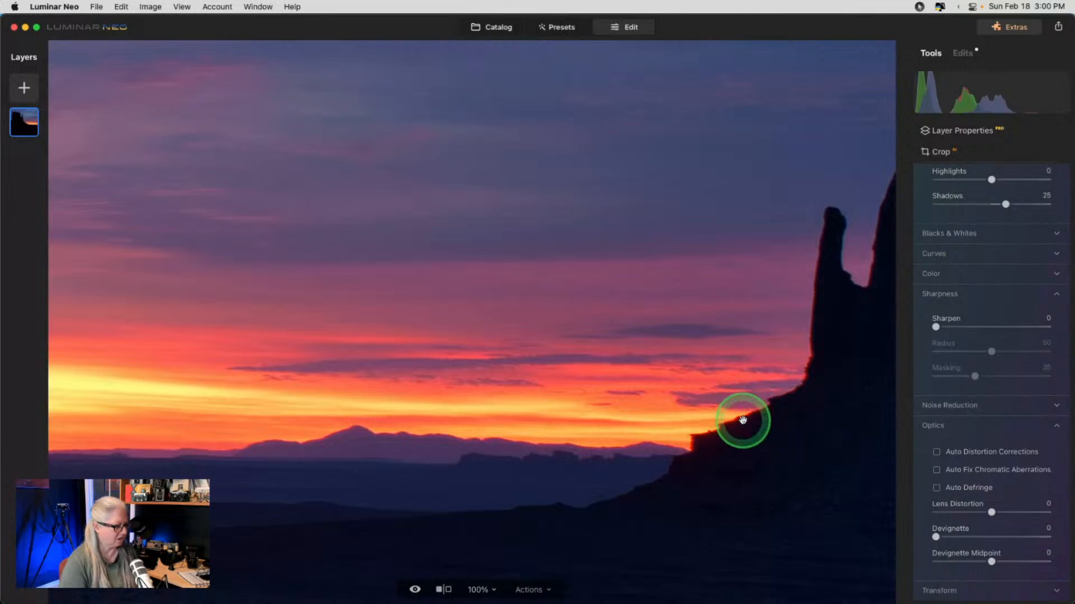
key(super+equal)
scroll(742, 420, right, 7)
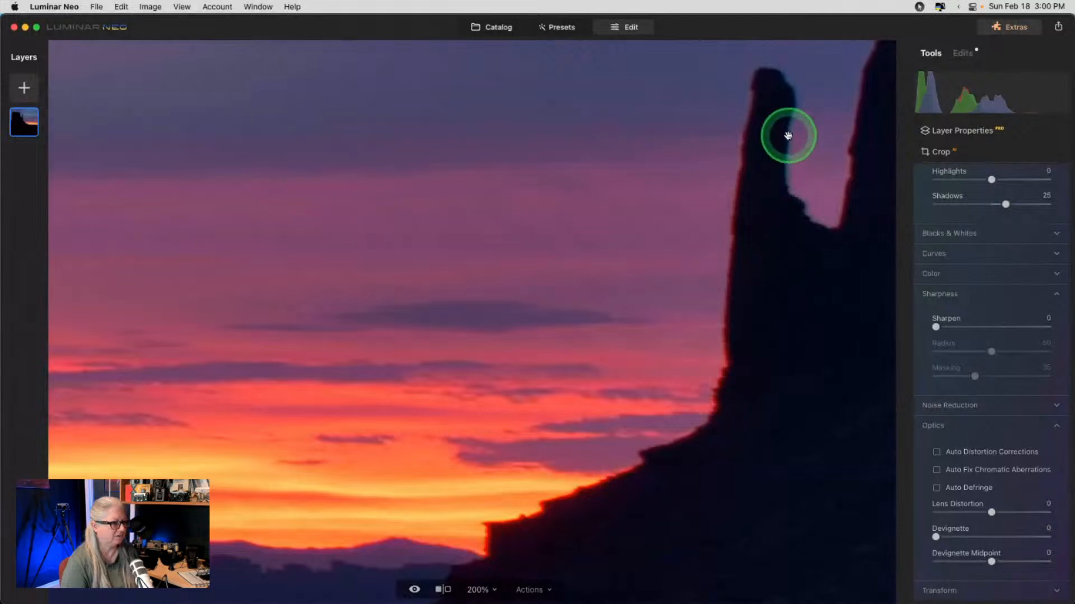
click(937, 471)
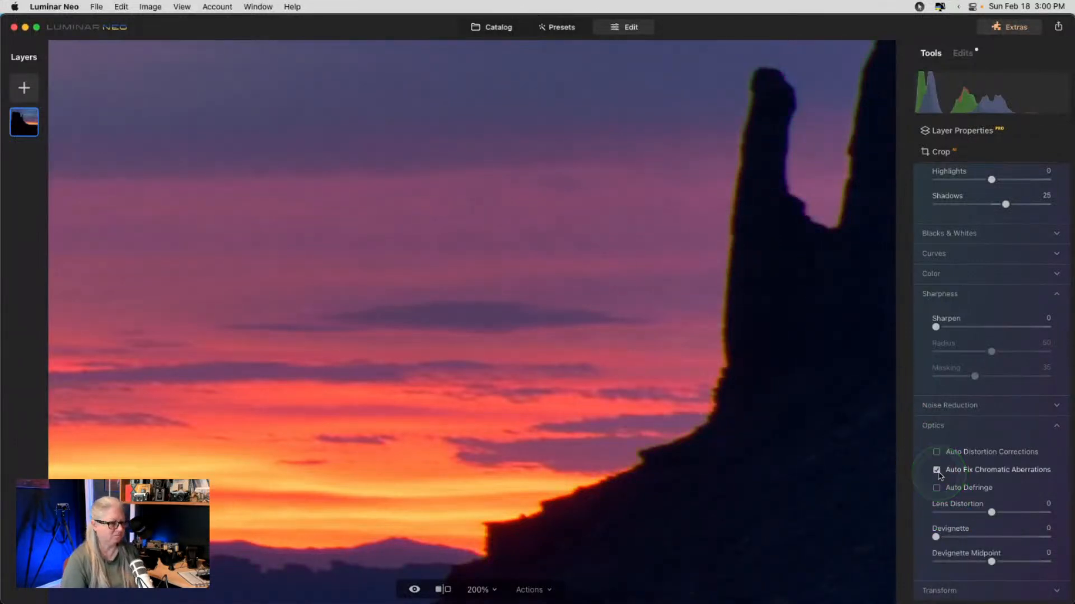
- Try Auto Defringe and Auto Distortion Corrections, leaving both off
click(937, 488)
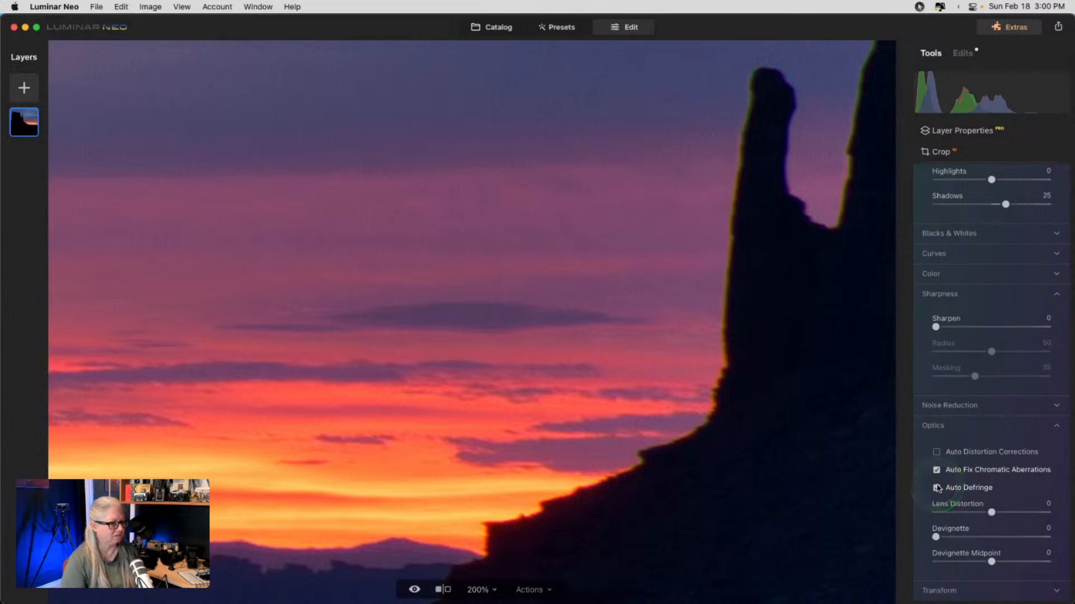
click(937, 488)
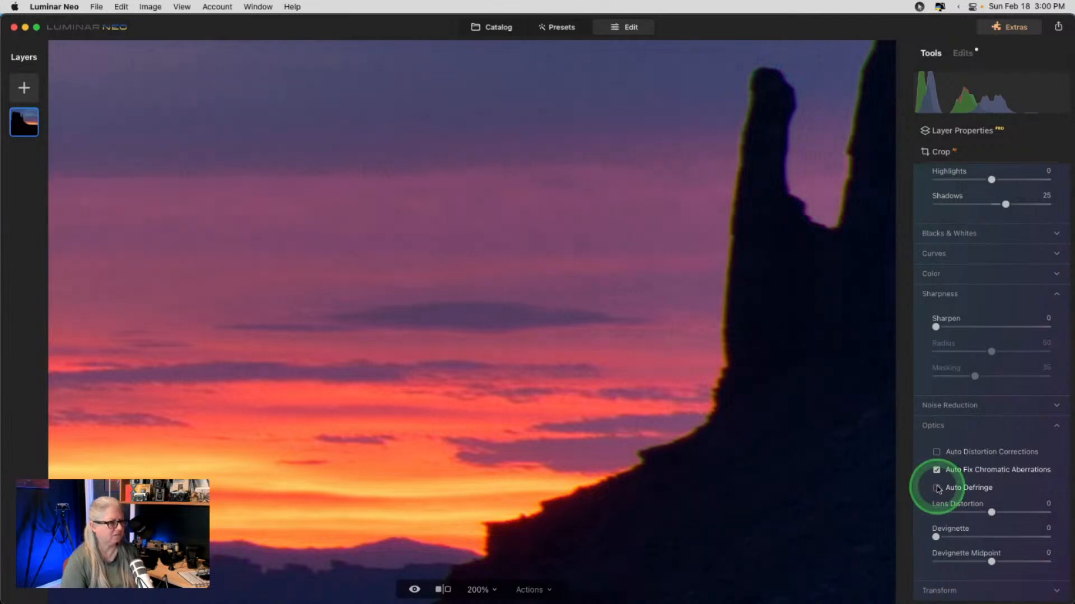
click(763, 446)
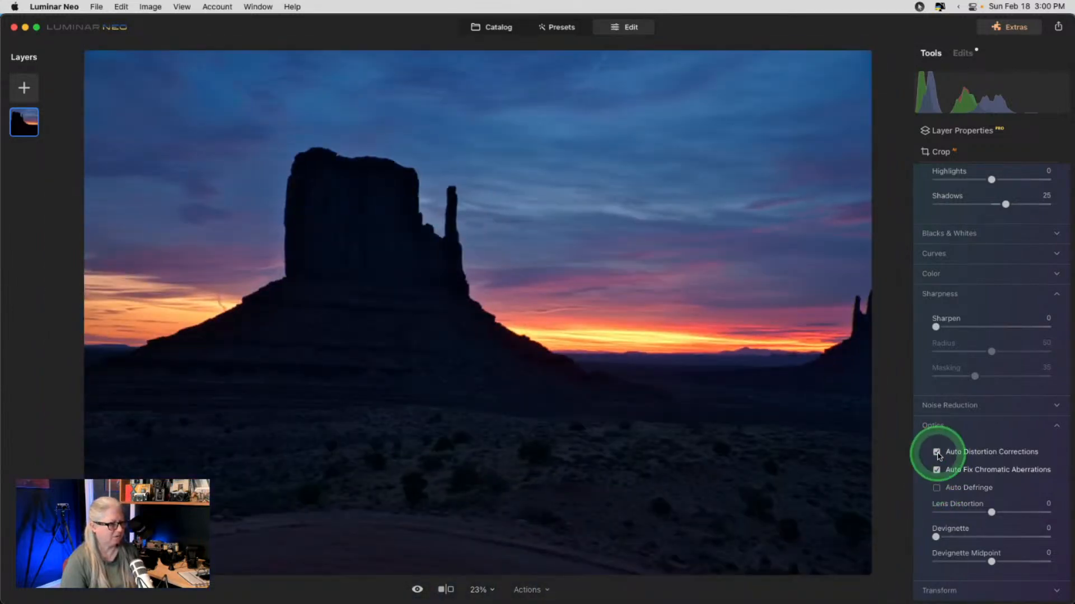
click(938, 453)
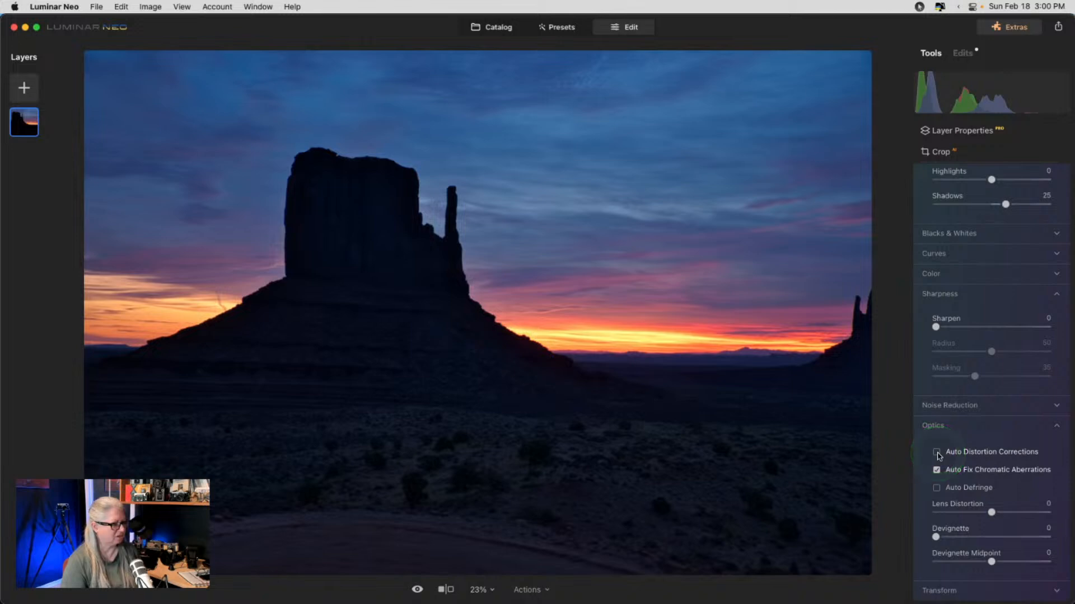
click(938, 453)
click(937, 453)
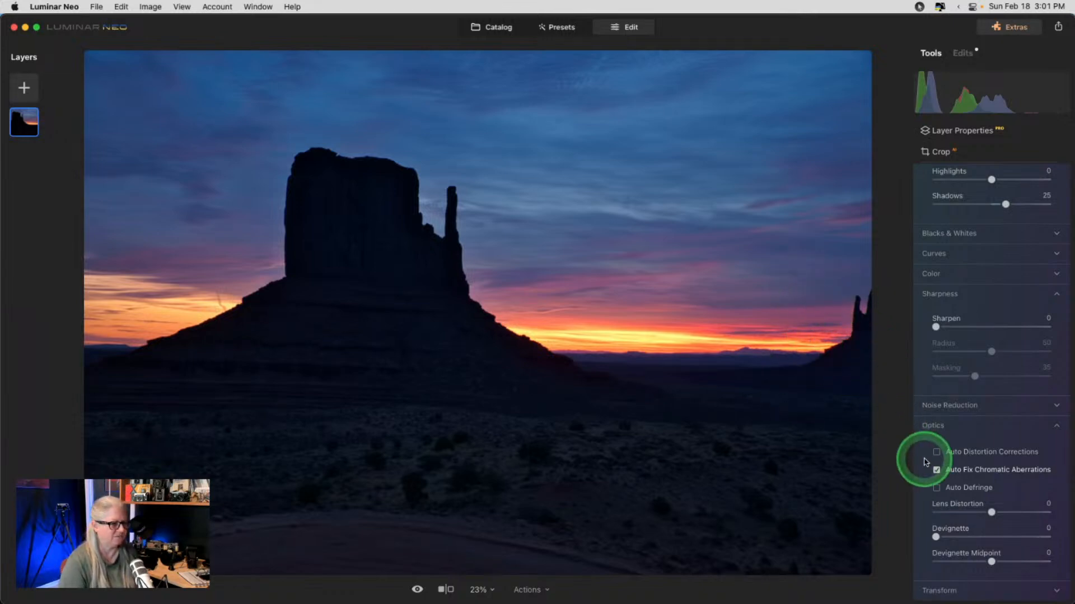
click(942, 434)
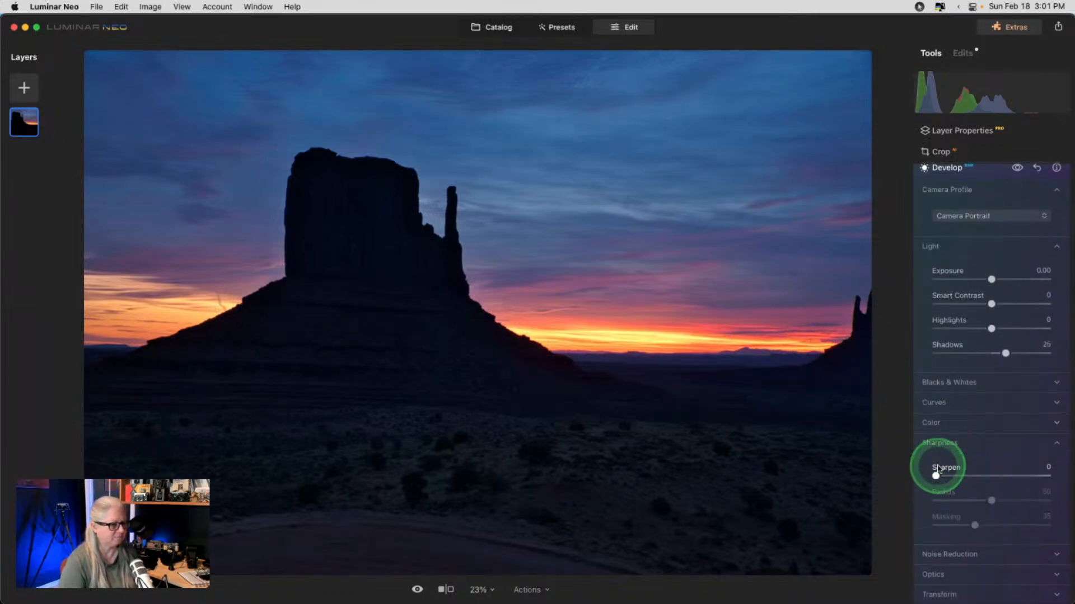
- Set Sharpen to 6 and Masking to 63, check at 100%, then collapse Develop
drag(936, 476, 937, 476)
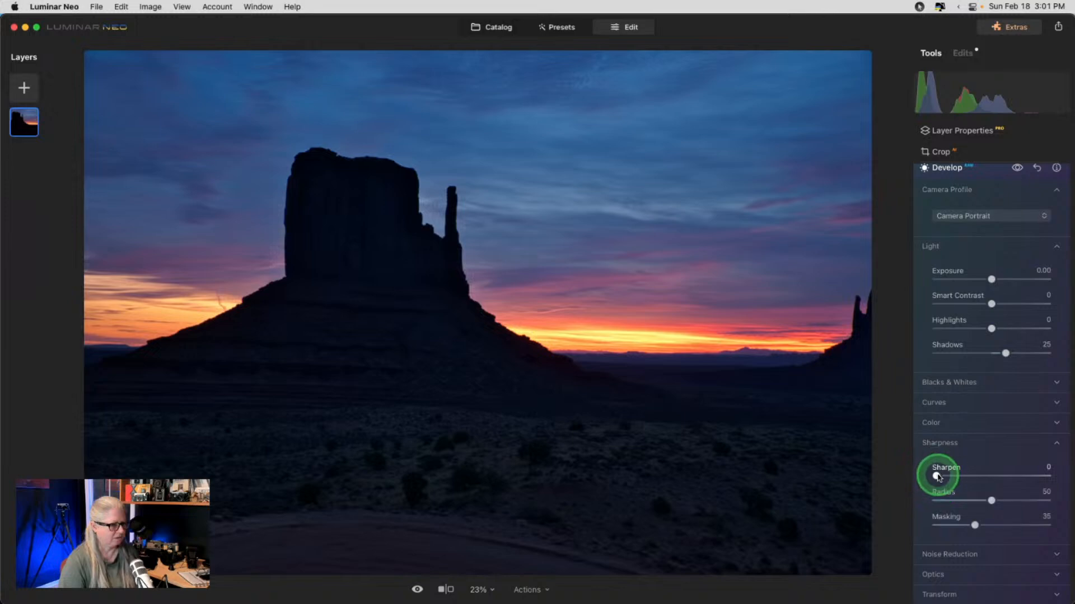
drag(974, 525, 1008, 525)
click(954, 553)
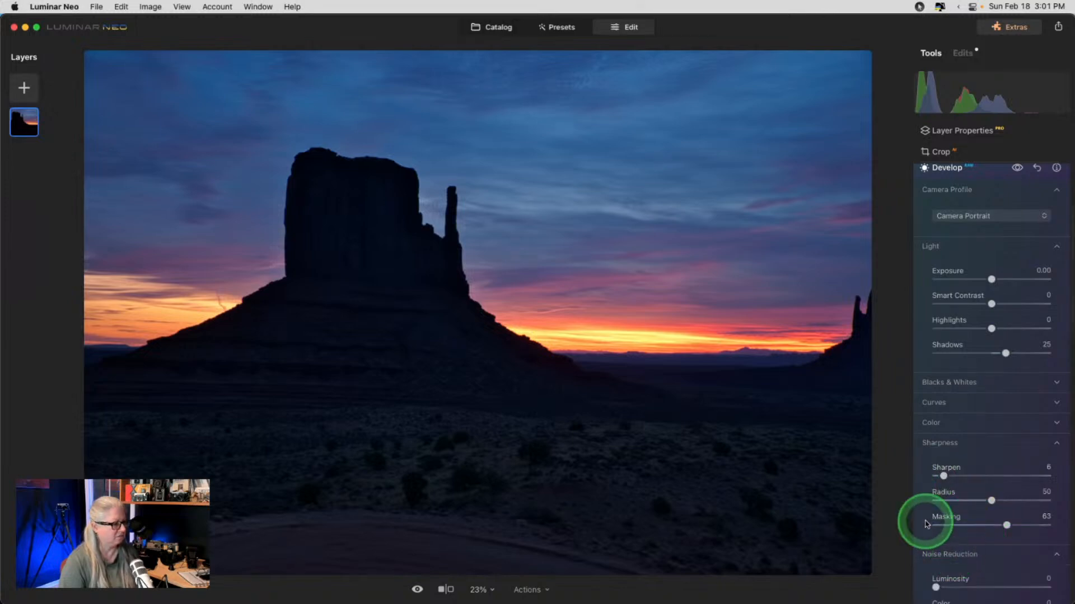
double_click(456, 244)
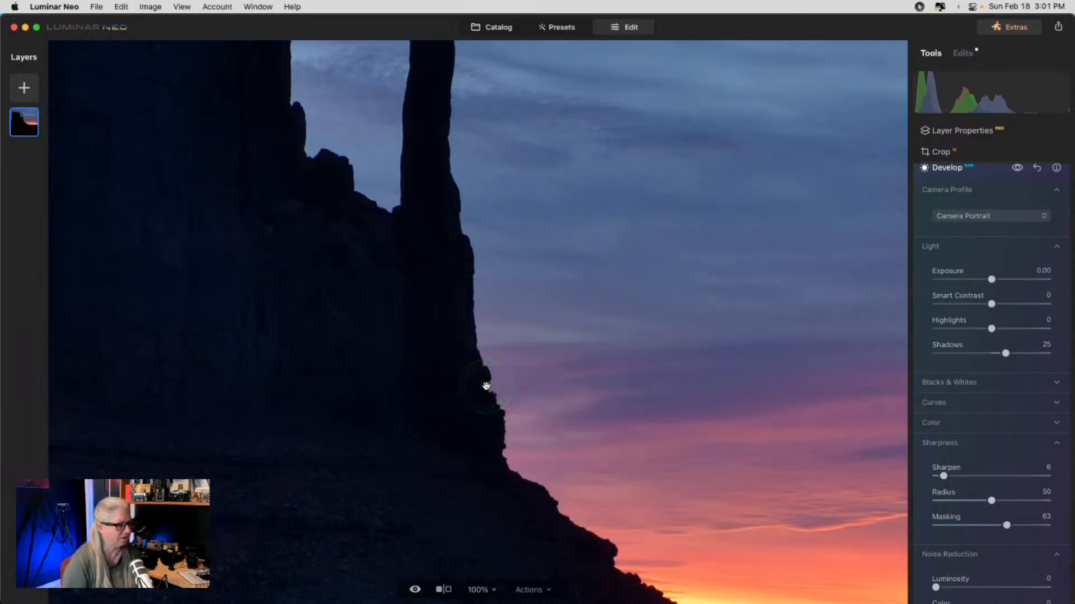
click(485, 386)
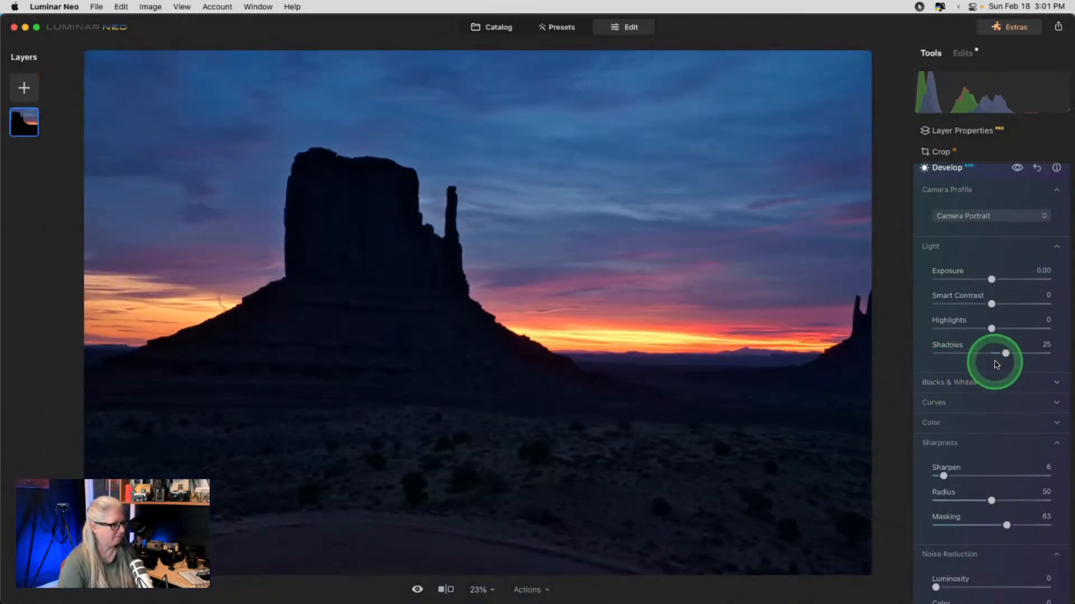
scroll(996, 365, up, 3)
click(991, 250)
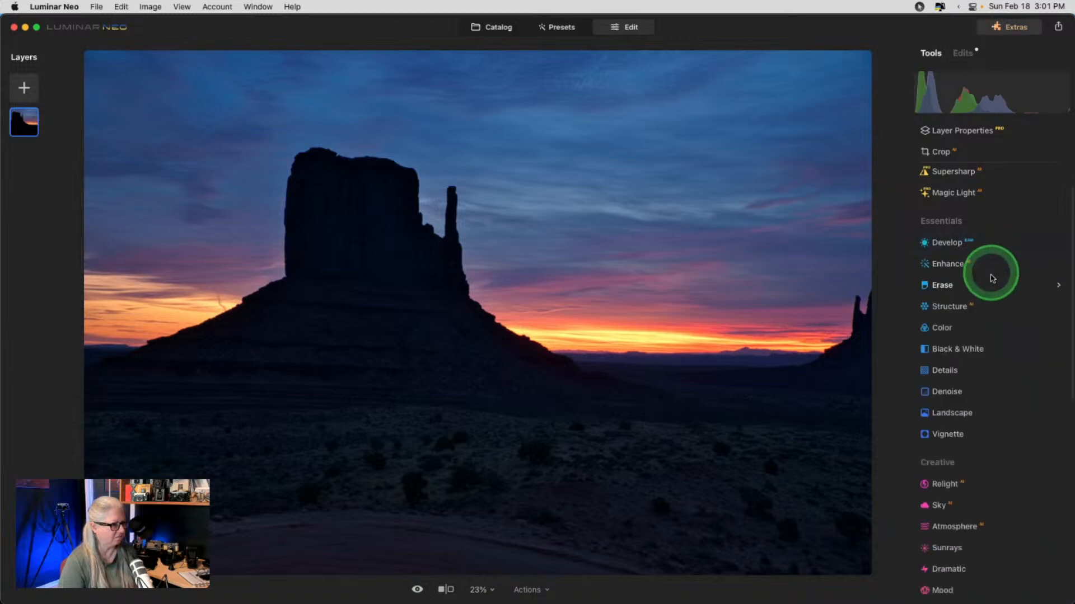
- Compare before and after, then set Enhance Accent to 9 and Sky Enhancer to 11
scroll(984, 305, down, 1)
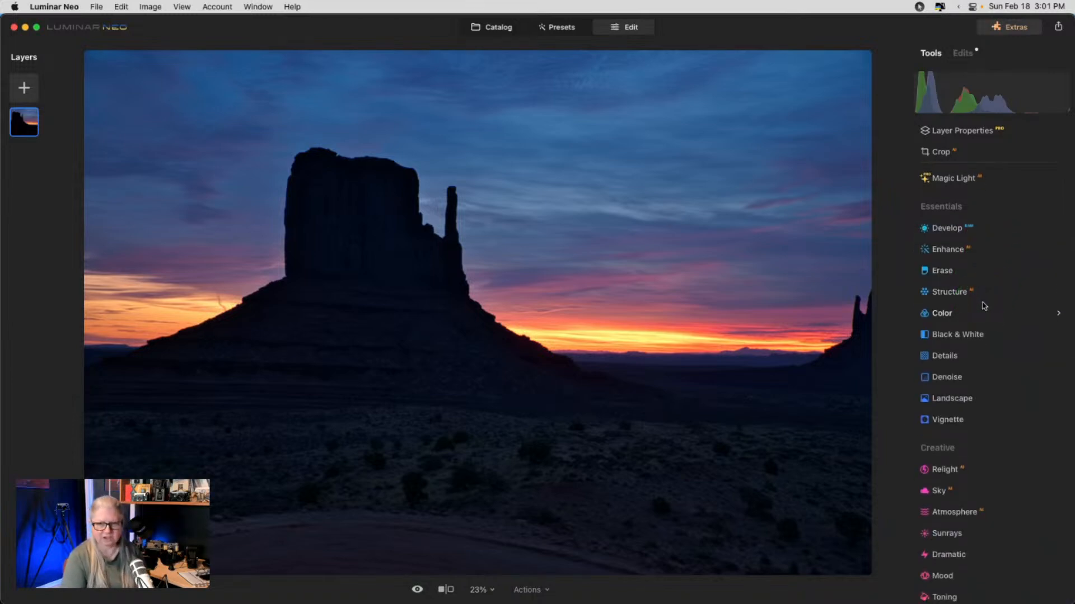
key(backslash)
key(backslash)
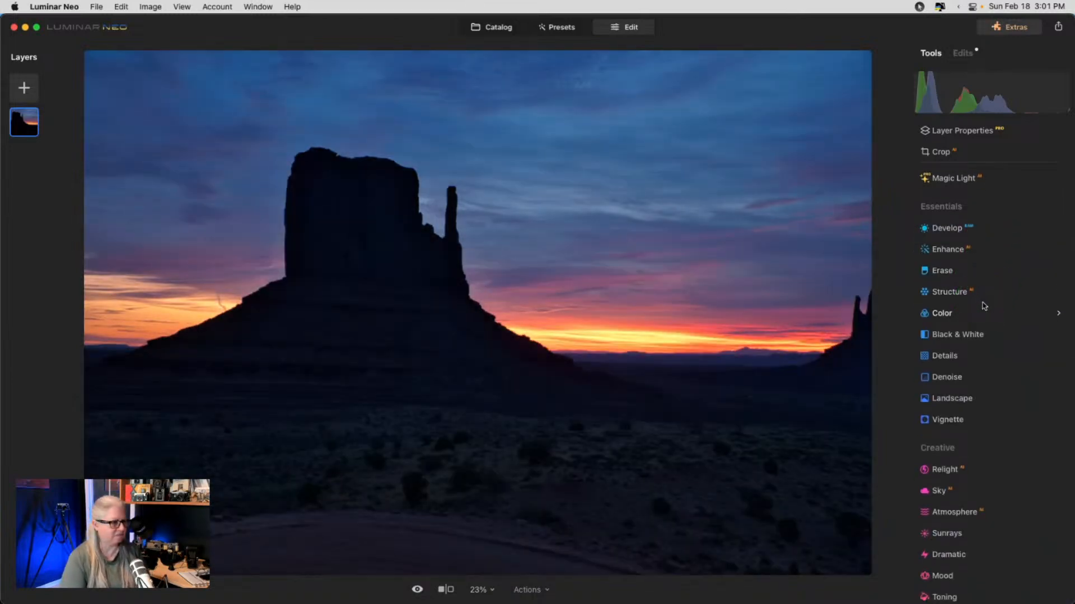
key(backslash)
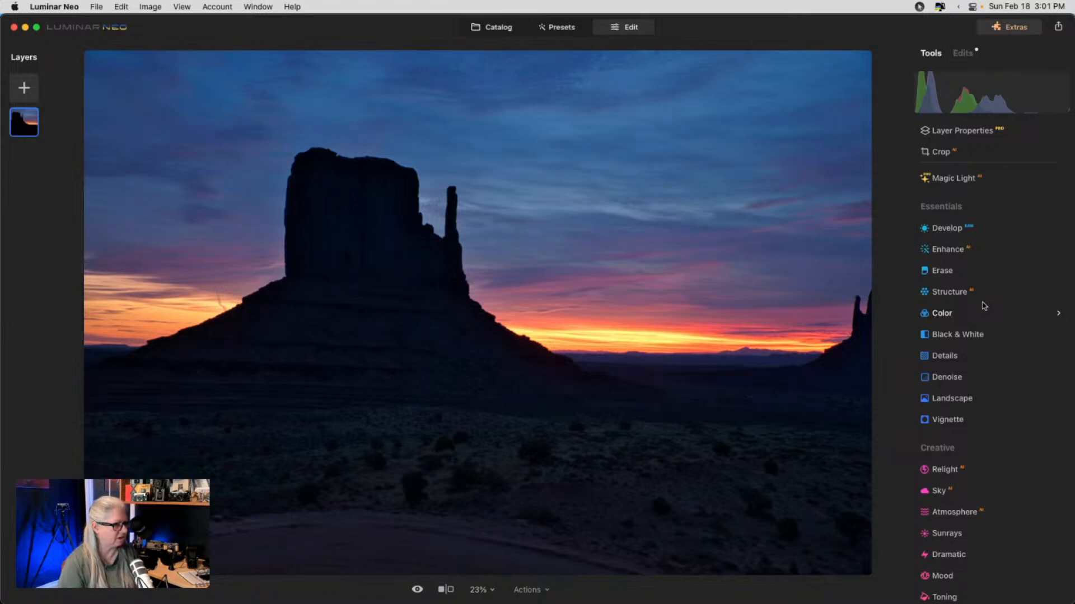
click(952, 248)
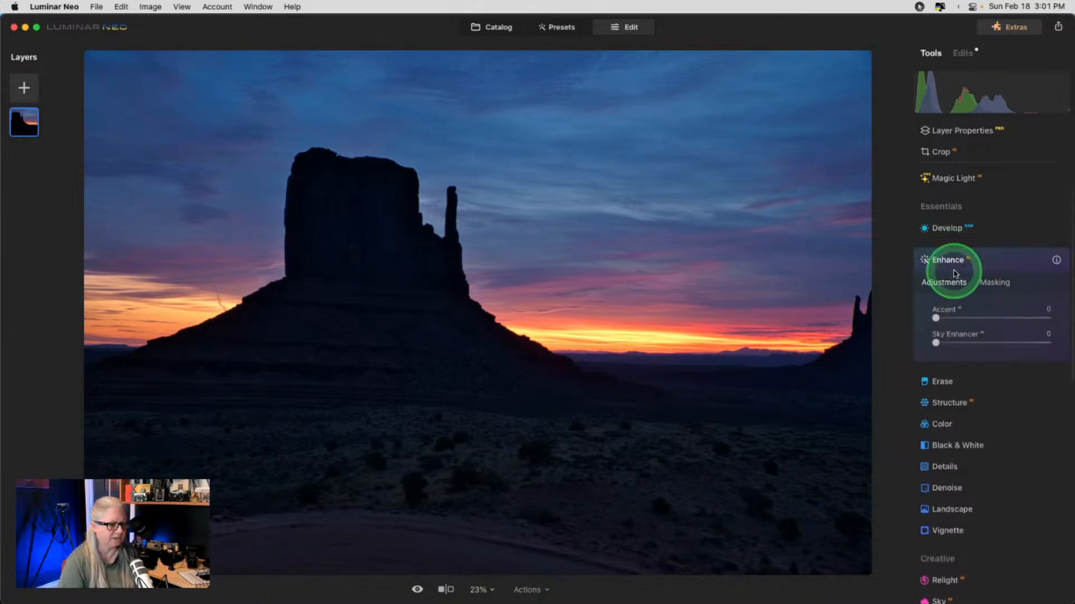
drag(936, 319, 948, 342)
mouse_move(949, 318)
mouse_down()
mouse_move(935, 312)
mouse_move(953, 321)
mouse_up()
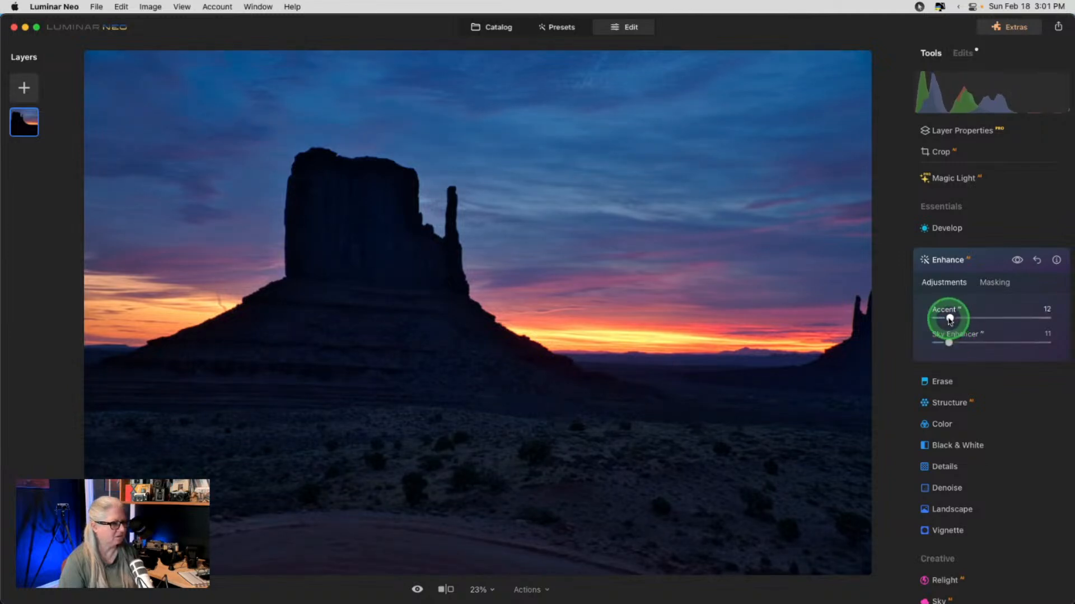
click(942, 426)
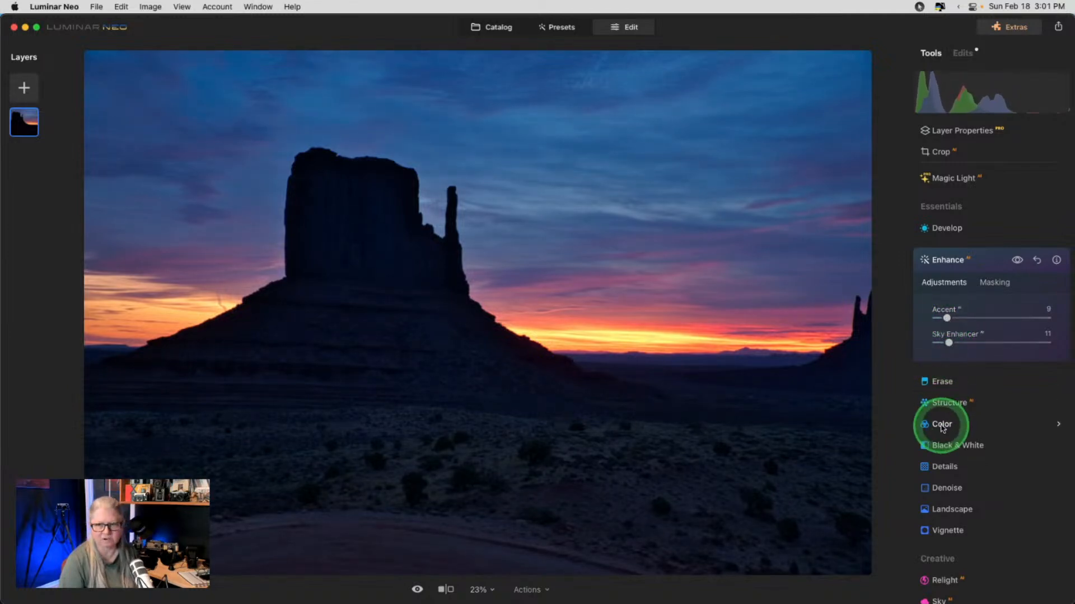
click(984, 264)
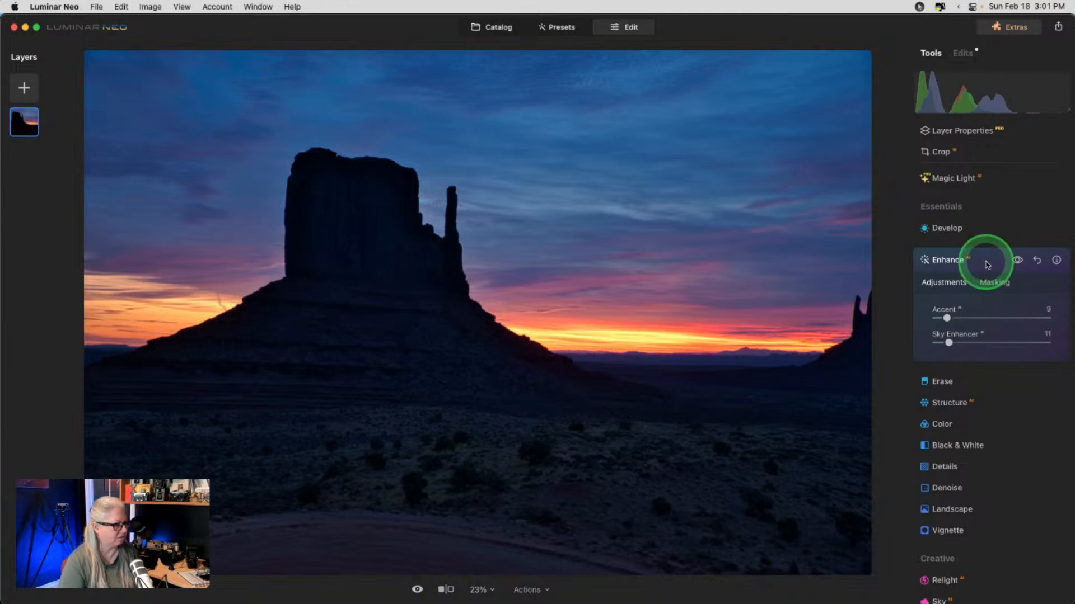
click(979, 150)
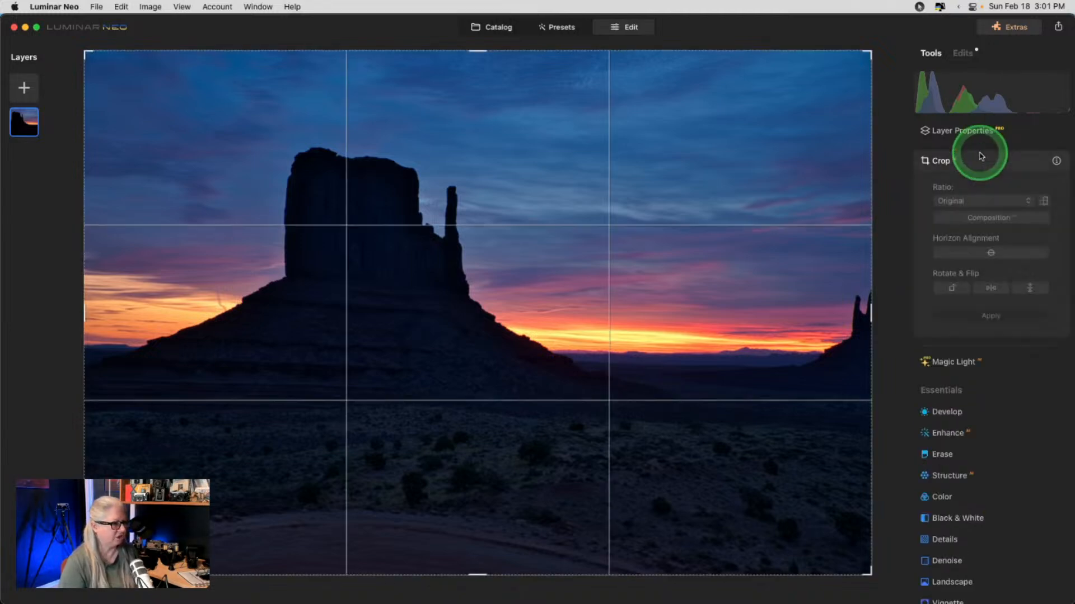
- Rotate the photo slightly to level it, discarding the automatic horizon straightening
click(168, 268)
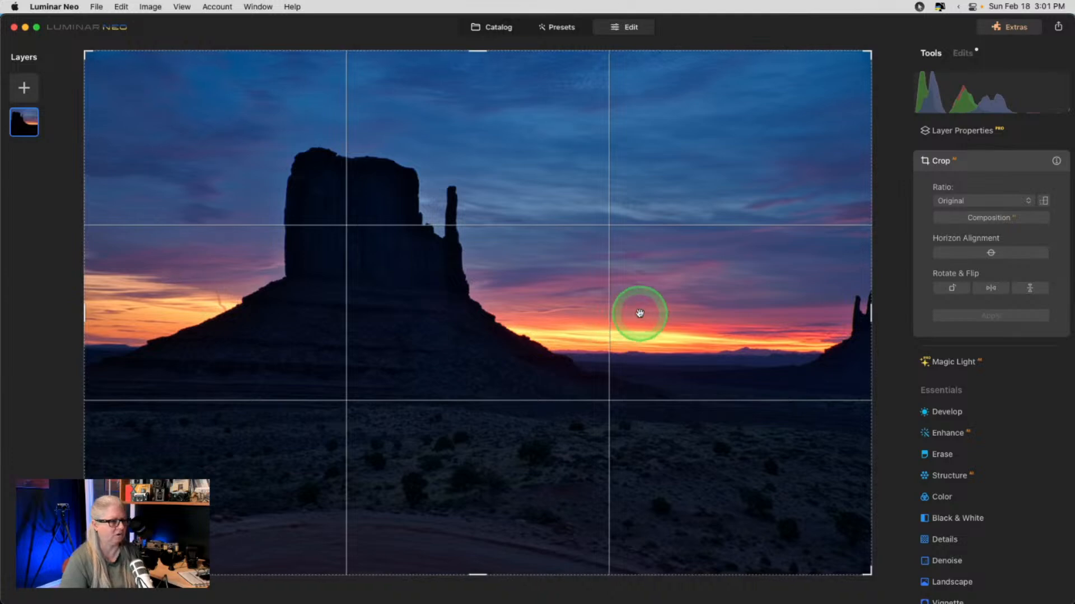
click(990, 253)
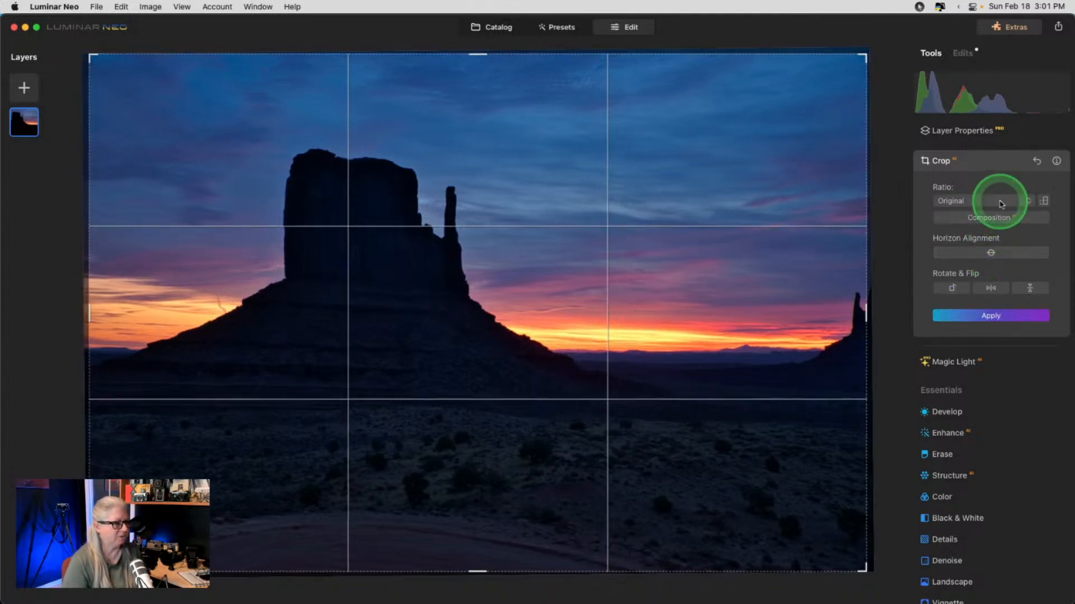
click(1036, 160)
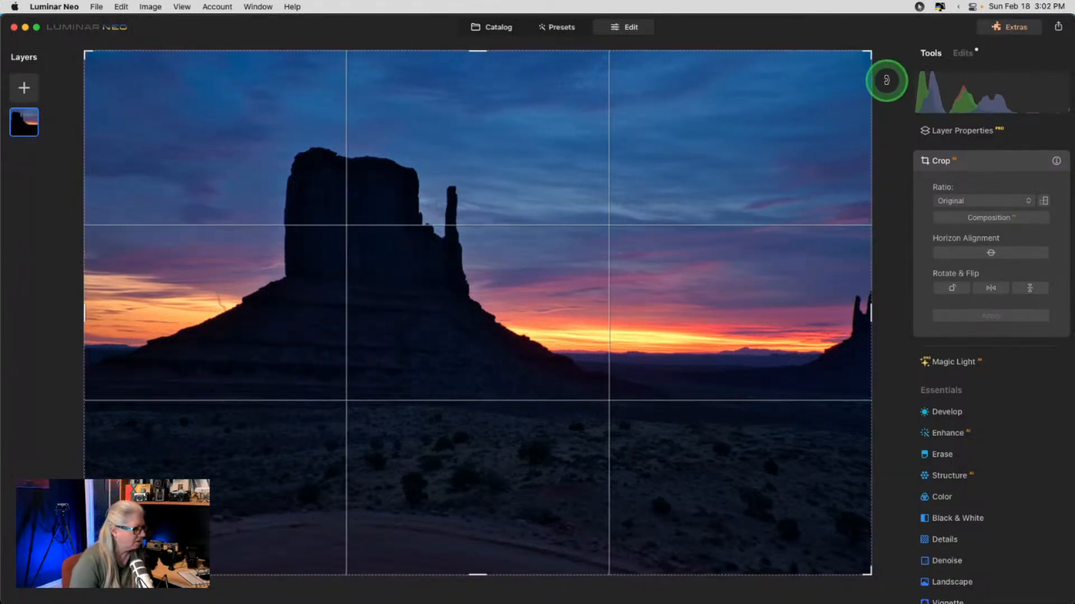
drag(885, 72, 879, 63)
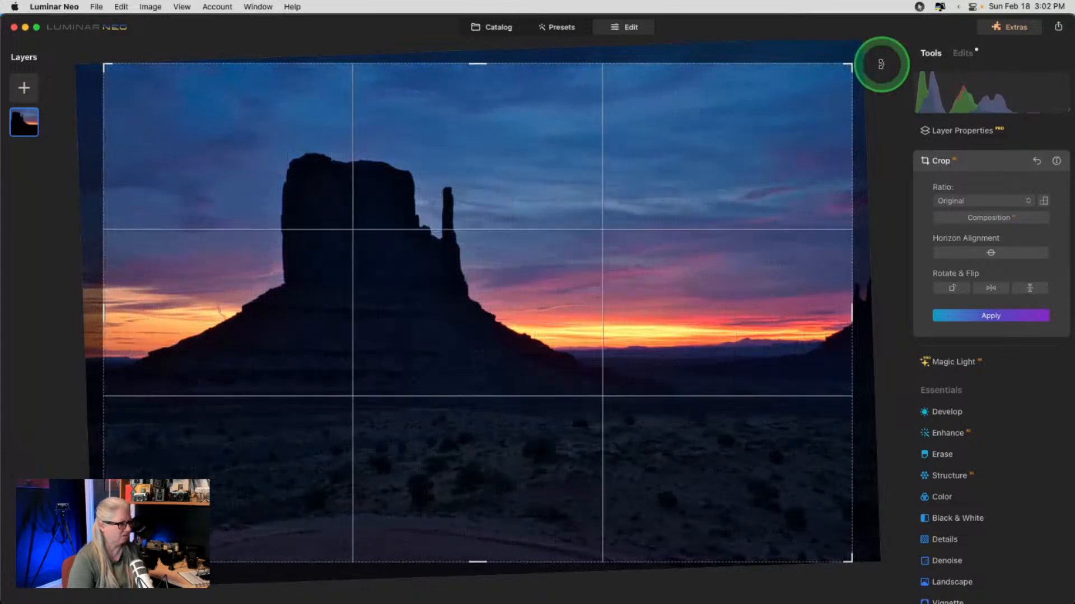
drag(607, 243, 619, 243)
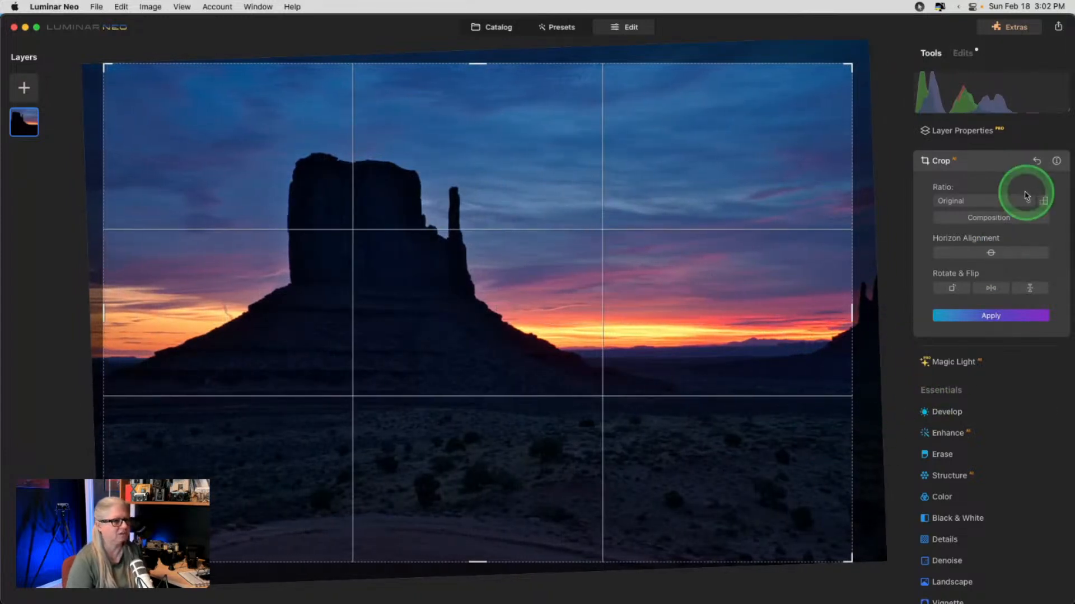
- With a Free crop ratio, raise the bottom edge to trim dark foreground and apply
click(990, 202)
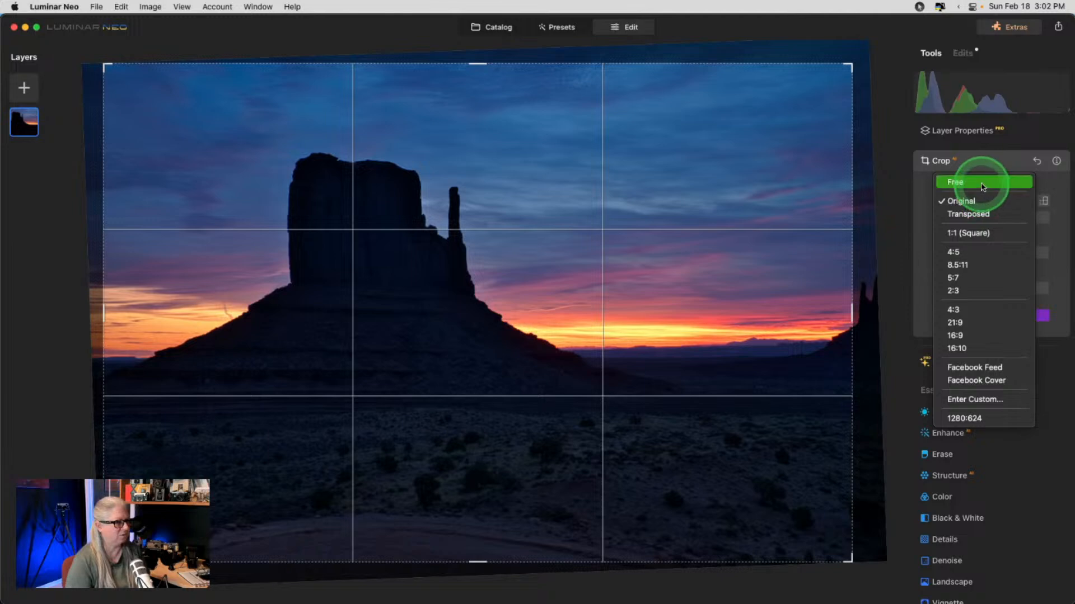
click(648, 450)
mouse_move(648, 450)
mouse_down()
mouse_move(508, 538)
mouse_move(359, 535)
mouse_up()
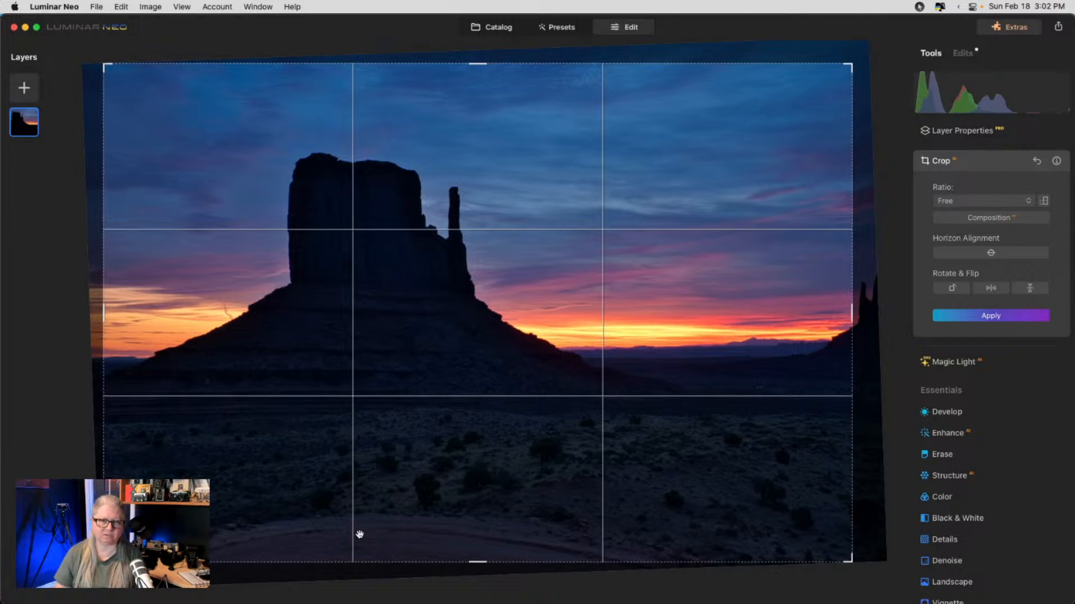
mouse_move(658, 509)
mouse_down()
mouse_move(408, 403)
mouse_move(355, 419)
mouse_up()
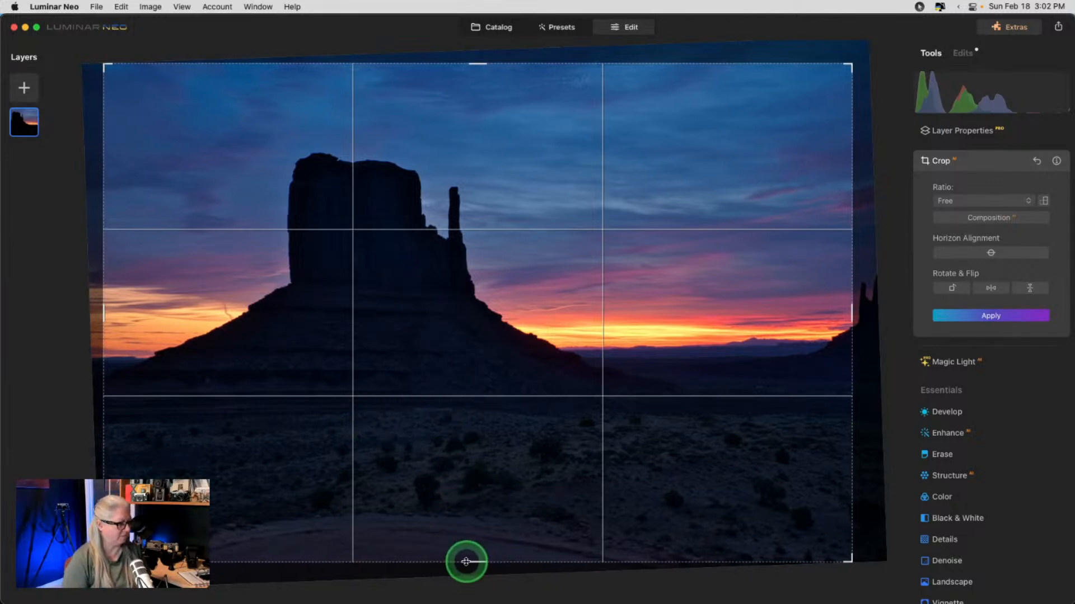
drag(468, 561, 457, 583)
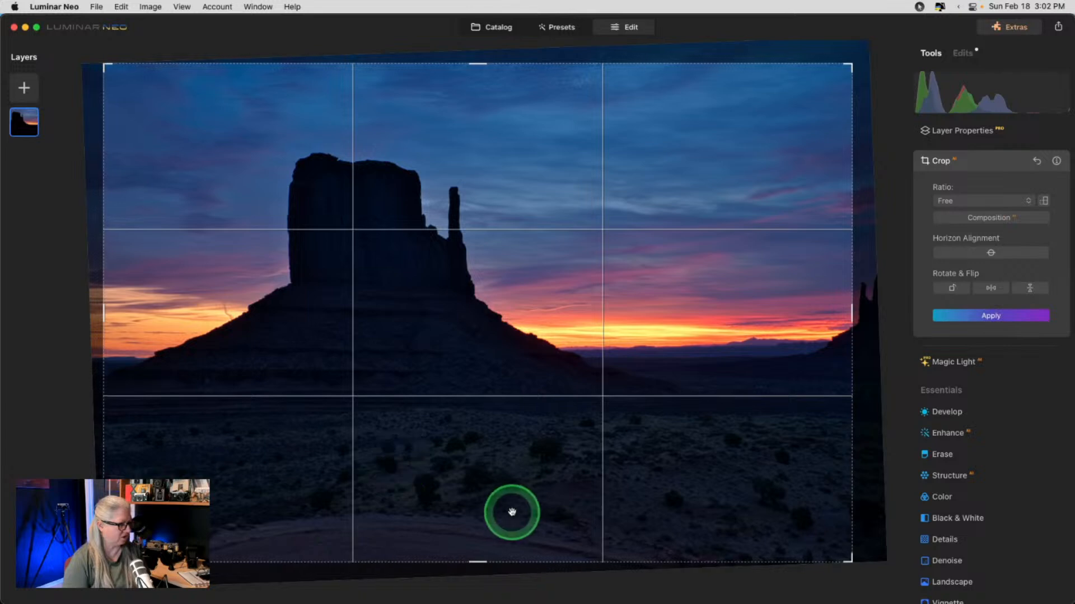
drag(480, 558, 484, 502)
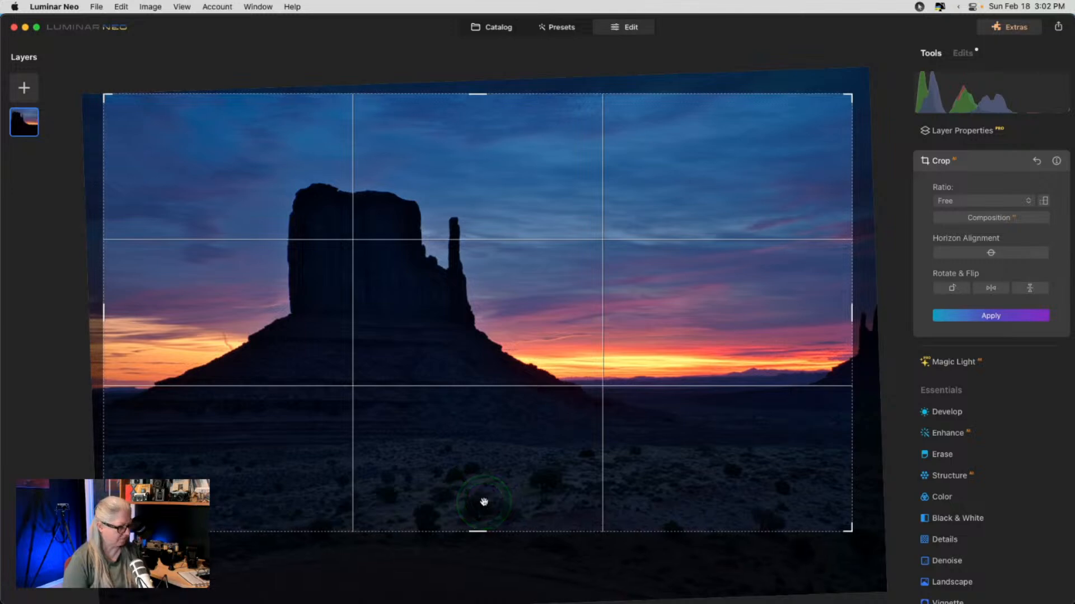
key(Return)
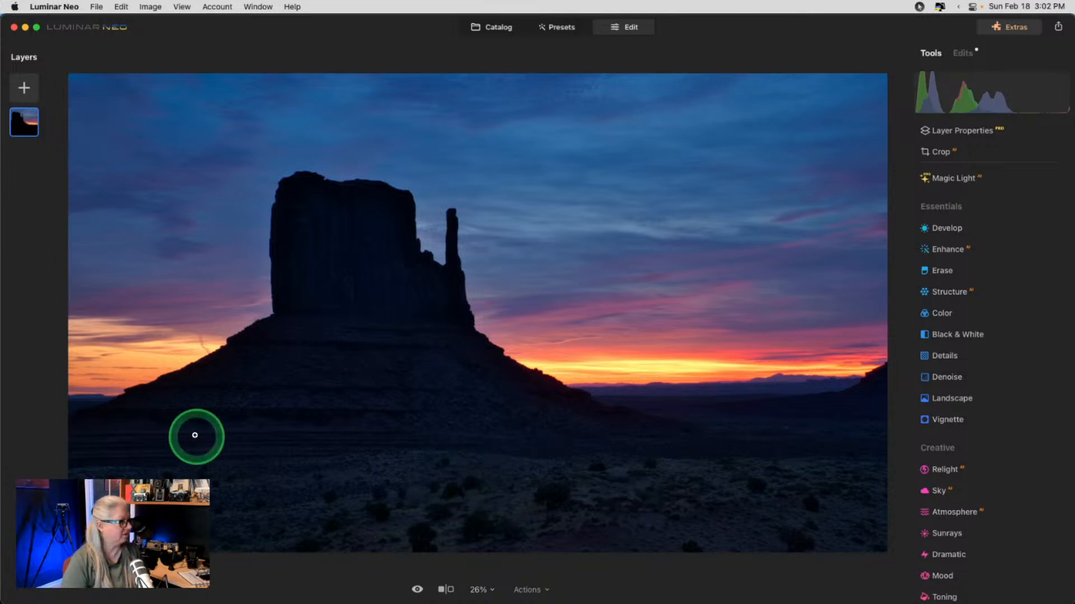
- Zoom to 100% on the smoke trail and expand the Erase tool
click(177, 356)
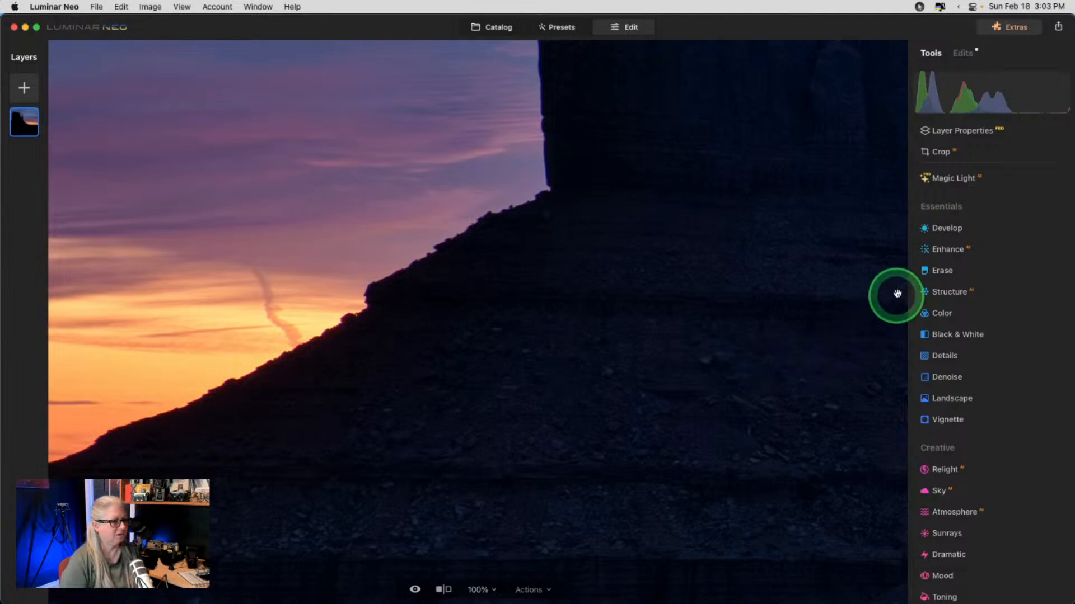
click(941, 270)
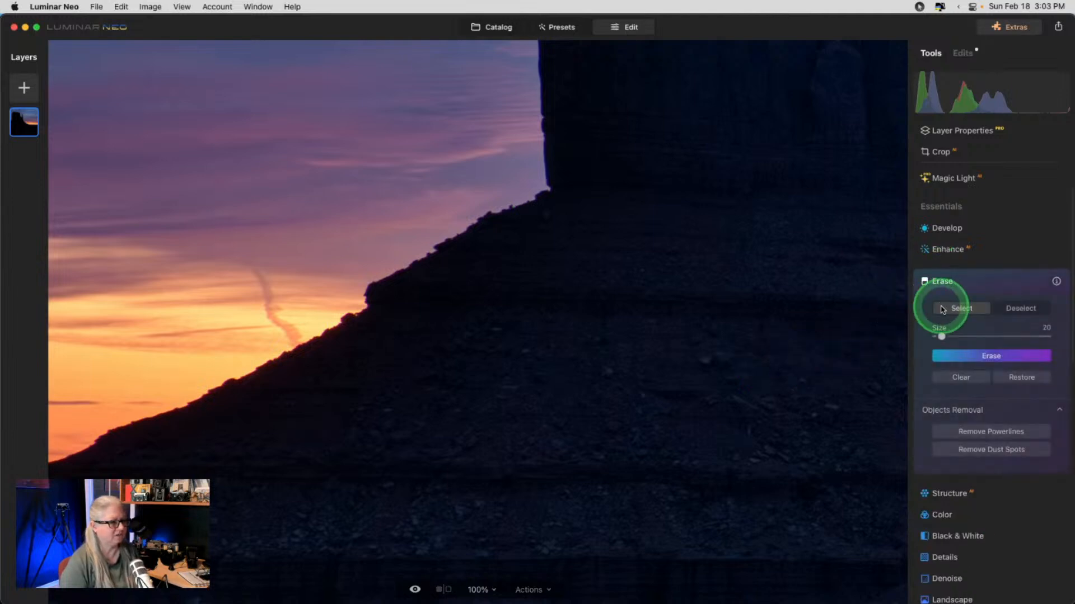
- Remove dust spots automatically and erase the smoke trail beside the butte
click(980, 452)
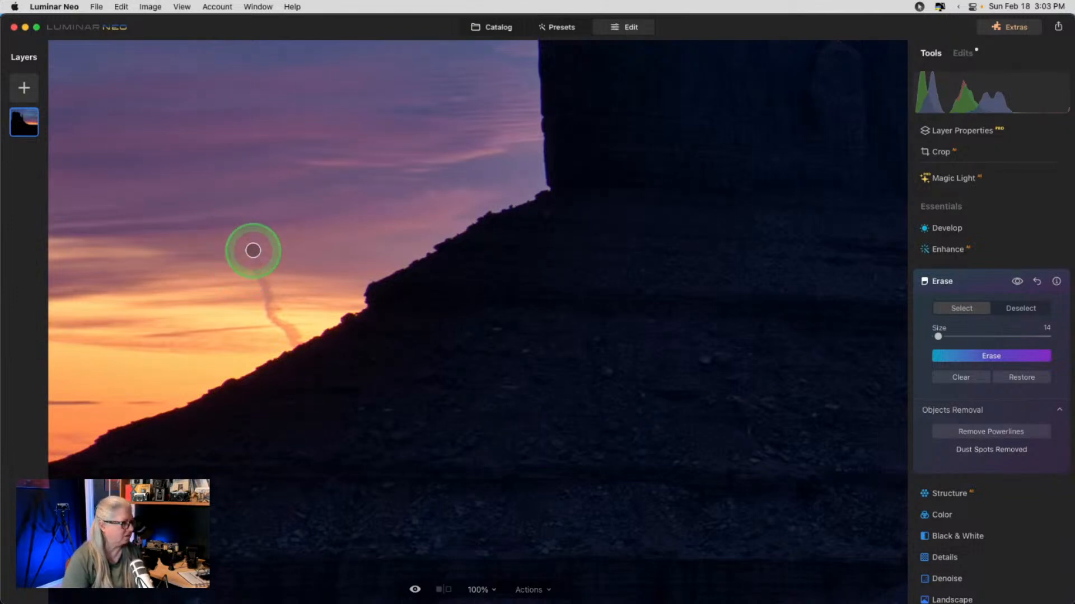
drag(265, 289, 266, 294)
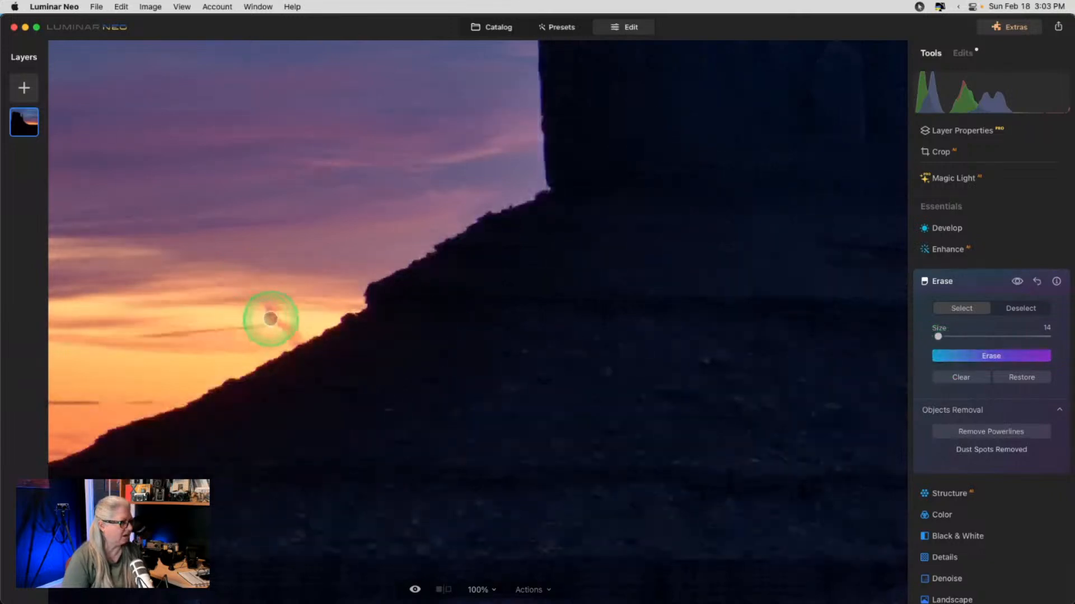
click(1005, 359)
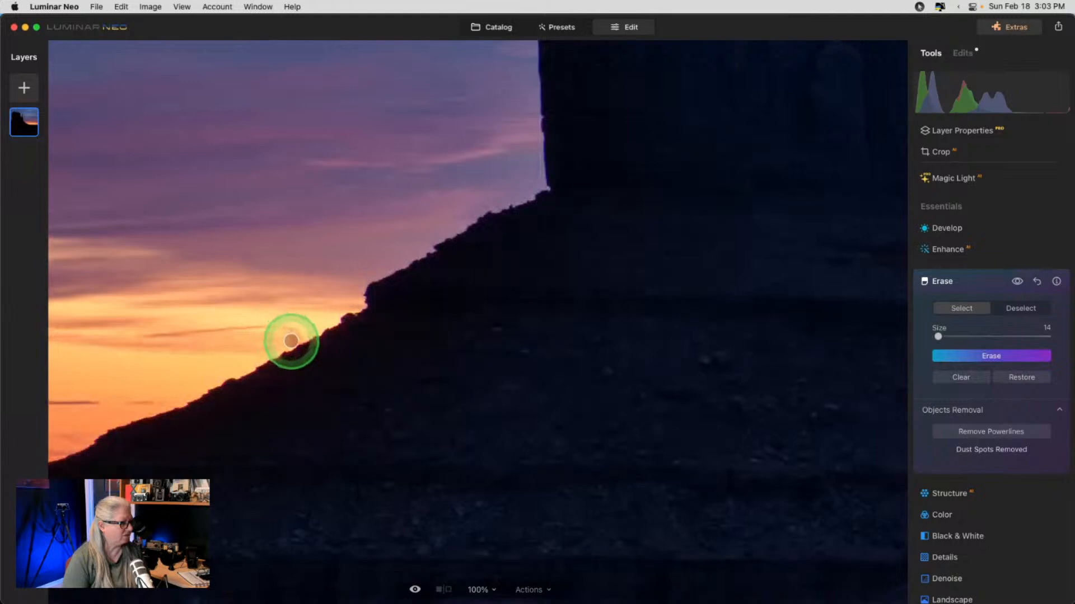
click(964, 356)
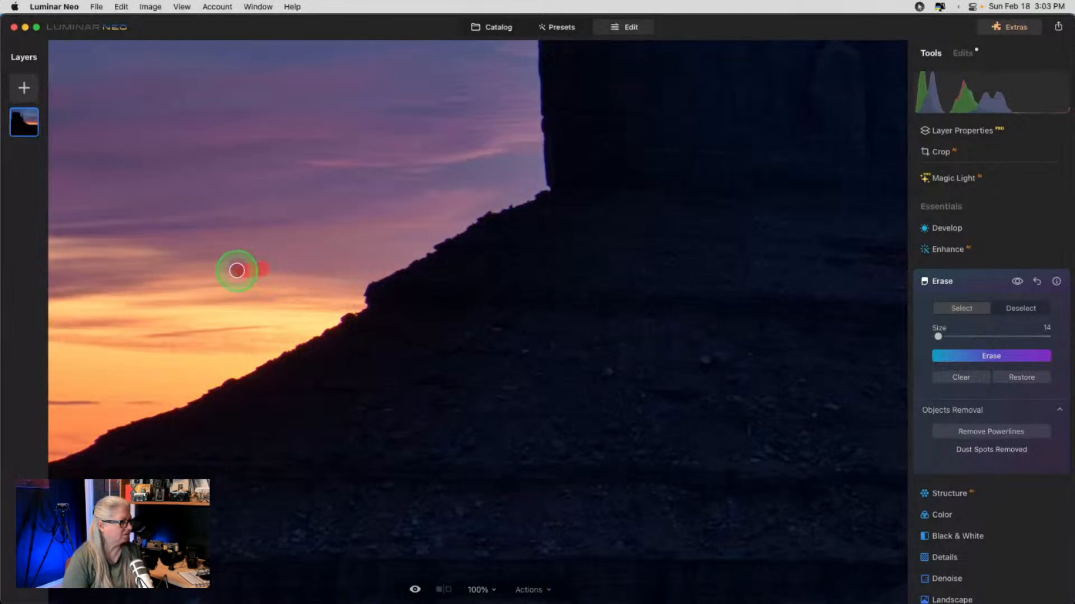
click(962, 356)
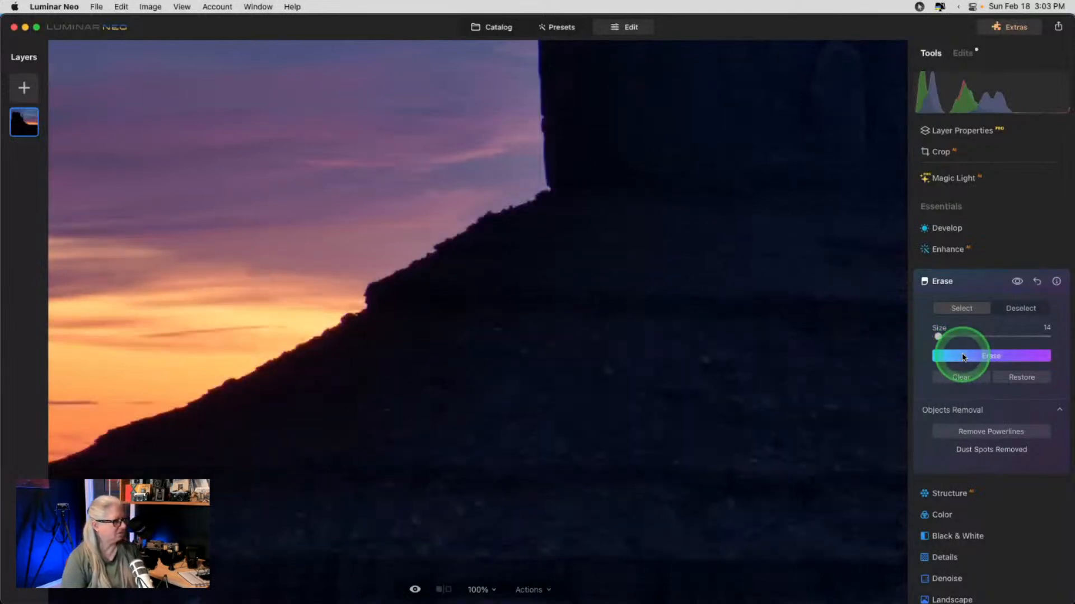
- Mask and erase a leftover spot and a faint streak in the sky
click(247, 273)
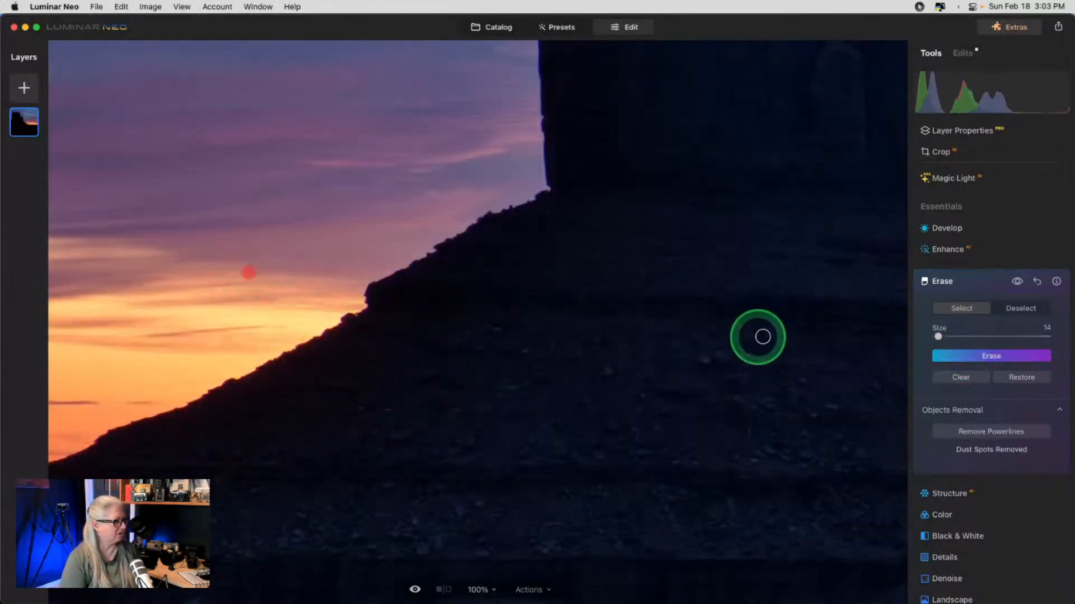
click(962, 357)
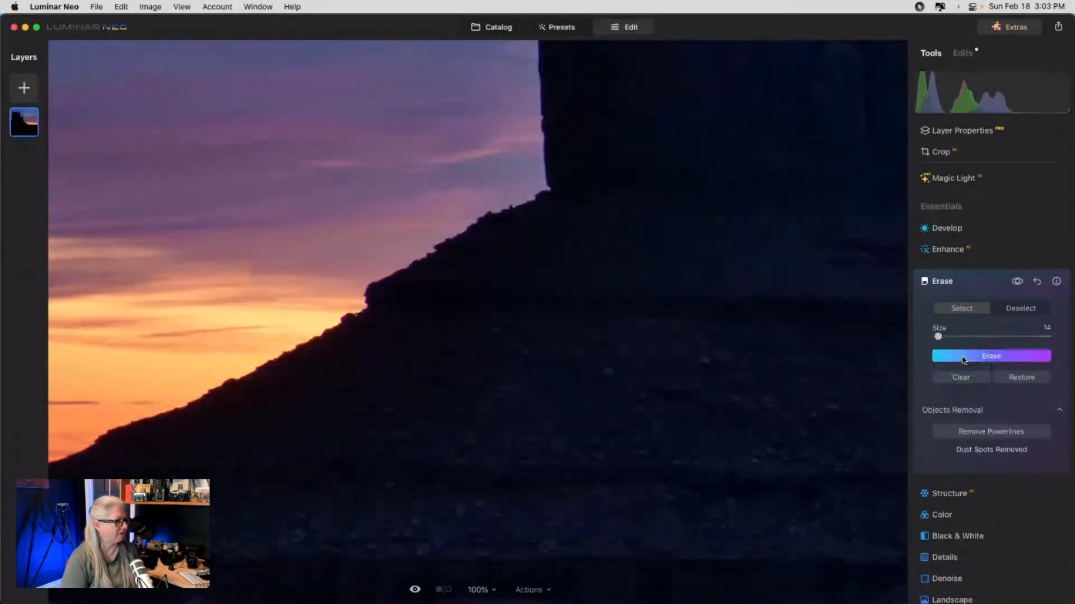
drag(229, 272, 281, 272)
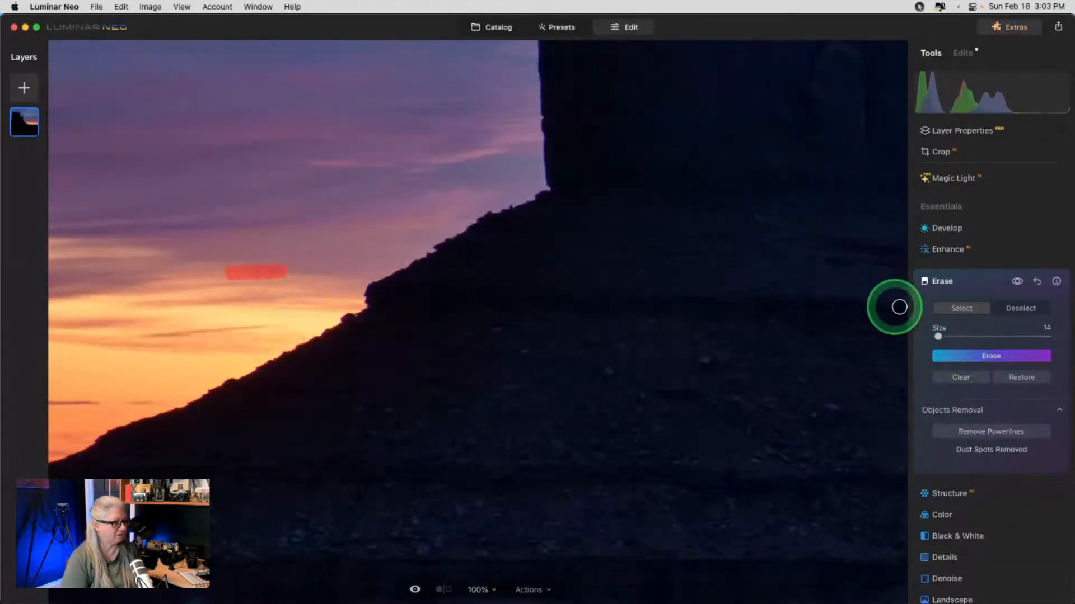
click(955, 355)
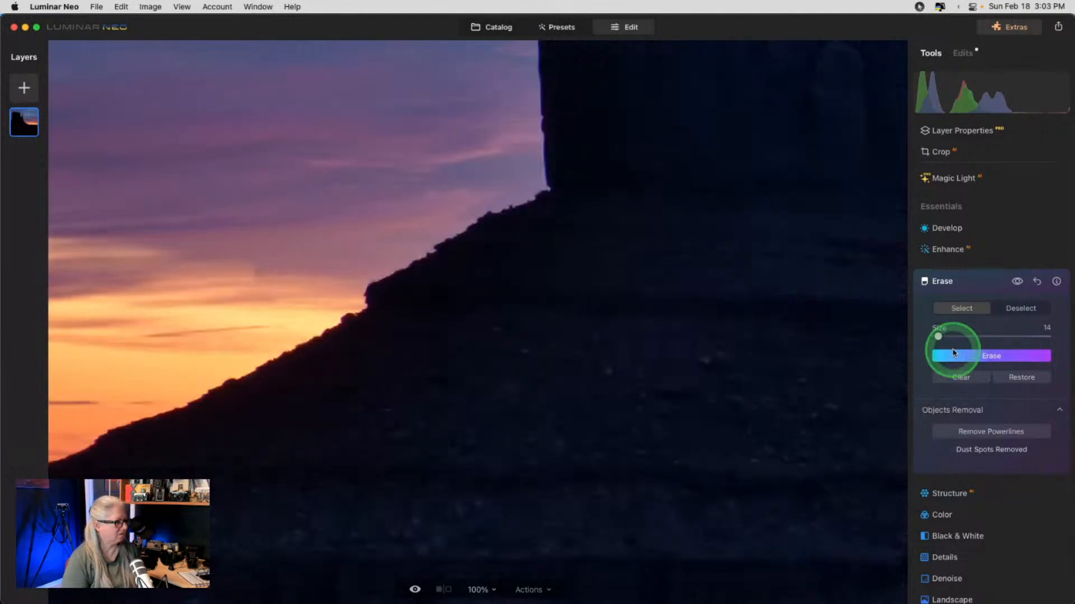
click(986, 283)
scroll(984, 286, down, 5)
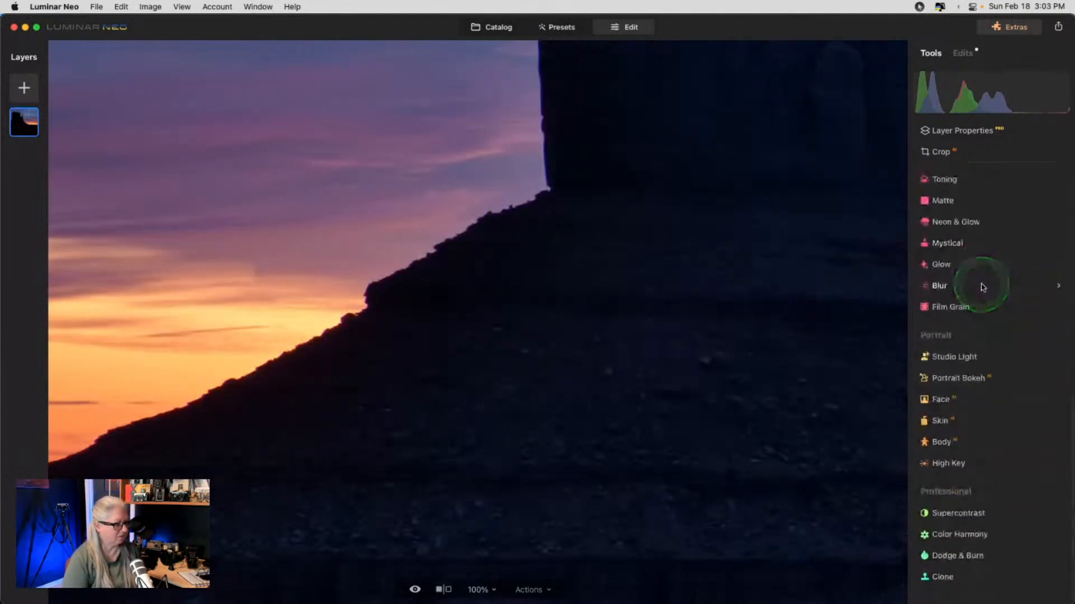
- Clone out the sky streaks near the butte with Strength 29 and a Size 40 brush
click(968, 576)
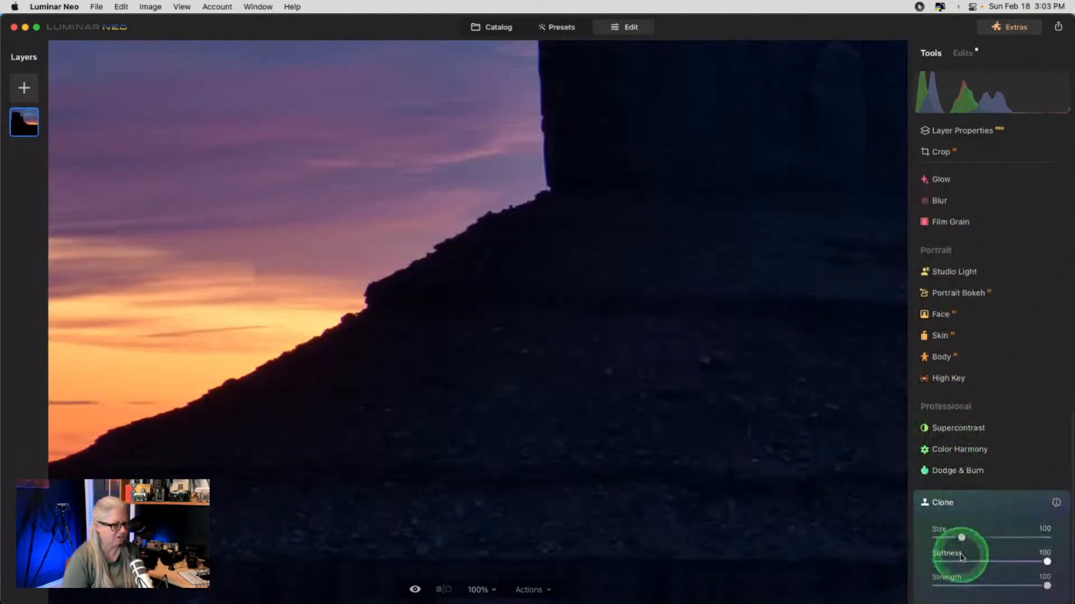
click(967, 586)
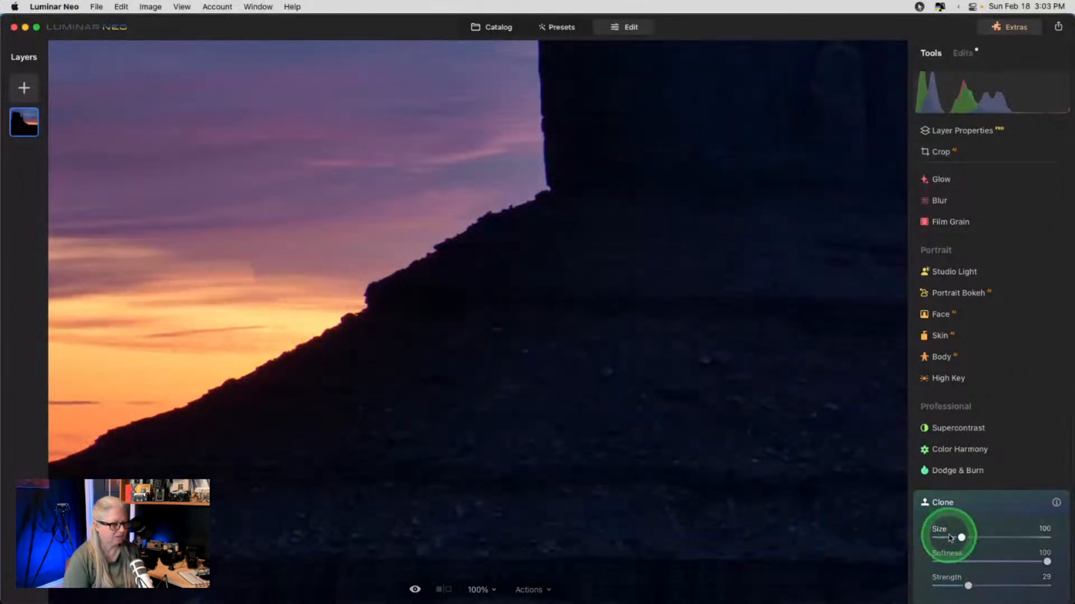
drag(961, 537, 939, 536)
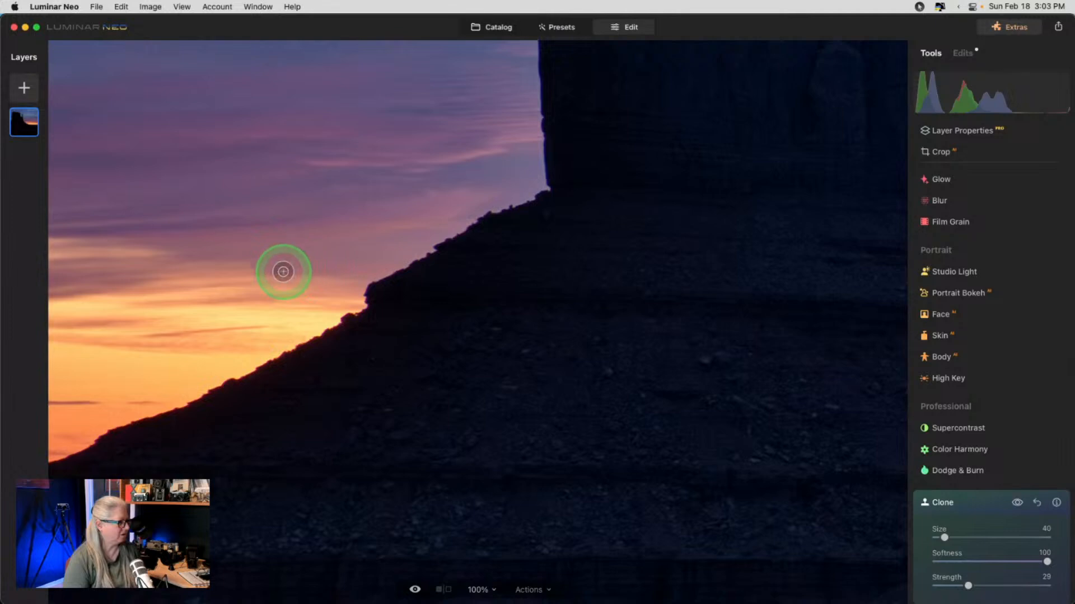
alt+click(269, 270)
drag(252, 273, 229, 271)
alt+click(305, 264)
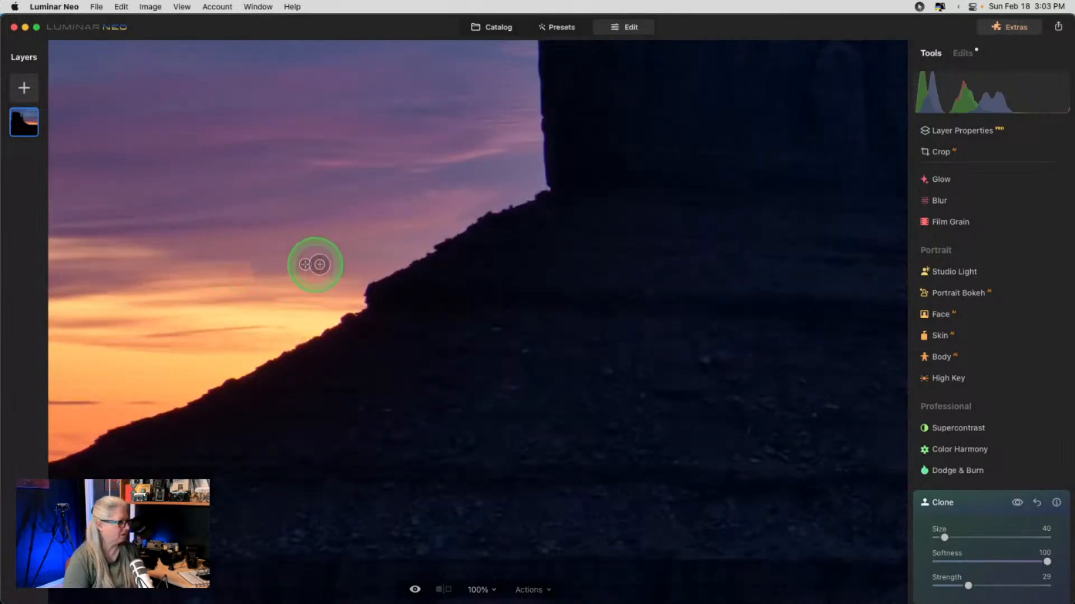
click(293, 259)
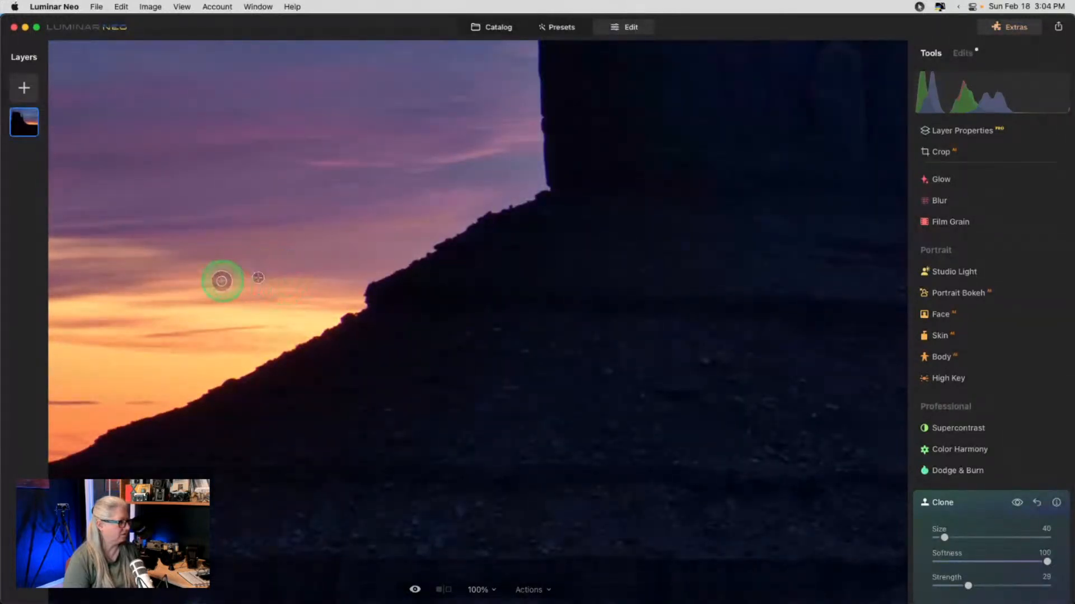
mouse_move(266, 275)
mouse_down()
mouse_move(96, 232)
mouse_move(224, 265)
mouse_move(275, 264)
mouse_move(196, 269)
mouse_move(276, 266)
mouse_move(179, 274)
mouse_move(283, 272)
mouse_up()
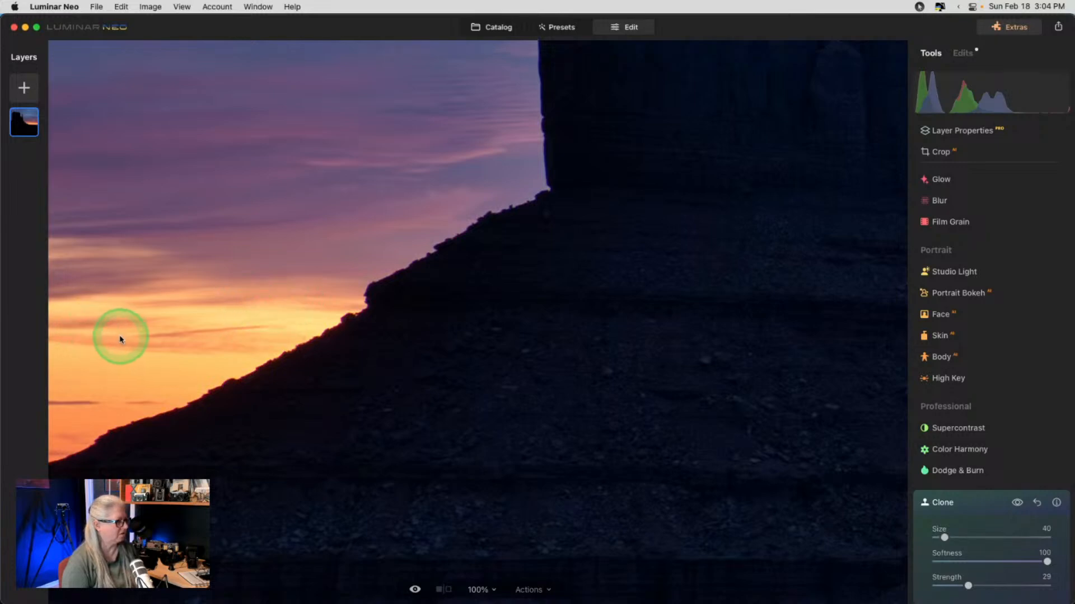
key(super+0)
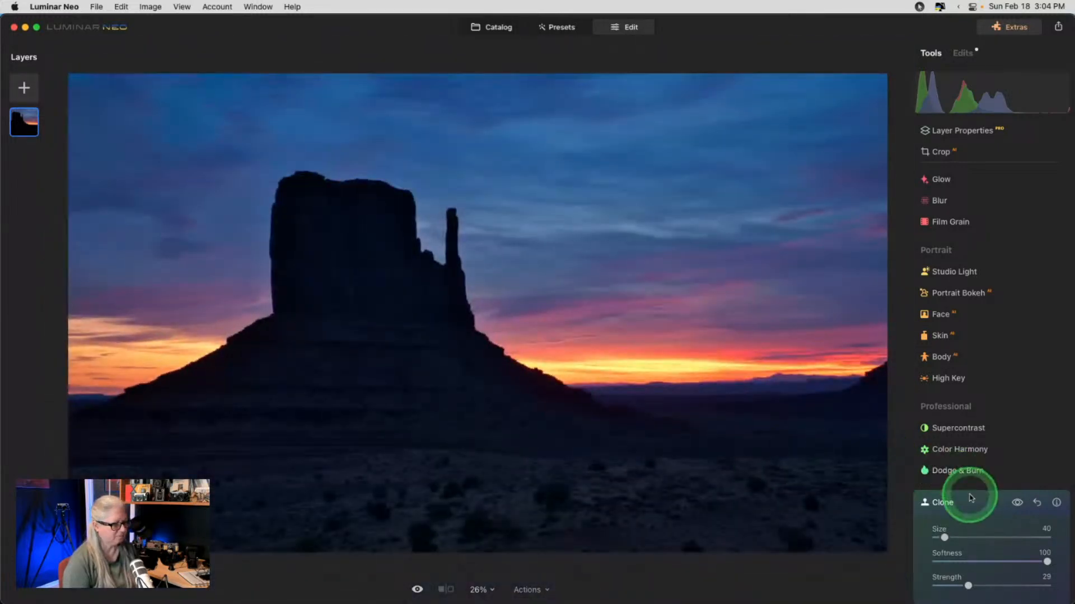
- Close the Clone controls, then expand the Color tool and its HSL section
click(971, 498)
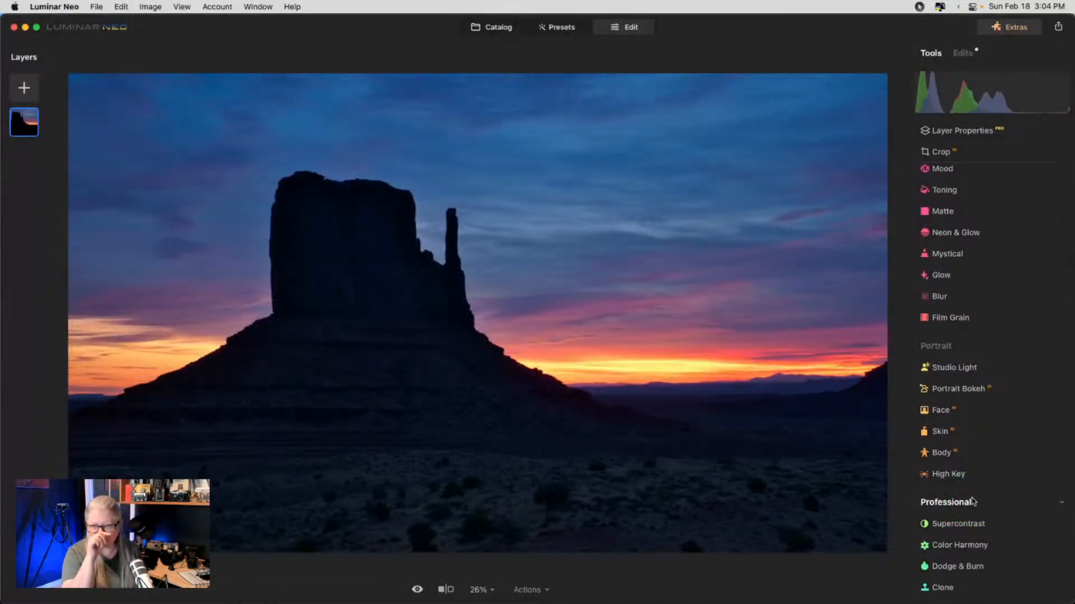
scroll(977, 254, up, 5)
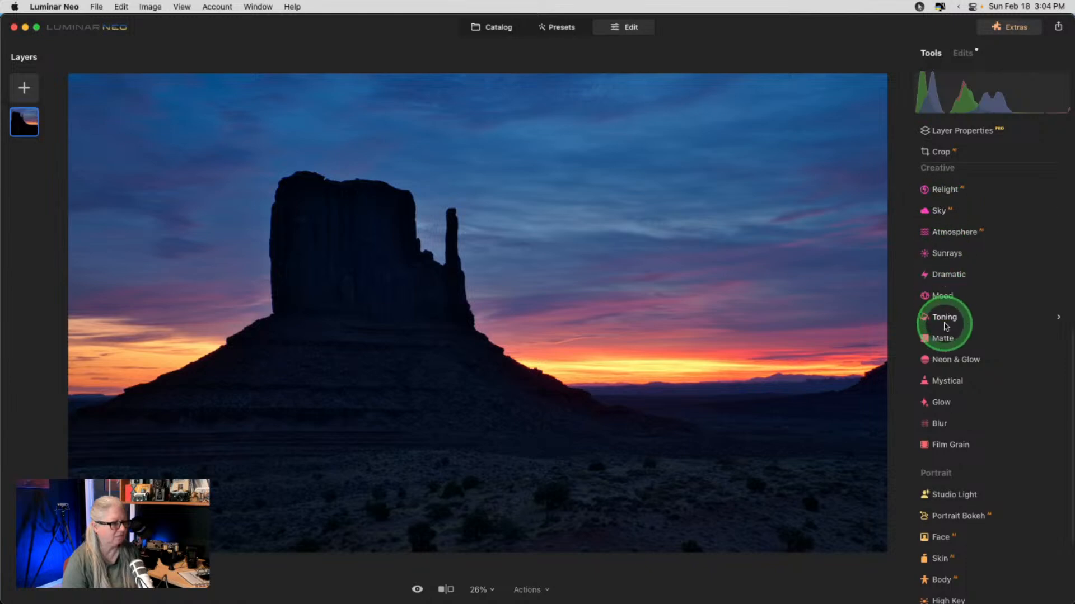
scroll(945, 319, up, 5)
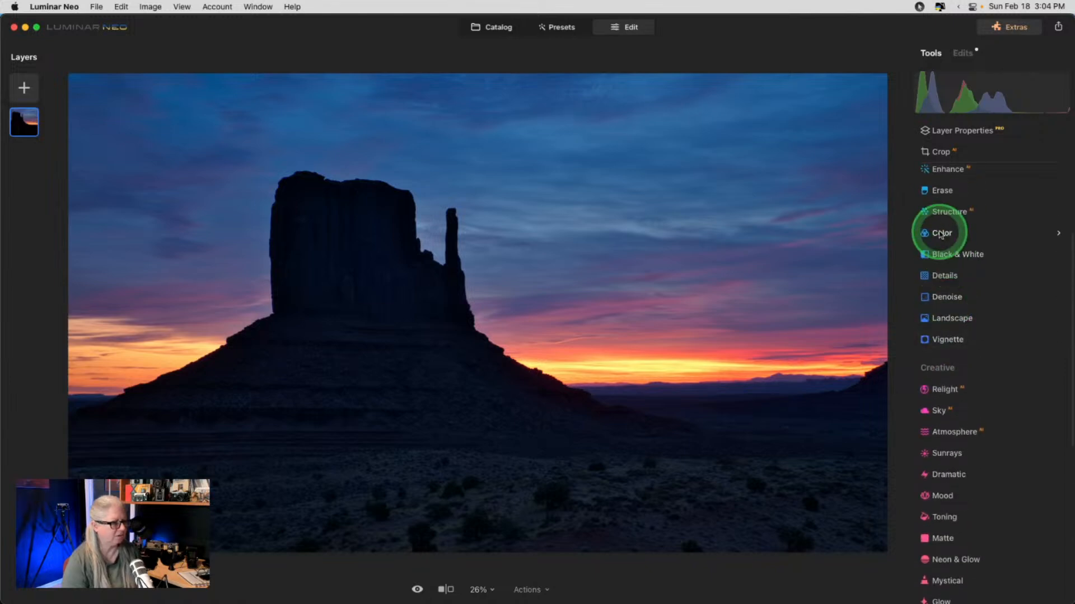
click(941, 226)
click(963, 318)
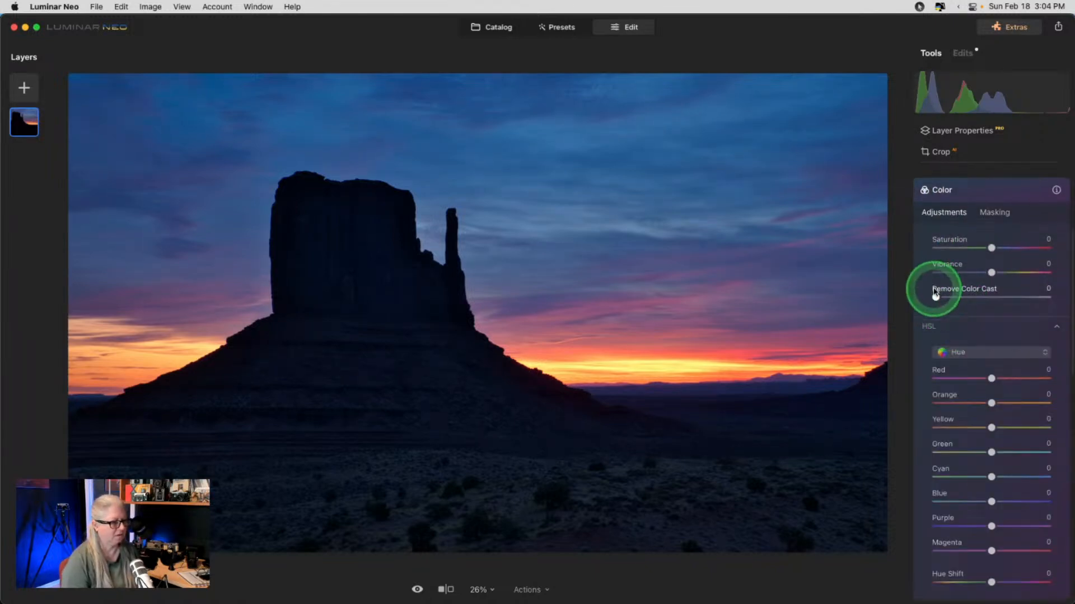
- Shift the HSL hues of the reds, oranges, yellows, blues and purples
drag(935, 298, 859, 291)
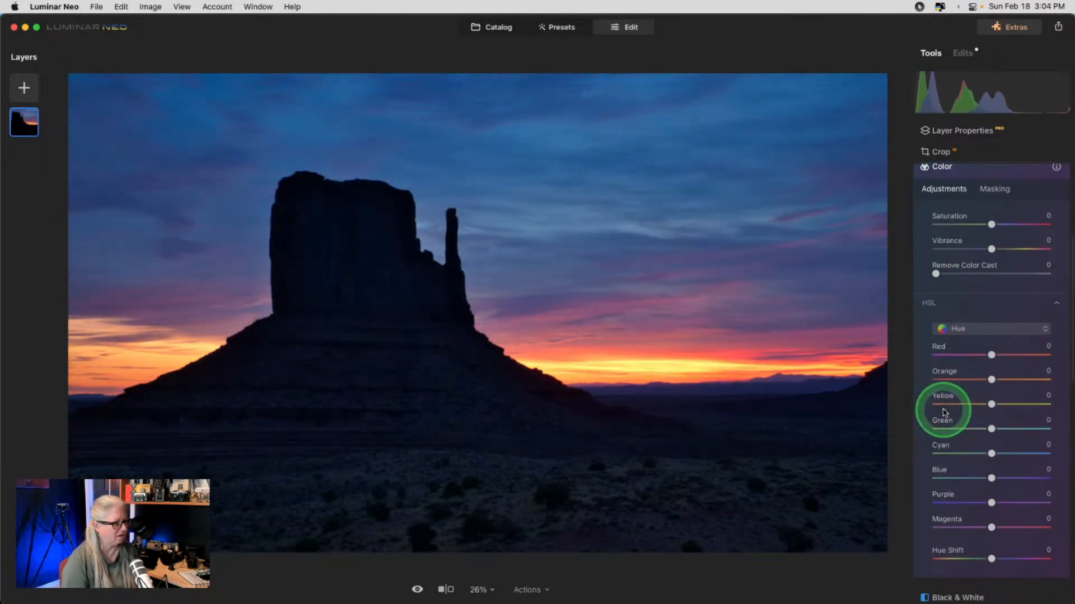
scroll(946, 414, down, 3)
drag(992, 432, 992, 432)
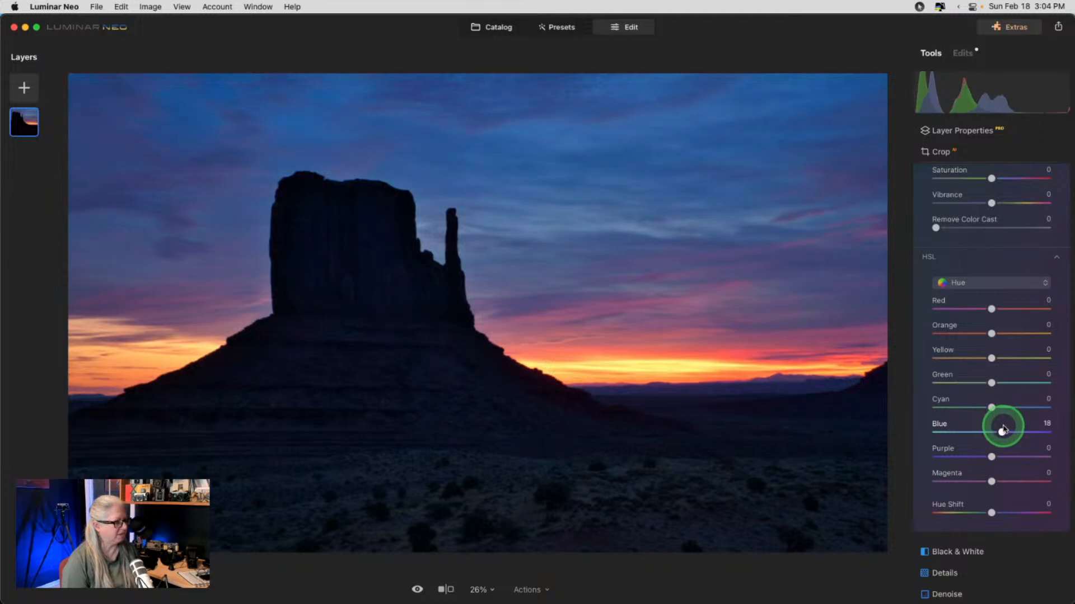
drag(1003, 430, 1004, 430)
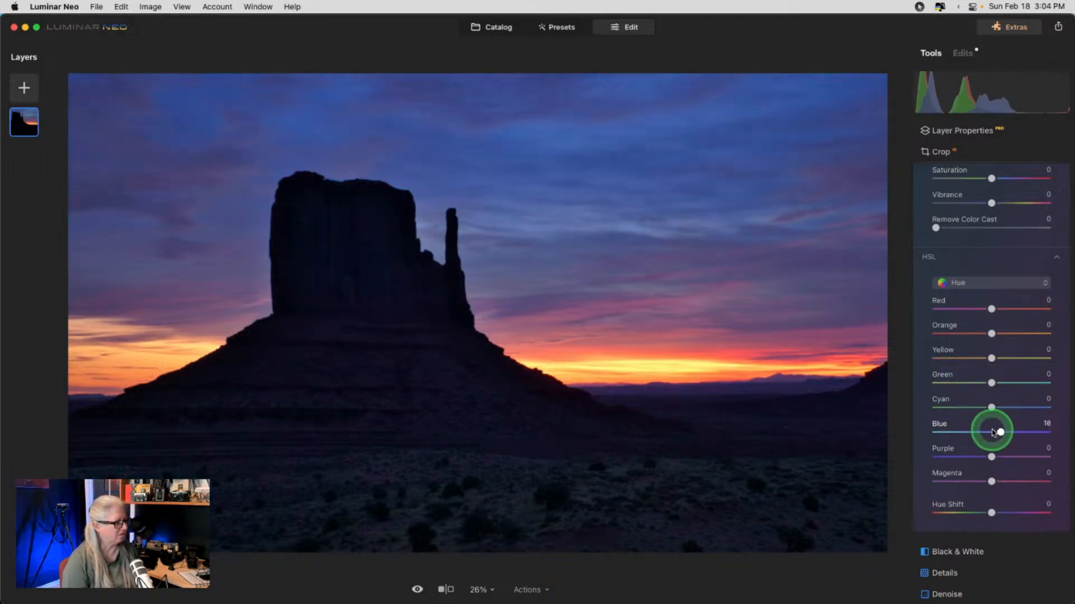
mouse_move(992, 407)
mouse_down()
mouse_move(978, 403)
mouse_move(1003, 403)
mouse_move(933, 403)
mouse_move(1036, 403)
mouse_move(990, 404)
mouse_up()
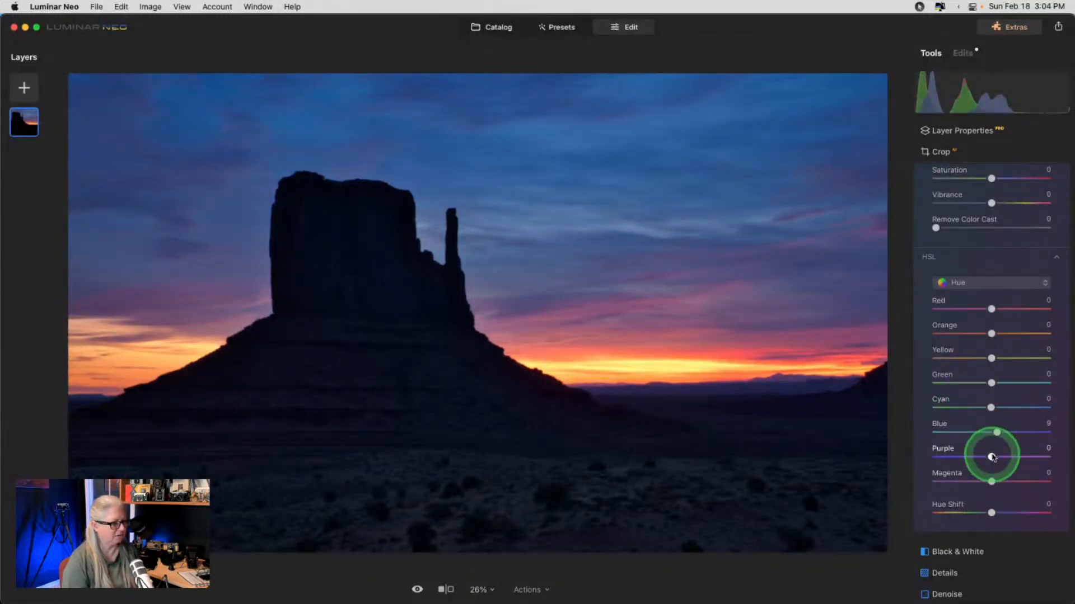
mouse_move(992, 457)
mouse_down()
mouse_move(1007, 457)
mouse_move(916, 456)
mouse_move(1002, 457)
mouse_up()
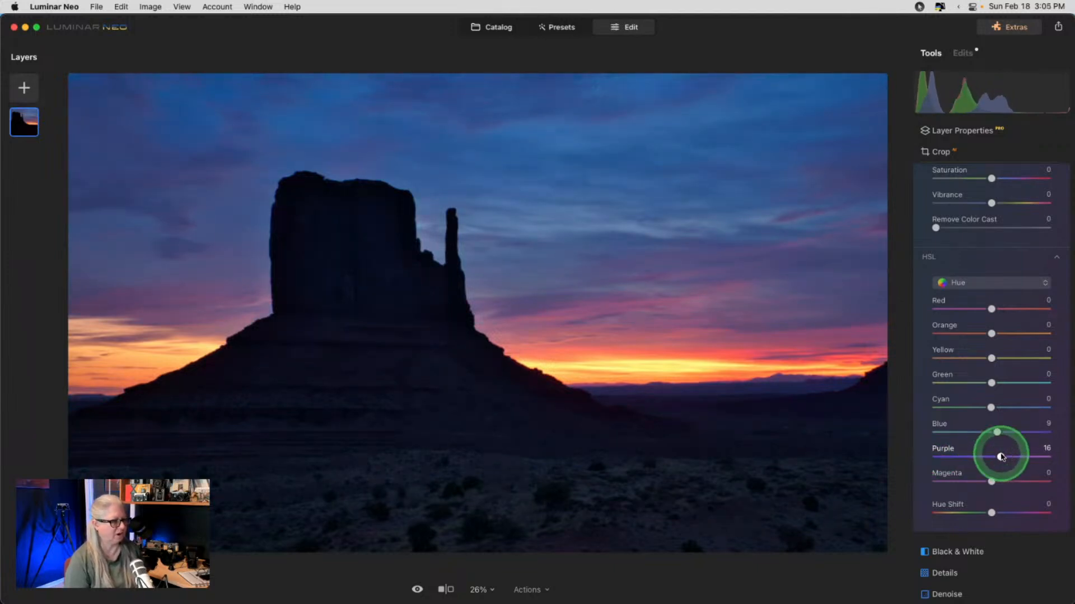
drag(991, 334, 994, 309)
mouse_move(991, 358)
mouse_down()
mouse_move(976, 358)
mouse_move(1036, 355)
mouse_move(945, 357)
mouse_move(1048, 356)
mouse_move(962, 356)
mouse_move(992, 355)
mouse_move(975, 355)
mouse_up()
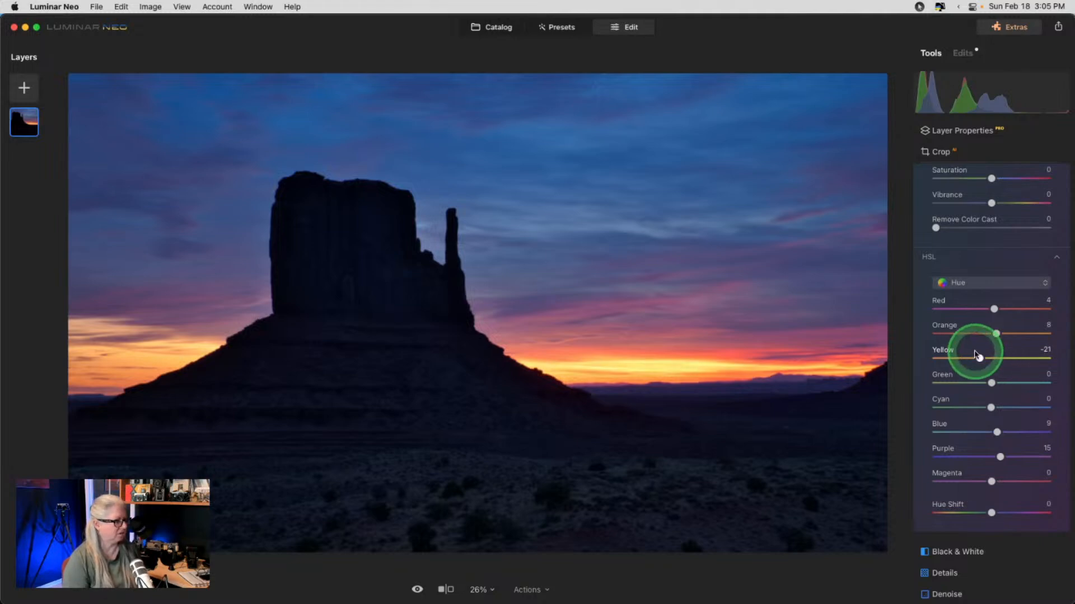
- Set HSL Luminance to Blue -7 and Purple 13, comparing with the unedited view
click(976, 282)
click(975, 316)
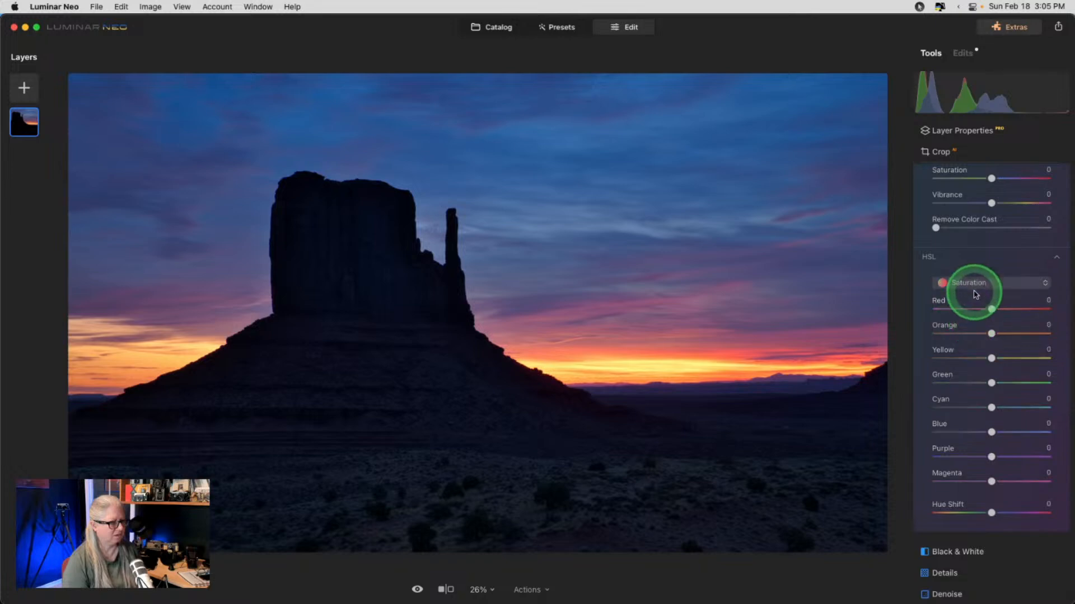
click(974, 287)
click(973, 316)
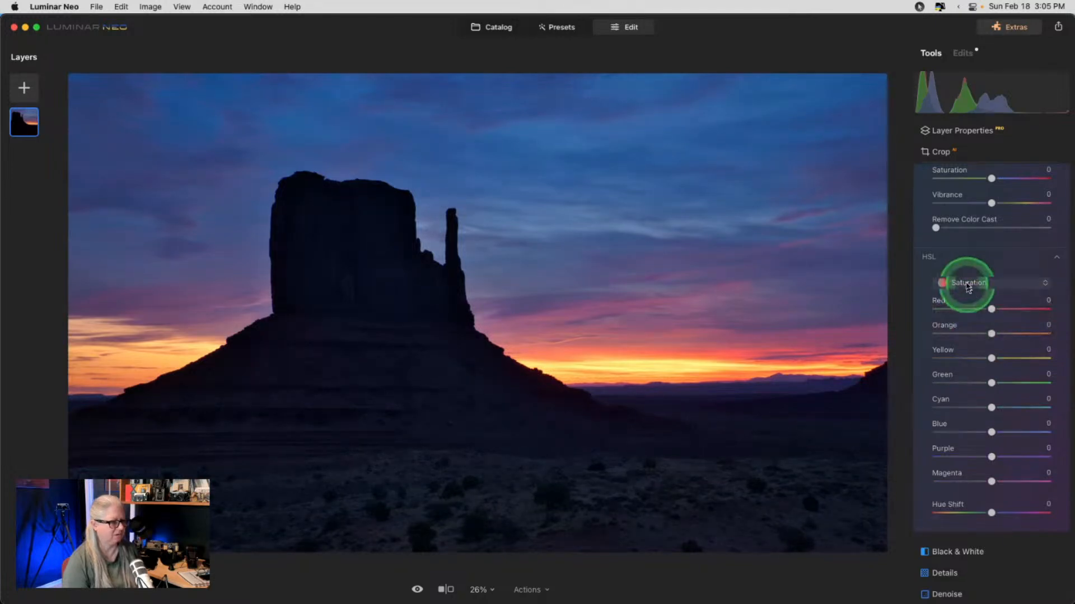
click(968, 286)
click(968, 326)
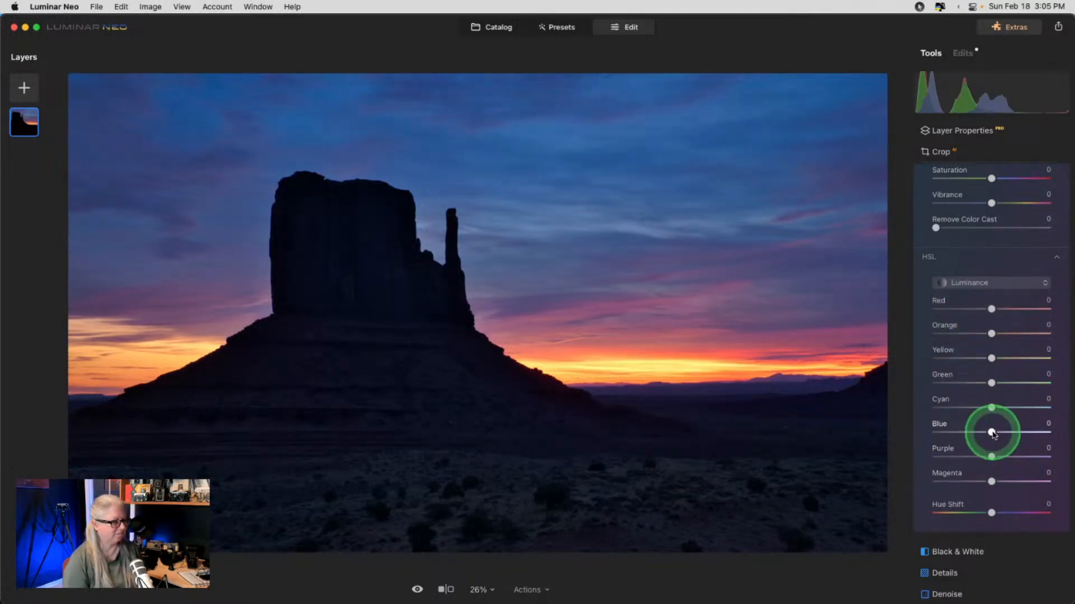
mouse_move(991, 432)
mouse_down()
mouse_move(1022, 431)
mouse_move(943, 432)
mouse_move(1044, 432)
mouse_move(990, 431)
mouse_move(1002, 431)
mouse_up()
mouse_move(991, 456)
mouse_down()
mouse_move(968, 456)
mouse_move(1006, 454)
mouse_up()
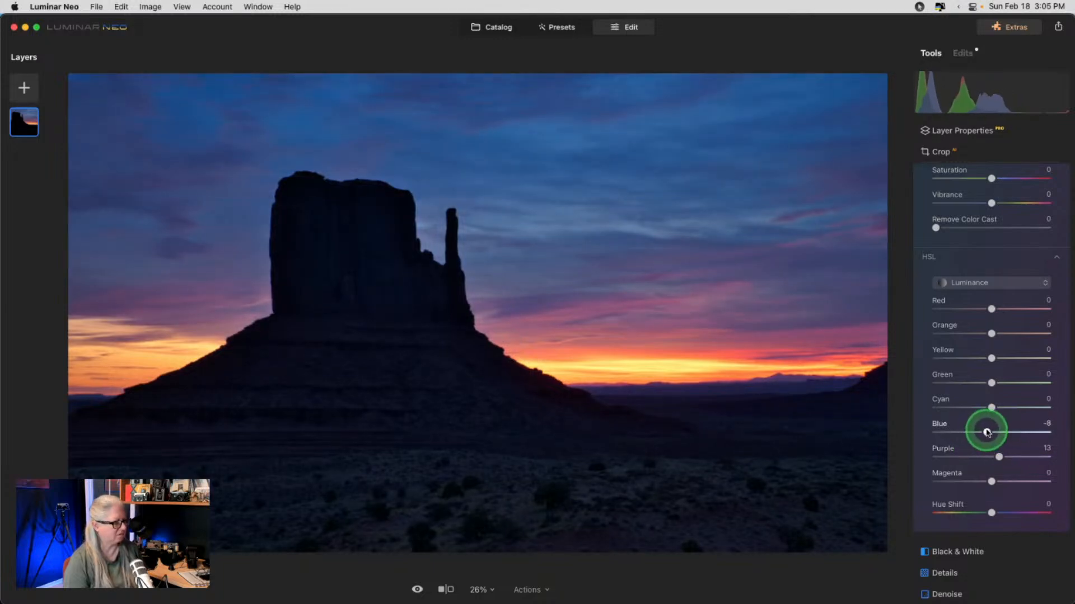
drag(998, 431, 986, 430)
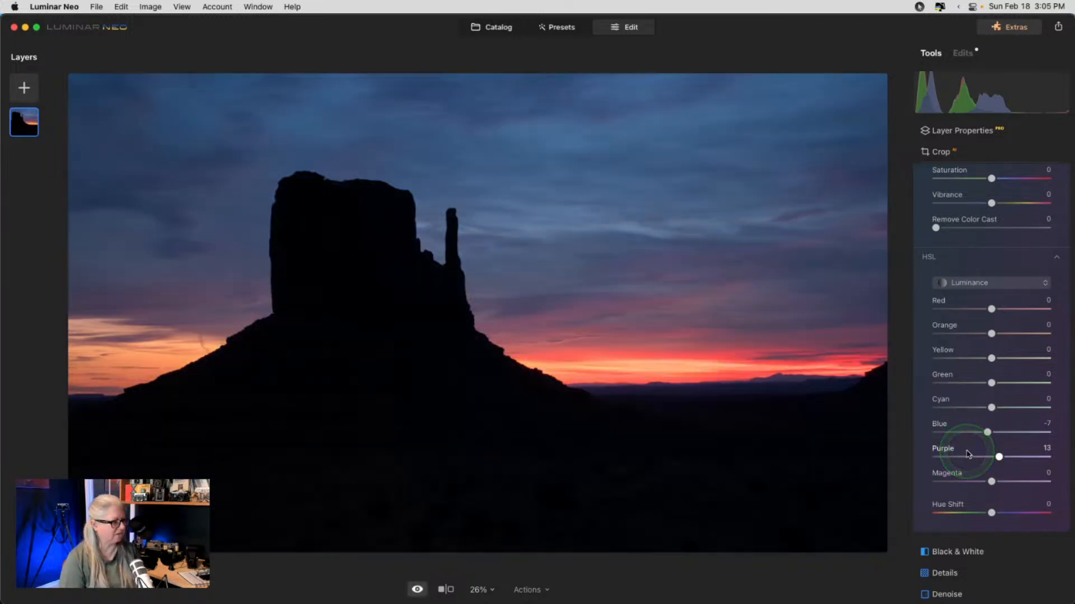
scroll(968, 455, up, 5)
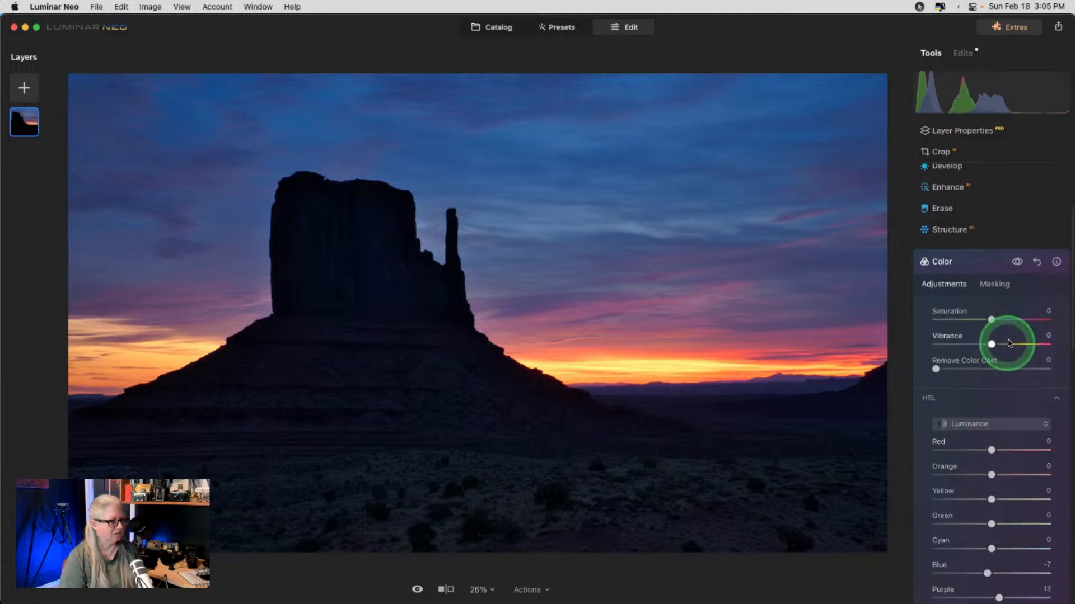
click(1018, 263)
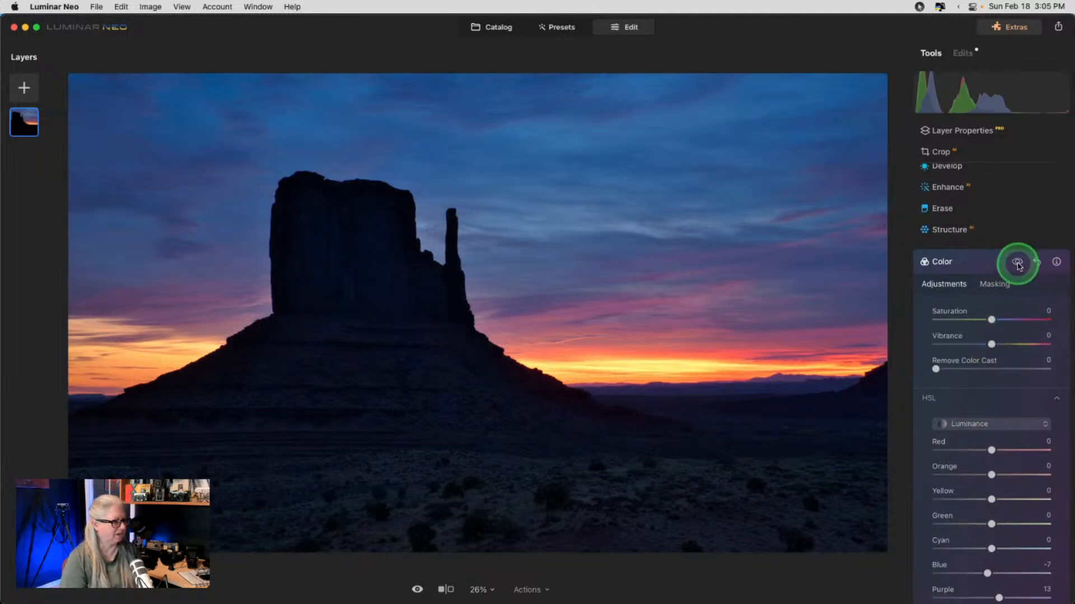
click(1018, 263)
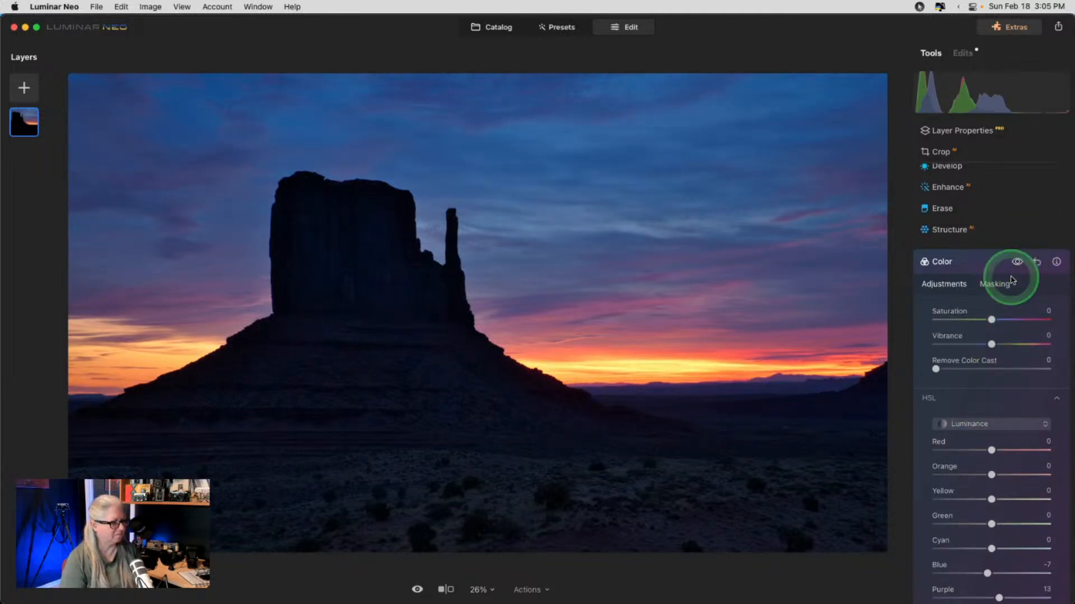
- Lower HSL Saturation of Red and Blue to -8, then collapse Color
click(971, 424)
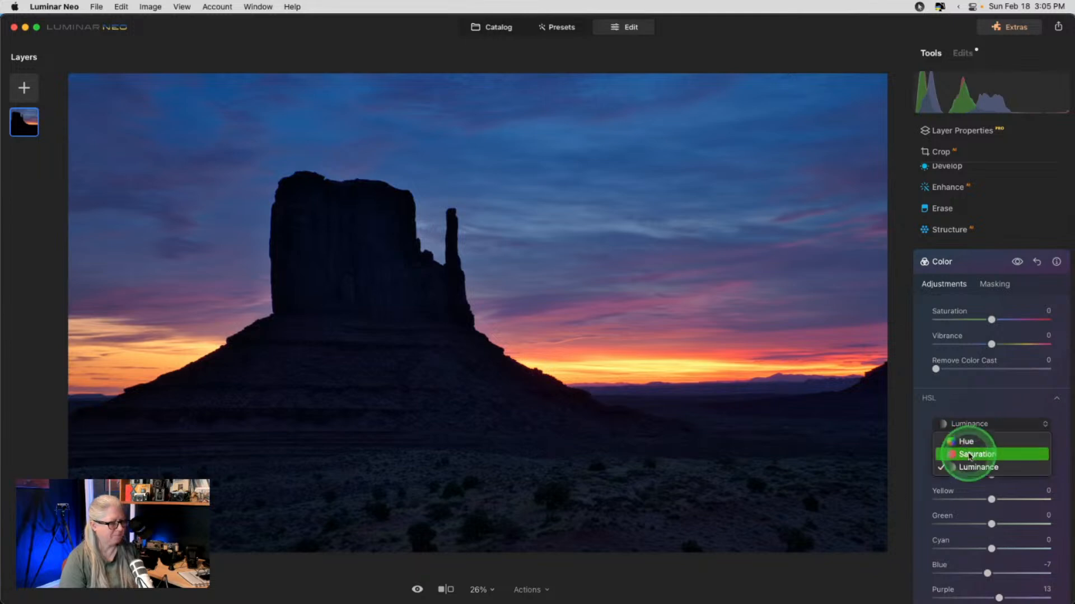
click(971, 451)
scroll(991, 521, down, 1)
scroll(991, 522, down, 1)
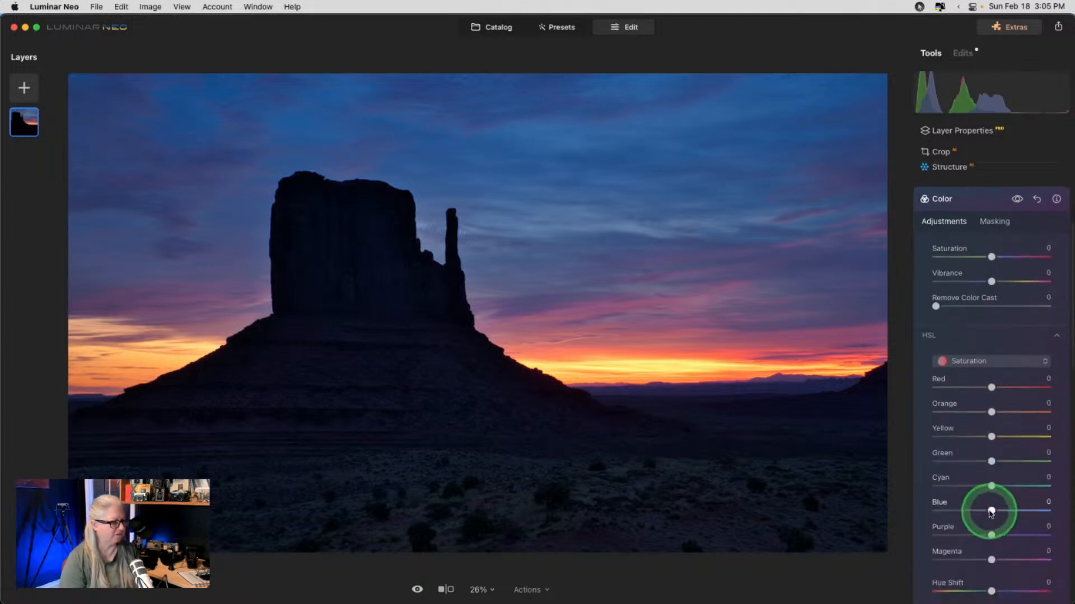
drag(991, 510, 989, 510)
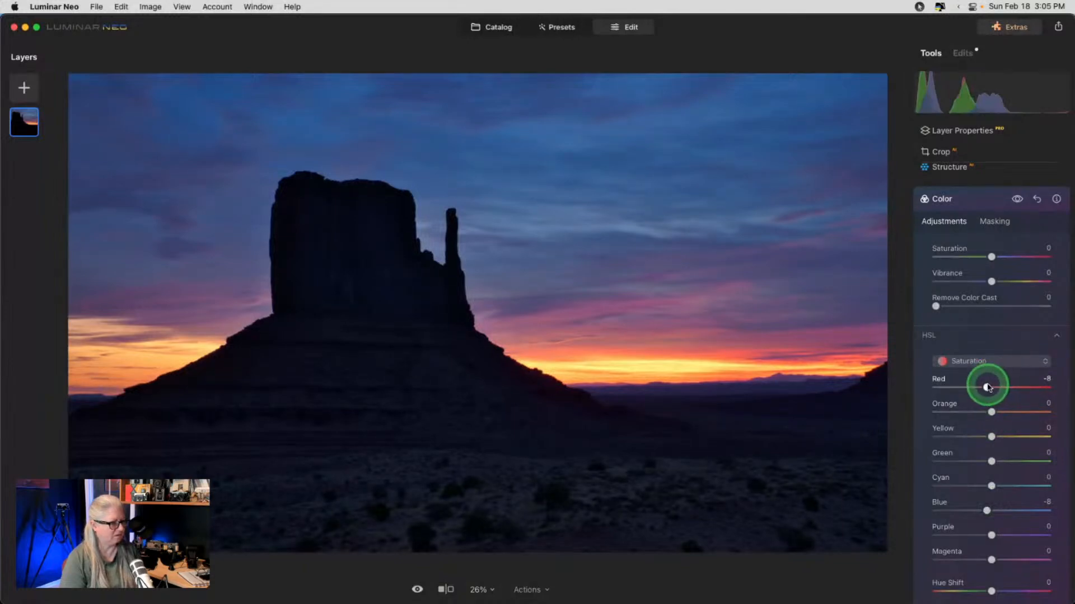
drag(988, 388, 986, 385)
scroll(986, 381, up, 3)
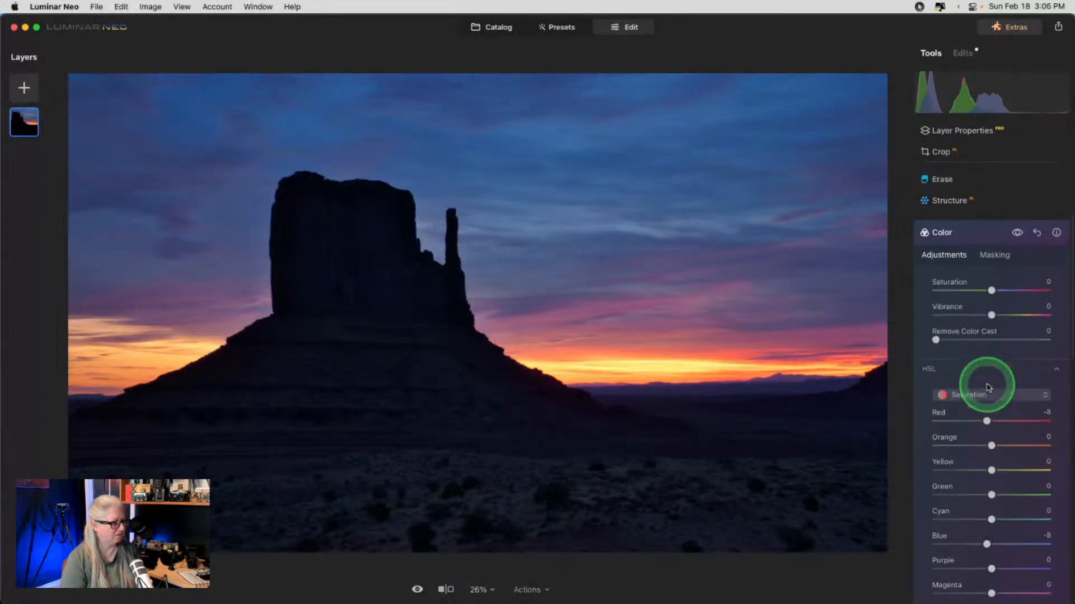
click(974, 299)
scroll(974, 302, down, 10)
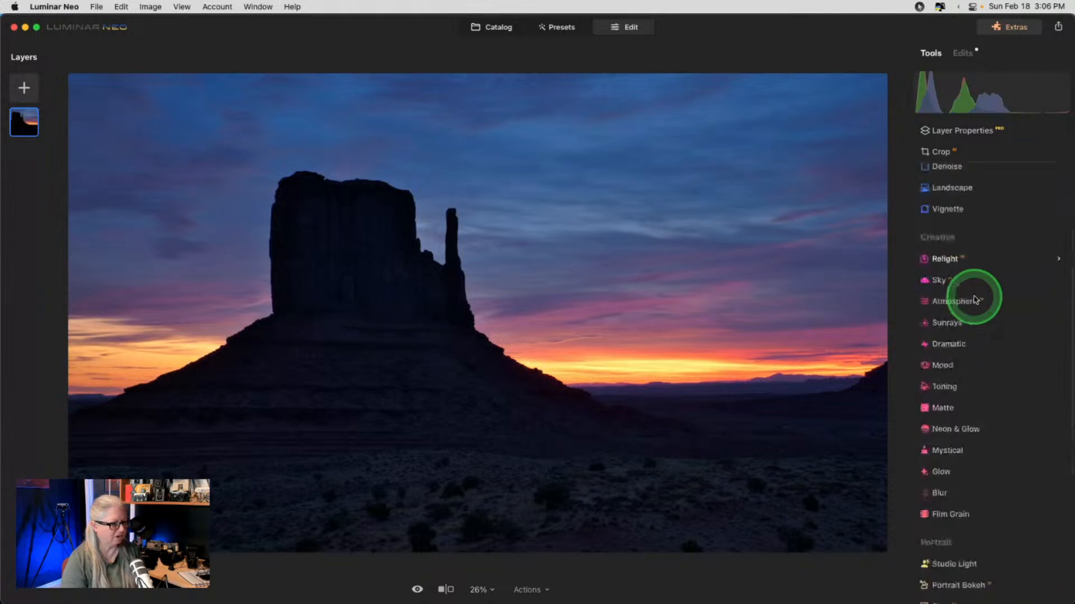
- In Color Harmony, try Color Contrast, reset it, and set Split Color Warmth to Warm 10, Cool 9
click(947, 546)
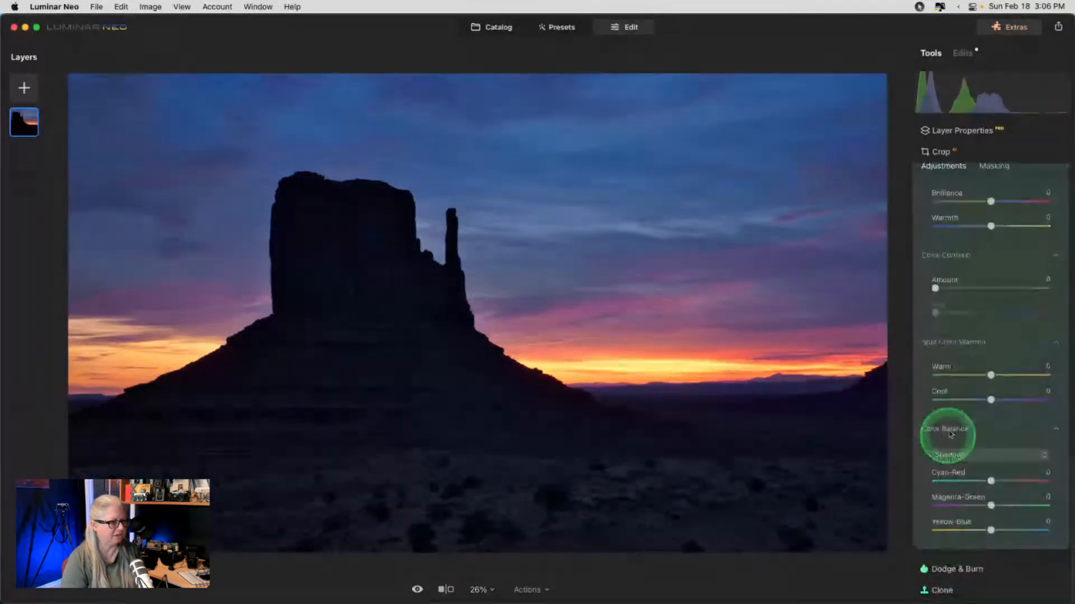
click(955, 289)
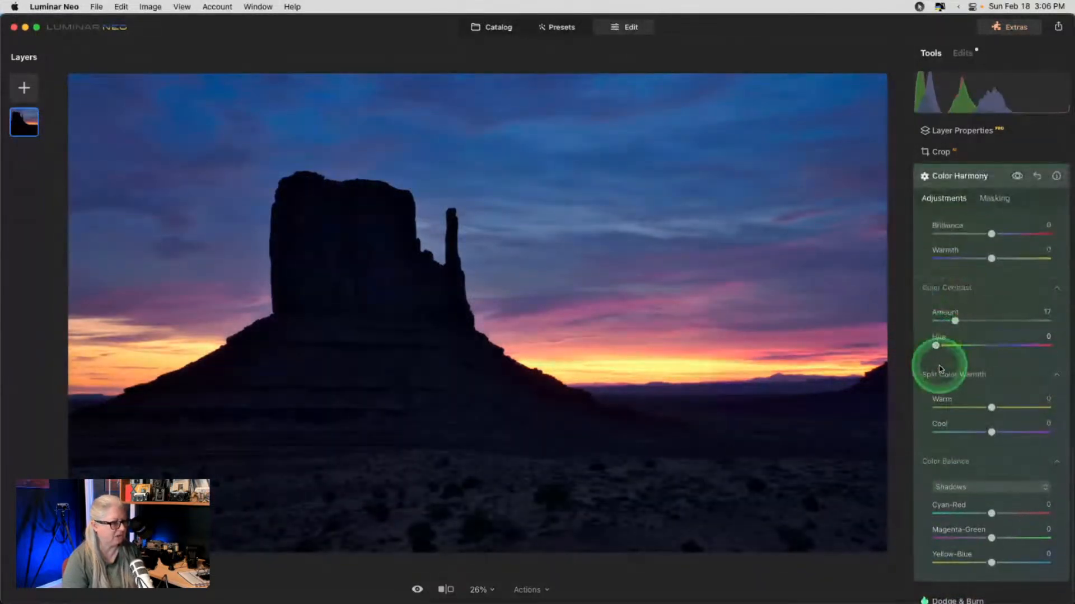
drag(936, 345, 919, 316)
click(991, 407)
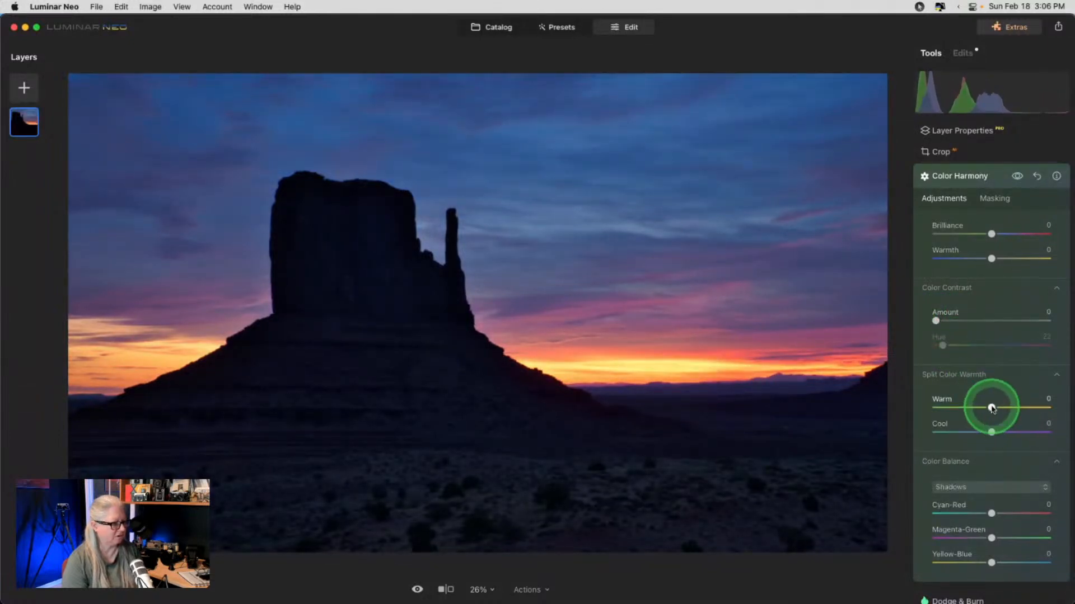
mouse_move(992, 409)
mouse_down()
mouse_move(1008, 407)
mouse_move(971, 402)
mouse_move(999, 407)
mouse_up()
drag(991, 432, 999, 407)
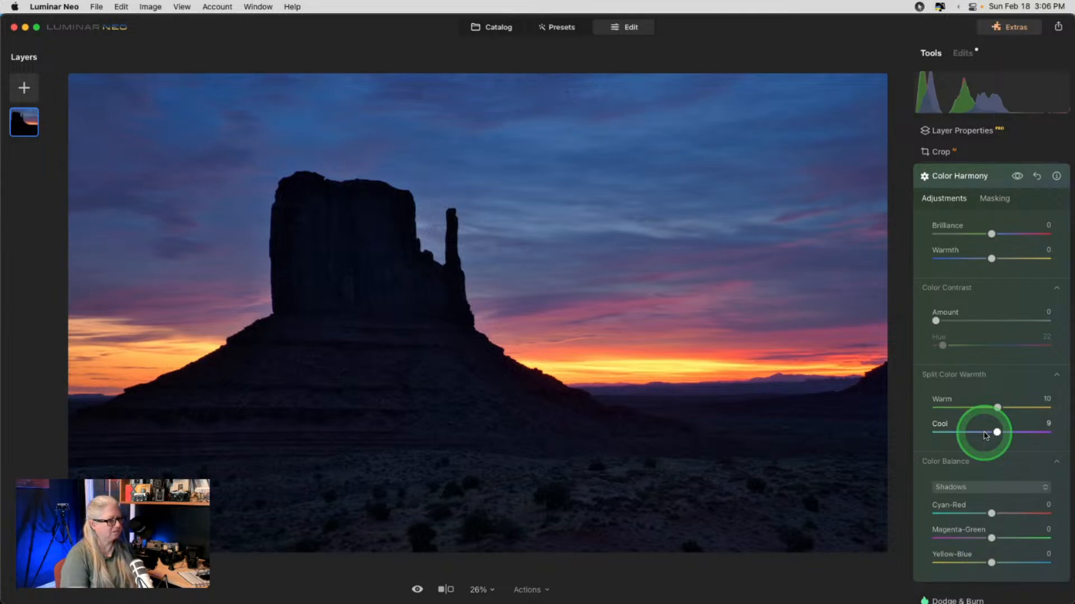
- Set the Shadows color balance to Cyan-Red 2 and Yellow-Blue -7
scroll(986, 435, down, 2)
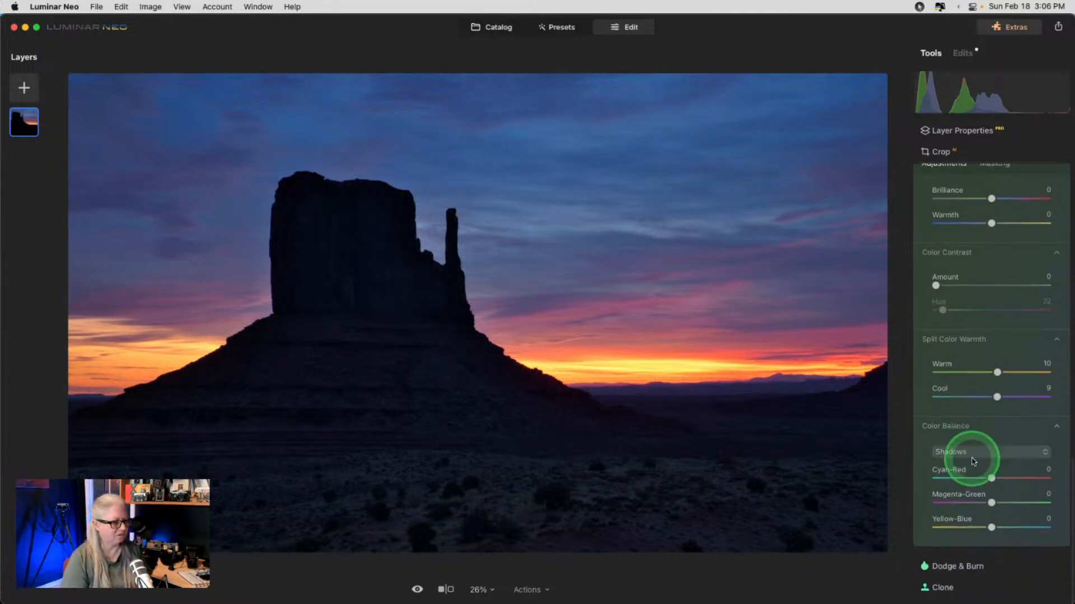
mouse_move(987, 517)
mouse_down()
mouse_move(973, 526)
mouse_move(1008, 527)
mouse_move(979, 527)
mouse_up()
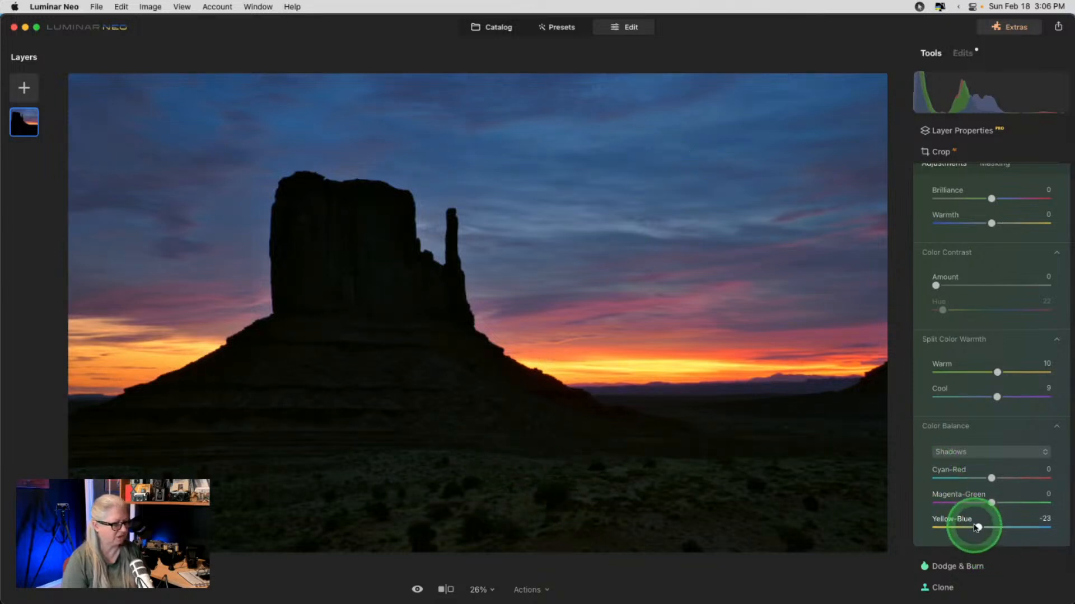
mouse_move(978, 527)
mouse_down()
mouse_move(1019, 526)
mouse_move(988, 525)
mouse_up()
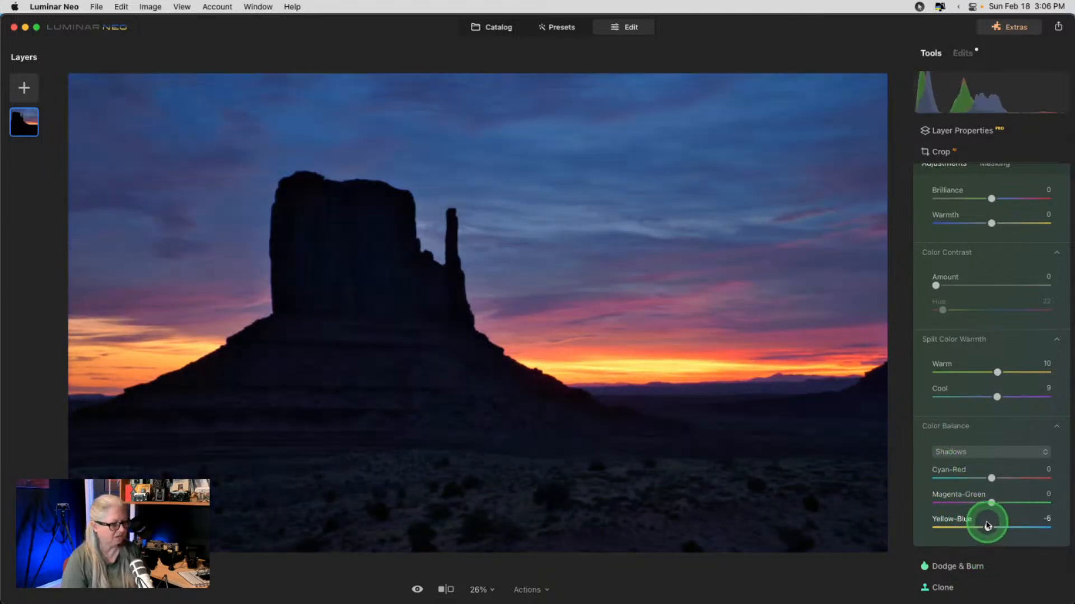
drag(989, 479, 994, 478)
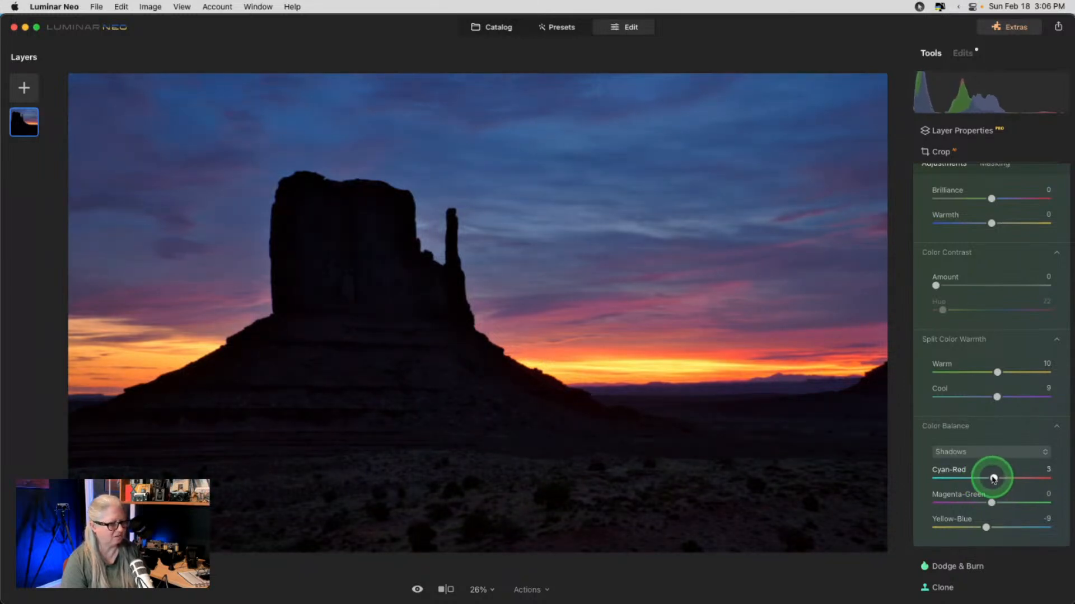
click(987, 528)
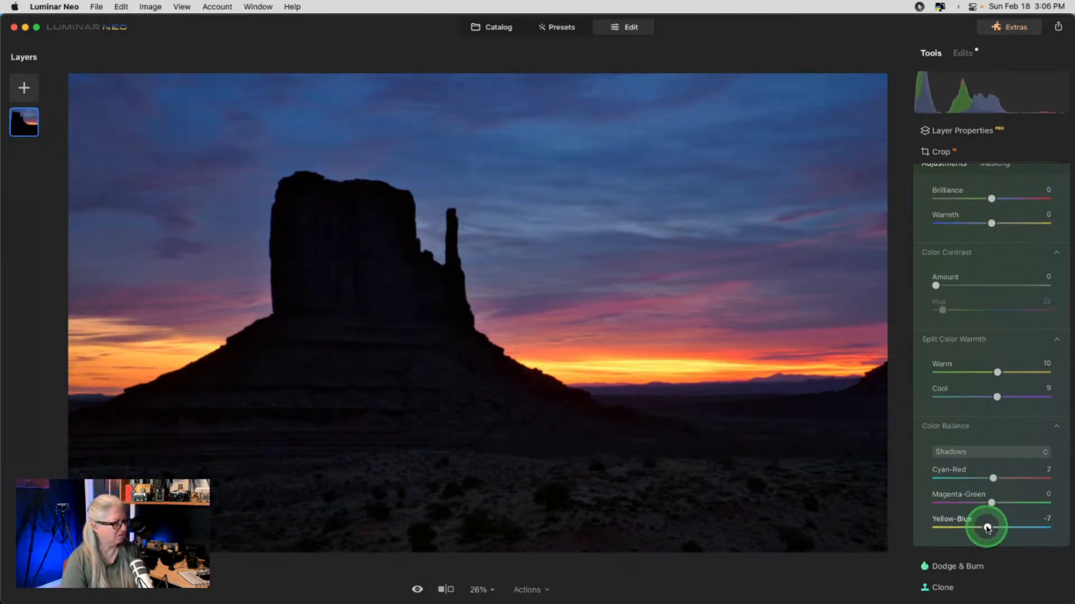
scroll(1022, 208, up, 3)
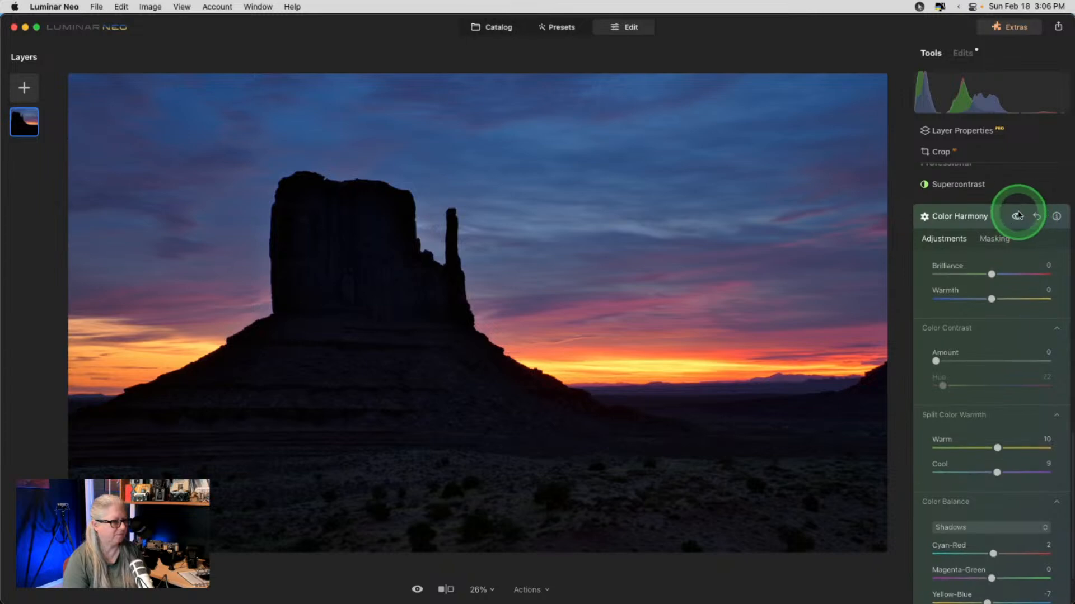
- Toggle Color Harmony off and on to compare, then collapse the tool
click(1018, 217)
click(1017, 216)
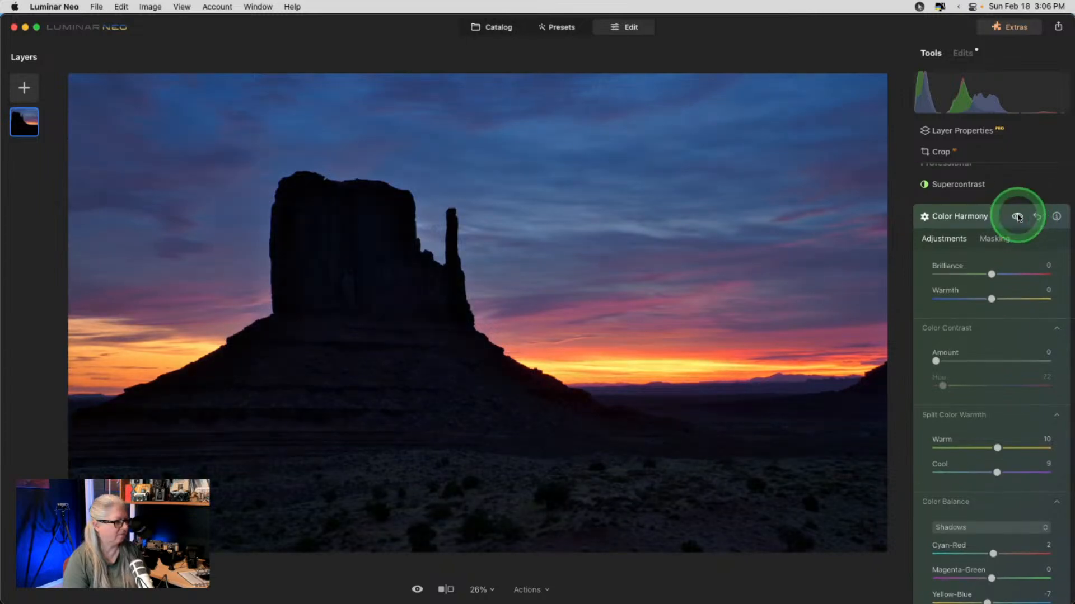
click(1017, 217)
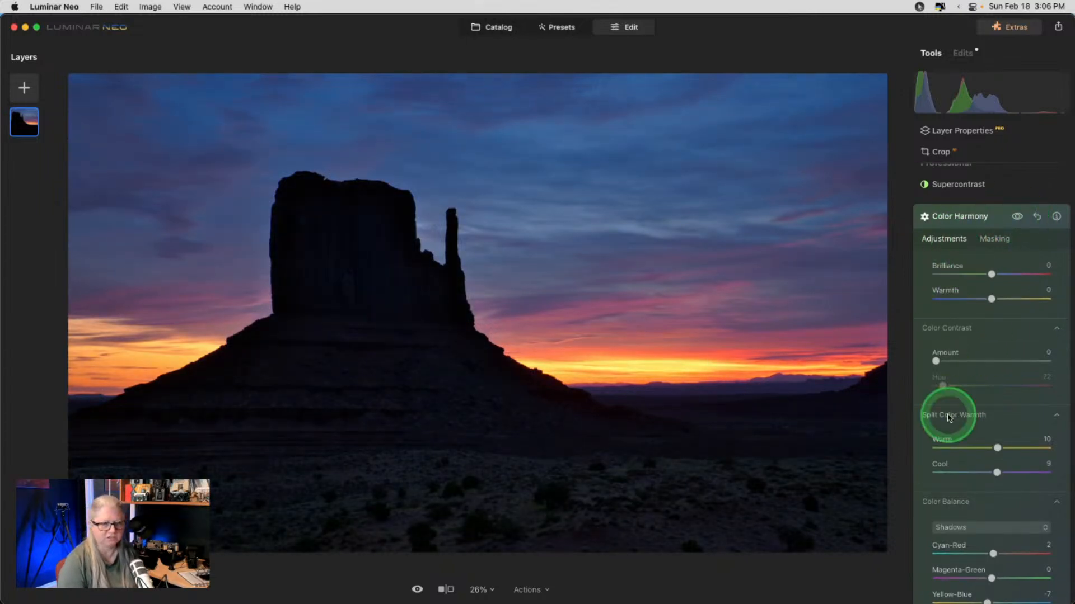
click(991, 220)
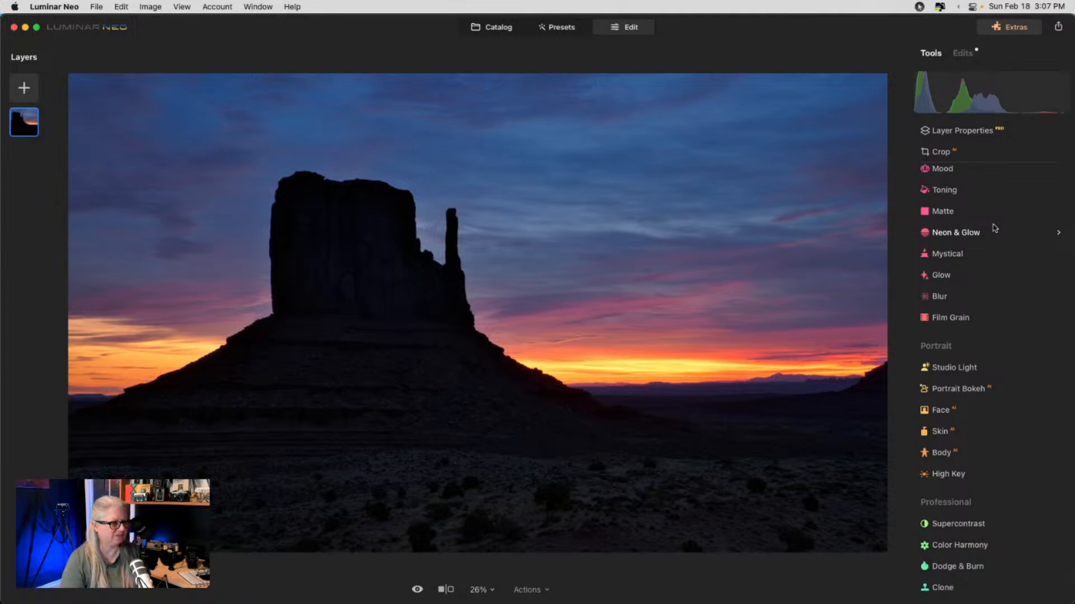
scroll(989, 331, up, 3)
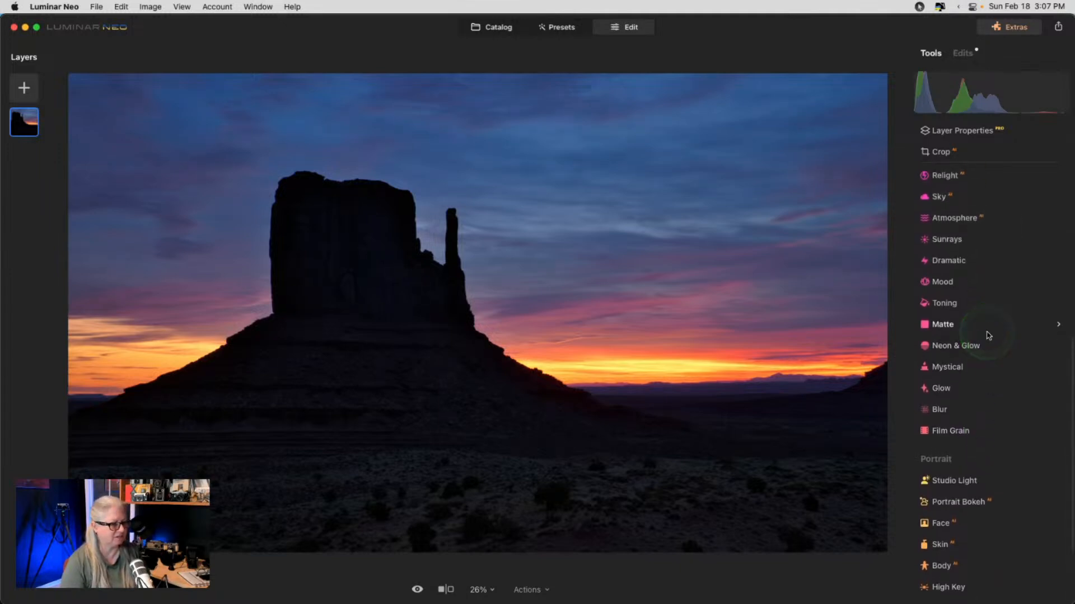
click(958, 368)
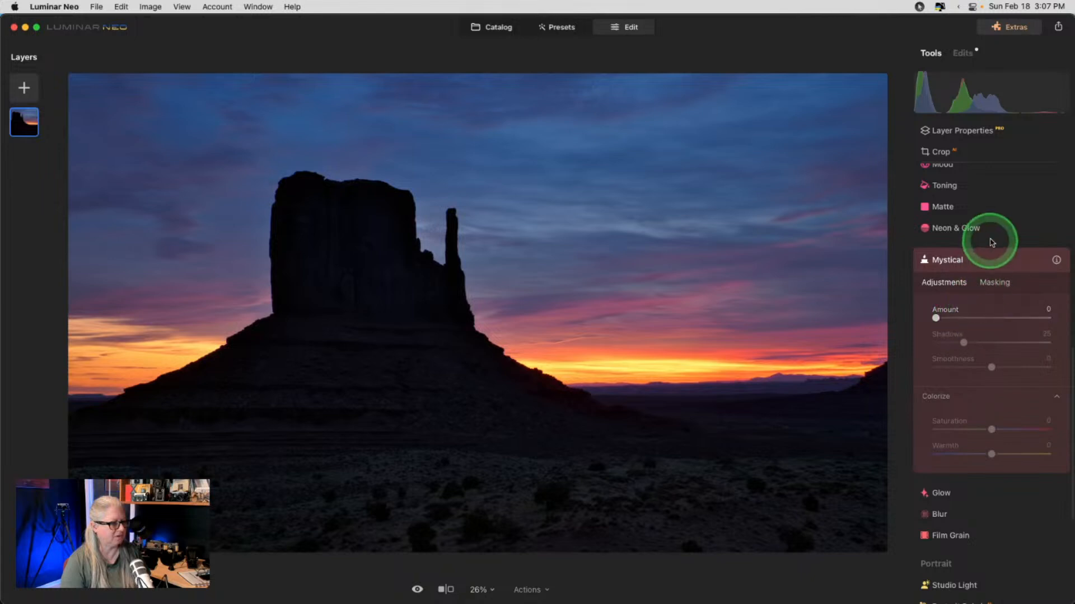
click(989, 258)
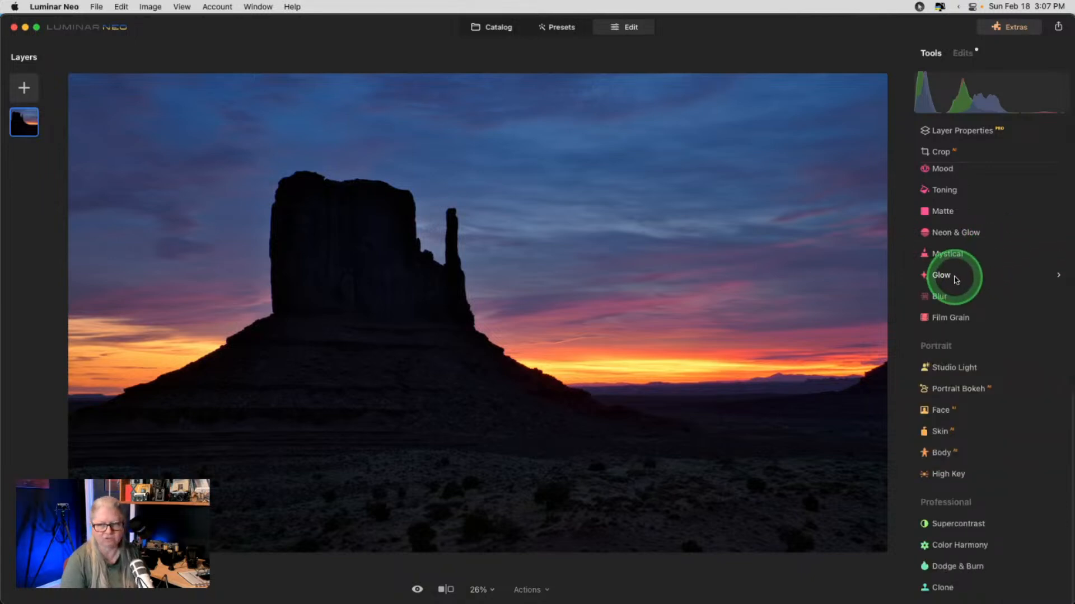
click(956, 280)
click(974, 290)
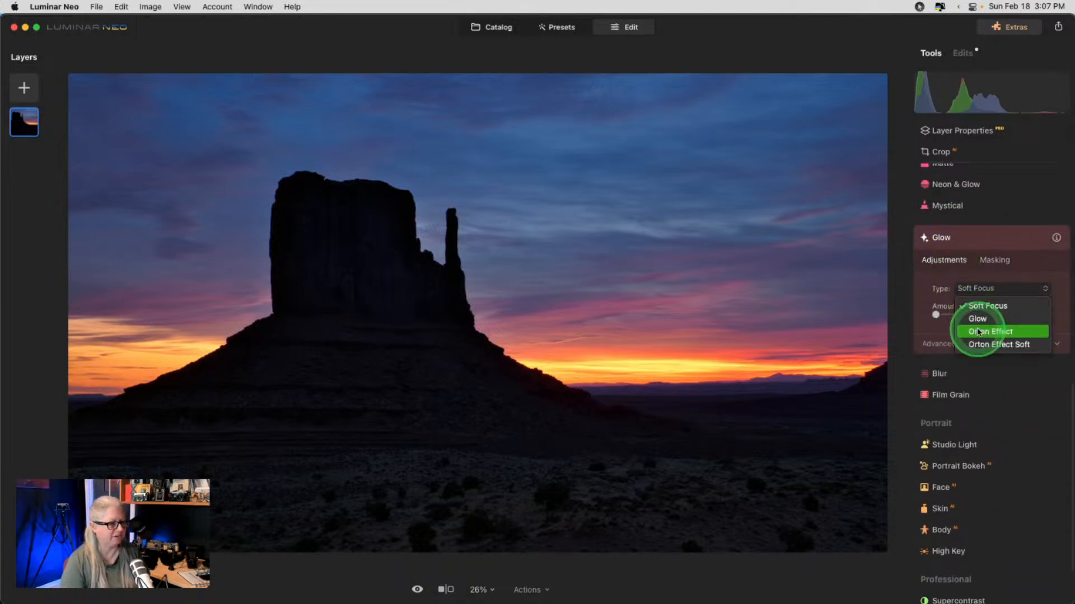
click(936, 343)
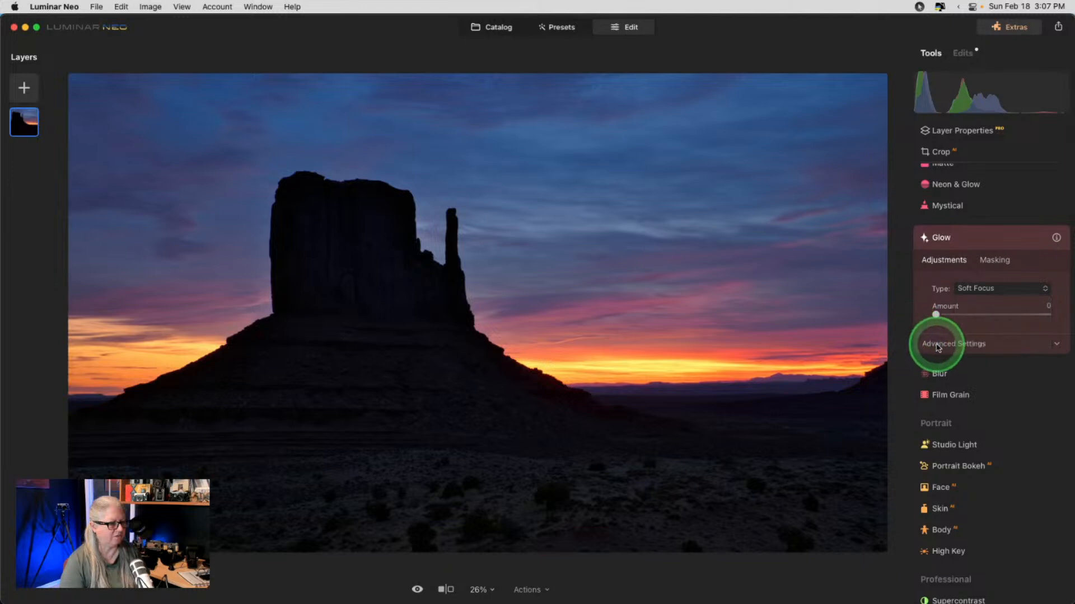
drag(936, 314, 1046, 314)
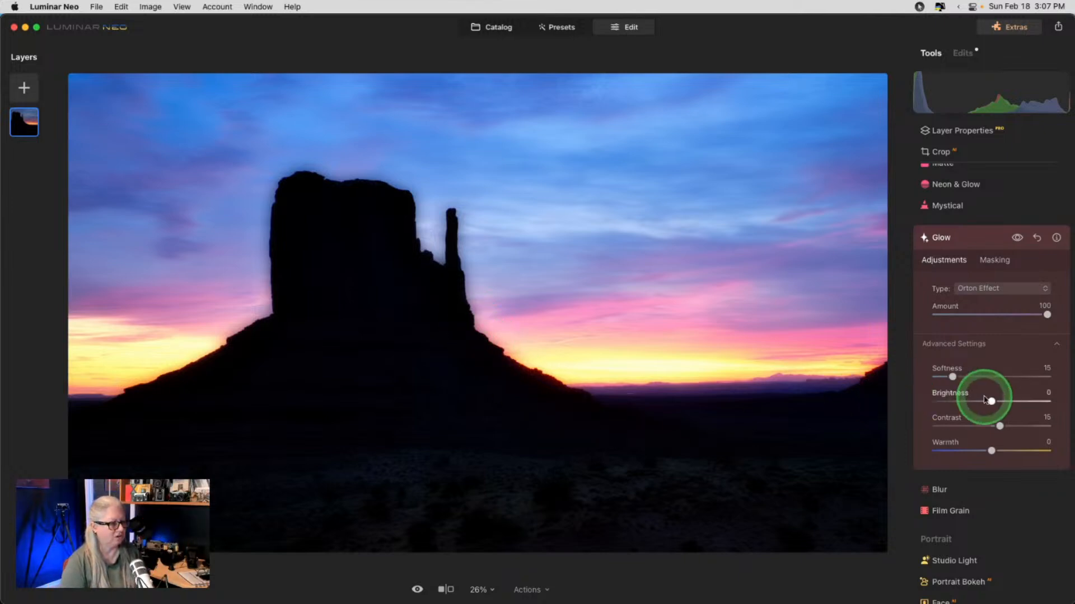
drag(990, 401, 945, 402)
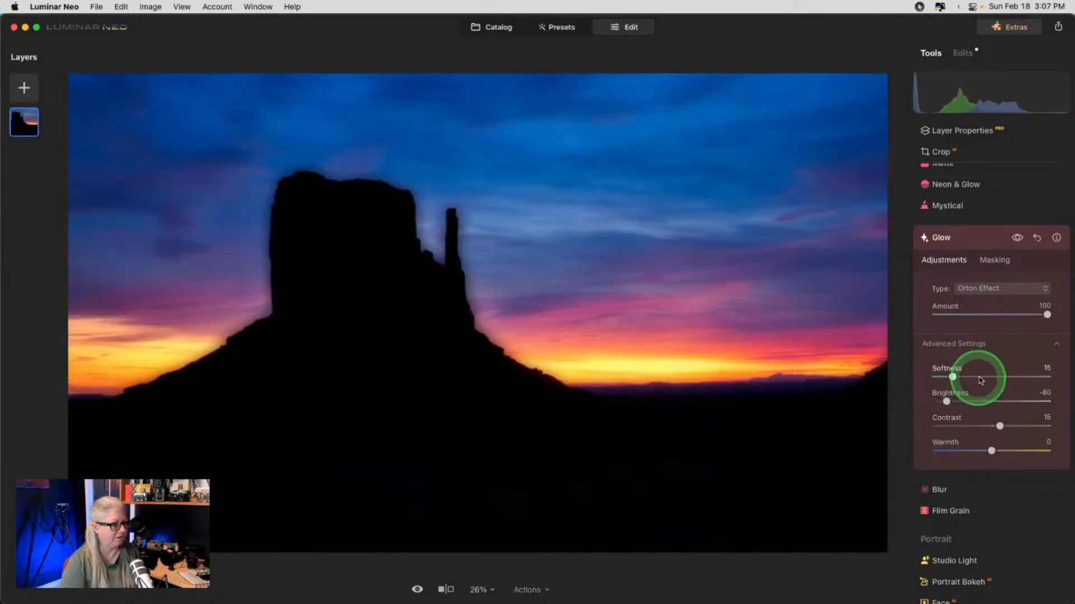
drag(1046, 314, 957, 314)
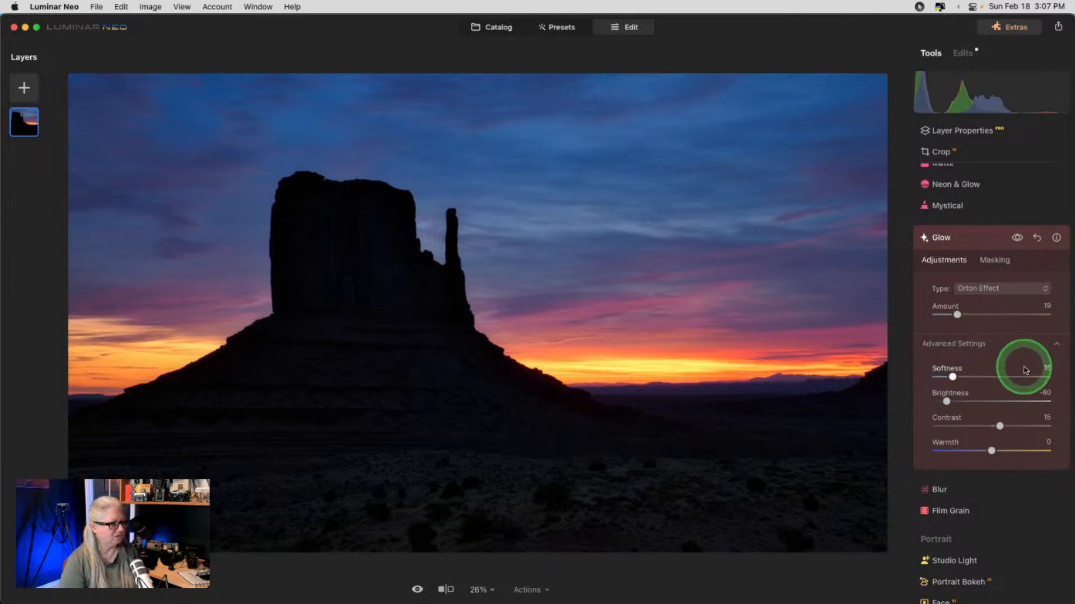
drag(957, 315, 914, 315)
click(974, 240)
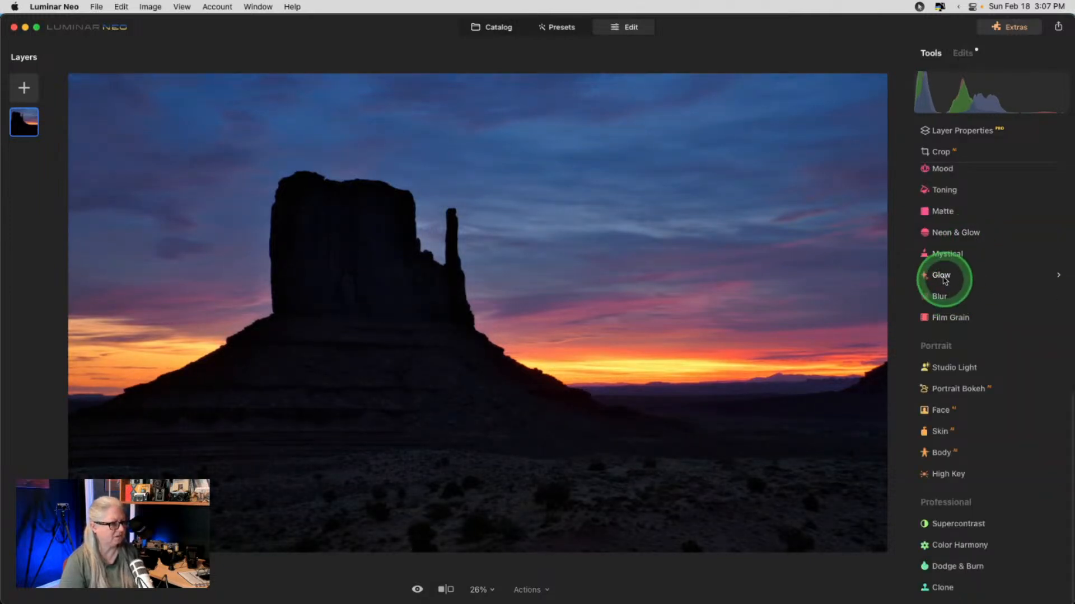
- Add a Mystical effect at Amount 42 with Colorize Warmth 16, then collapse it
click(947, 253)
drag(938, 323, 982, 321)
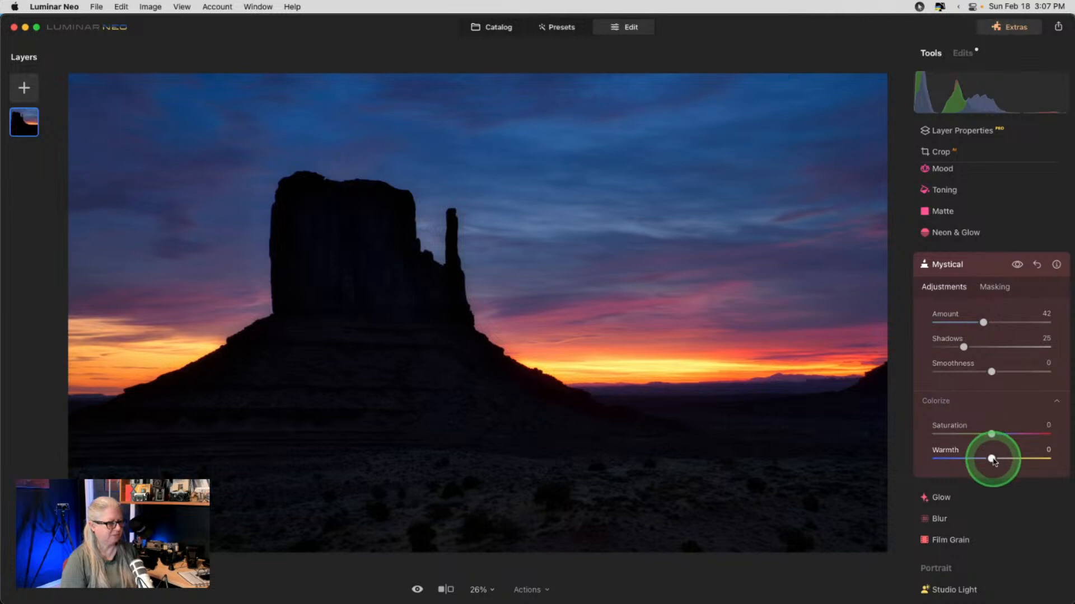
mouse_move(991, 460)
mouse_down()
mouse_move(1037, 459)
mouse_move(935, 451)
mouse_move(1026, 447)
mouse_move(1003, 452)
mouse_up()
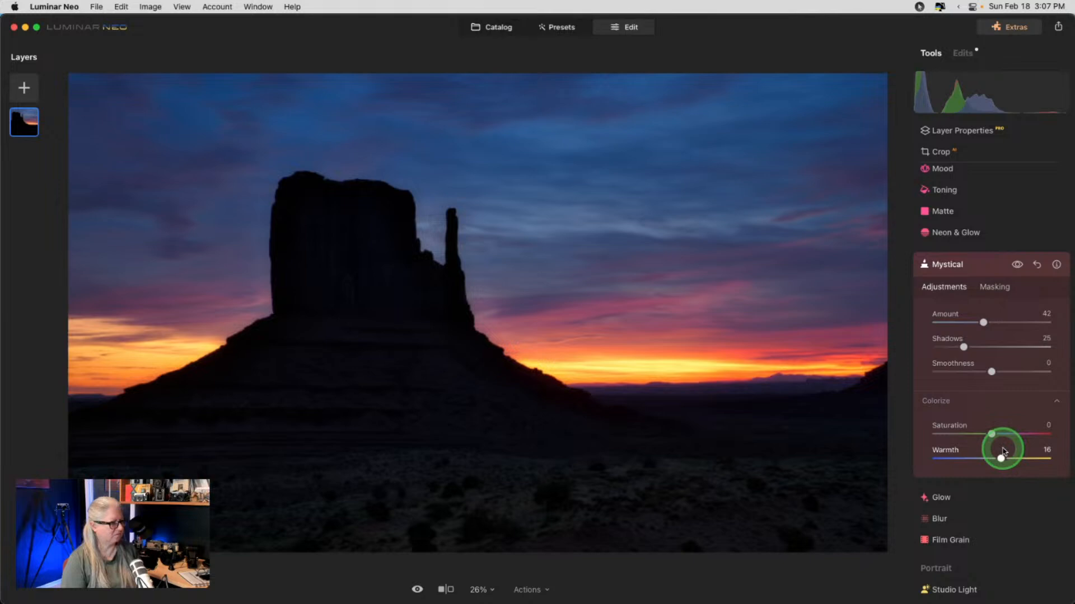
click(988, 266)
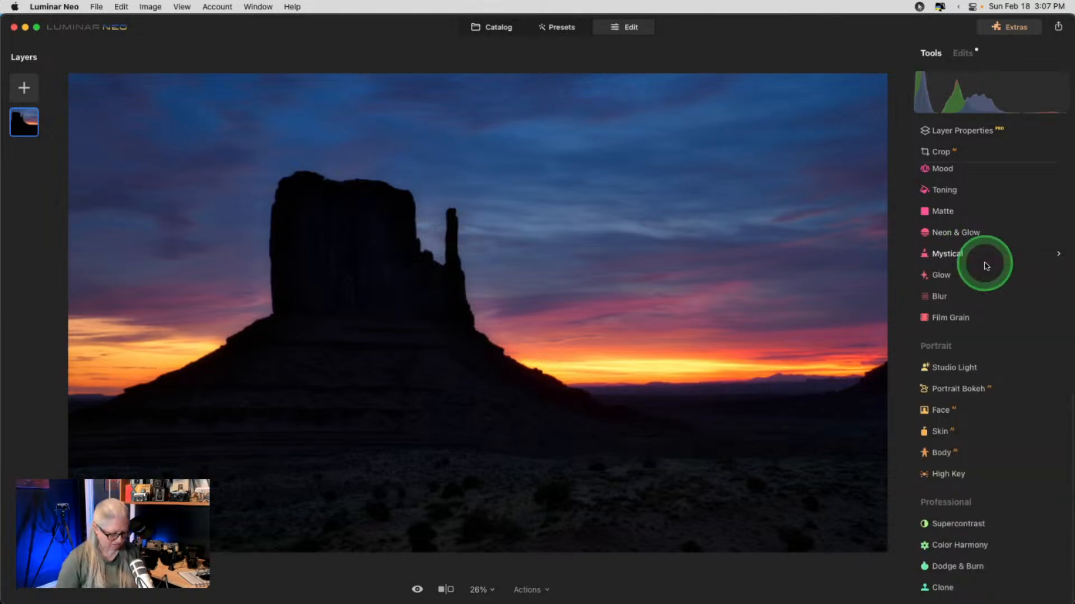
- Compare the edited sunset with the original using the before/after shortcut
key(backslash)
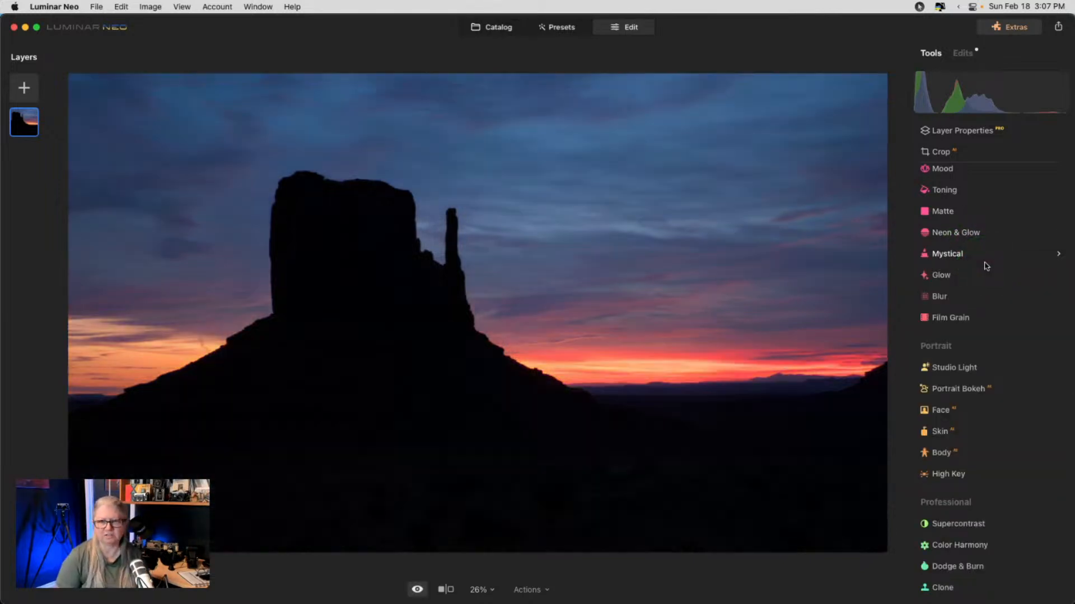
key(backslash)
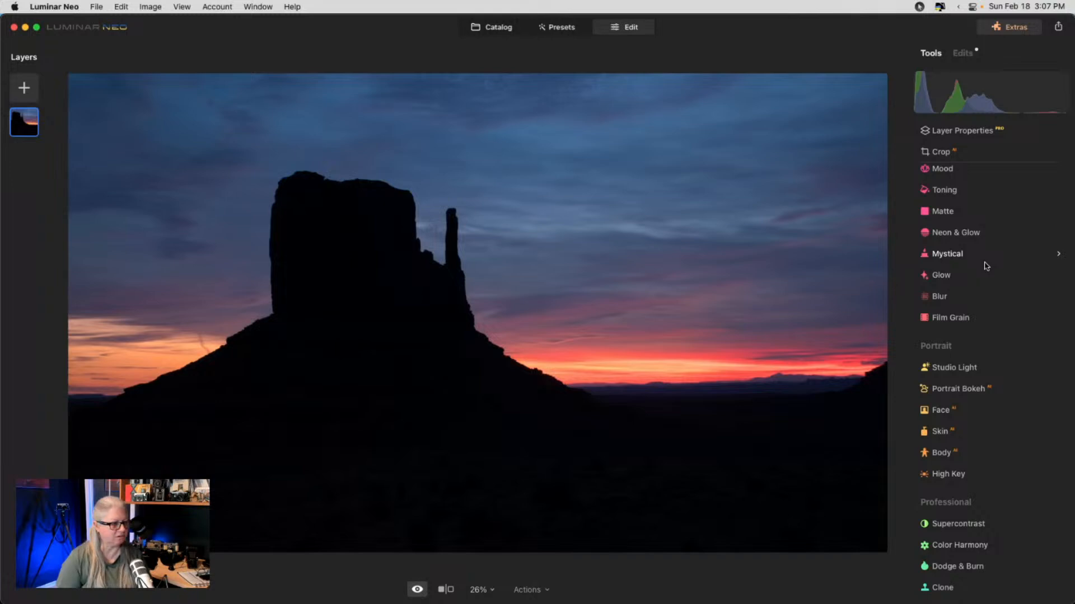
key(backslash)
key(backslash)
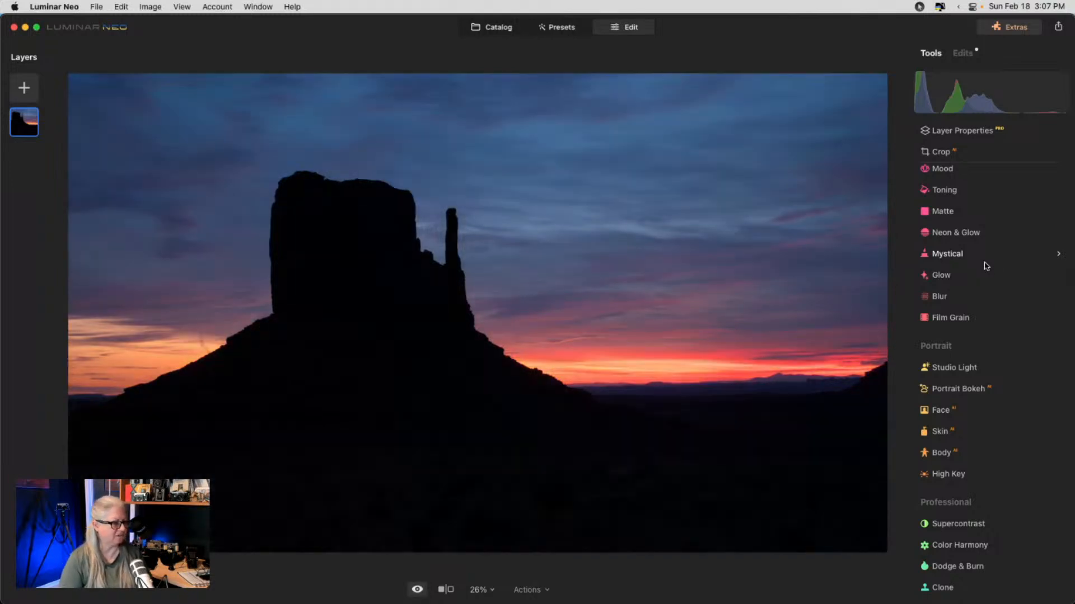
key(backslash)
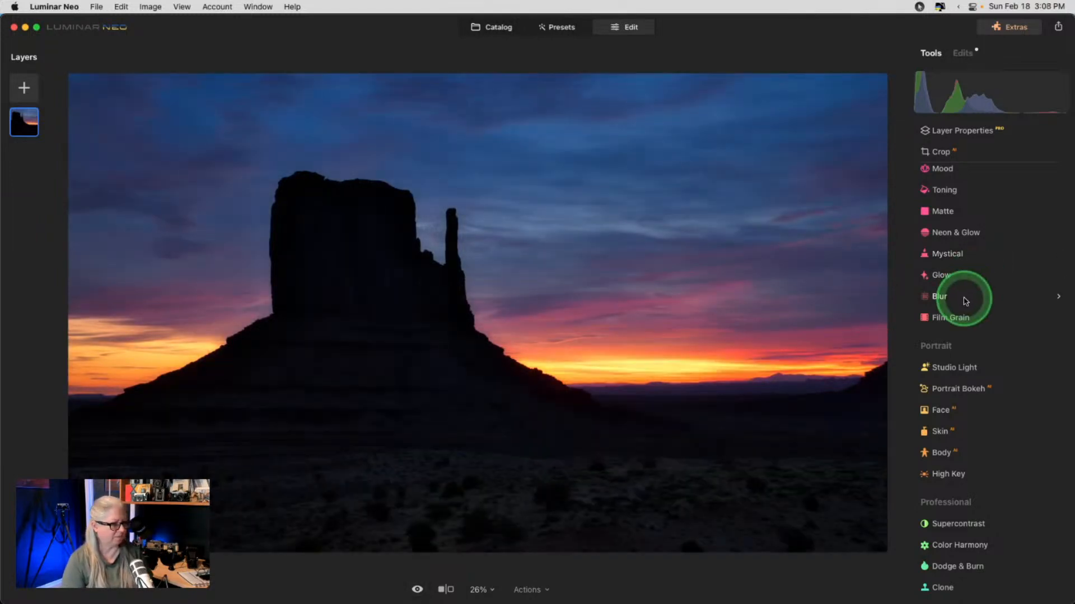
scroll(959, 295, up, 5)
scroll(965, 302, up, 3)
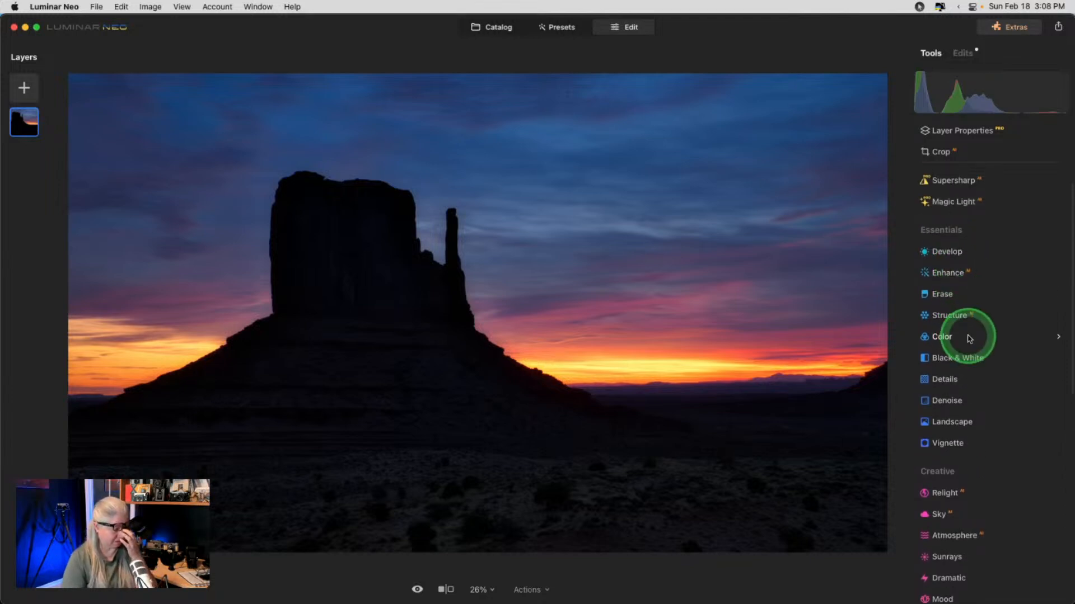
- In Develop, set exposure to 0.60 and darken the highlights
click(955, 253)
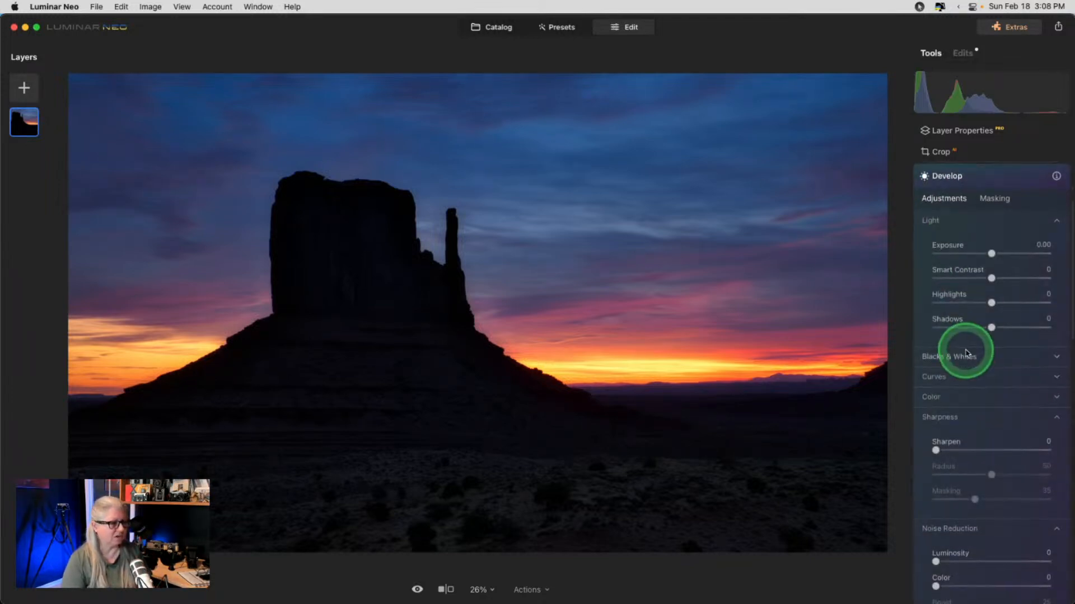
drag(992, 255, 999, 255)
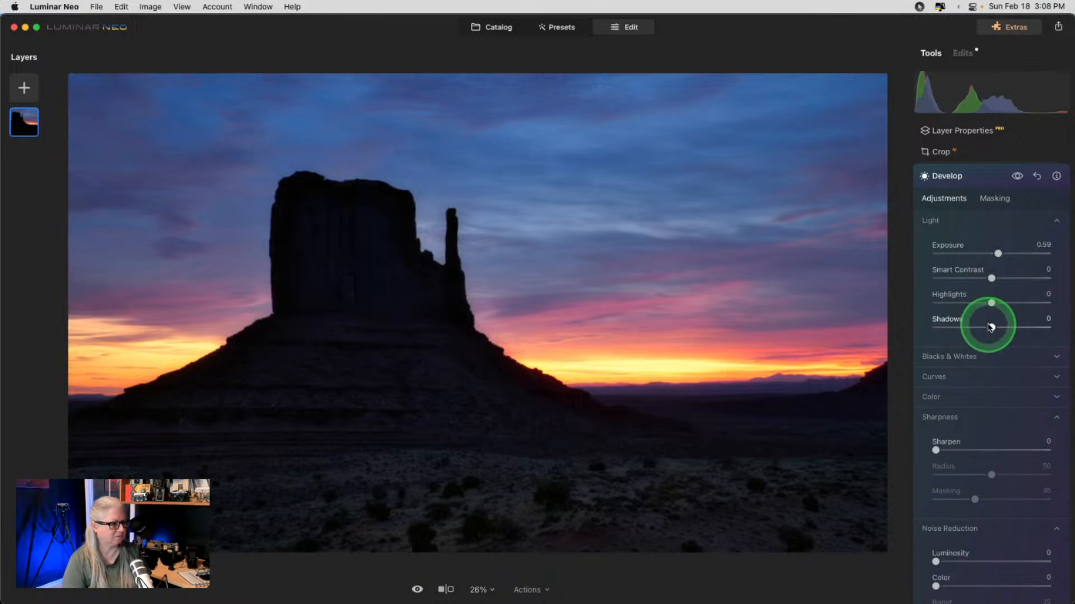
drag(992, 327, 992, 327)
drag(997, 255, 998, 254)
drag(991, 303, 972, 303)
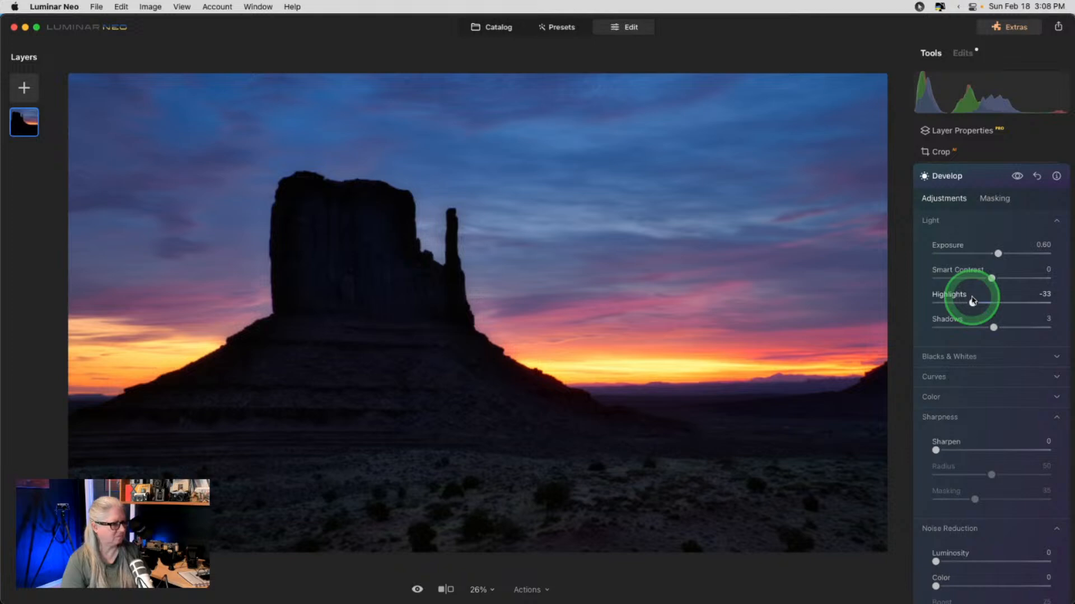
- Collapse Noise Reduction and Sharpness, and warm the colour temperature slightly
click(938, 528)
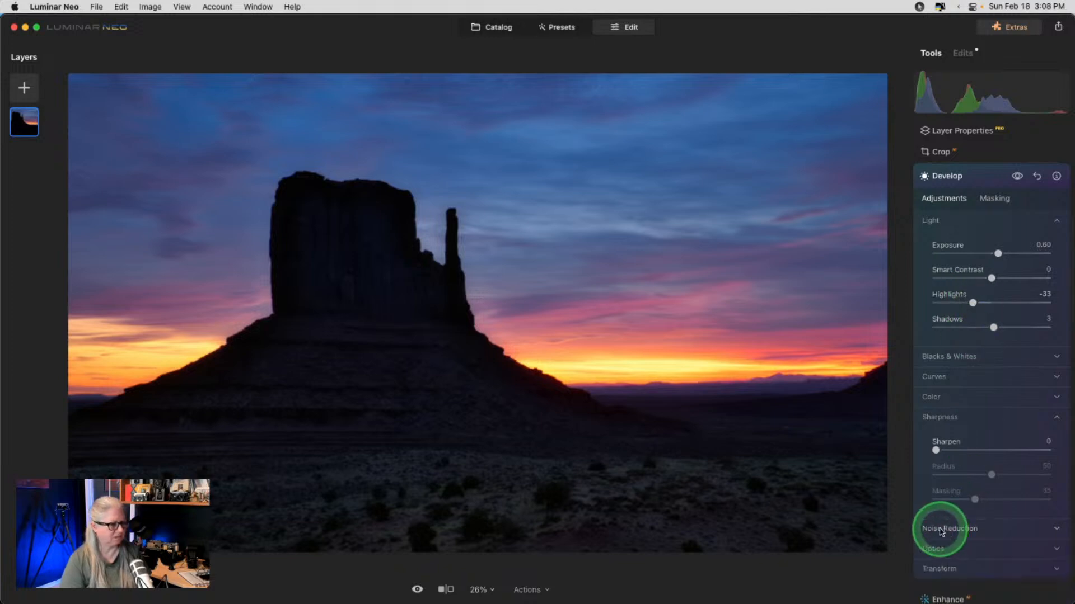
click(939, 420)
click(934, 399)
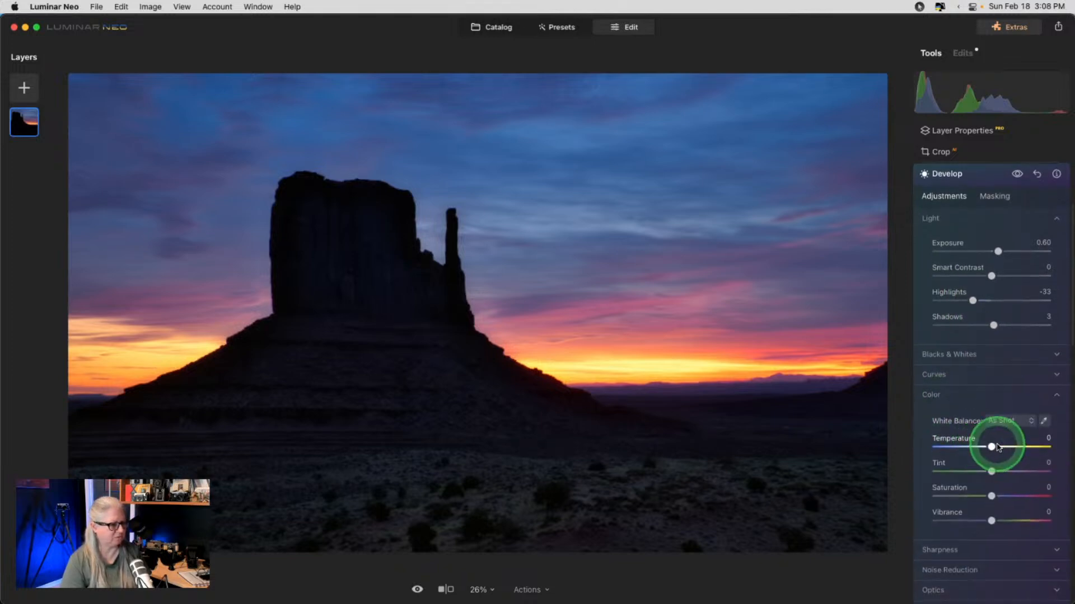
drag(994, 446, 997, 446)
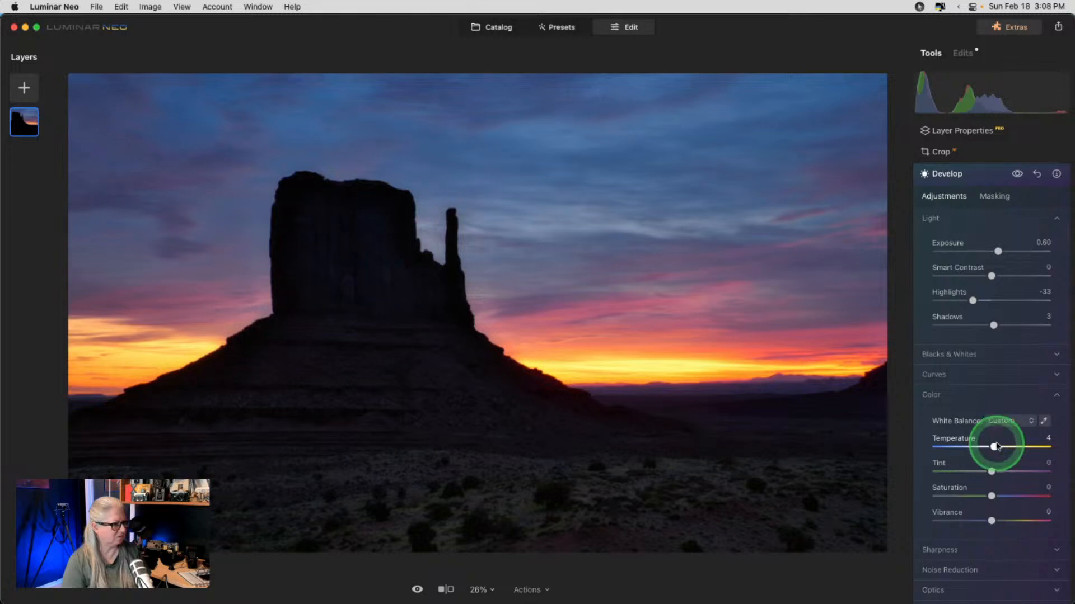
scroll(996, 445, up, 5)
- Fold Develop back into the tool list, then reopen the Develop adjustments
click(978, 298)
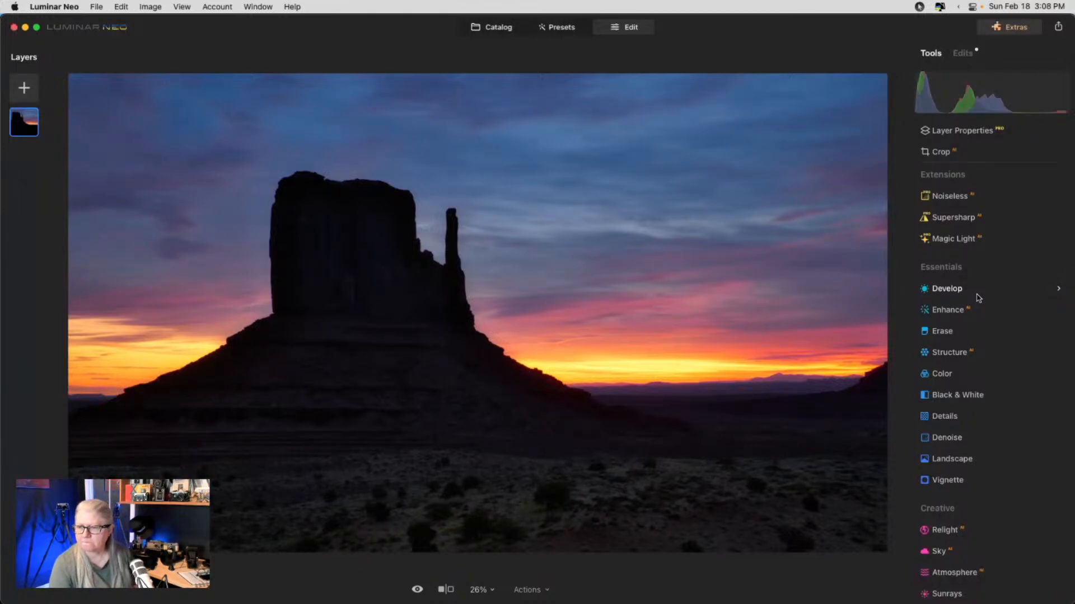
click(973, 302)
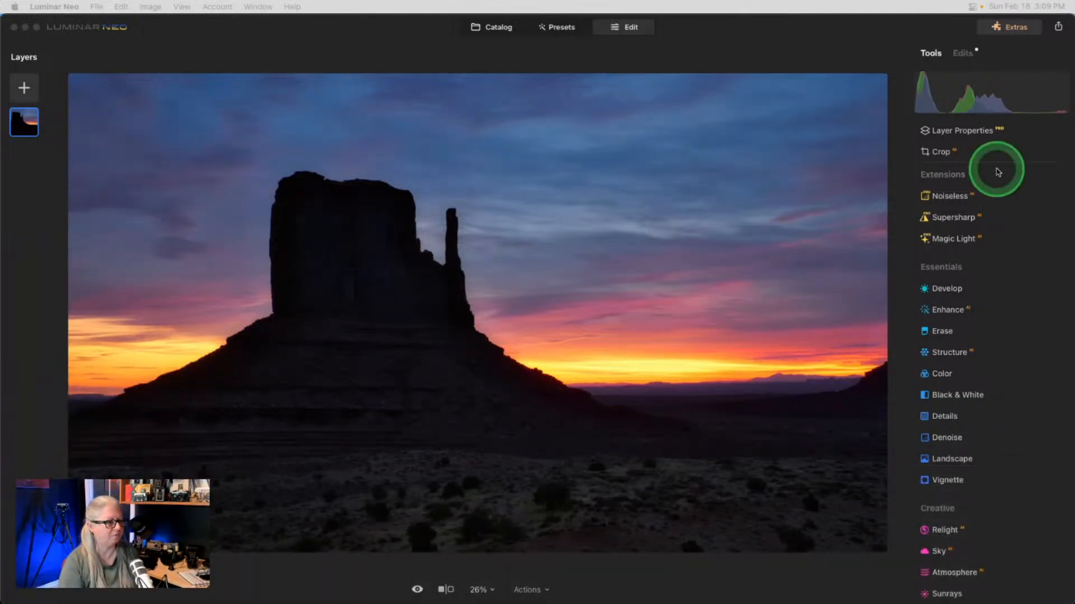
click(951, 288)
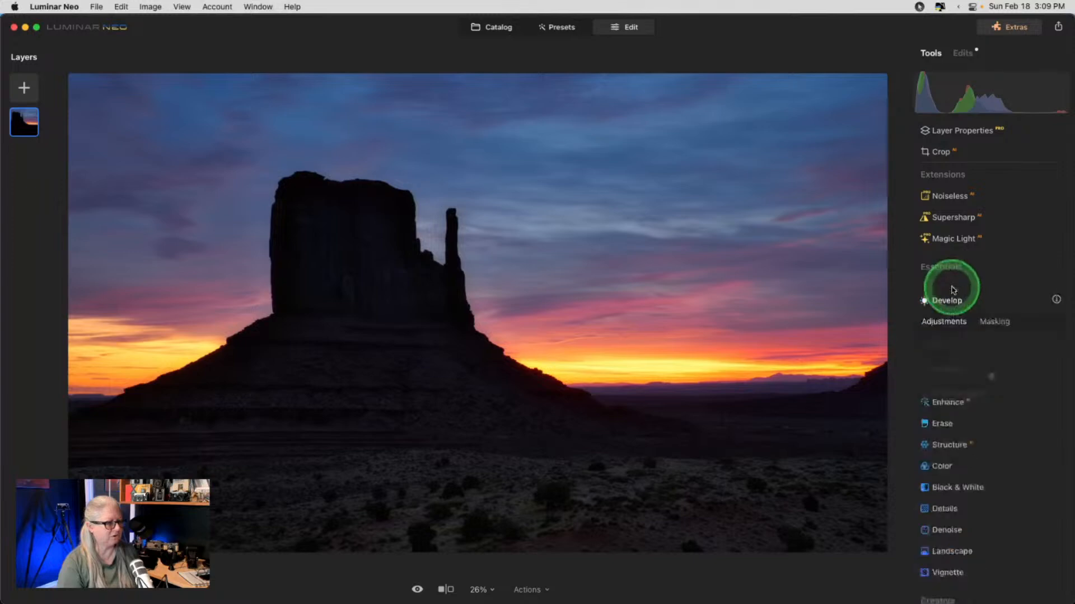
- Collapse Color and Blacks & Whites, and expand Curves in Develop
scroll(950, 308, down, 1)
click(934, 368)
click(932, 352)
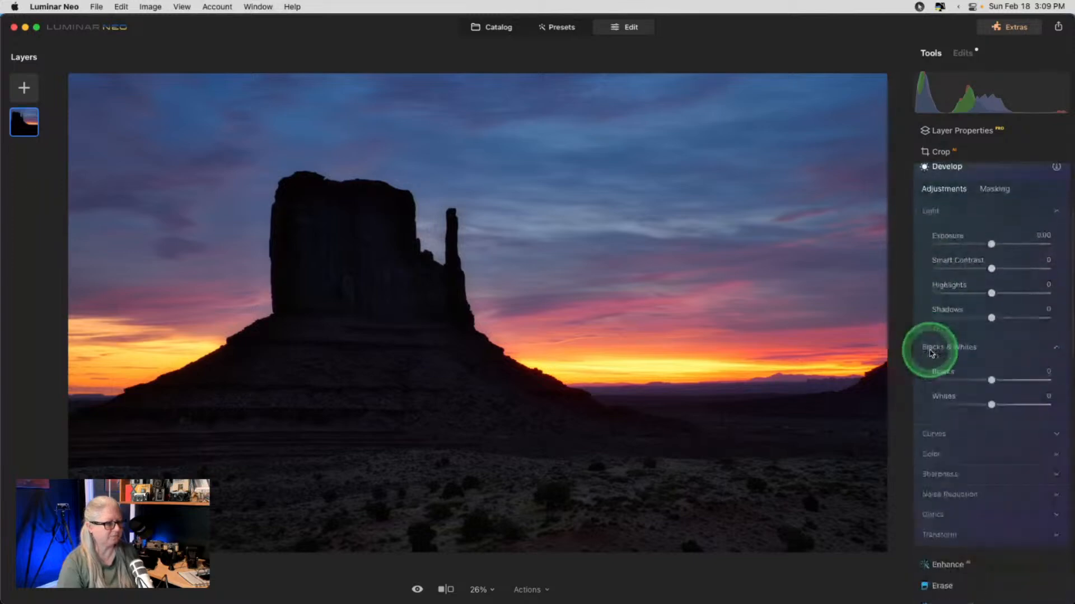
click(928, 324)
click(927, 376)
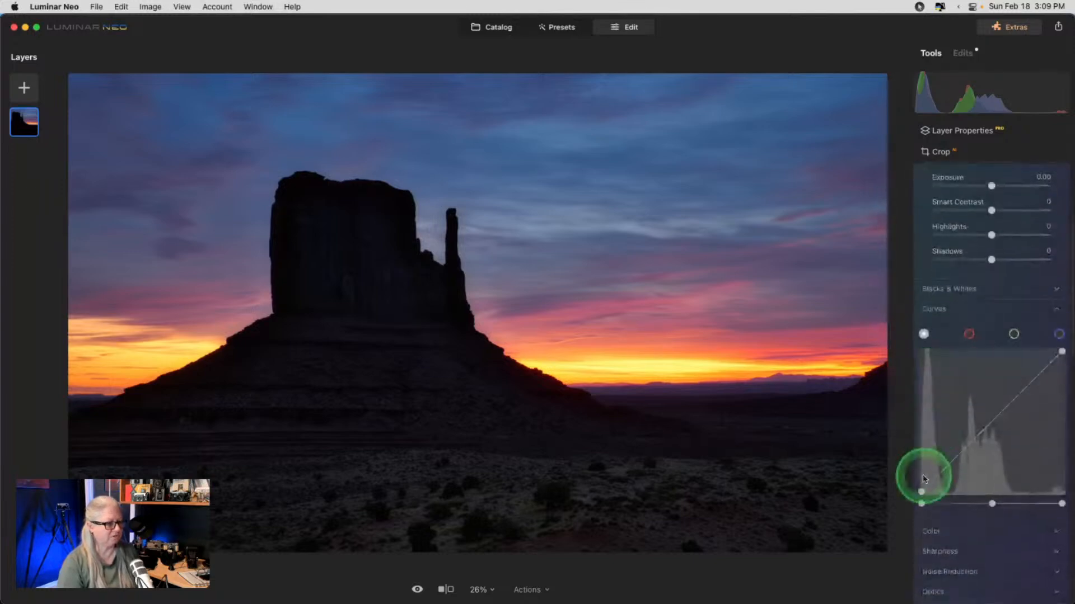
- Lift the curve's black point and pull down its white point to a flat mid-level line
mouse_move(922, 488)
mouse_down()
mouse_move(919, 507)
mouse_move(910, 501)
mouse_up()
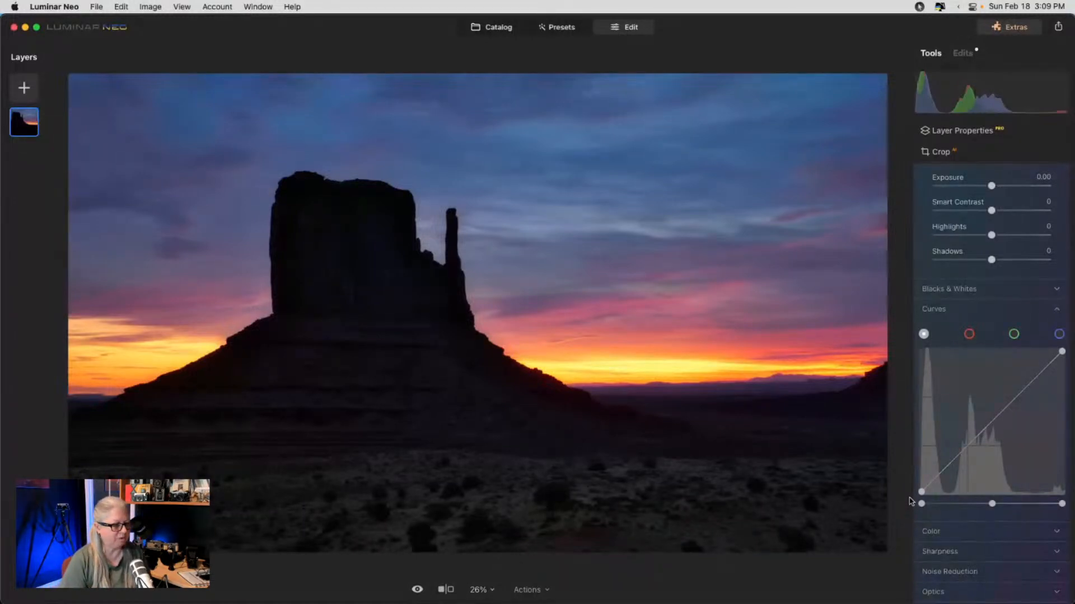
drag(912, 496, 911, 474)
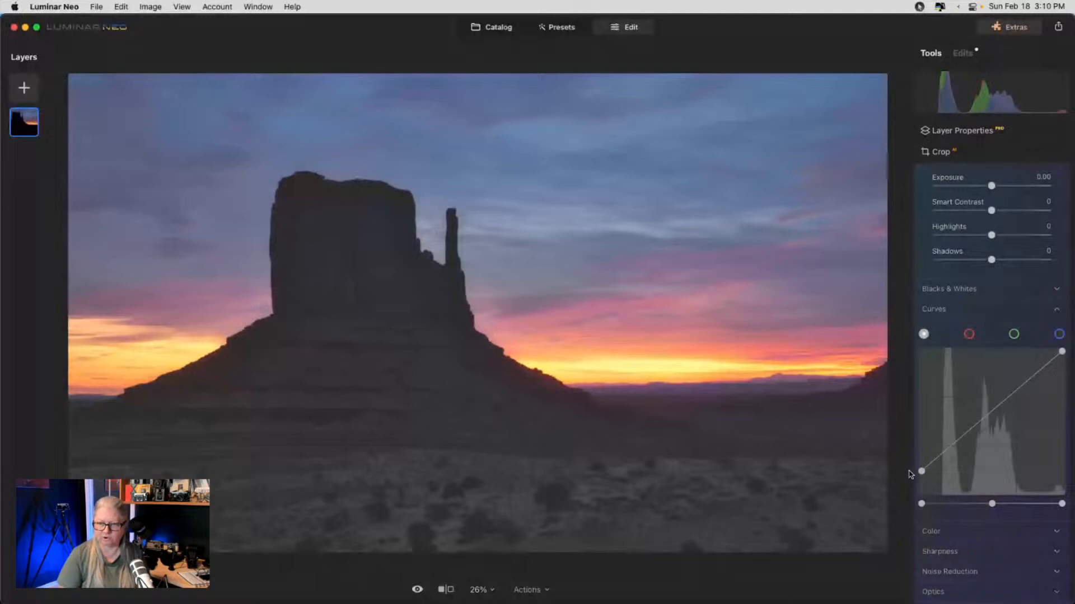
mouse_move(911, 475)
mouse_down()
mouse_move(914, 466)
mouse_move(910, 492)
mouse_up()
click(971, 447)
click(1062, 353)
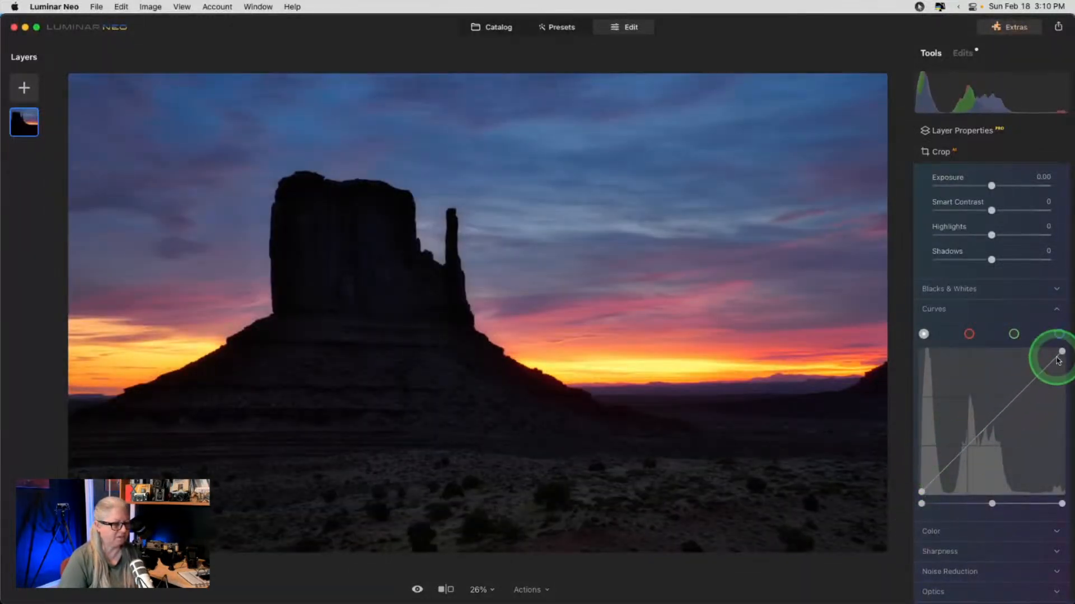
drag(1063, 353, 1066, 421)
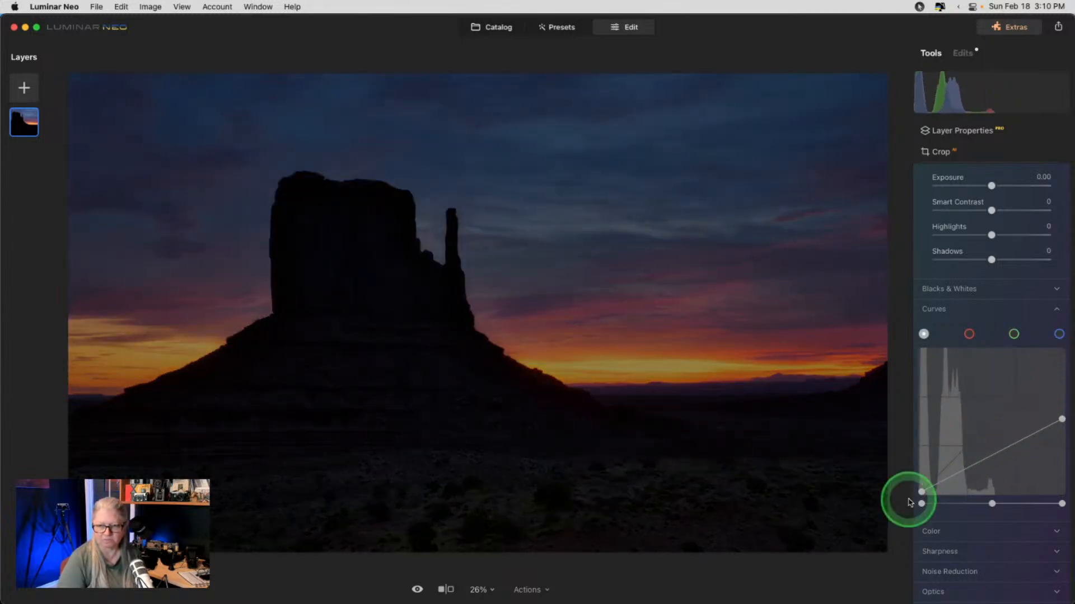
drag(922, 493, 910, 421)
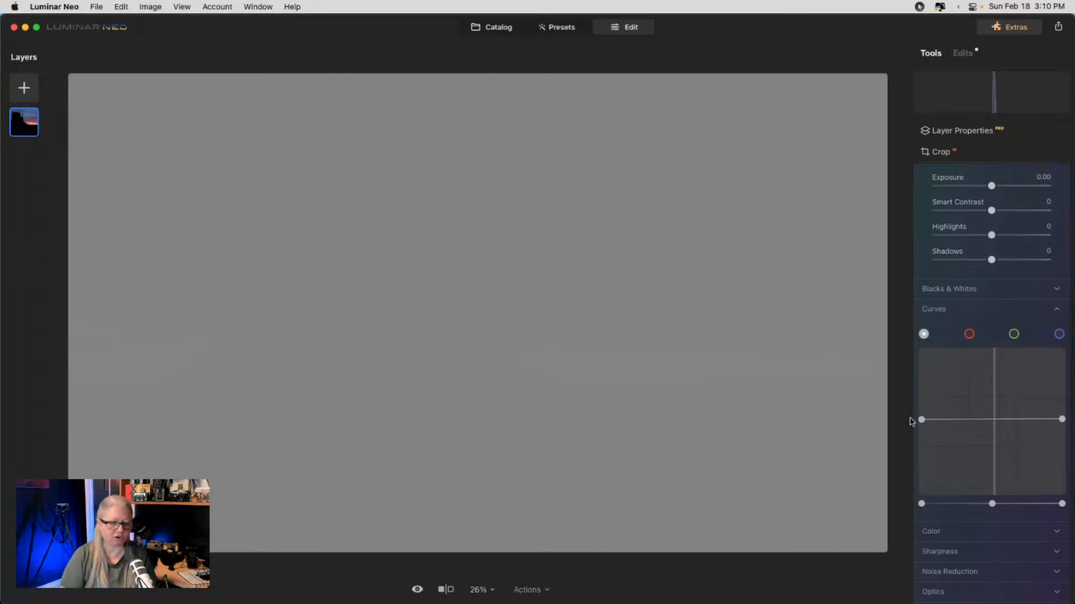
- Swap the curve endpoints to invert the photo, then return them to the corners
click(914, 422)
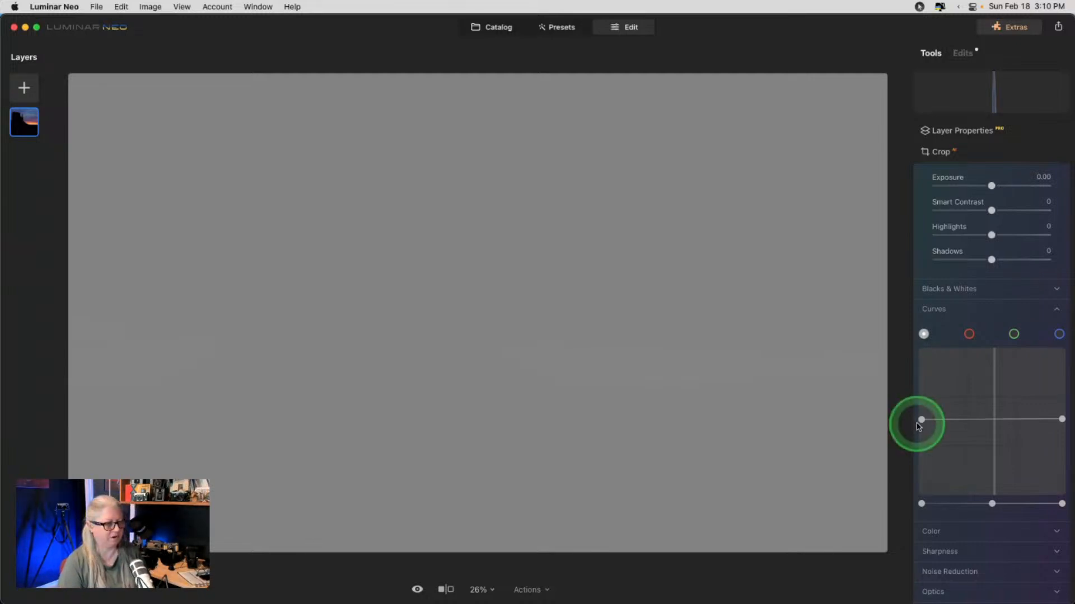
drag(917, 423, 869, 326)
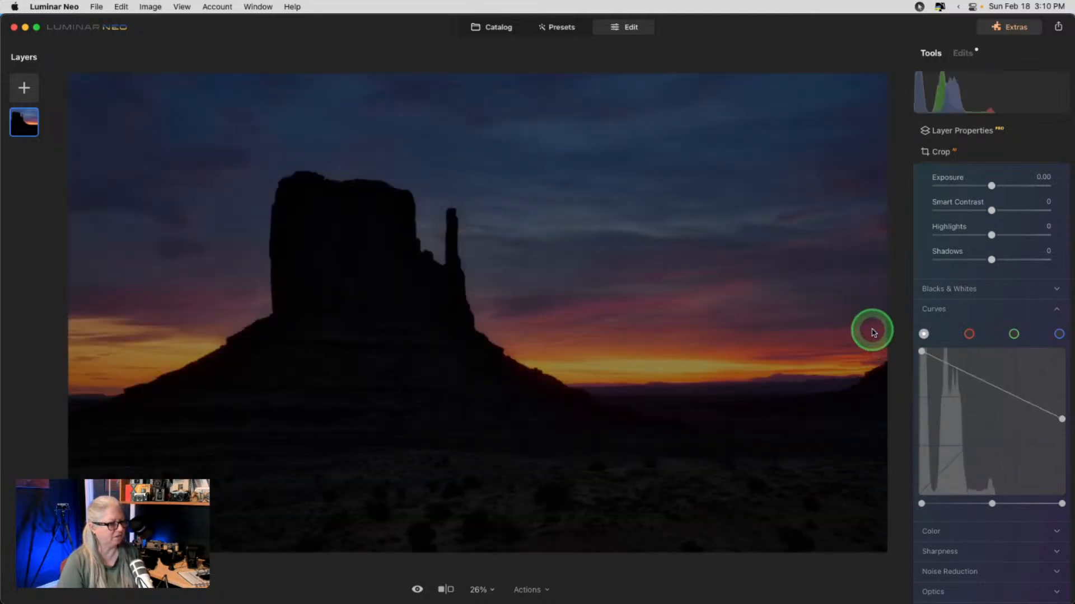
drag(1060, 419, 895, 480)
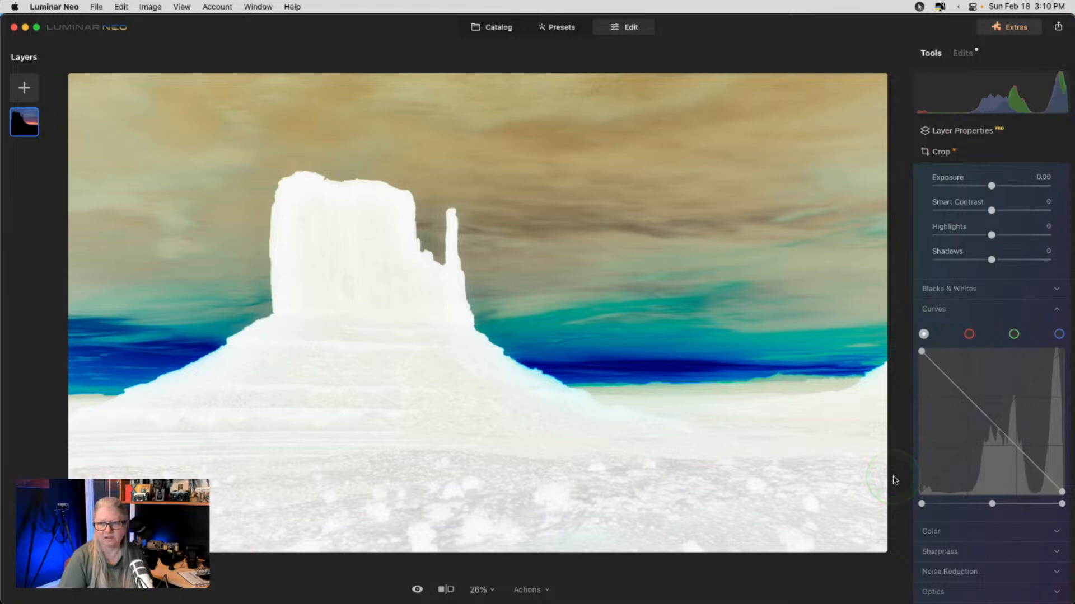
click(1062, 492)
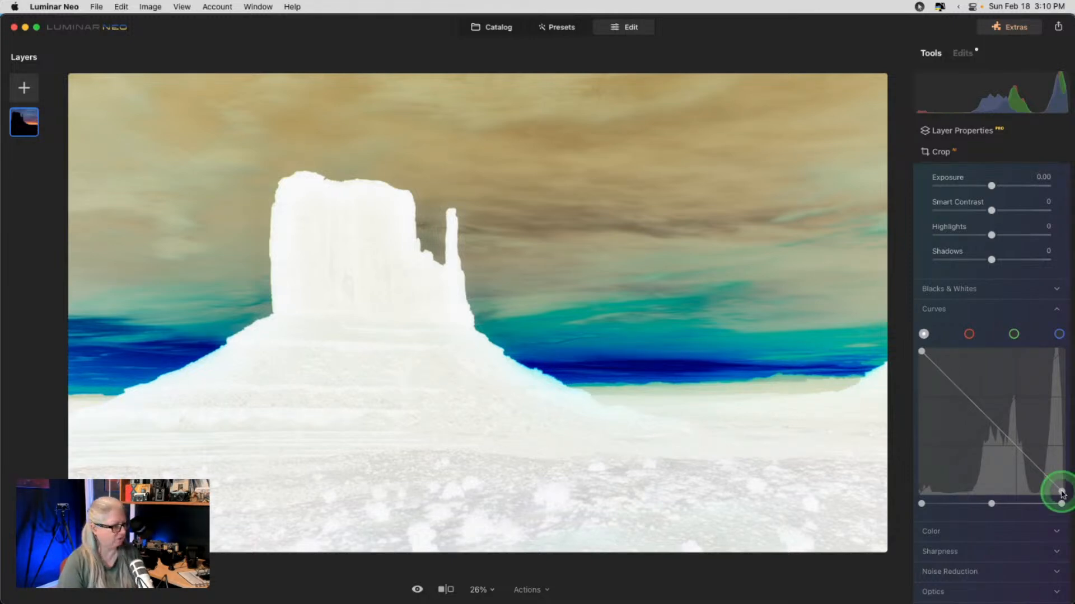
drag(1062, 492, 1061, 347)
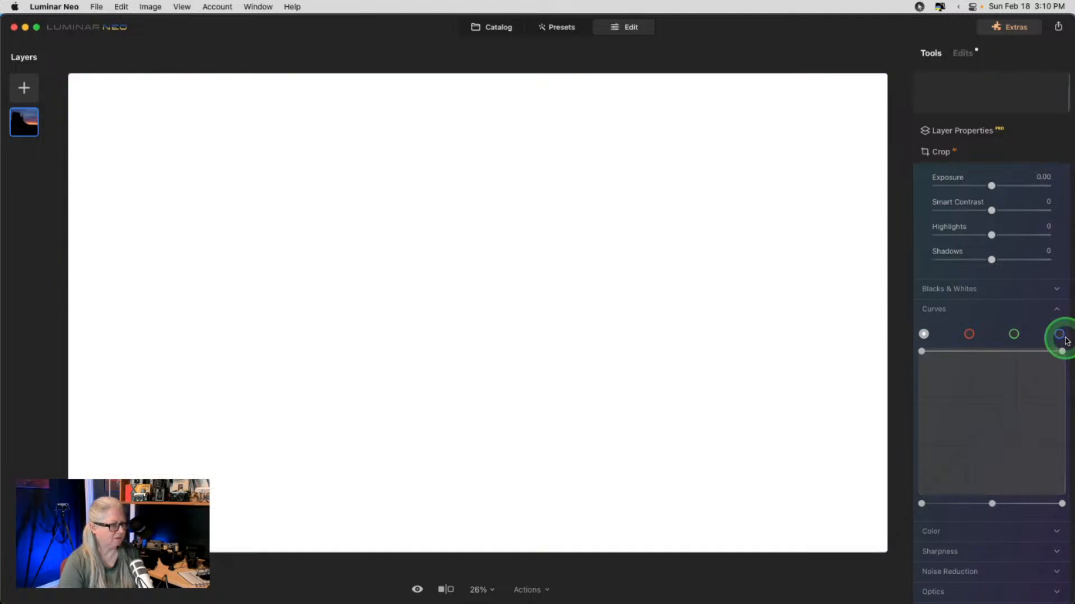
click(932, 358)
drag(933, 360, 903, 509)
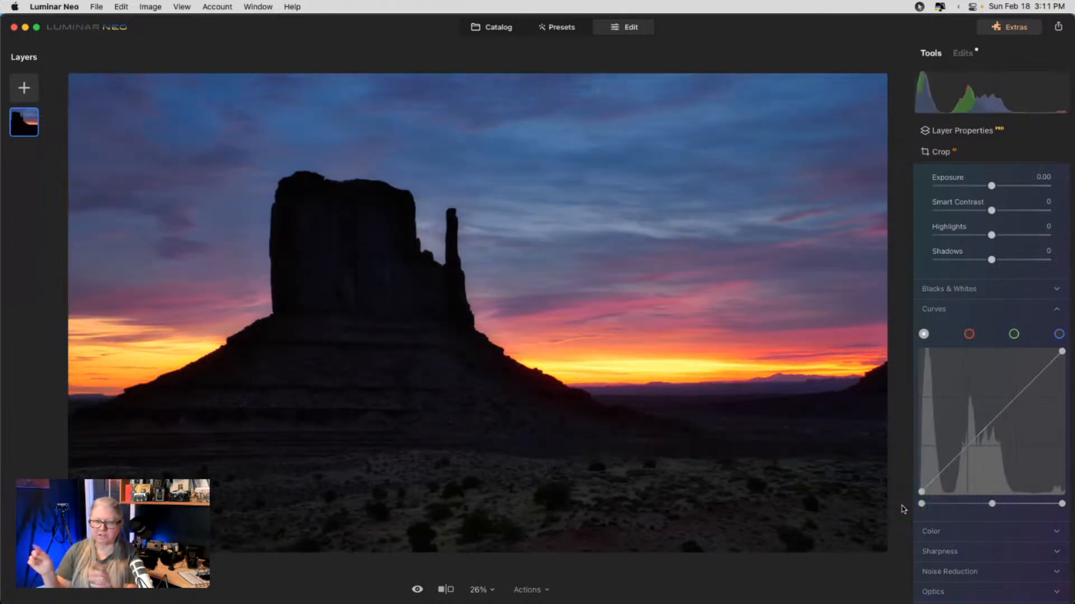
- Try moving the Curves black and white points inward, then return them
drag(910, 505, 932, 504)
click(1017, 509)
mouse_move(1061, 504)
mouse_down()
mouse_move(1047, 503)
mouse_move(1062, 504)
mouse_up()
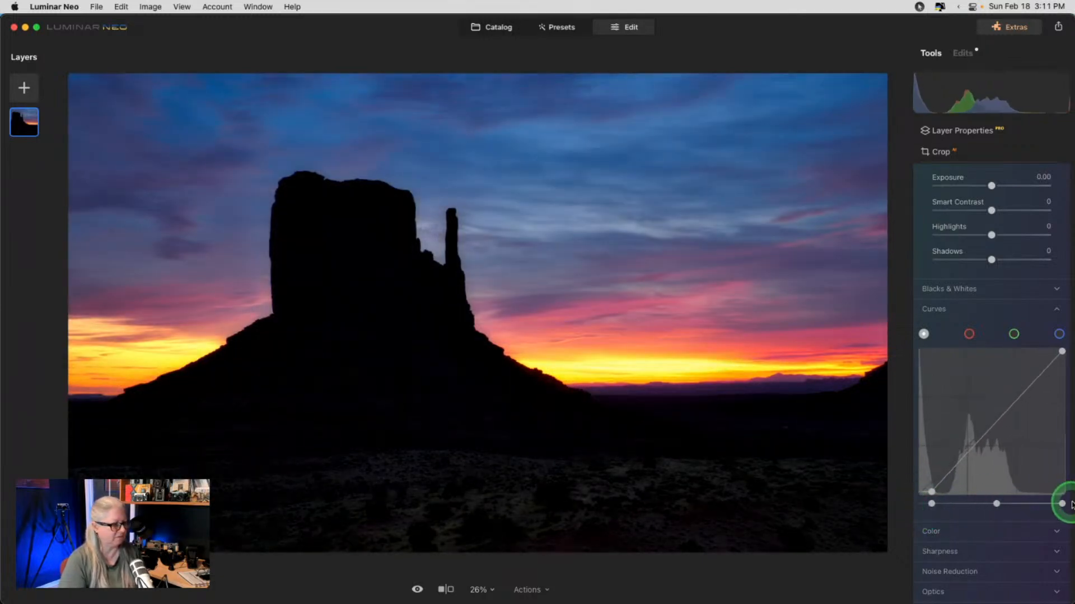
click(932, 505)
drag(932, 505, 911, 504)
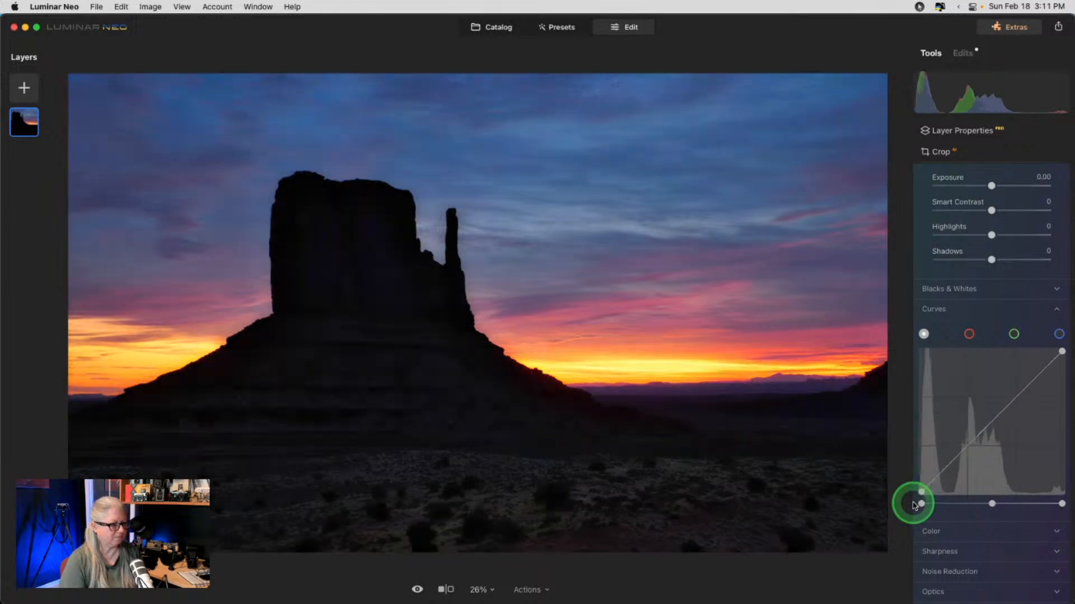
- Set Develop Light Shadows to 20 and go back to the Catalog
scroll(944, 269, up, 2)
scroll(944, 269, up, 2)
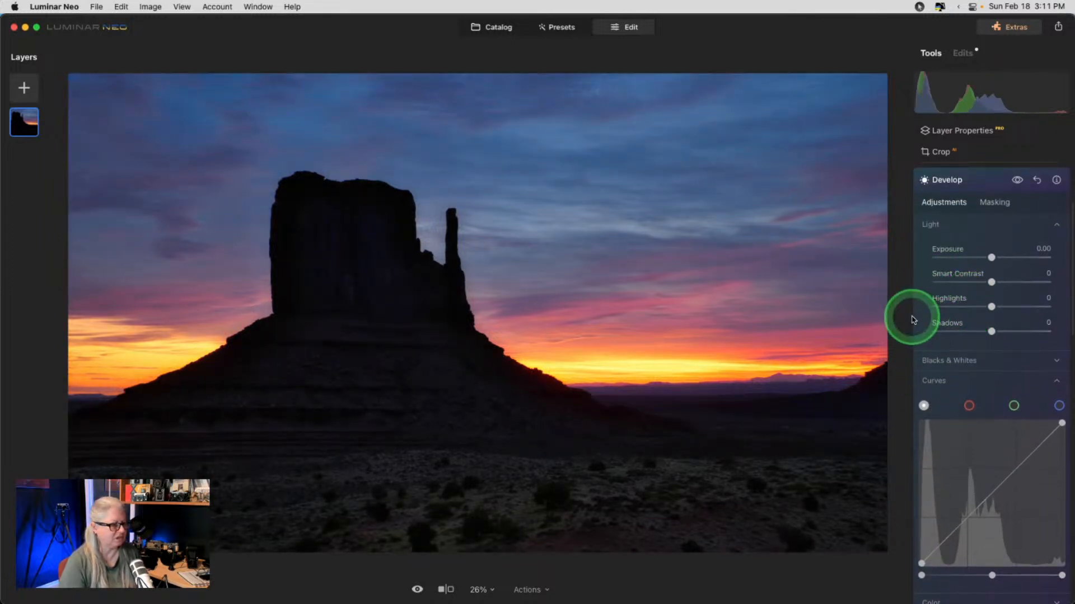
mouse_move(990, 331)
mouse_down()
mouse_move(1049, 330)
mouse_move(936, 329)
mouse_move(1003, 332)
mouse_up()
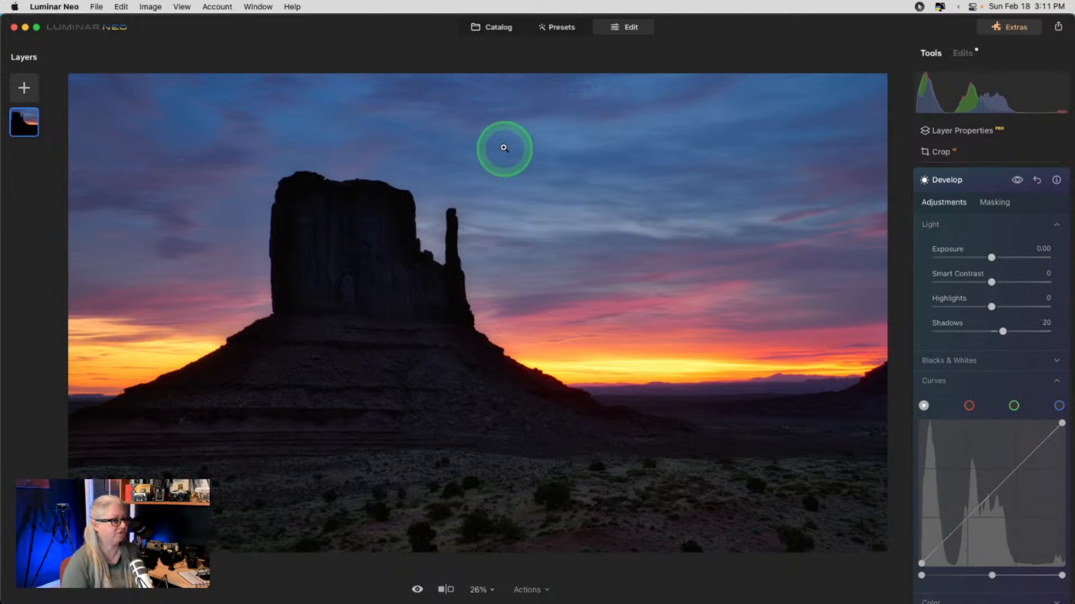
click(492, 27)
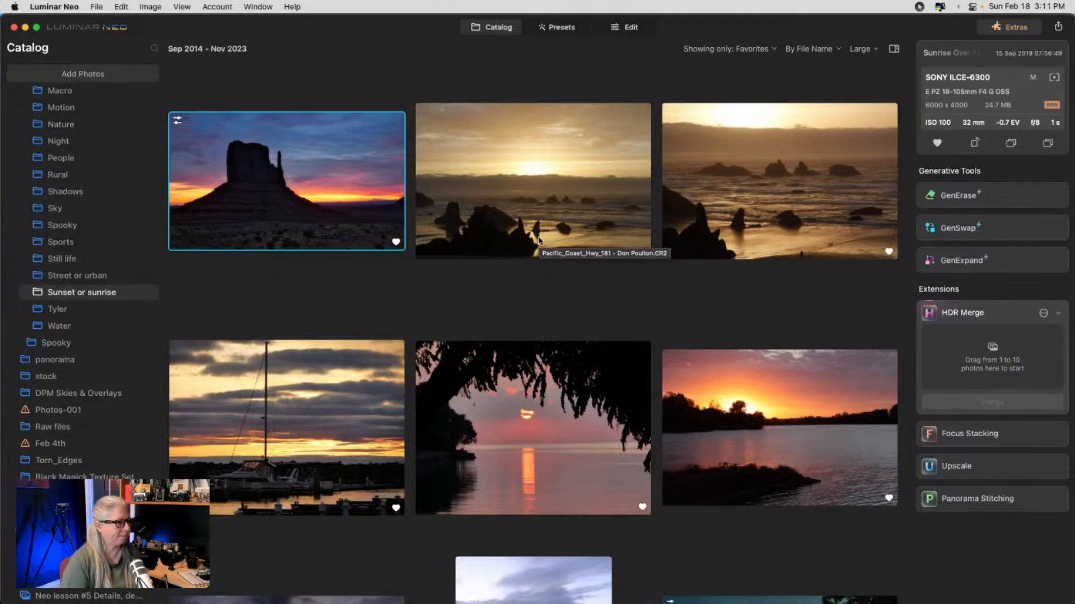
- Scroll the favourites grid, then Cmd+Tab over to Lightroom Classic
scroll(539, 241, down, 5)
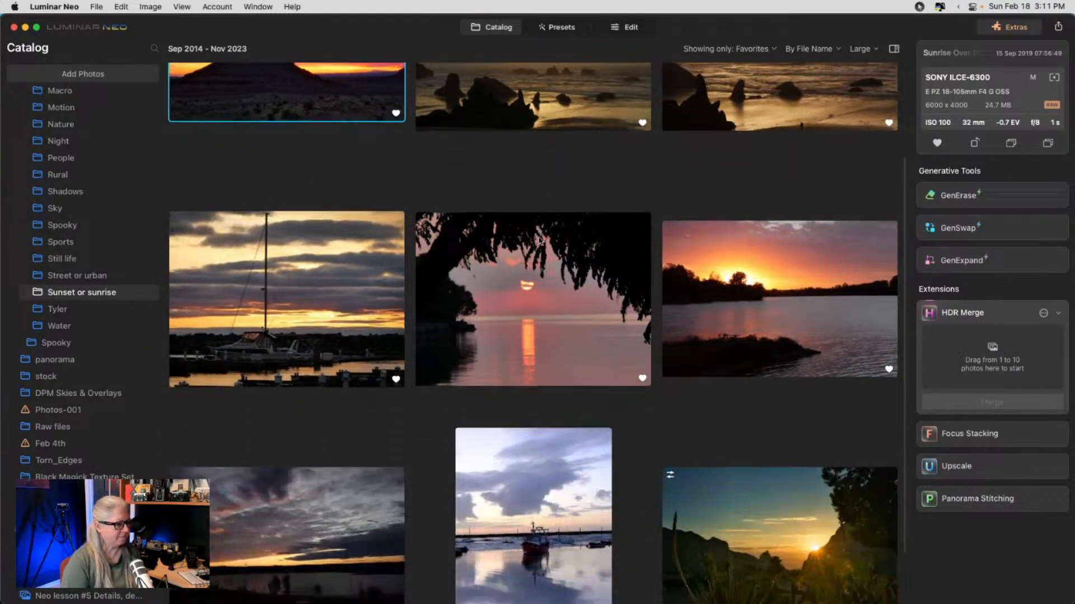
scroll(539, 241, up, 5)
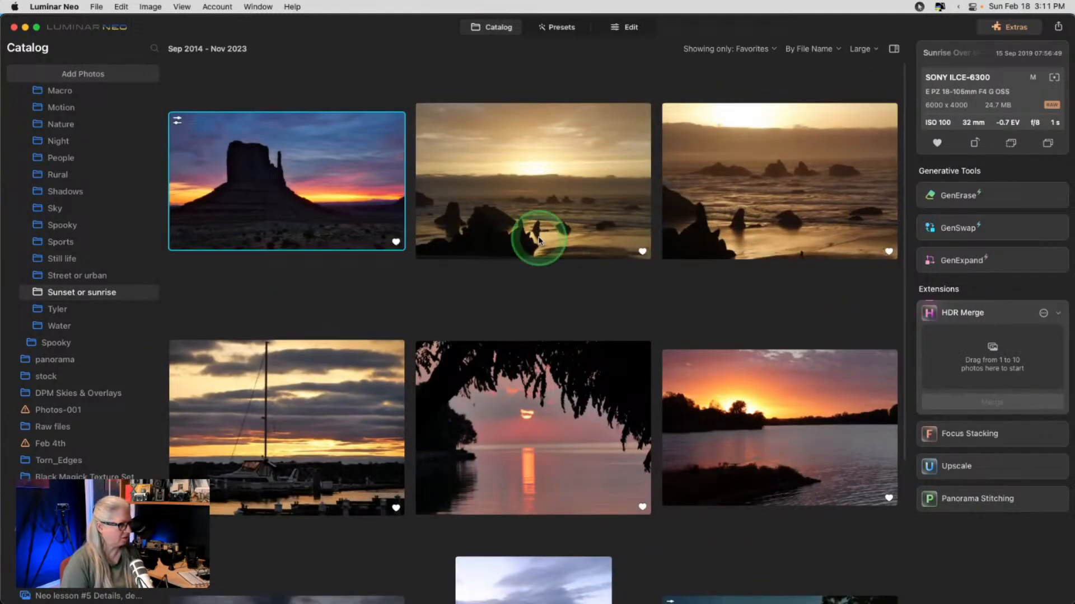
key(super+Tab)
key(super+Tab)
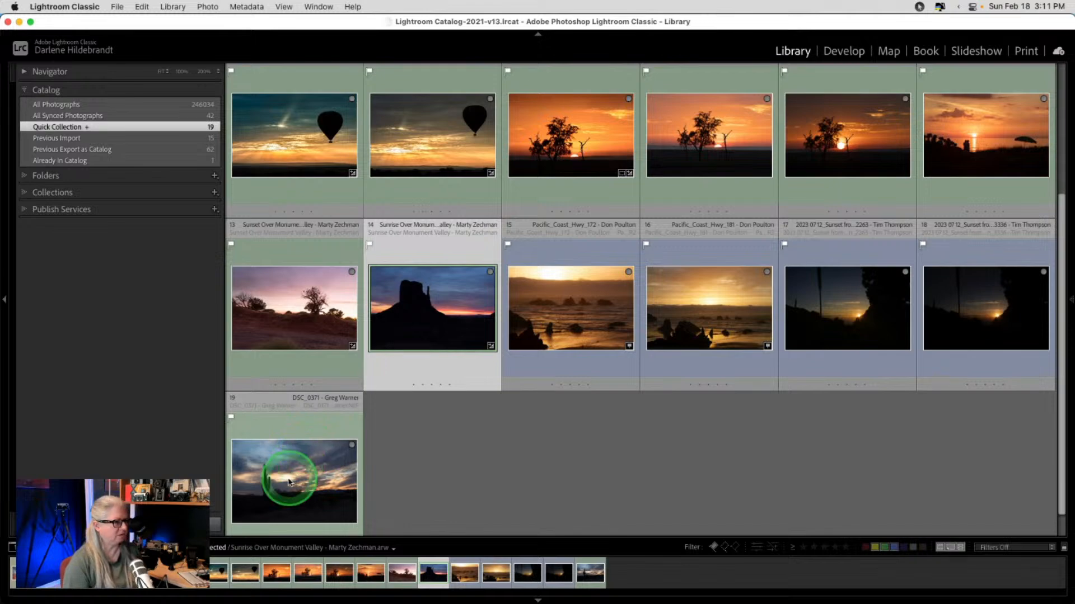
- Select DSC_8107 together with the Gulf sunset photo and open DSC_8107 in Develop
scroll(834, 193, up, 5)
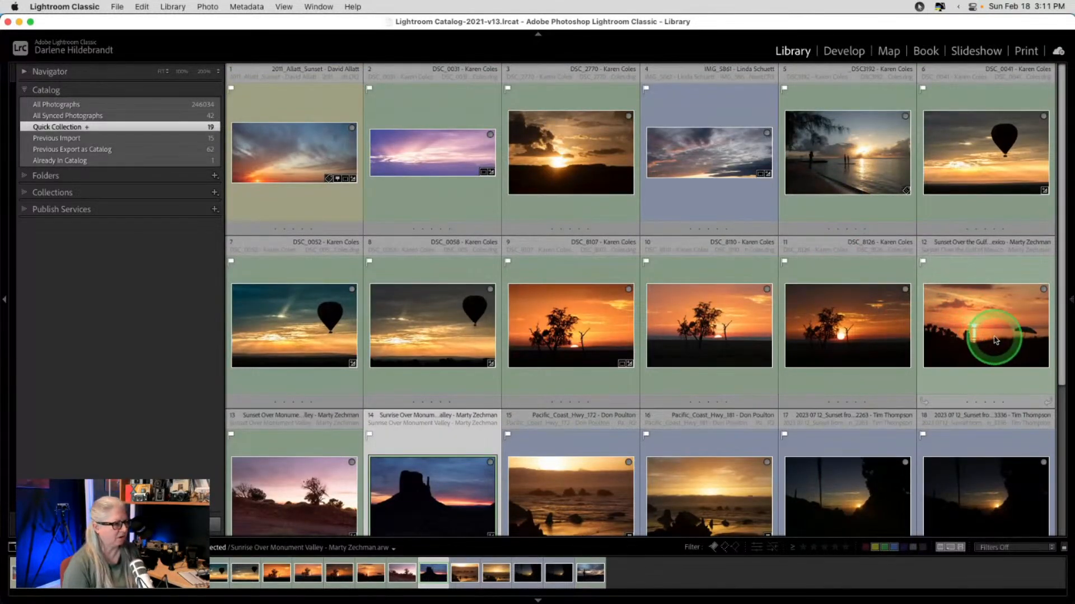
click(603, 331)
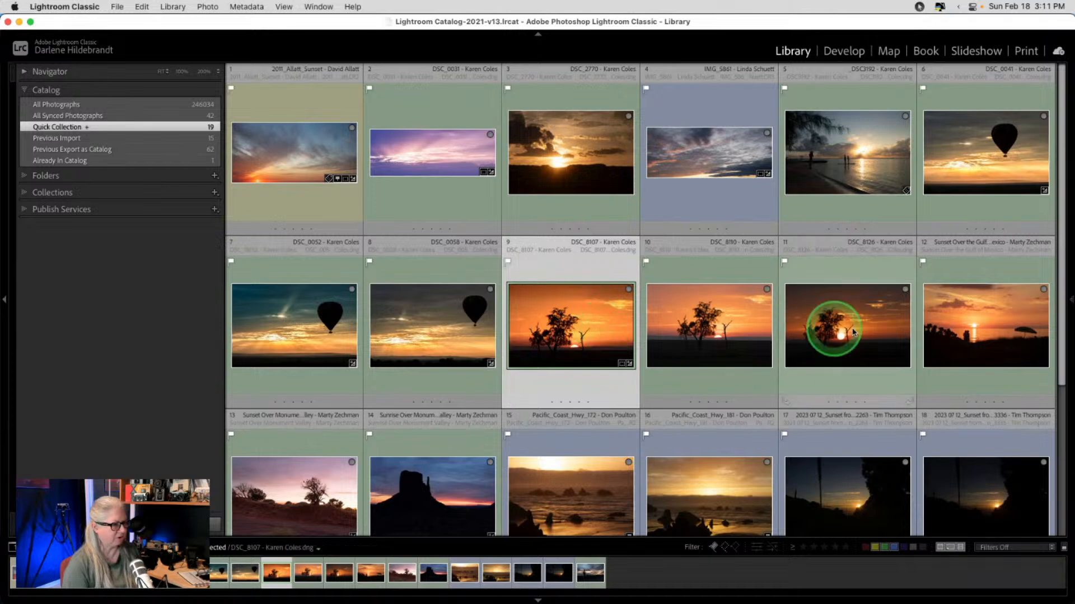
shift+click(951, 333)
click(561, 260)
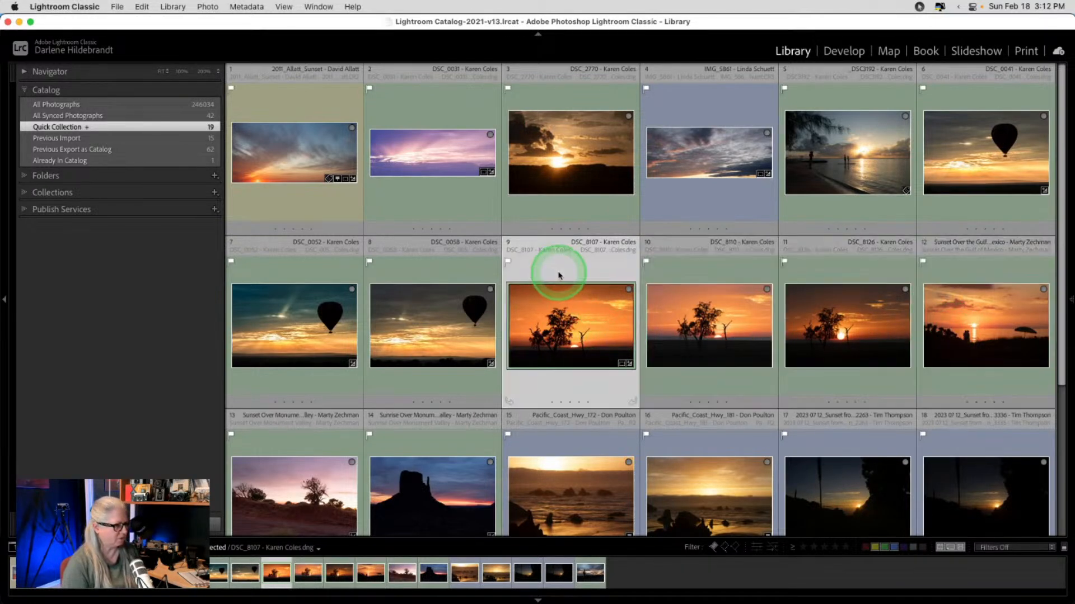
super+click(992, 338)
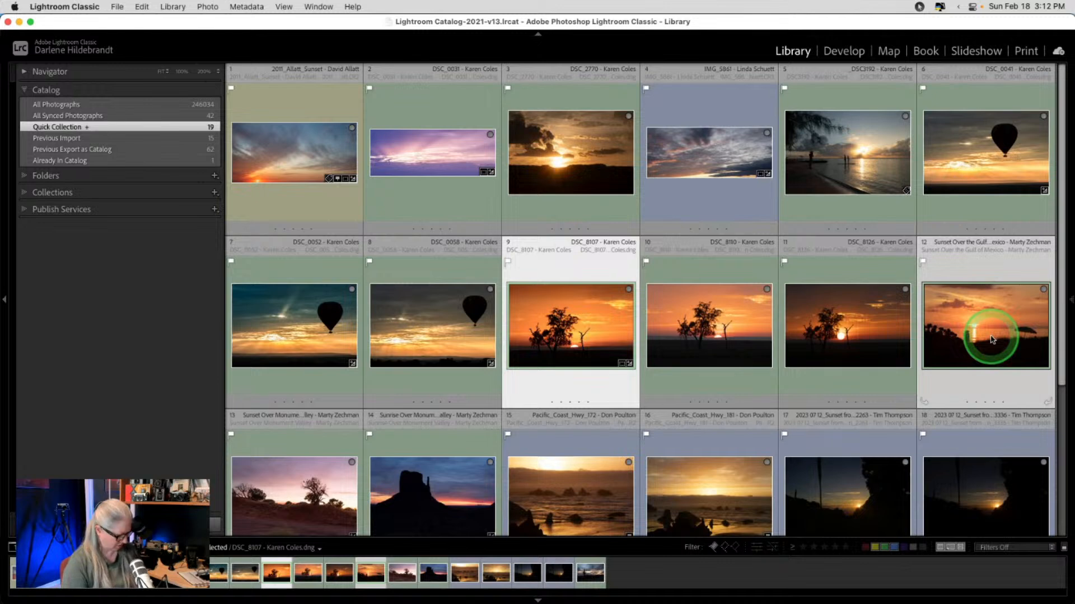
key(d)
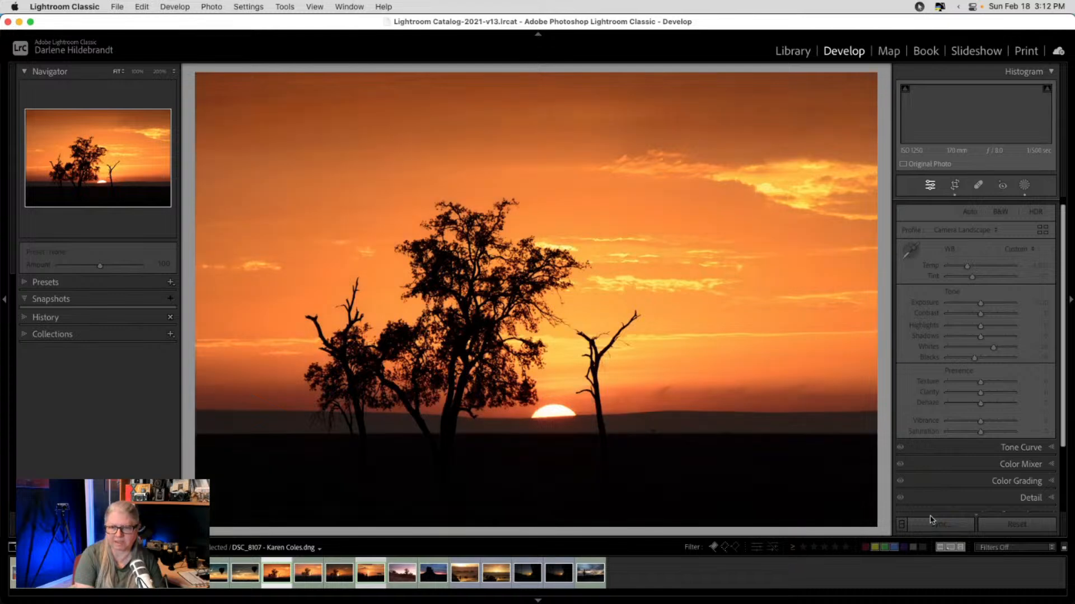
- Synchronize the tree sunset's settings, including masking, without Treatment & Profile, to the Gulf sunset
click(936, 525)
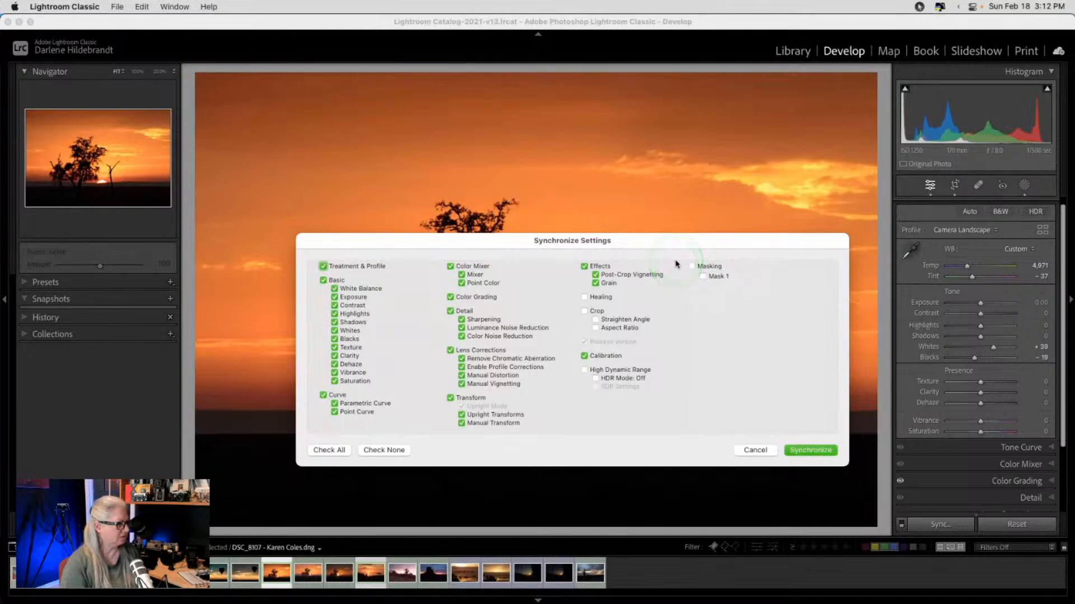
click(691, 266)
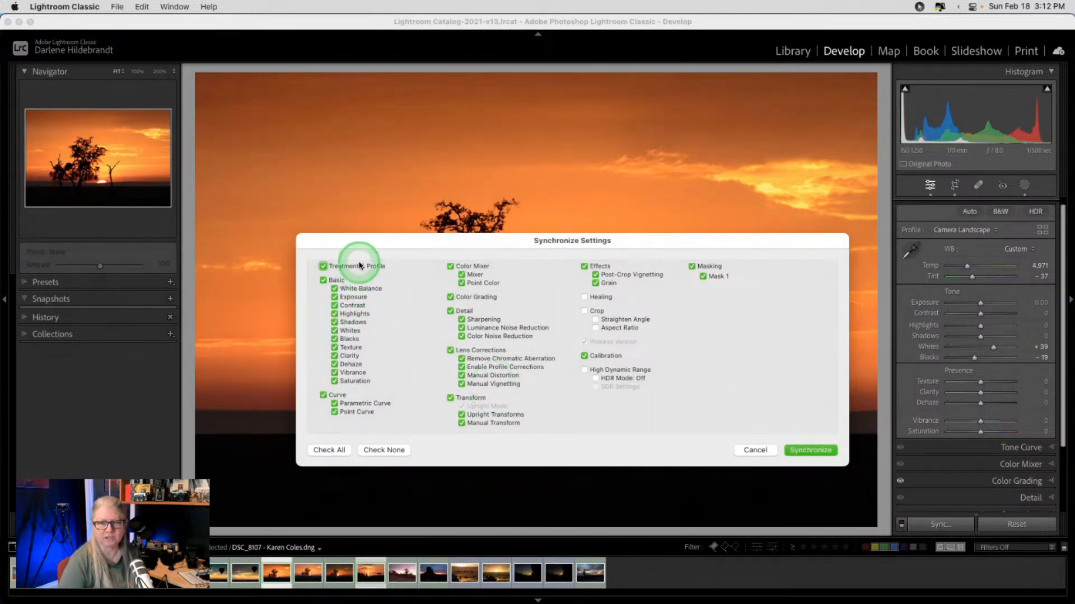
click(322, 267)
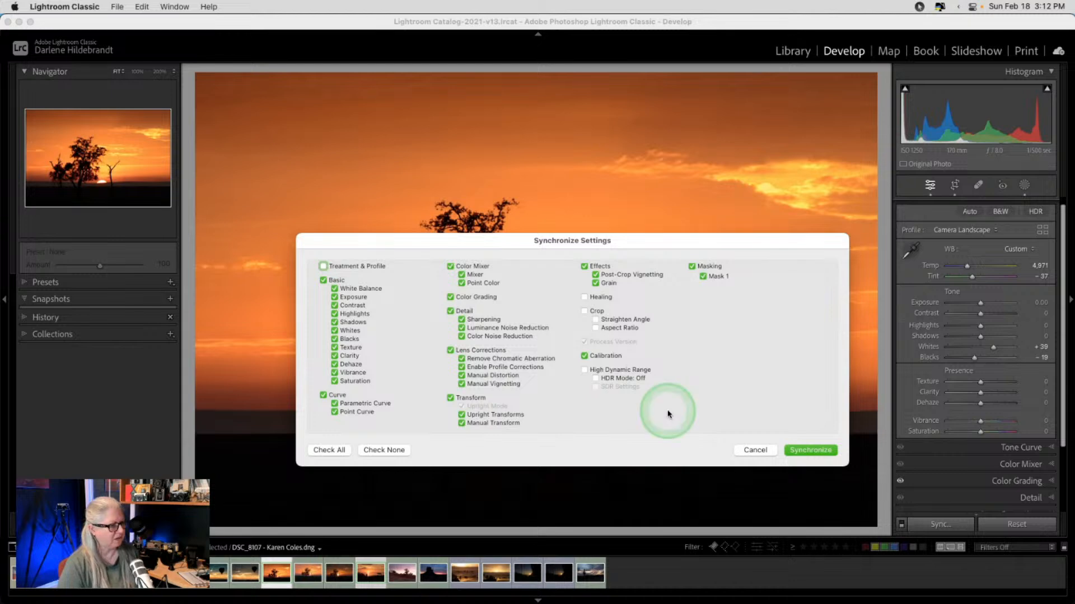
click(806, 448)
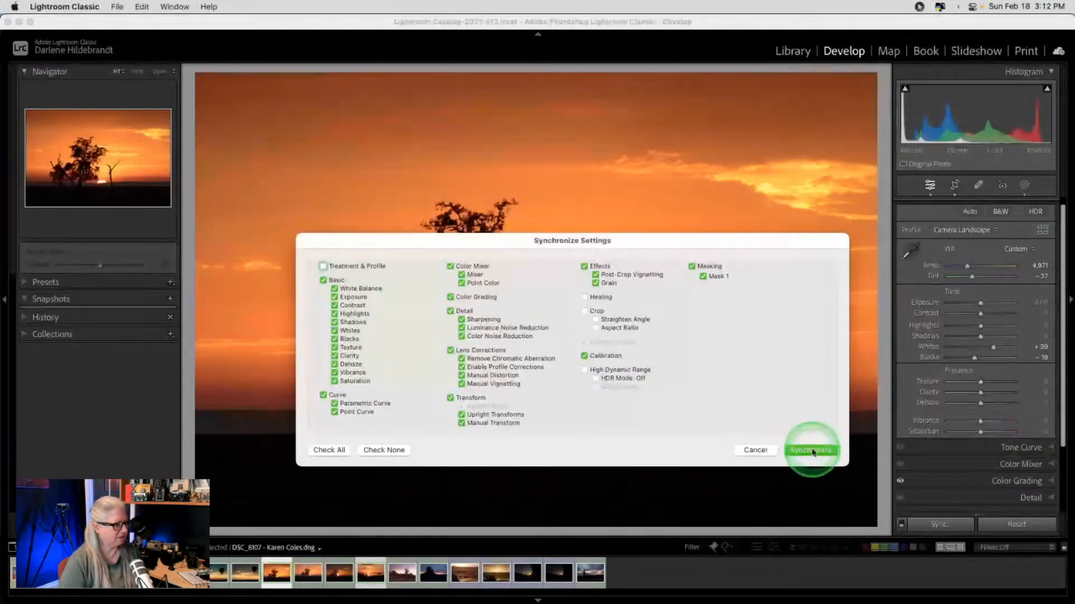
click(815, 451)
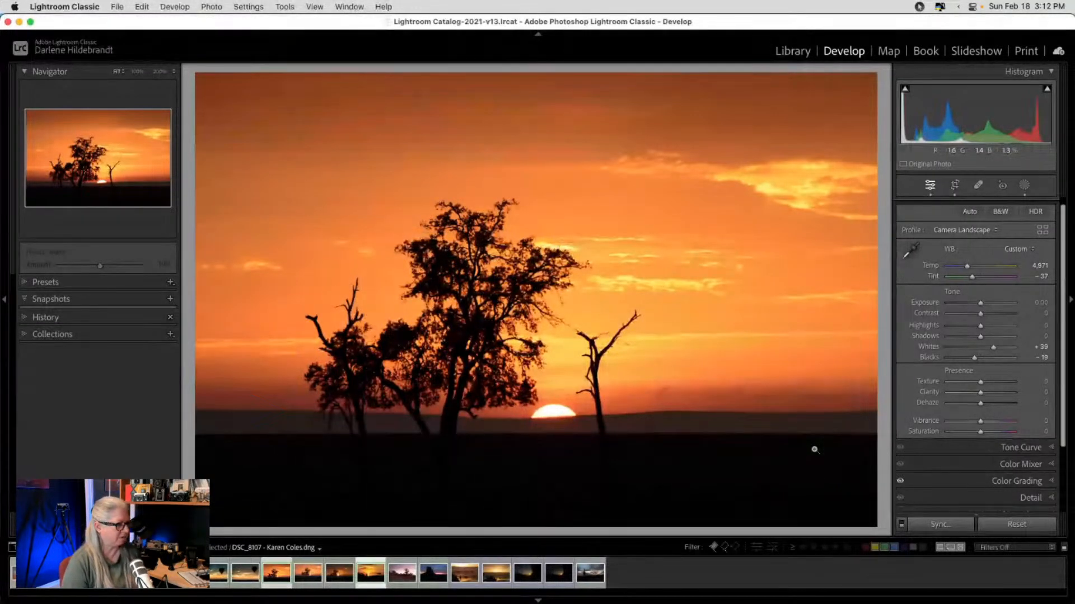
- Browse profiles on the Gulf sunset, then return to the tree sunset and the Library
key(Right)
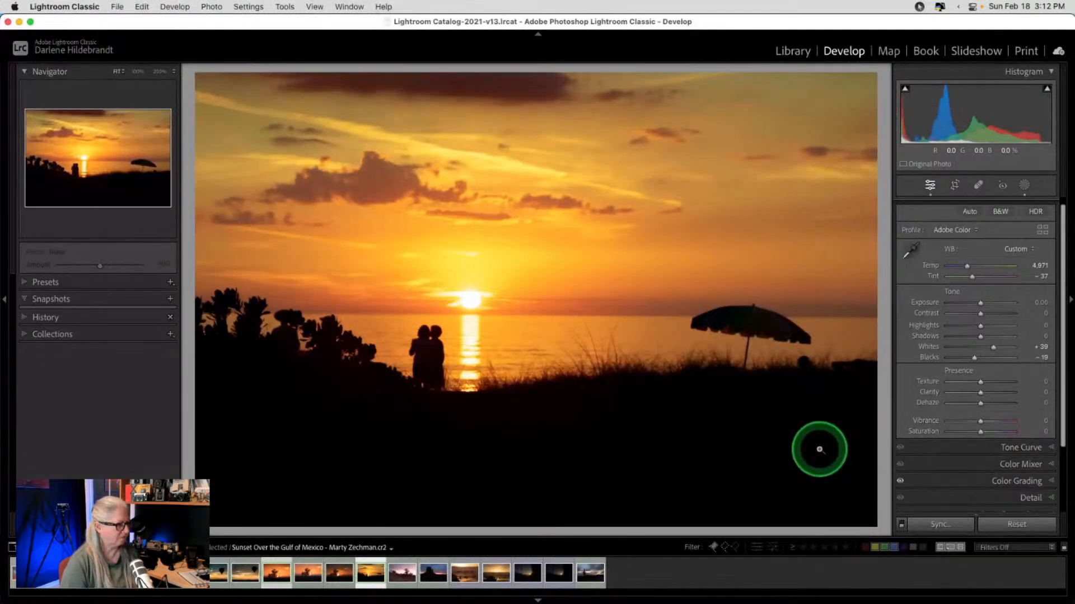
click(1042, 230)
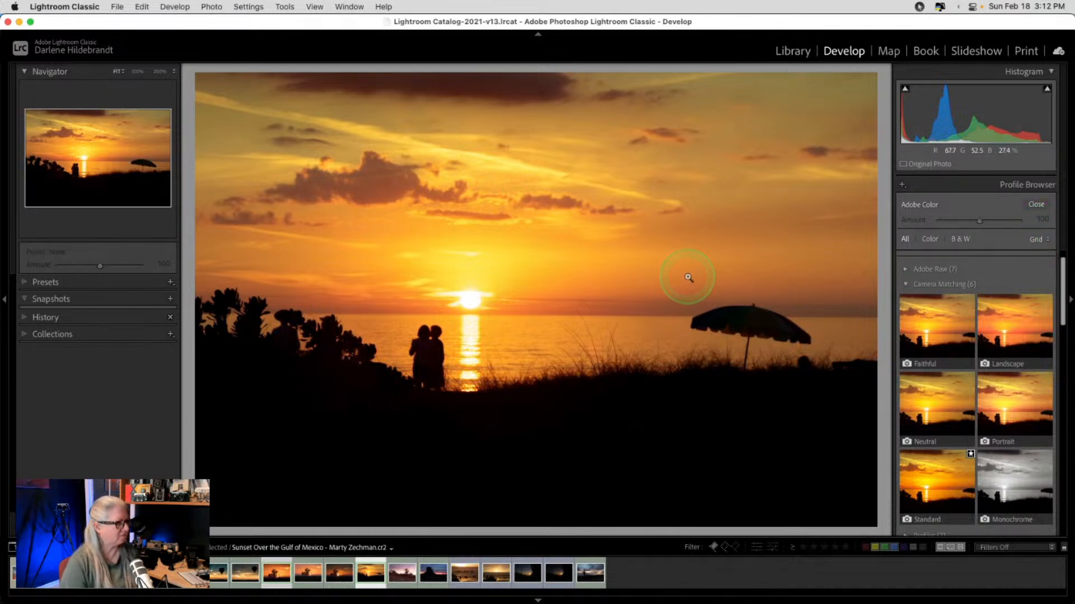
click(623, 268)
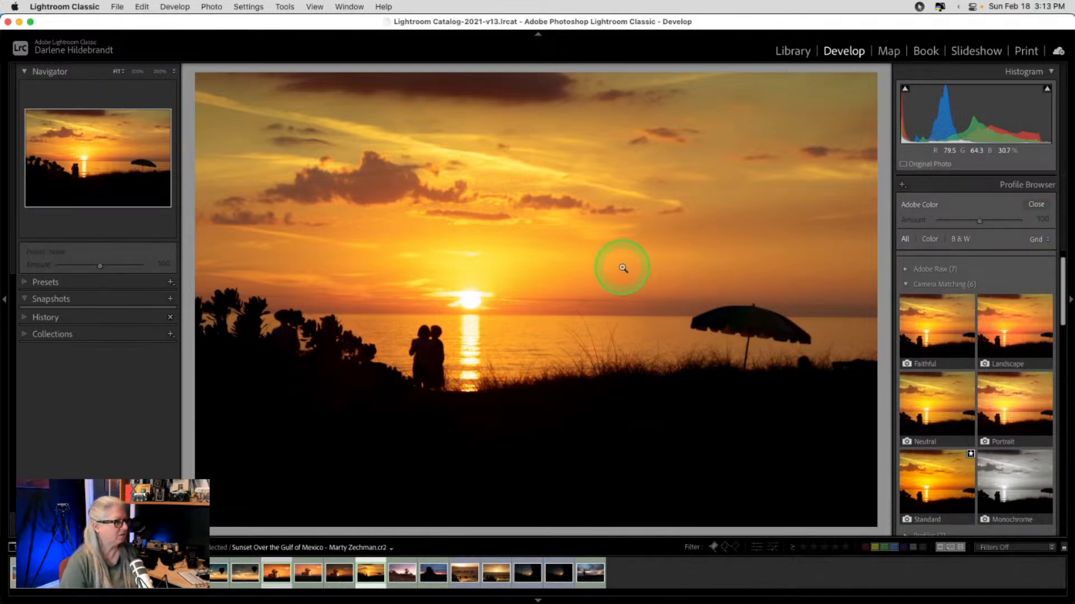
click(648, 280)
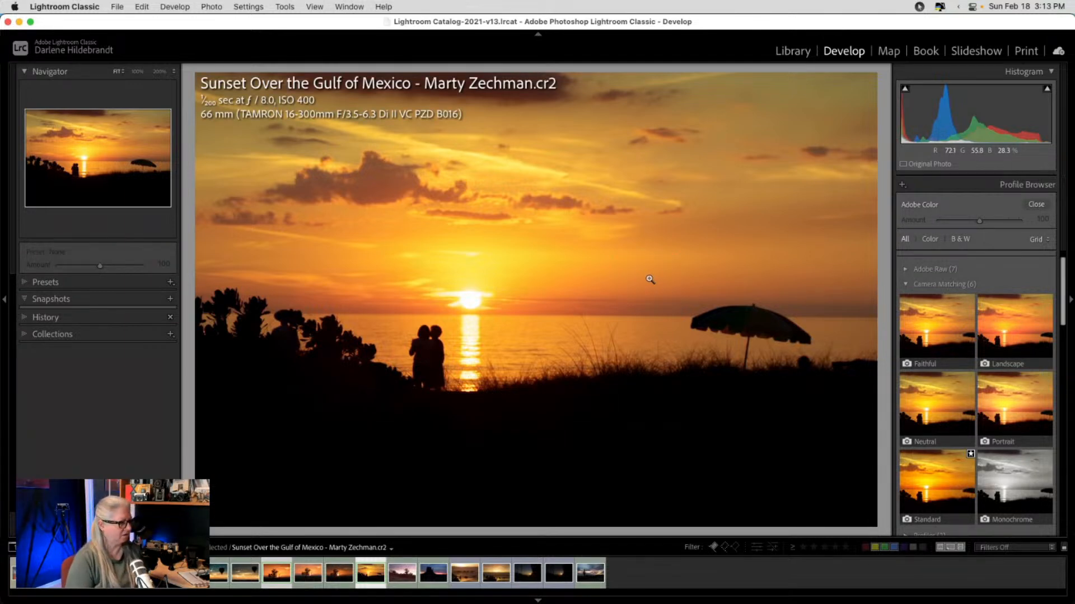
key(Left)
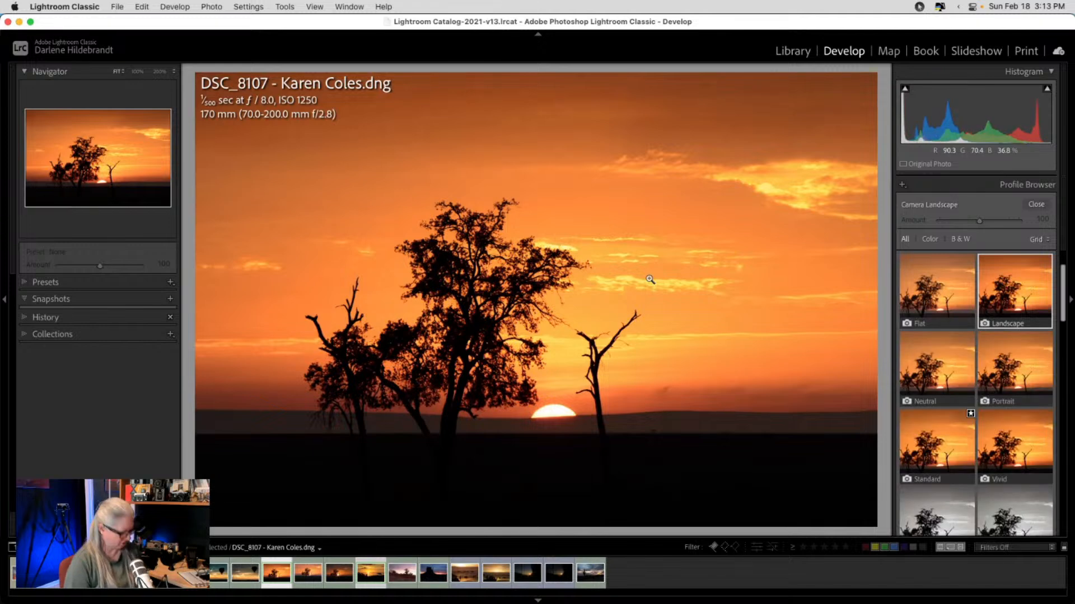
key(g)
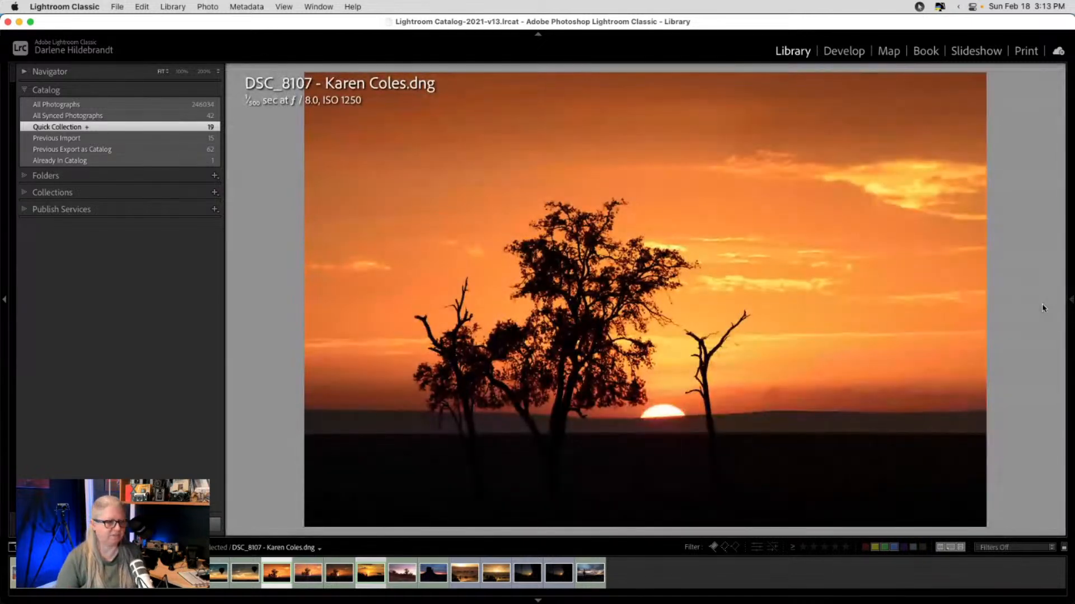
- Review the histogram and metadata, then return to developing the Gulf of Mexico sunset
click(1069, 302)
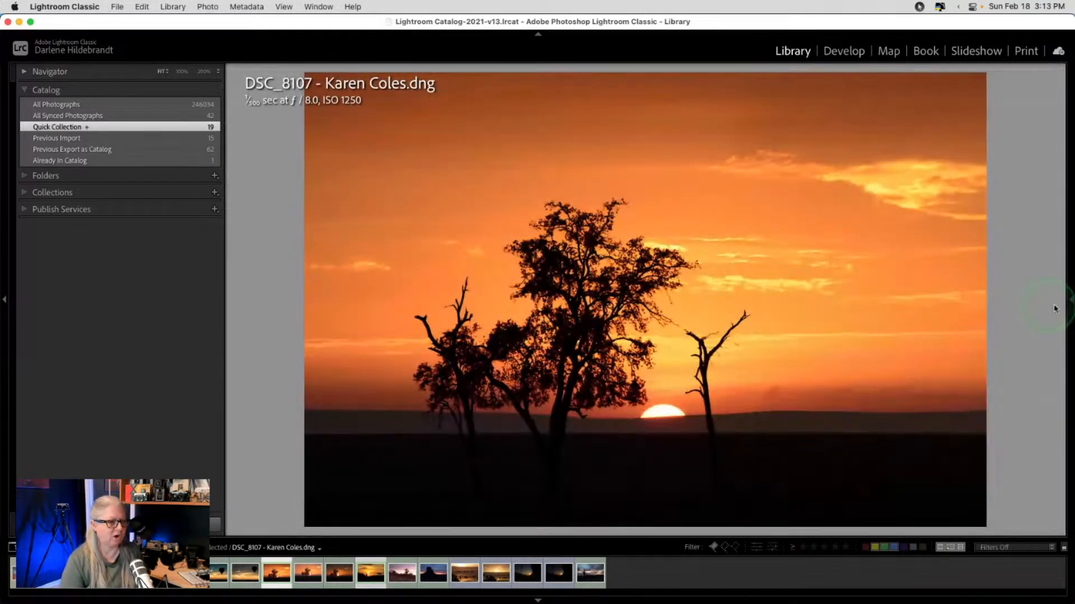
click(1017, 305)
scroll(1017, 305, down, 8)
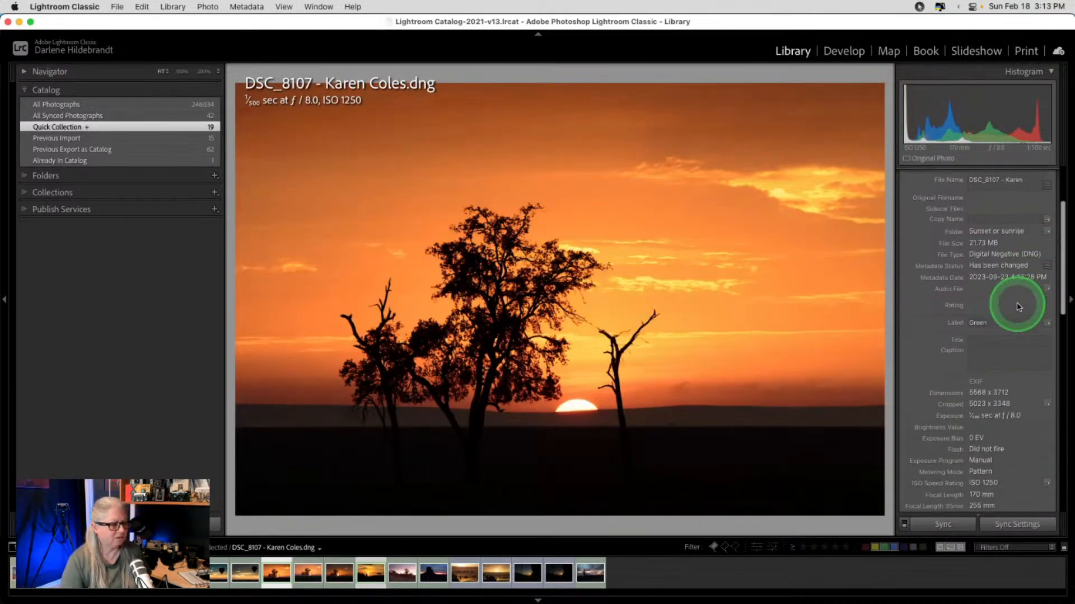
scroll(1017, 305, down, 1)
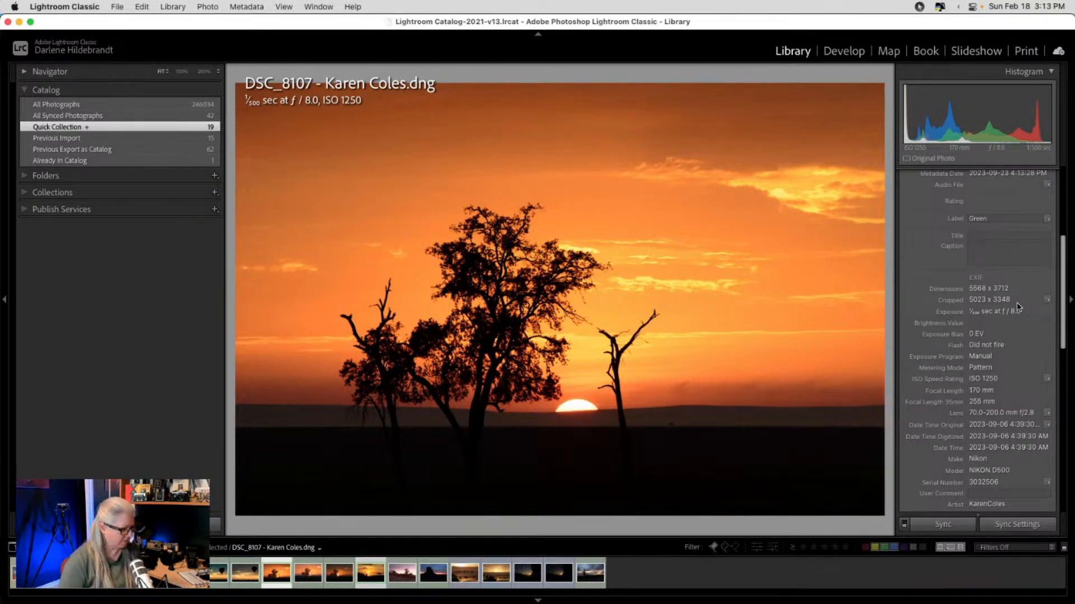
key(Right)
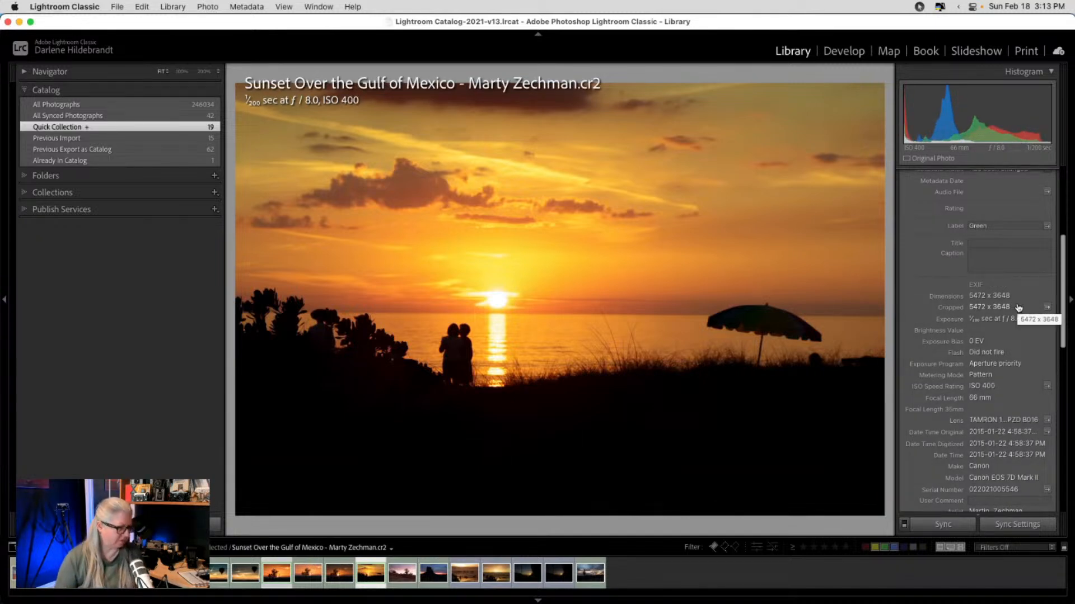
key(d)
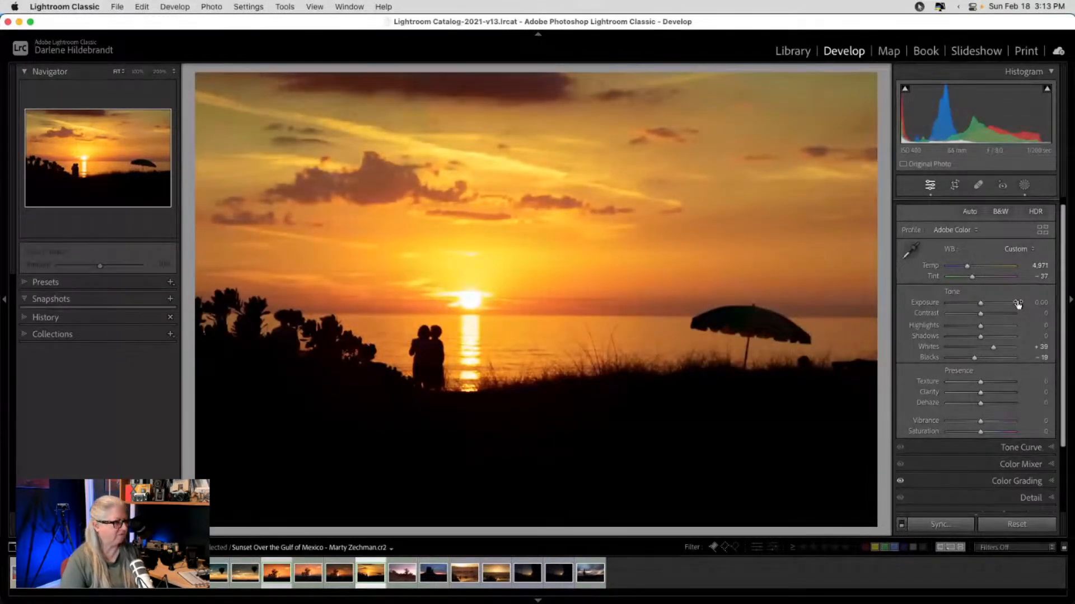
- Compare the Gulf sunset before and after its edits
key(backslash)
key(backslash)
key(backslash)
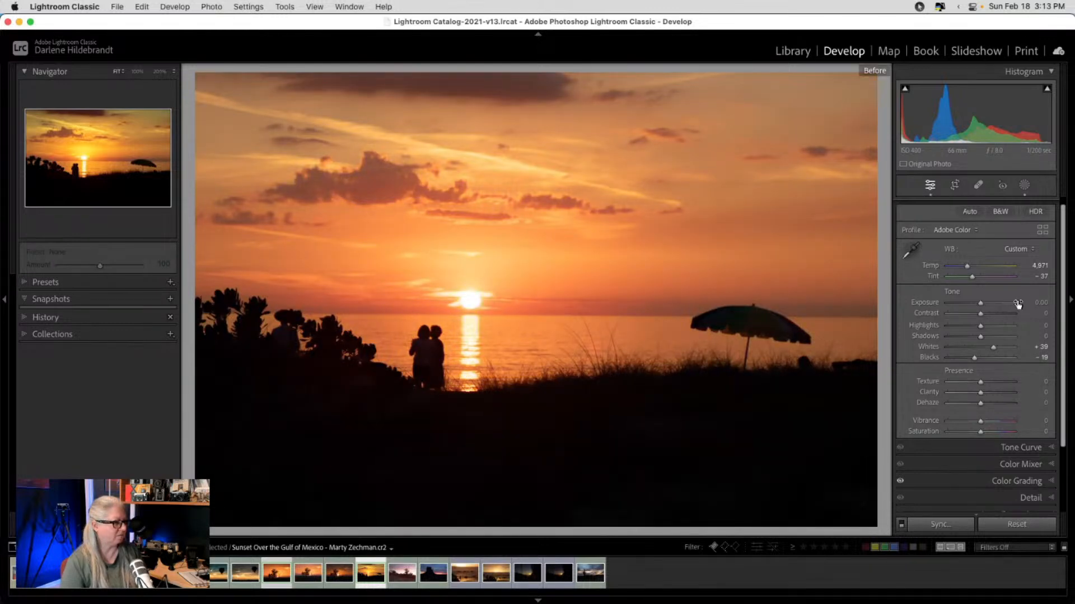
key(backslash)
click(1017, 299)
- Move the synced linear gradient lower toward the horizon and cool it to -6 temperature
click(1024, 187)
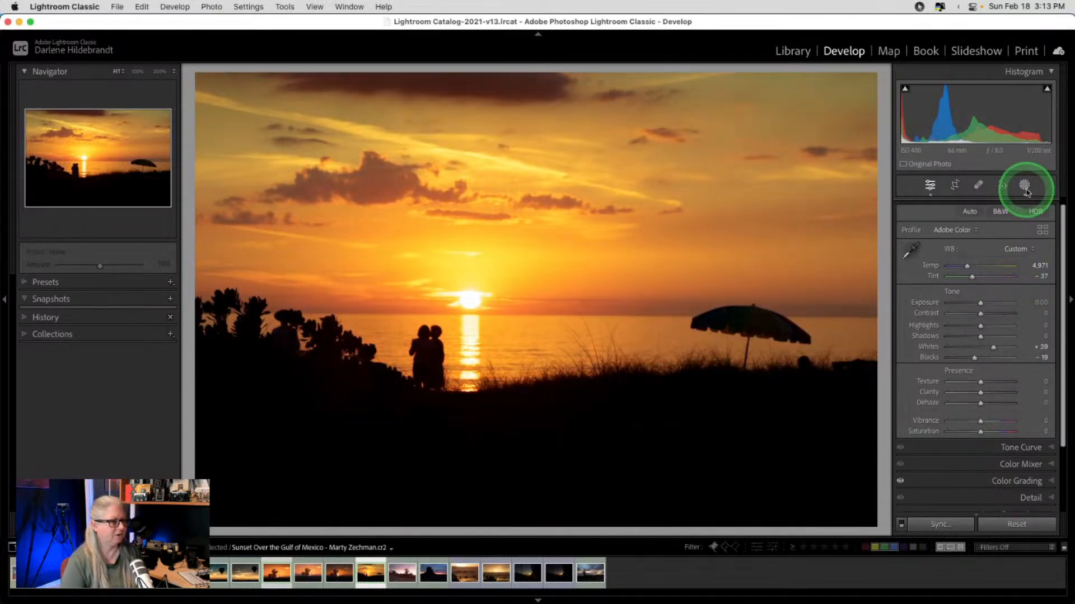
click(845, 117)
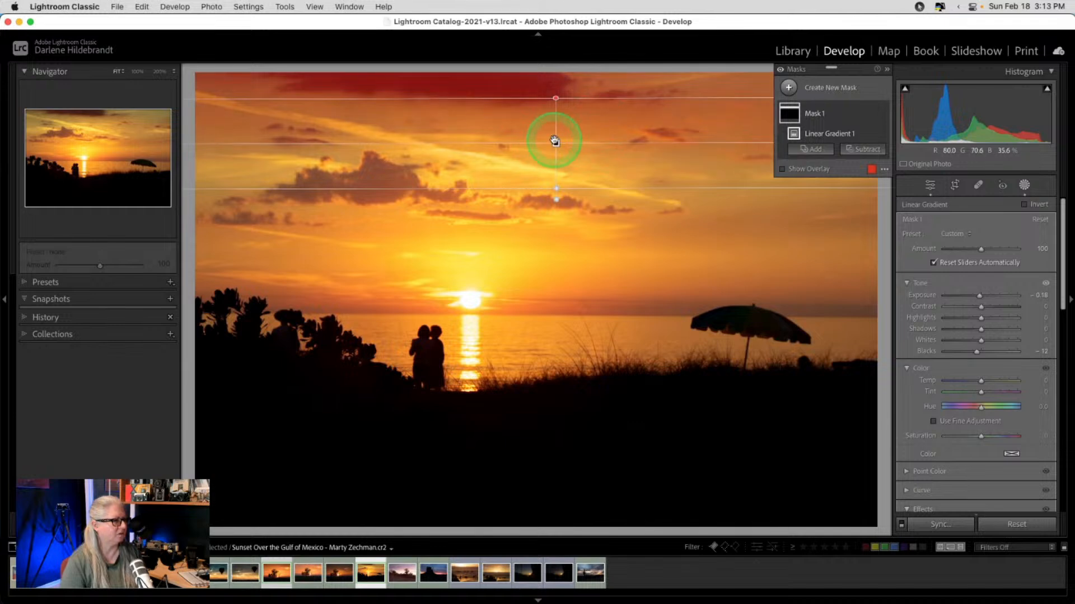
drag(554, 141, 554, 167)
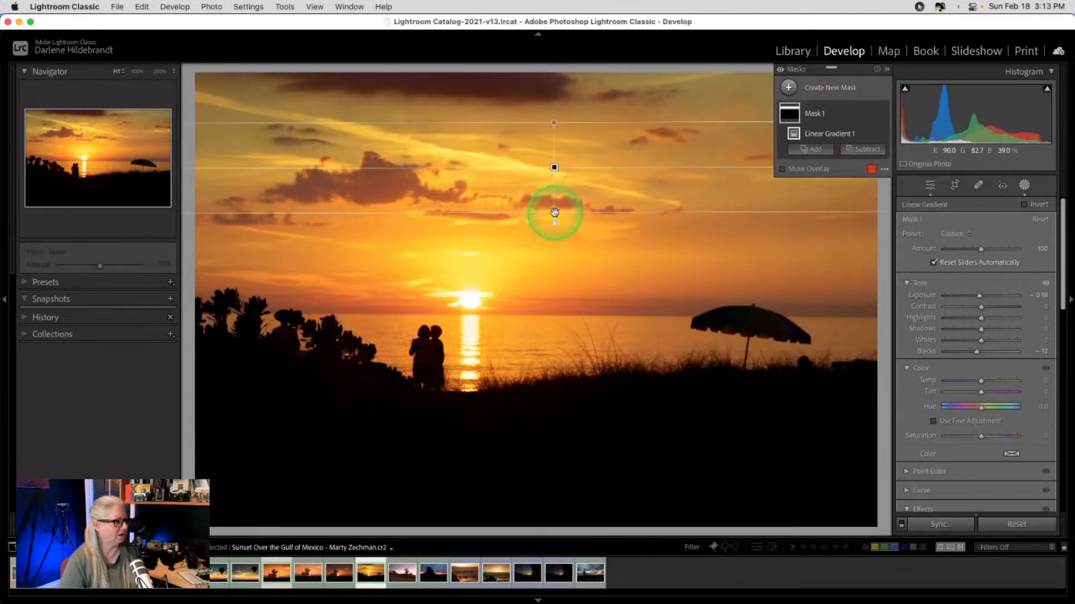
drag(555, 212, 550, 253)
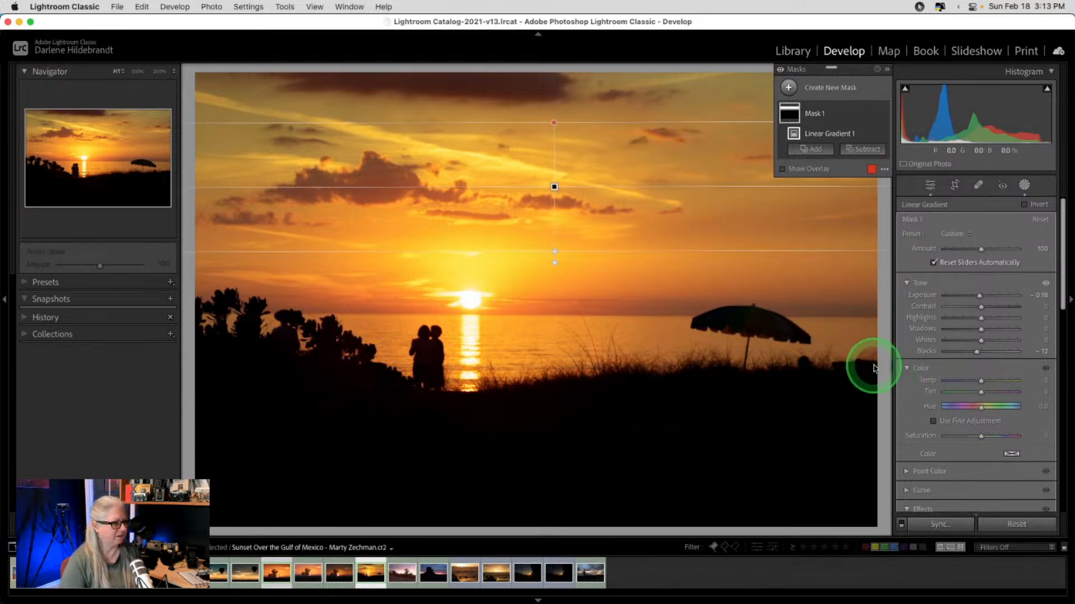
drag(980, 380, 989, 393)
click(1024, 185)
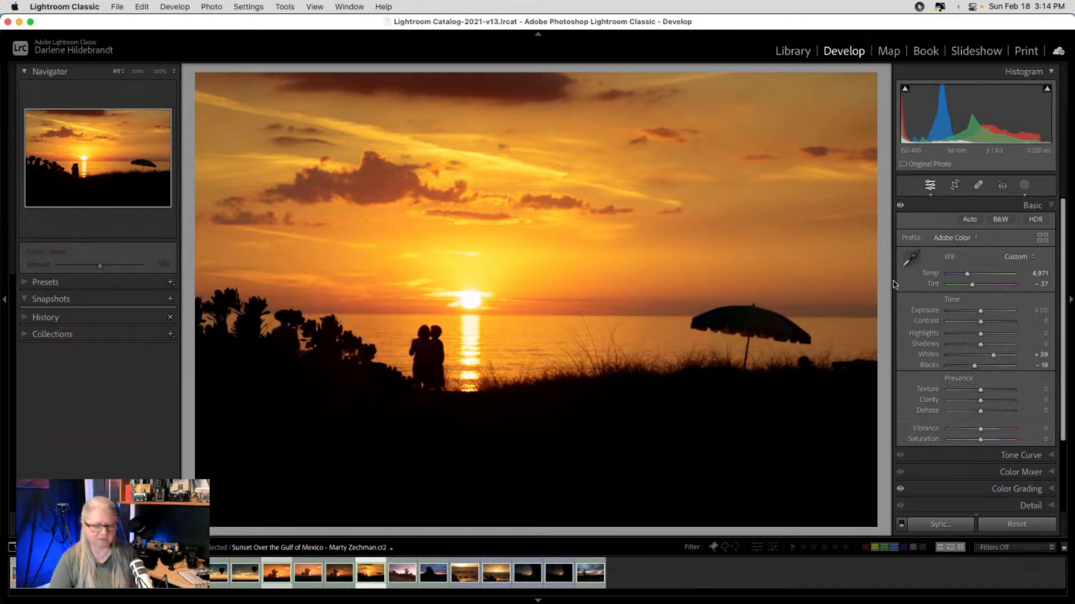
key(r)
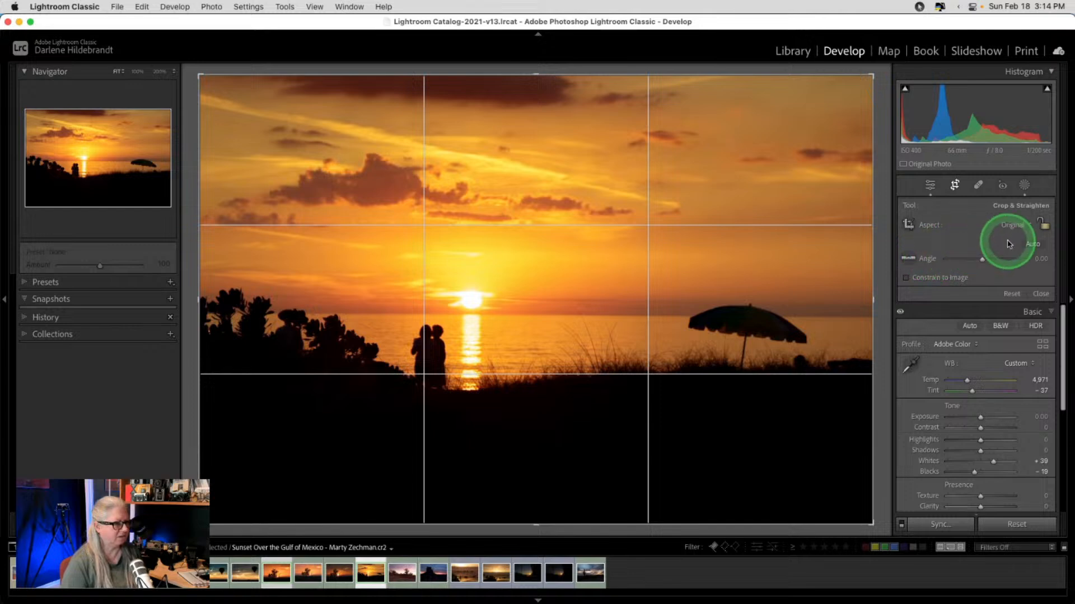
- Level the Gulf sunset along the sea horizon with the Straighten tool after rejecting Auto
click(1033, 244)
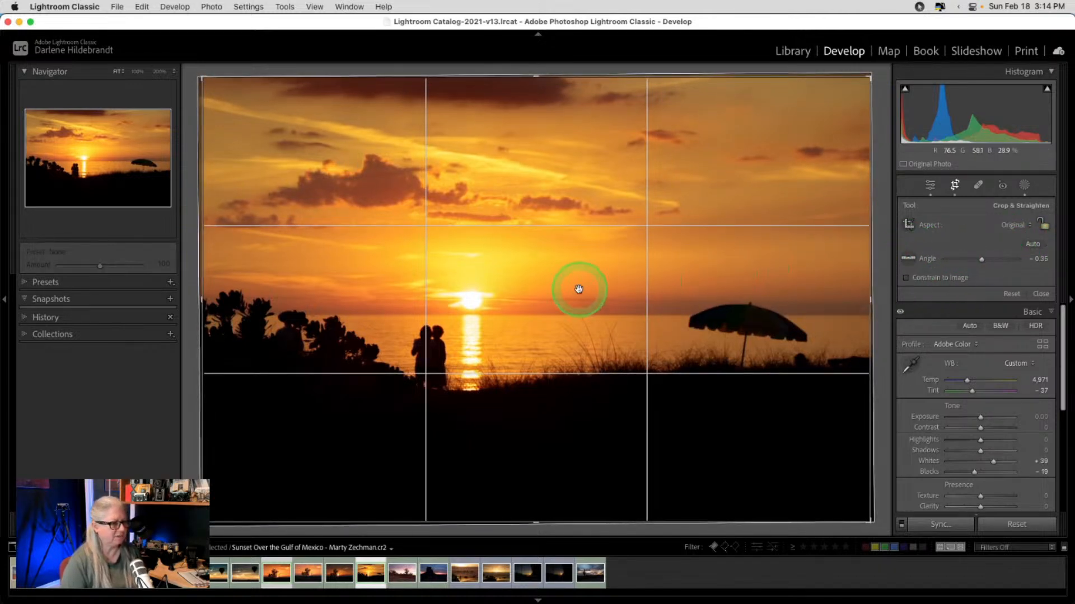
click(1010, 294)
click(908, 259)
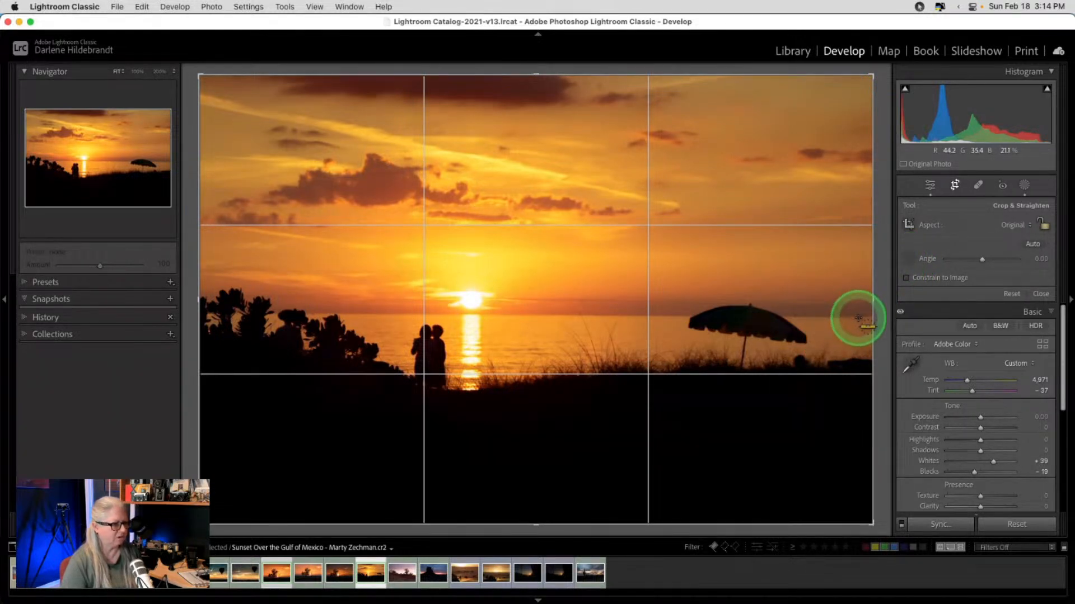
drag(859, 317, 161, 314)
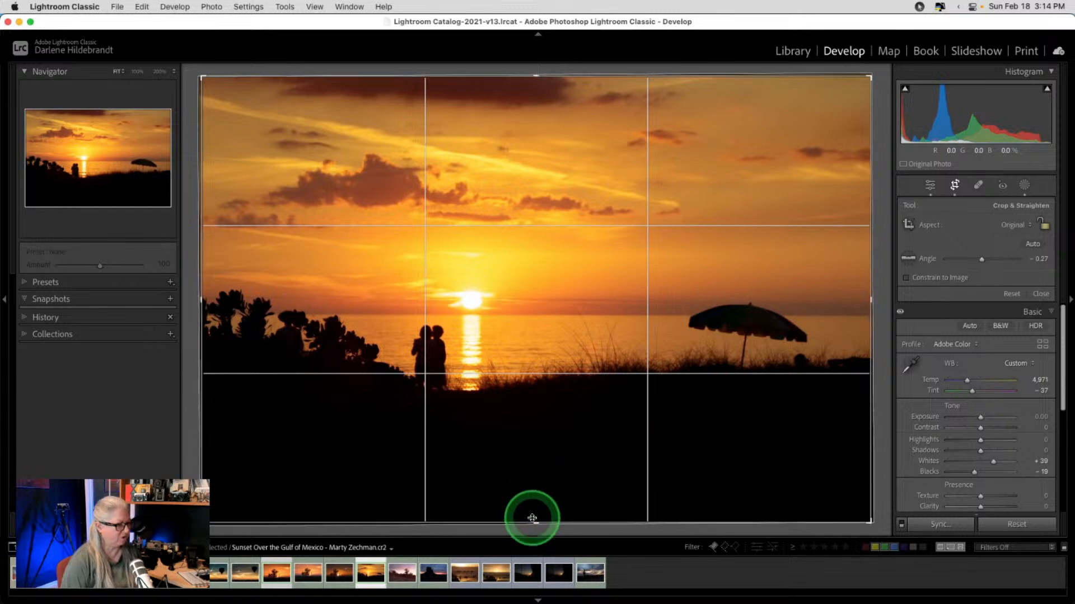
- Crop to a wide panorama, trimming dark foreground from the bottom and sky from the top
drag(533, 522, 538, 485)
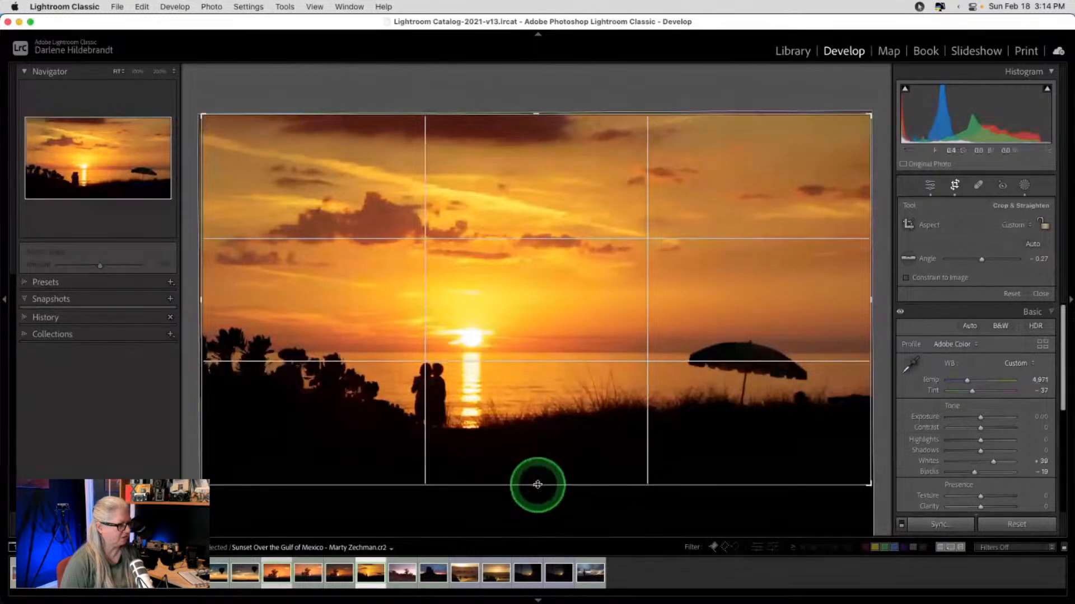
key(Return)
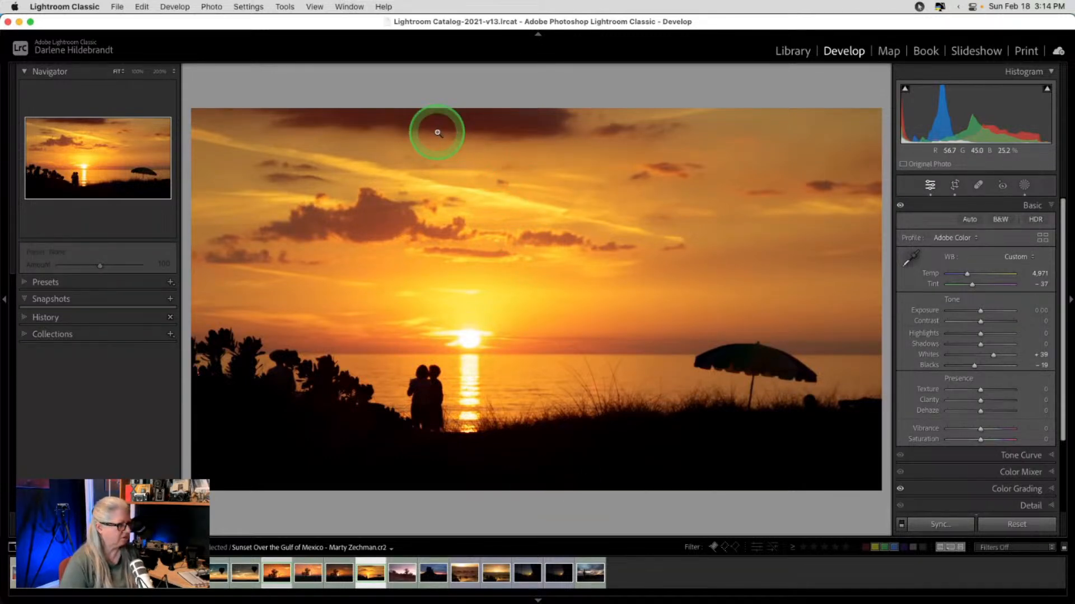
key(r)
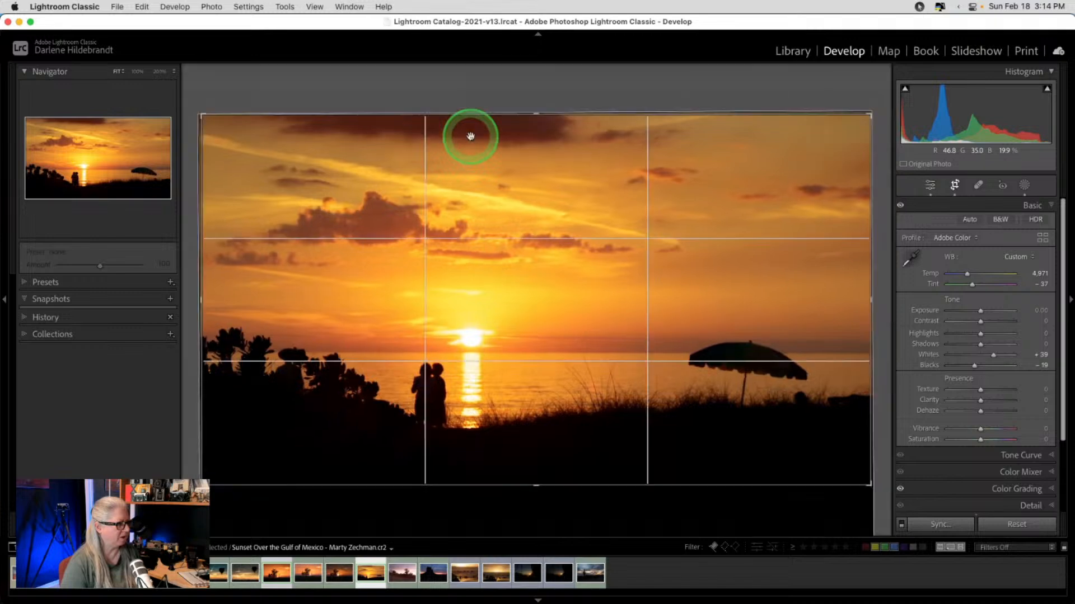
drag(522, 112, 523, 132)
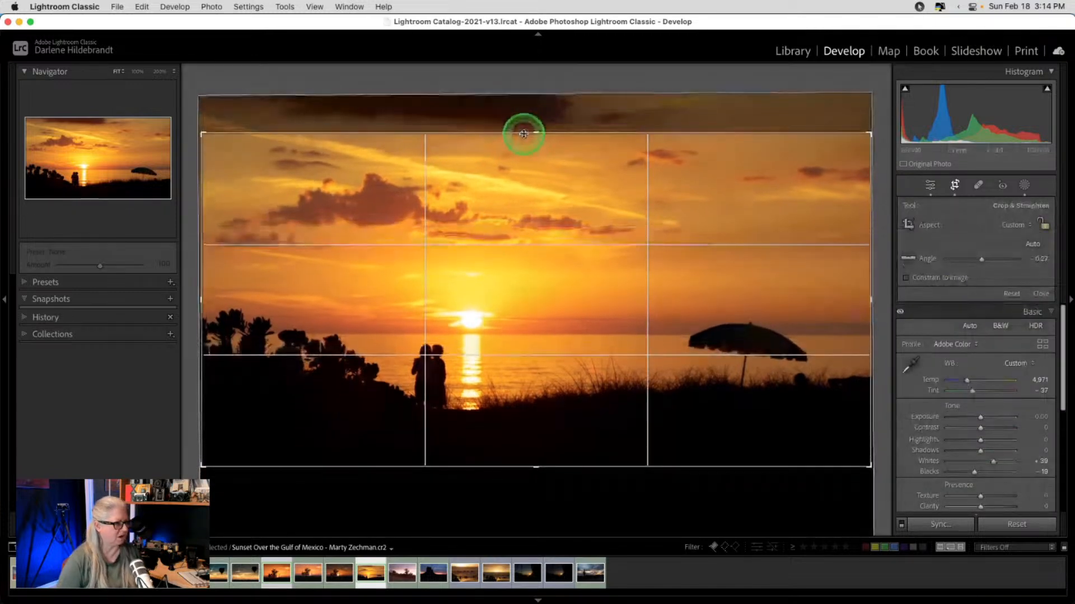
key(Return)
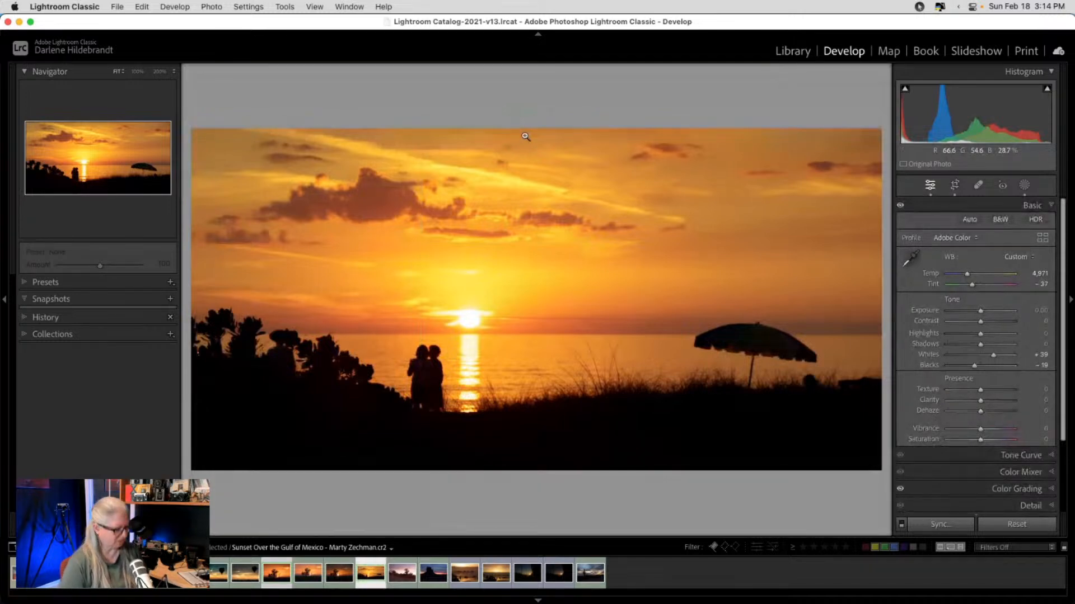
key(backslash)
key(backslash)
key(backslash)
key(backslash)
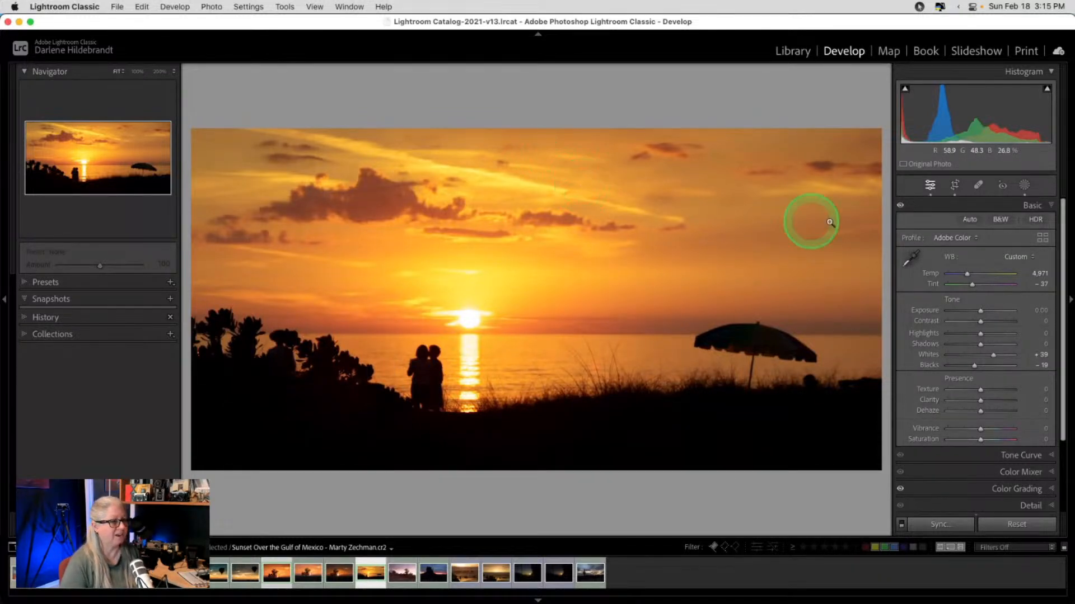
- Convert to black and white and grade shadows (saturation 72) and midtones a warm sepia
click(999, 221)
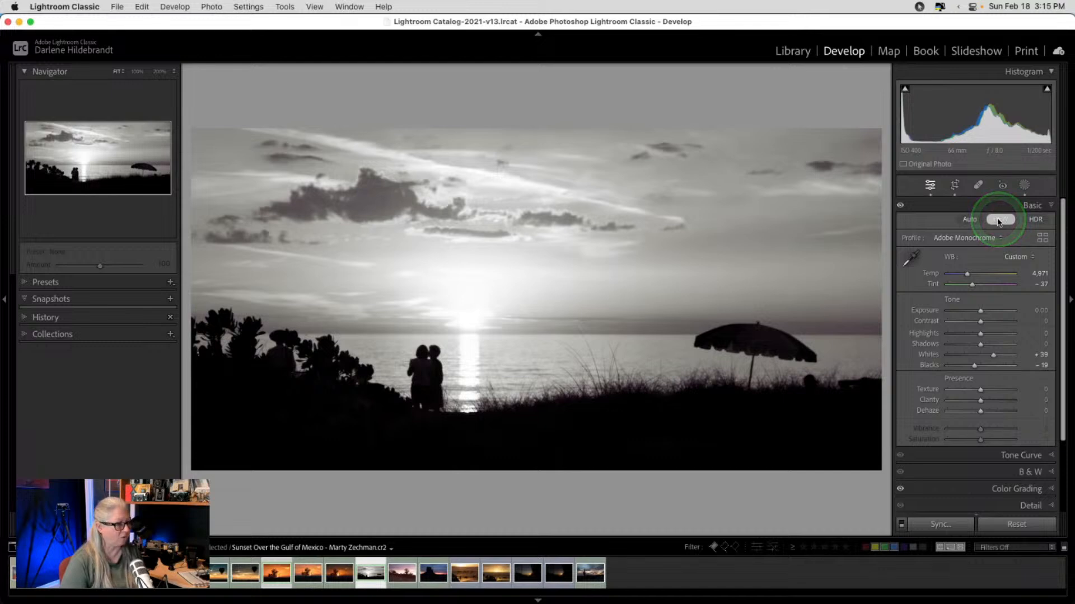
scroll(969, 301, down, 3)
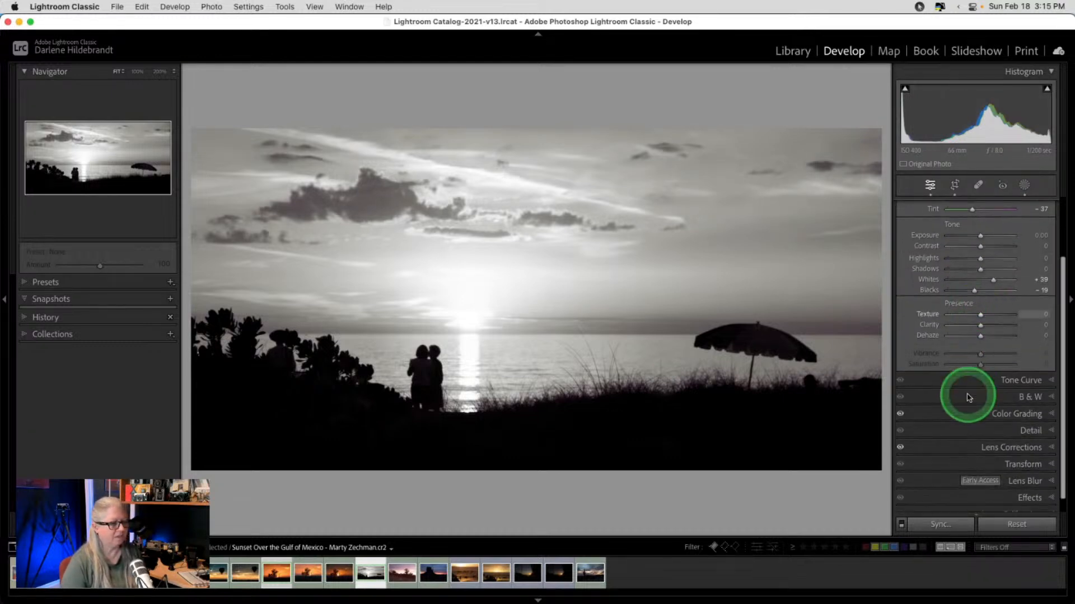
click(1001, 414)
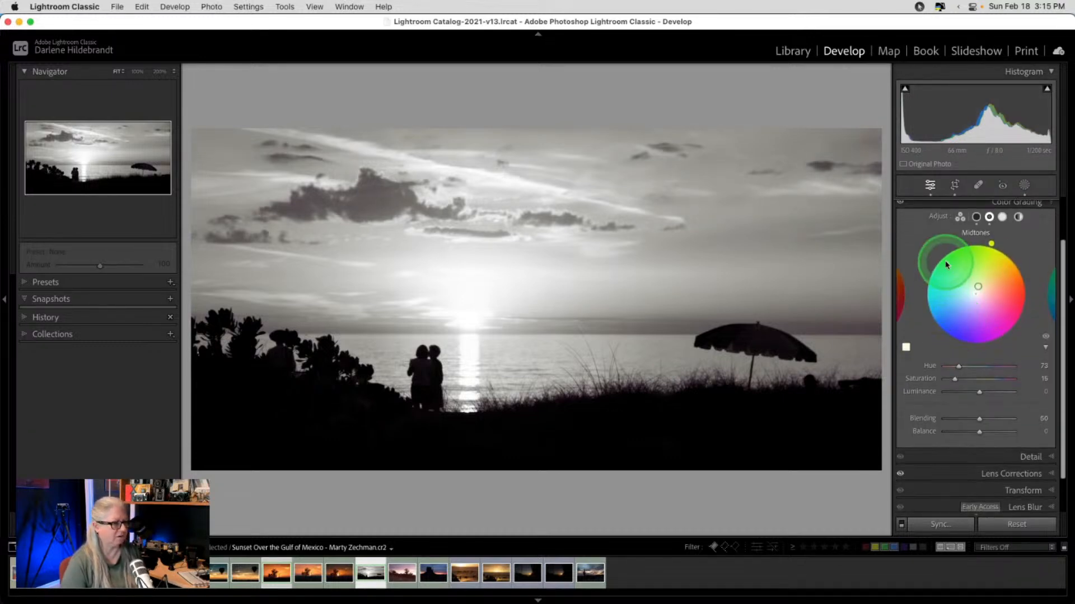
click(976, 219)
click(976, 219)
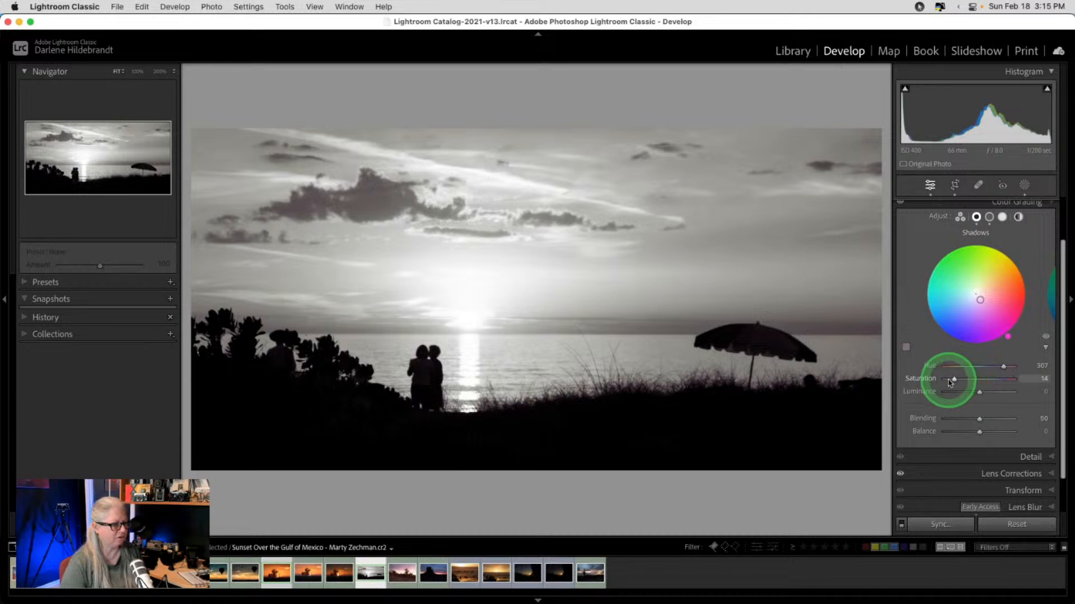
click(1016, 260)
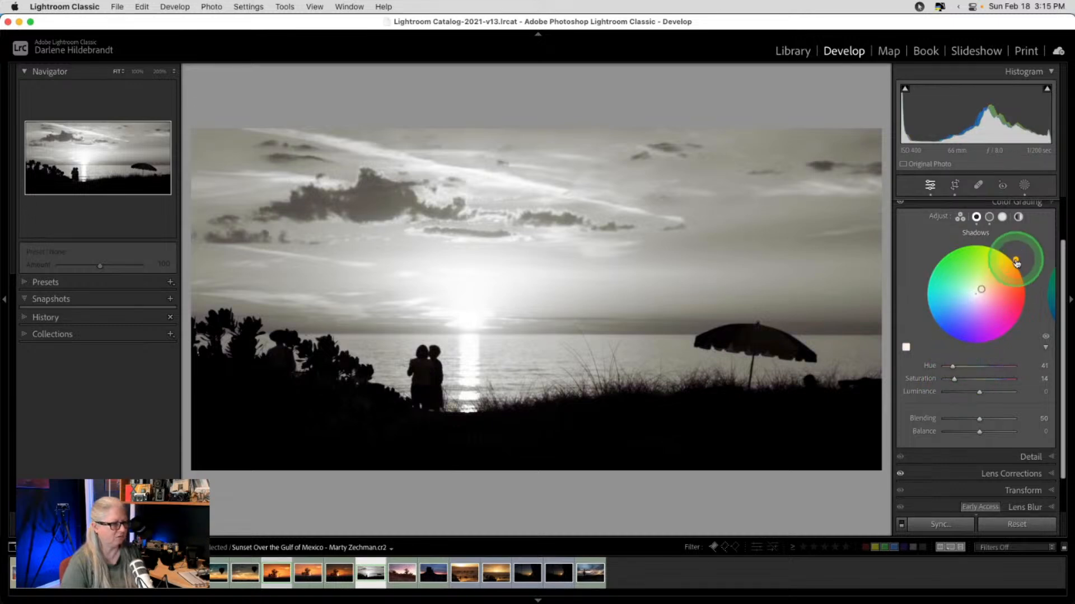
drag(954, 379, 992, 374)
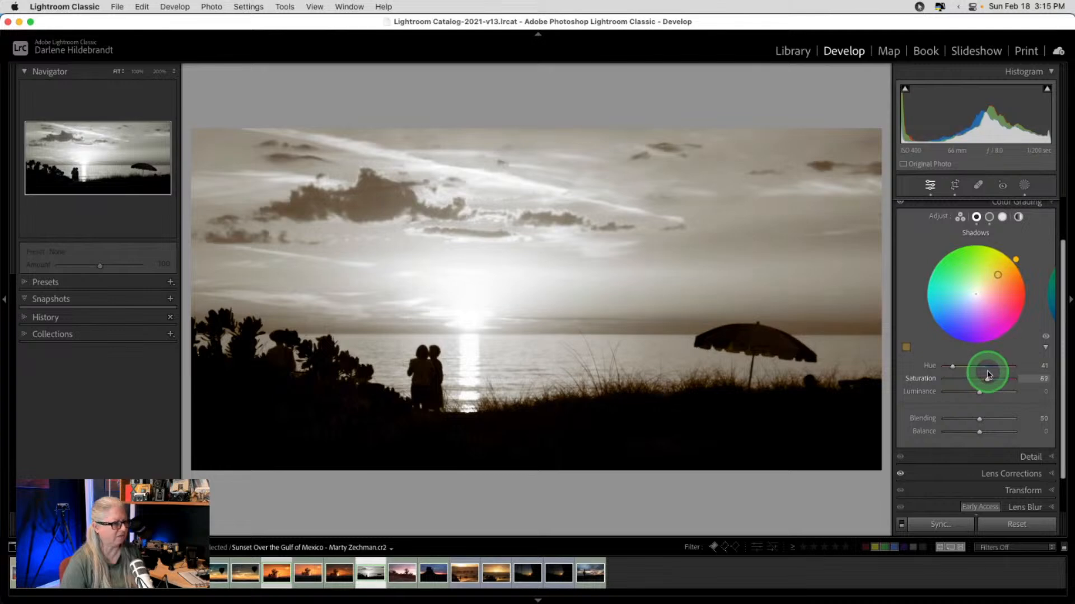
mouse_move(985, 374)
mouse_down()
mouse_move(996, 374)
mouse_move(940, 379)
mouse_move(1002, 379)
mouse_up()
click(989, 217)
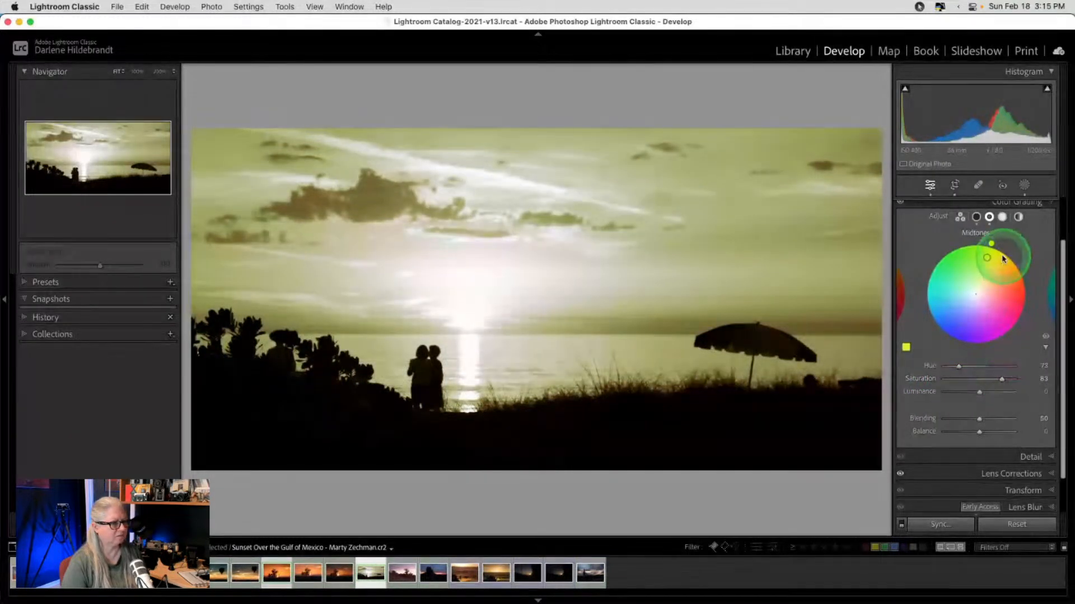
drag(991, 243, 1011, 254)
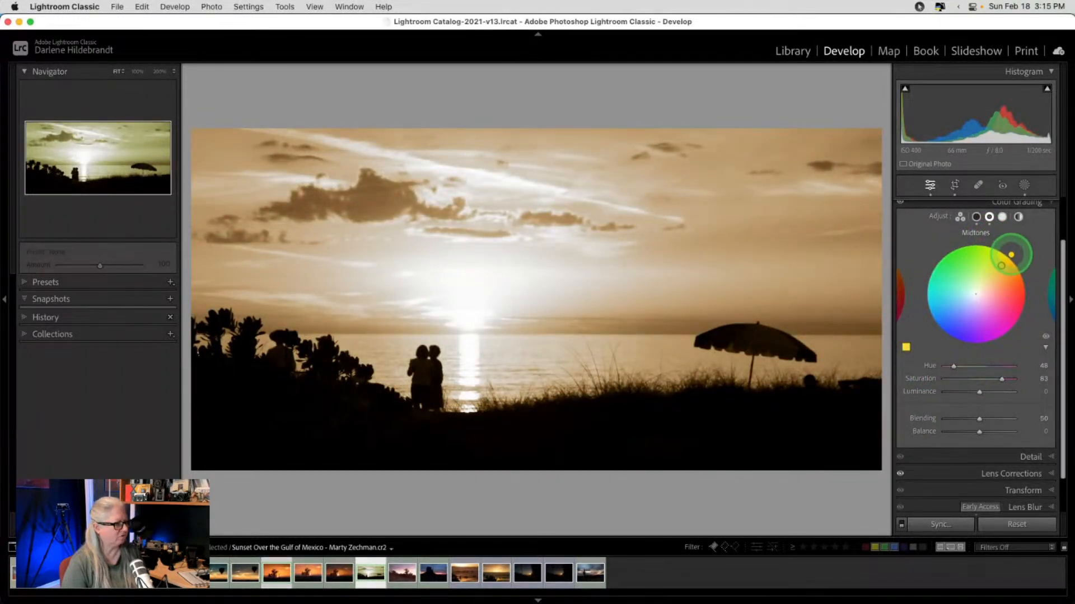
- Try Auto tone, undo it, and return the sunset to full colour
scroll(1013, 246, up, 3)
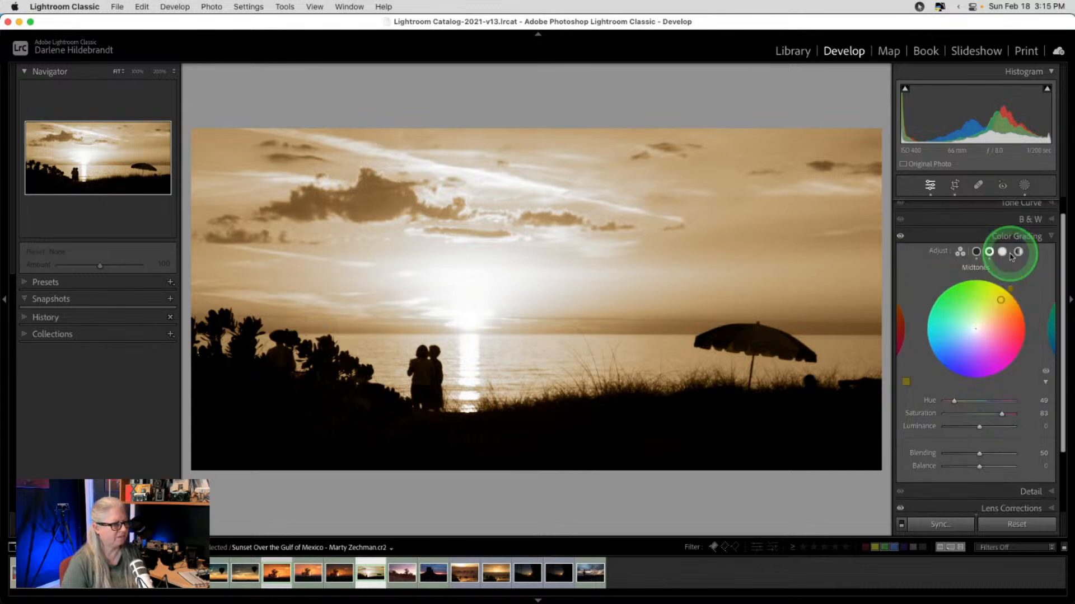
click(1030, 207)
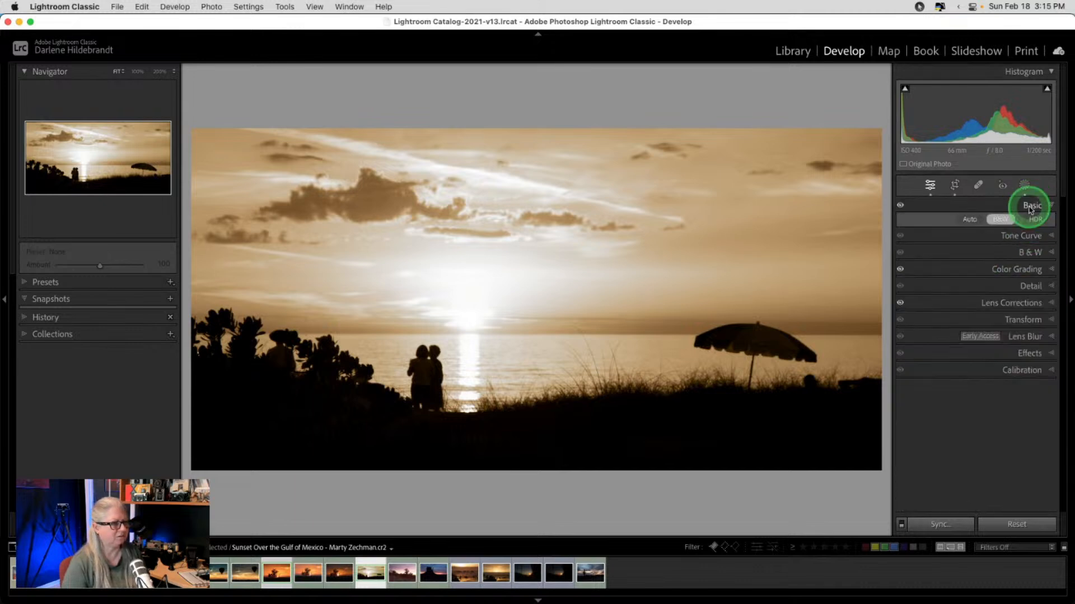
click(973, 222)
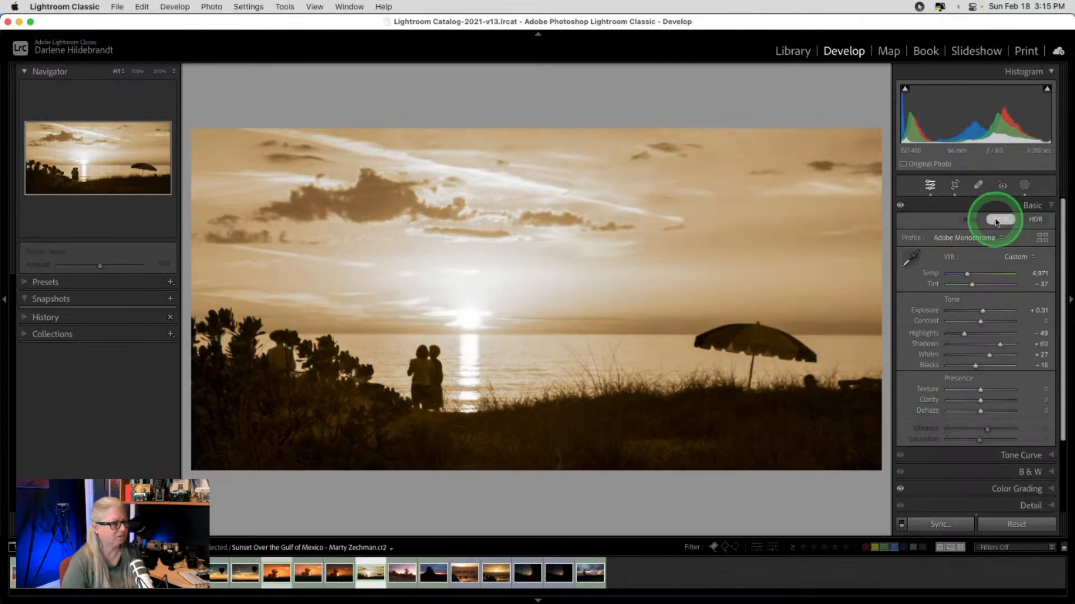
key(super+z)
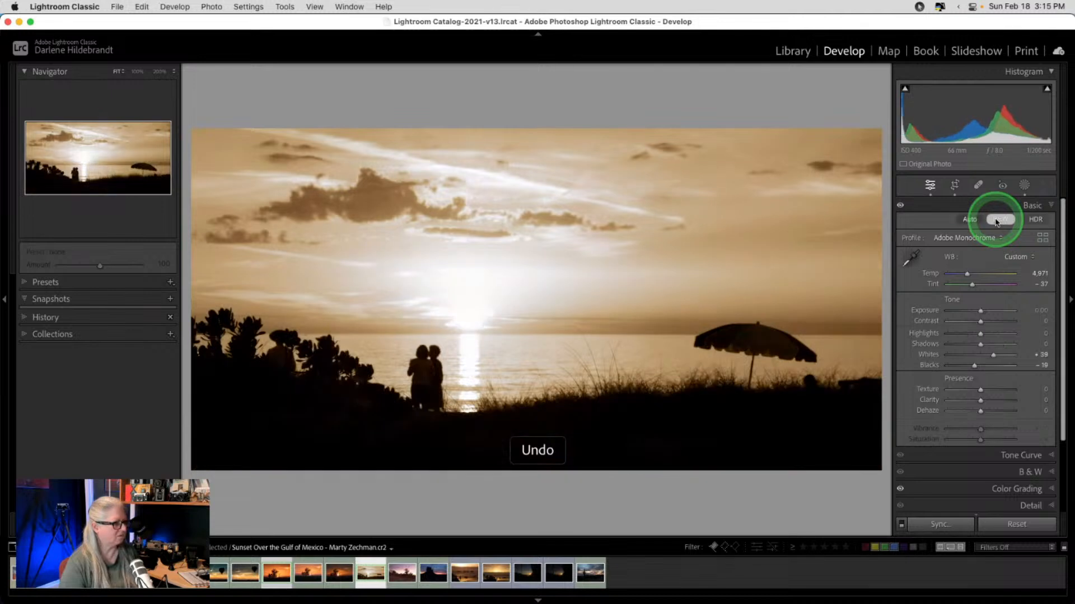
click(996, 222)
scroll(972, 330, down, 4)
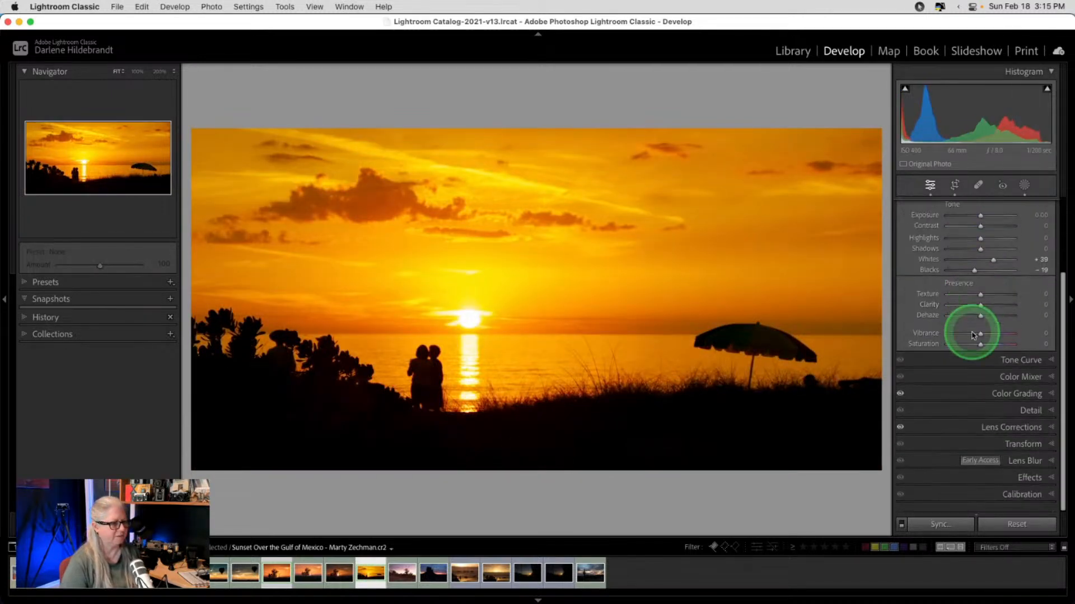
- Lower the Color Grading midtone saturation to 20
click(979, 381)
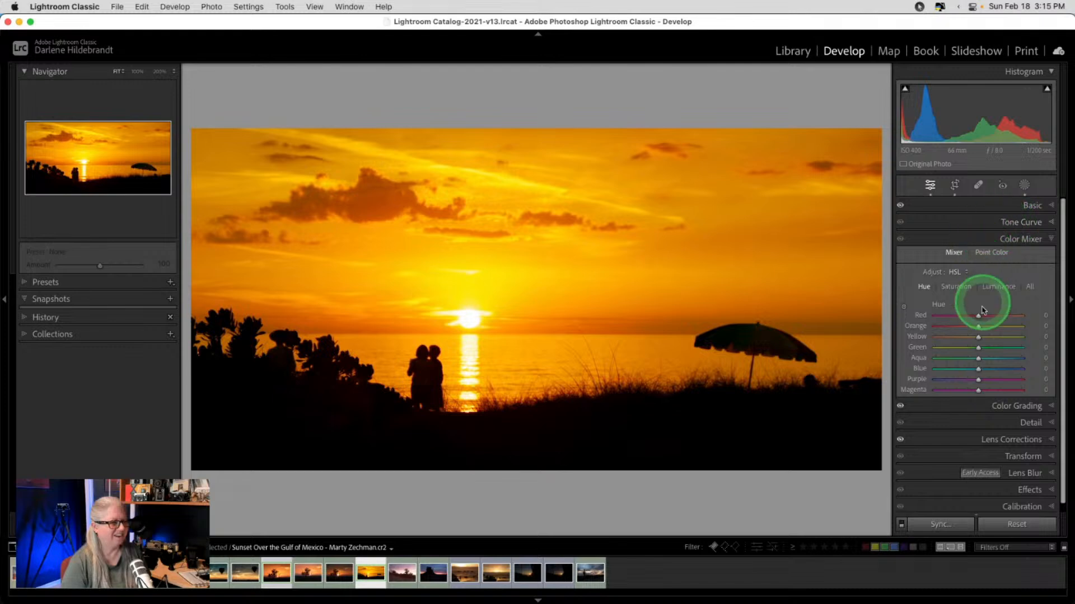
click(992, 408)
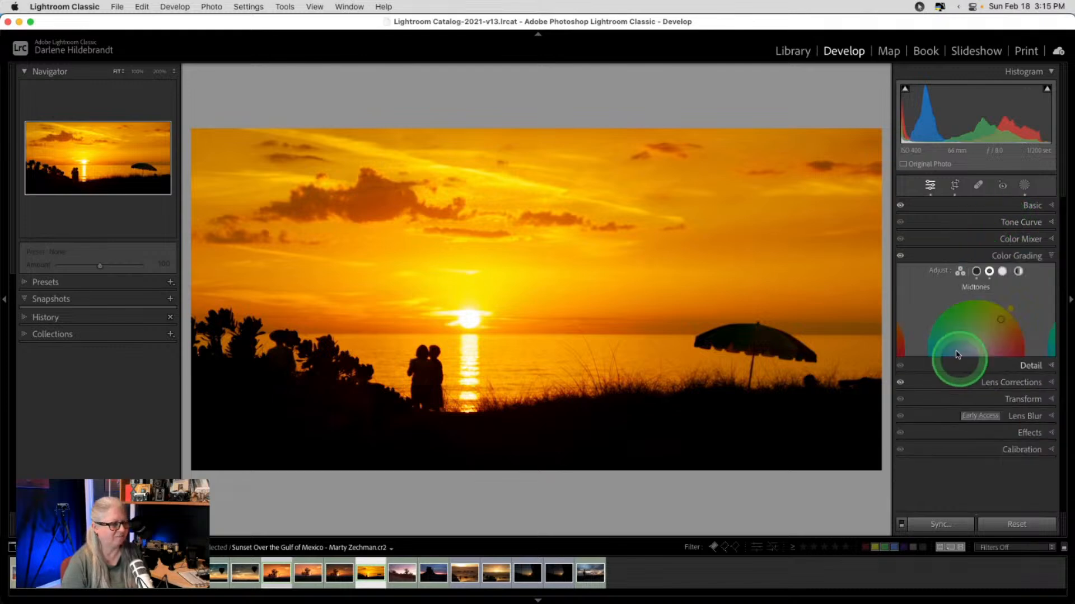
click(988, 271)
mouse_move(967, 431)
mouse_down()
mouse_move(931, 431)
mouse_move(1009, 427)
mouse_move(868, 428)
mouse_move(986, 434)
mouse_move(962, 434)
mouse_up()
- Tint the shadows blue at hue 239, saturation 42
click(976, 271)
click(956, 441)
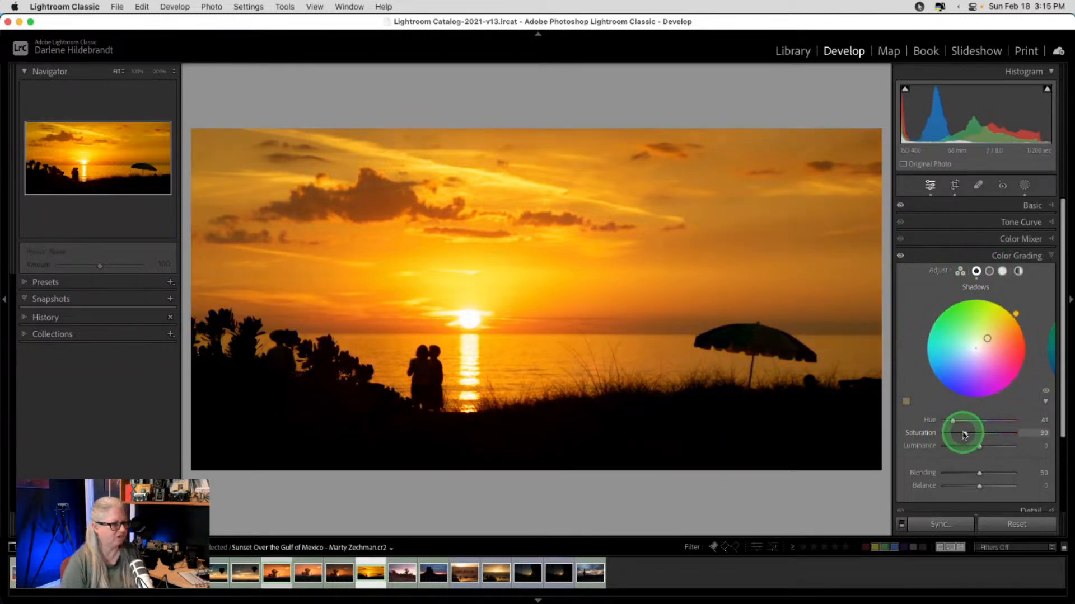
drag(1015, 316, 949, 395)
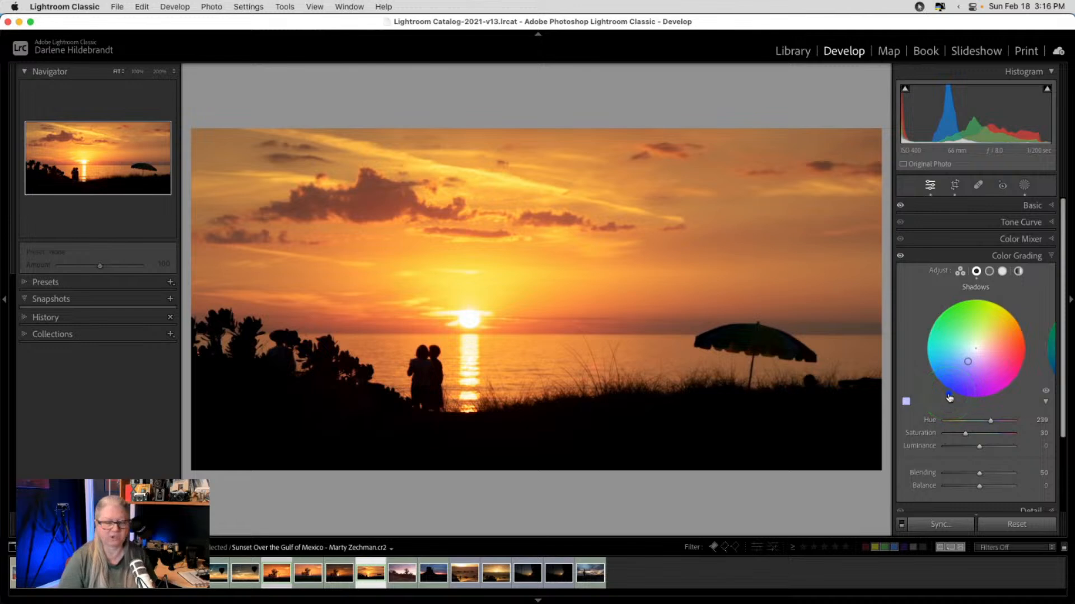
drag(965, 433, 970, 435)
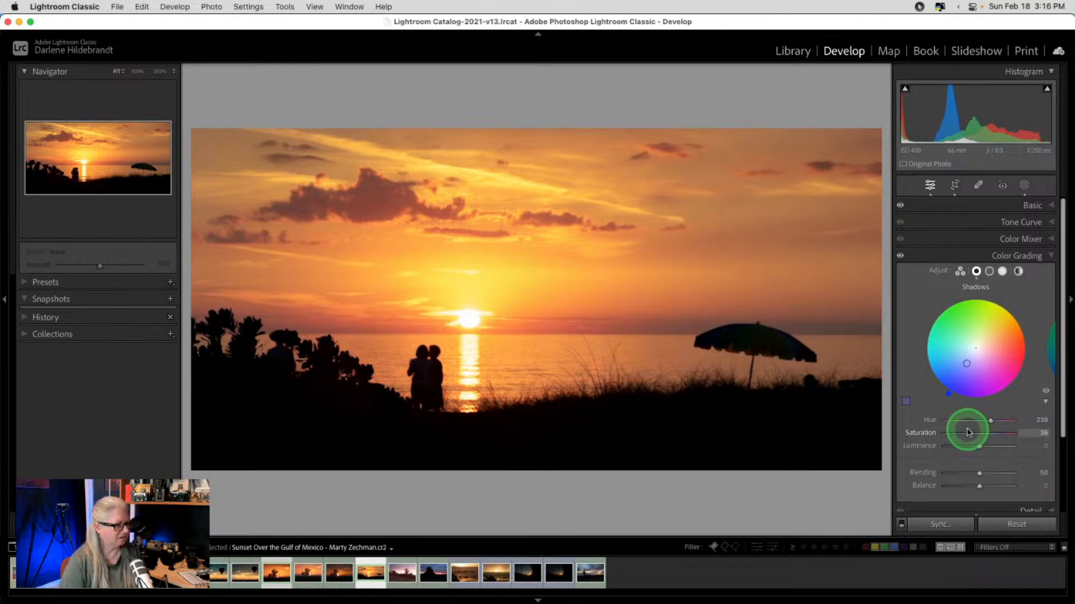
drag(970, 432, 975, 435)
click(999, 222)
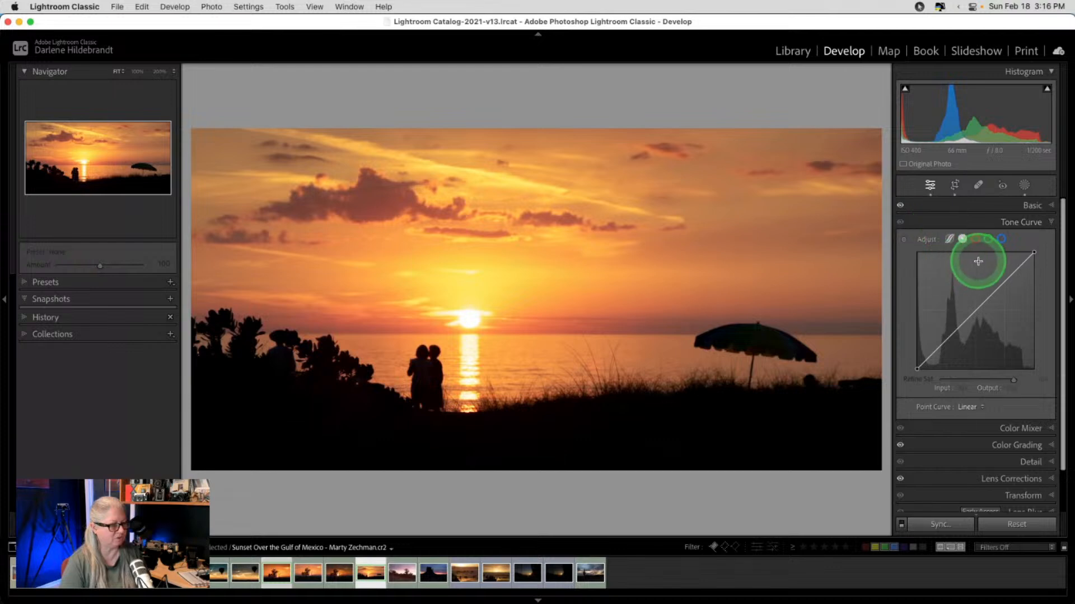
- Test and remove an RGB curve point, then add blue-channel points near 200/182 and 57/64
mouse_move(957, 327)
mouse_down()
mouse_move(958, 341)
mouse_move(943, 326)
mouse_move(972, 355)
mouse_move(926, 304)
mouse_move(962, 342)
mouse_move(967, 329)
mouse_up()
double_click(962, 341)
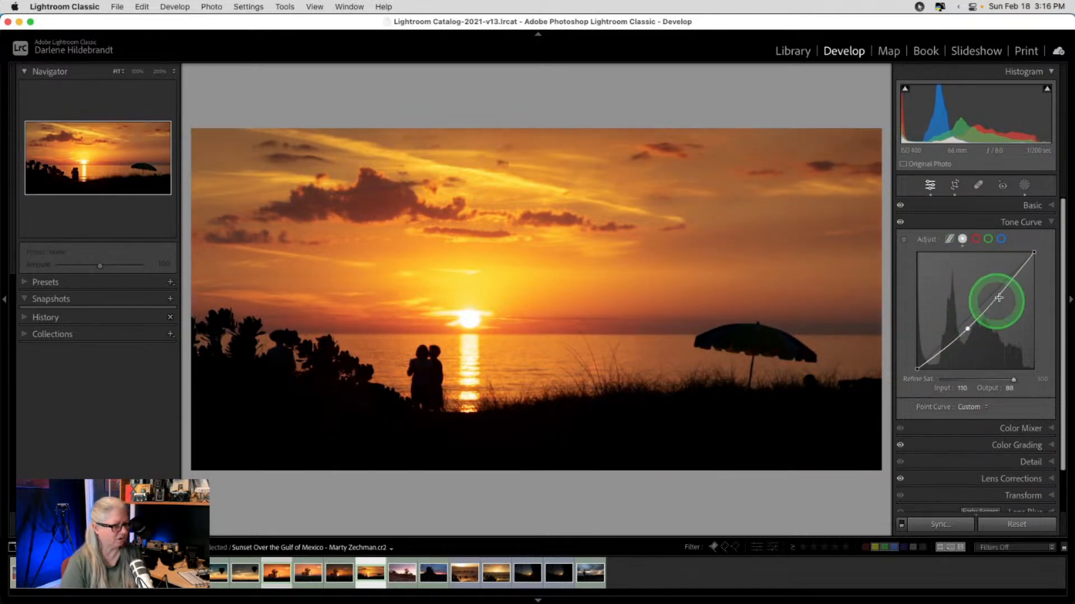
click(1001, 239)
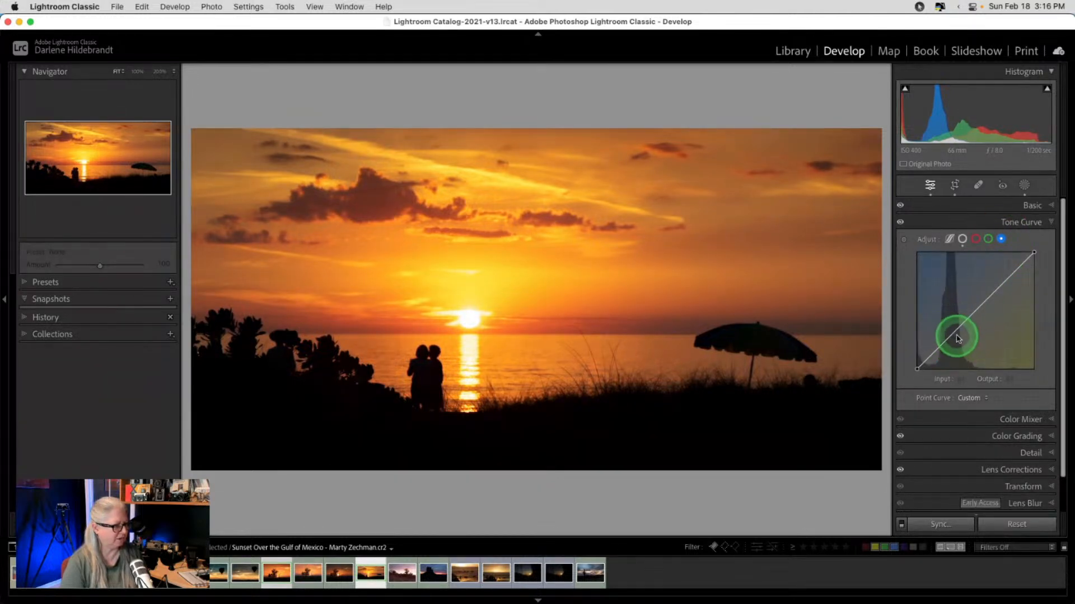
drag(957, 338, 1006, 285)
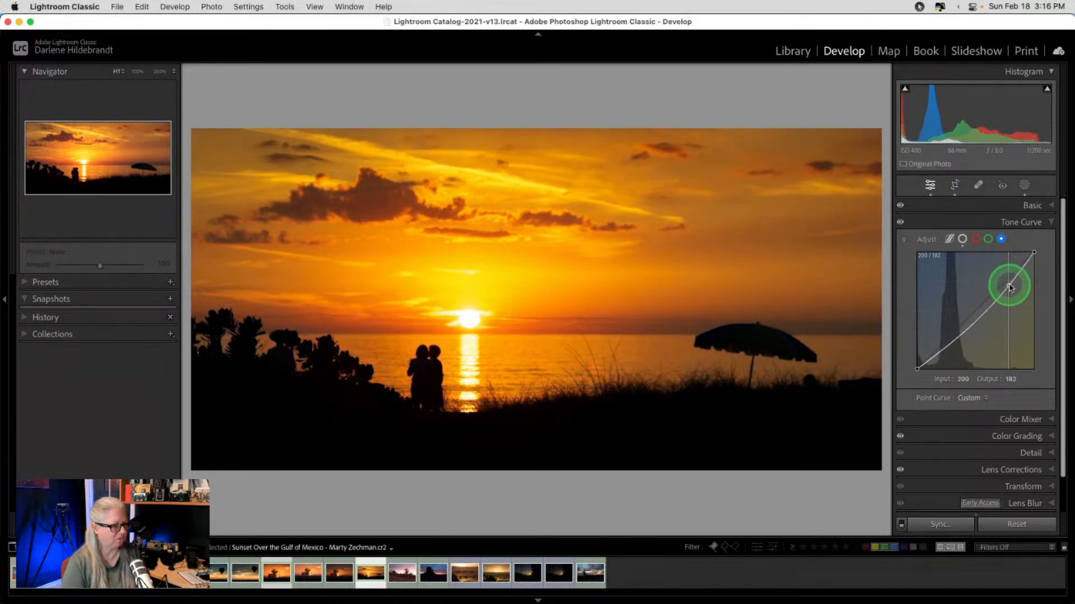
drag(950, 343, 947, 338)
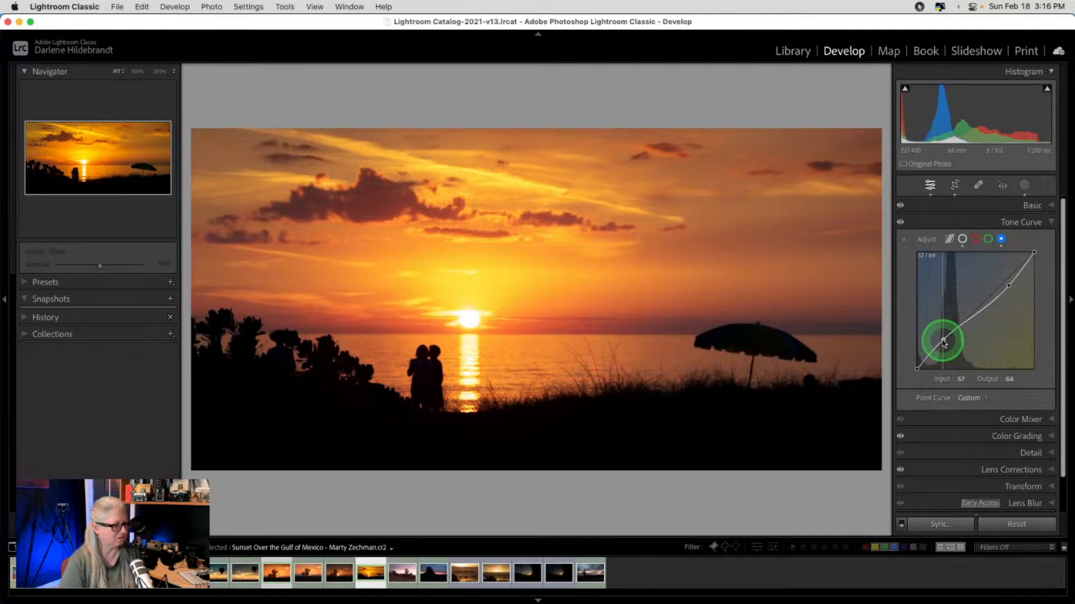
click(975, 239)
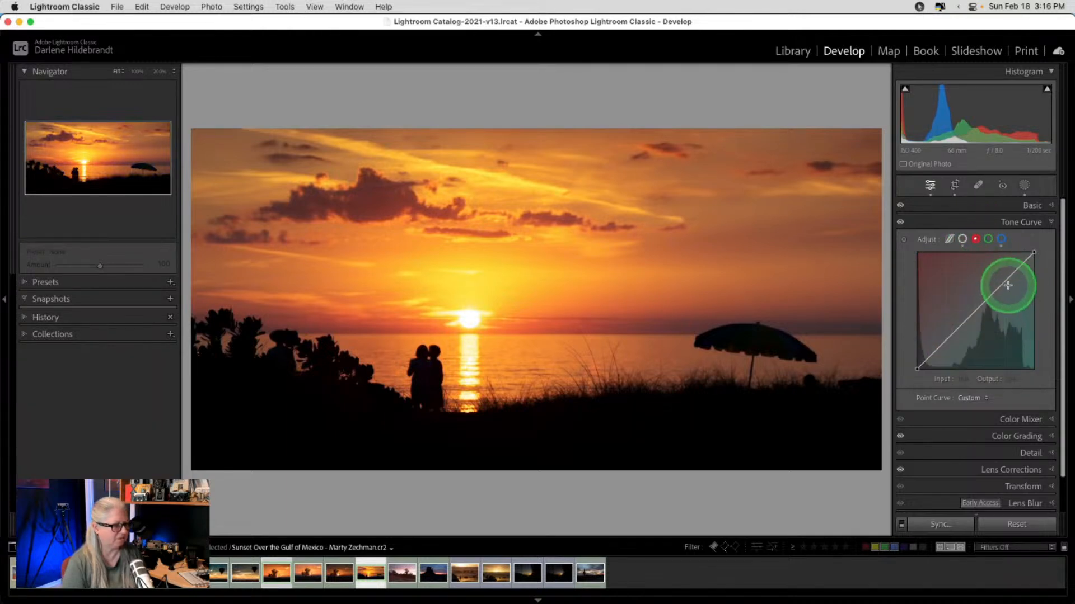
- Boost red in the upper tones and adjust green-channel curve points for a warmer orange
drag(1000, 286, 1000, 280)
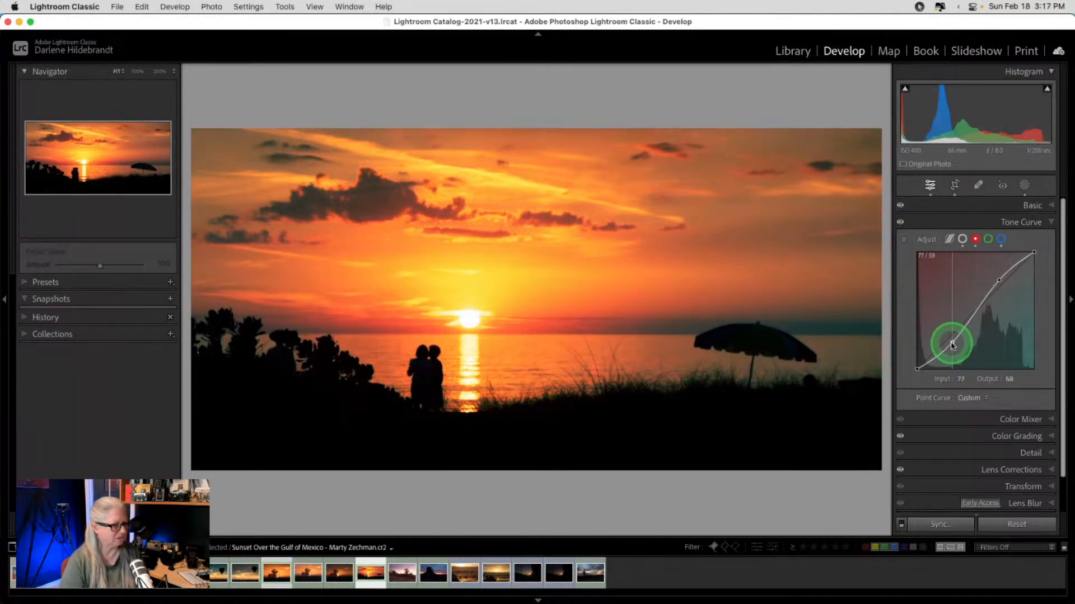
click(988, 239)
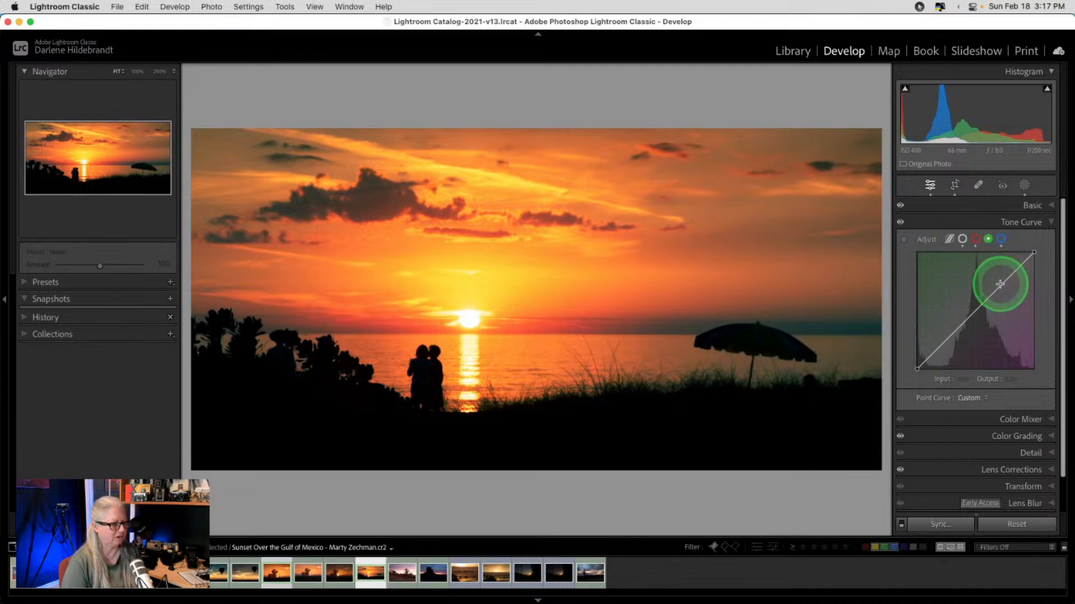
drag(1002, 289, 1004, 291)
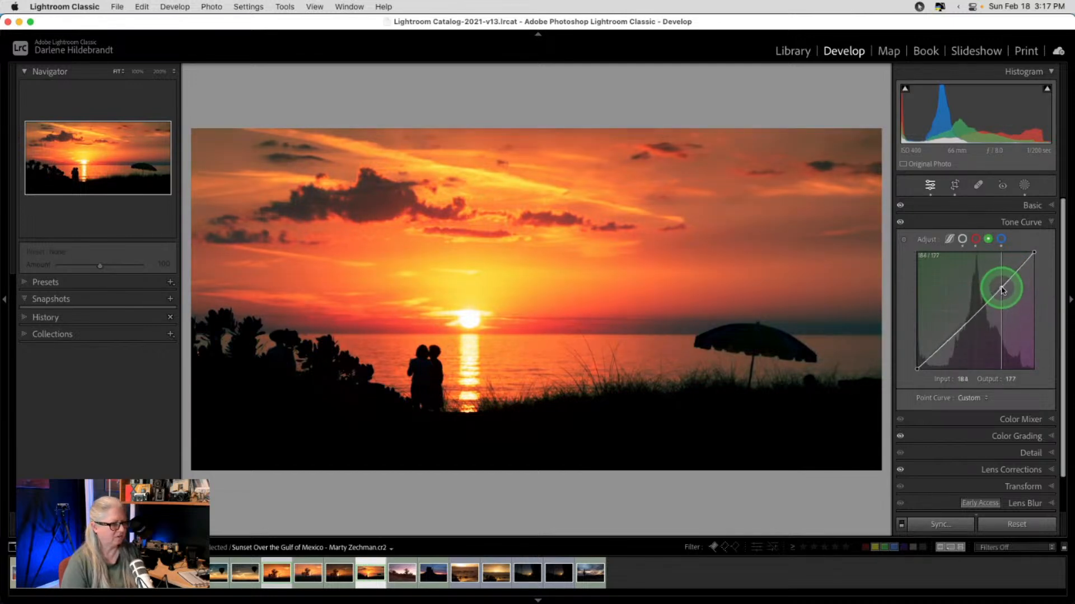
drag(949, 339, 944, 338)
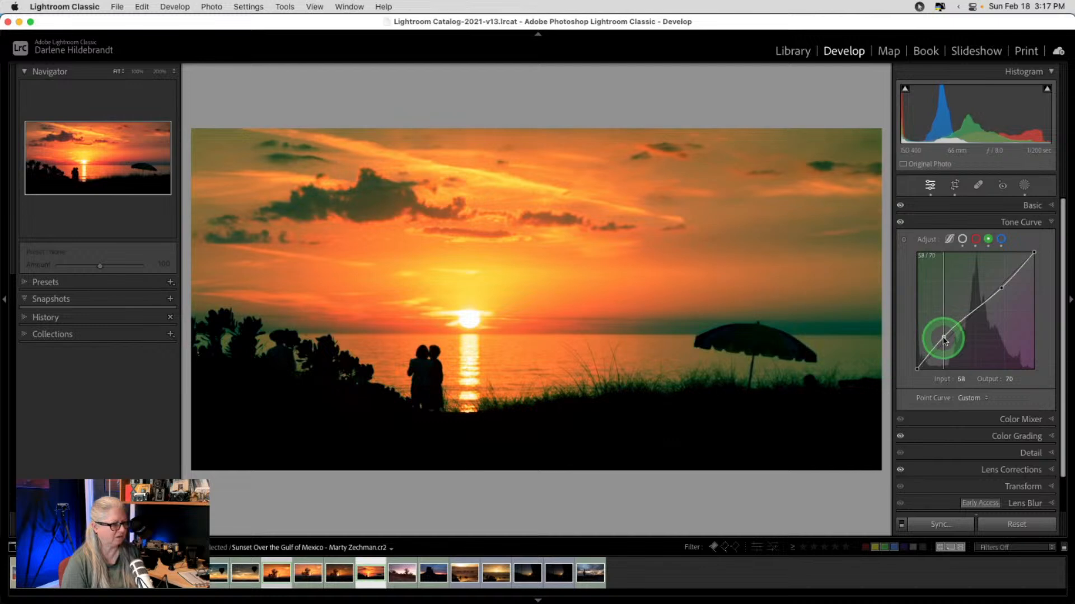
drag(944, 339, 950, 345)
drag(1000, 289, 995, 287)
drag(947, 340, 949, 343)
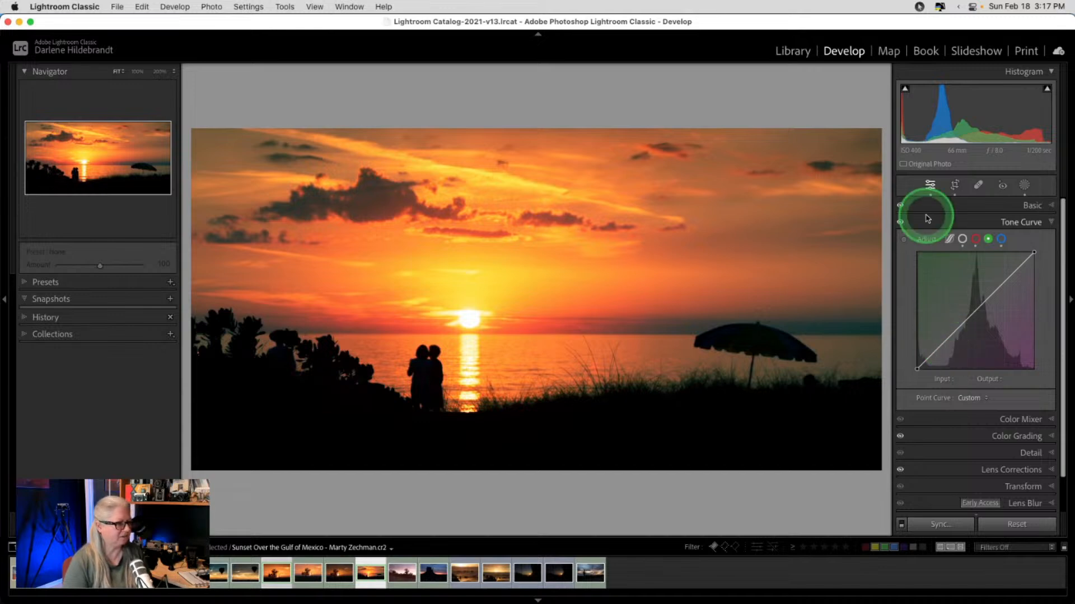
- Toggle the Tone Curve off and on to compare the photo with and without curves
click(900, 222)
click(899, 222)
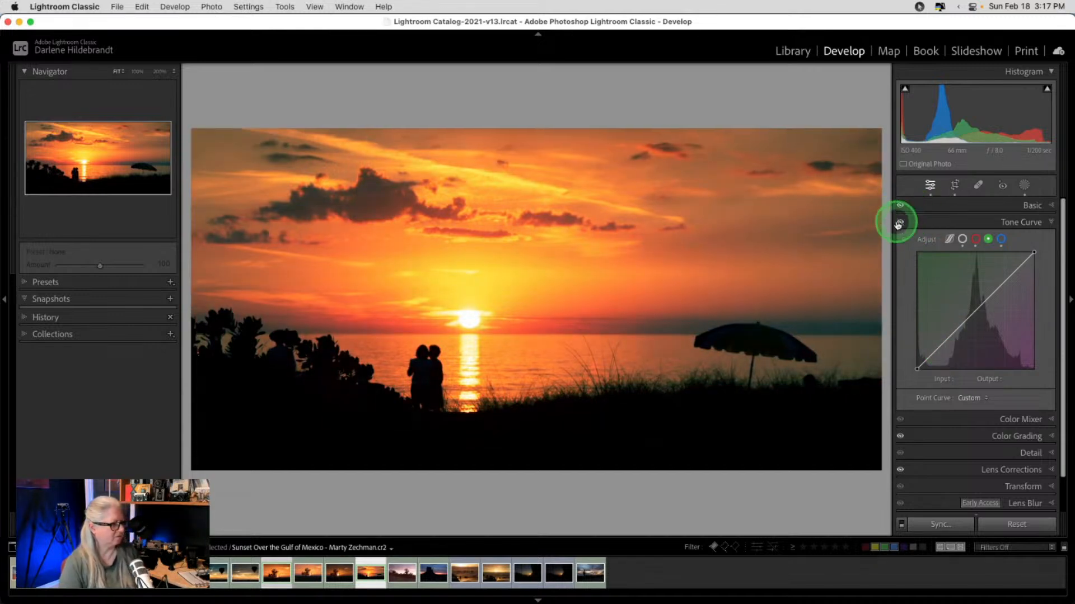
click(899, 224)
click(899, 224)
click(899, 224)
click(899, 223)
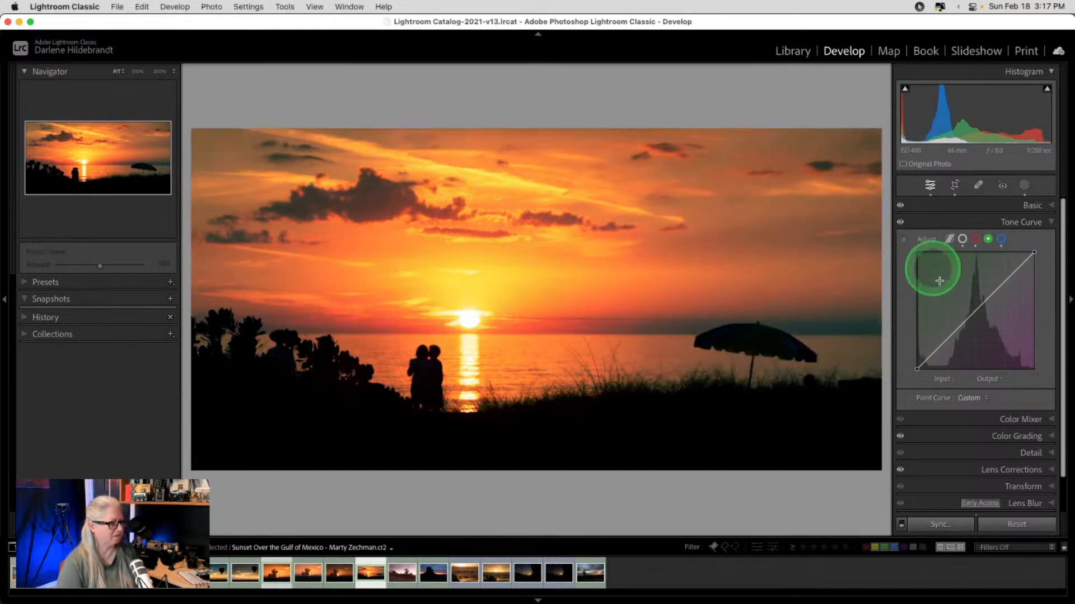
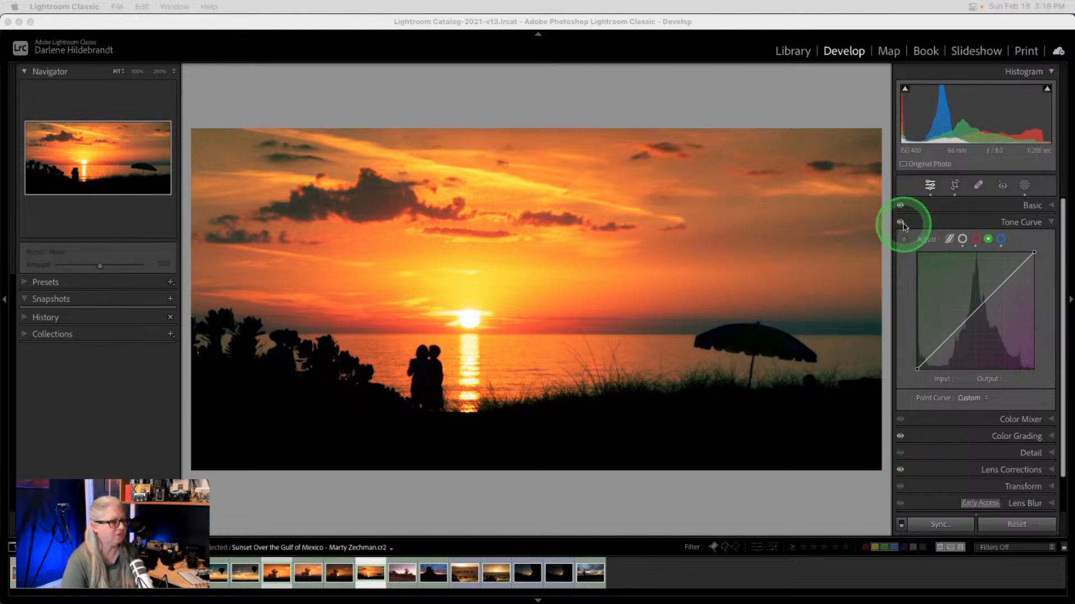
- Add an RGB tone curve point lowering input 107 to output 91, darkening the midtones
click(929, 240)
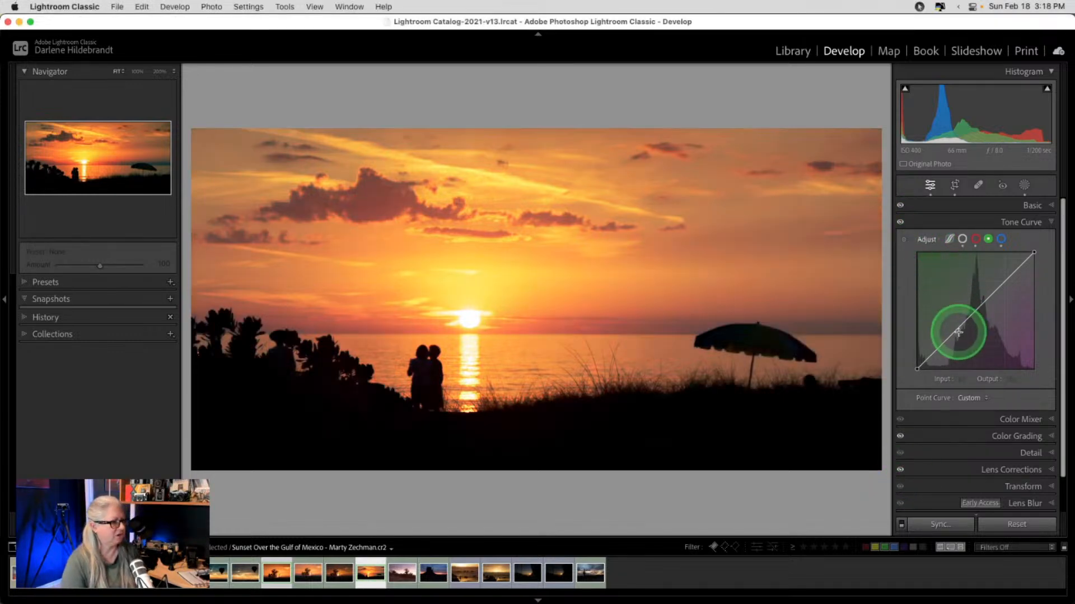
click(991, 419)
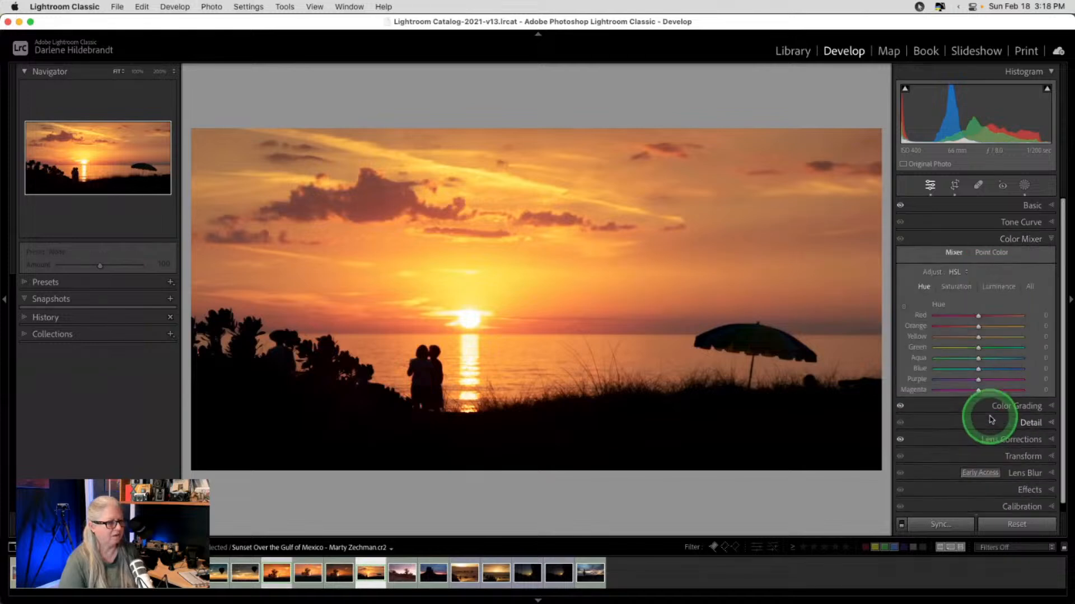
click(977, 404)
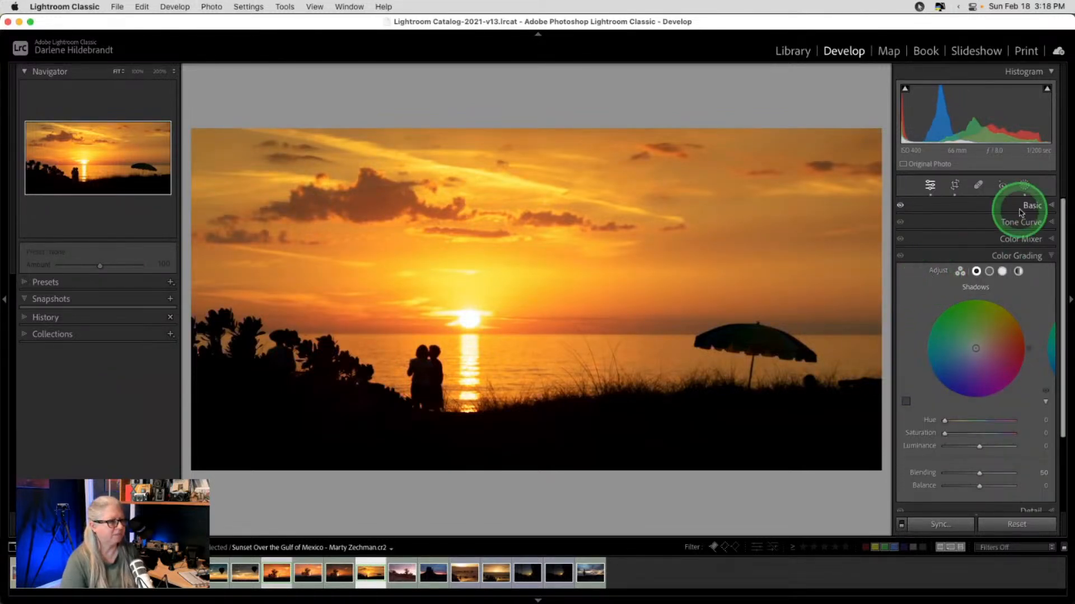
click(1008, 223)
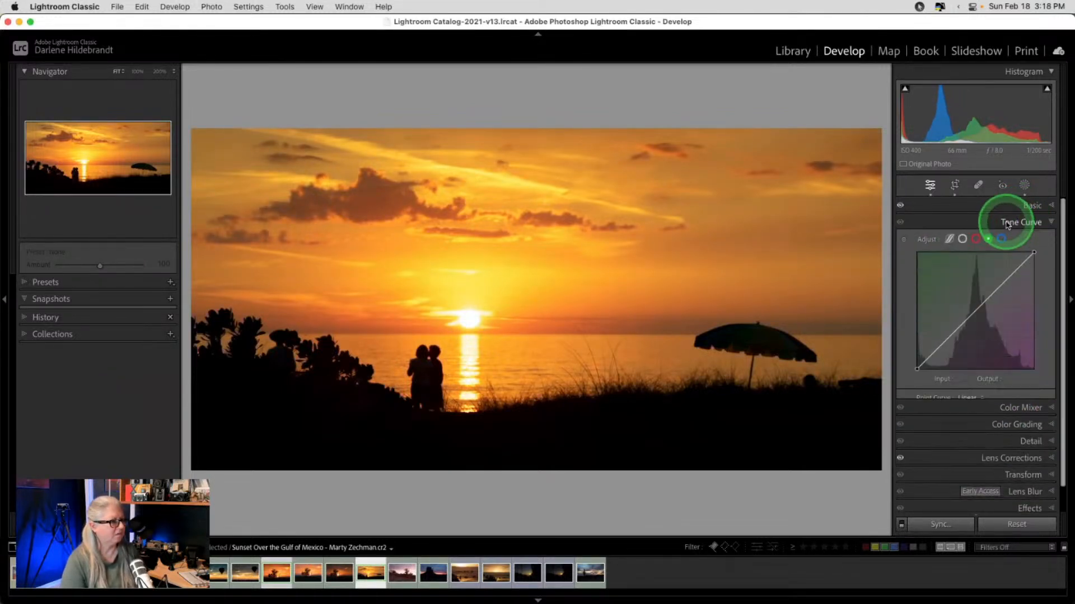
click(963, 239)
drag(966, 320, 966, 331)
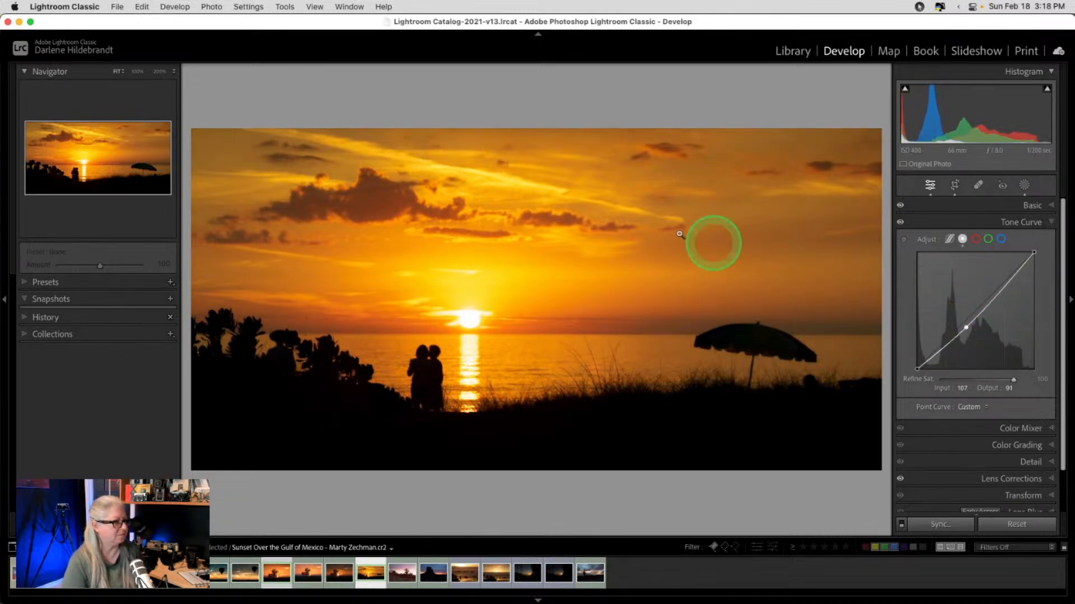
right_click(602, 198)
- Edit the photo in Luminar Neo as a TIFF copy with Lightroom adjustments
mouse_move(632, 304)
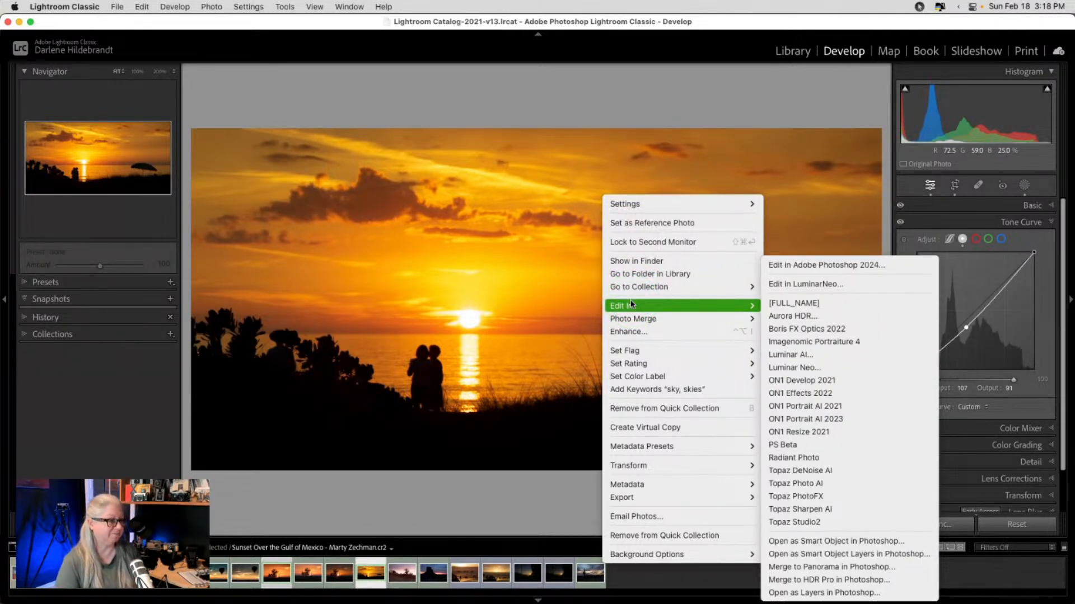
click(633, 303)
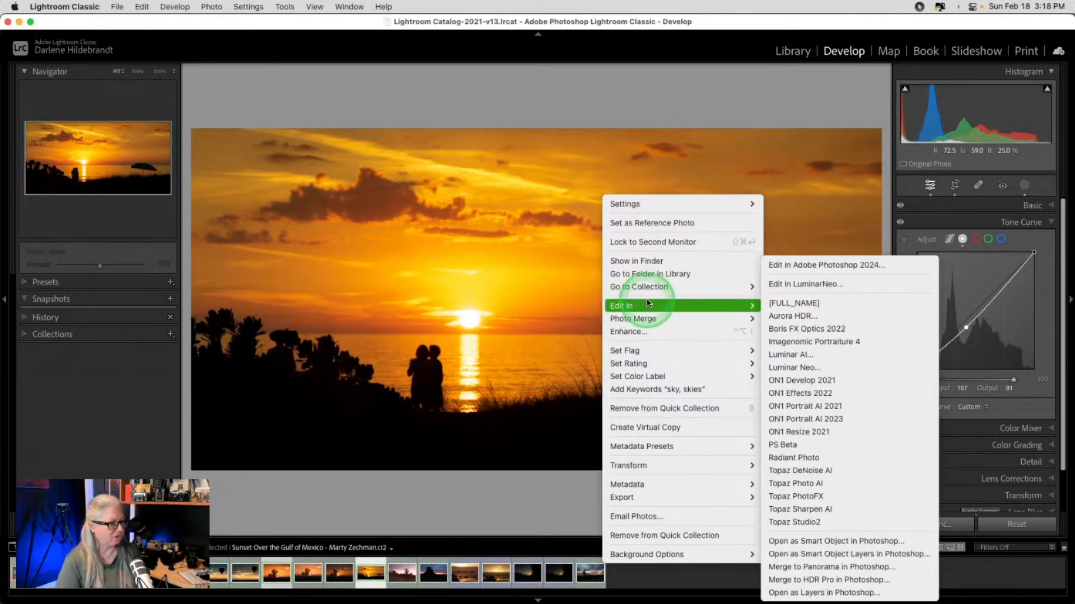
click(804, 366)
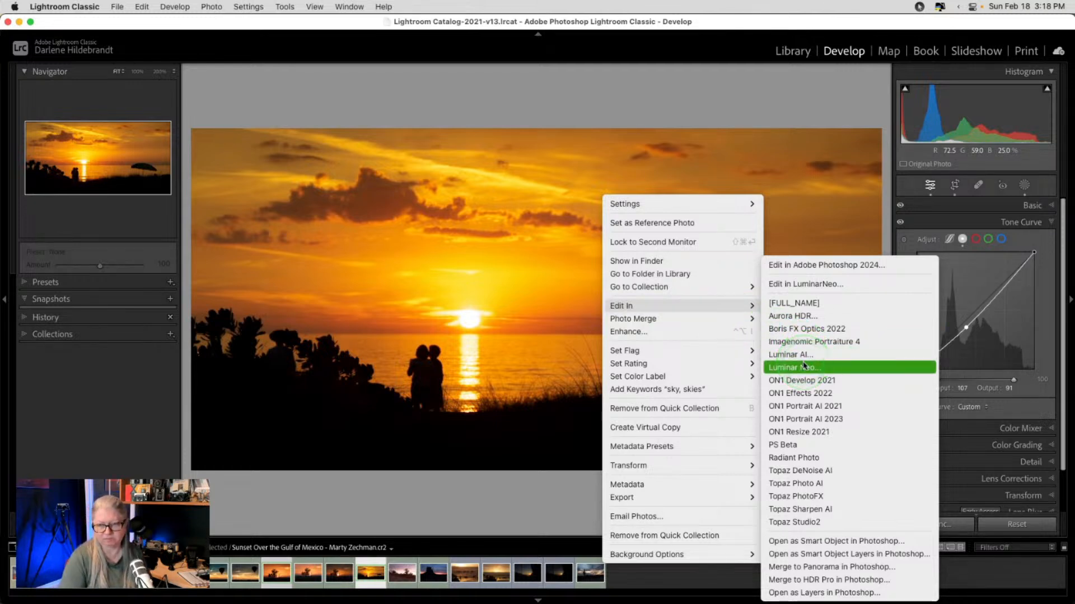
click(792, 368)
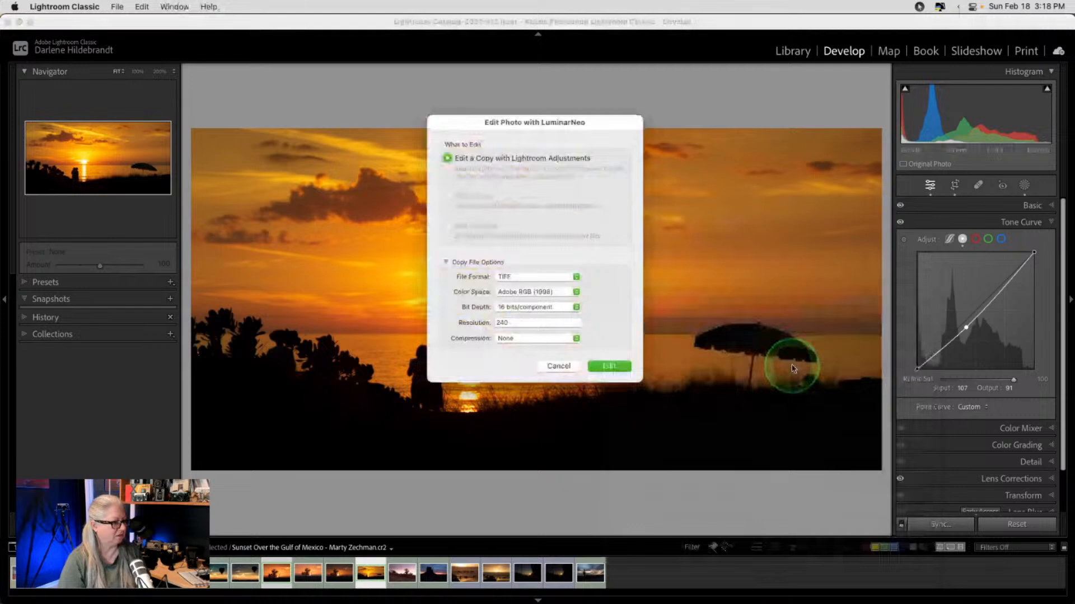
click(607, 366)
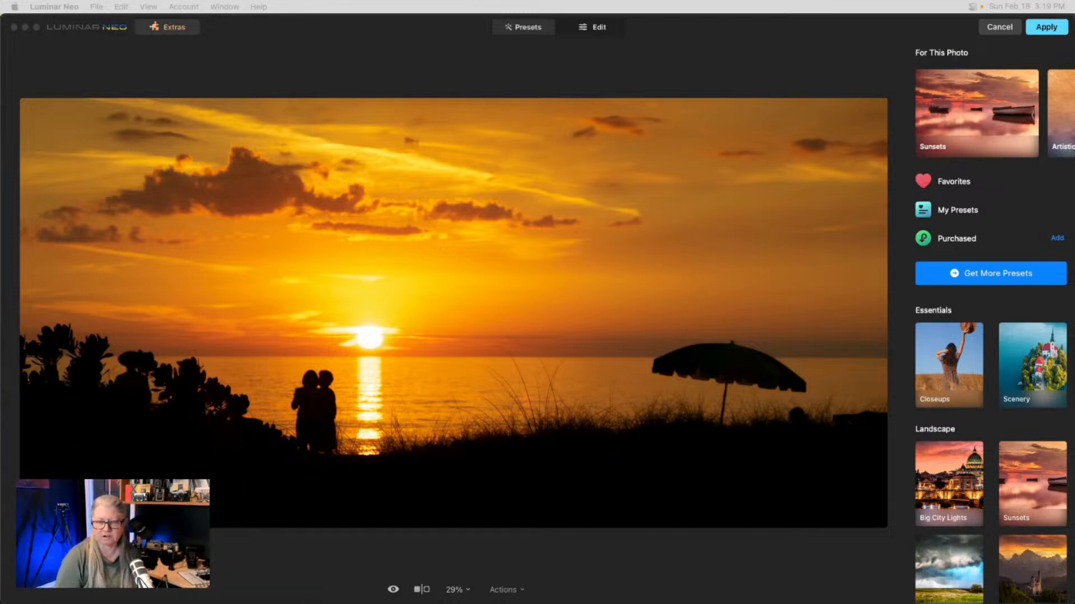
click(933, 364)
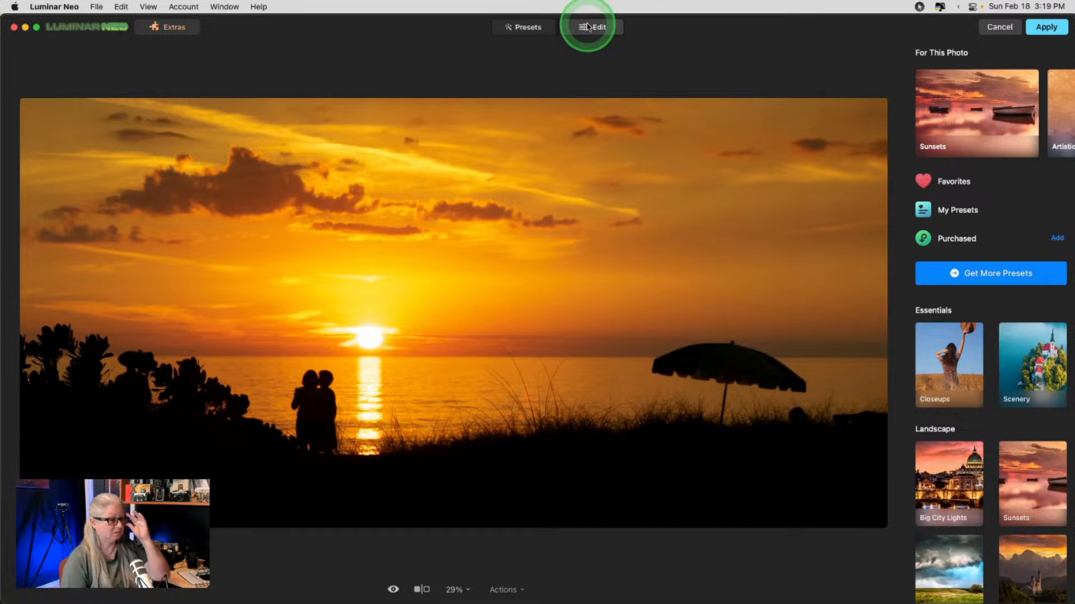
- Preview the Sunsets presets Dream Film and Hyperdrive without keeping either
click(949, 115)
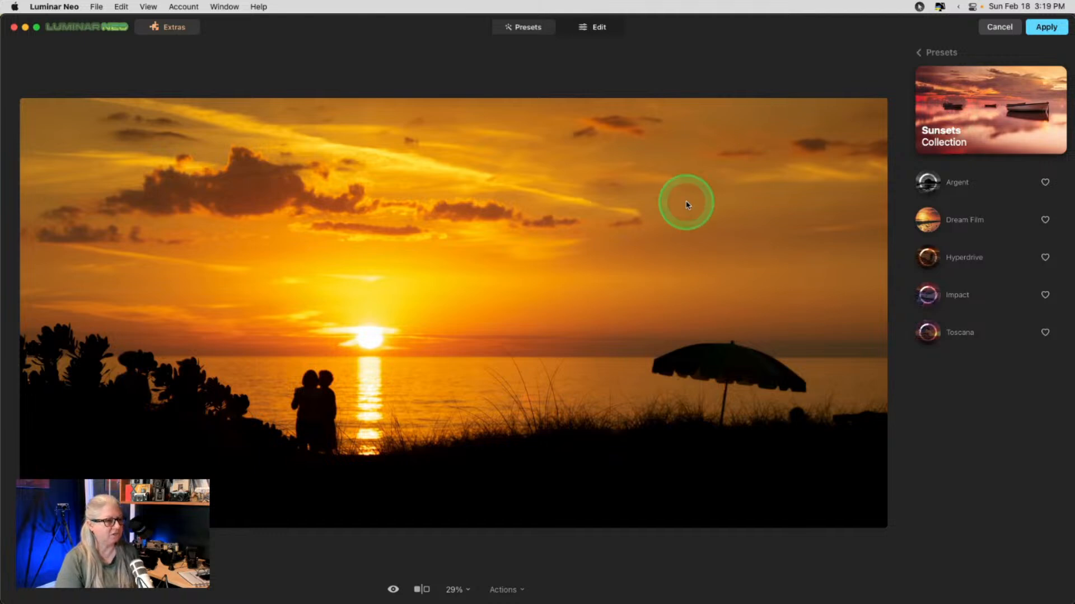
click(920, 223)
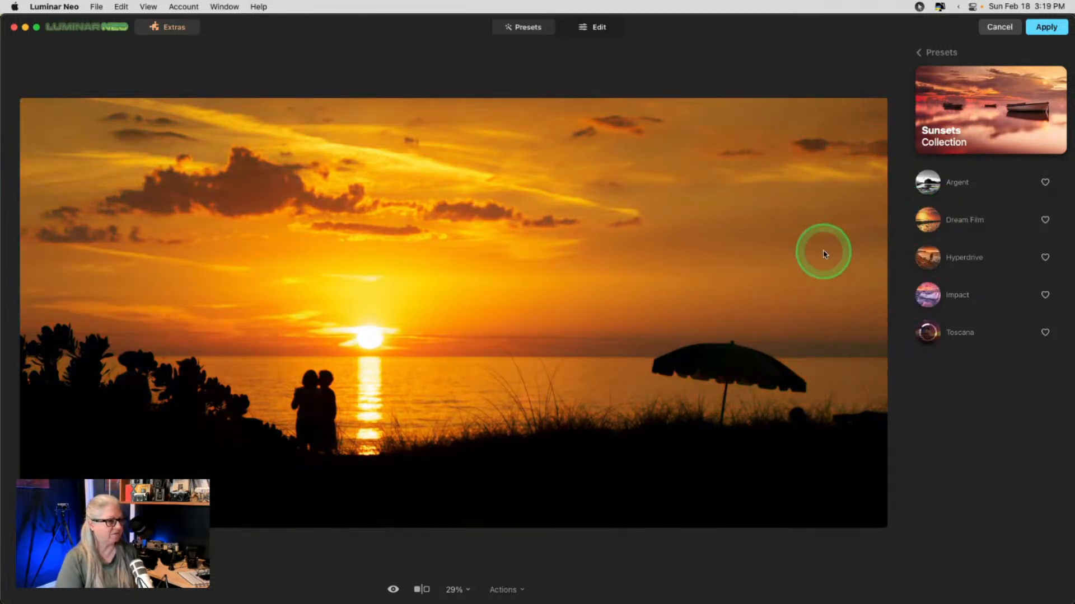
click(924, 259)
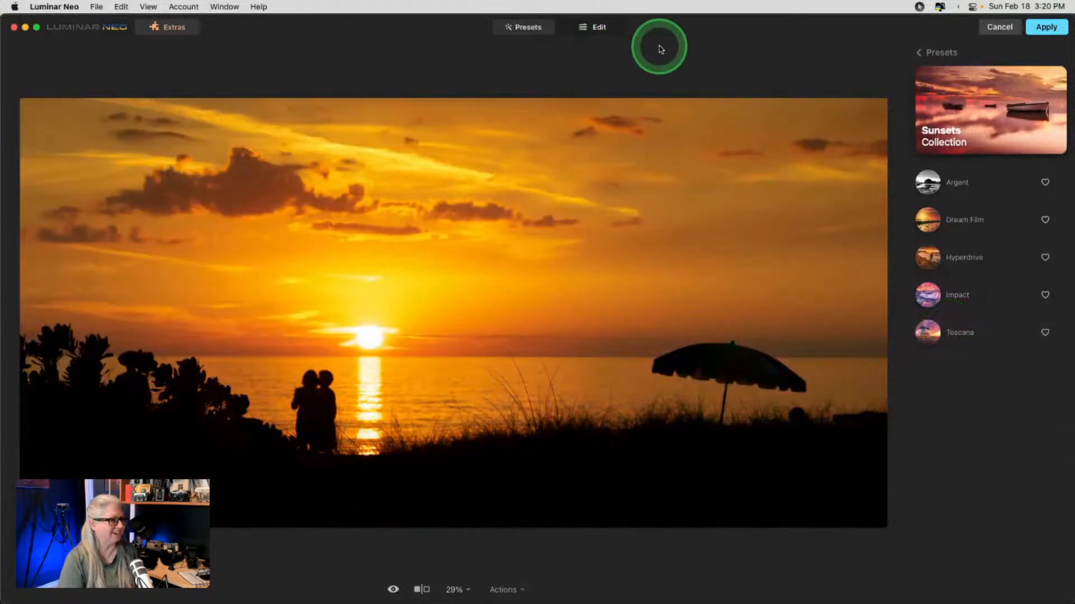
click(920, 52)
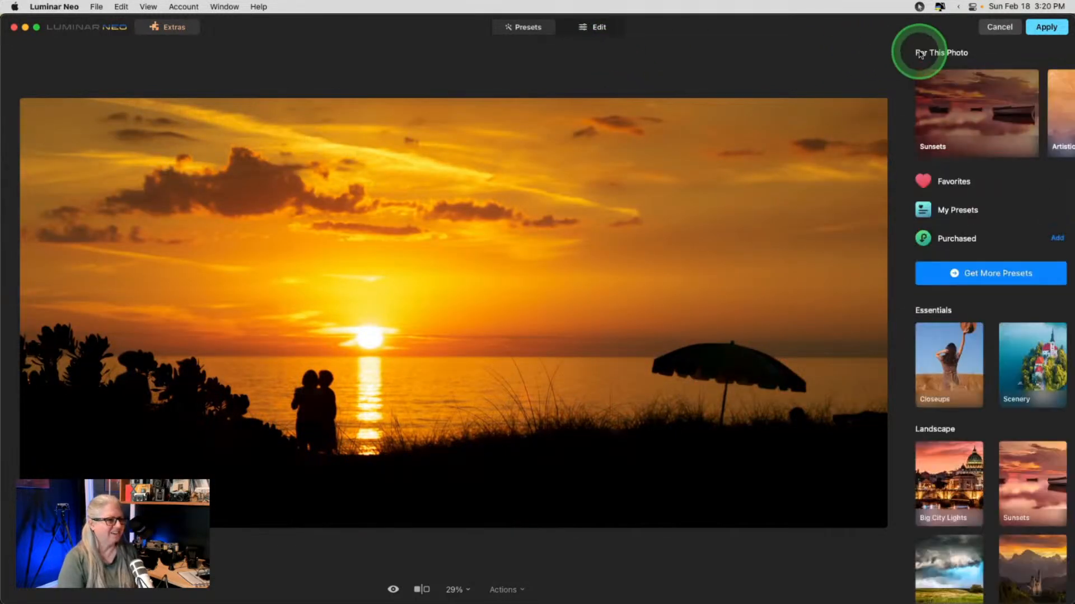
- Preview the Artistic presets Subtle, Neon Skyline, Retro and Supreme
click(1064, 110)
click(1002, 106)
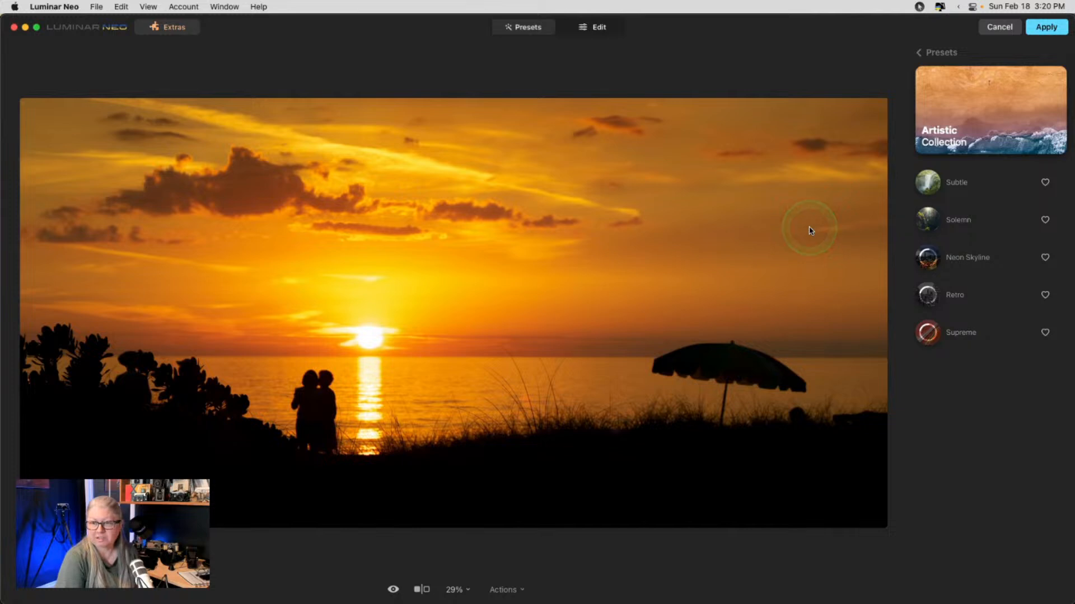
click(928, 183)
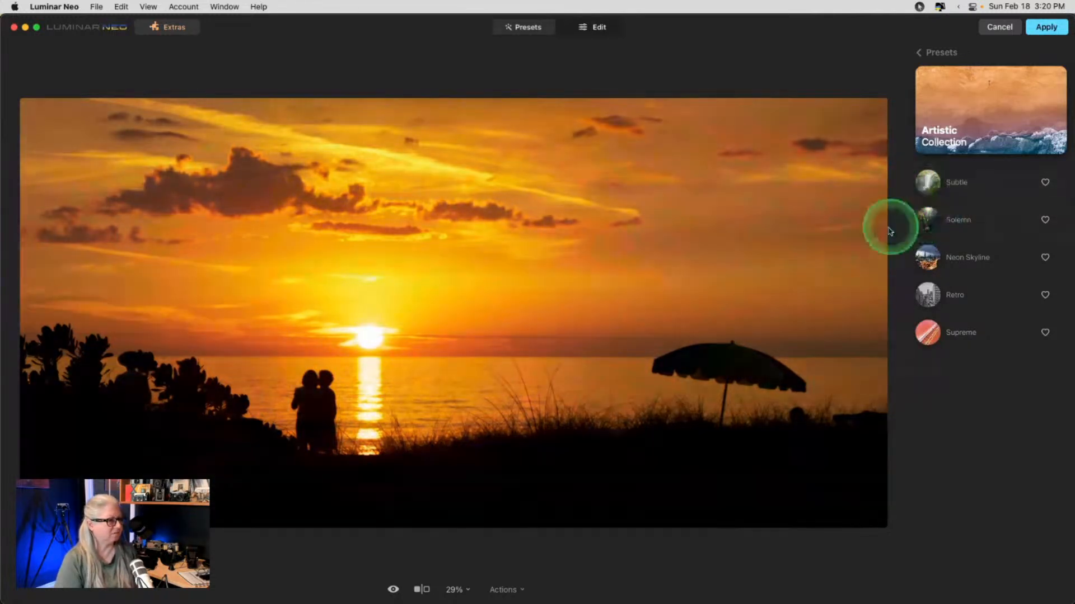
click(948, 259)
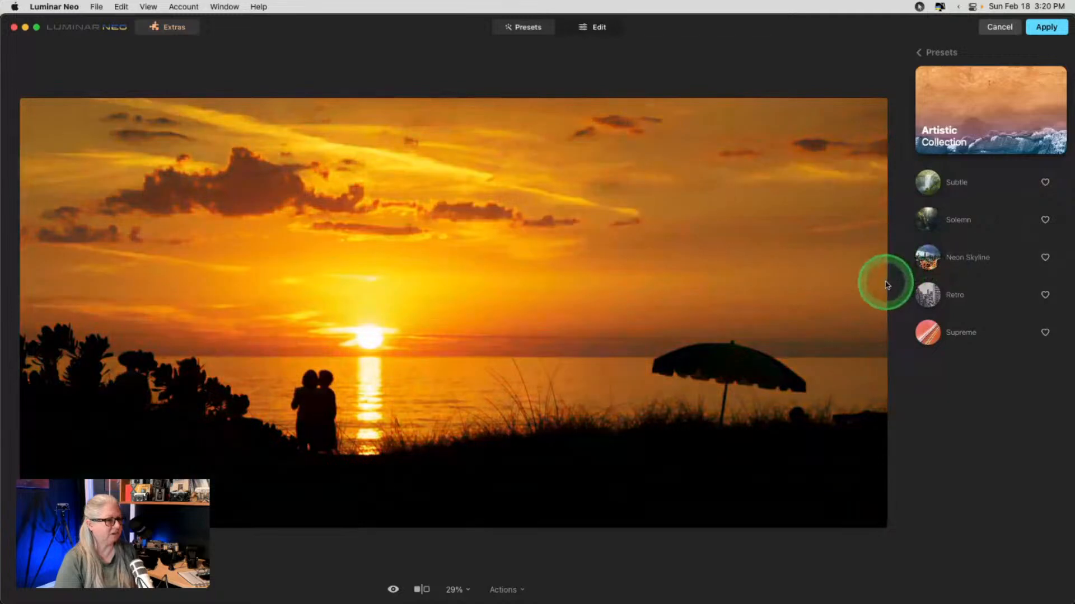
click(932, 296)
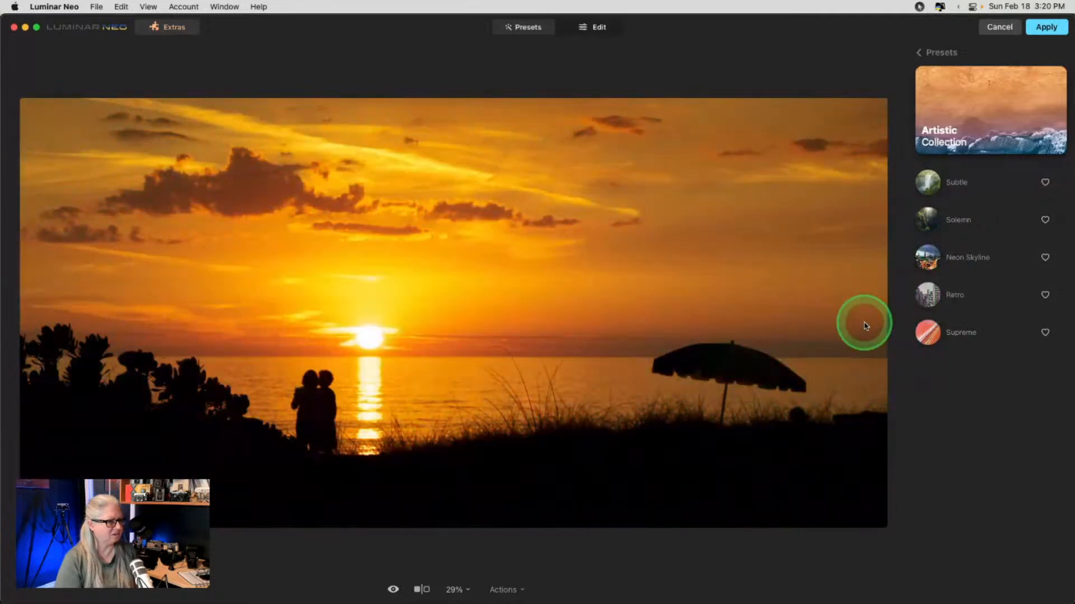
click(928, 332)
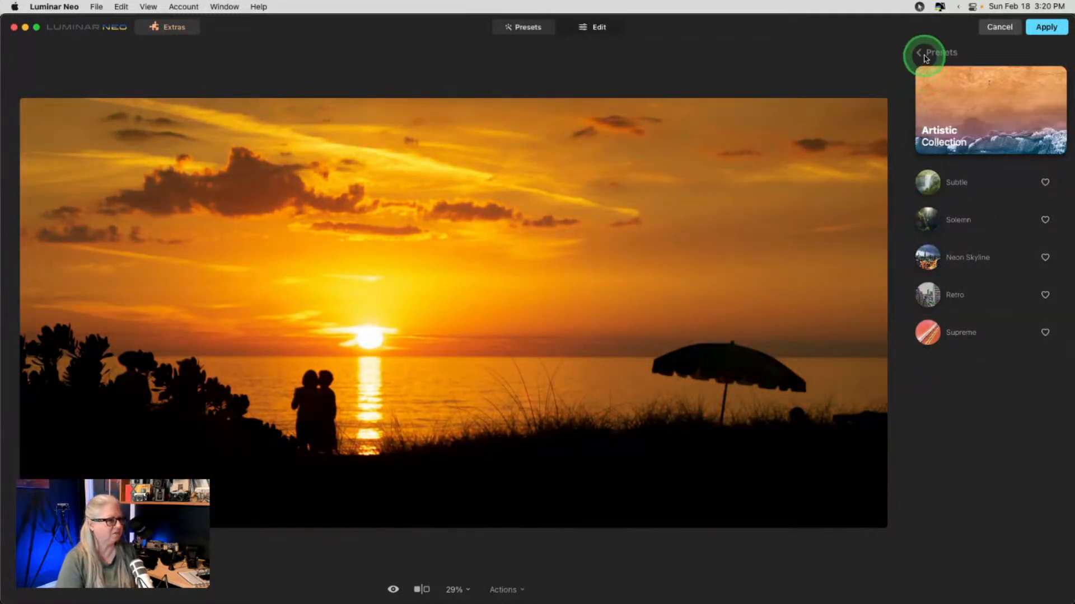
- Move on to the Natural Skies preset collection, then to the Edit tools
click(923, 53)
click(1063, 109)
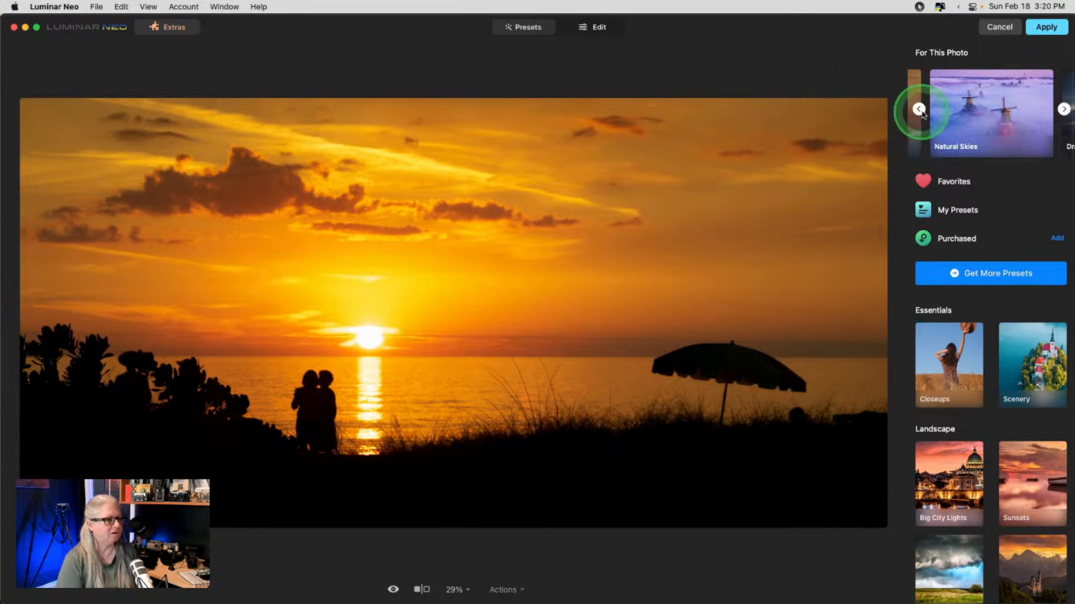
click(960, 109)
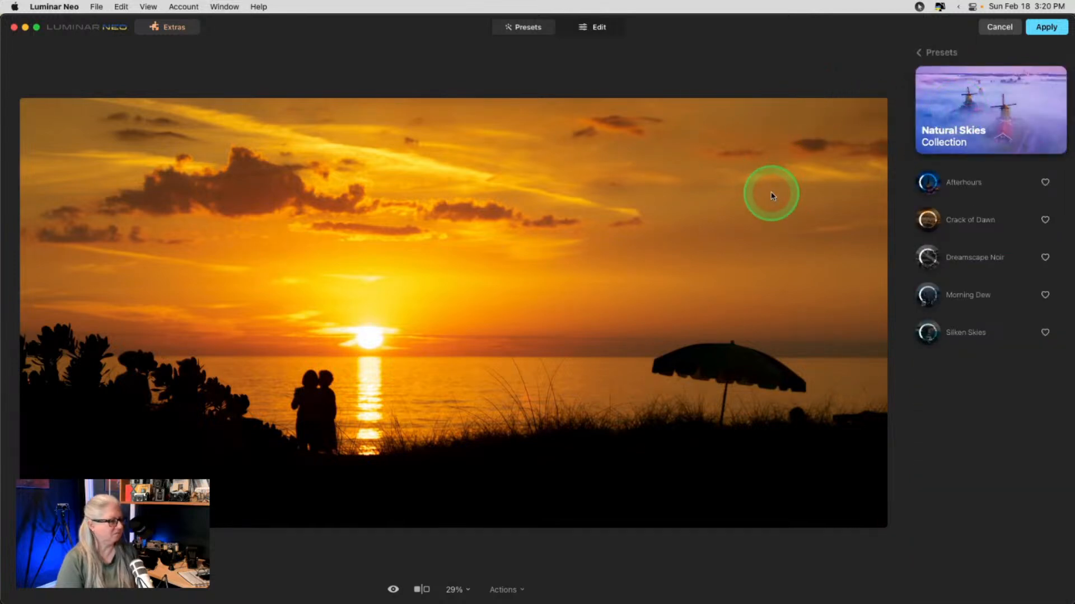
click(588, 28)
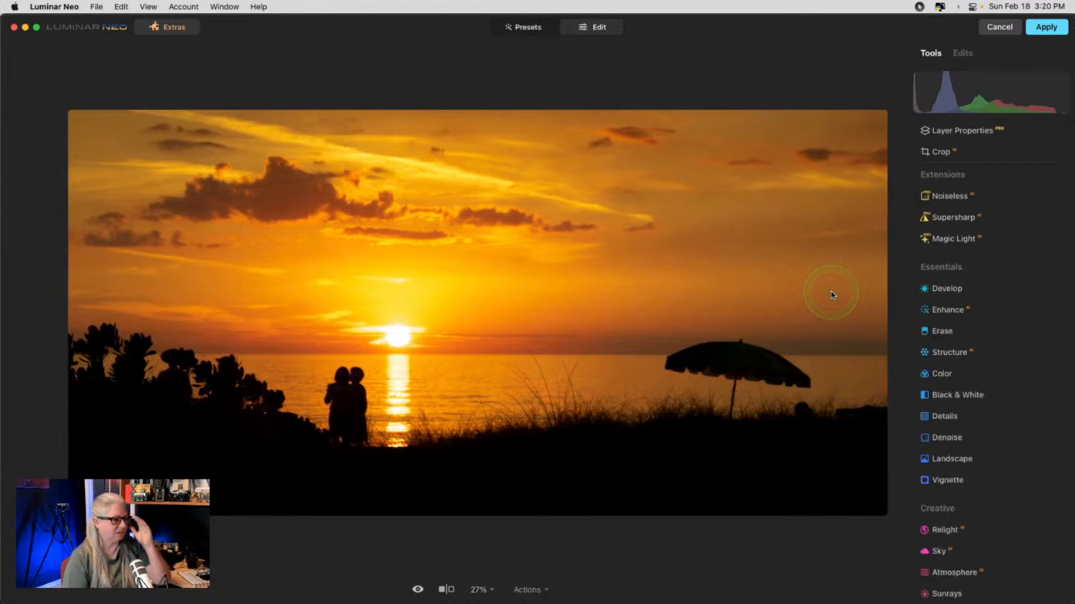
- Turn on Mood with an amount of about 60 and bring up its LUT list
scroll(924, 331, down, 7)
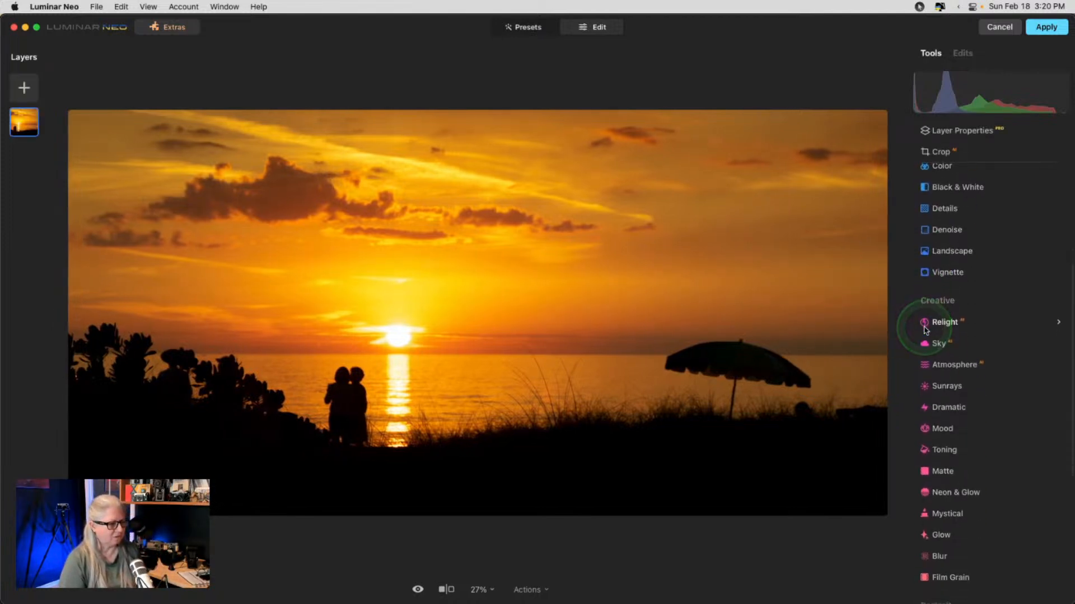
click(943, 267)
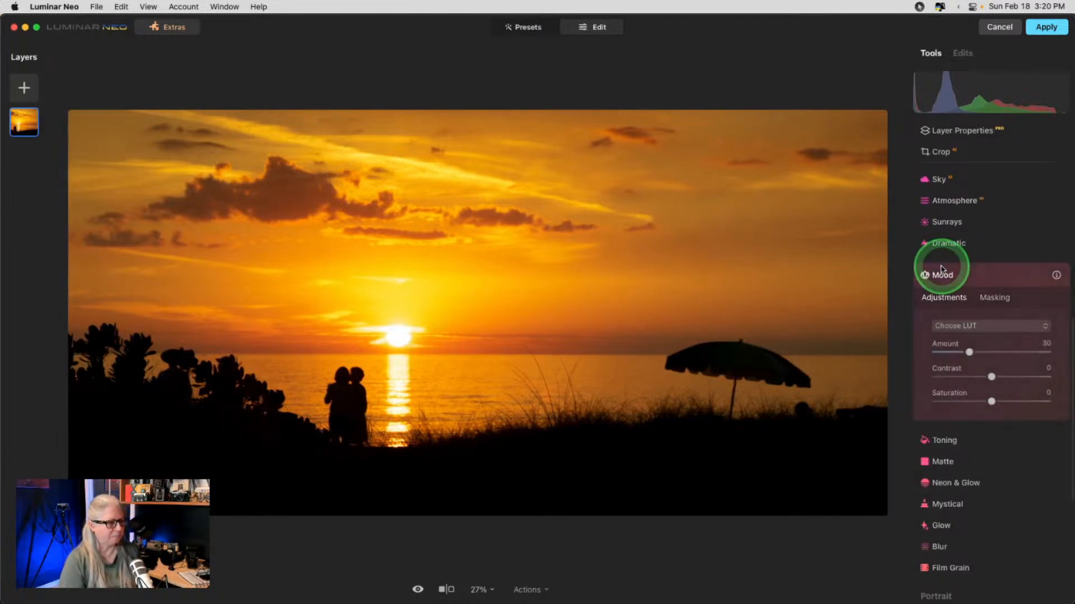
drag(968, 349, 1004, 352)
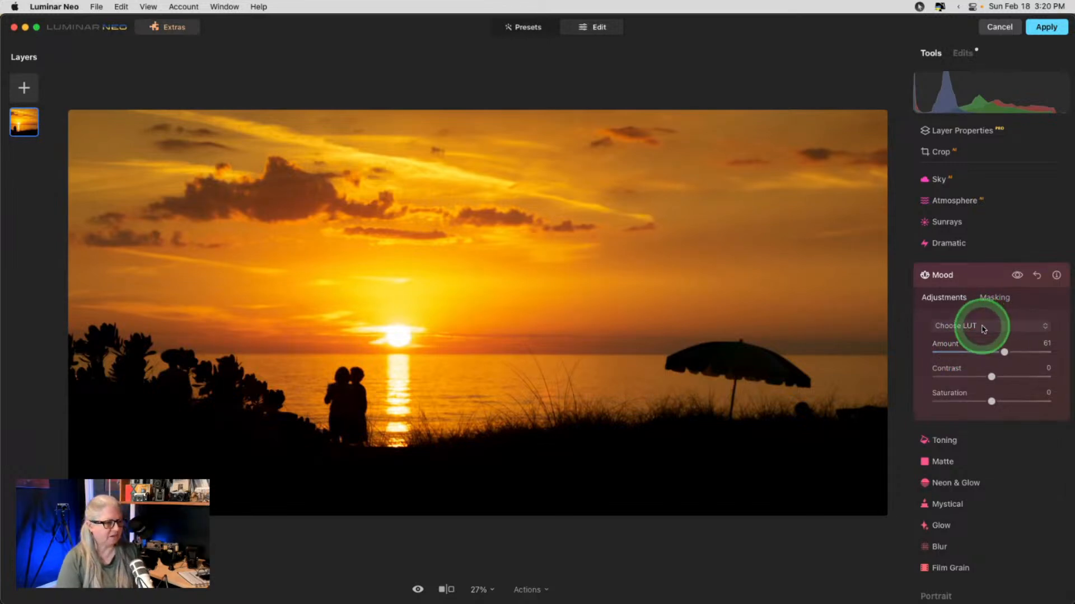
click(982, 327)
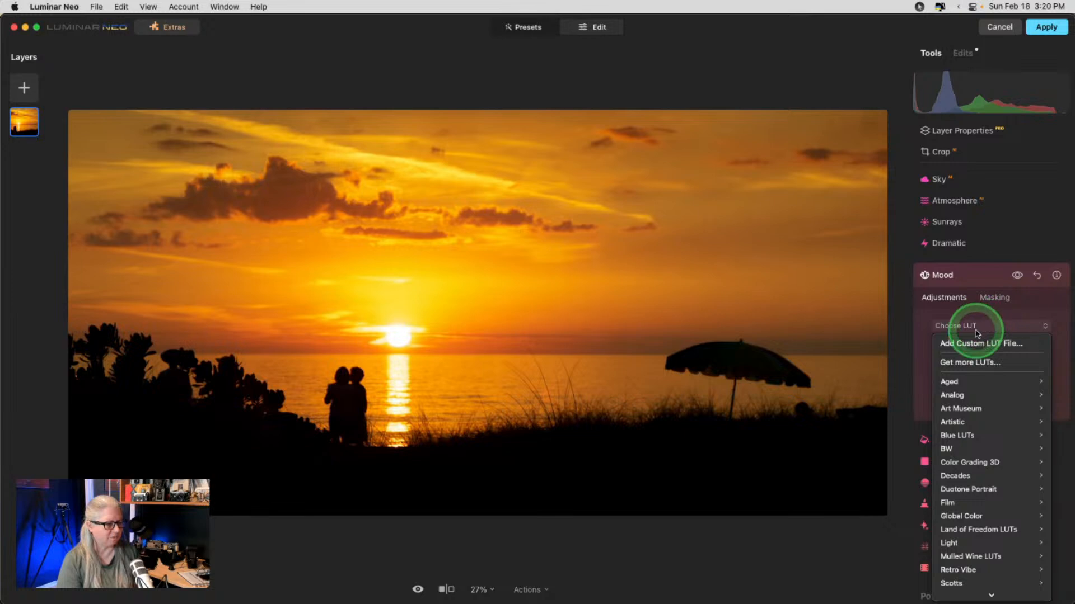
- Try the Teal & Orange 1 through 5 LUTs on the sunset
mouse_move(971, 463)
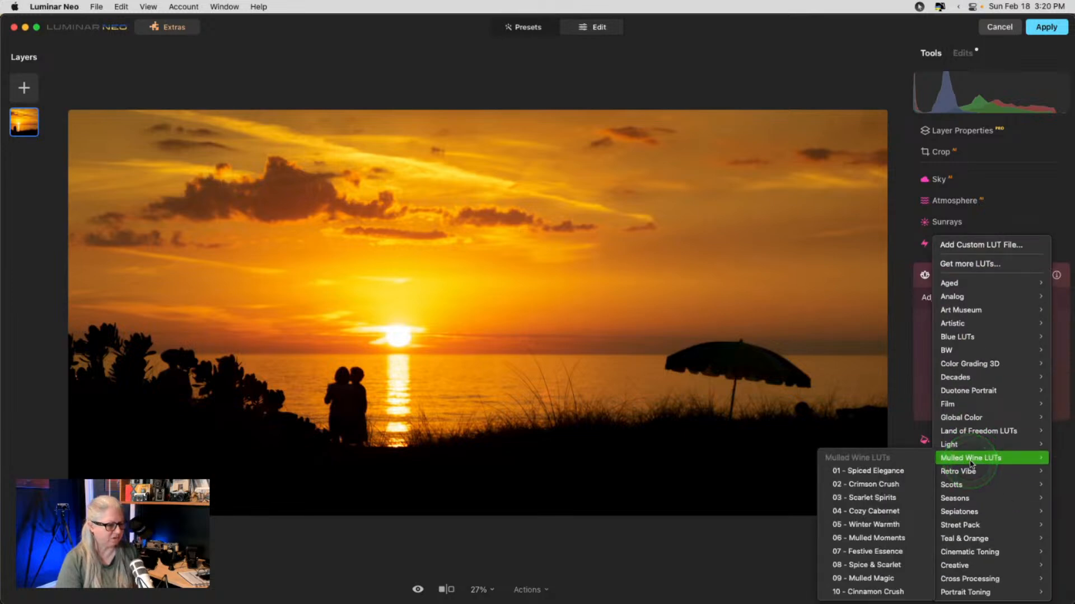
mouse_move(964, 539)
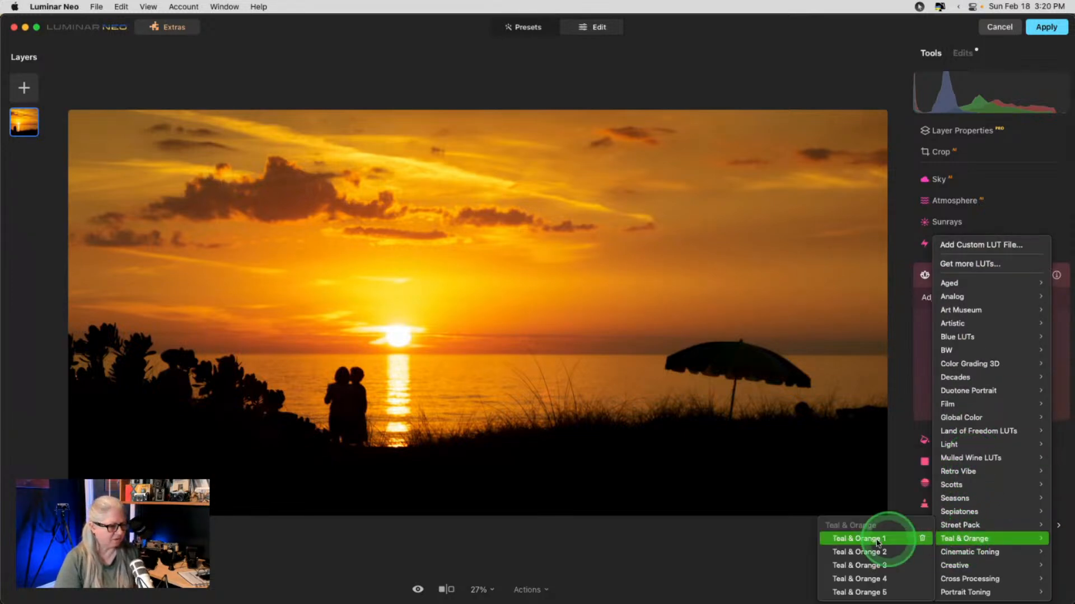
click(854, 540)
click(851, 553)
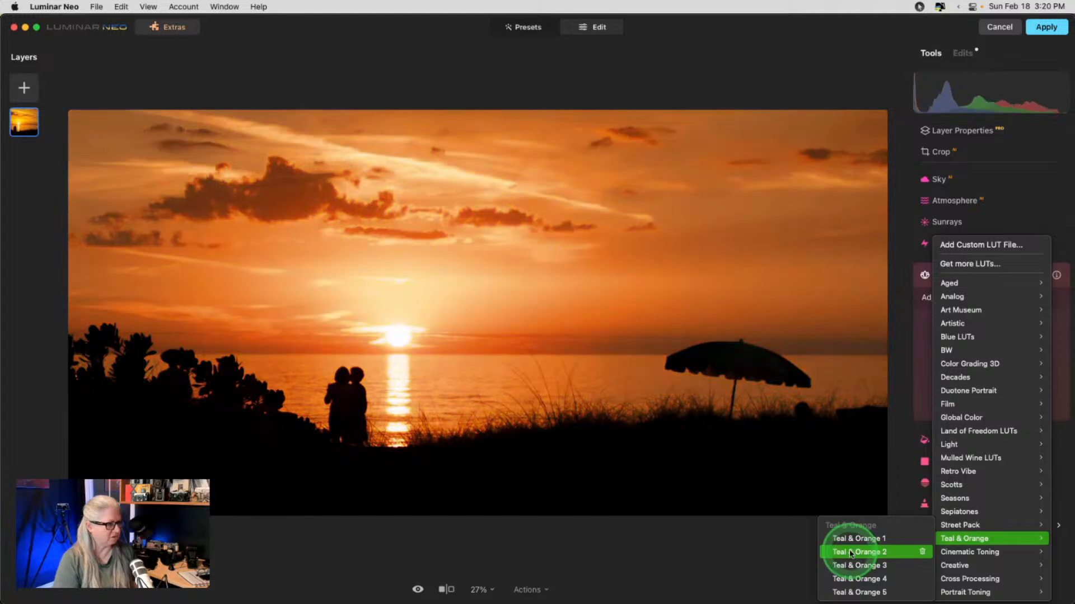
click(855, 564)
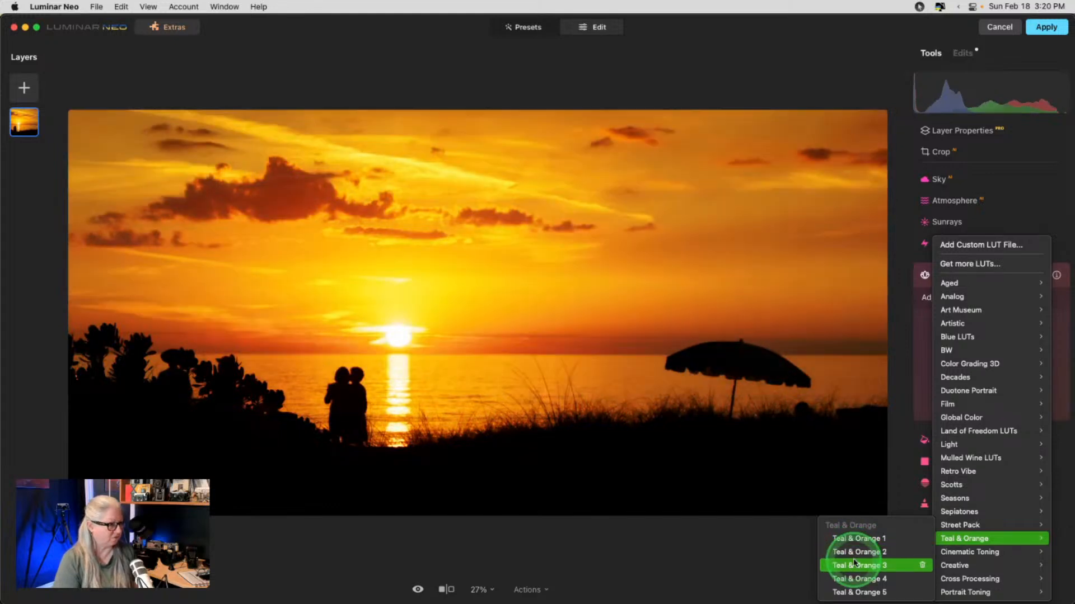
click(854, 579)
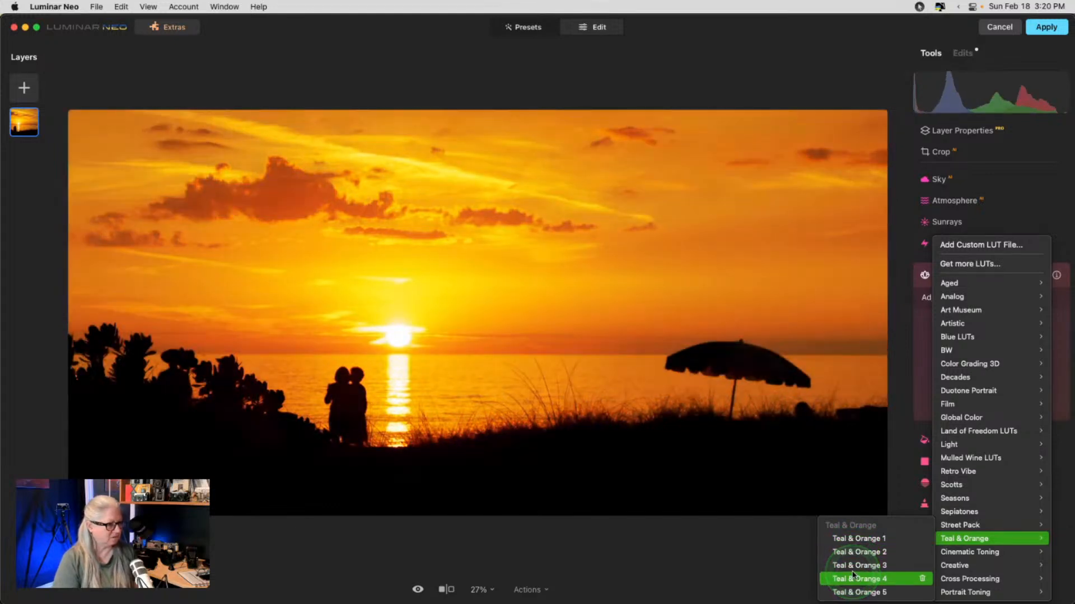
click(852, 592)
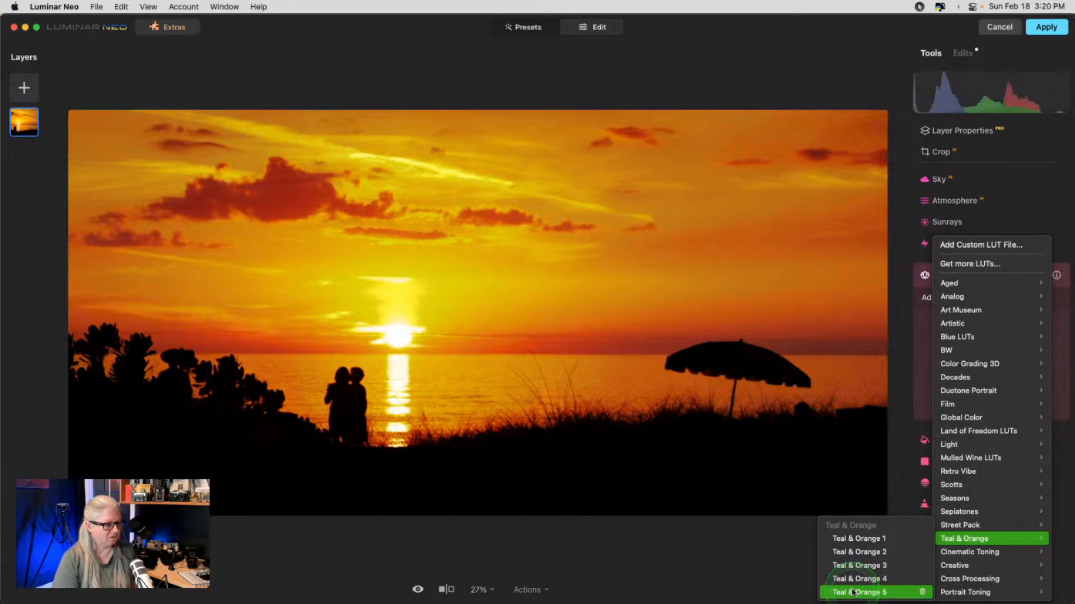
- Try the Cinematic Toning LUTs Anaheim, Bakersfield, Long Beach, Los Angeles, Palm Springs, Riverside and San Diego
mouse_move(959, 552)
click(856, 501)
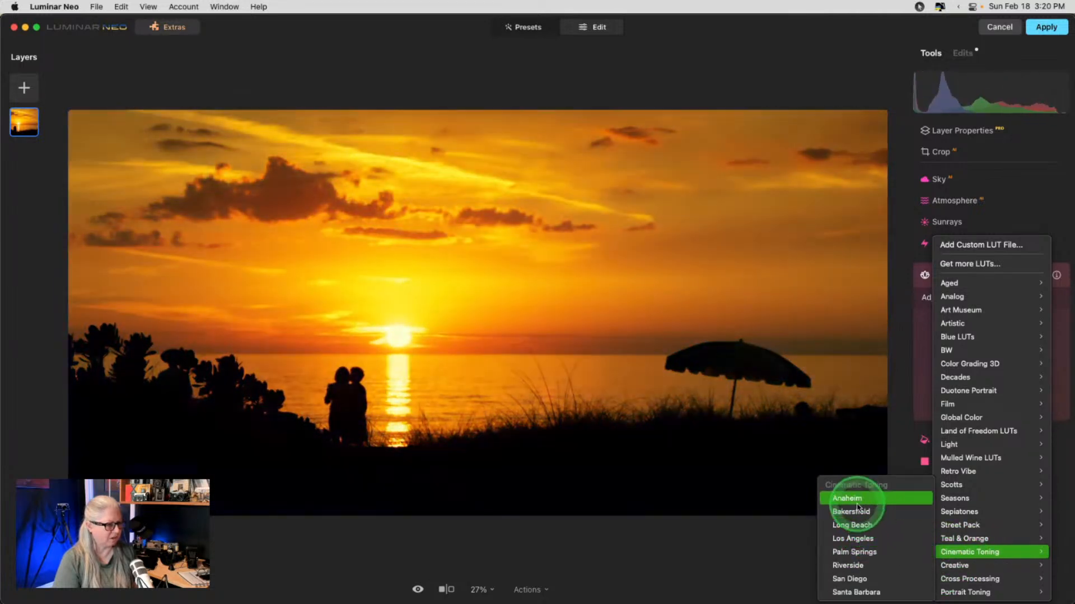
click(854, 511)
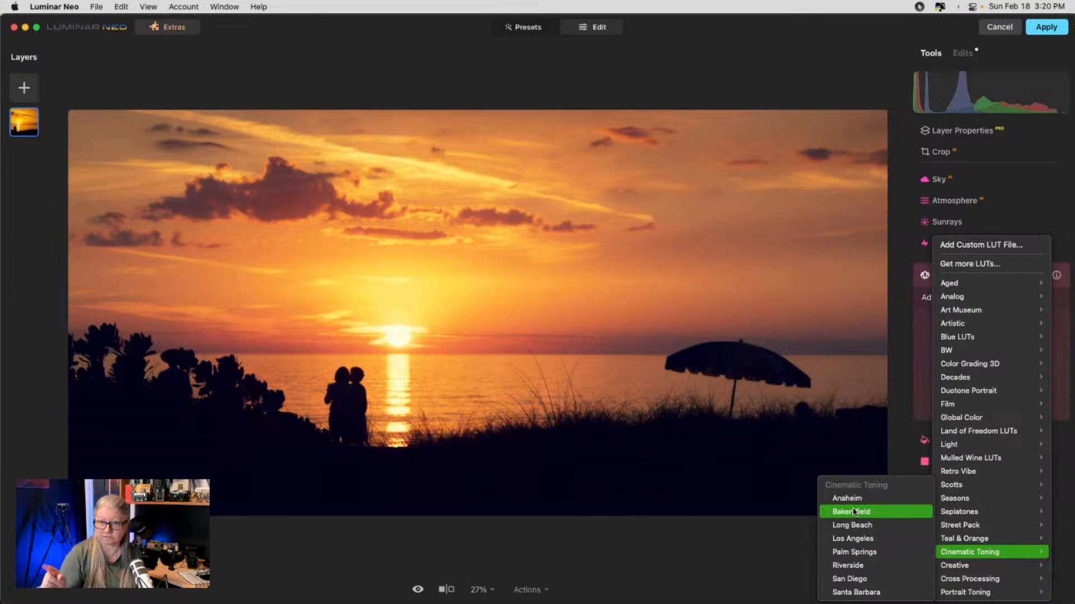
click(854, 524)
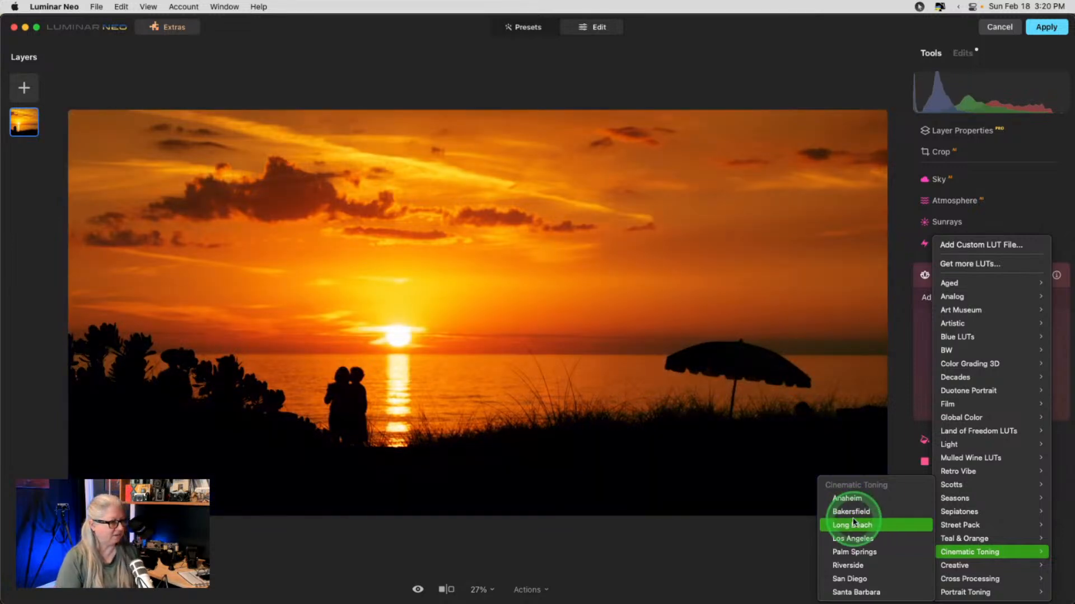
click(852, 538)
click(851, 552)
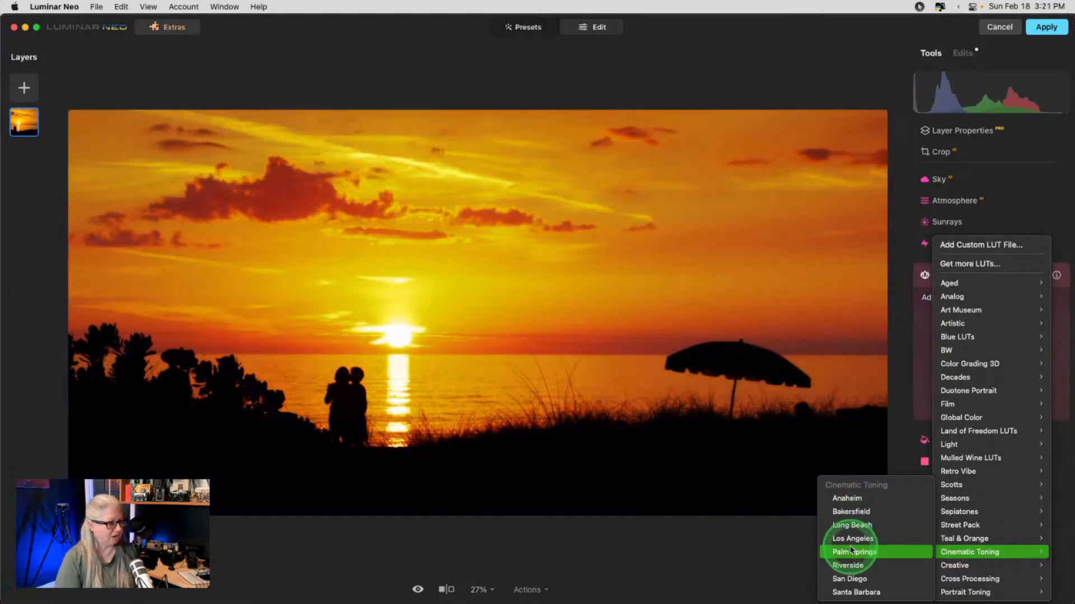
click(849, 564)
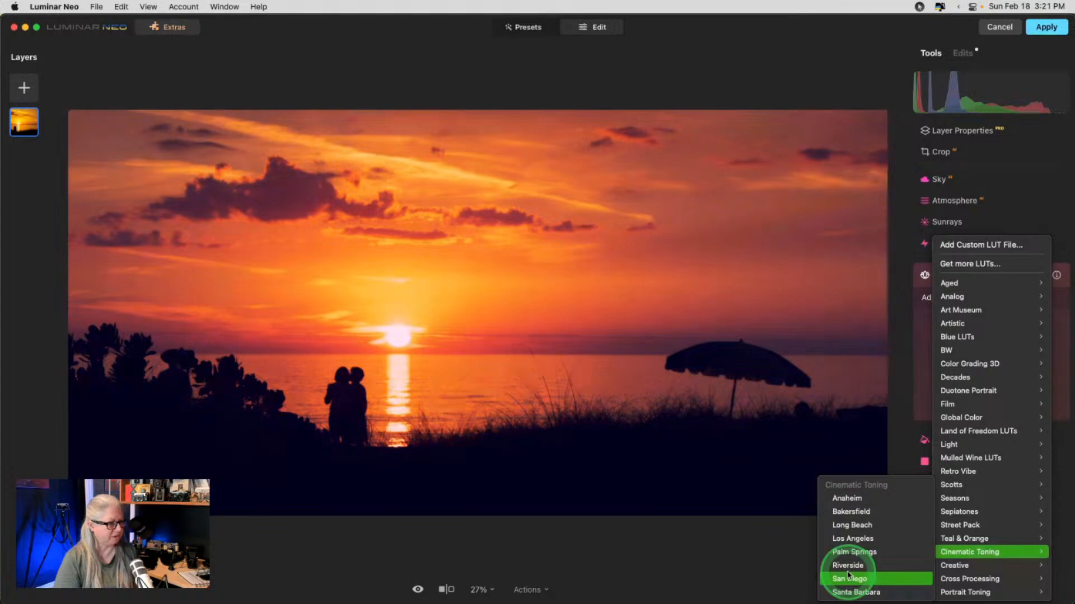
click(851, 578)
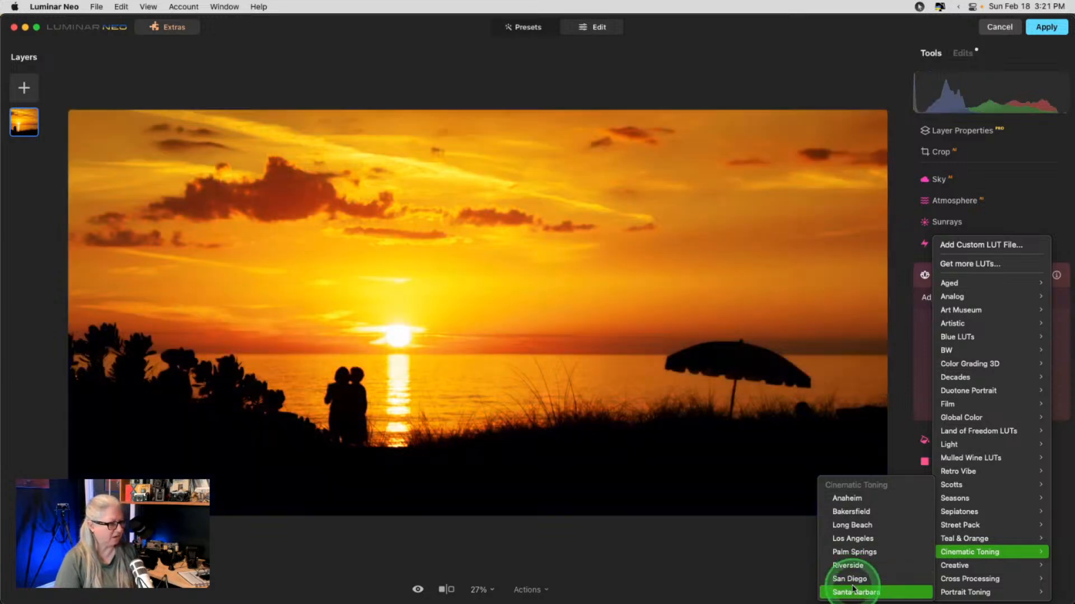
- Browse the Creative and other LUT submenus, ending on Color Punch Cold
click(960, 566)
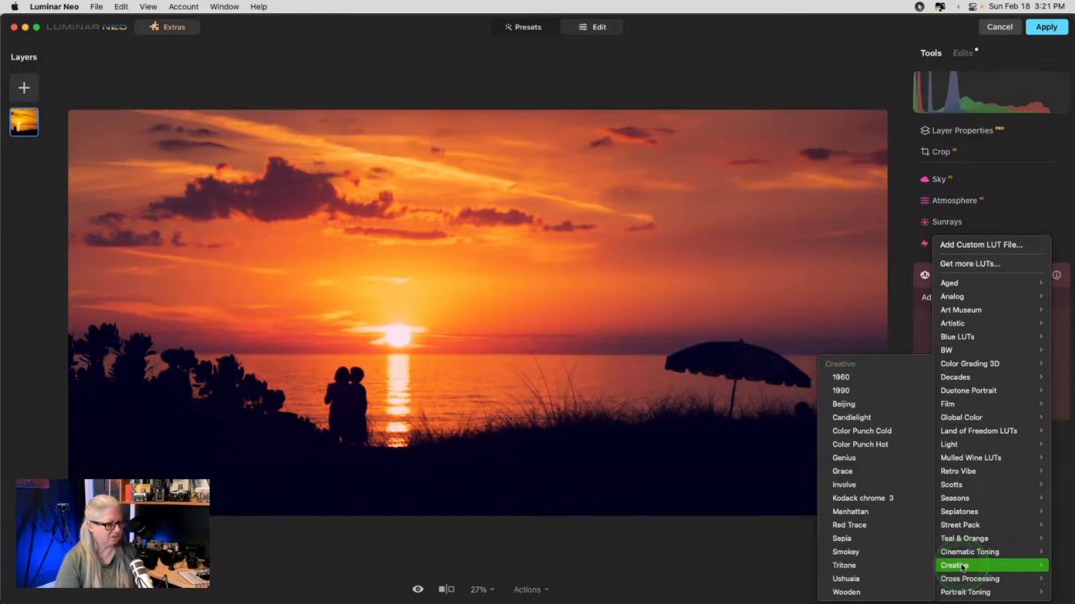
mouse_move(962, 579)
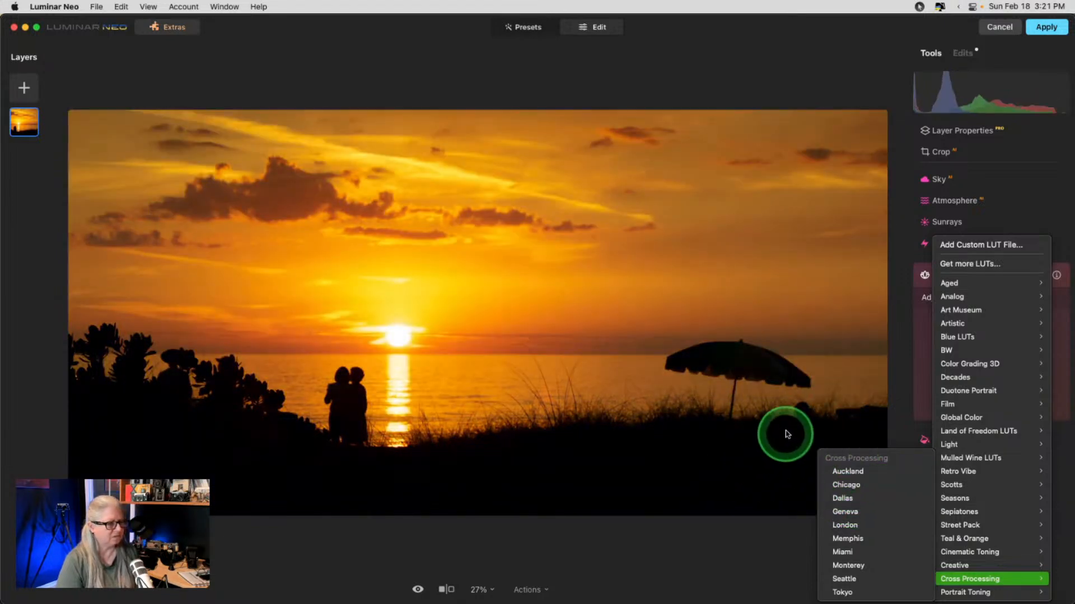
mouse_move(951, 393)
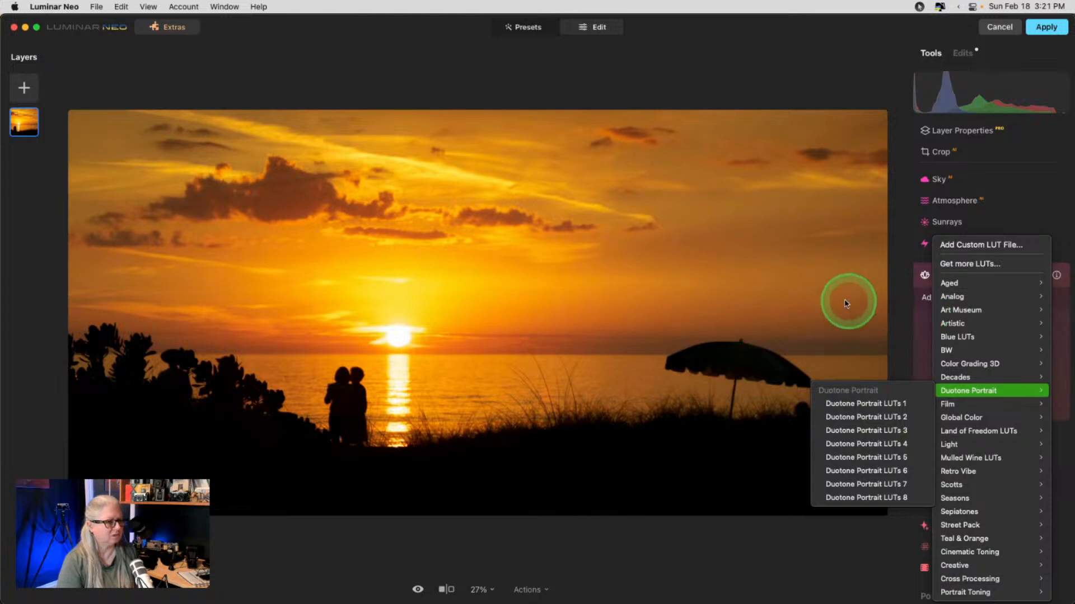
mouse_move(960, 297)
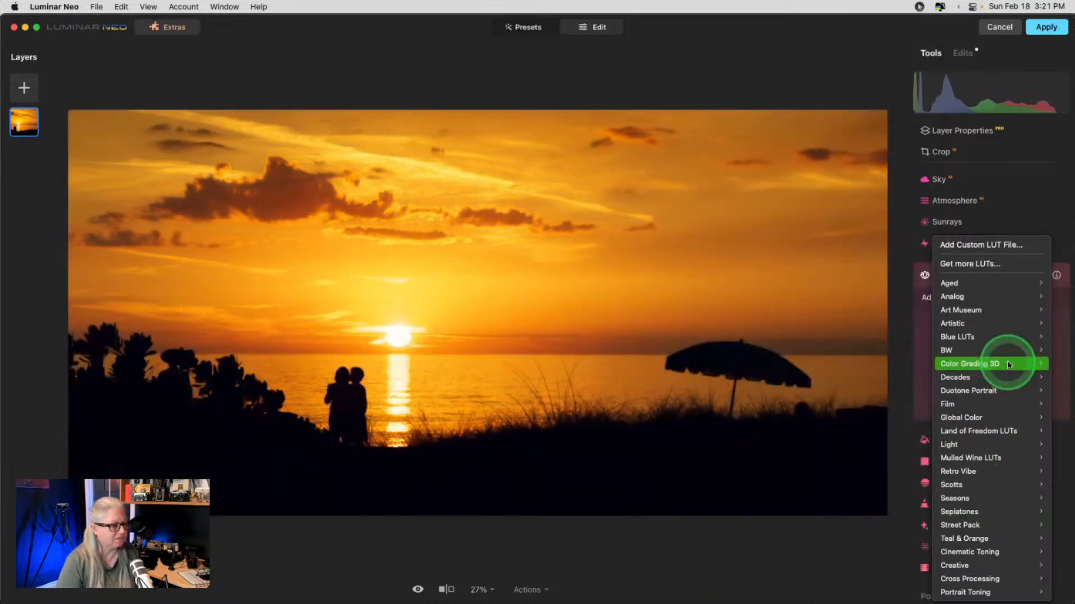
mouse_move(979, 431)
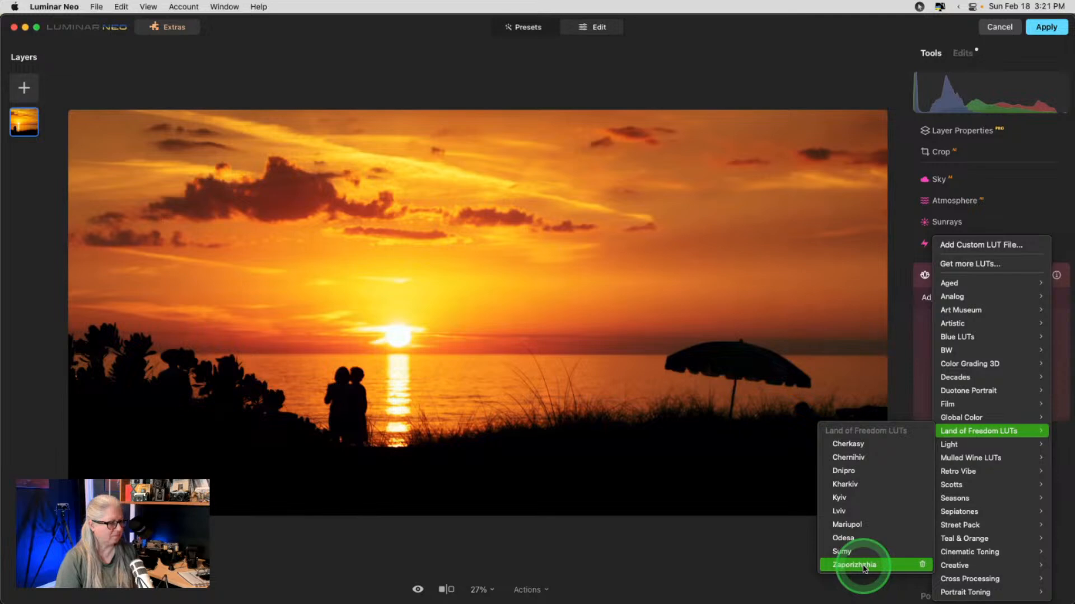
mouse_move(963, 552)
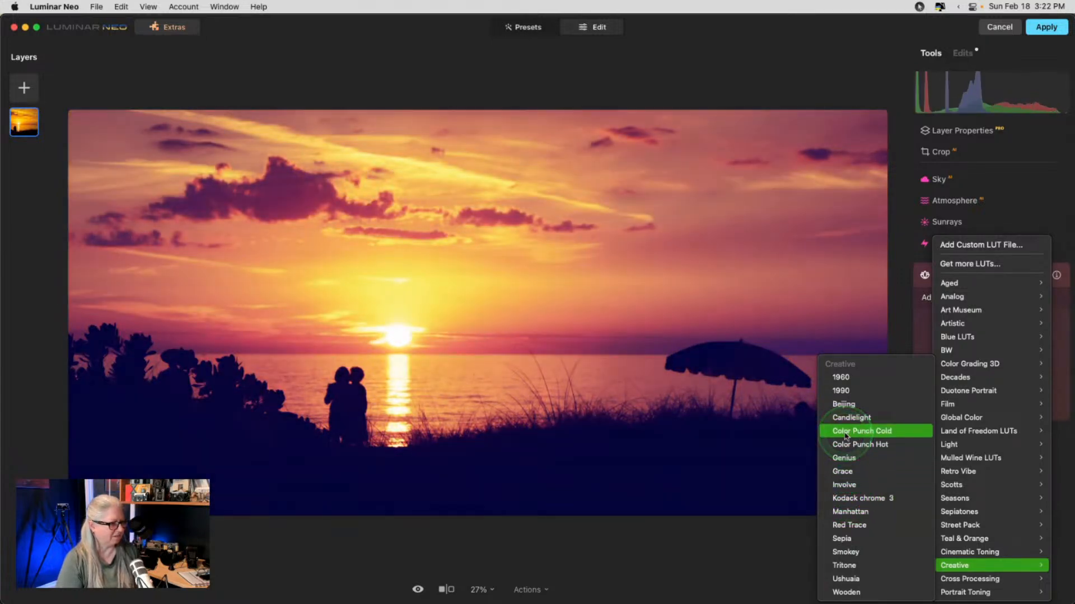
- Try the Color Punch Cold and 04 - Cozy Cabernet LUTs
click(846, 434)
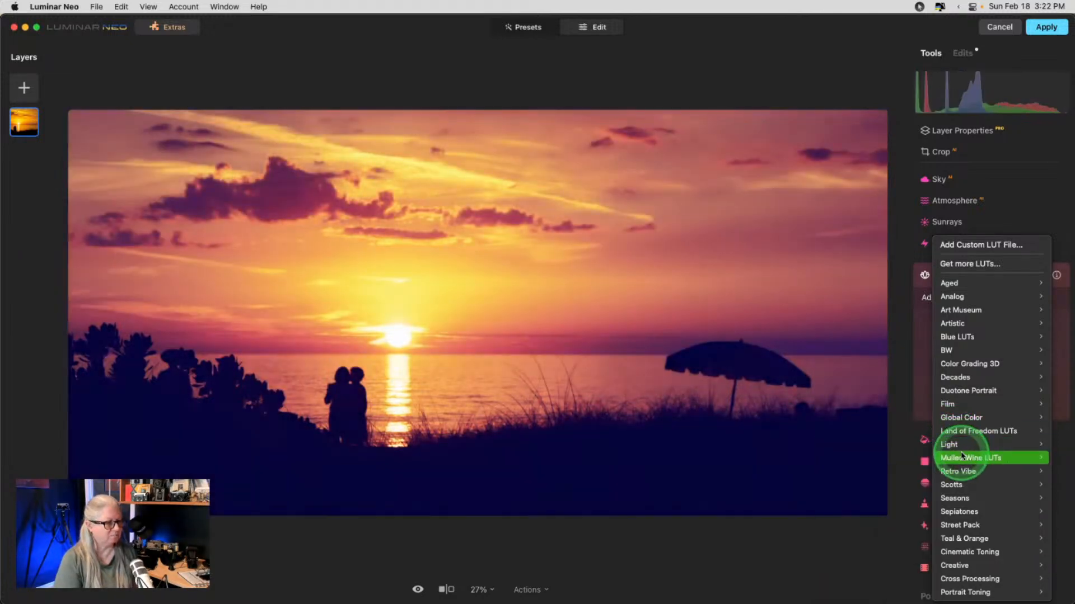
mouse_move(959, 455)
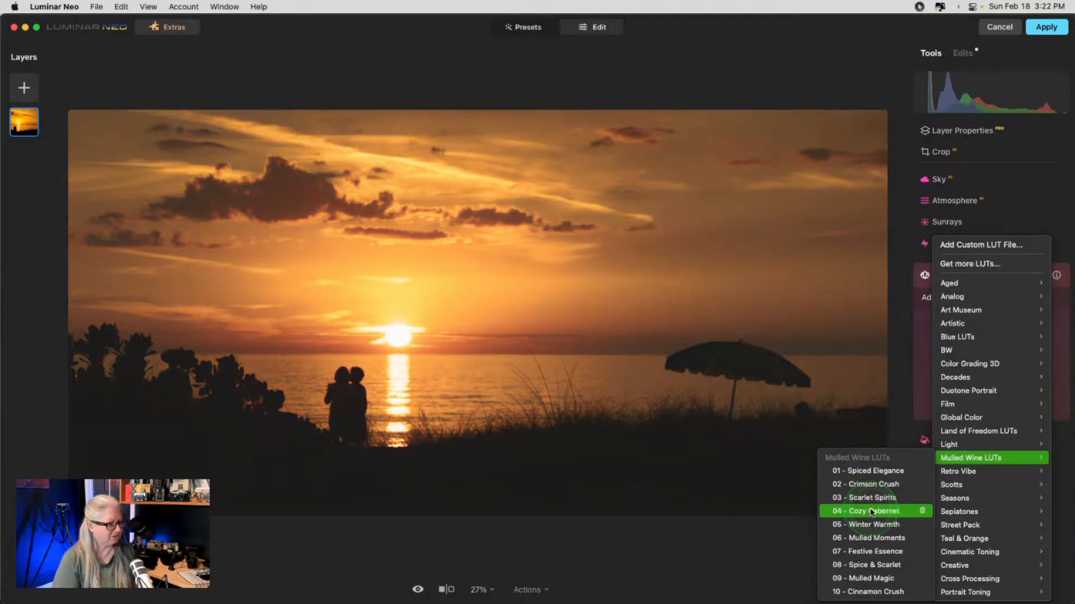
click(877, 512)
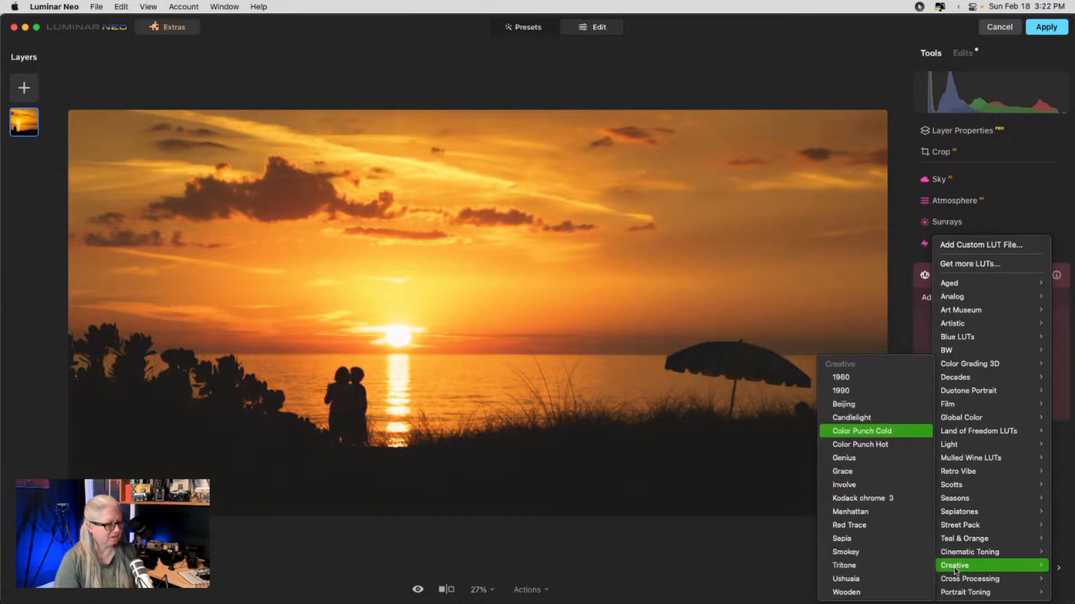
- Browse Cross Processing and Portrait Toning, then choose the Cinematic Toning San Diego LUT
click(955, 579)
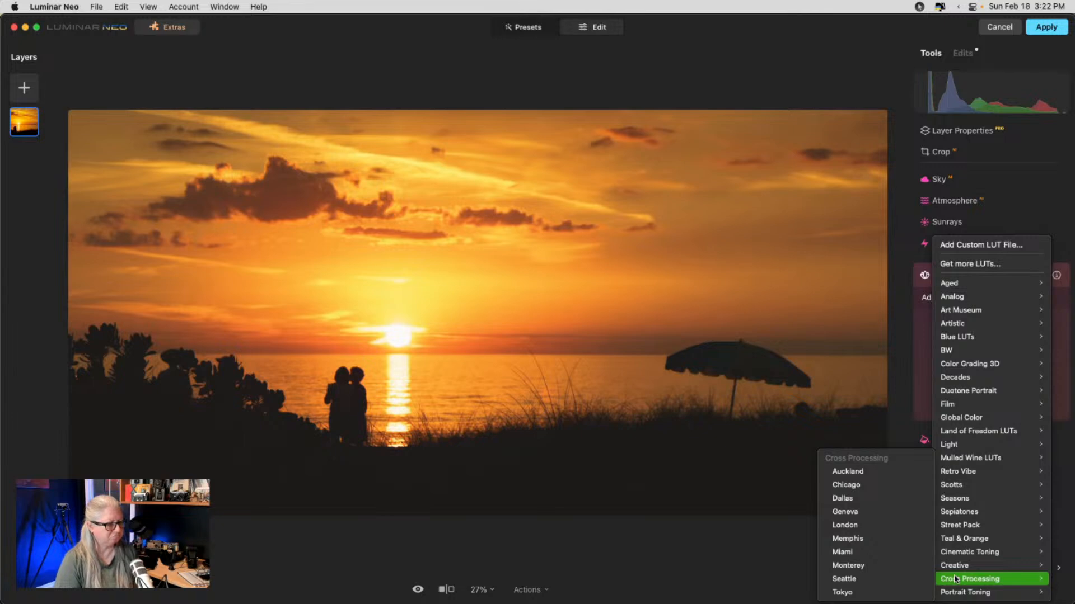
click(957, 591)
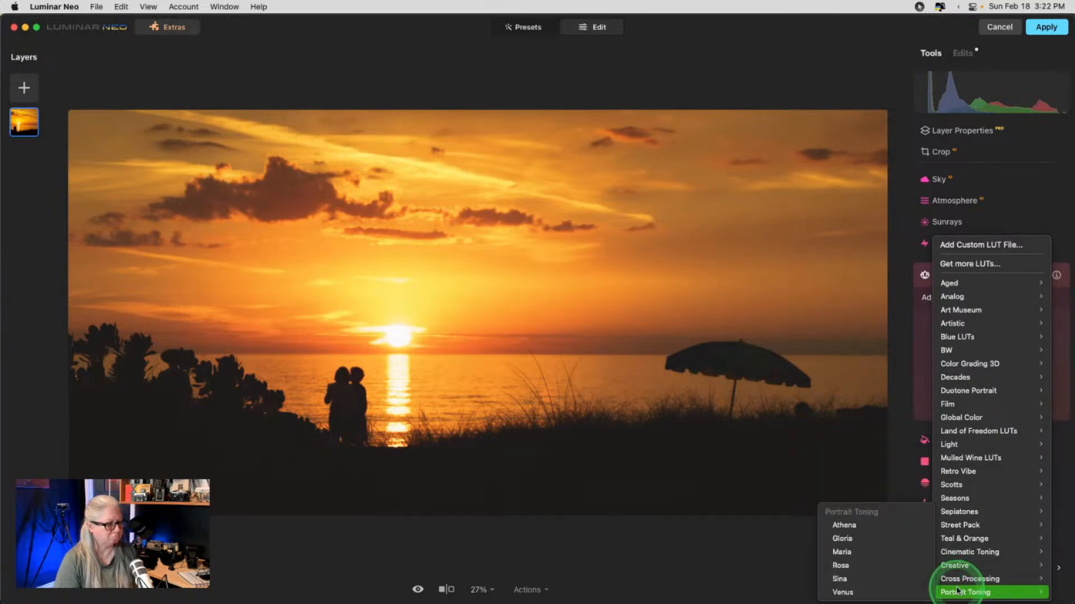
click(952, 552)
click(893, 576)
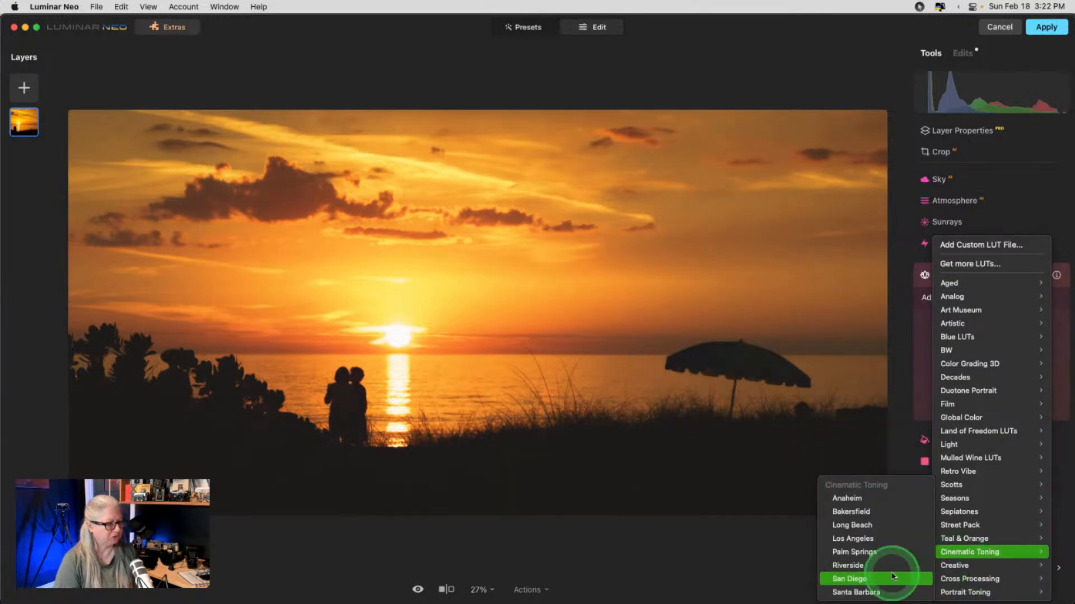
click(875, 577)
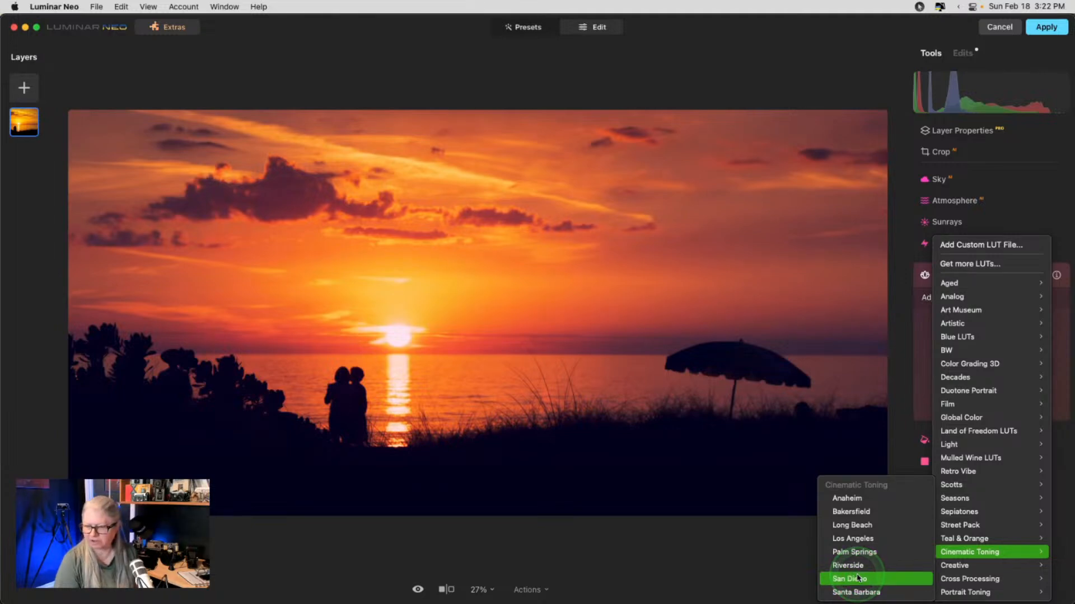
click(856, 579)
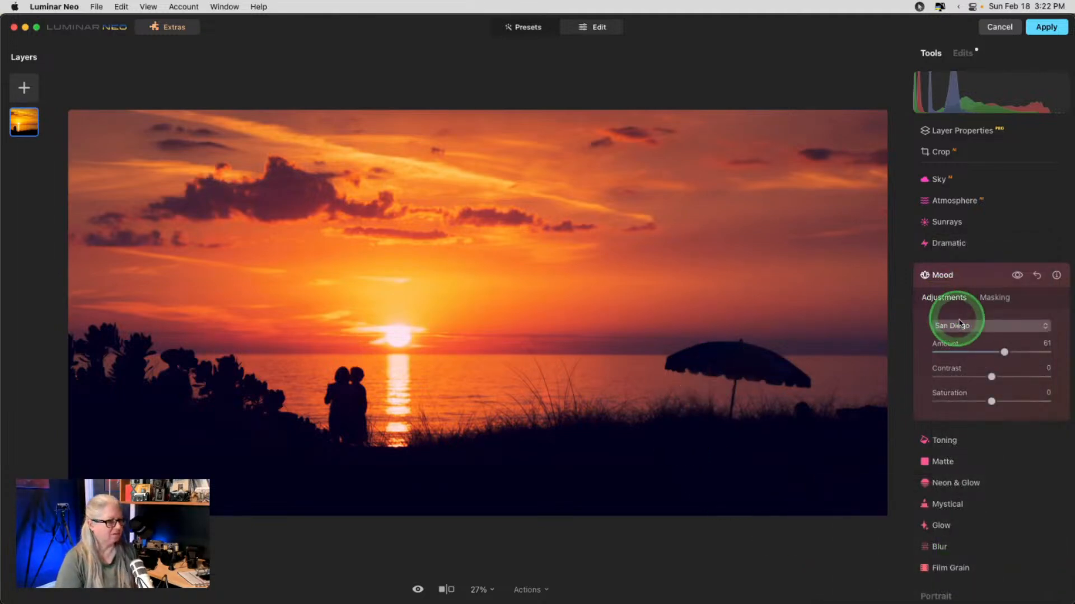
- Nudge the San Diego amount, then try the Zaporizhzhia, Sumy, Odesa, Mariupol and Lviv LUTs
mouse_move(1003, 352)
mouse_down()
mouse_move(921, 351)
mouse_move(1045, 351)
mouse_move(940, 351)
mouse_move(996, 353)
mouse_move(955, 352)
mouse_move(989, 351)
mouse_move(988, 368)
mouse_move(983, 352)
mouse_move(1003, 351)
mouse_up()
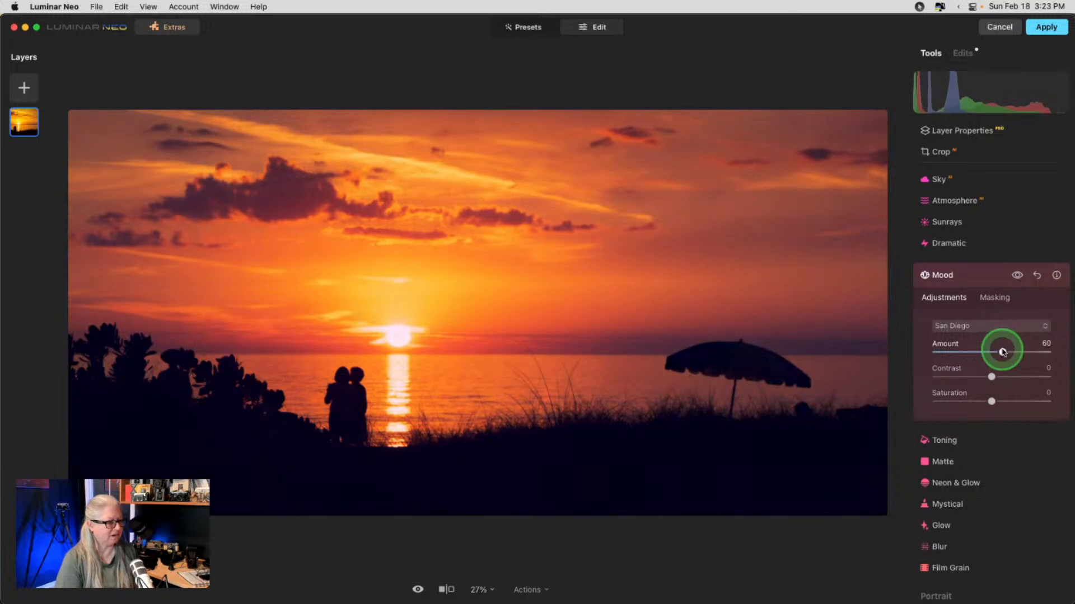
click(966, 327)
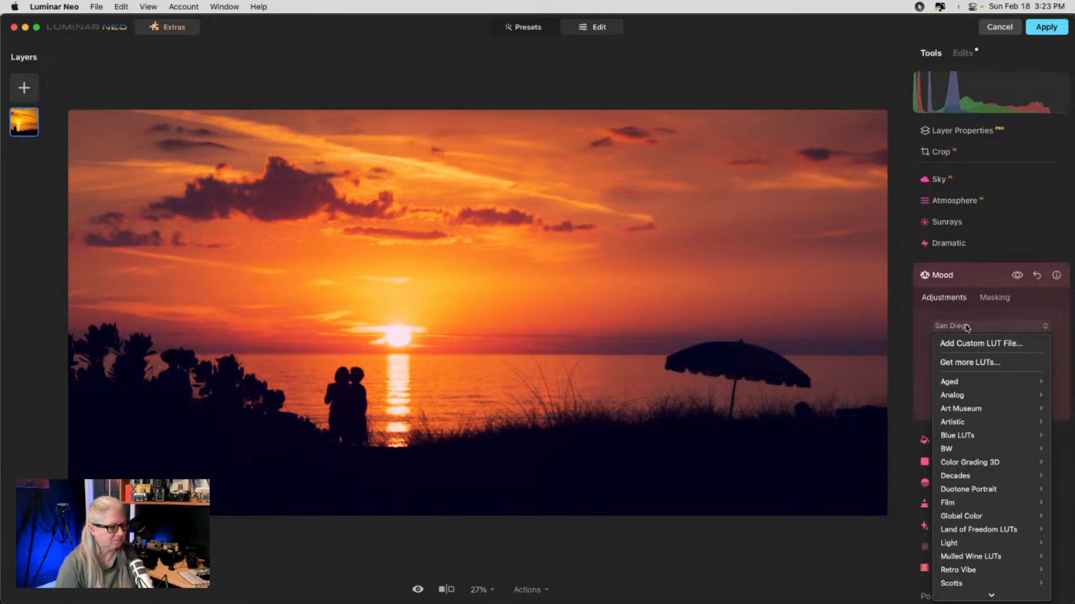
mouse_move(979, 530)
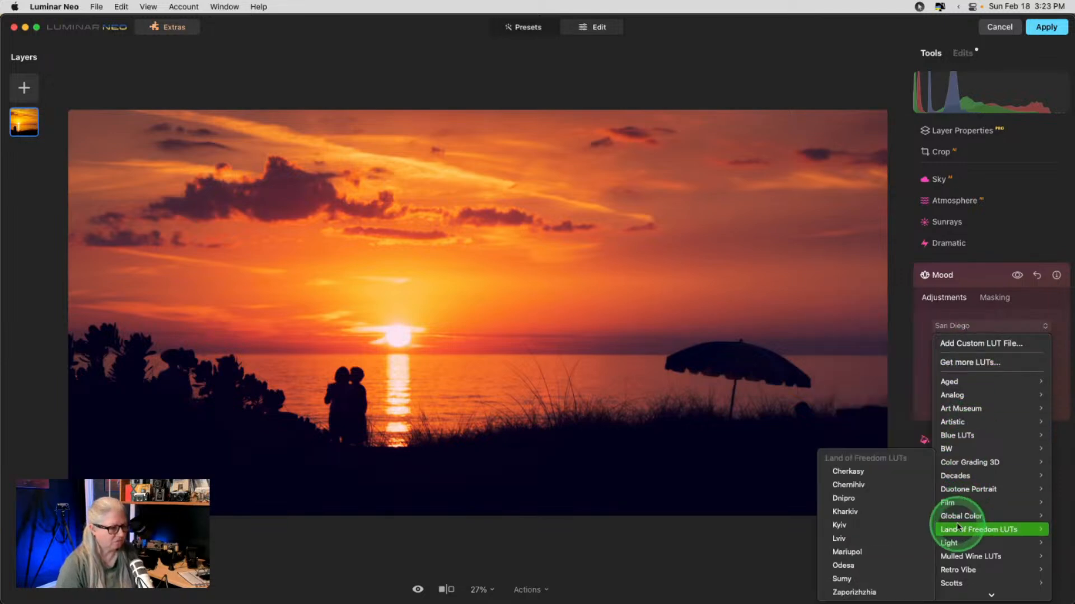
click(862, 593)
click(842, 578)
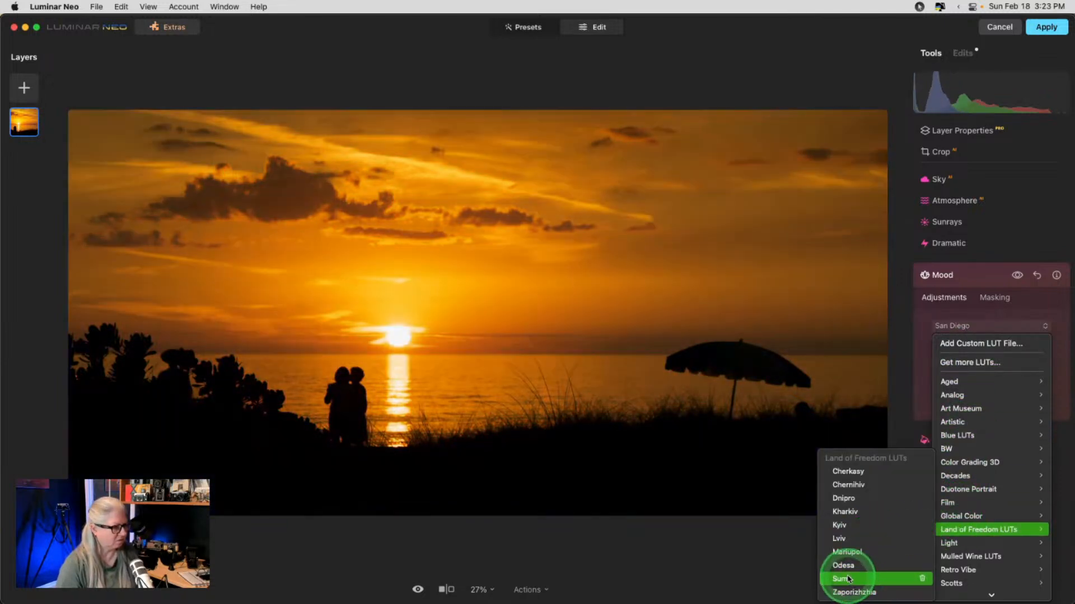
click(842, 565)
click(840, 553)
click(836, 540)
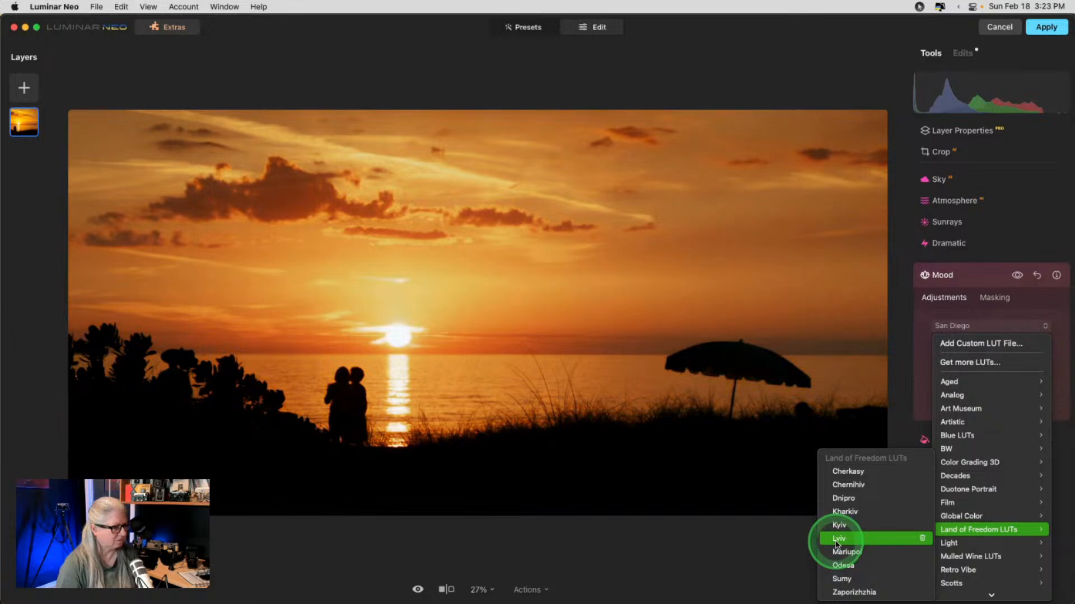
- Preview the Anaheim, Bakersfield and Long Beach LUTs, then browse the Creative collection
scroll(983, 560, down, 3)
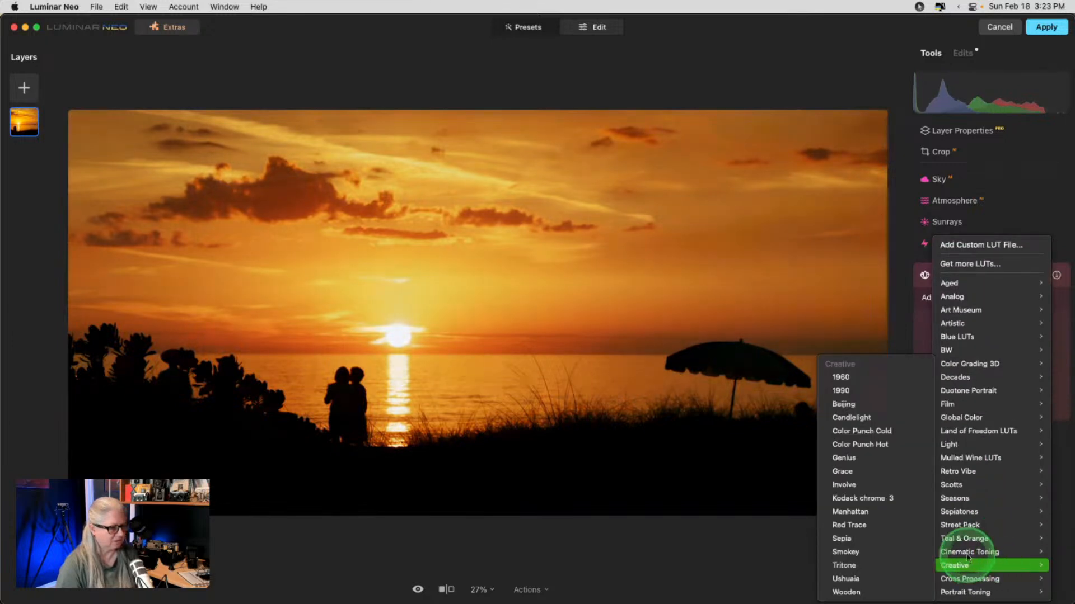
mouse_move(966, 554)
click(859, 498)
click(862, 512)
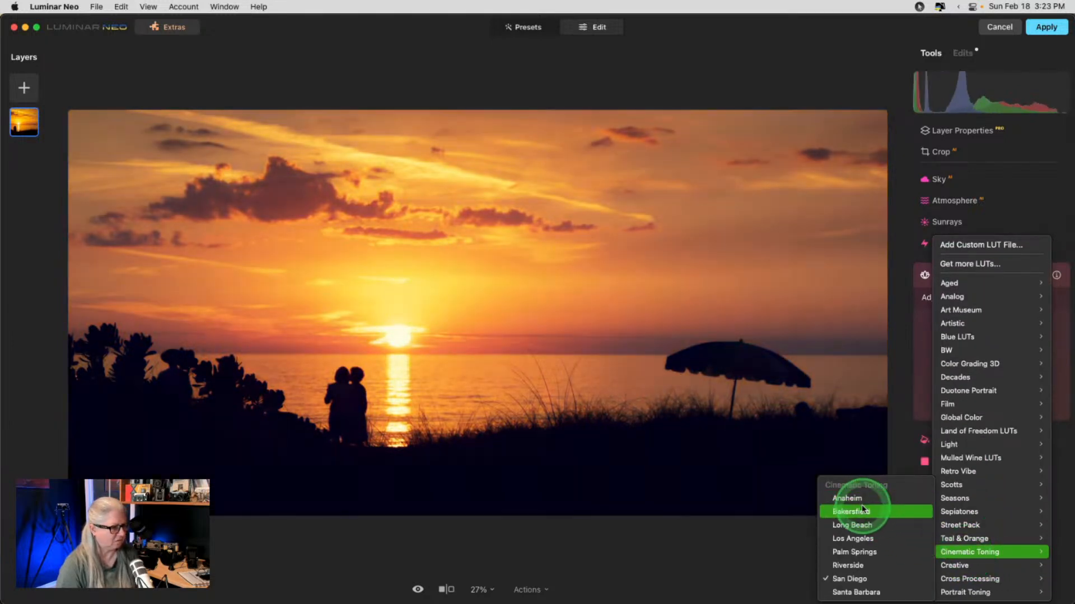
click(861, 524)
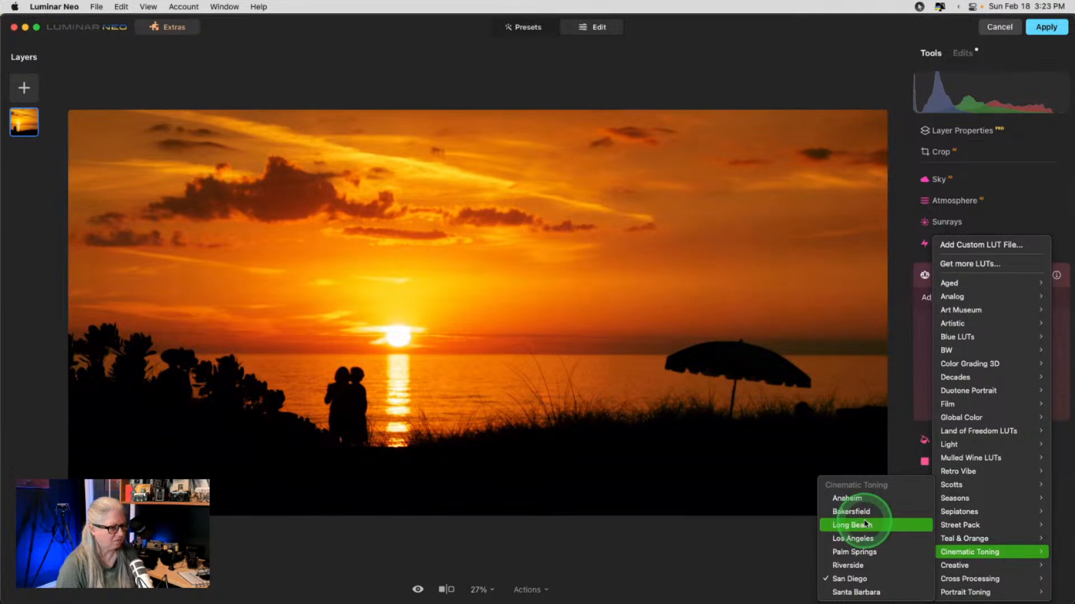
mouse_move(969, 570)
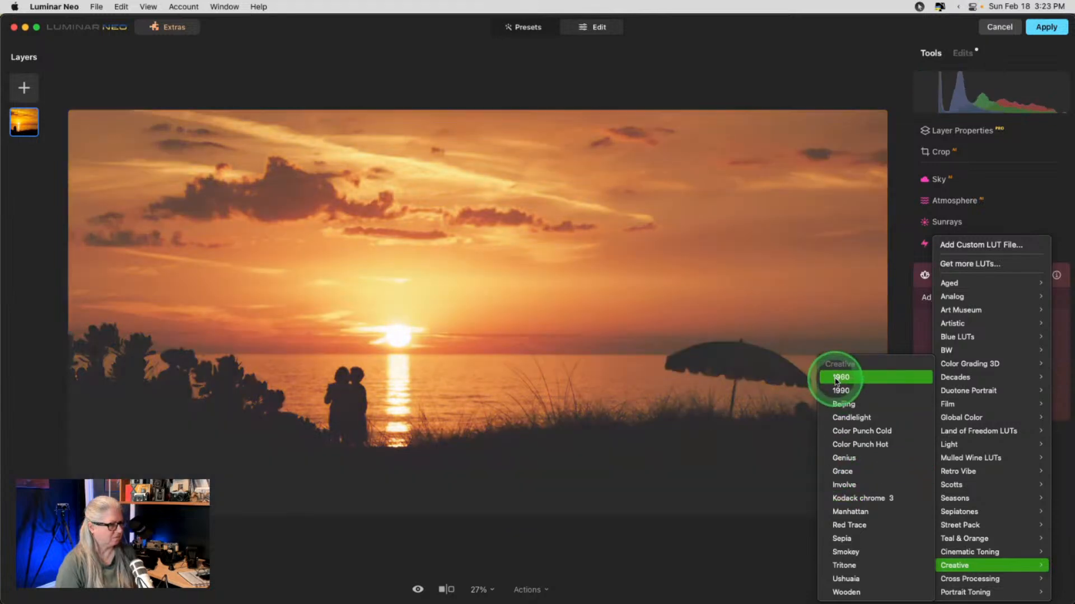
- Apply the Creative 1960 LUT at amount 27, contrast -40, saturation 49, comparing against the original
click(835, 381)
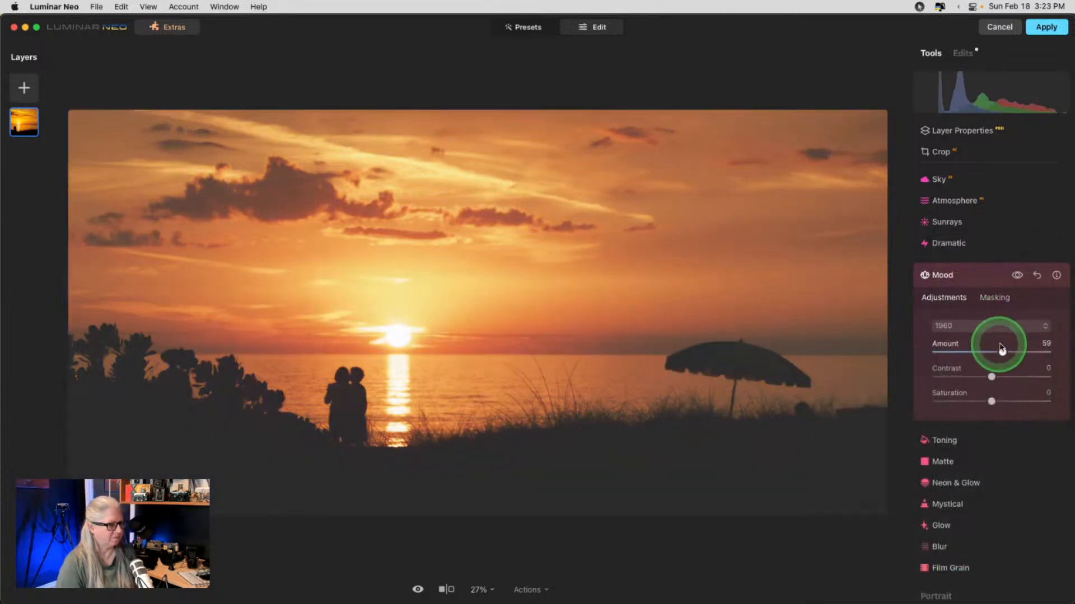
drag(1001, 351, 1019, 401)
click(1017, 274)
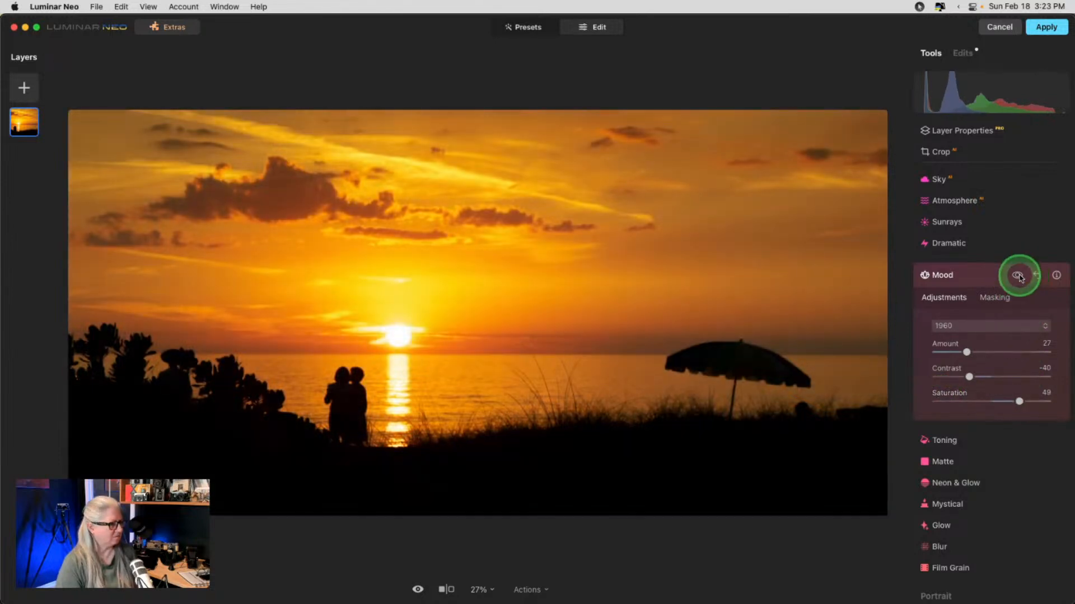
click(1017, 274)
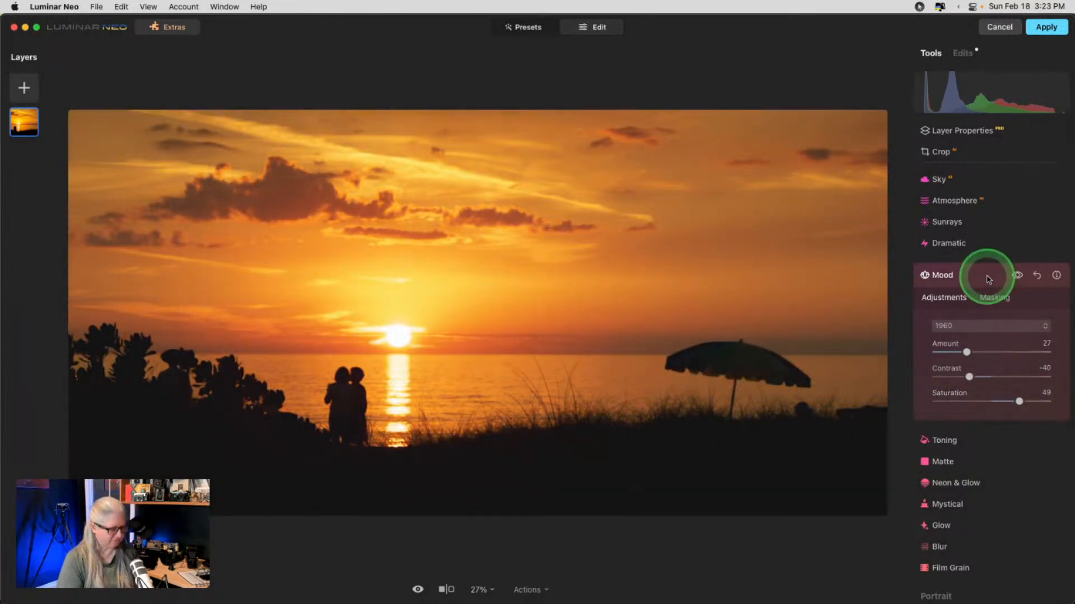
key(backslash)
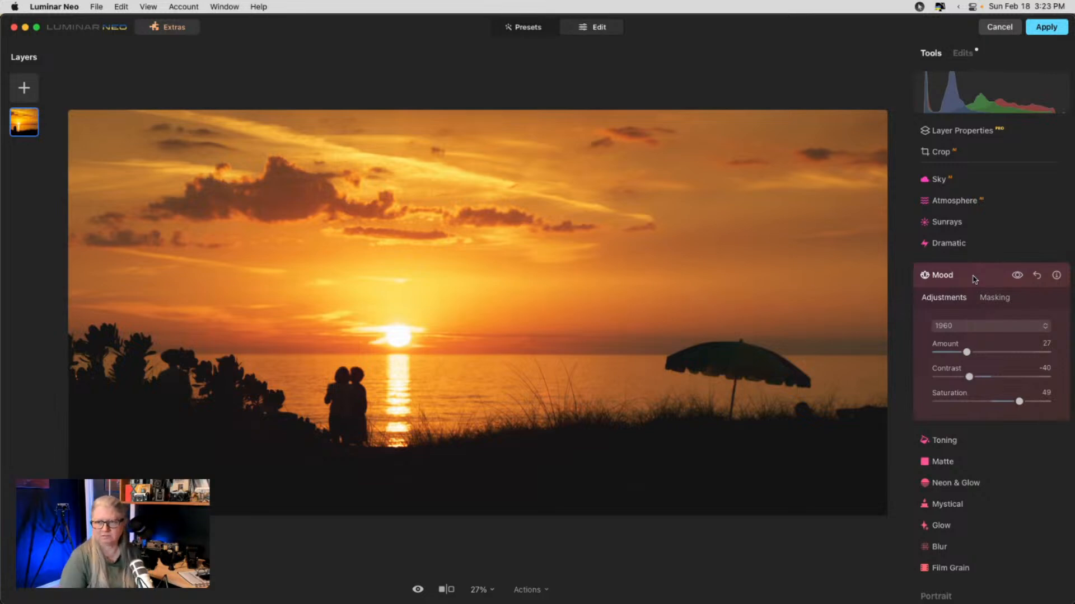
click(974, 277)
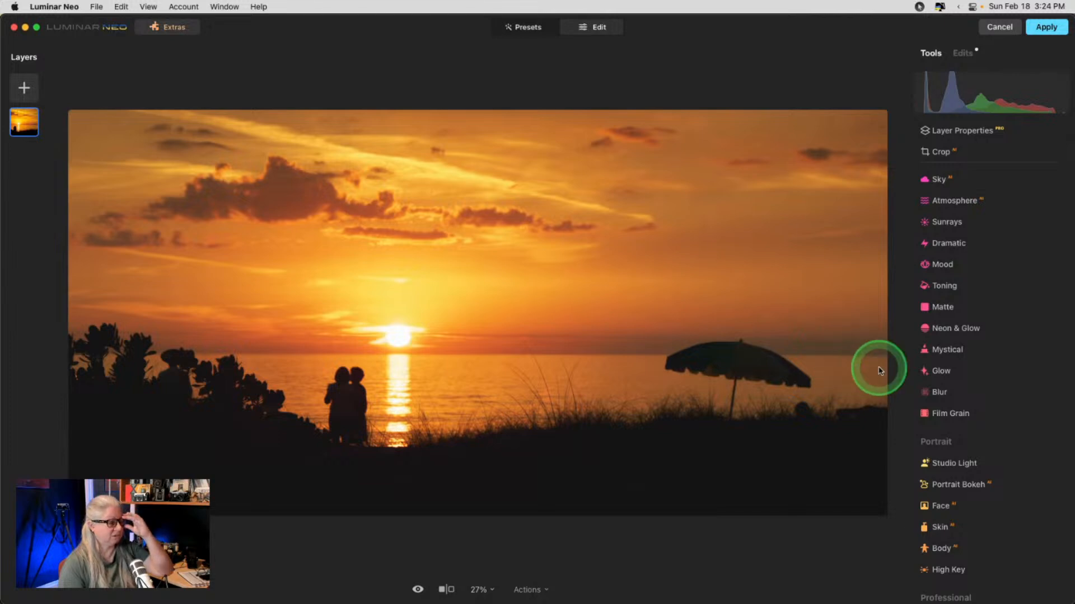
- Add Sunrays at amount 45 with the sun centre placed on the setting sun
scroll(988, 361, down, 3)
scroll(985, 360, up, 6)
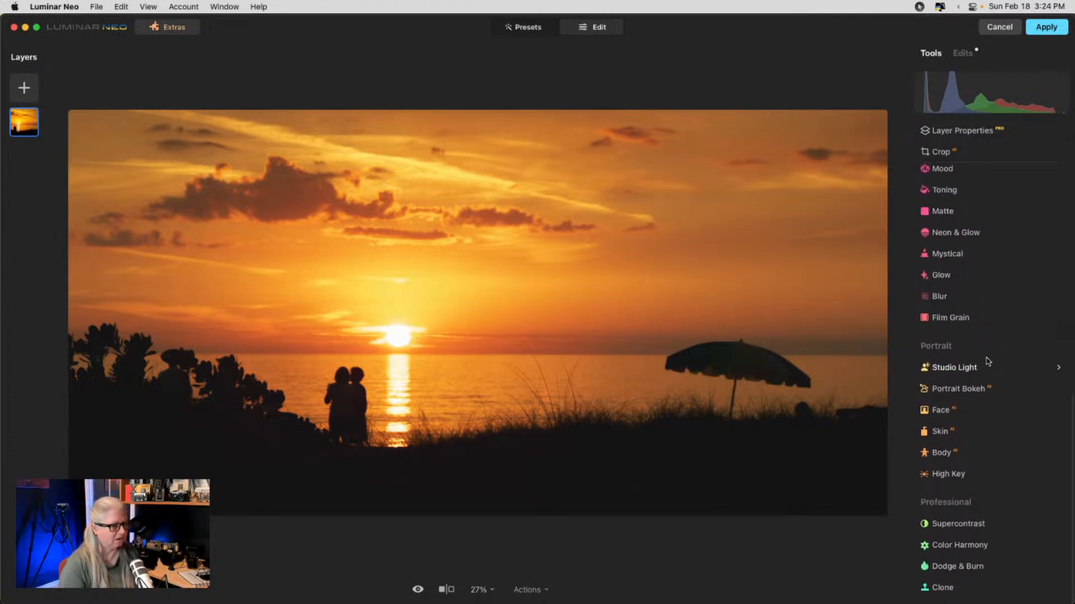
click(951, 334)
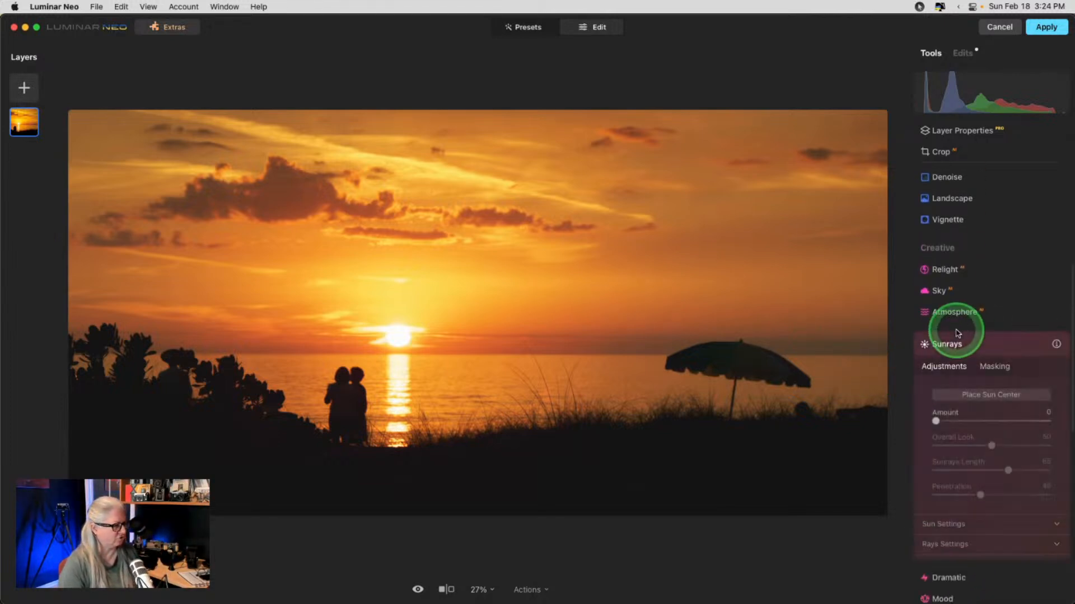
drag(965, 323, 987, 321)
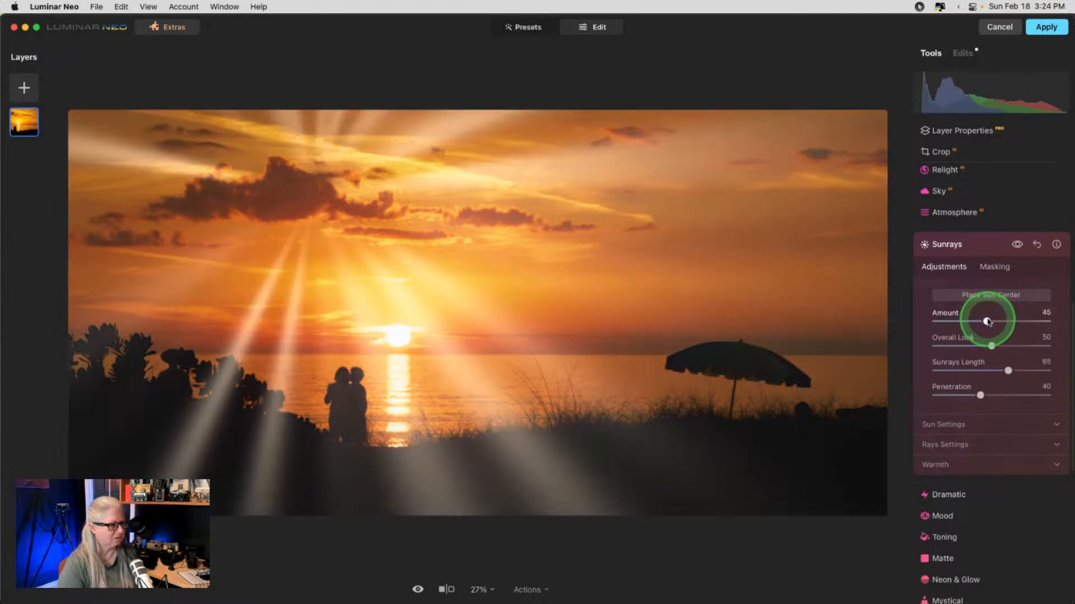
click(985, 295)
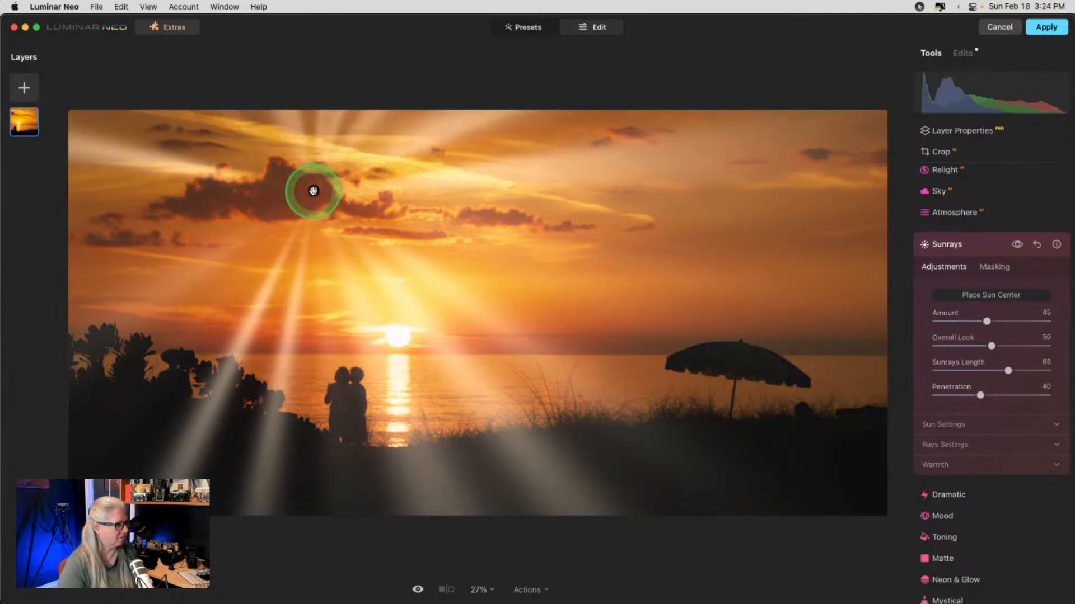
drag(313, 191, 395, 338)
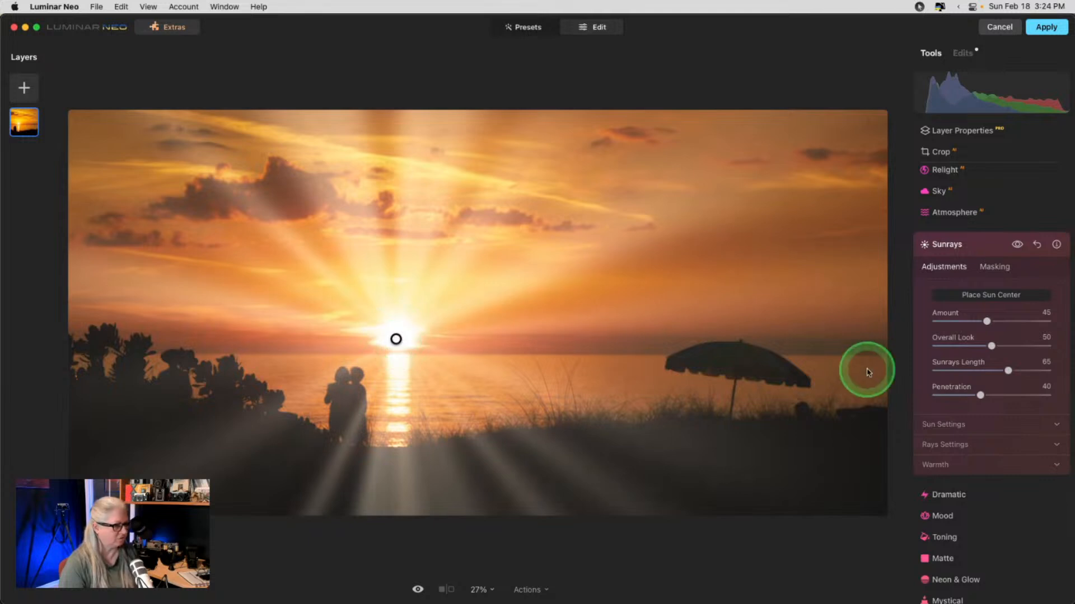
- Warm the rays and sun, cut the rays to 12 and make them less uniform
click(935, 445)
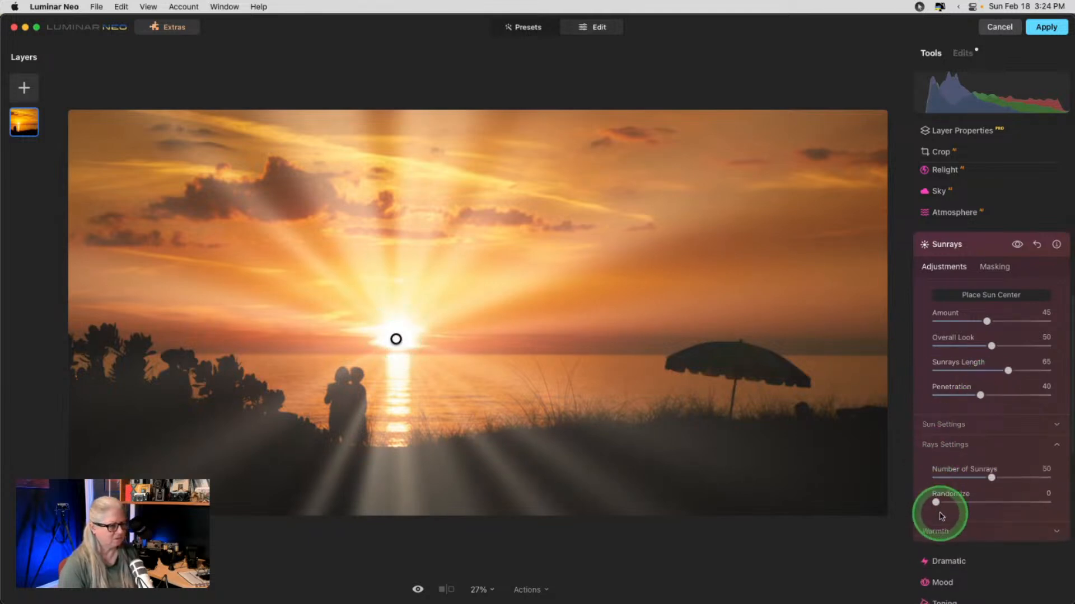
click(935, 531)
click(969, 461)
drag(979, 485, 1014, 486)
drag(969, 461, 991, 460)
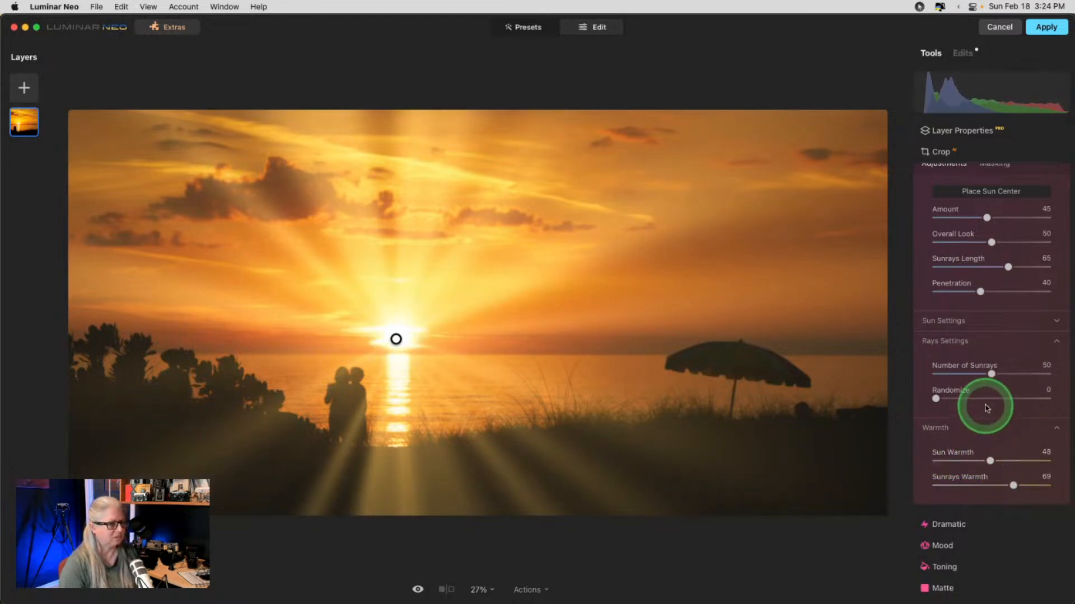
drag(991, 374, 950, 373)
drag(1016, 272, 959, 306)
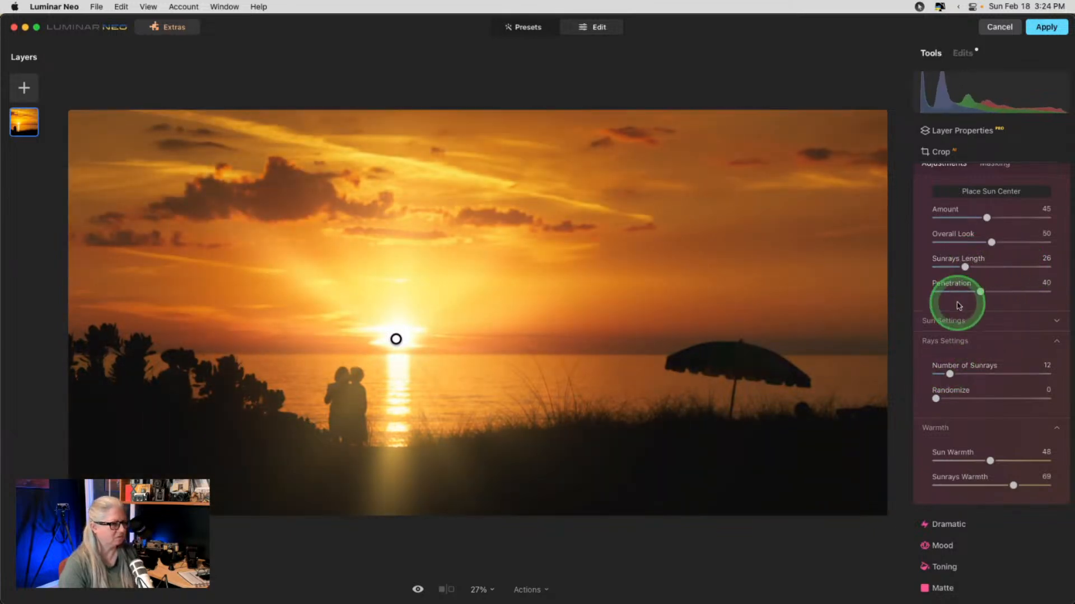
mouse_move(936, 398)
mouse_down()
mouse_move(993, 402)
mouse_move(953, 376)
mouse_move(993, 398)
mouse_move(1037, 397)
mouse_move(937, 402)
mouse_move(950, 401)
mouse_up()
- Lower the rays amount to 30 with 11 more random rays, a smaller sun and less glow
scroll(953, 402, up, 2)
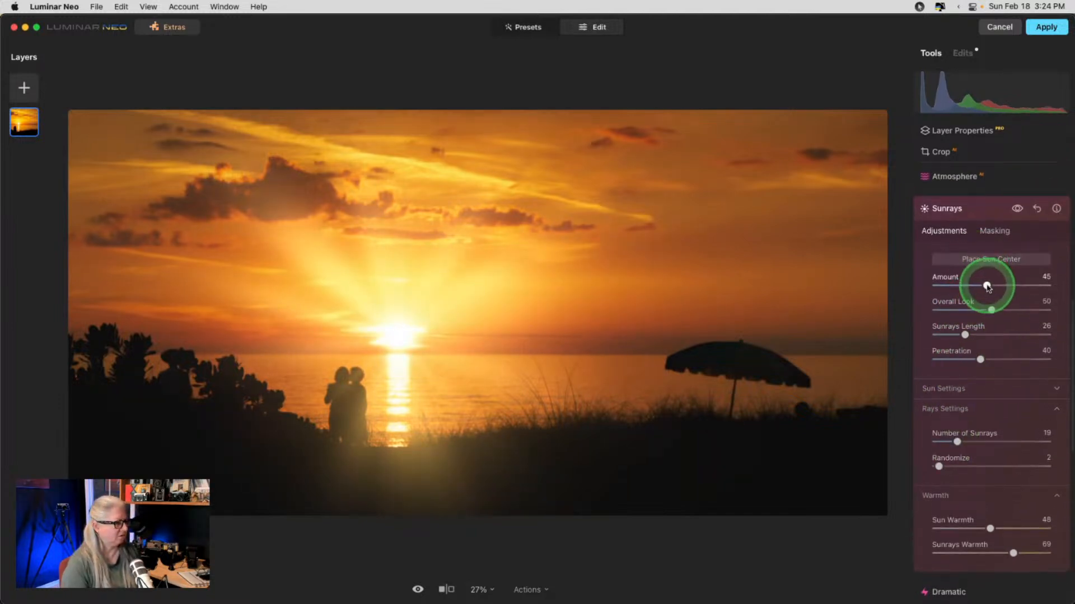
mouse_move(987, 287)
mouse_down()
mouse_move(960, 287)
mouse_move(985, 287)
mouse_move(970, 287)
mouse_up()
click(991, 372)
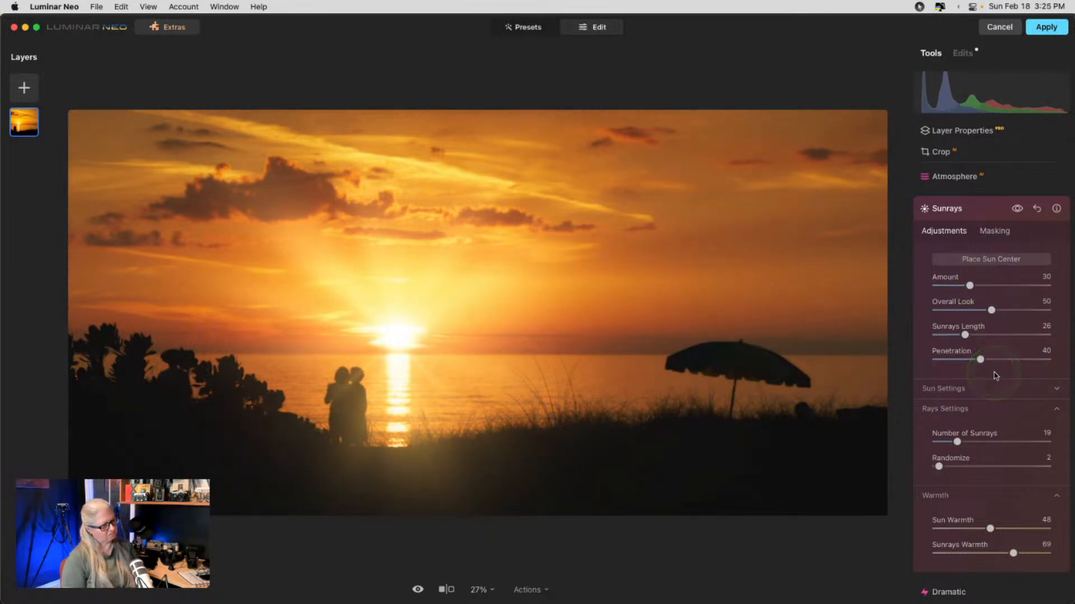
click(956, 443)
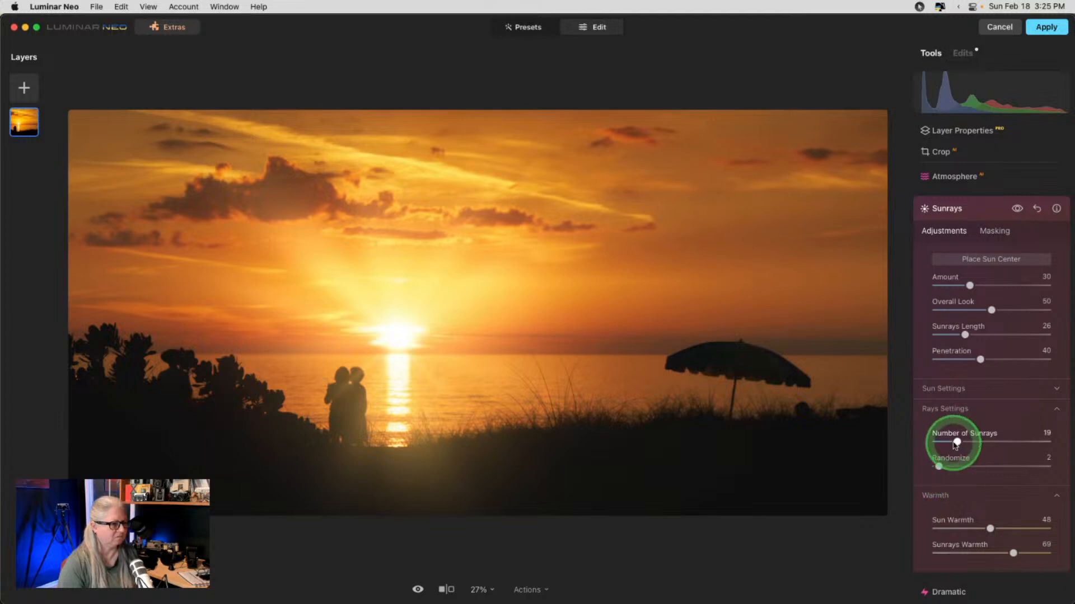
drag(956, 443, 1012, 465)
click(975, 470)
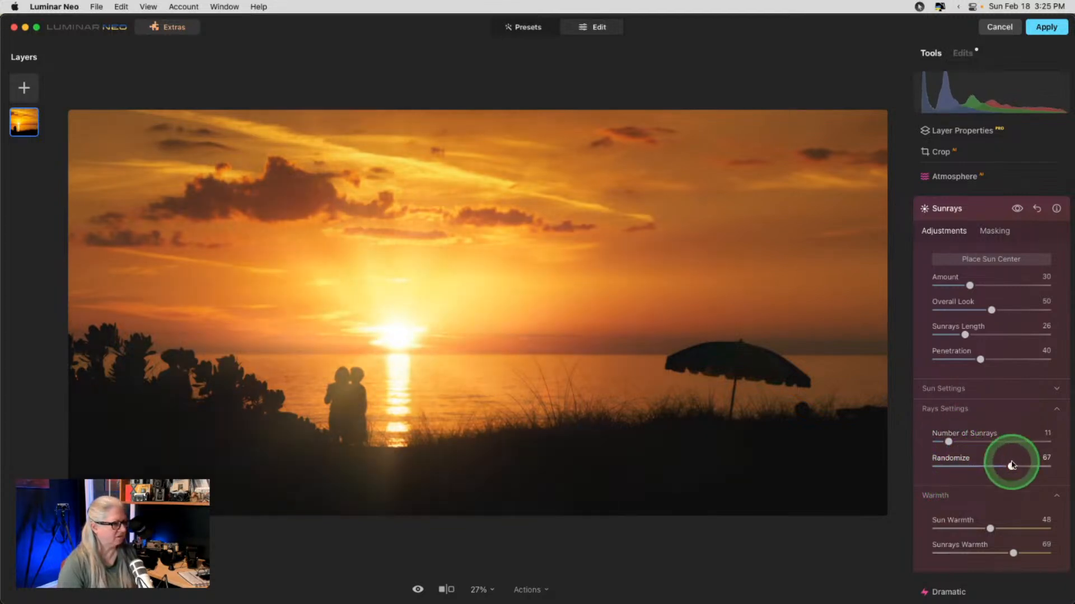
click(946, 388)
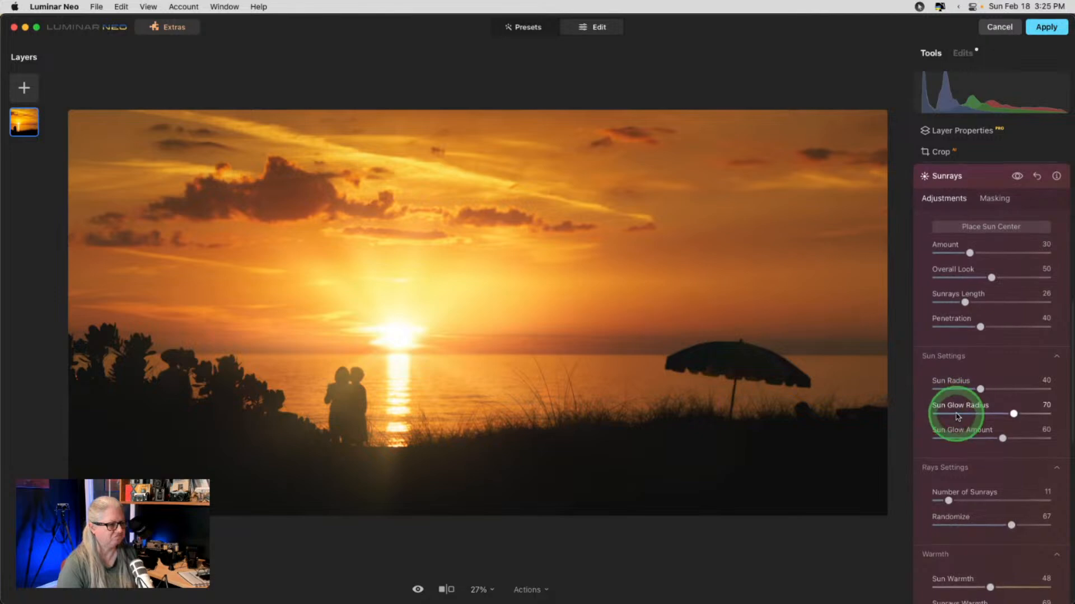
drag(958, 417, 1005, 436)
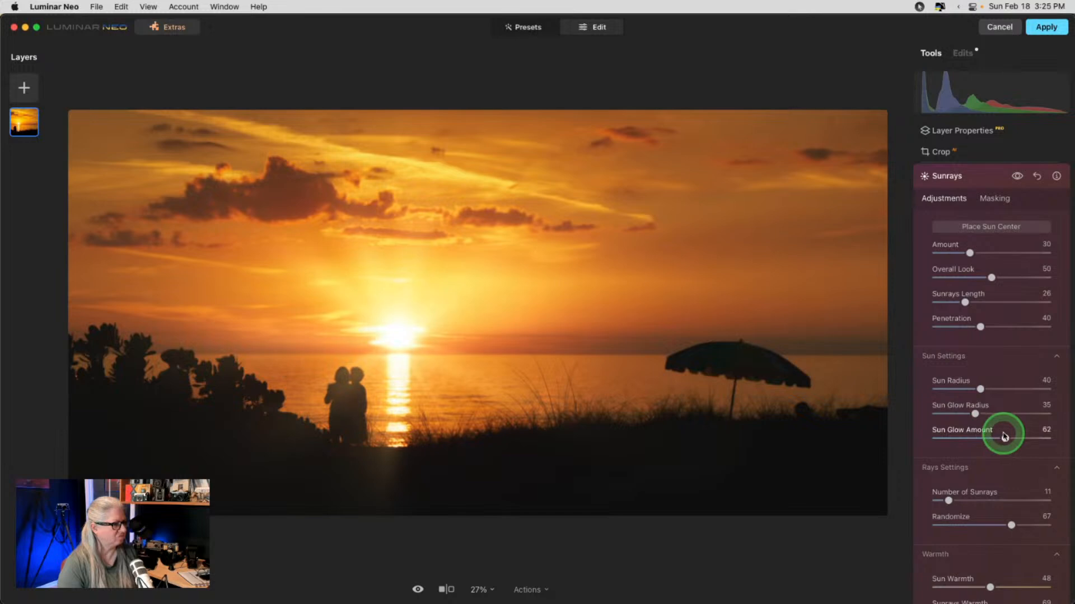
click(975, 390)
mouse_move(987, 389)
mouse_down()
mouse_move(950, 389)
mouse_move(970, 388)
mouse_up()
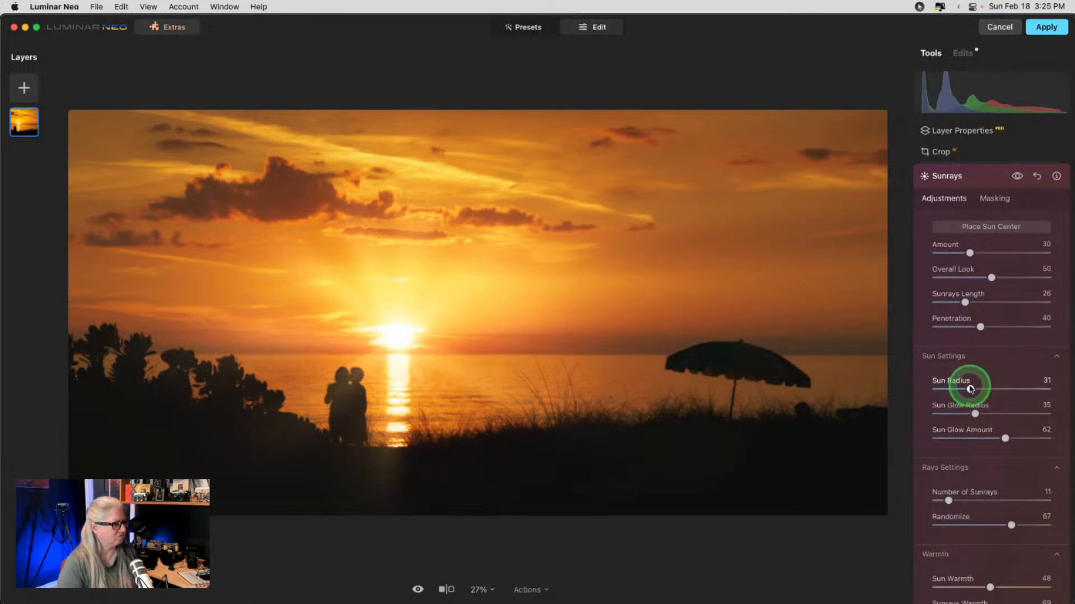
- Warm the sun to 58 and rays to 80, then reset Sunrays to remove the effect
scroll(971, 386, down, 3)
click(989, 504)
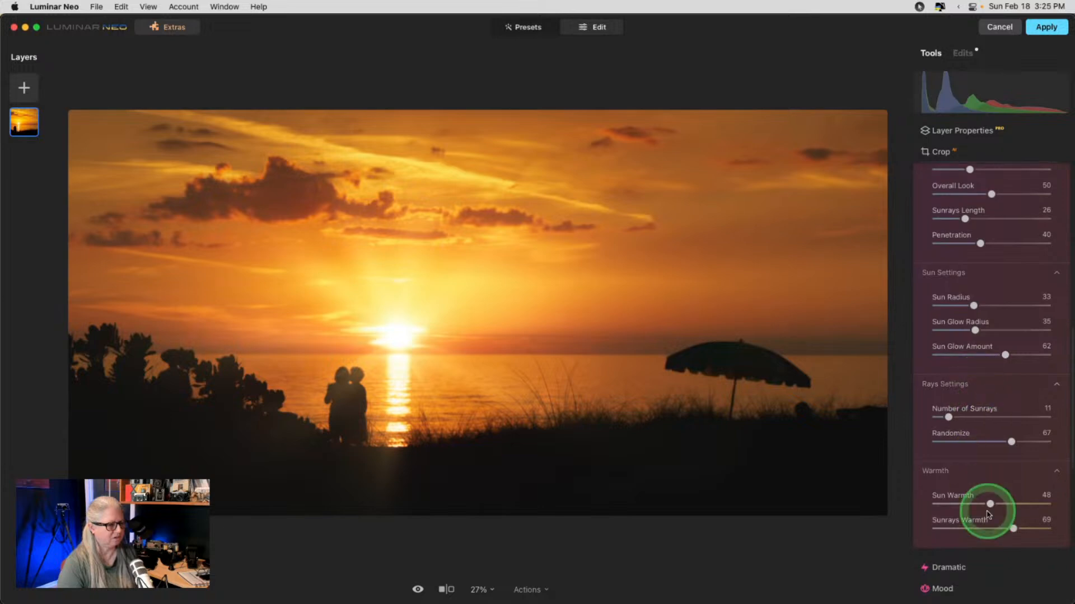
drag(989, 503, 1026, 529)
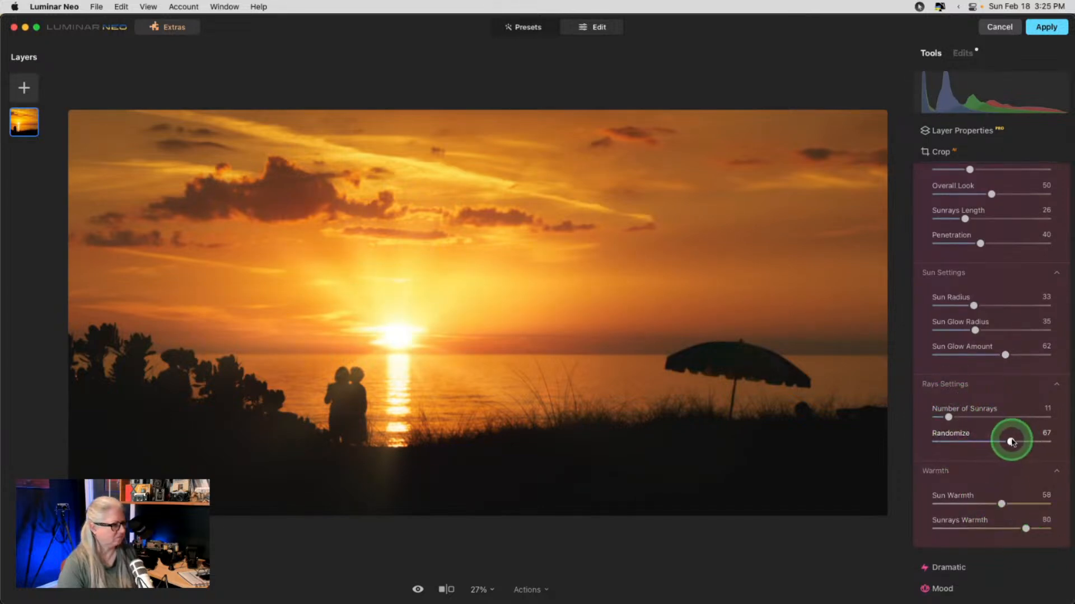
drag(1006, 440, 994, 442)
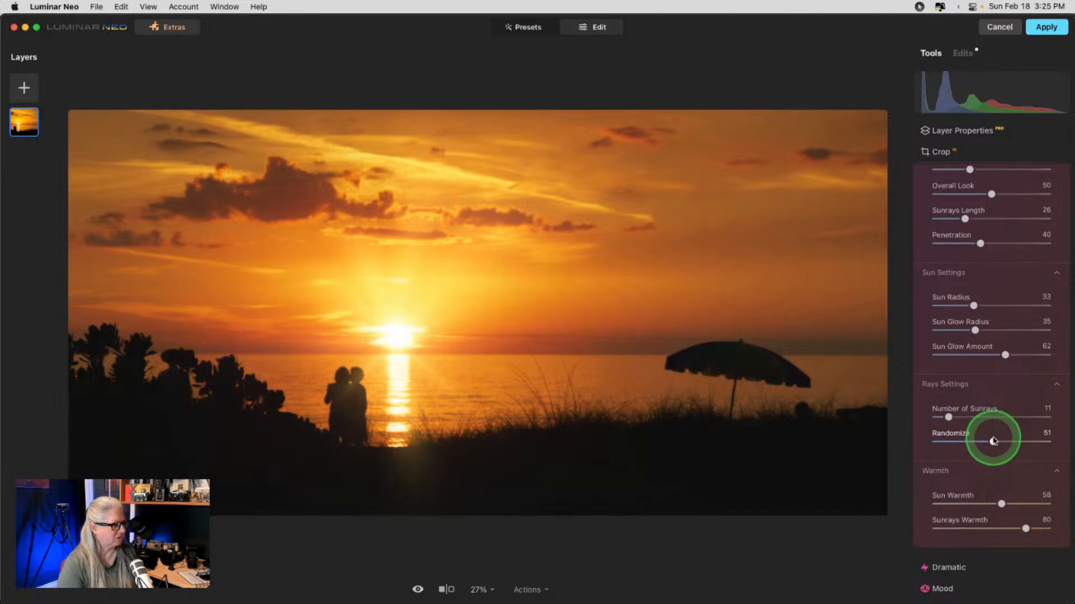
scroll(994, 441, up, 1)
scroll(993, 441, up, 6)
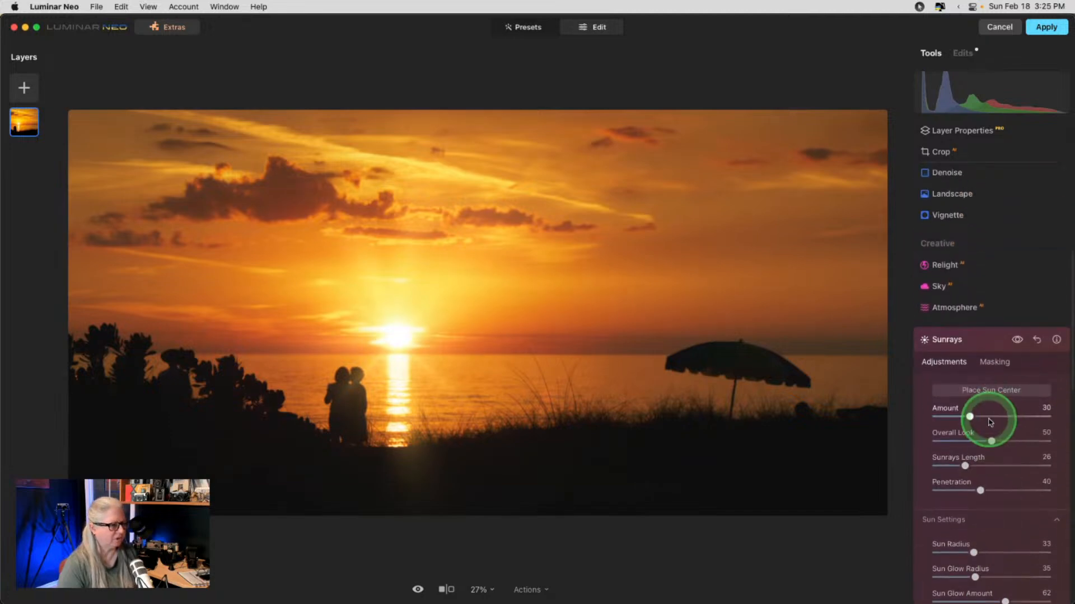
click(1036, 339)
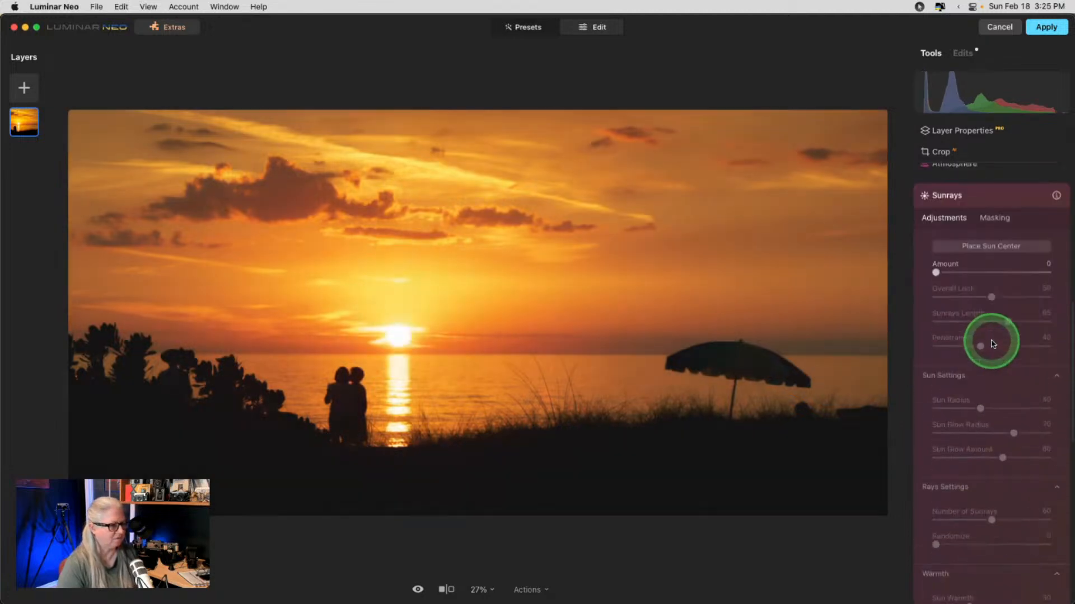
- Turn on Magic Light, raising its intensity from 51 to 78
click(989, 175)
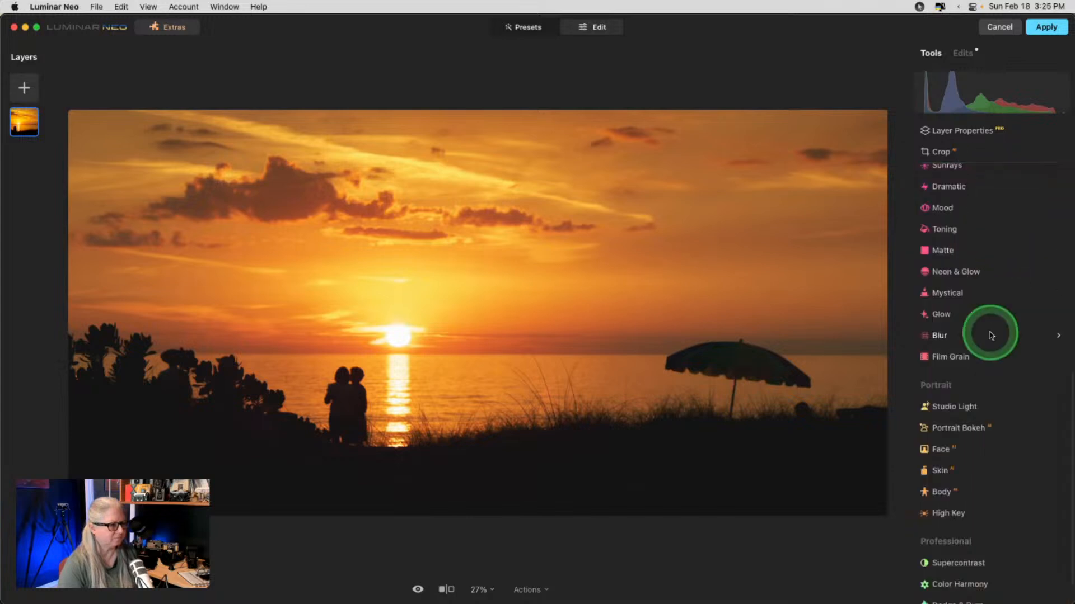
click(958, 239)
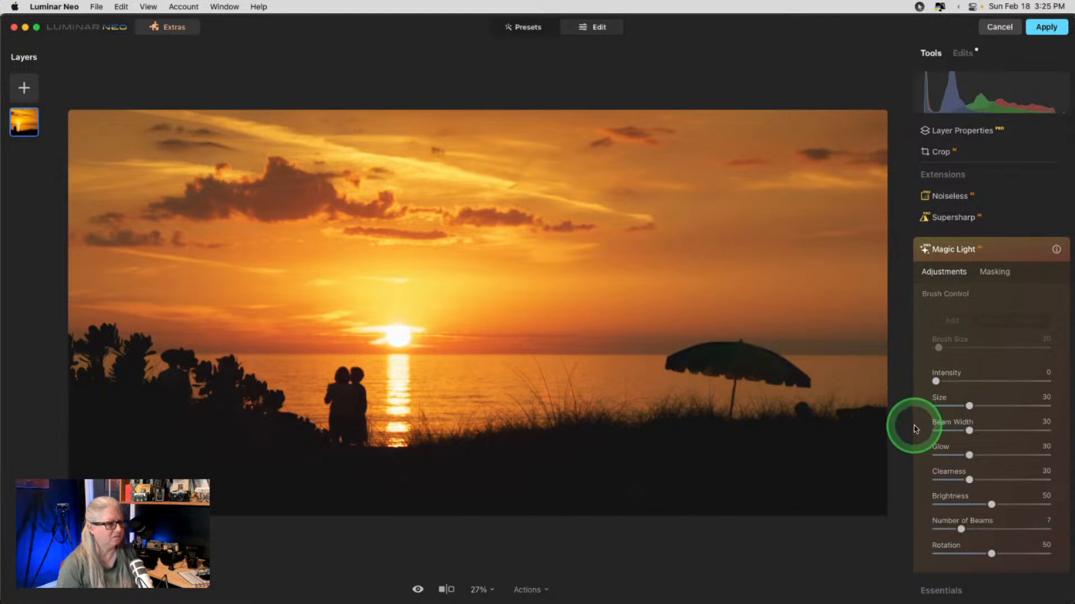
drag(936, 381, 994, 380)
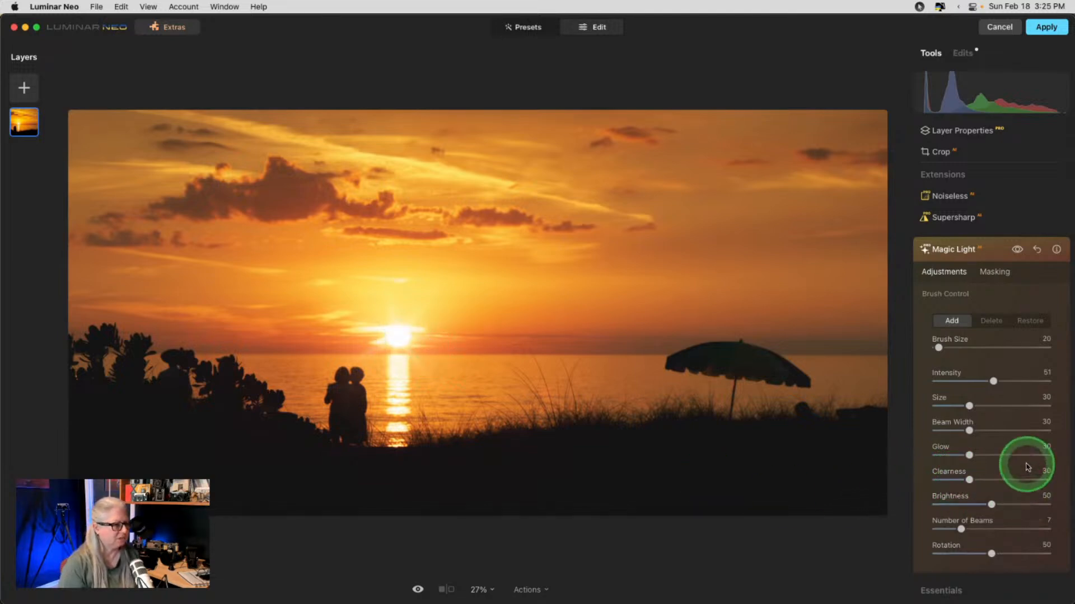
scroll(1026, 465, down, 1)
scroll(1027, 467, down, 1)
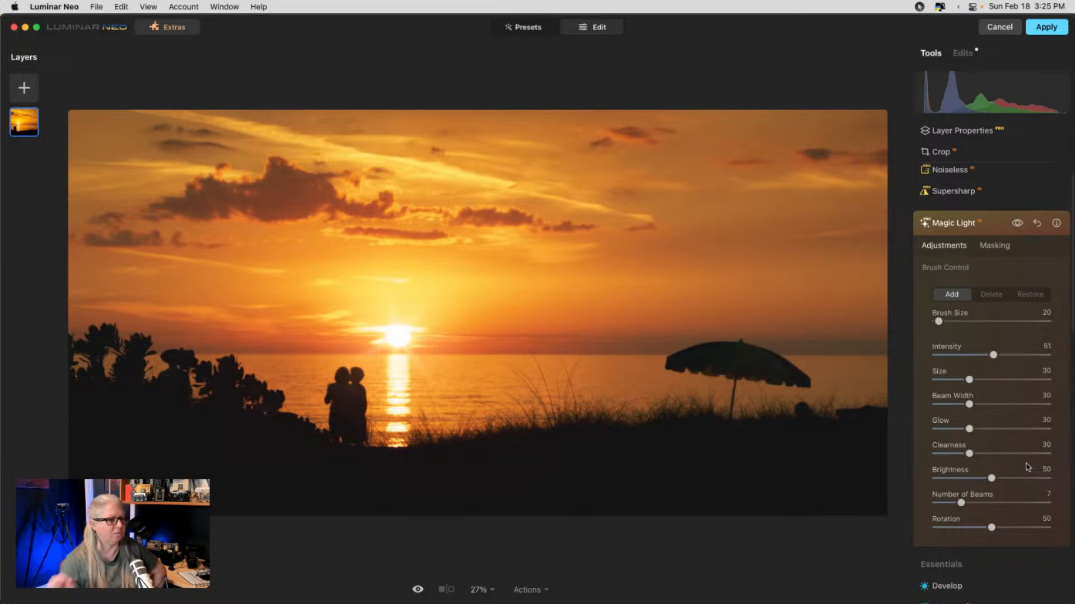
drag(993, 356, 993, 379)
- Enlarge the light, widen the beams, lower clearness and rotate the beams
drag(970, 428, 964, 453)
drag(967, 404, 960, 454)
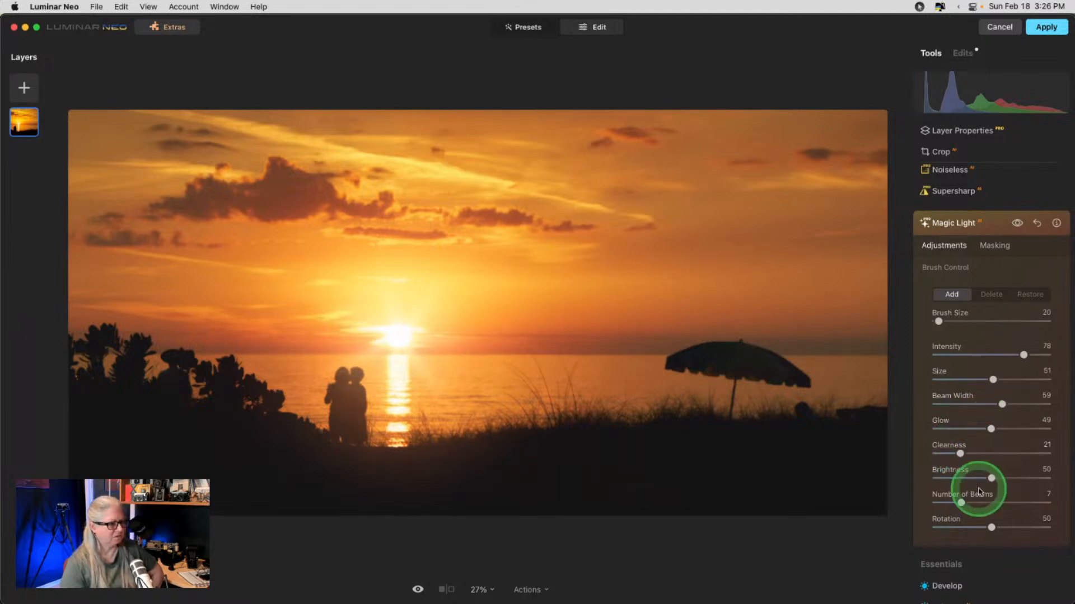
drag(991, 527, 980, 528)
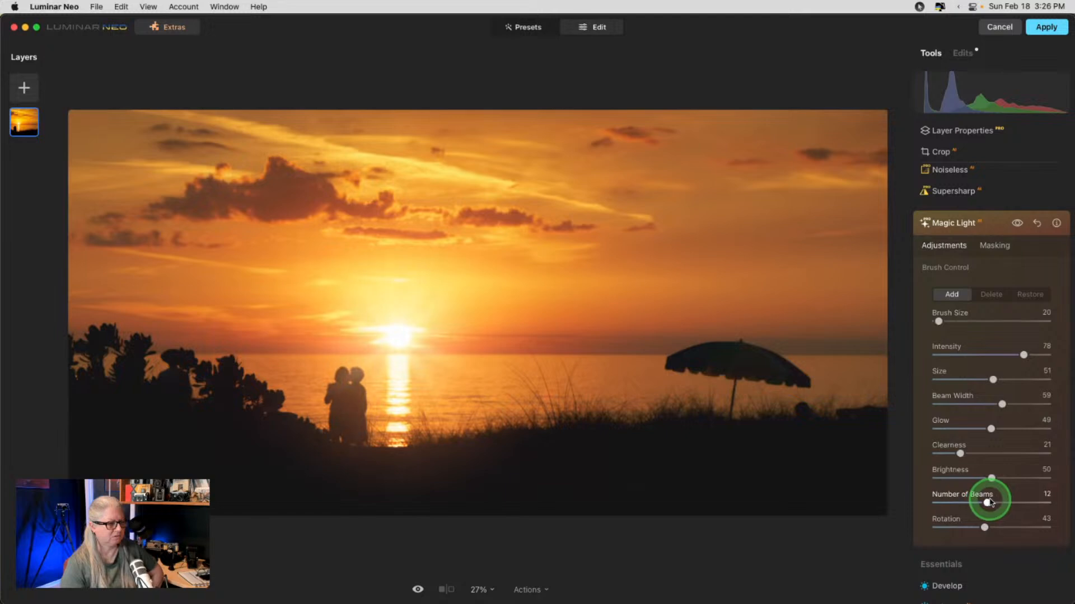
drag(984, 527, 1009, 527)
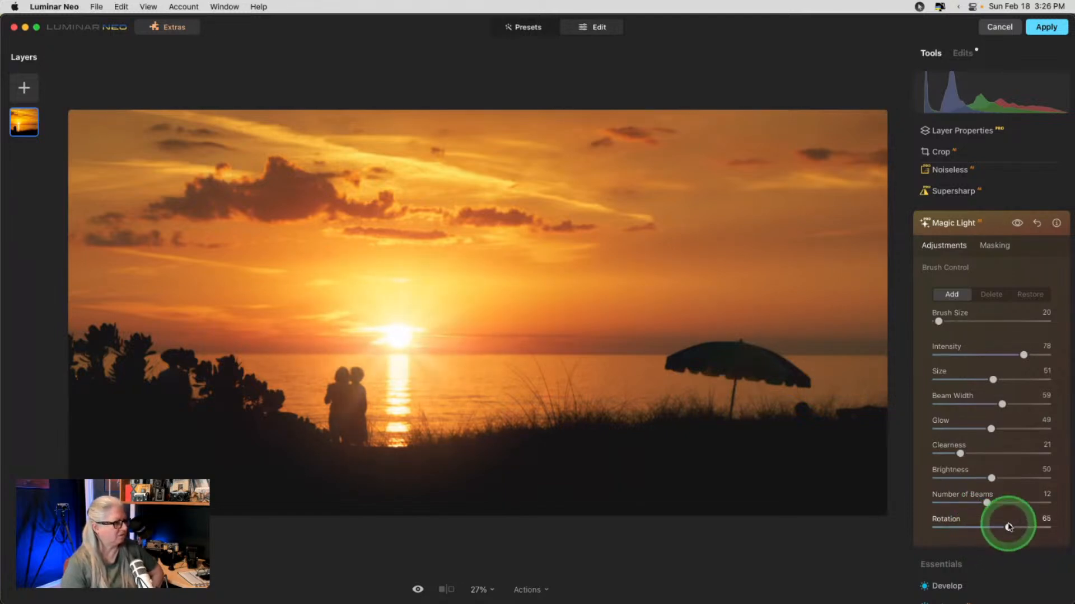
- Compare with Magic Light hidden, then retune intensity to 51, sun size and a softer glow
click(1017, 223)
click(1016, 223)
click(1017, 223)
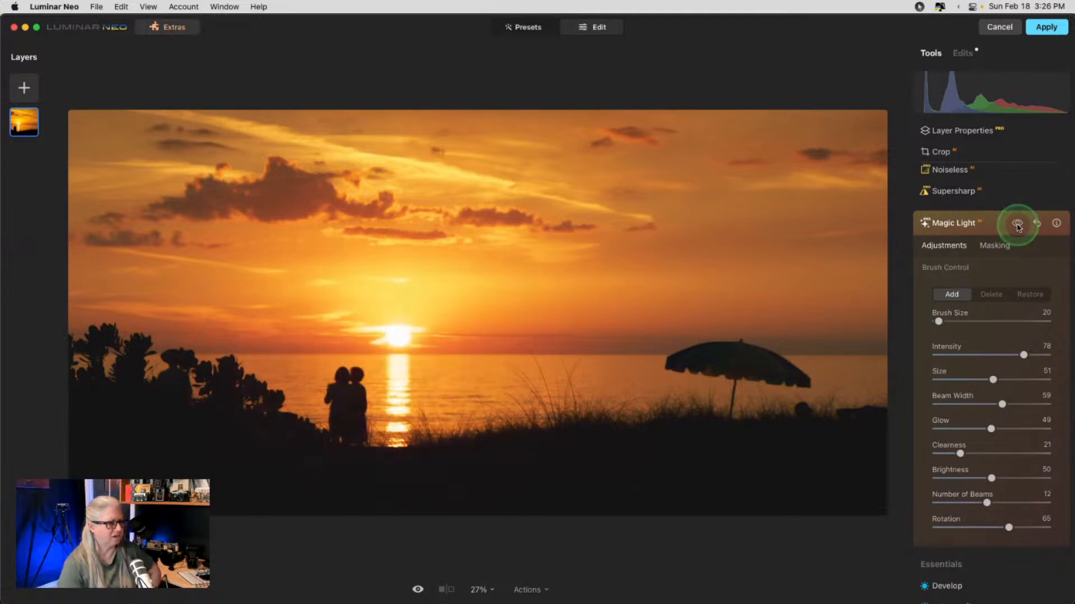
drag(1022, 355, 976, 354)
drag(993, 379, 1018, 369)
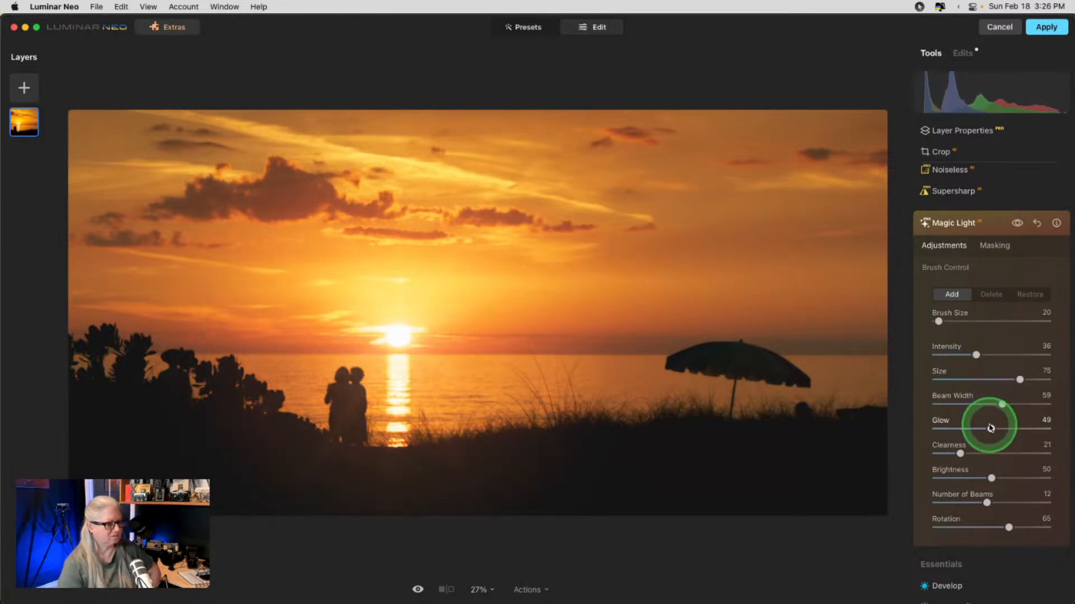
drag(991, 429, 968, 445)
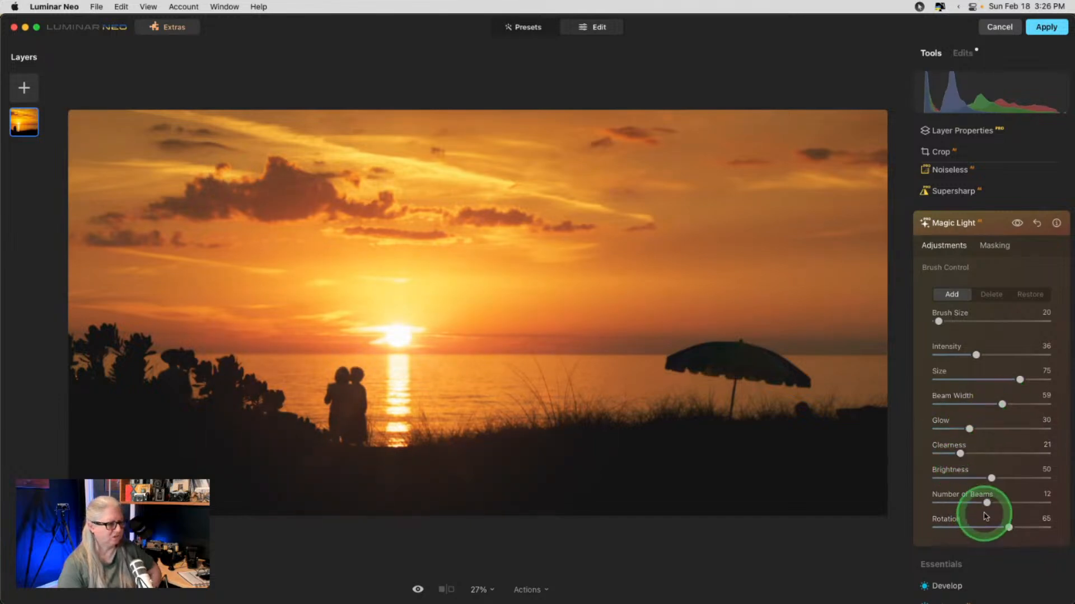
drag(974, 355, 995, 355)
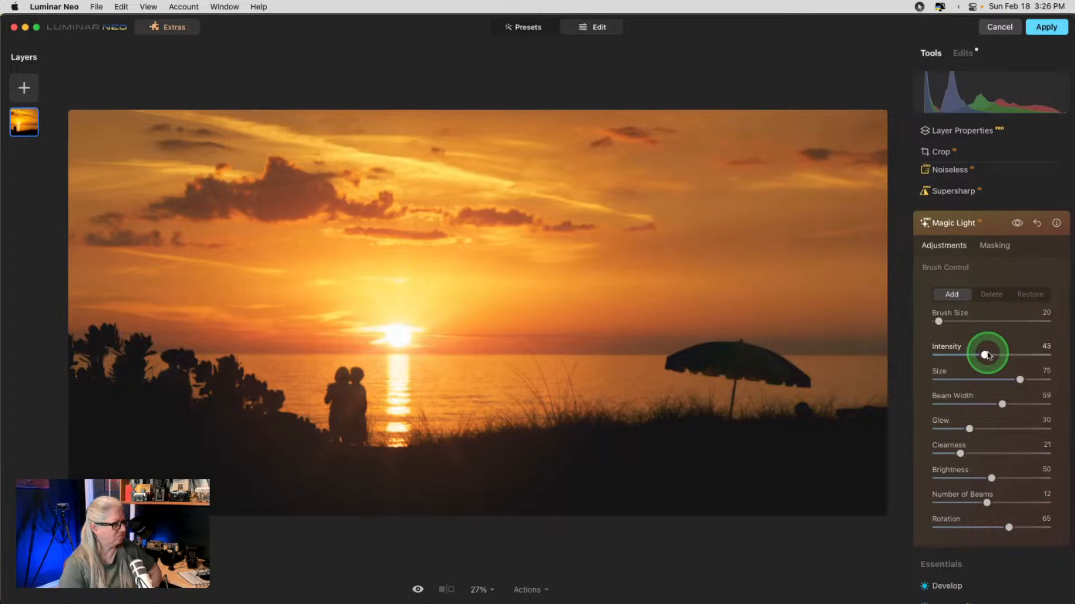
- Compare the edited sunset with the original and apply the edits back to Lightroom
click(995, 230)
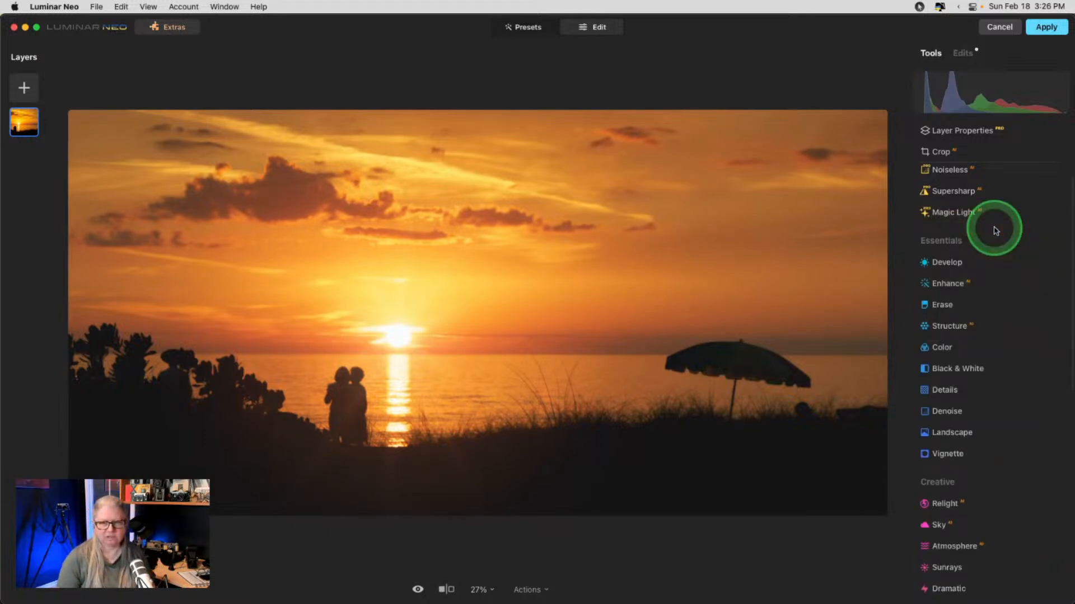
key(backslash)
key(backslash)
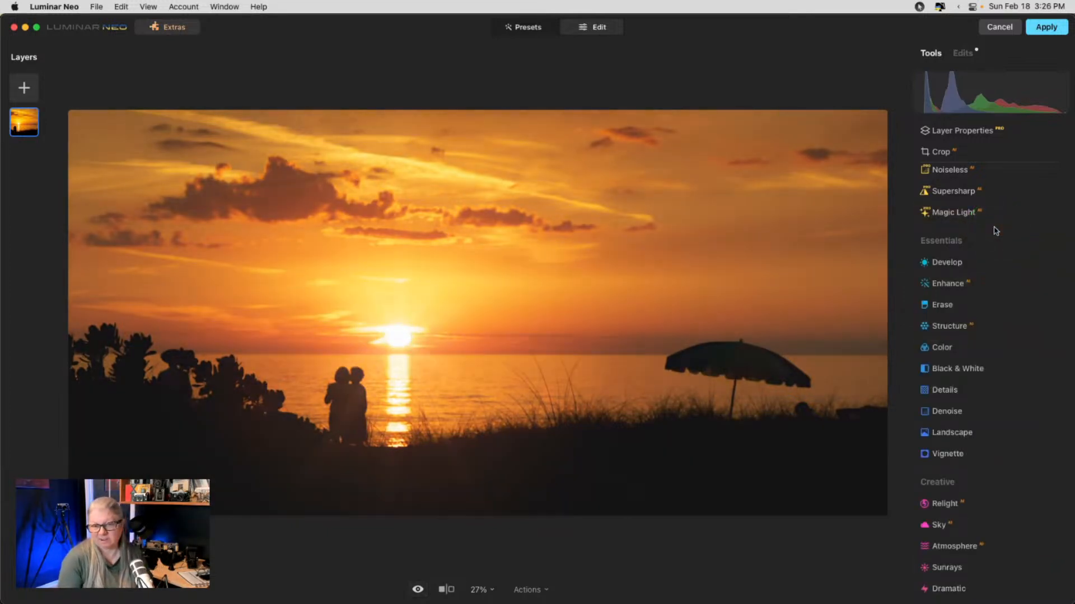
key(backslash)
key(backslash)
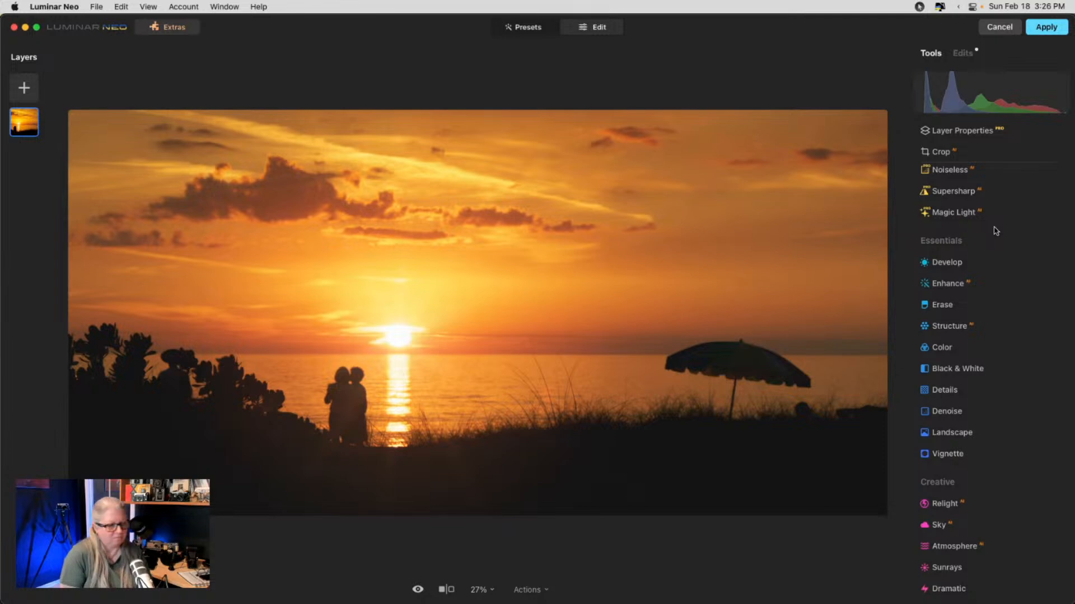
key(backslash)
key(backslash)
key(backslash)
key(backslash)
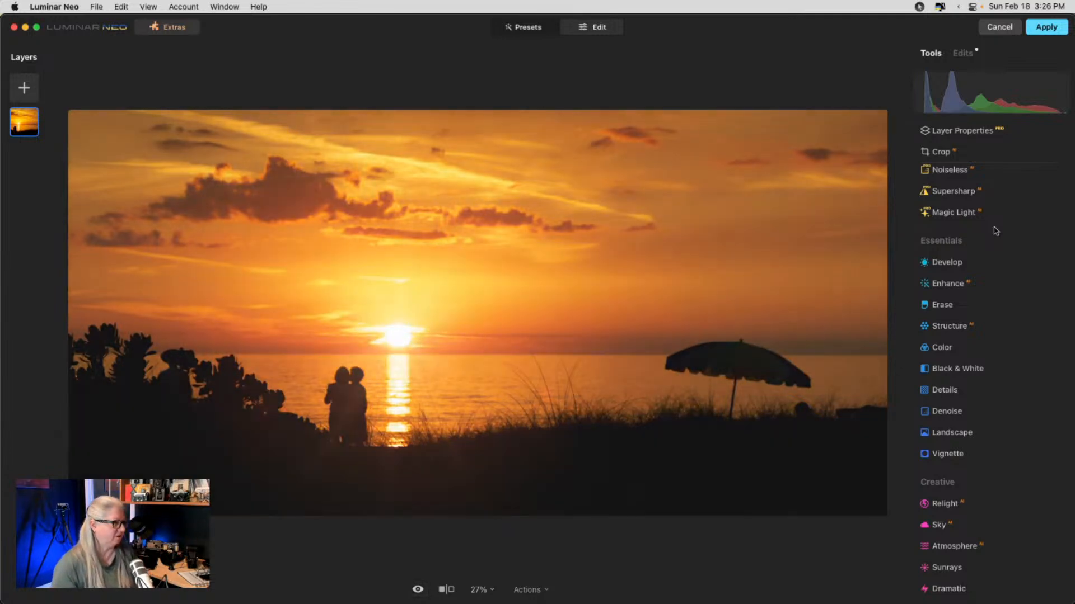
key(backslash)
key(backslash)
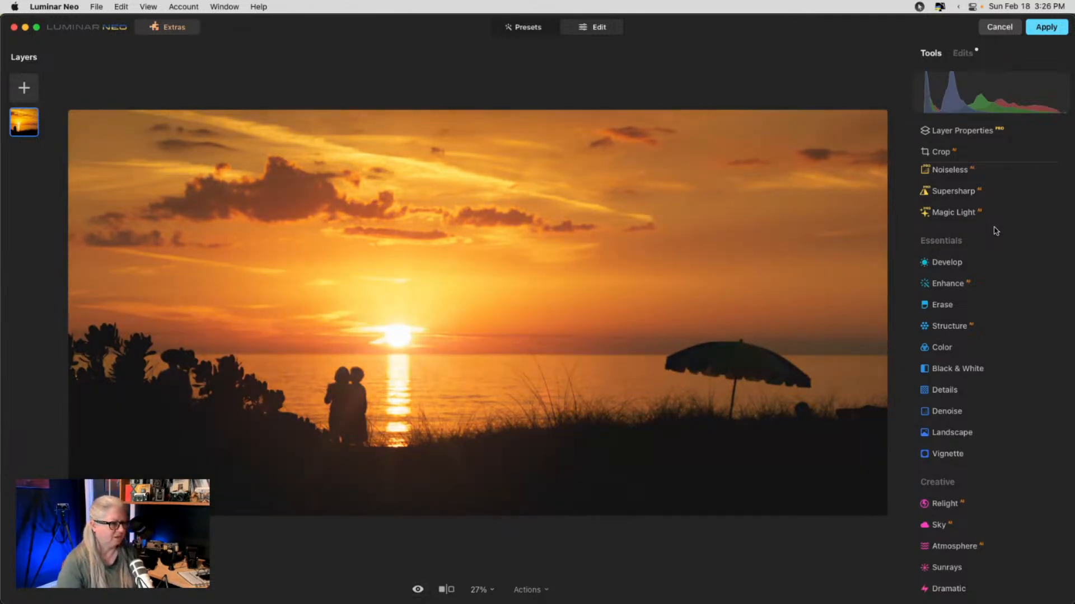
click(1042, 28)
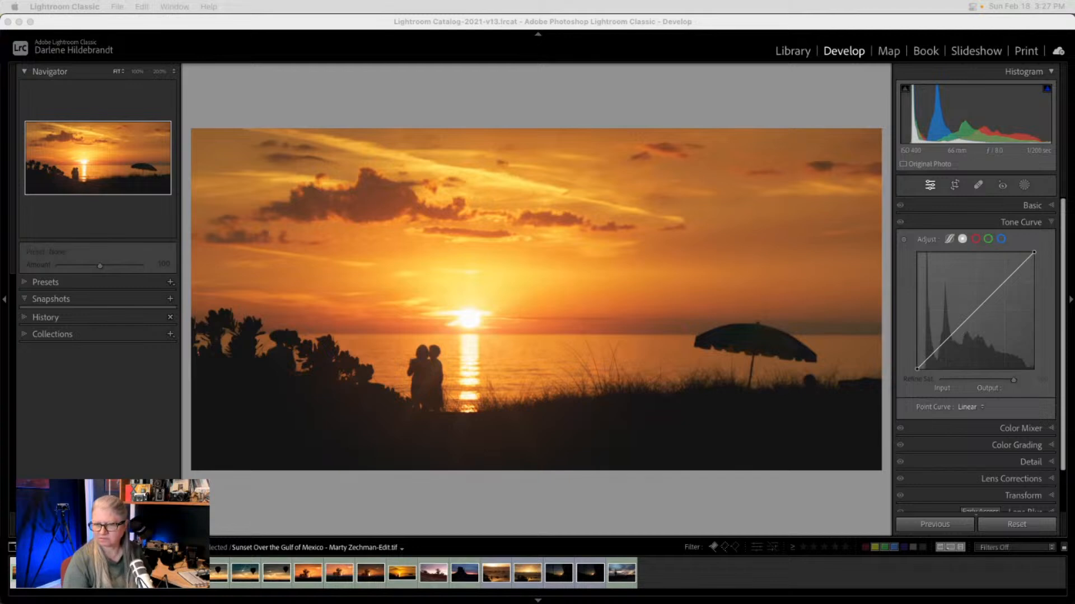
- In the Lightroom Library grid, show the original and edited Gulf of Mexico sunsets stacked full-screen
click(785, 94)
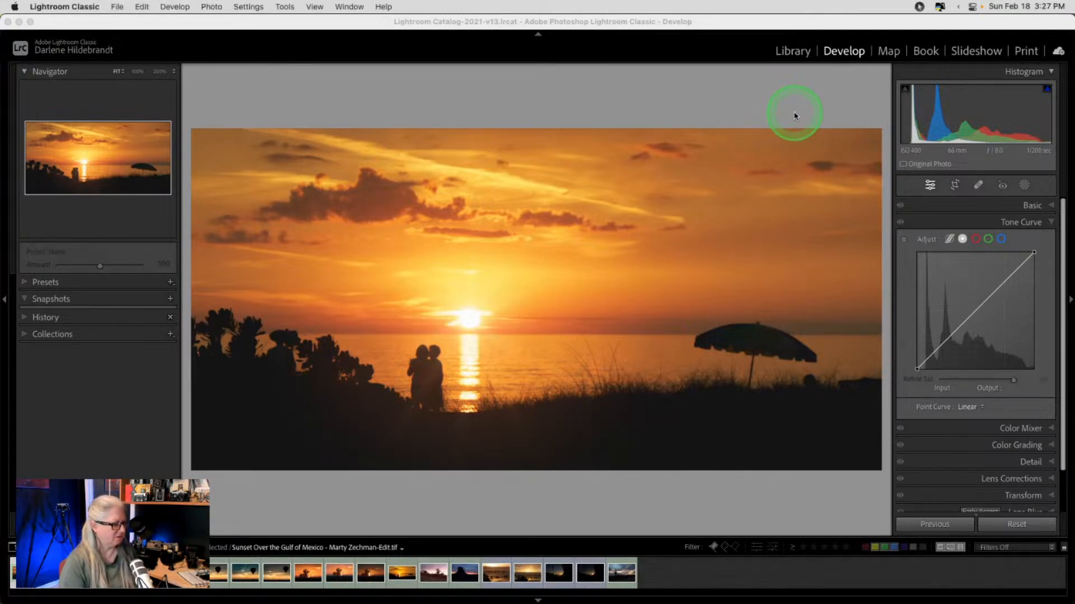
key(g)
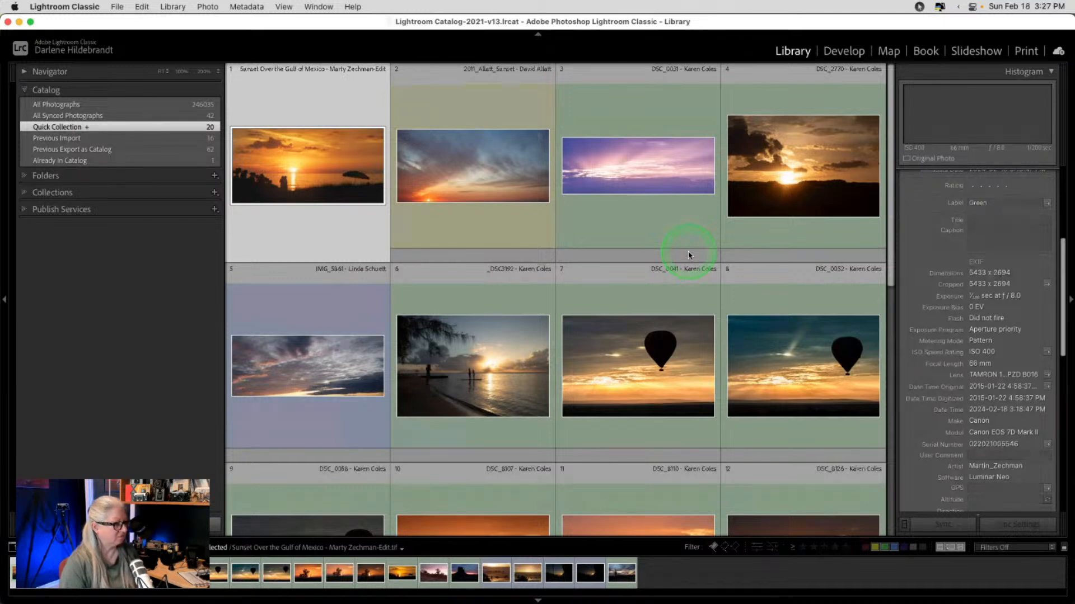
scroll(688, 254, down, 7)
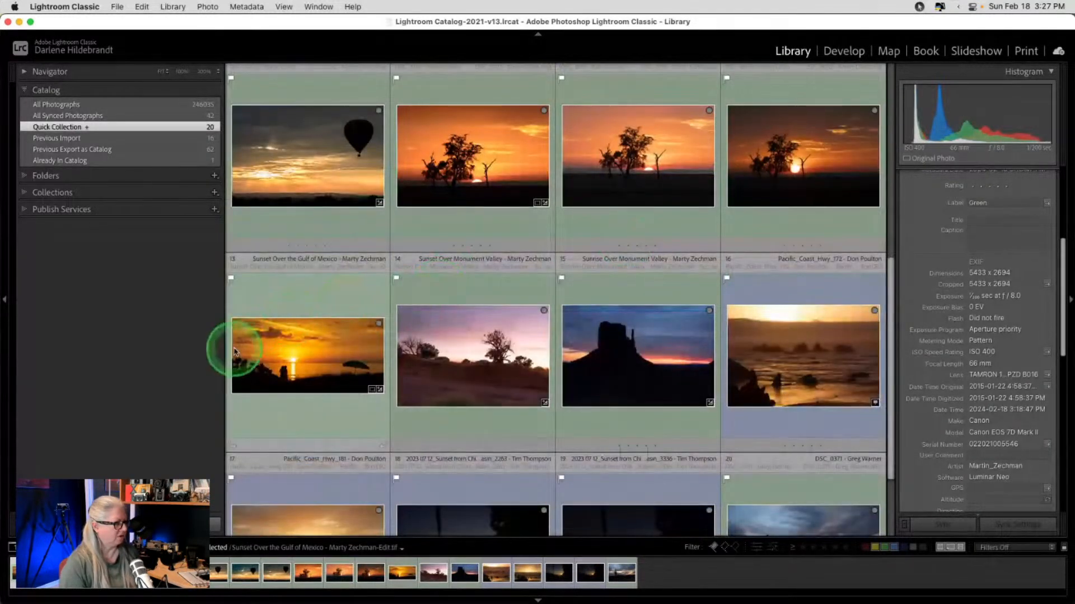
click(296, 357)
double_click(296, 360)
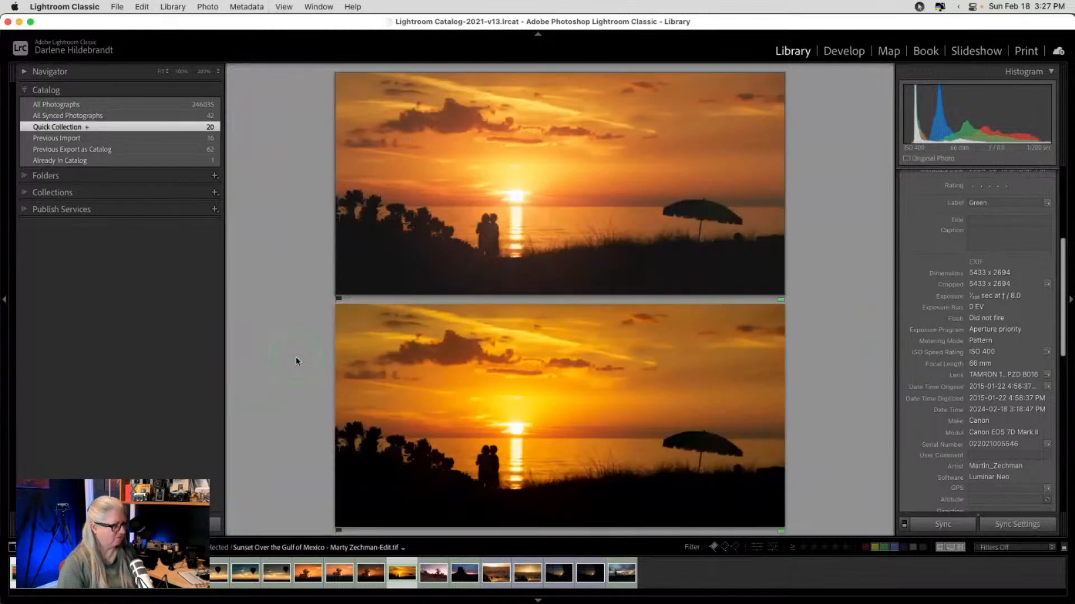
key(shift+Tab)
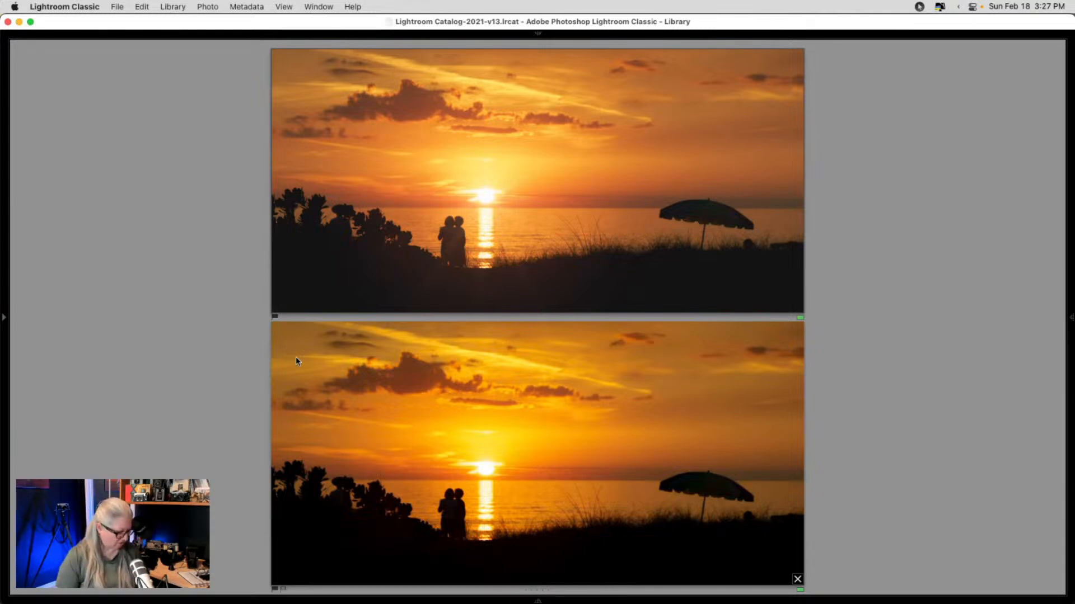
- Return to the Library thumbnail grid with all side panels shown again
key(g)
key(shift+Tab)
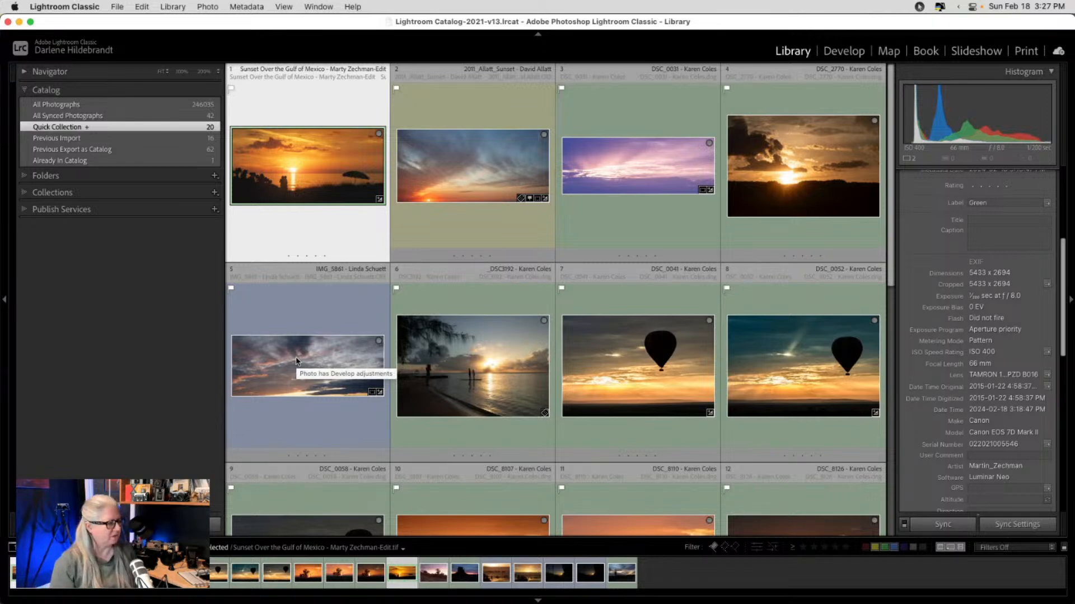
key(super+Tab)
key(super+Tab)
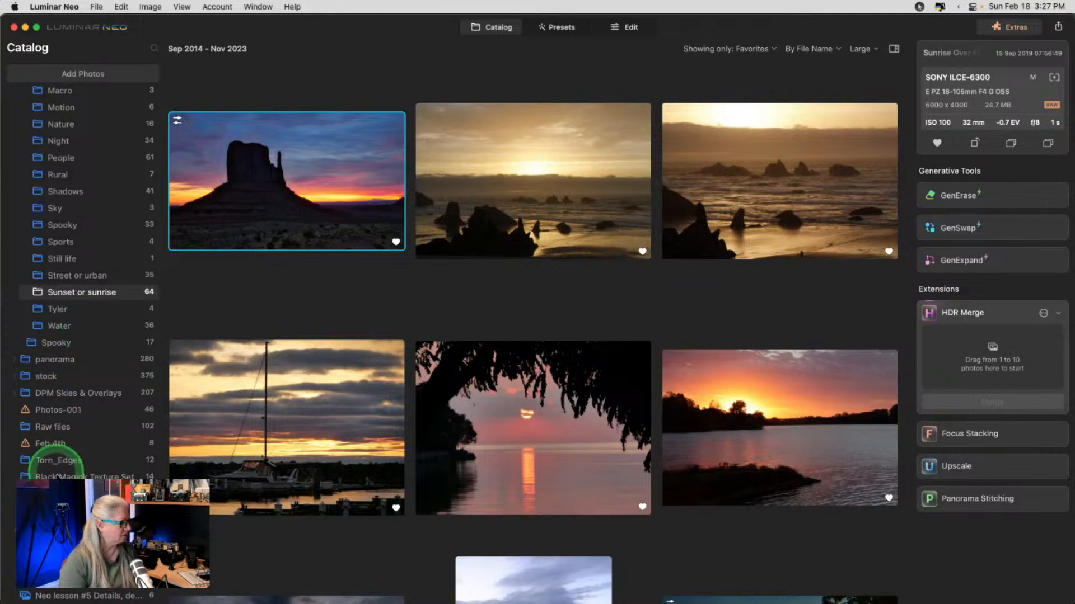
- Open the 'Live Photo-Editing and Stories! Morocco' thumbnail full size from the YouTube folder
click(84, 511)
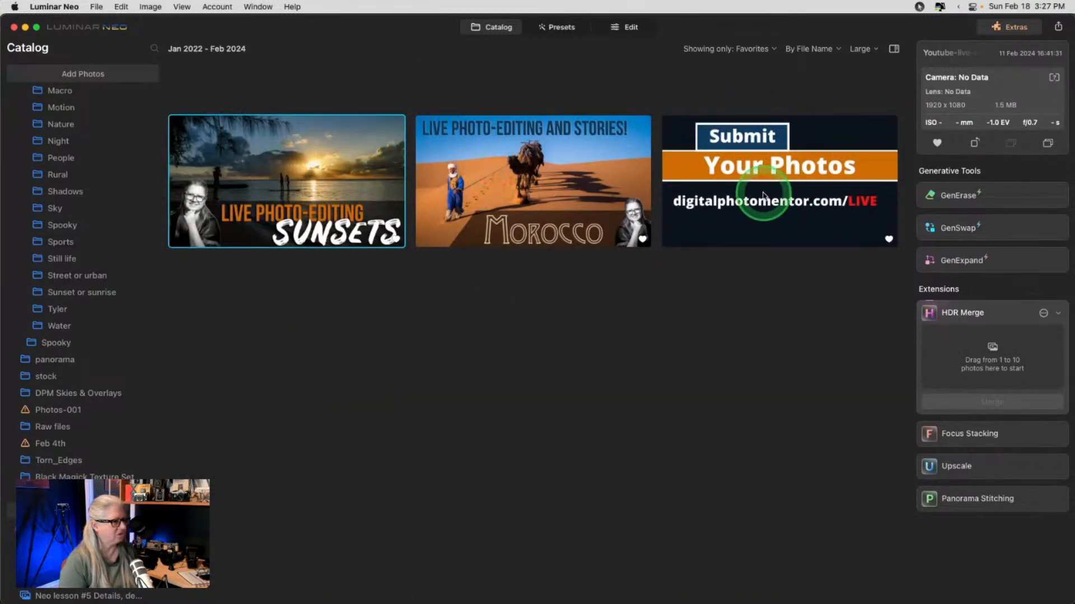
double_click(558, 191)
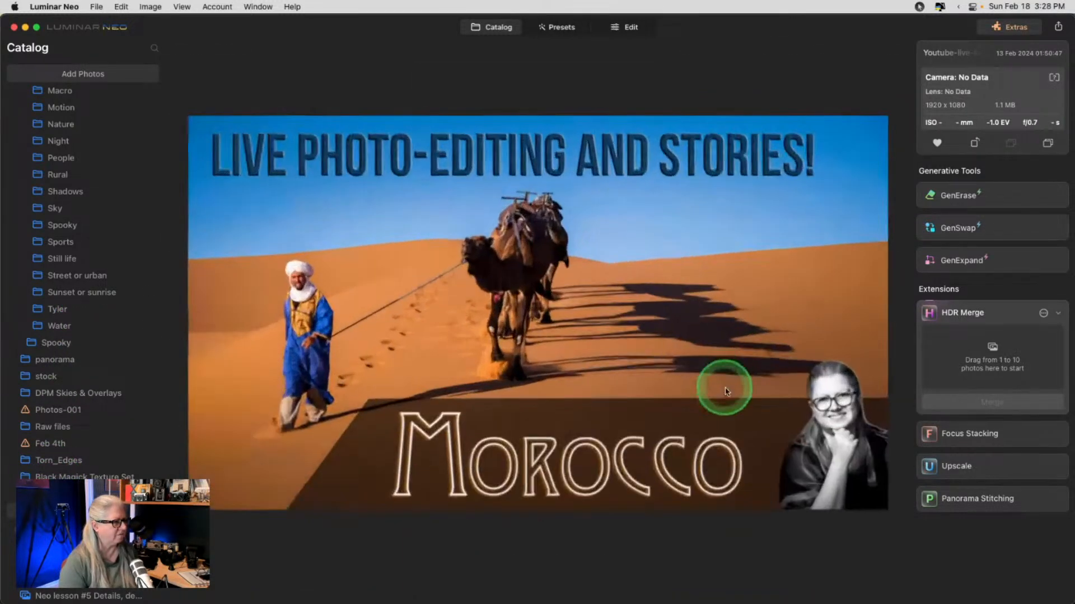